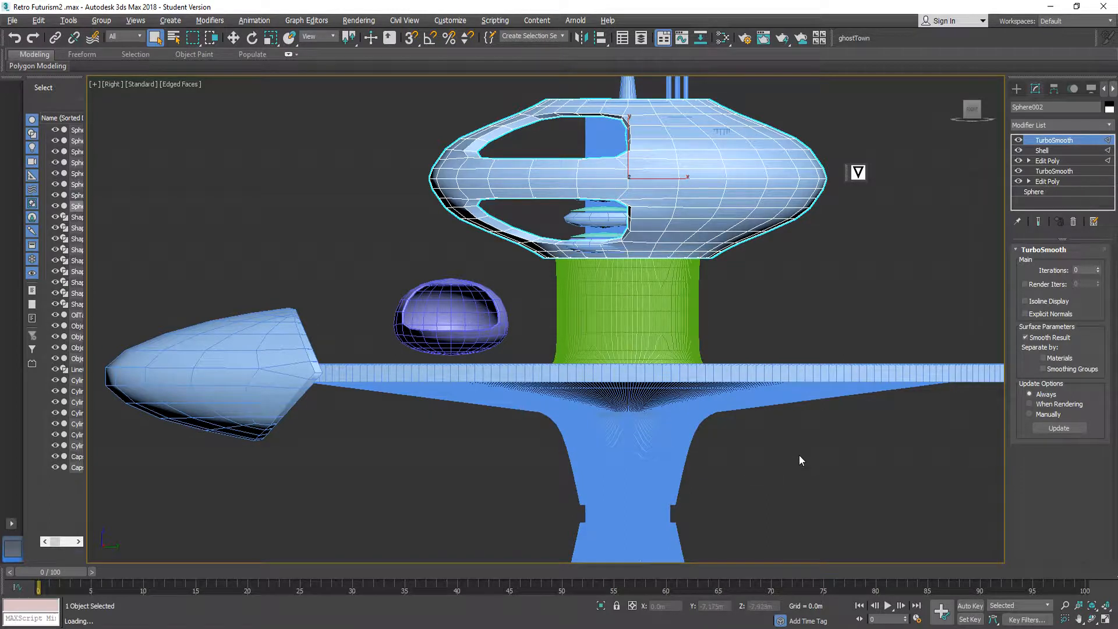
- Reset the scene to an empty, untitled file and confirm the reset
{"action": "left_click", "coordinate": [4, 22]}
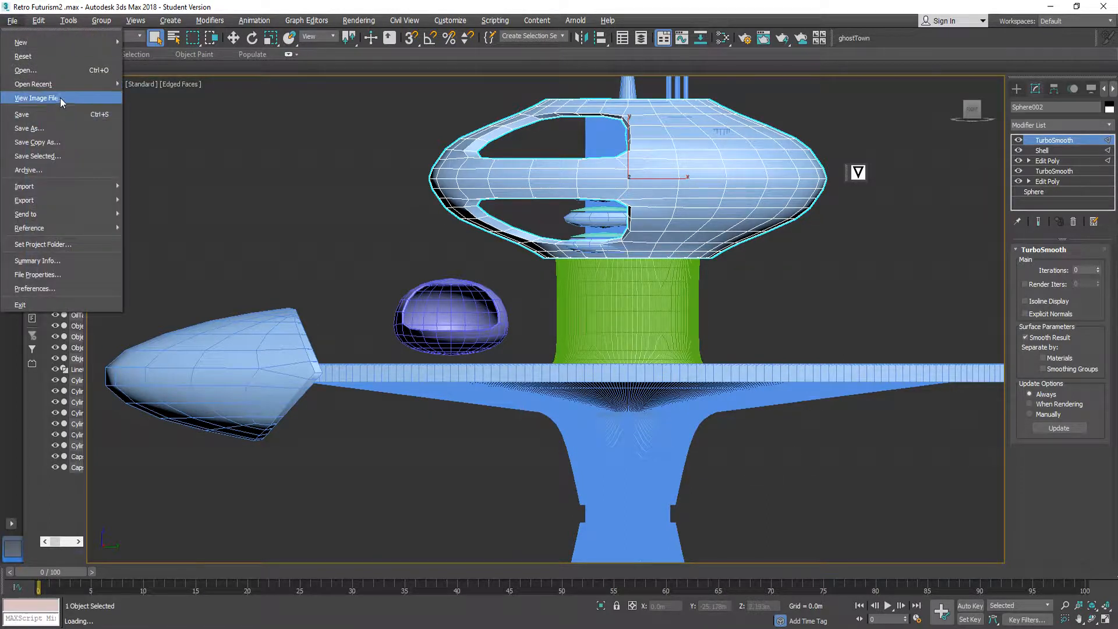
{"action": "left_click", "coordinate": [66, 52]}
{"action": "left_click", "coordinate": [531, 346]}
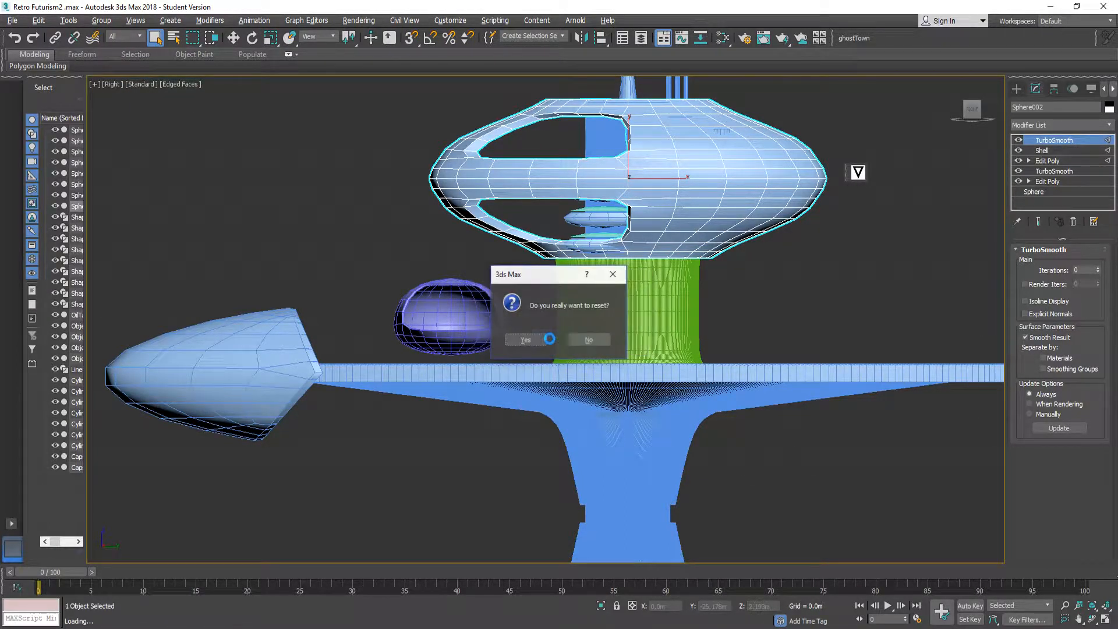
{"action": "left_click", "coordinate": [534, 345]}
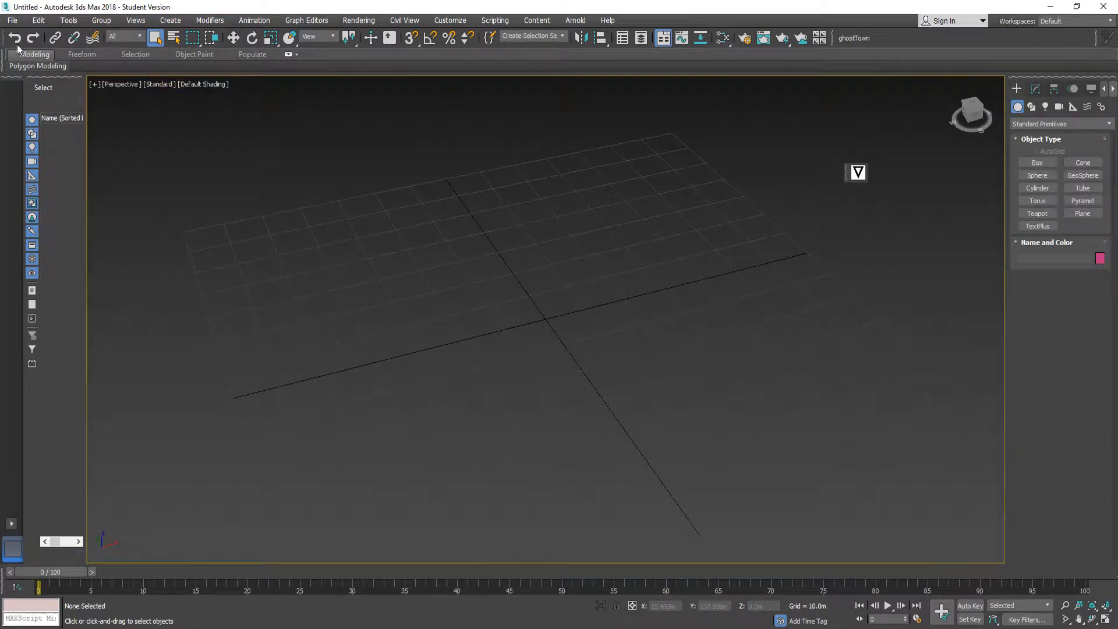
- Create a sphere at the grid origin and set its radius to 20 m
{"action": "left_click", "coordinate": [1038, 175]}
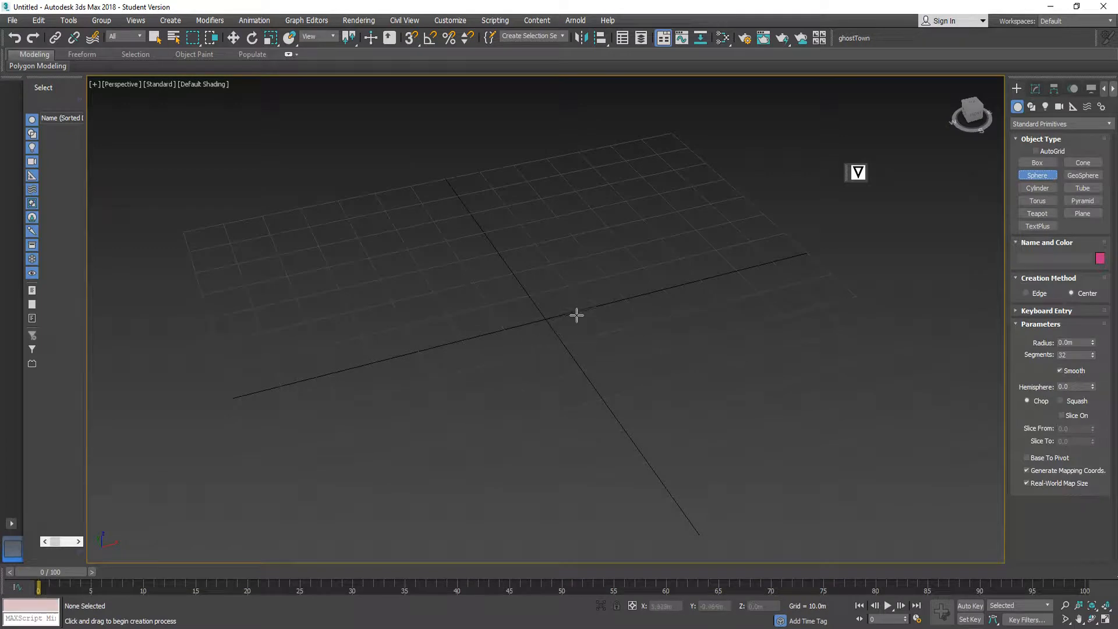
{"action": "left_click_drag", "start_coordinate": [541, 319], "coordinate": [663, 317]}
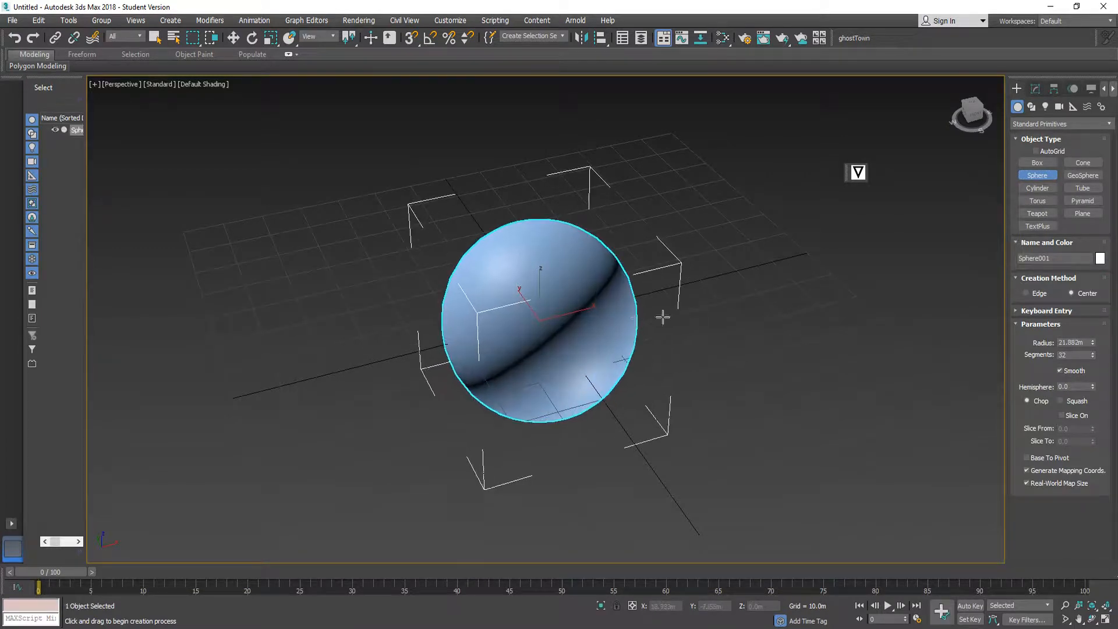
{"action": "double_click", "coordinate": [1076, 343]}
{"action": "type", "text": "20"}
{"action": "key", "text": "Return"}
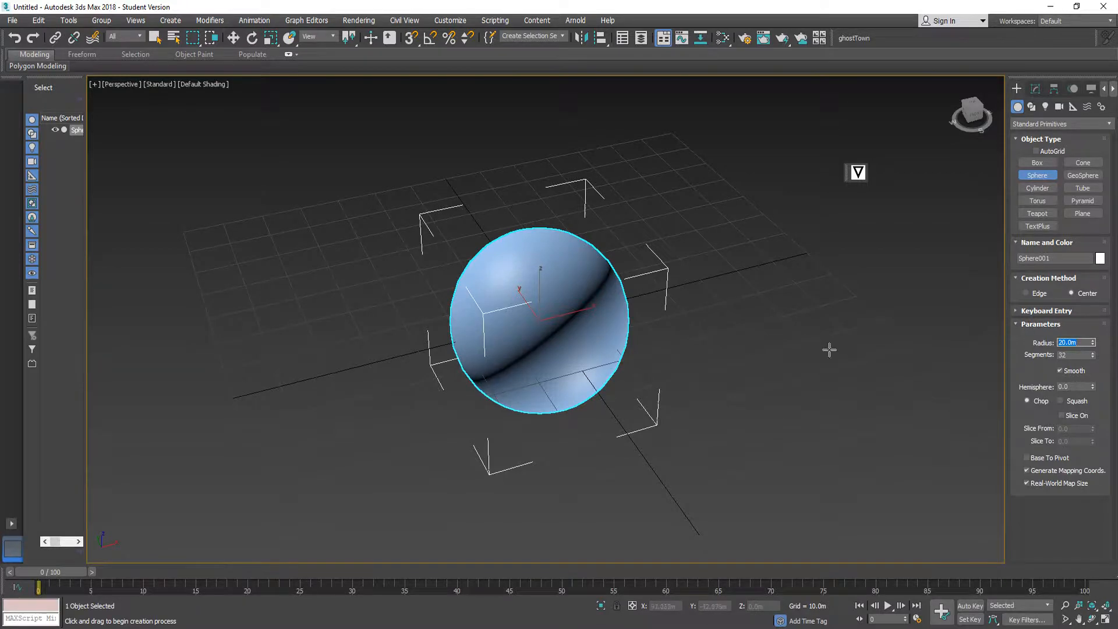
- Scale the sphere along its X axis to about 258 percent to form an elongated ellipsoid
{"action": "mouse_move", "coordinate": [537, 359]}
{"action": "middle_mouse_down", "text": "alt"}
{"action": "mouse_move", "coordinate": [472, 312]}
{"action": "mouse_move", "coordinate": [527, 349]}
{"action": "middle_mouse_up", "text": "alt"}
{"action": "scroll", "coordinate": [605, 329], "scroll_direction": "up", "scroll_amount": 2}
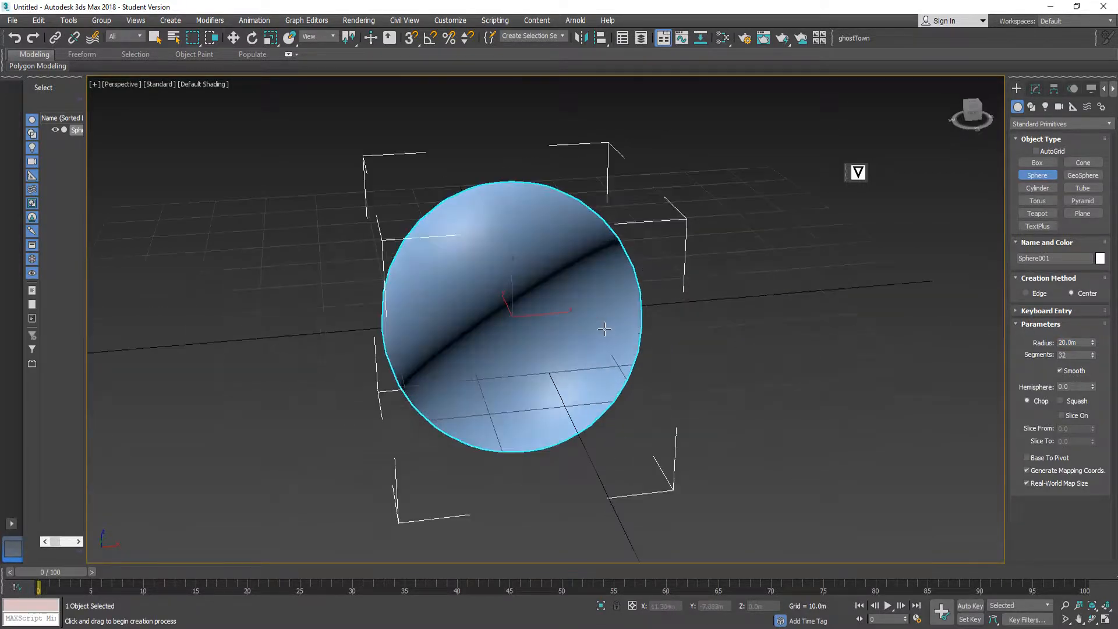
{"action": "middle_click_drag", "start_coordinate": [605, 329], "coordinate": [547, 332], "text": "alt"}
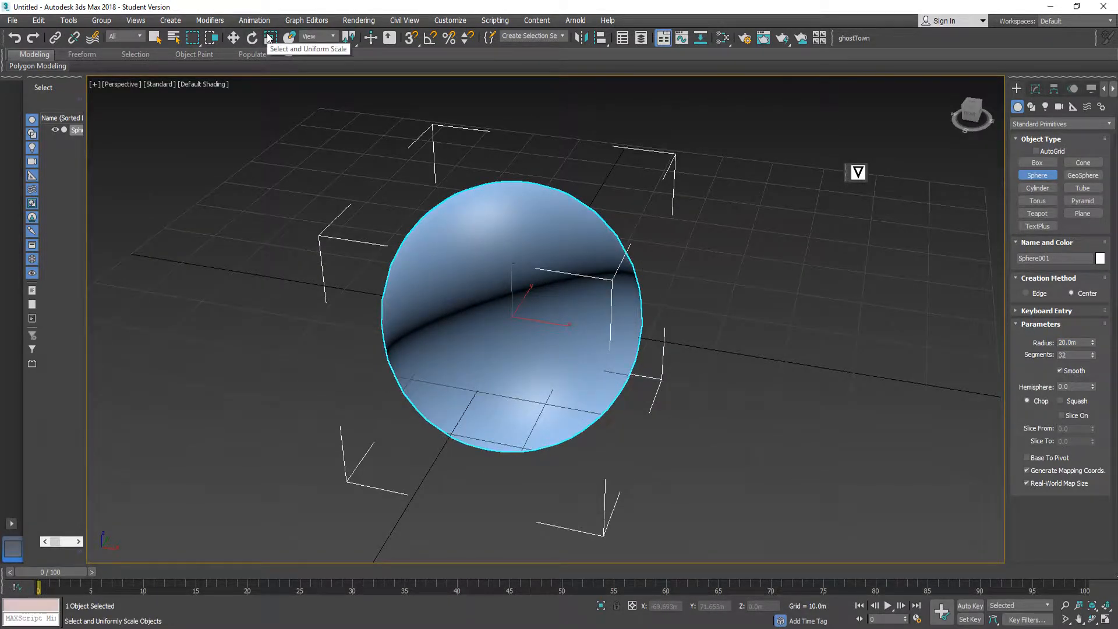
{"action": "left_click", "coordinate": [270, 39]}
{"action": "left_click_drag", "start_coordinate": [563, 324], "coordinate": [612, 350]}
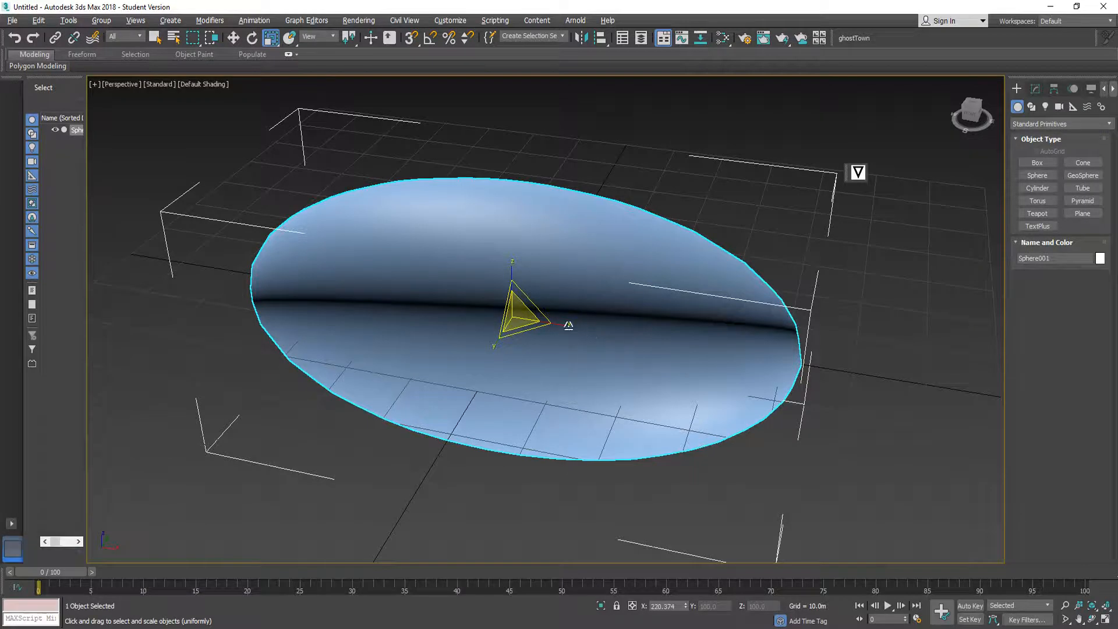
{"action": "left_click_drag", "start_coordinate": [569, 325], "coordinate": [568, 322]}
{"action": "middle_click_drag", "start_coordinate": [569, 322], "coordinate": [611, 375], "text": "alt"}
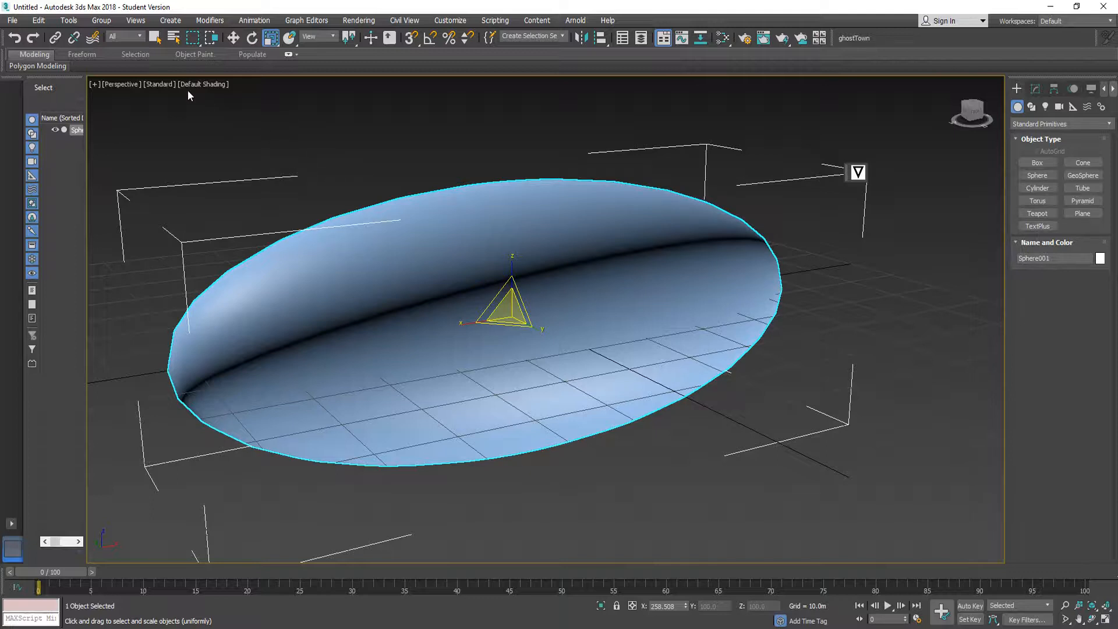
- Open the stretched sphere's parameters for editing and minimize the oCam recorder window
{"action": "left_click", "coordinate": [1035, 89]}
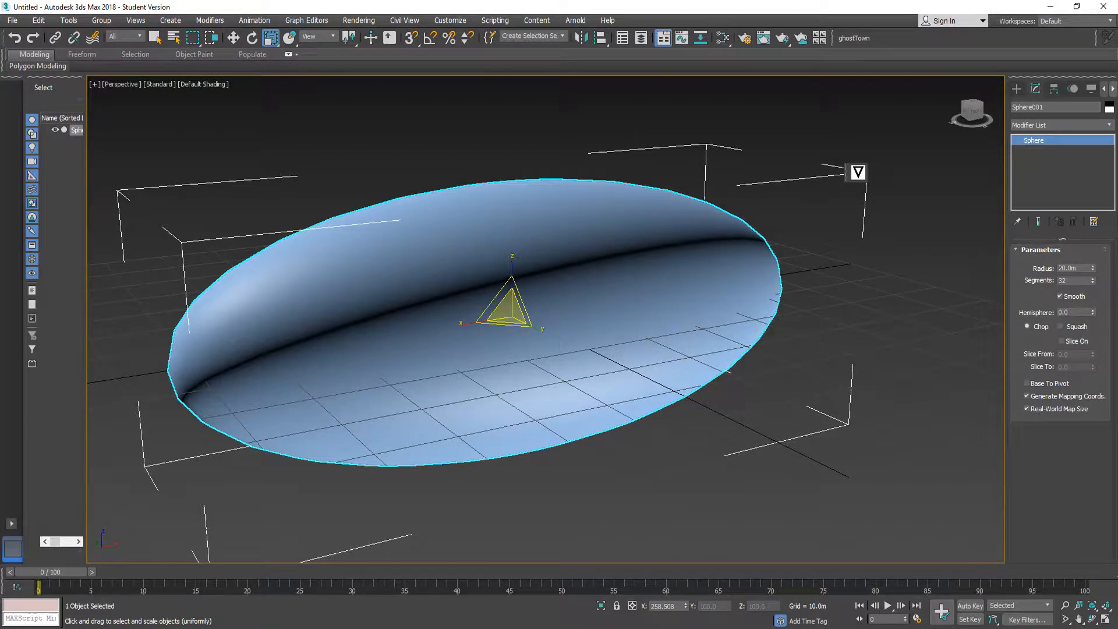
{"action": "key", "text": "alt+Tab"}
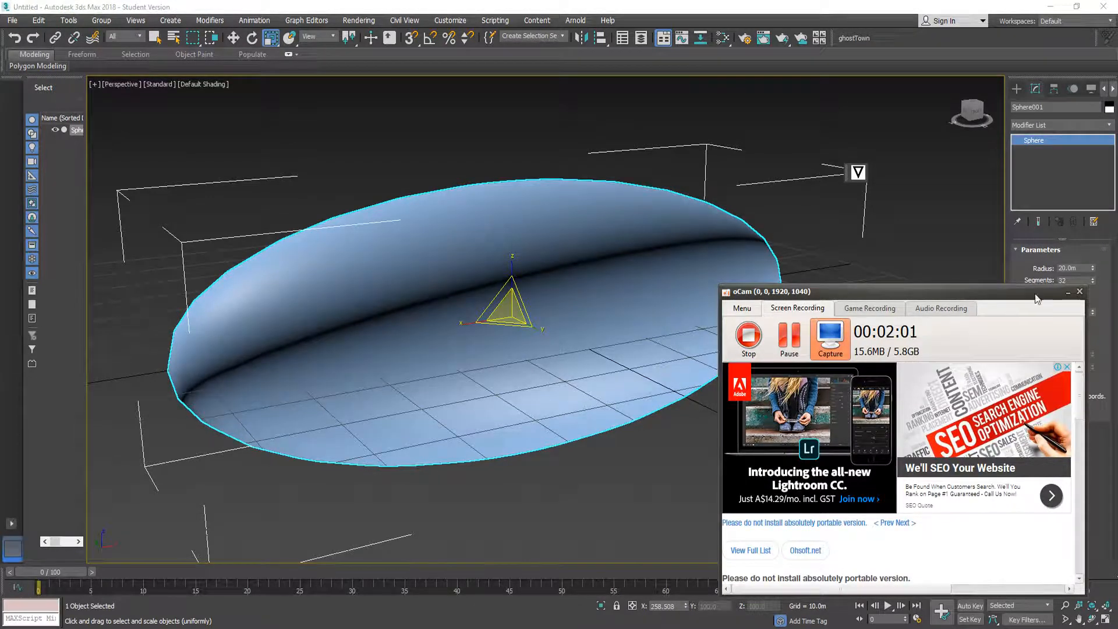
{"action": "left_click", "coordinate": [1068, 292]}
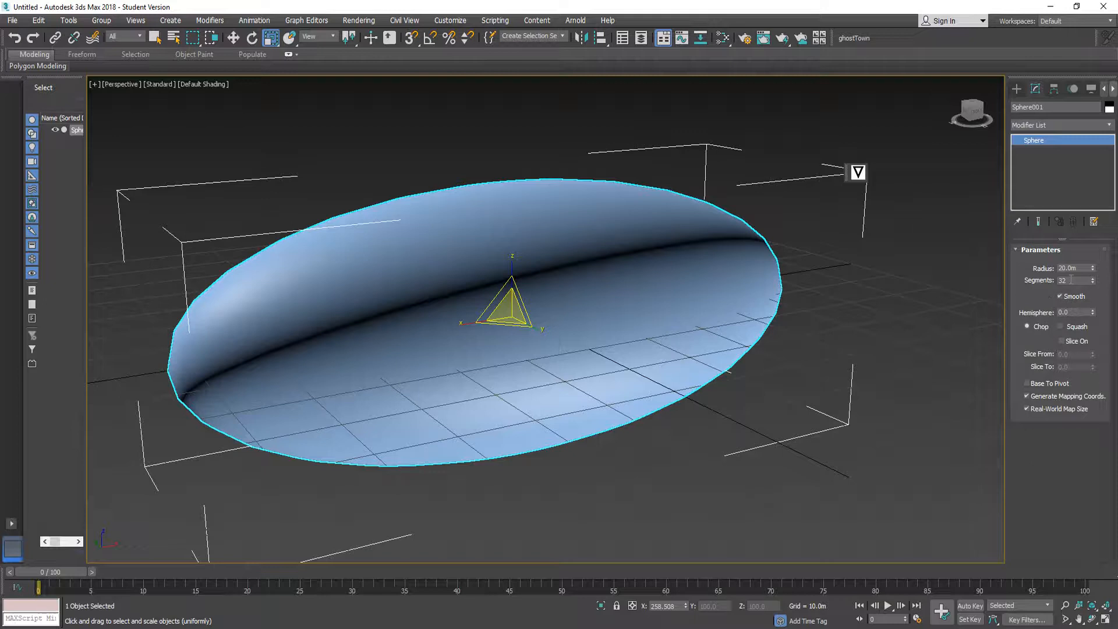
{"action": "mouse_move", "coordinate": [642, 628]}
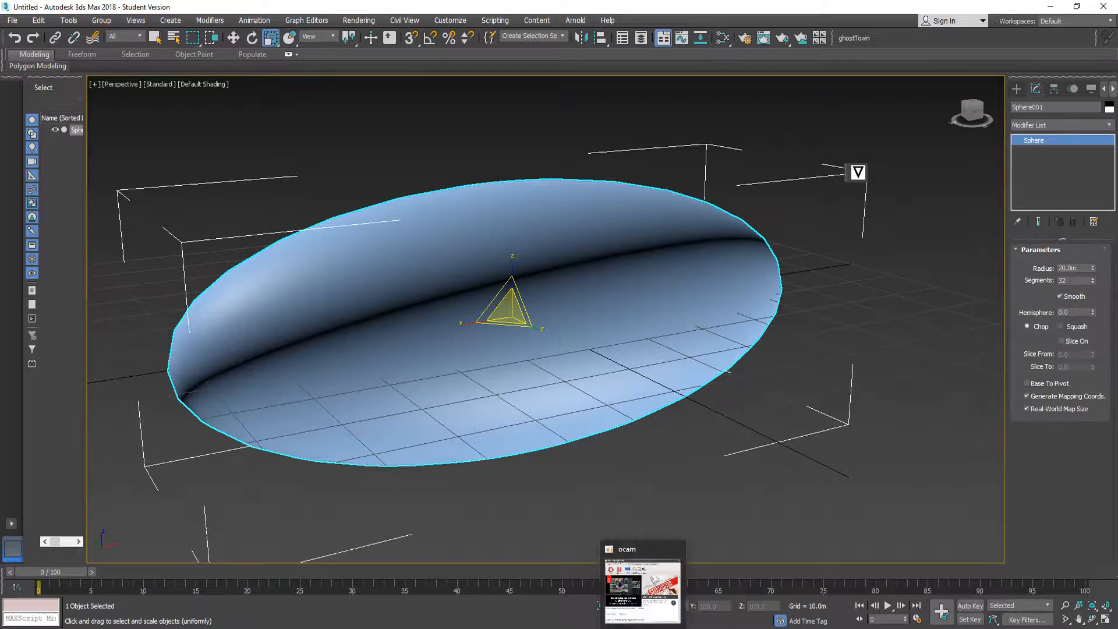
- Display the viewport with Edged Faces shading and reduce the stretched sphere's segments to 10
{"action": "left_click", "coordinate": [1092, 278]}
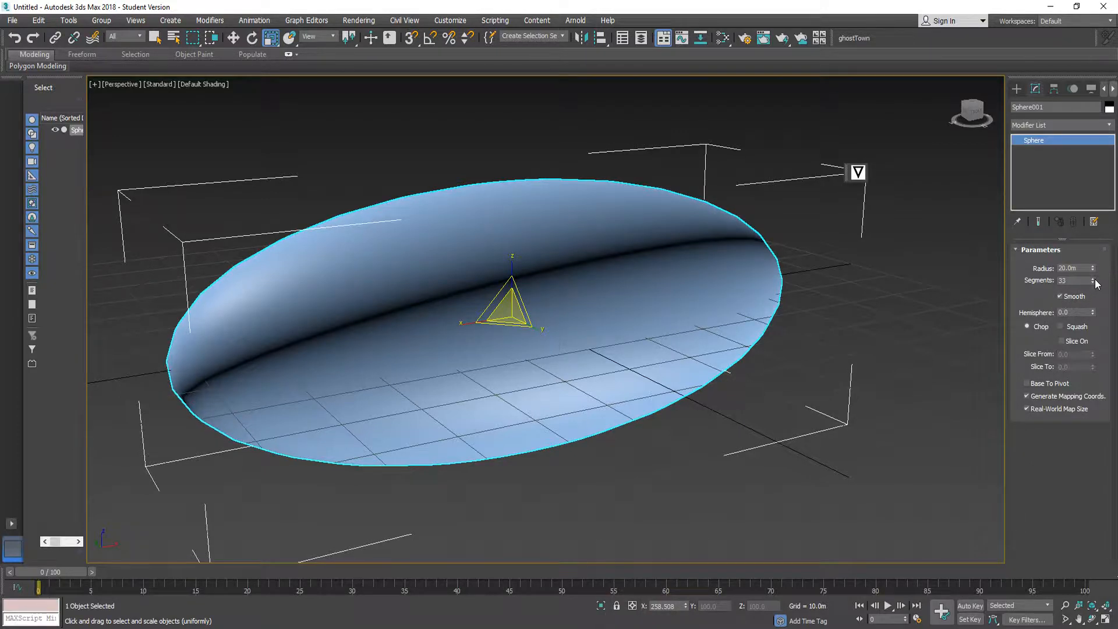
{"action": "left_click", "coordinate": [157, 85]}
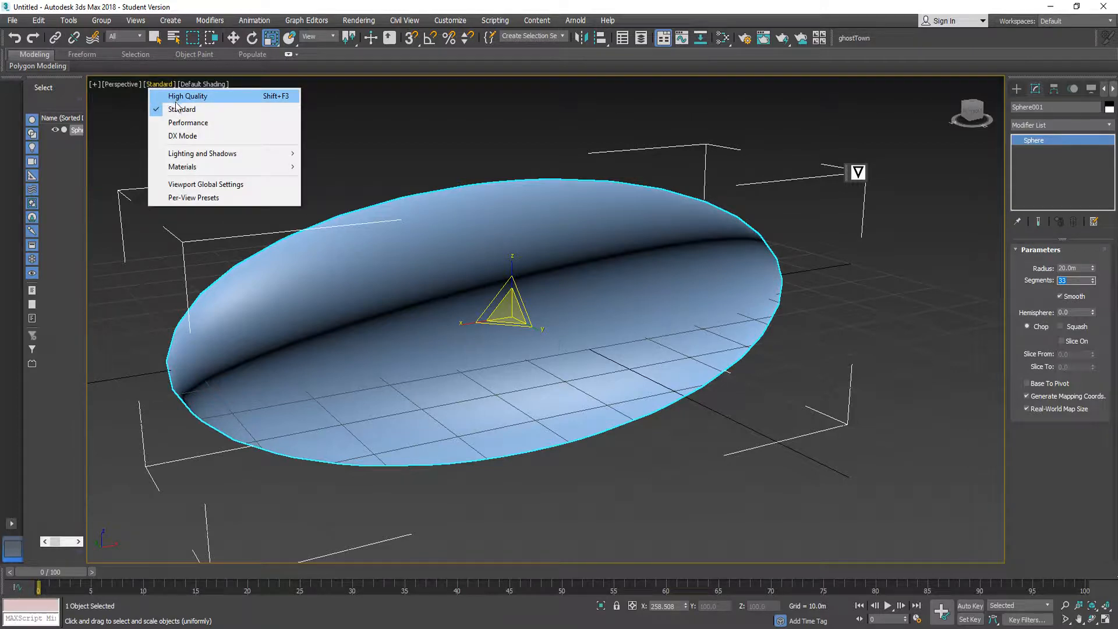
{"action": "left_click", "coordinate": [192, 85]}
{"action": "left_click", "coordinate": [229, 207]}
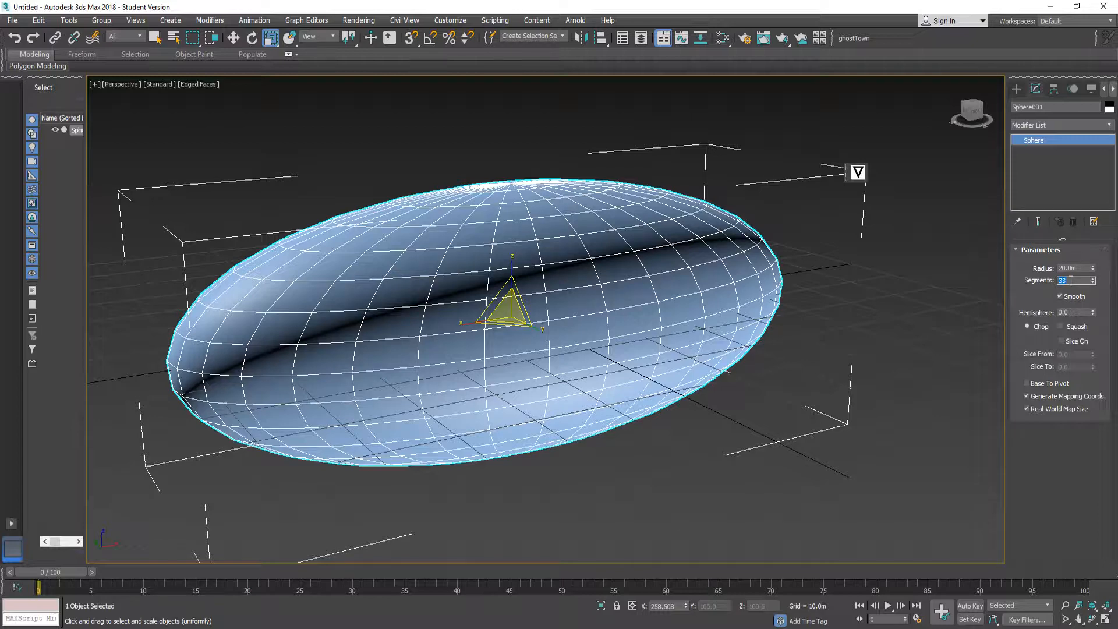
{"action": "mouse_move", "coordinate": [1093, 284]}
{"action": "left_mouse_down"}
{"action": "mouse_move", "coordinate": [1095, 317]}
{"action": "mouse_move", "coordinate": [1097, 295]}
{"action": "left_mouse_up"}
{"action": "middle_click_drag", "start_coordinate": [518, 385], "coordinate": [486, 380], "text": "alt"}
- Switch to the Flexible Urban Modelling Journal document, examine the Retrofuturism reference illustration, and return to 3ds Max
{"action": "key", "text": "alt+Tab"}
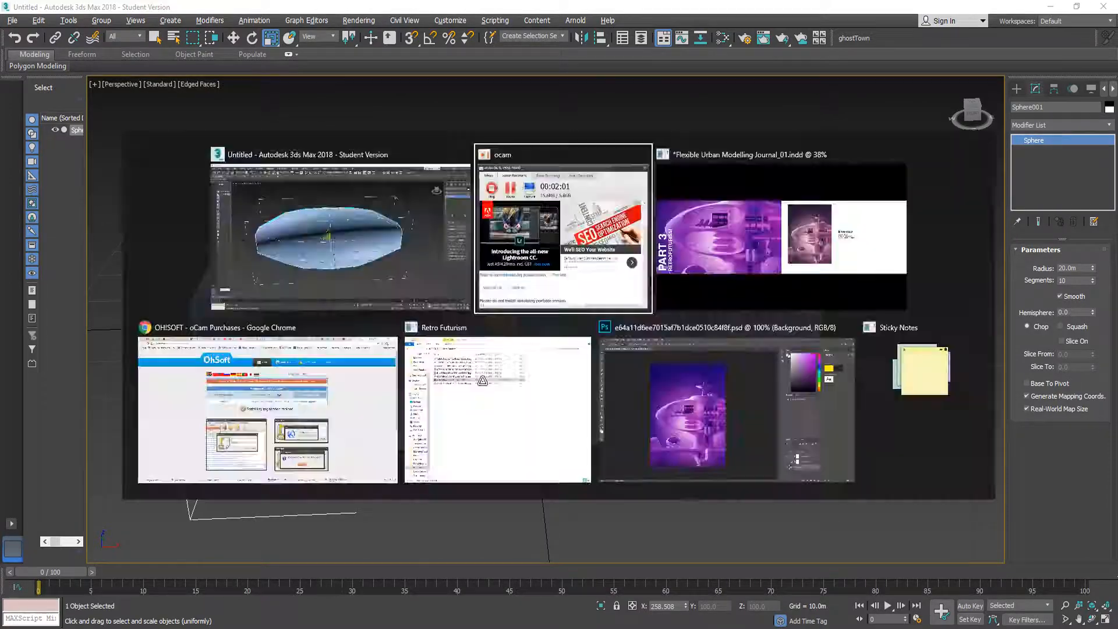
{"action": "key", "text": "alt+Tab"}
{"action": "key", "text": "Tab"}
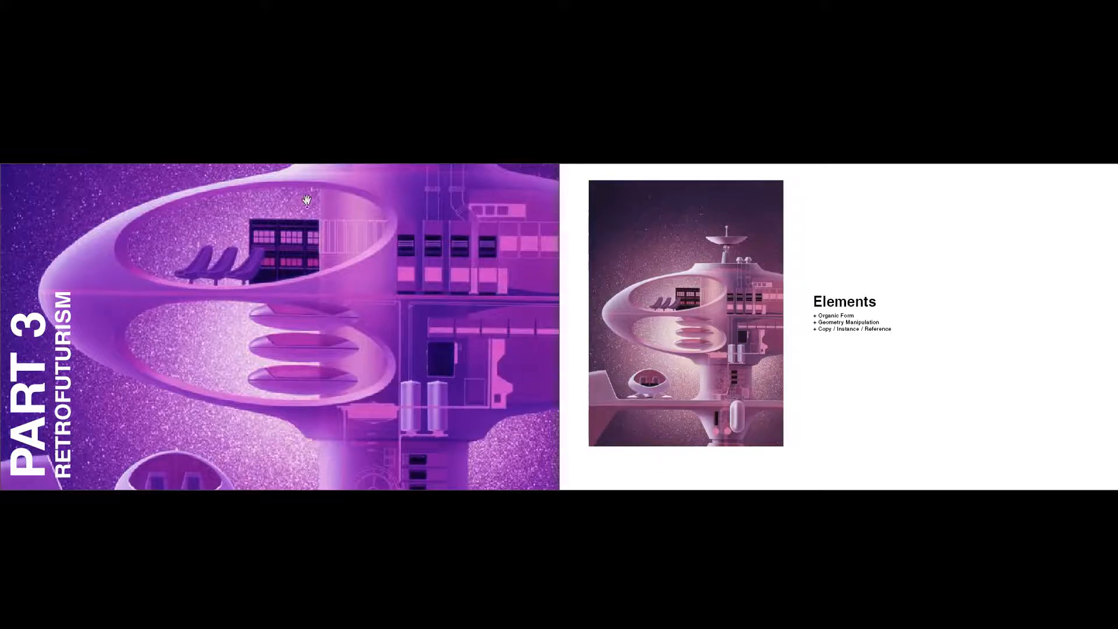
{"action": "key", "text": "alt+Tab"}
{"action": "key", "text": "Tab"}
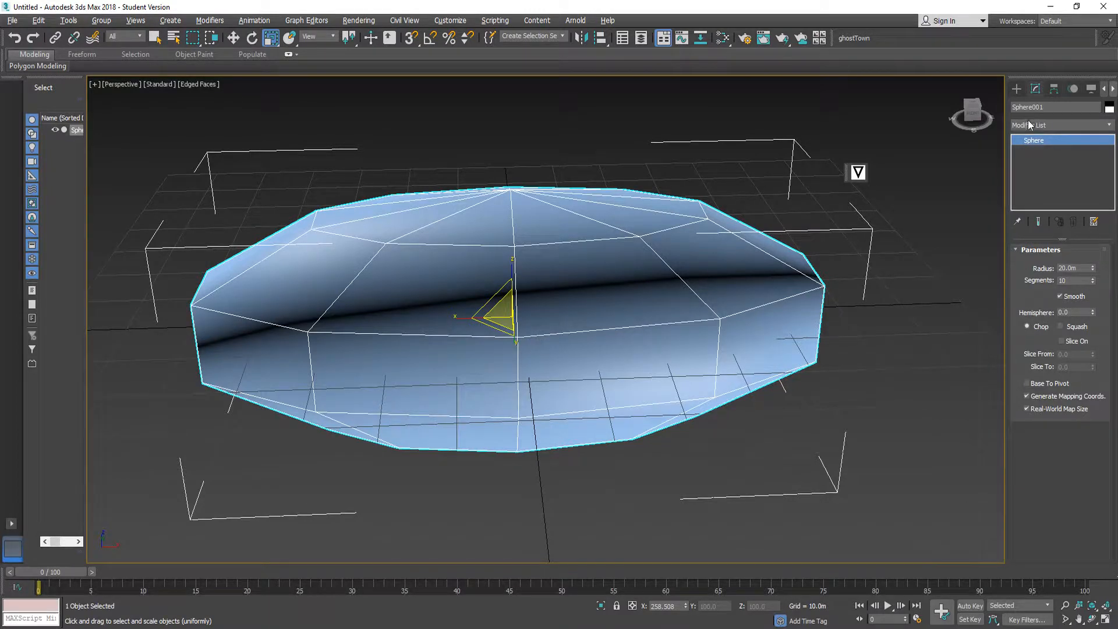
- Add an Edit Poly modifier to the stretched sphere and enter polygon sub-object mode
{"action": "left_click", "coordinate": [1029, 124]}
{"action": "left_click", "coordinate": [1046, 170]}
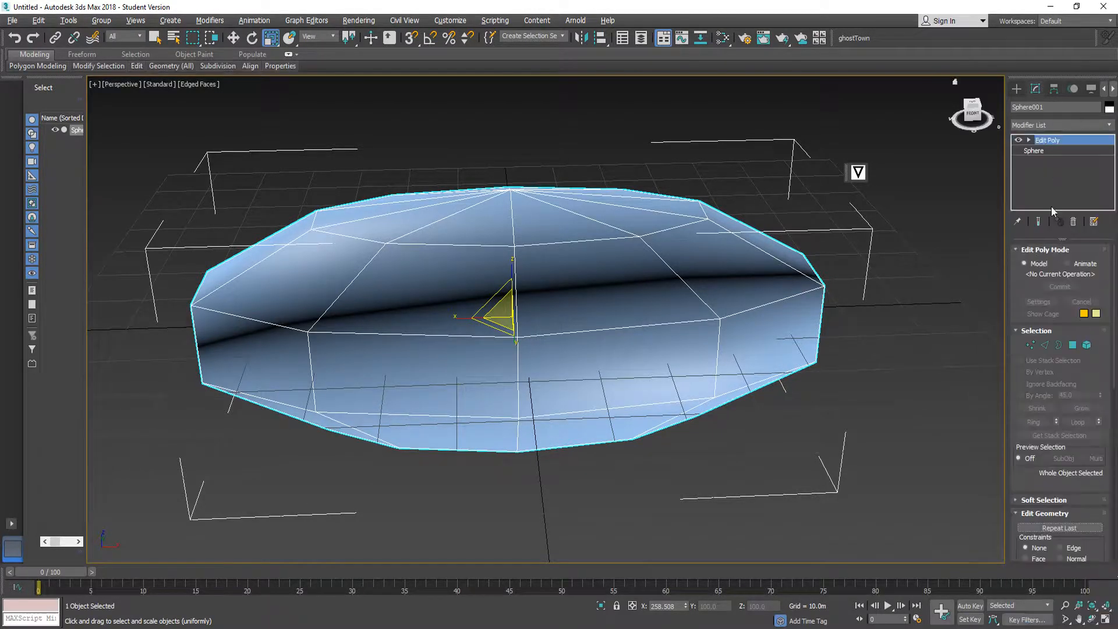
{"action": "left_click", "coordinate": [1072, 344]}
{"action": "left_click", "coordinate": [393, 267]}
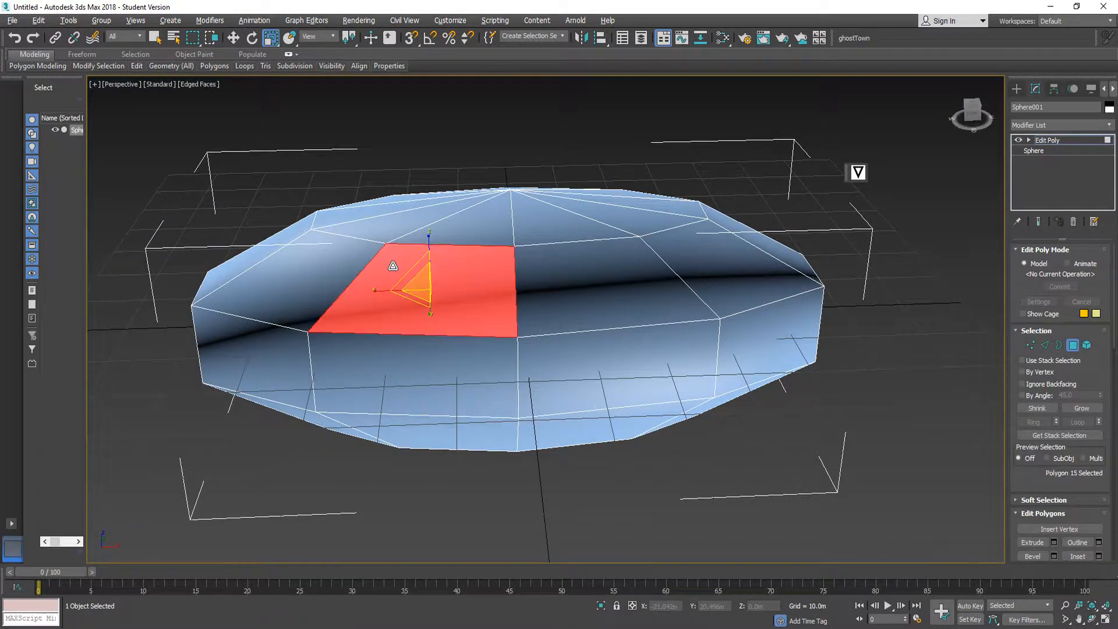
{"action": "middle_click_drag", "start_coordinate": [424, 370], "coordinate": [403, 435], "text": "alt"}
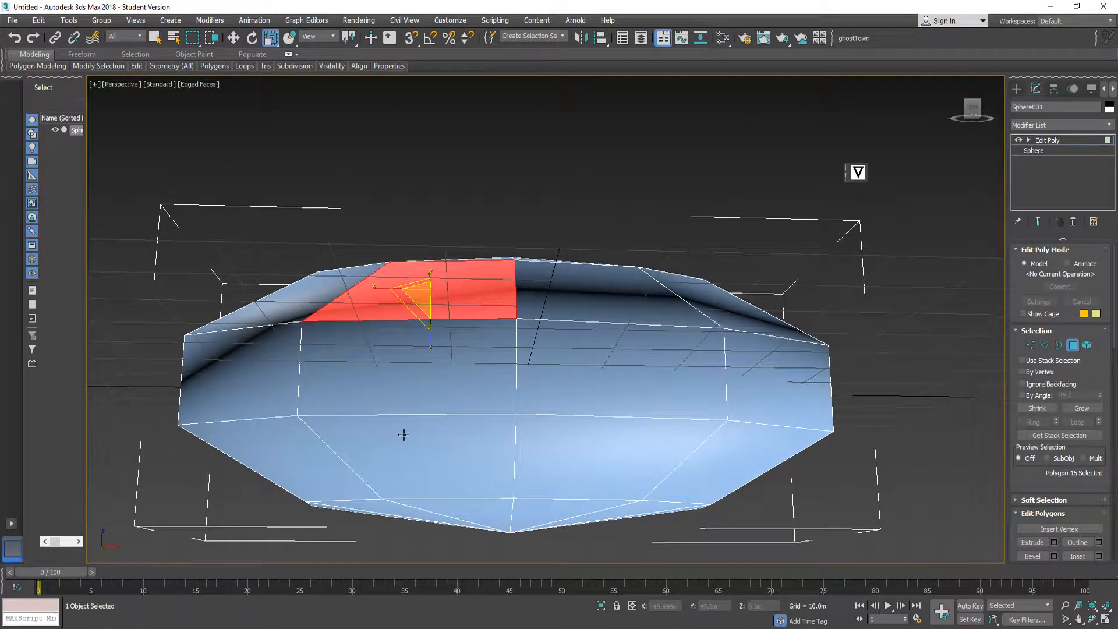
{"action": "left_click", "coordinate": [403, 435], "text": "ctrl"}
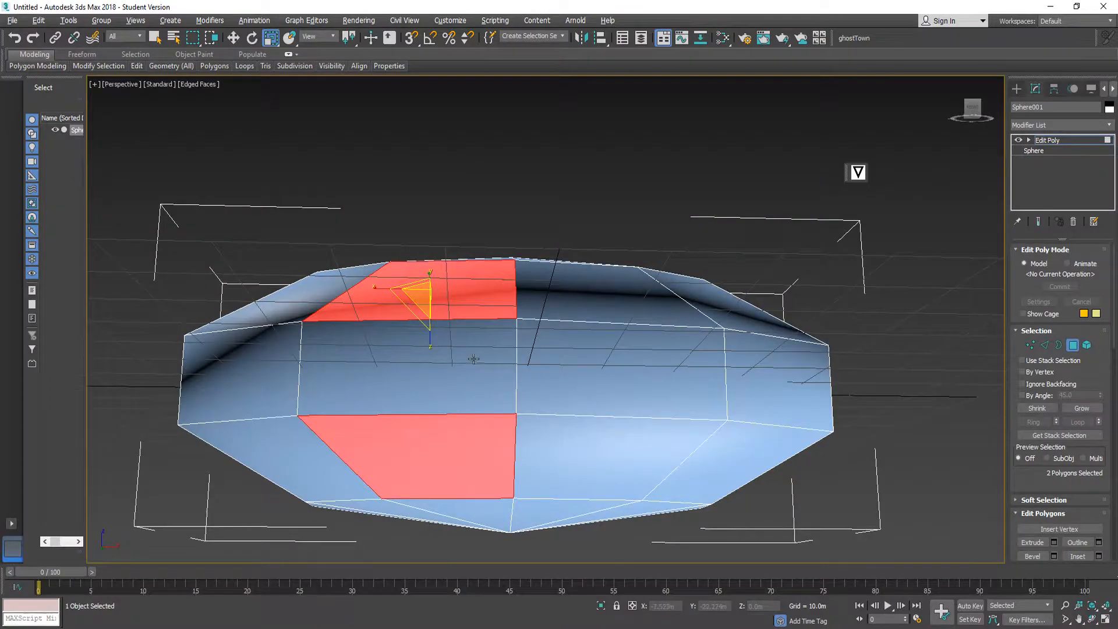
- Select one polygon in the middle band and widen the command panel to two columns
{"action": "left_click", "coordinate": [490, 352]}
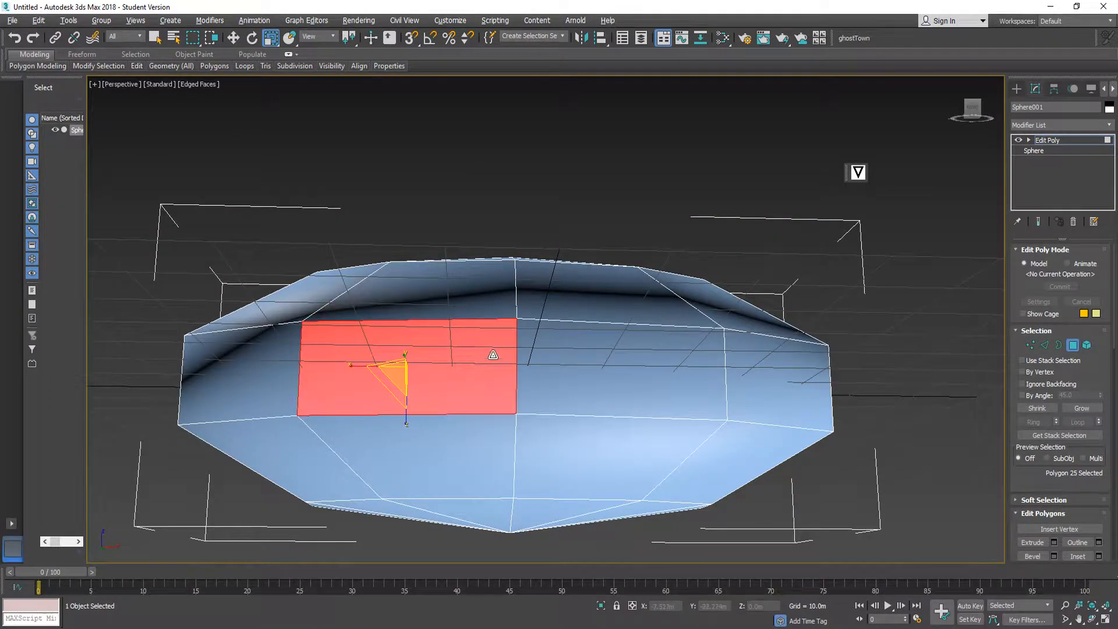
{"action": "middle_click_drag", "start_coordinate": [559, 336], "coordinate": [560, 367], "text": "alt"}
{"action": "scroll", "coordinate": [1046, 452], "scroll_direction": "down", "scroll_amount": 6}
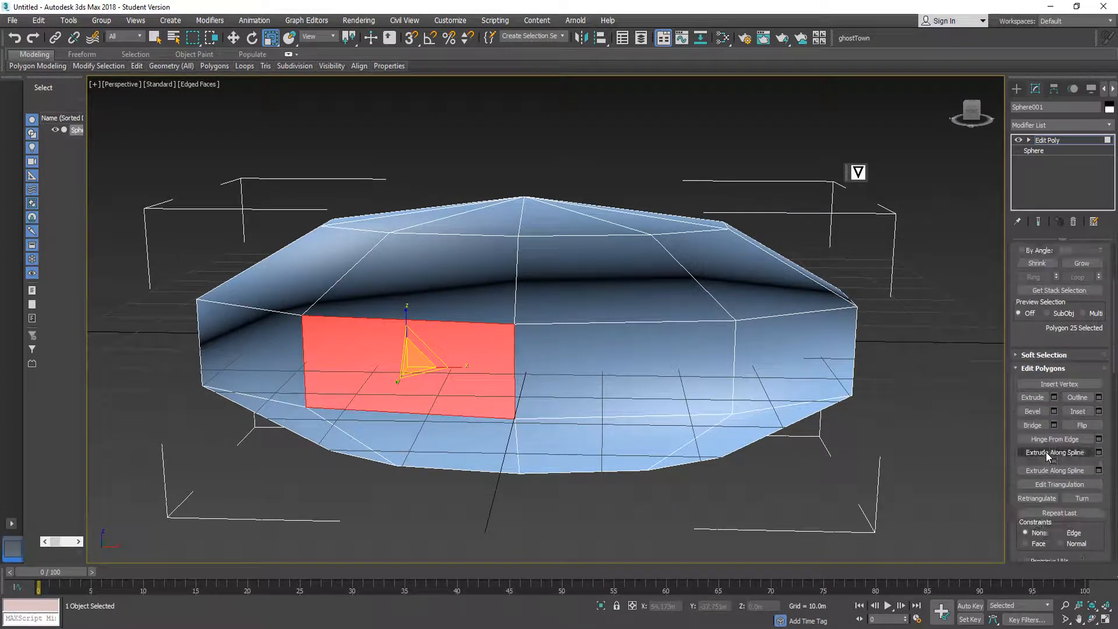
{"action": "scroll", "coordinate": [1046, 451], "scroll_direction": "down", "scroll_amount": 2}
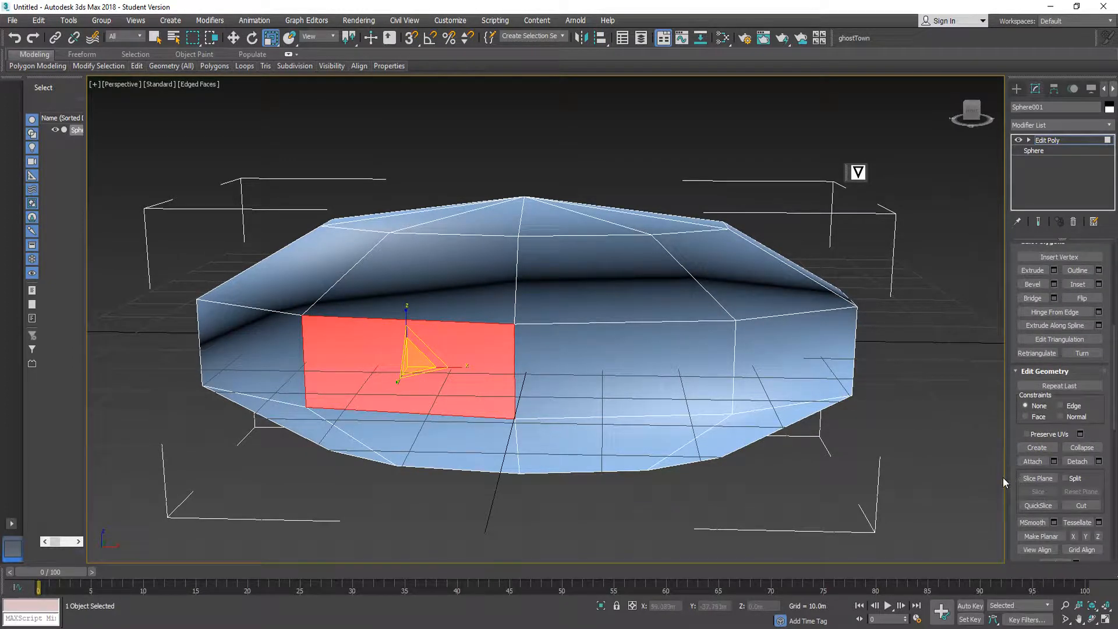
{"action": "scroll", "coordinate": [1049, 465], "scroll_direction": "down", "scroll_amount": 6}
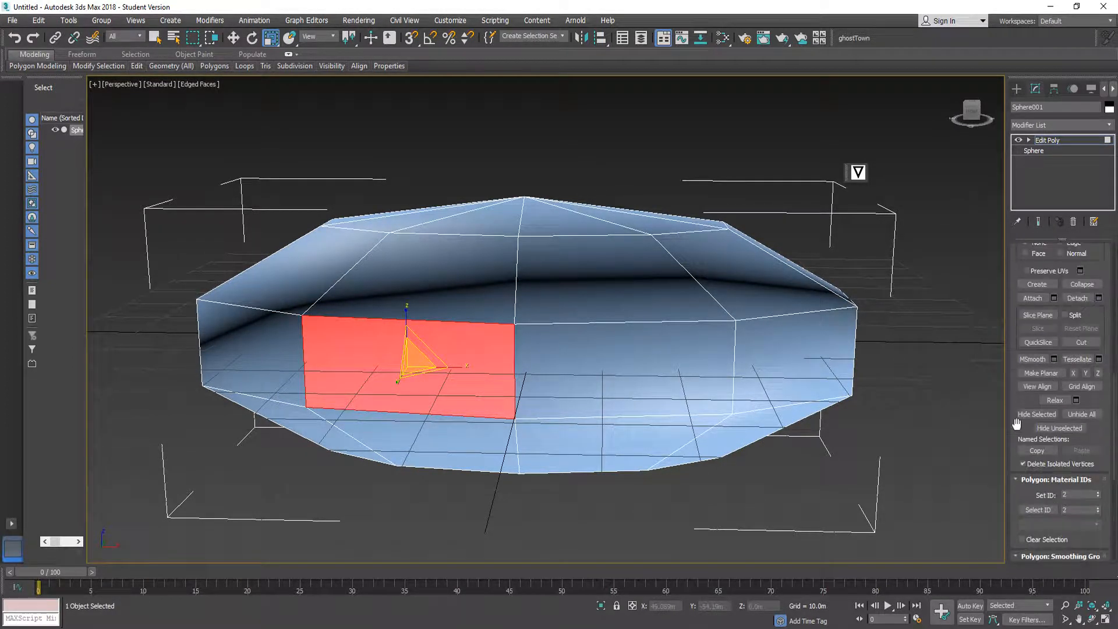
{"action": "left_click_drag", "start_coordinate": [1006, 416], "coordinate": [841, 407]}
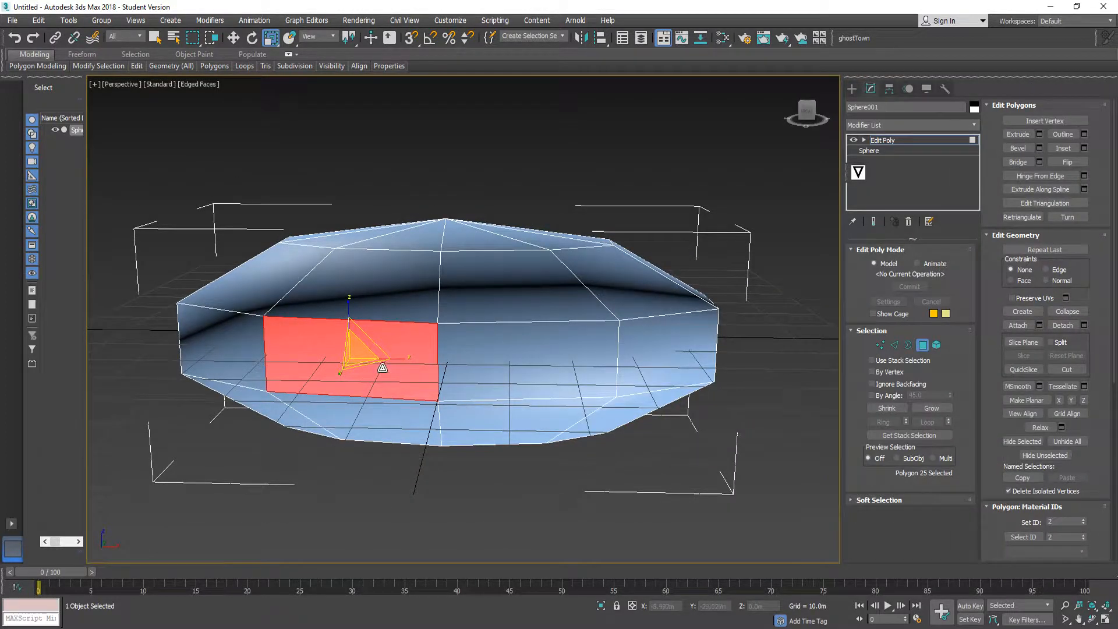
- Extend the selection to the whole middle ring of polygons and scale it down vertically into a thin band
{"action": "left_click", "coordinate": [495, 349], "text": "shift"}
{"action": "middle_click_drag", "start_coordinate": [495, 349], "coordinate": [670, 349], "text": "alt"}
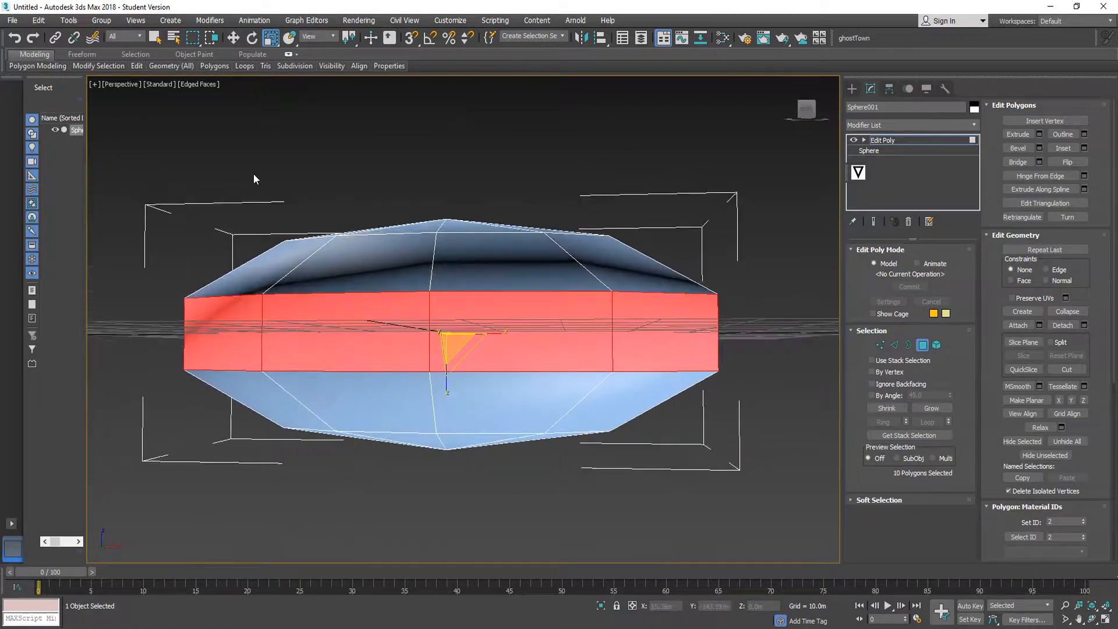
{"action": "left_click", "coordinate": [270, 38]}
{"action": "left_click_drag", "start_coordinate": [445, 382], "coordinate": [457, 210]}
{"action": "middle_click_drag", "start_coordinate": [441, 335], "coordinate": [444, 412], "text": "alt"}
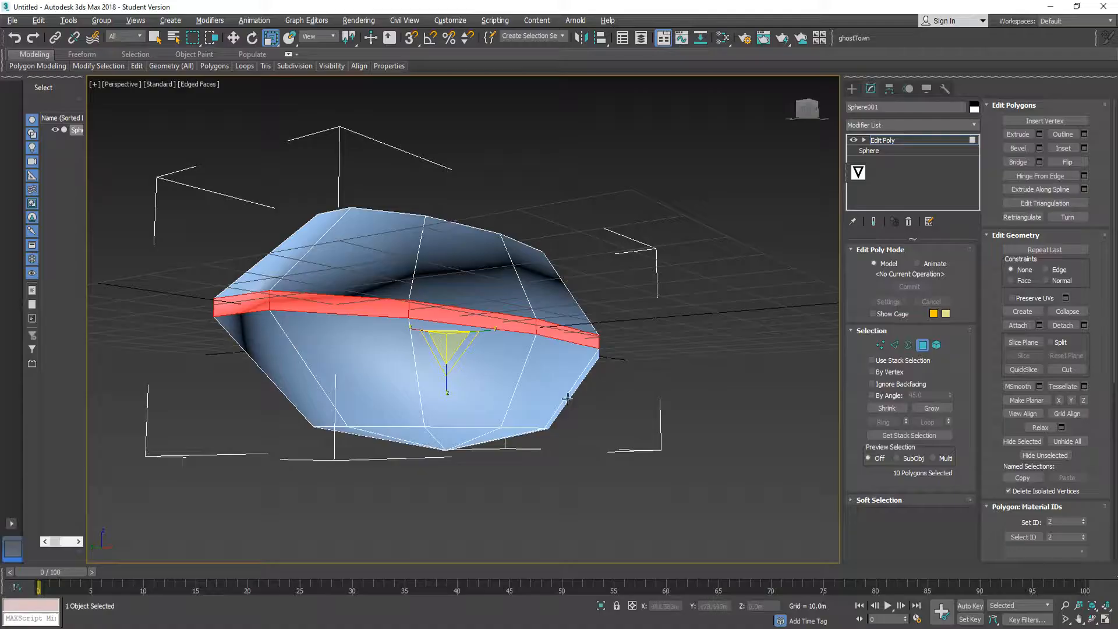
{"action": "middle_click_drag", "start_coordinate": [559, 402], "coordinate": [496, 466], "text": "alt"}
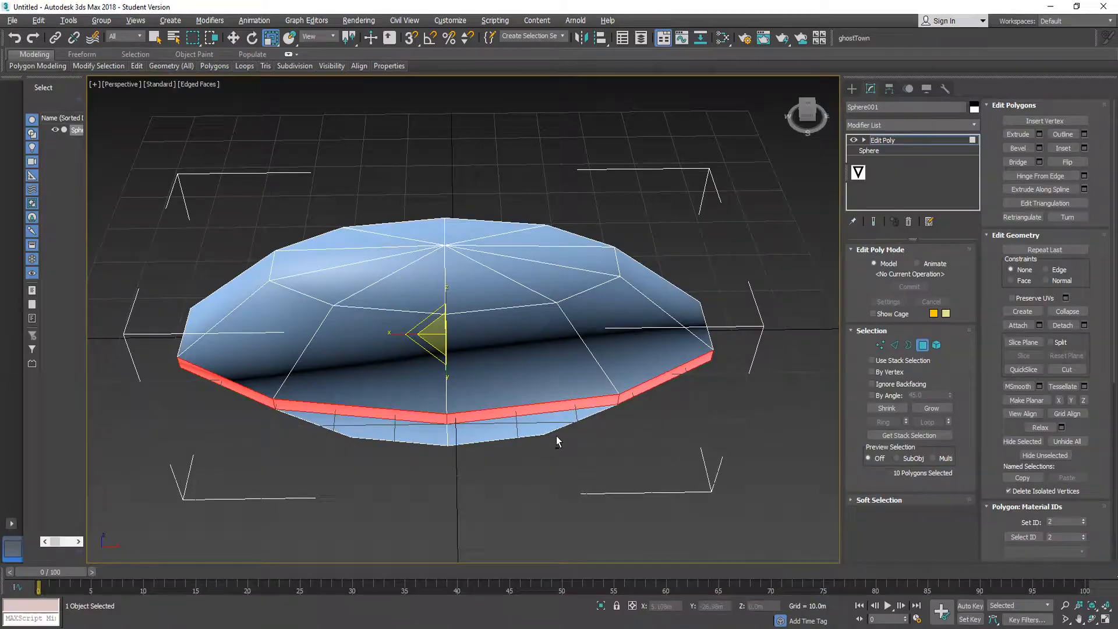
{"action": "middle_click_drag", "start_coordinate": [556, 438], "coordinate": [356, 266], "text": "alt"}
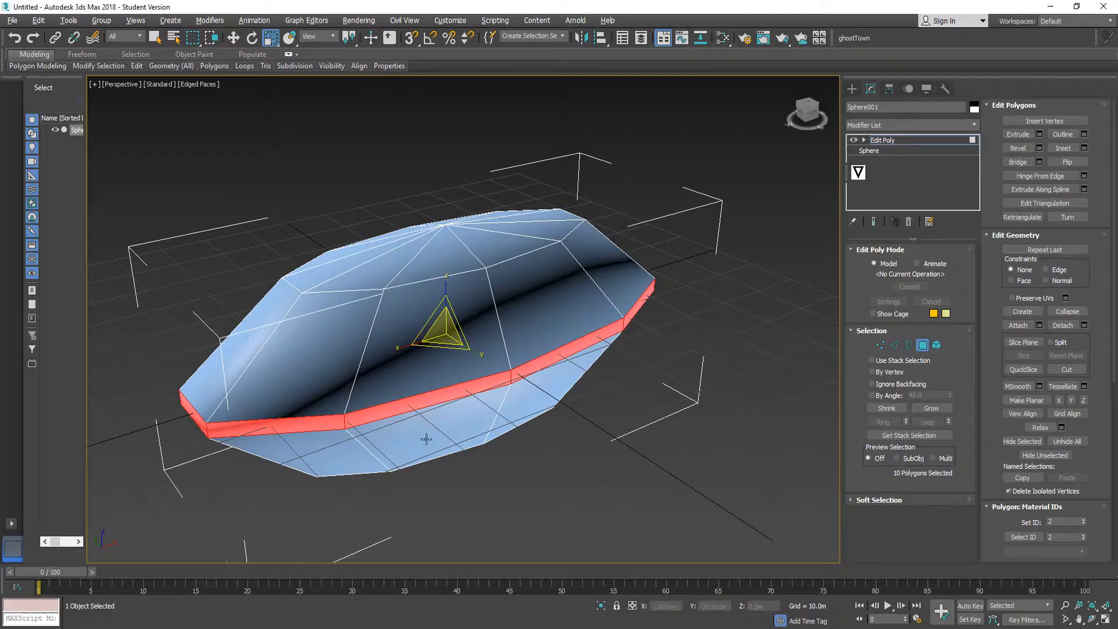
{"action": "middle_click_drag", "start_coordinate": [492, 373], "coordinate": [488, 346], "text": "alt"}
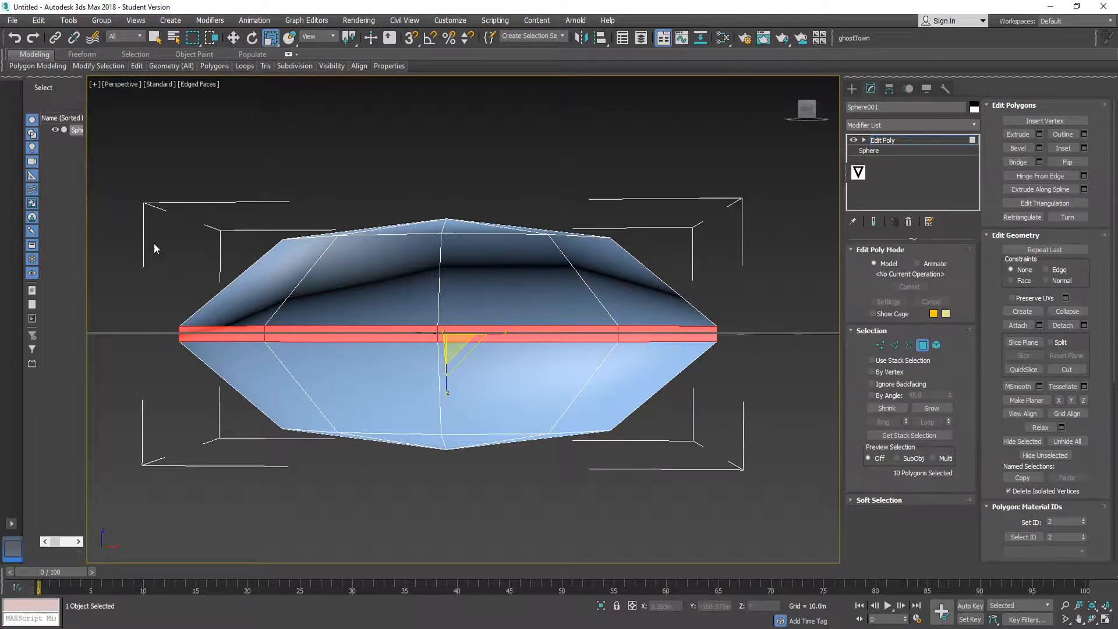
- Activate the Move tool and clear the polygon selection
{"action": "left_click", "coordinate": [235, 39]}
{"action": "left_click", "coordinate": [192, 226]}
{"action": "scroll", "coordinate": [254, 196], "scroll_direction": "down", "scroll_amount": 6}
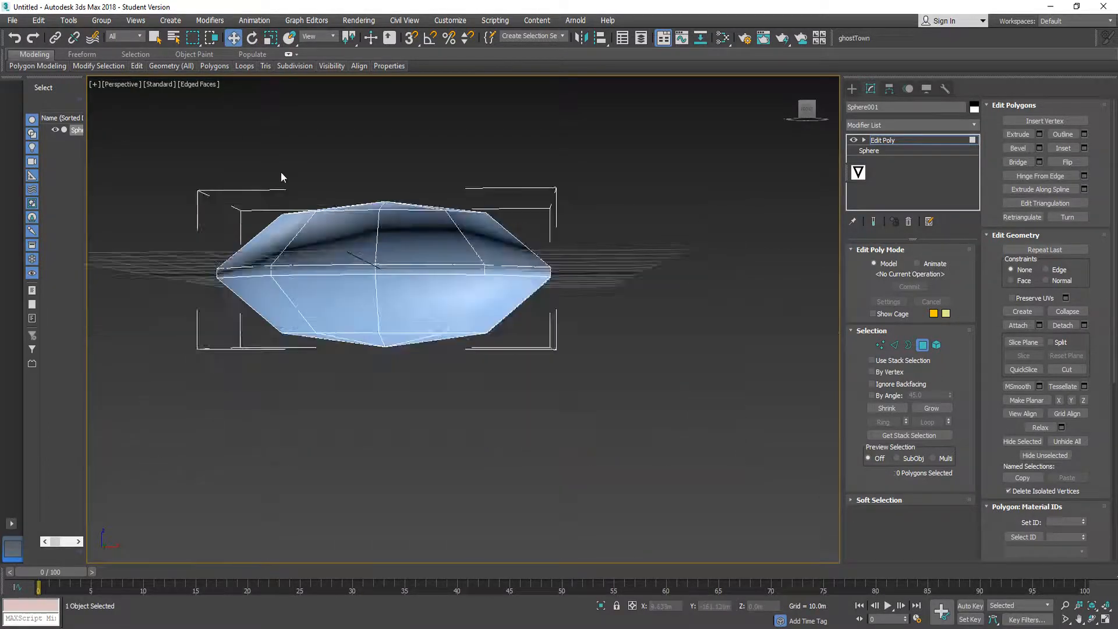
- Exit polygon mode, clone the stretched sphere along X as one Reference copy, and move the copy clear of the original
{"action": "scroll", "coordinate": [351, 162], "scroll_direction": "up", "scroll_amount": 4}
{"action": "left_click", "coordinate": [917, 140]}
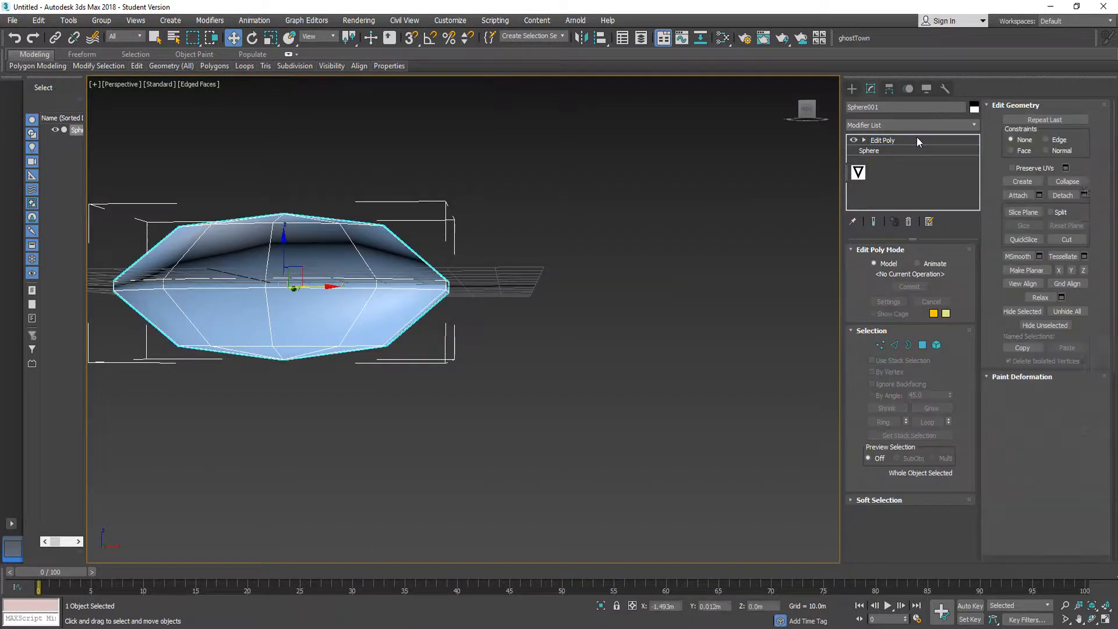
{"action": "middle_click_drag", "start_coordinate": [466, 256], "coordinate": [247, 241], "text": "alt"}
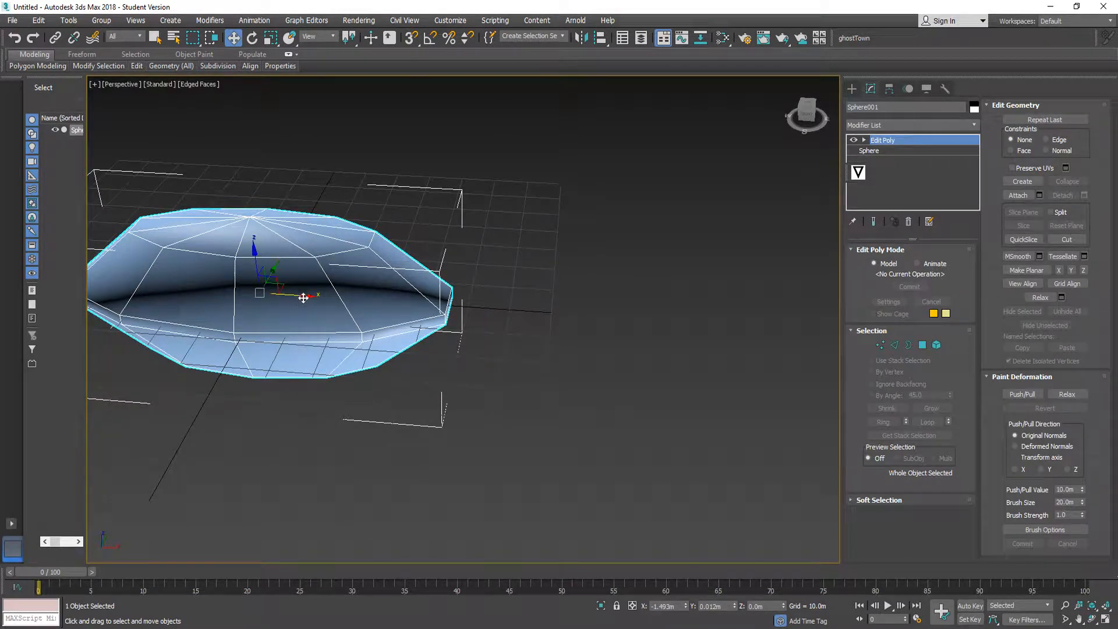
{"action": "left_click_drag", "start_coordinate": [300, 295], "coordinate": [394, 312], "text": "shift"}
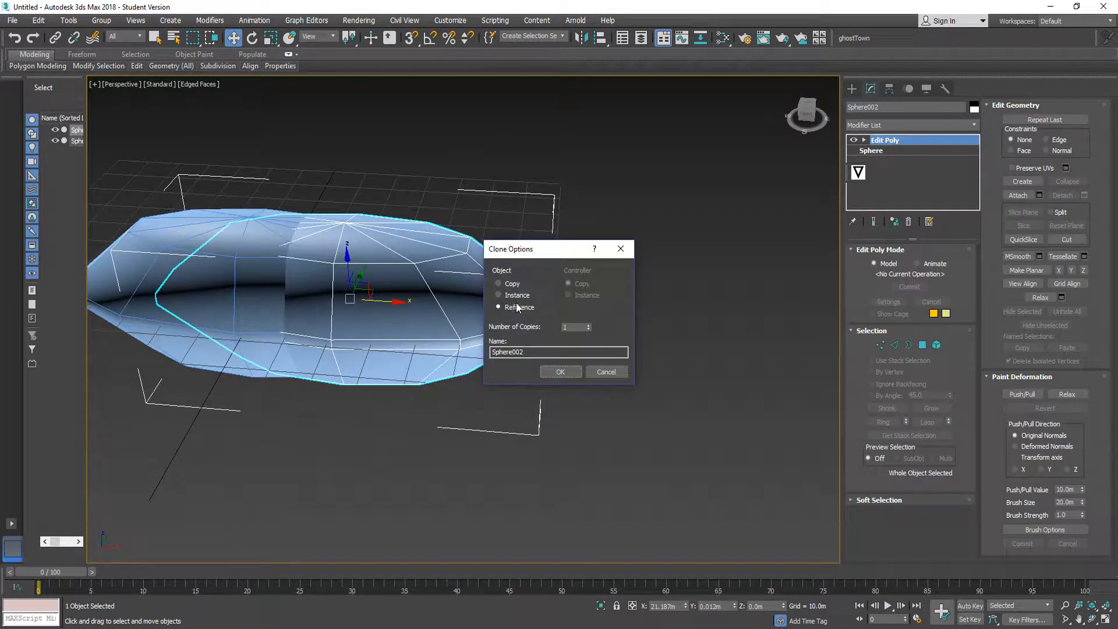
{"action": "left_click", "coordinate": [560, 372]}
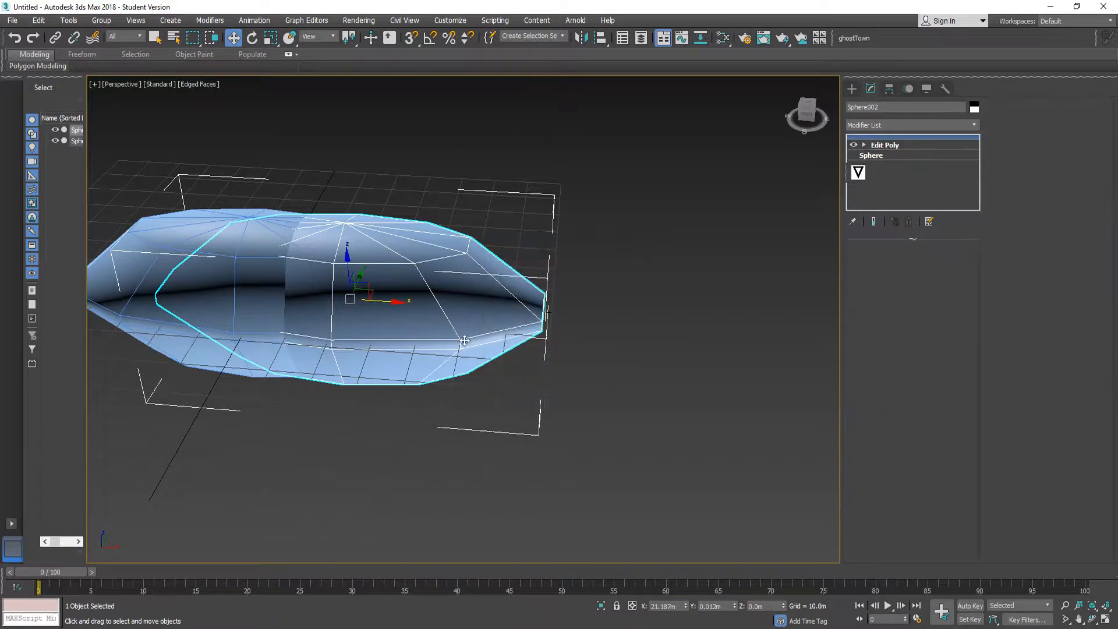
{"action": "mouse_move", "coordinate": [404, 307]}
{"action": "left_mouse_down"}
{"action": "mouse_move", "coordinate": [694, 349]}
{"action": "mouse_move", "coordinate": [745, 368]}
{"action": "left_mouse_up"}
{"action": "left_click", "coordinate": [631, 481]}
- Add a TurboSmooth modifier on top of the reference copy's stack, leaving the original sphere unsmoothed
{"action": "left_click", "coordinate": [255, 285]}
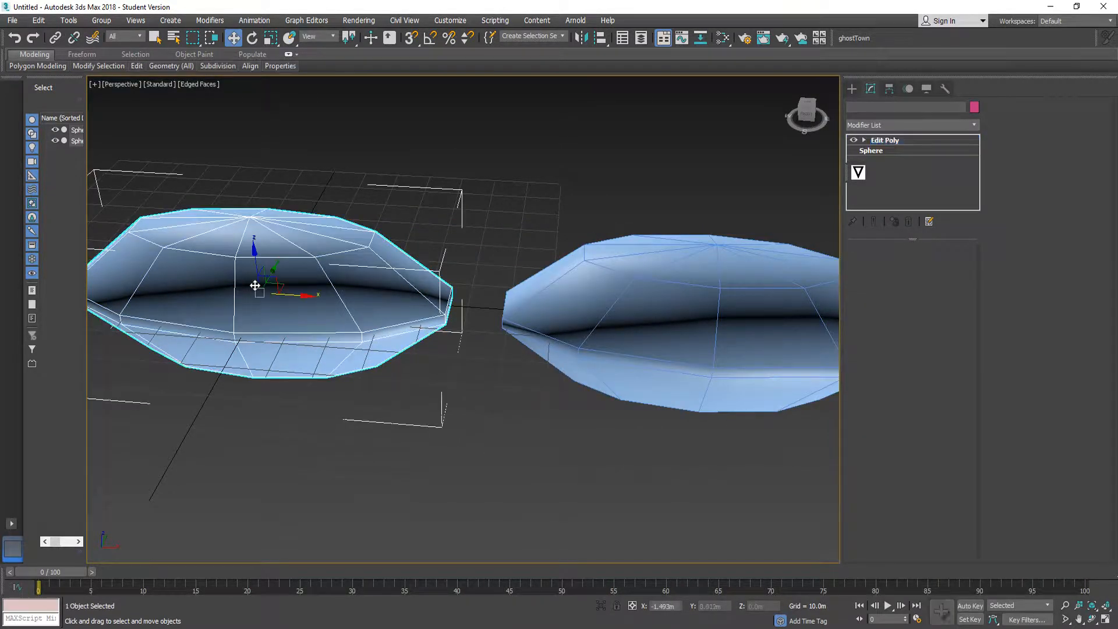
{"action": "left_click", "coordinate": [675, 320]}
{"action": "middle_click_drag", "start_coordinate": [501, 420], "coordinate": [458, 442], "text": "alt"}
{"action": "left_click", "coordinate": [429, 467]}
{"action": "middle_click_drag", "start_coordinate": [461, 320], "coordinate": [484, 321], "text": "alt"}
{"action": "left_click", "coordinate": [587, 293]}
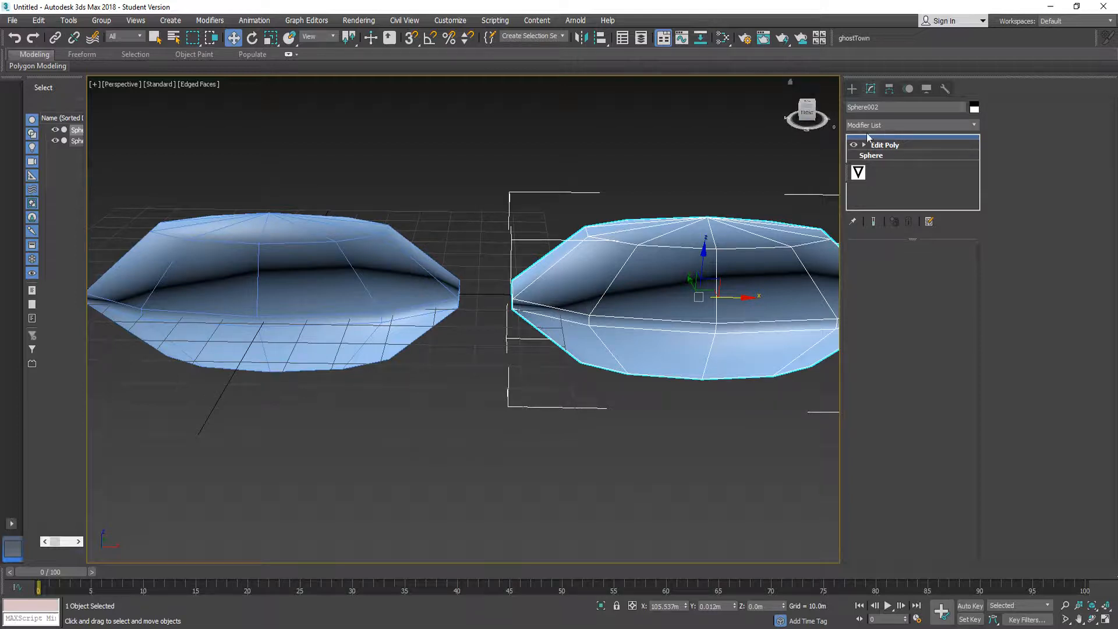
{"action": "left_click", "coordinate": [890, 123]}
{"action": "type", "text": "tu"}
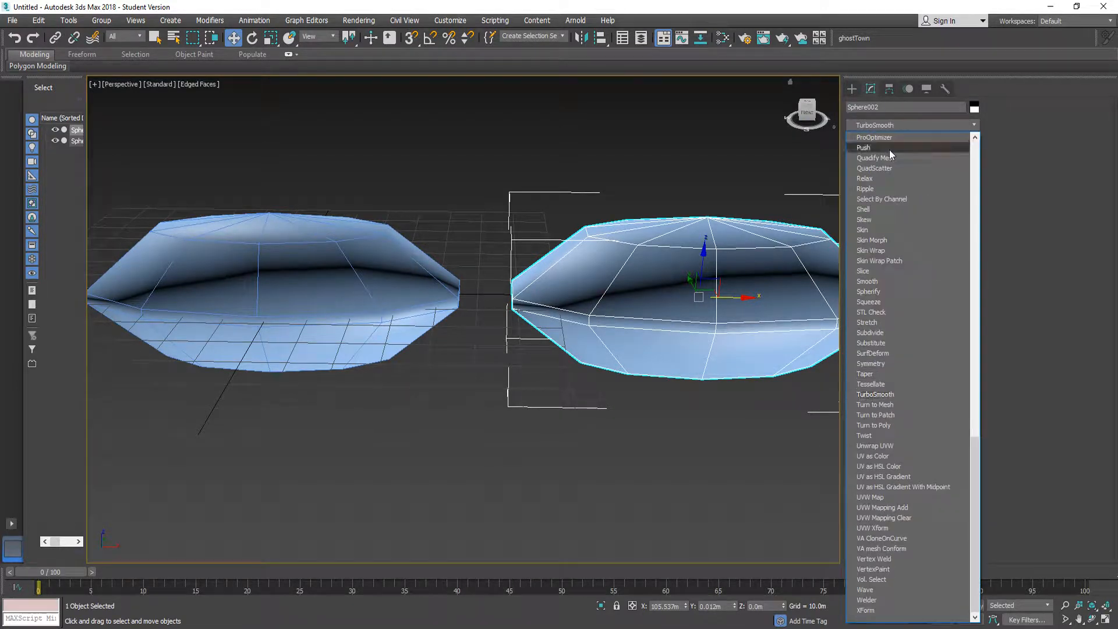
{"action": "left_click", "coordinate": [882, 393]}
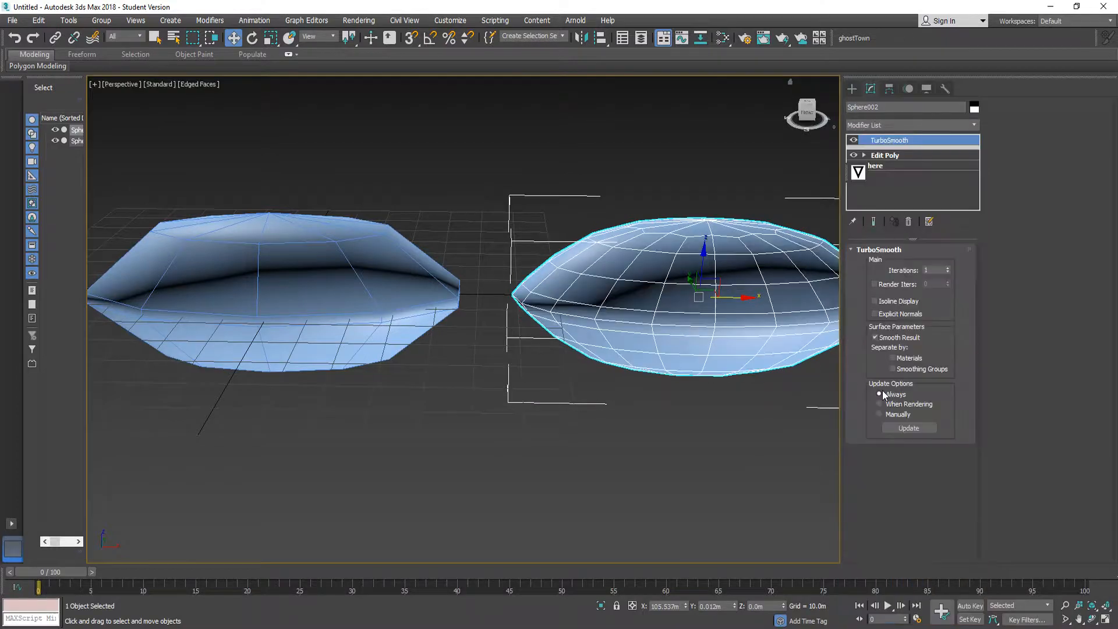
- Compare the shape and modifier stack of the low-poly original with those of the smoothed reference copy
{"action": "left_click", "coordinate": [592, 457]}
{"action": "middle_click_drag", "start_coordinate": [592, 457], "coordinate": [786, 259], "text": "alt"}
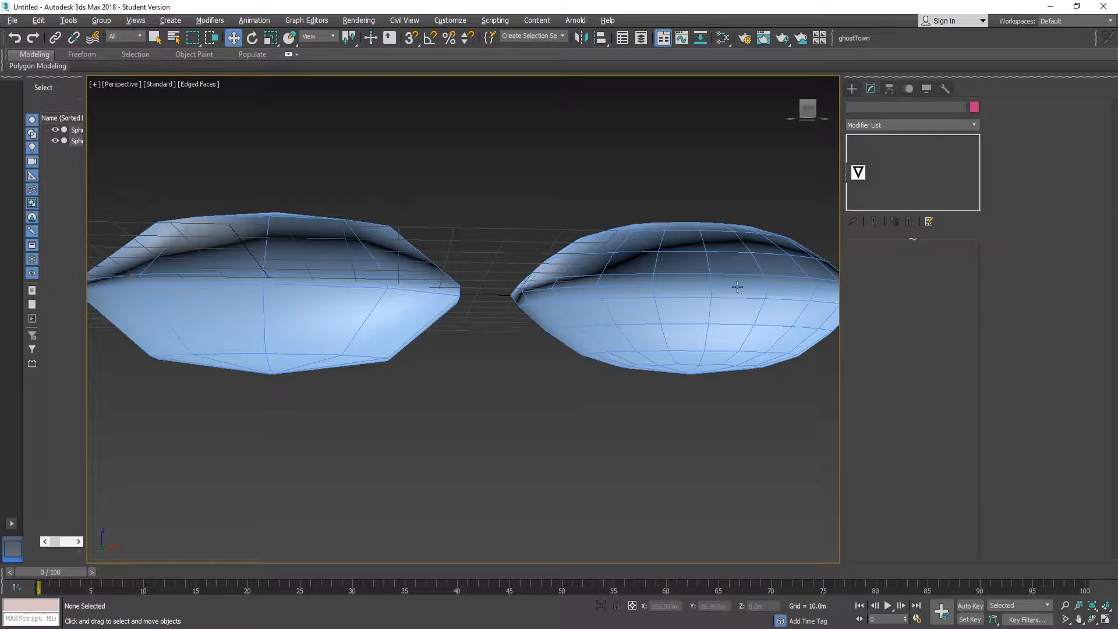
{"action": "middle_click_drag", "start_coordinate": [736, 282], "coordinate": [705, 315], "text": "alt"}
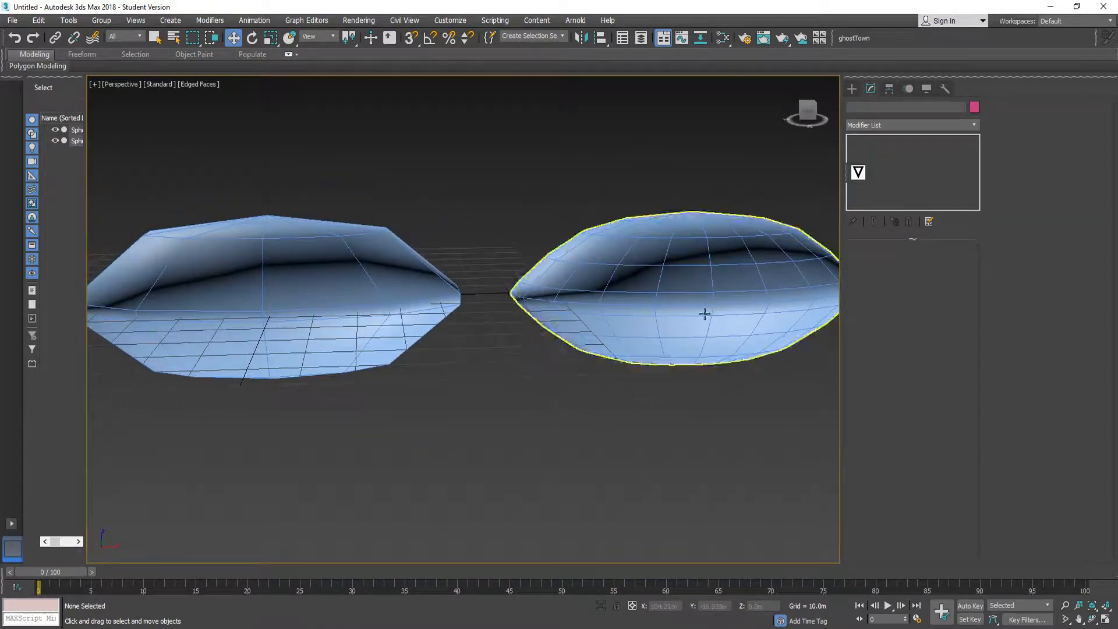
{"action": "left_click", "coordinate": [252, 294]}
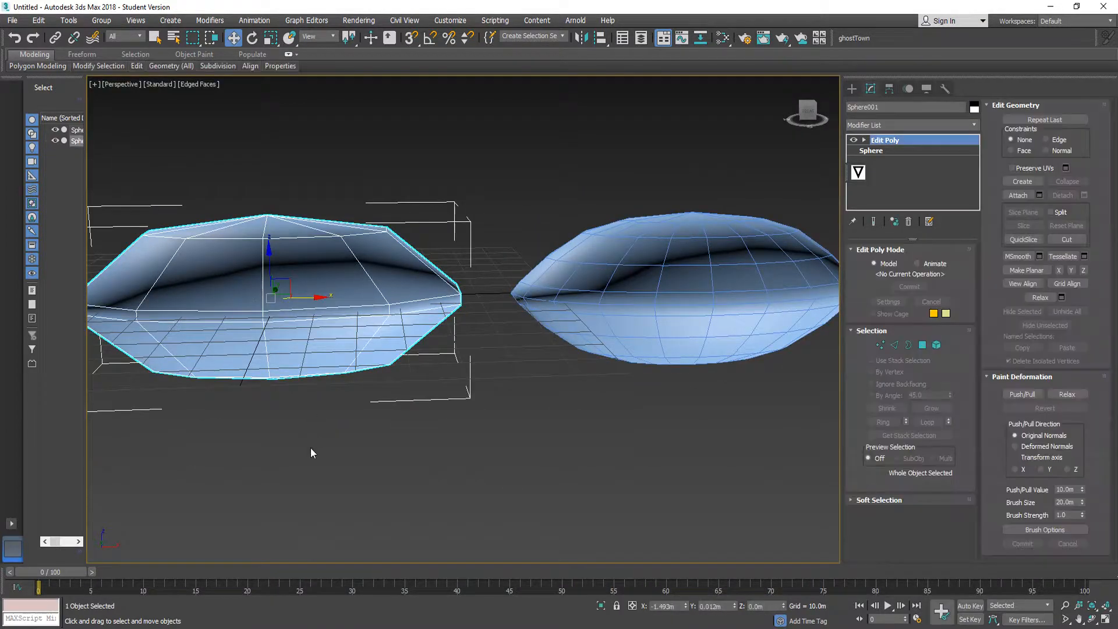
{"action": "key", "text": "z"}
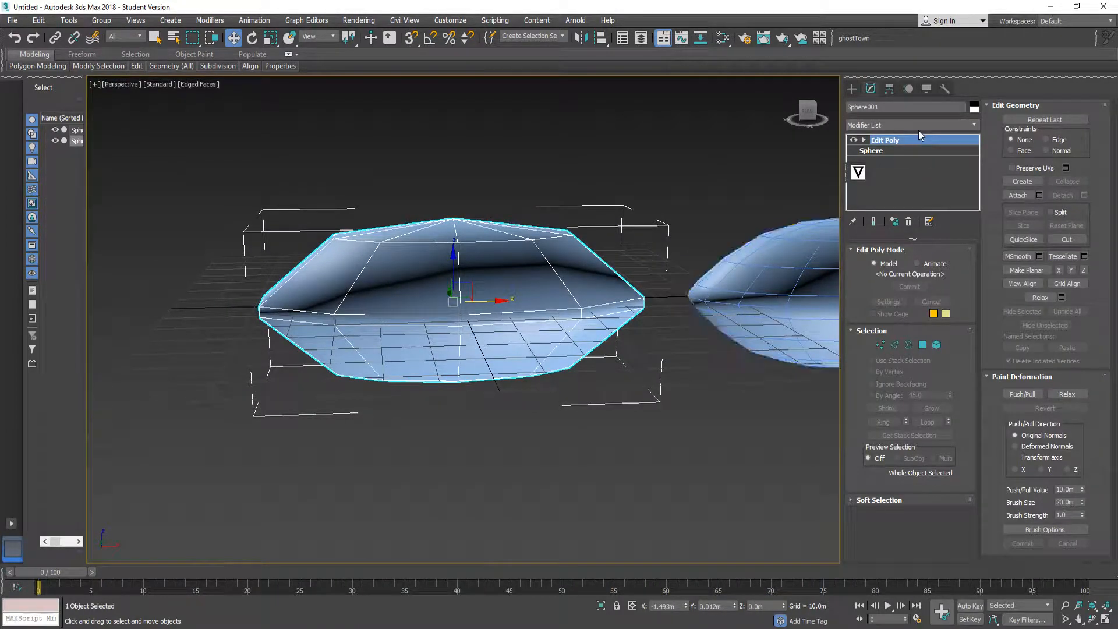
{"action": "left_click", "coordinate": [784, 272]}
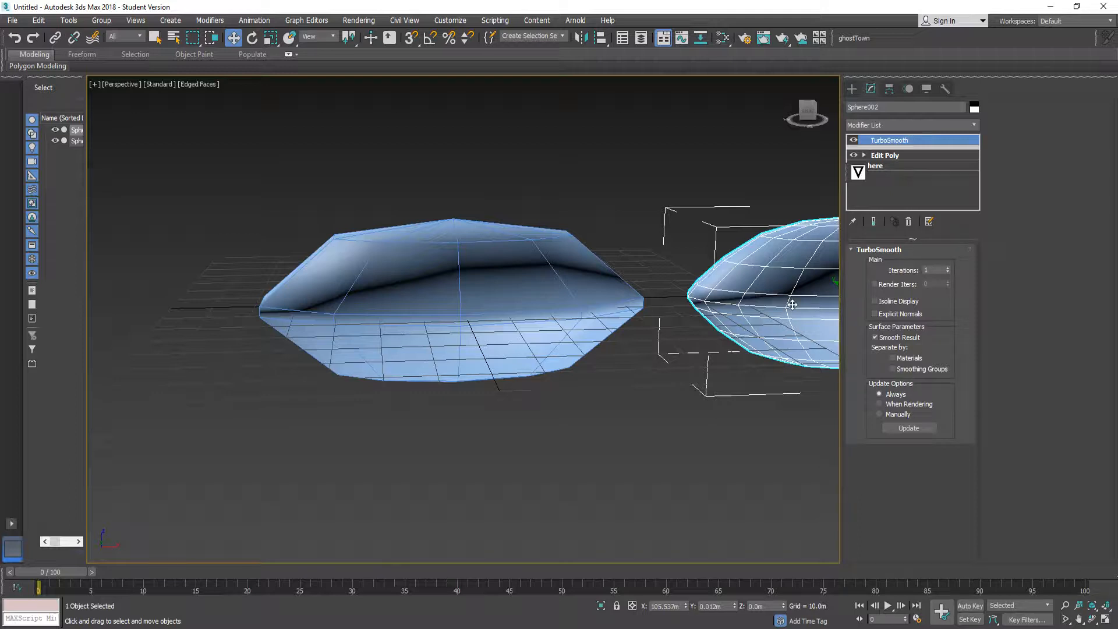
- Delete four polygons of the original just on the negative-X side of centre: above and below the middle band, front and back
{"action": "left_click", "coordinate": [576, 344]}
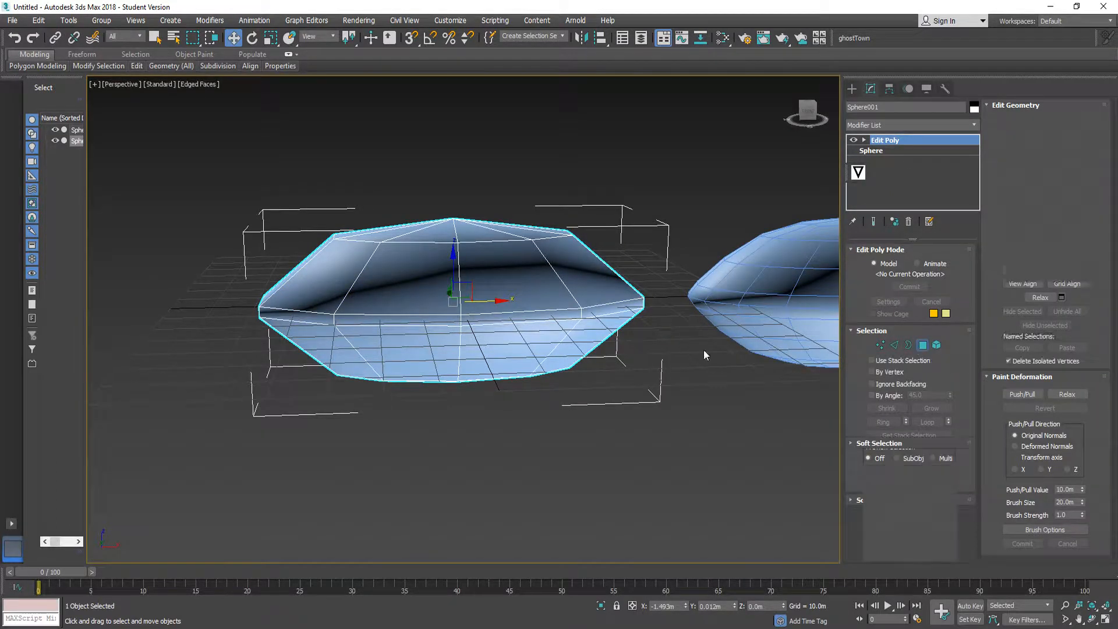
{"action": "left_click", "coordinate": [922, 345]}
{"action": "left_click", "coordinate": [385, 273]}
{"action": "left_click", "coordinate": [400, 356], "text": "ctrl"}
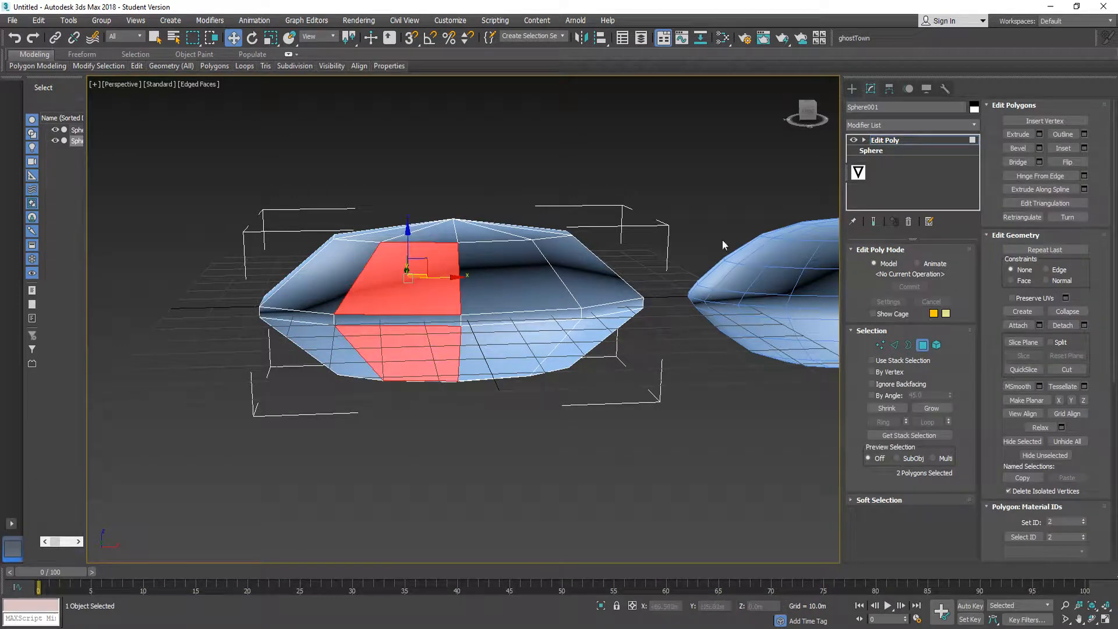
{"action": "middle_click_drag", "start_coordinate": [424, 323], "coordinate": [574, 332], "text": "alt"}
{"action": "left_click", "coordinate": [394, 326], "text": "ctrl"}
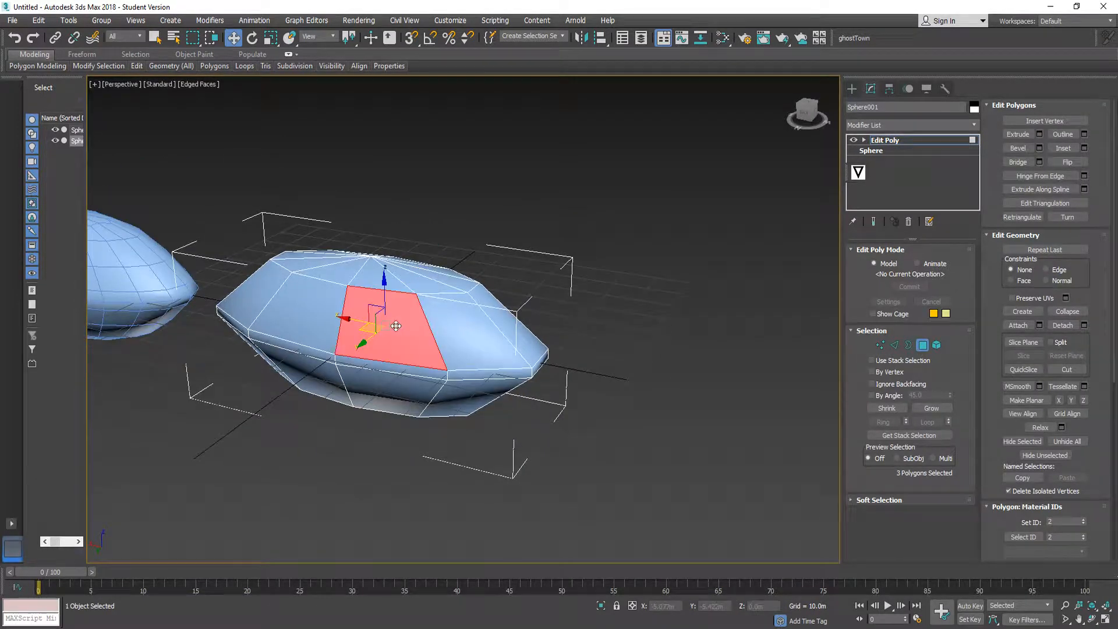
{"action": "left_click", "coordinate": [394, 405], "text": "ctrl"}
{"action": "middle_click_drag", "start_coordinate": [492, 360], "coordinate": [357, 344], "text": "alt"}
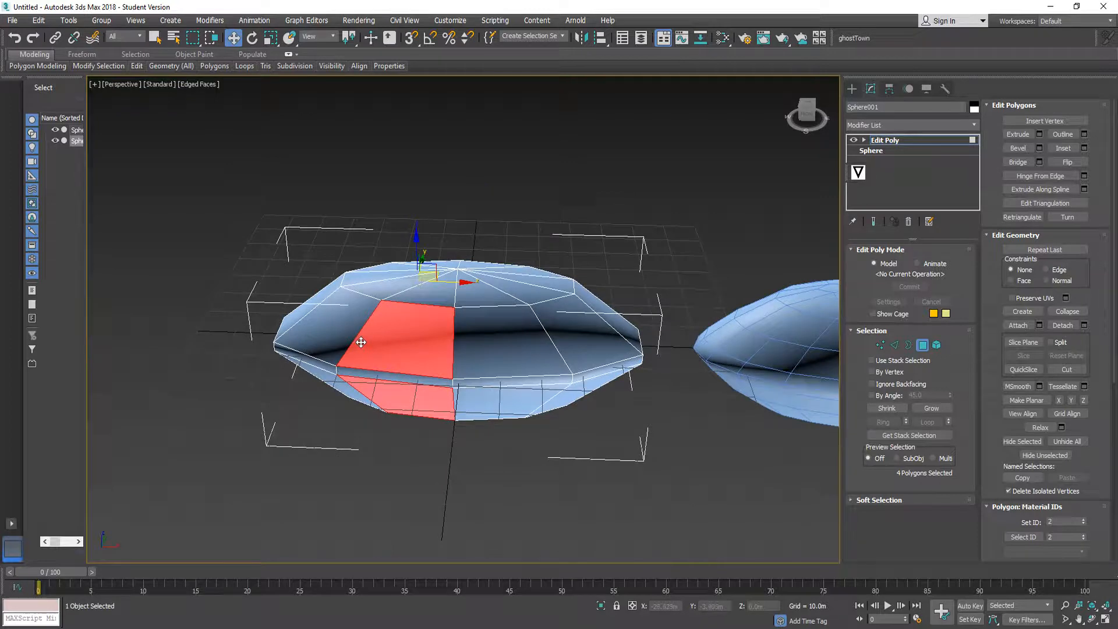
{"action": "key", "text": "Delete"}
{"action": "key", "text": "super"}
{"action": "key", "text": "super"}
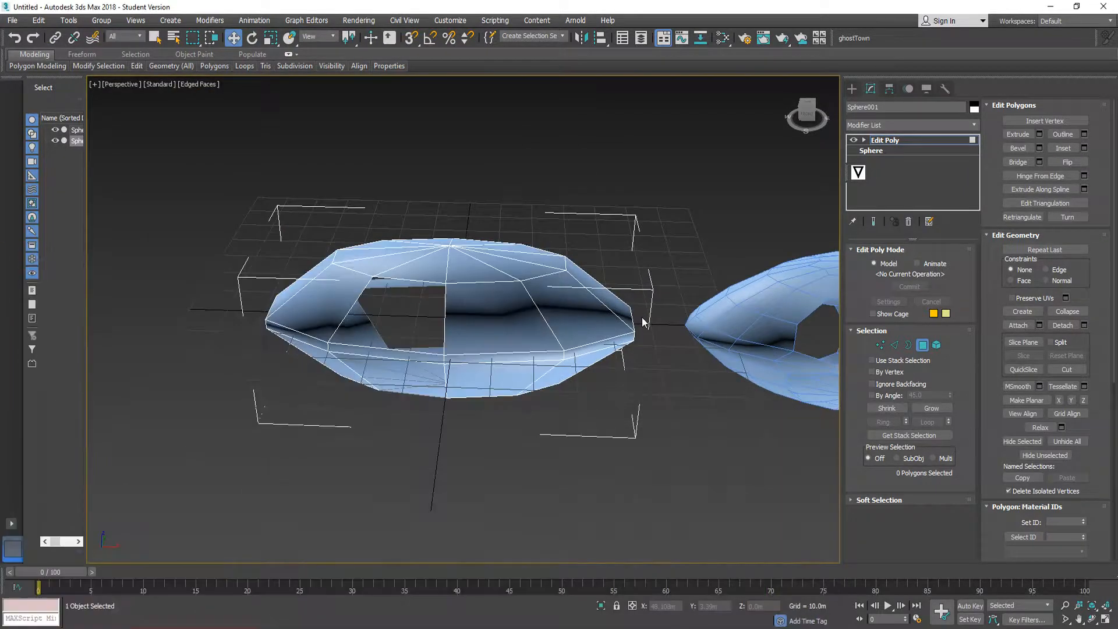
- Delete the four adjoining polygons toward the original's negative-X end, above and below the band on both sides, to enlarge the openings
{"action": "middle_click_drag", "start_coordinate": [679, 369], "coordinate": [244, 271], "text": "alt"}
{"action": "middle_click_drag", "start_coordinate": [359, 280], "coordinate": [397, 277]}
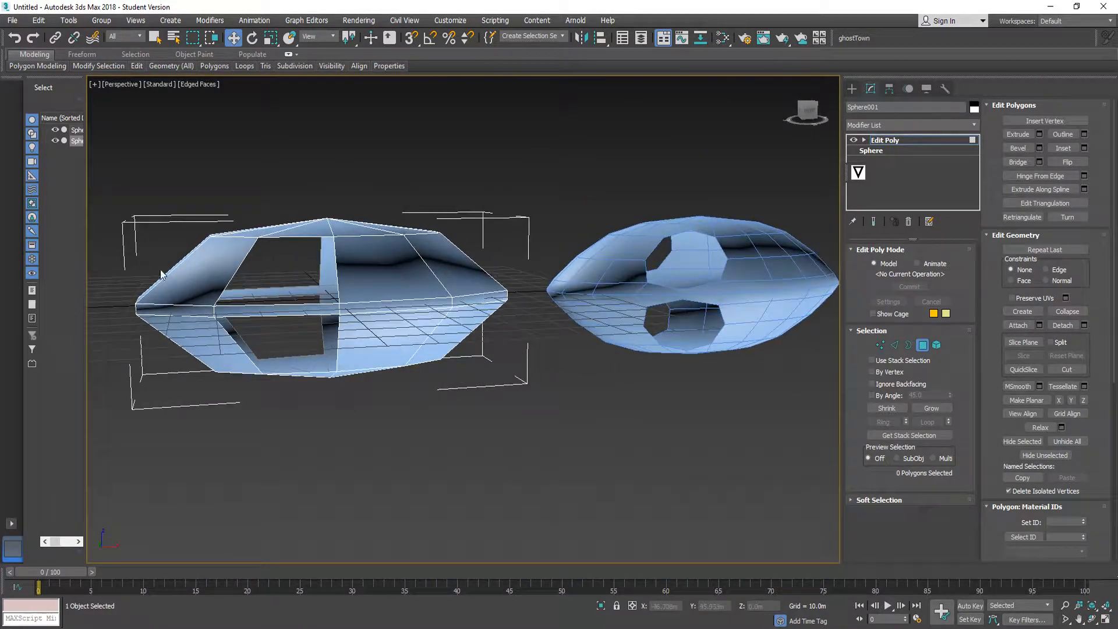
{"action": "left_click", "coordinate": [188, 273]}
{"action": "middle_click_drag", "start_coordinate": [187, 274], "coordinate": [396, 317], "text": "alt"}
{"action": "left_click", "coordinate": [175, 287], "text": "ctrl"}
{"action": "left_click", "coordinate": [163, 348], "text": "shift"}
{"action": "left_click", "coordinate": [136, 285]}
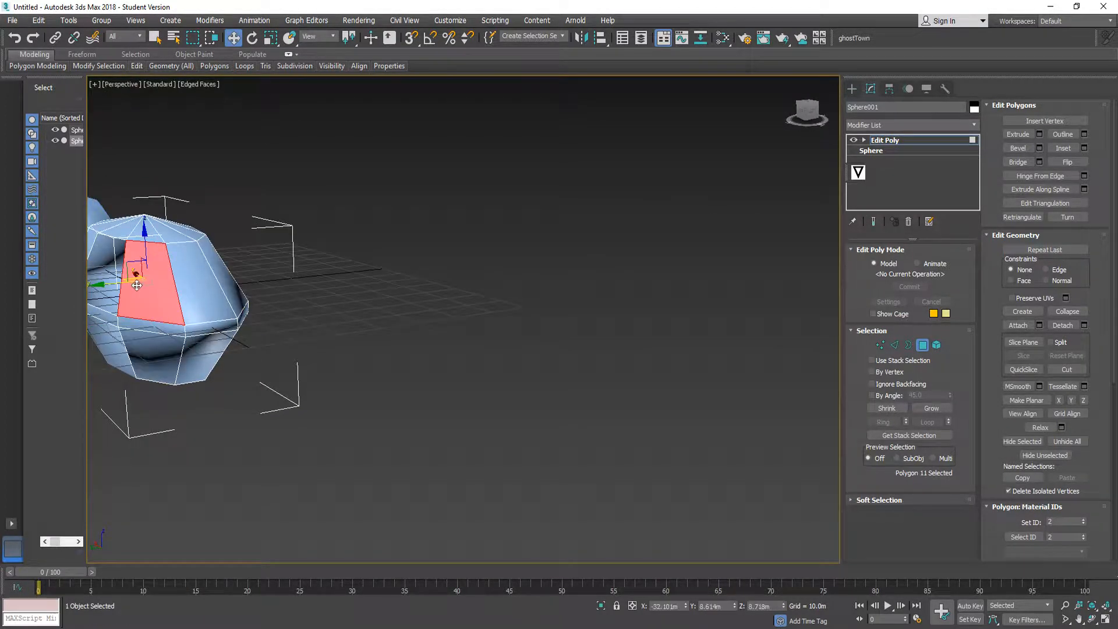
{"action": "left_click", "coordinate": [144, 349], "text": "ctrl"}
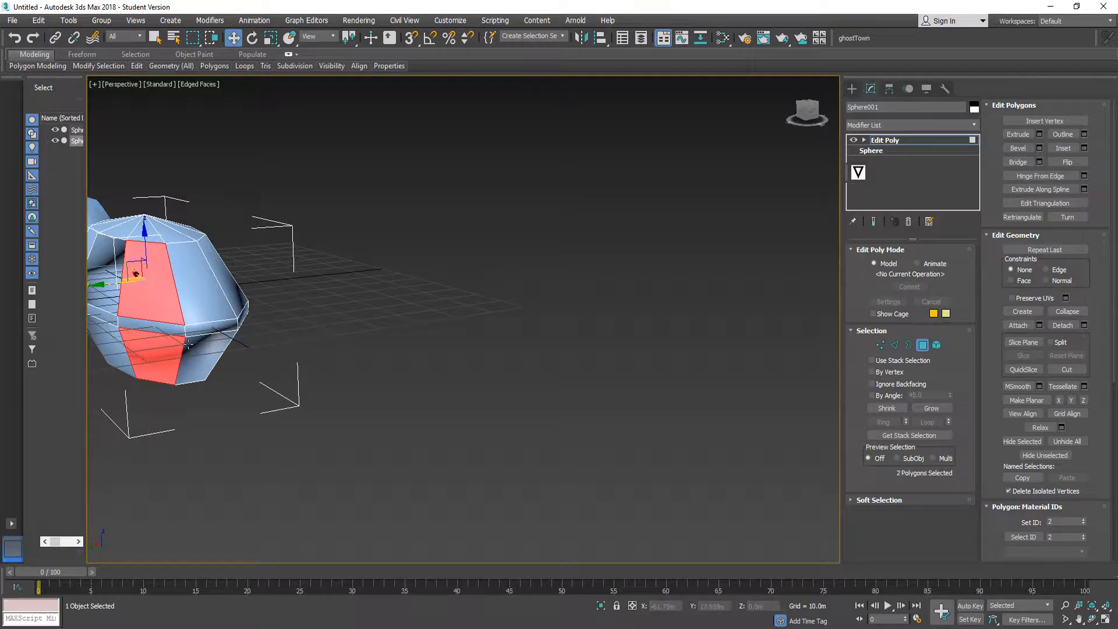
{"action": "middle_click_drag", "start_coordinate": [144, 348], "coordinate": [219, 341], "text": "alt"}
{"action": "left_click", "coordinate": [218, 306], "text": "ctrl"}
{"action": "left_click", "coordinate": [219, 348], "text": "ctrl"}
{"action": "middle_click_drag", "start_coordinate": [376, 360], "coordinate": [313, 348], "text": "alt"}
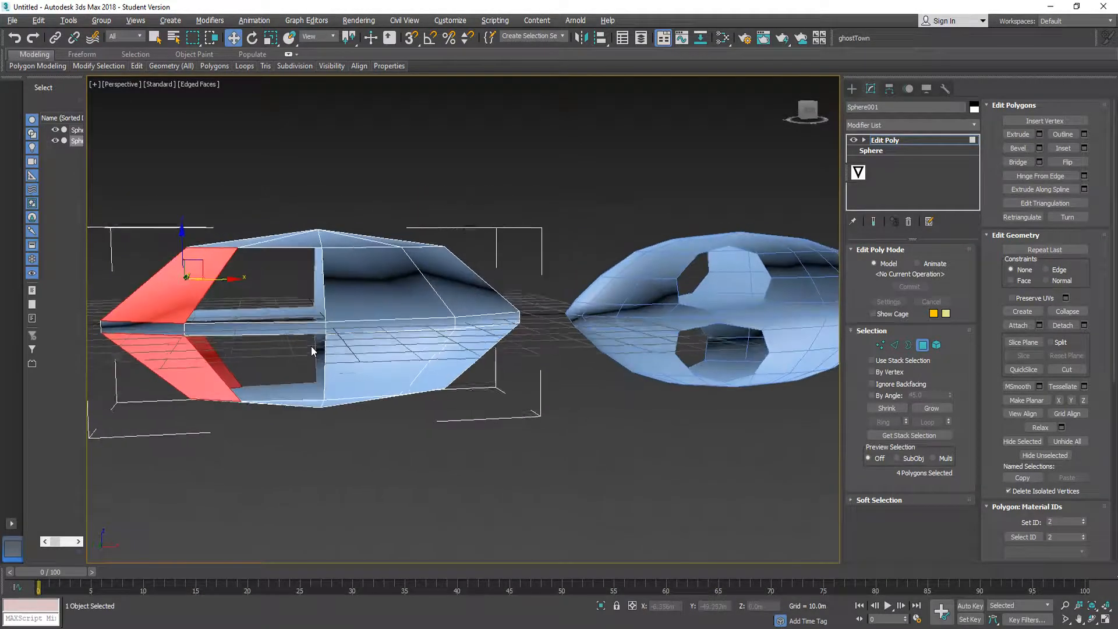
{"action": "key", "text": "Delete"}
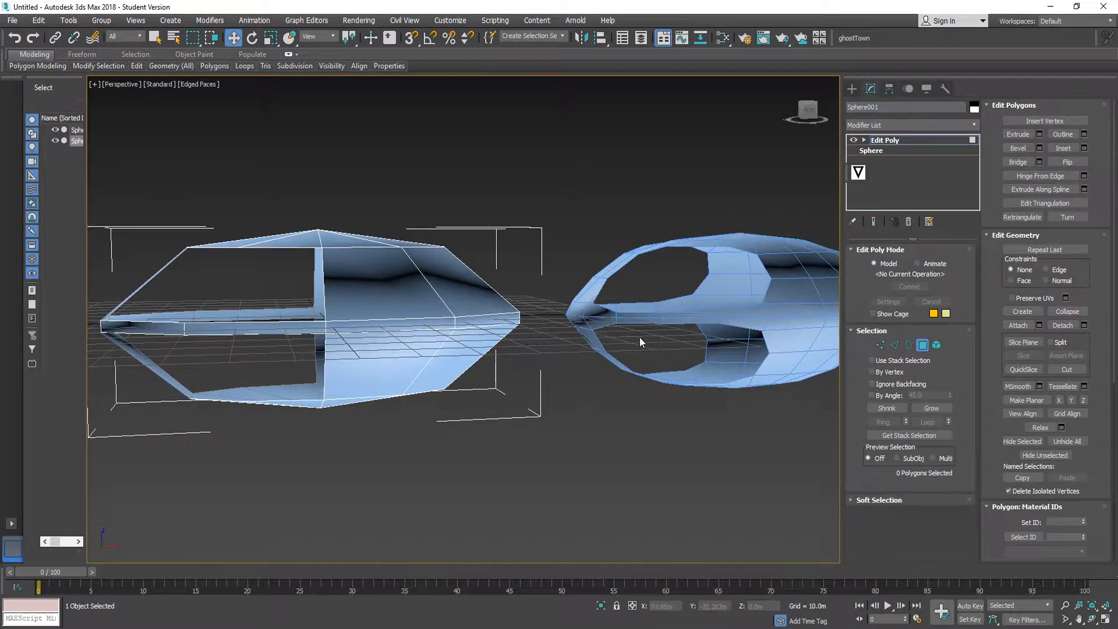
- Compare the openings in both pods with the retro-futurist reference illustration
{"action": "middle_click_drag", "start_coordinate": [639, 337], "coordinate": [651, 317], "text": "alt"}
{"action": "key", "text": "alt+Tab"}
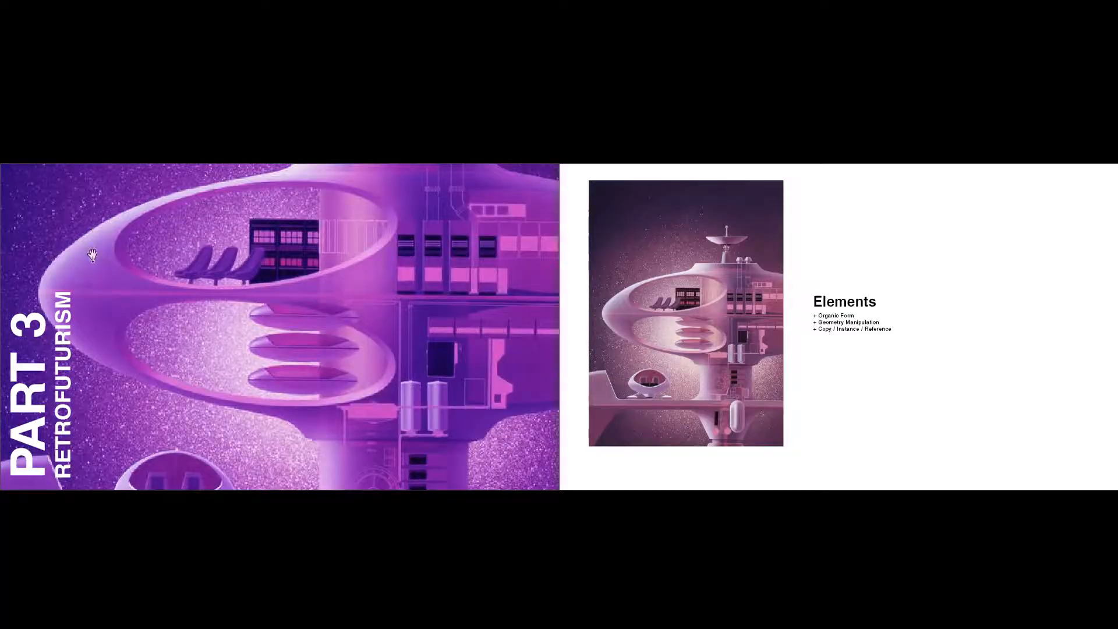
{"action": "key", "text": "alt+Tab"}
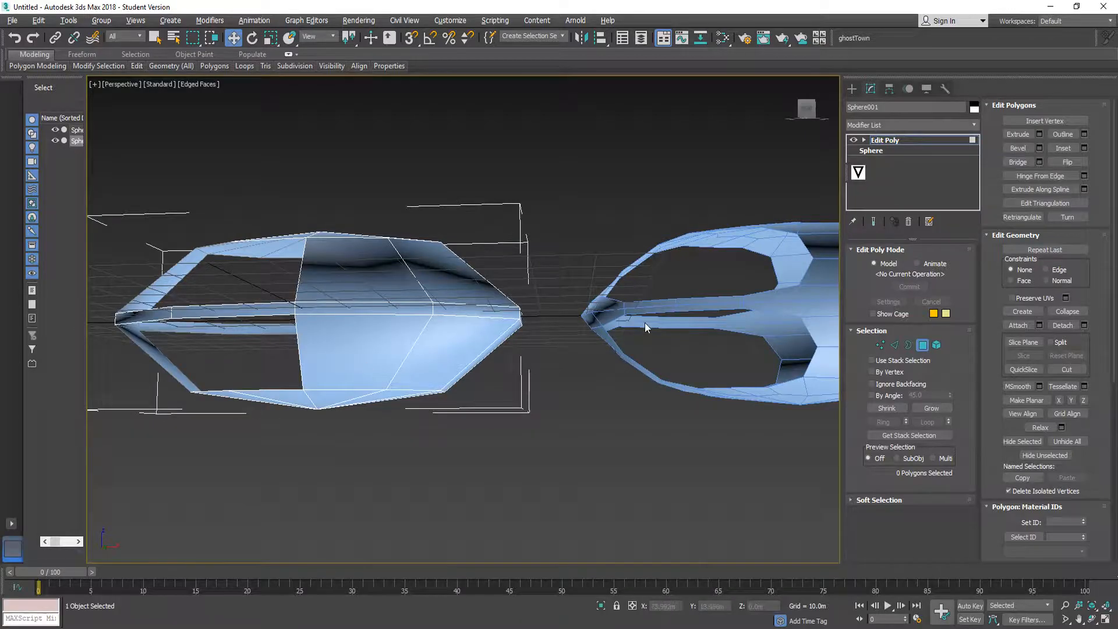
{"action": "left_click", "coordinate": [806, 114]}
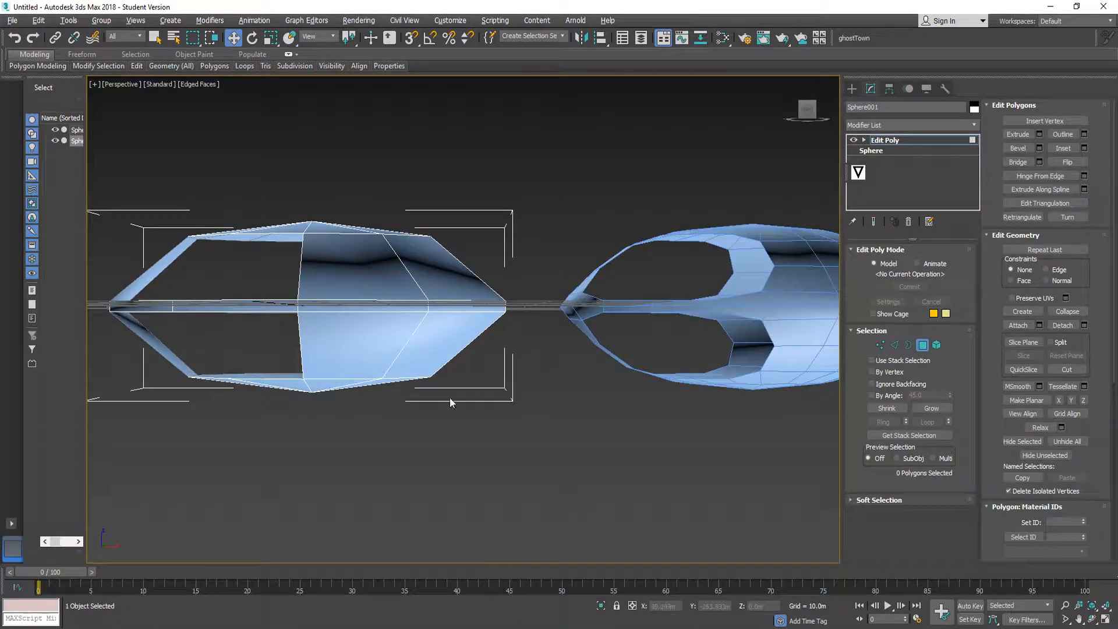
{"action": "scroll", "coordinate": [444, 407], "scroll_direction": "down", "scroll_amount": 4}
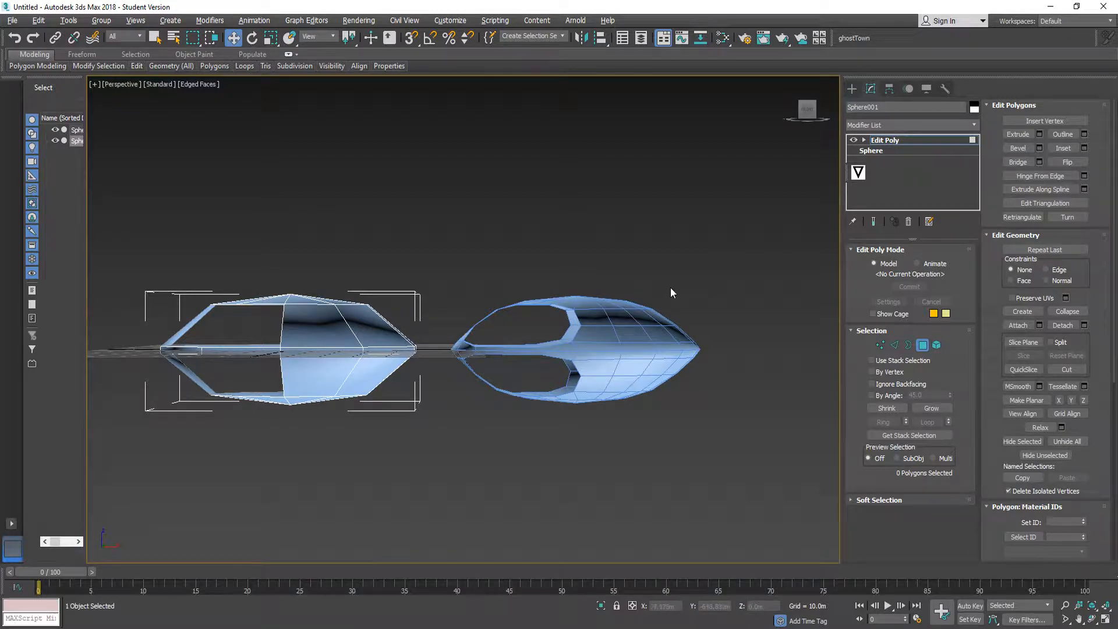
- Exit polygon sub-object mode on the original, check the smoothed copy's modifier stack and clear the selection
{"action": "left_click", "coordinate": [888, 151]}
{"action": "left_click", "coordinate": [896, 140]}
{"action": "left_click", "coordinate": [902, 140]}
{"action": "left_click", "coordinate": [515, 362]}
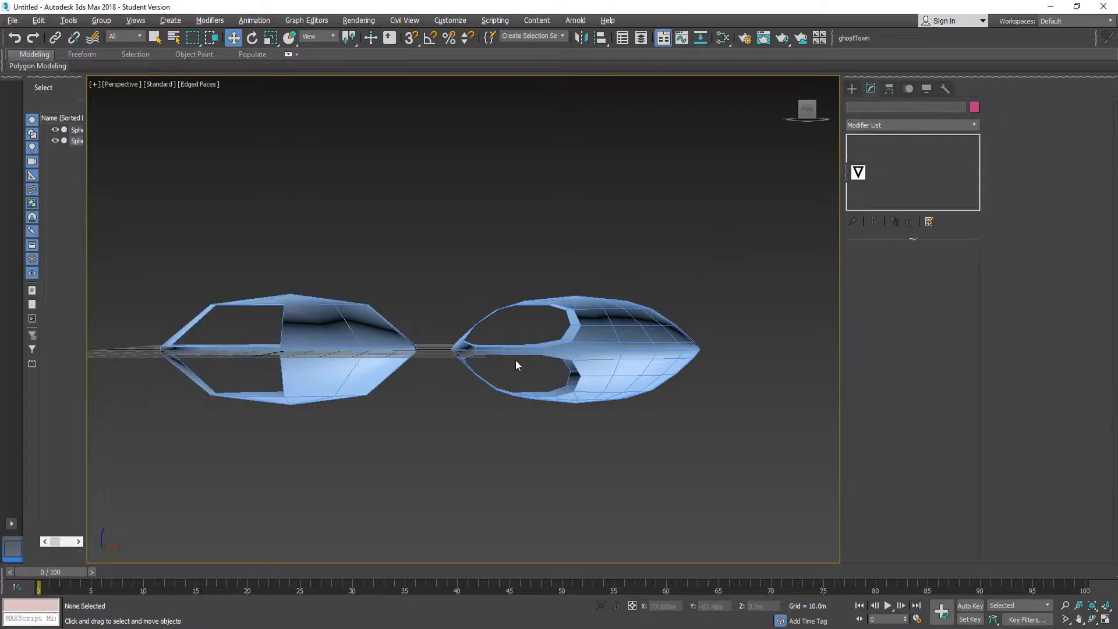
{"action": "left_click", "coordinate": [582, 362]}
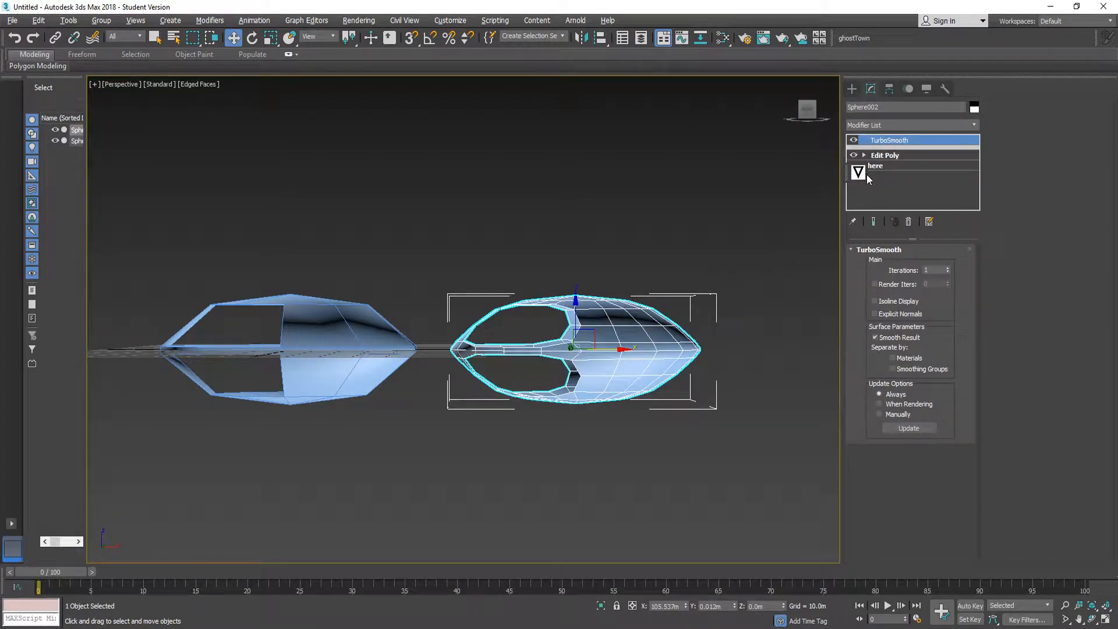
{"action": "left_click", "coordinate": [634, 239]}
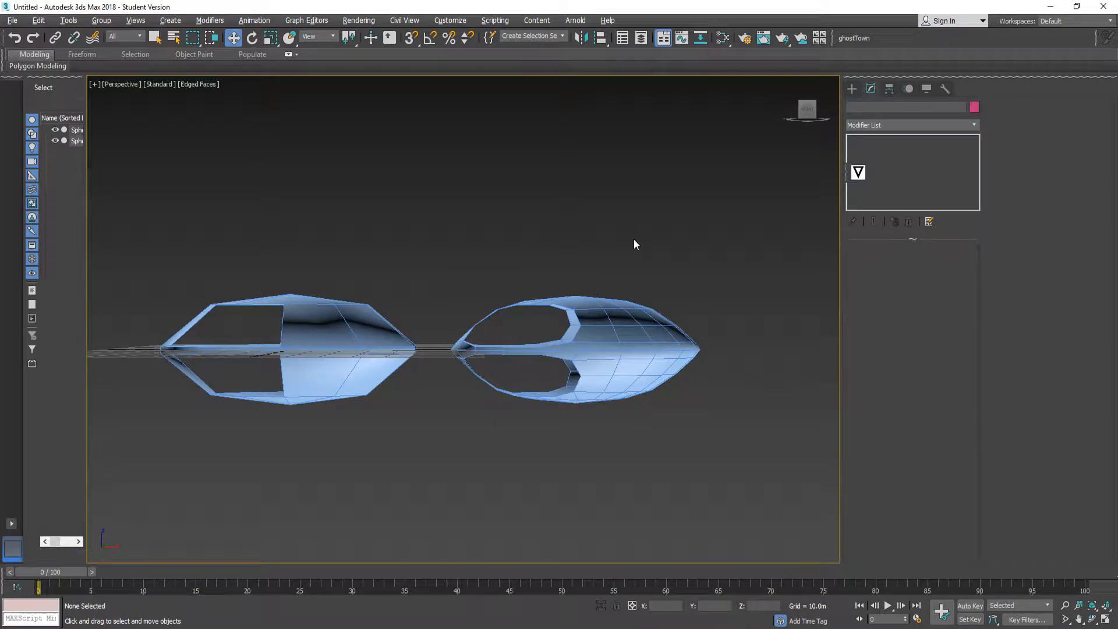
- Inspect the top surfaces of both pods, select the low-poly original and enter edge sub-object mode
{"action": "middle_click_drag", "start_coordinate": [596, 343], "coordinate": [601, 392], "text": "alt"}
{"action": "scroll", "coordinate": [588, 402], "scroll_direction": "up", "scroll_amount": 5}
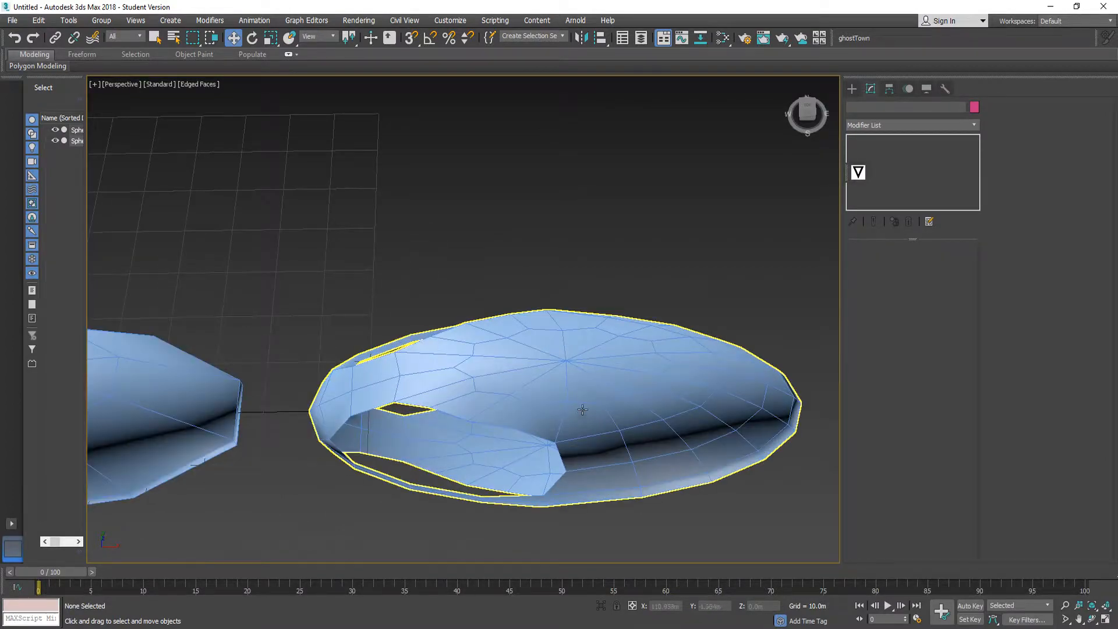
{"action": "middle_click_drag", "start_coordinate": [483, 413], "coordinate": [542, 387], "text": "alt"}
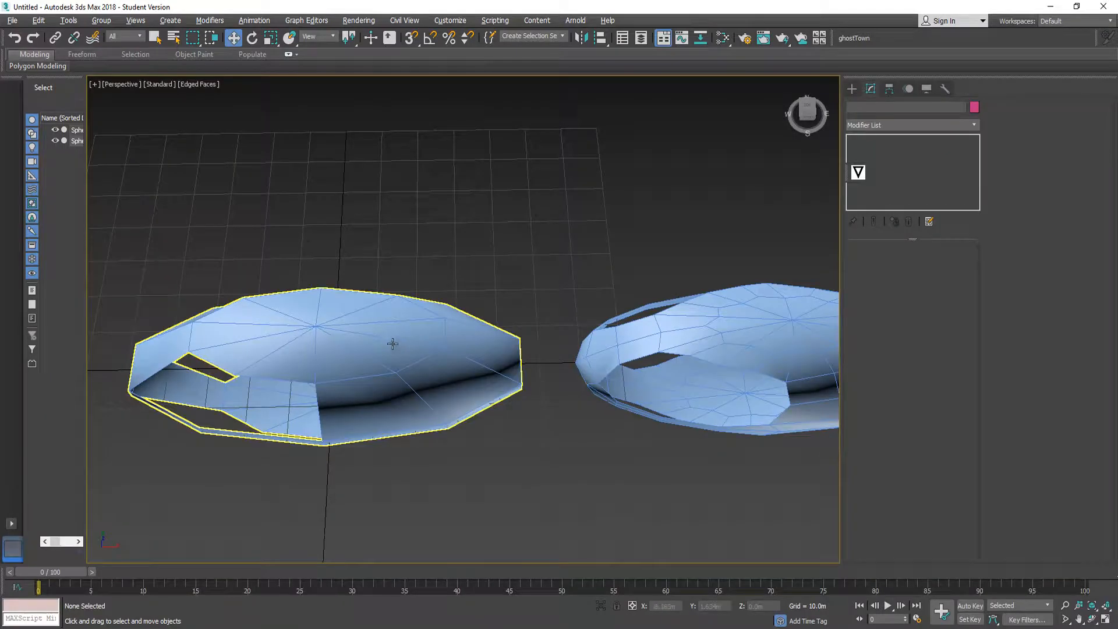
{"action": "scroll", "coordinate": [315, 331], "scroll_direction": "up", "scroll_amount": 5}
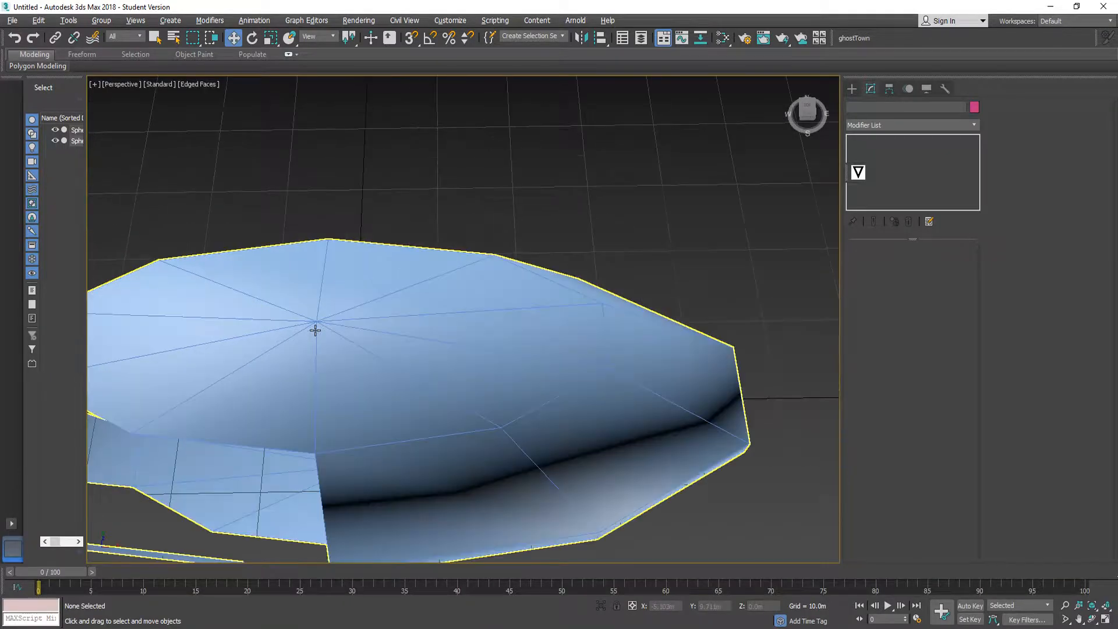
{"action": "scroll", "coordinate": [368, 320], "scroll_direction": "down", "scroll_amount": 3}
{"action": "left_click", "coordinate": [370, 303]}
{"action": "scroll", "coordinate": [373, 296], "scroll_direction": "down", "scroll_amount": 4}
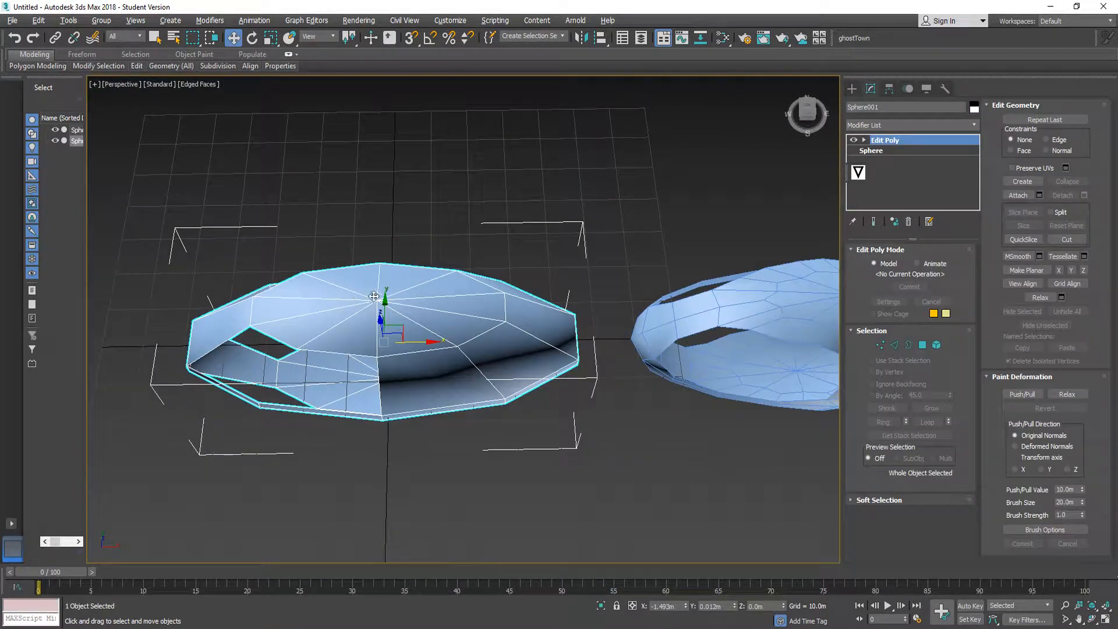
{"action": "left_click", "coordinate": [895, 347]}
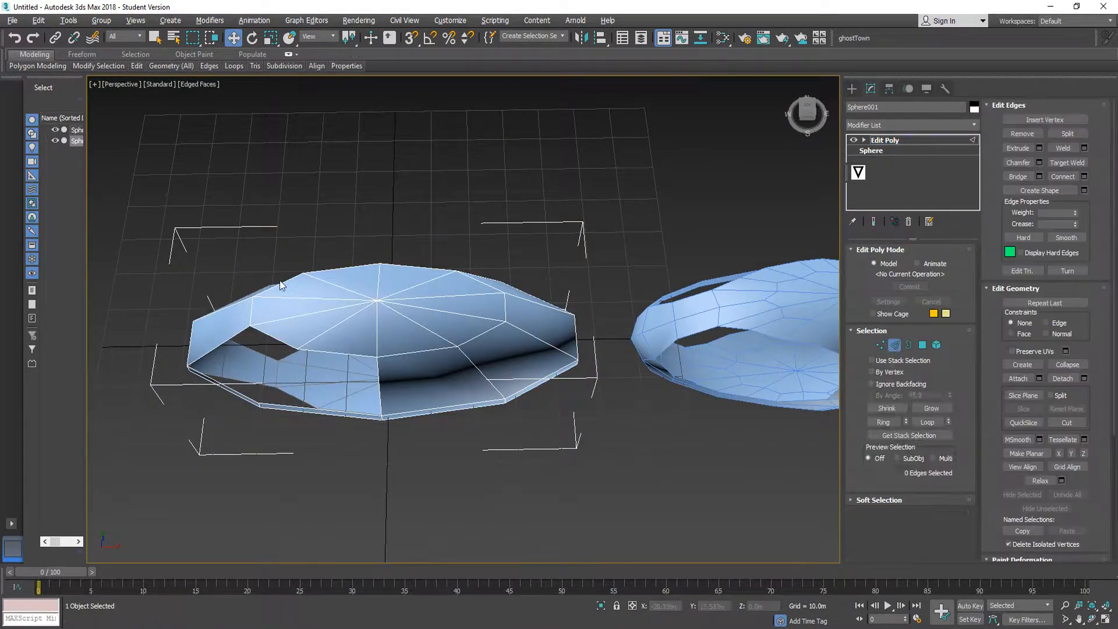
{"action": "left_click", "coordinate": [379, 271]}
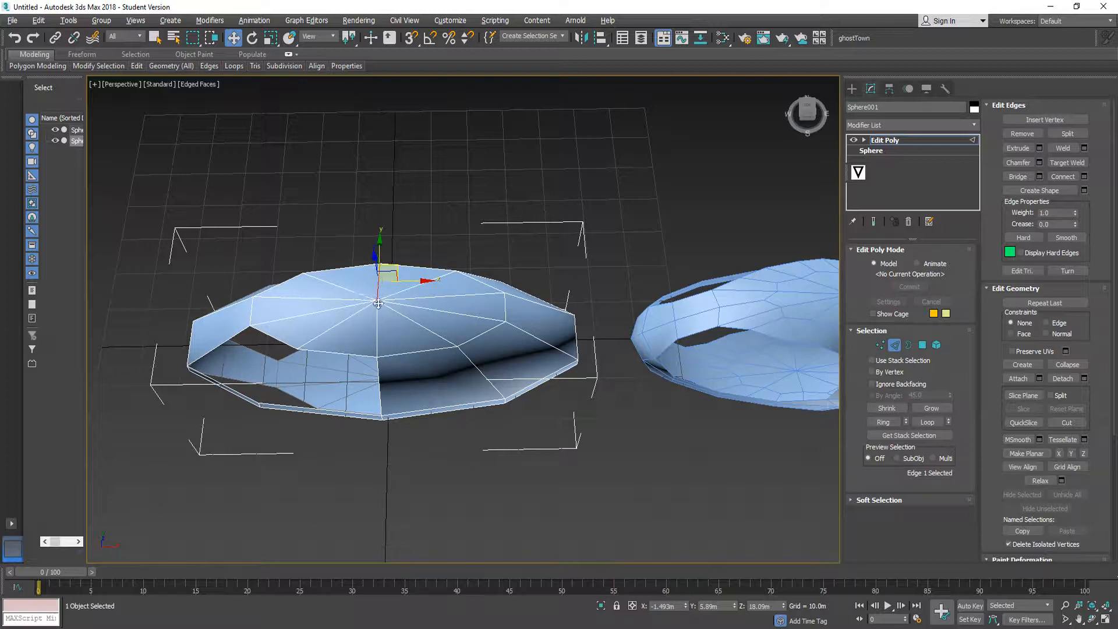
{"action": "left_click", "coordinate": [931, 420]}
{"action": "middle_click_drag", "start_coordinate": [782, 400], "coordinate": [554, 264], "text": "alt"}
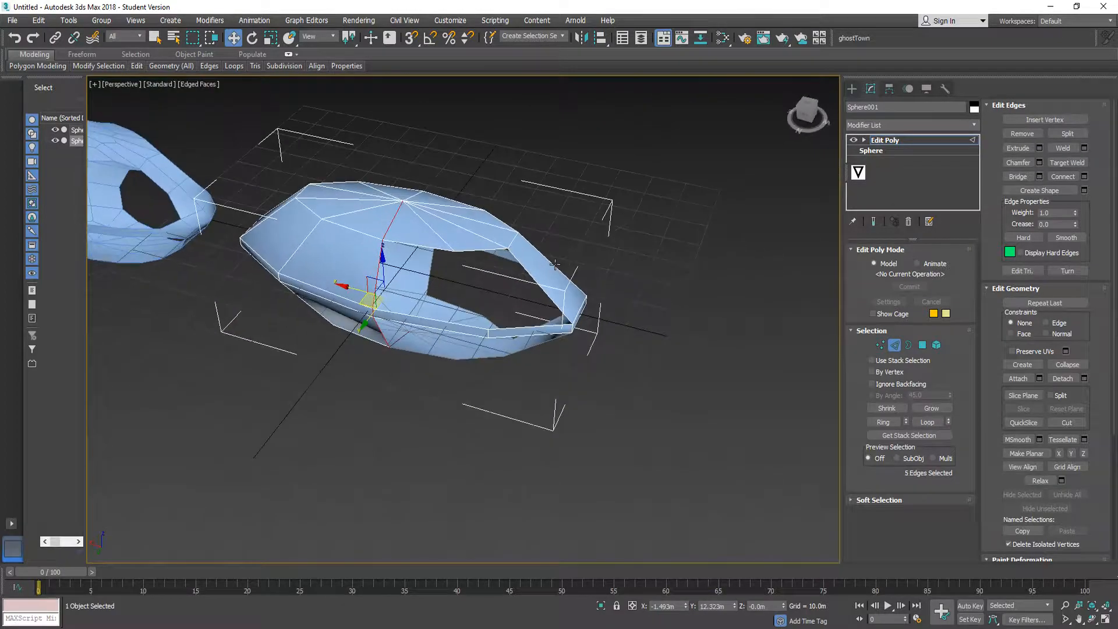
{"action": "left_click", "coordinate": [411, 209]}
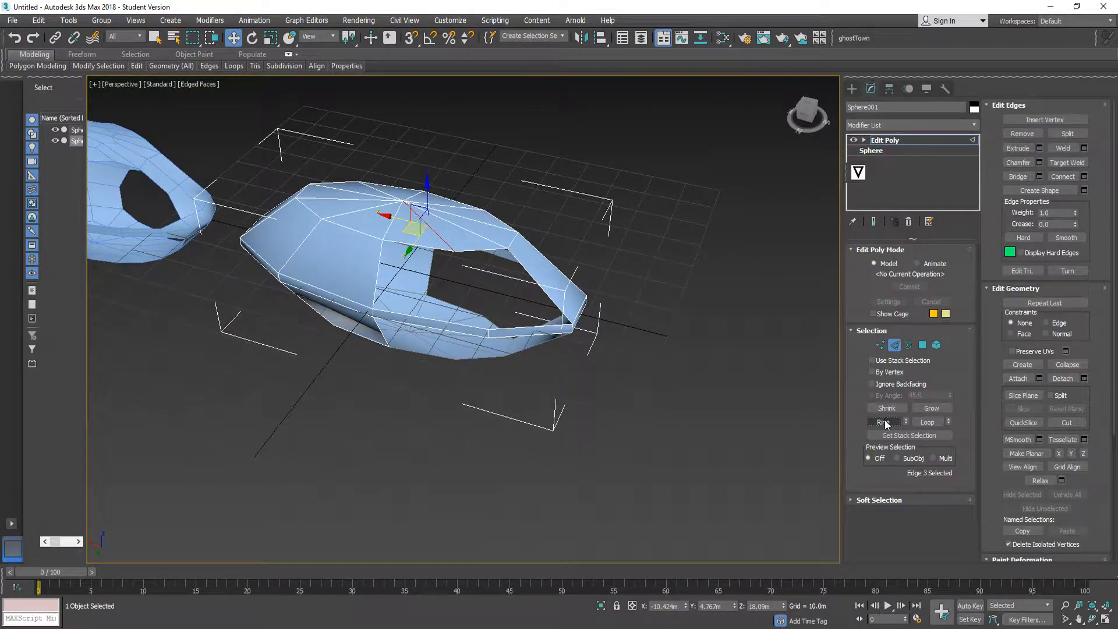
{"action": "scroll", "coordinate": [600, 267], "scroll_direction": "up", "scroll_amount": 4}
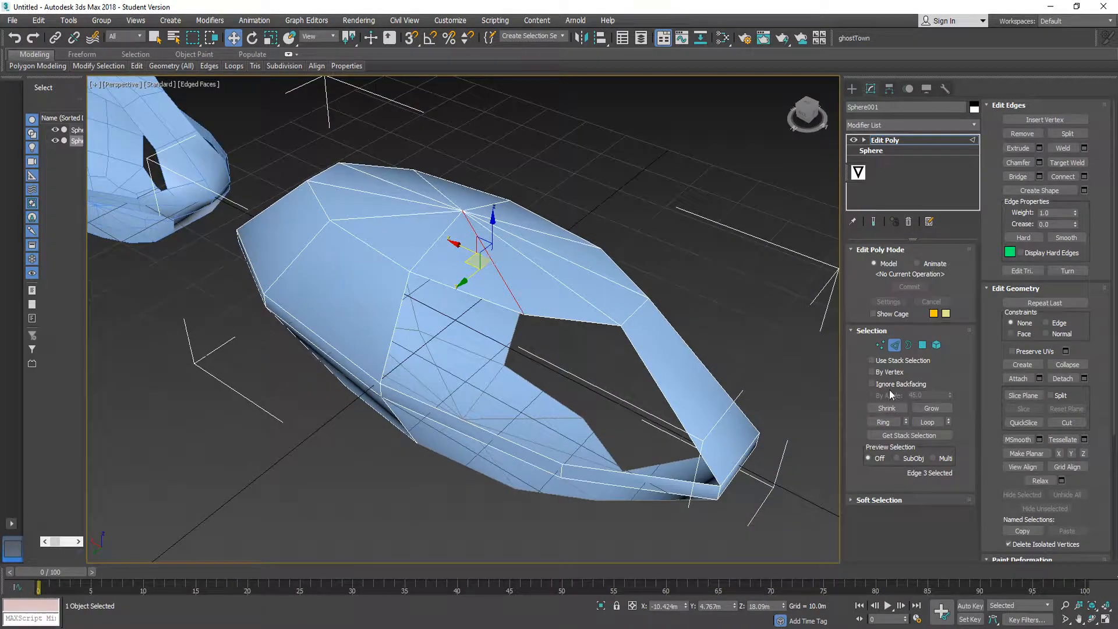
{"action": "left_click", "coordinate": [562, 281], "text": "ctrl"}
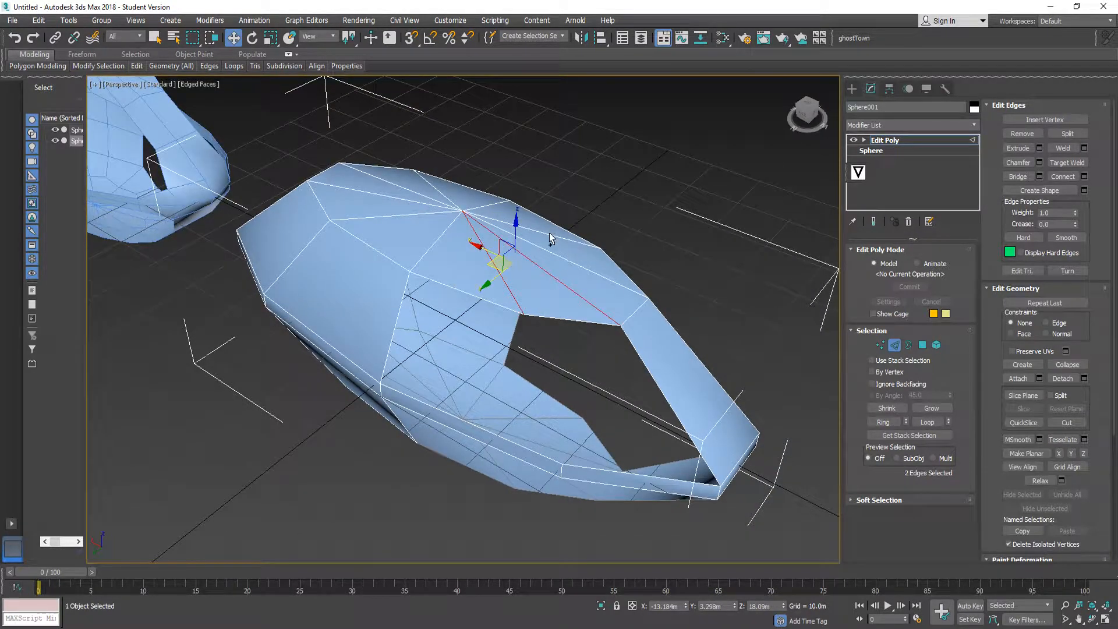
{"action": "left_click", "coordinate": [544, 247], "text": "ctrl"}
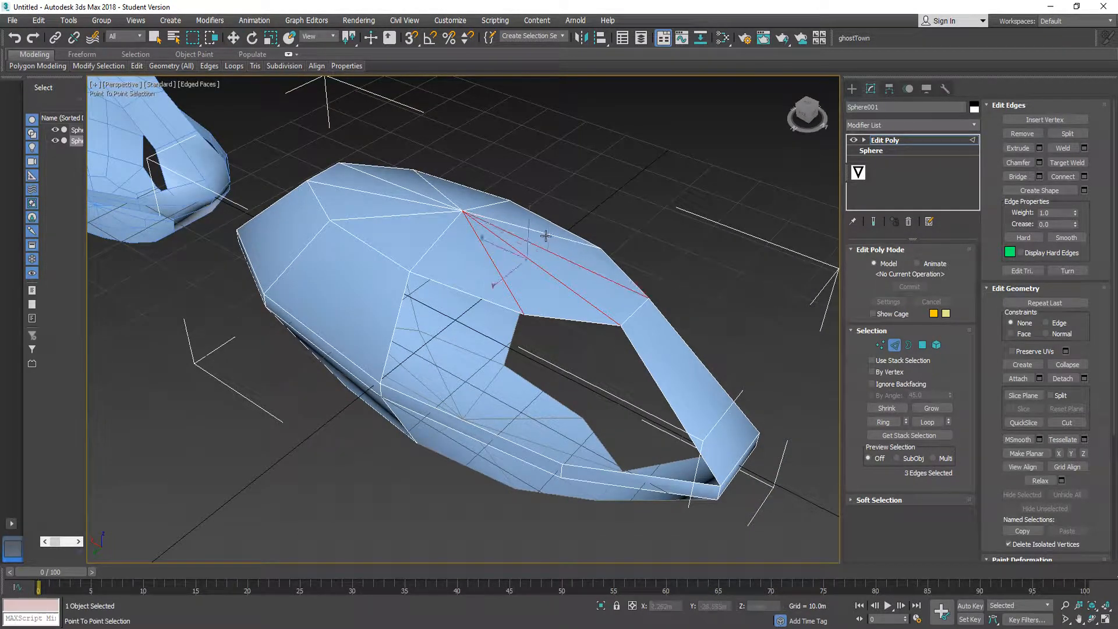
{"action": "left_click", "coordinate": [546, 233], "text": "ctrl"}
{"action": "left_click", "coordinate": [485, 207], "text": "ctrl"}
{"action": "key", "text": "ctrl+z"}
{"action": "left_click", "coordinate": [502, 257]}
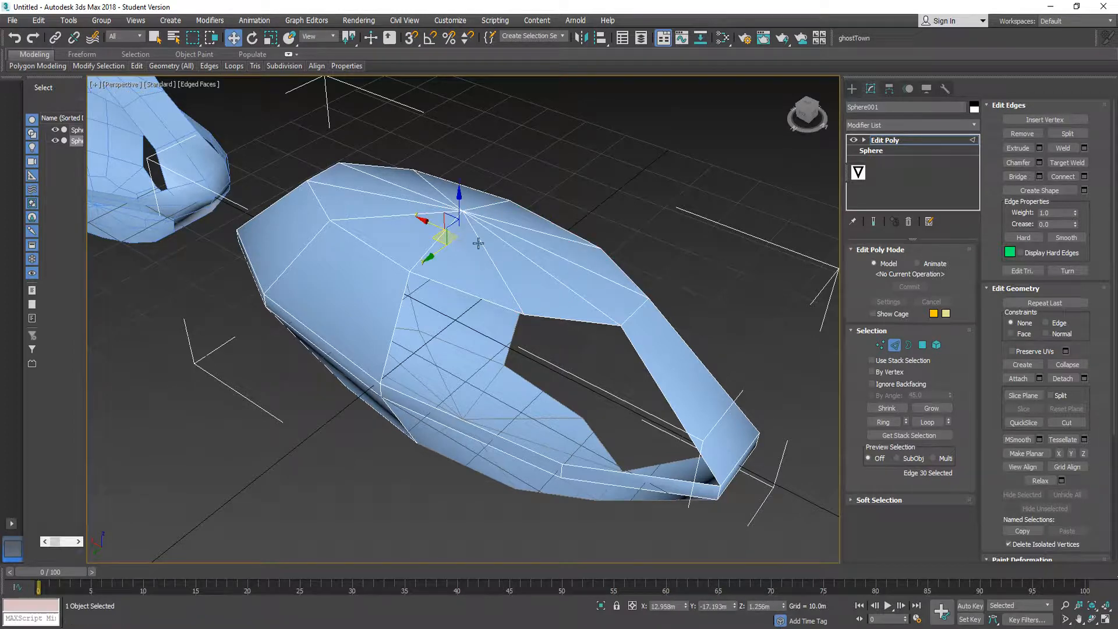
- Select the ten edges radiating from the original's top center vertex and connect them into a closed loop around it
{"action": "left_click", "coordinate": [480, 243]}
{"action": "left_click", "coordinate": [886, 424]}
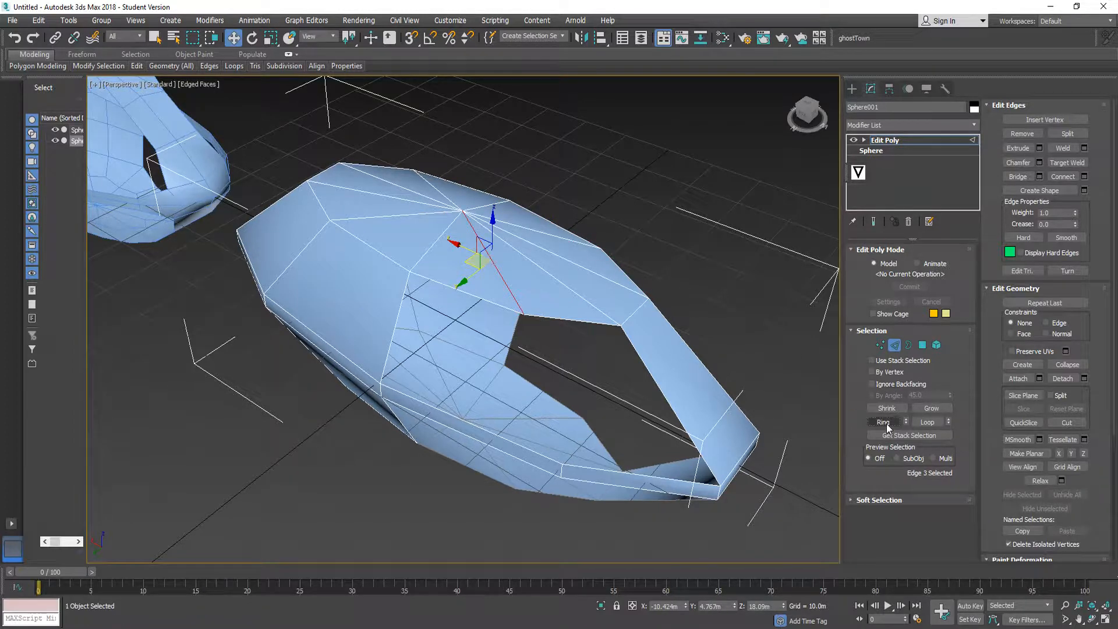
{"action": "left_click", "coordinate": [930, 423]}
{"action": "left_click", "coordinate": [538, 268], "text": "ctrl"}
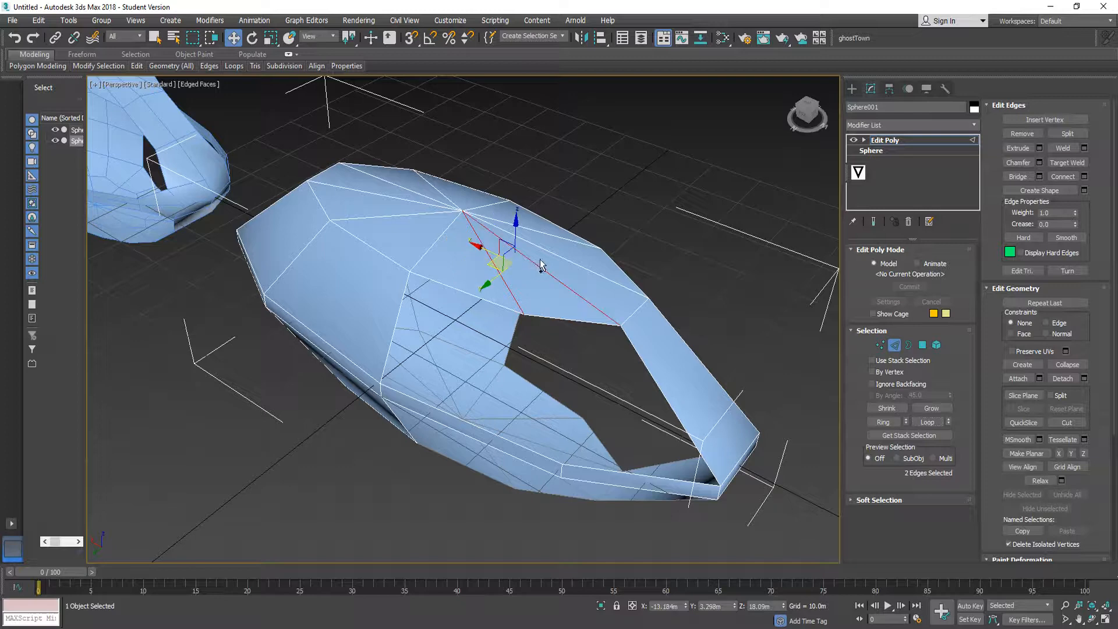
{"action": "left_click", "coordinate": [546, 251], "text": "ctrl"}
{"action": "left_click", "coordinate": [544, 234], "text": "ctrl"}
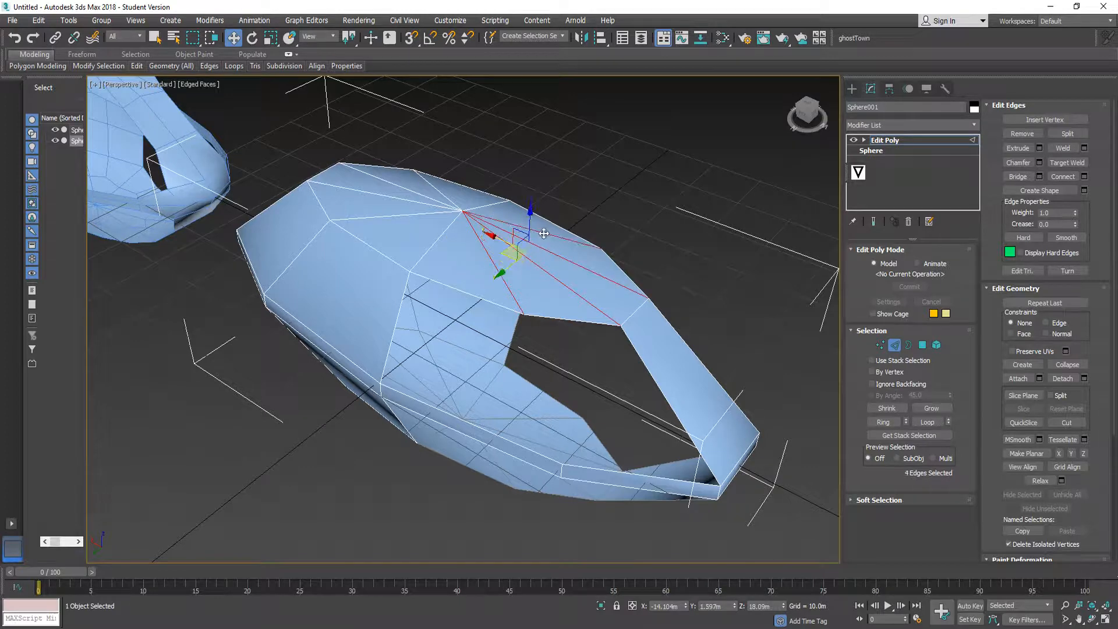
{"action": "left_click", "coordinate": [479, 206], "text": "ctrl"}
{"action": "left_click", "coordinate": [447, 197], "text": "ctrl"}
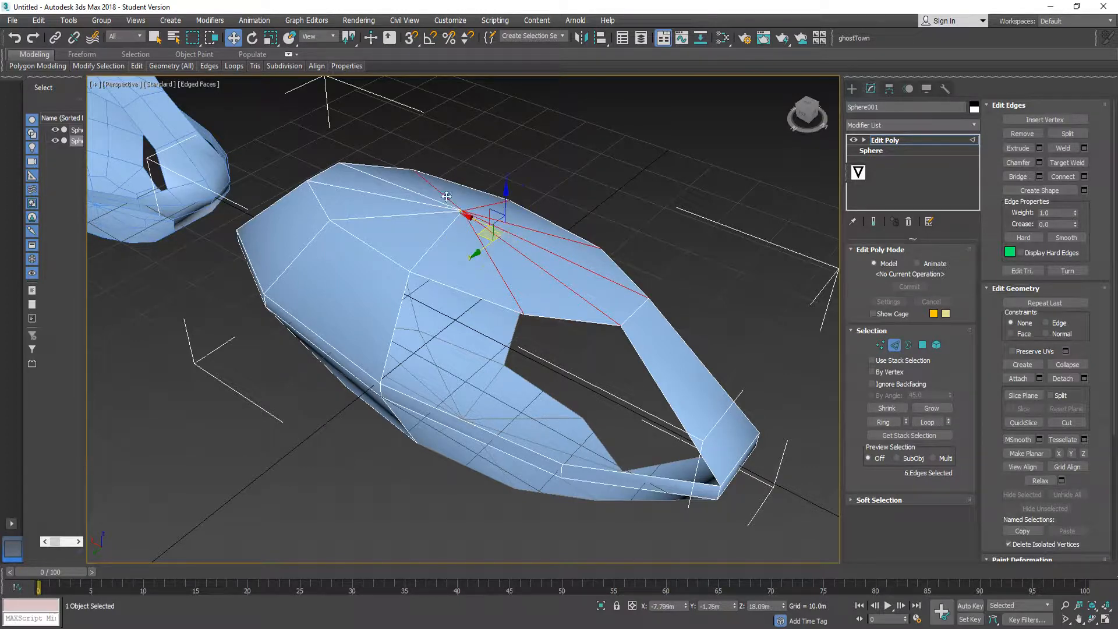
{"action": "left_click", "coordinate": [413, 194], "text": "ctrl"}
{"action": "left_click", "coordinate": [407, 199], "text": "ctrl"}
{"action": "left_click", "coordinate": [404, 215], "text": "ctrl"}
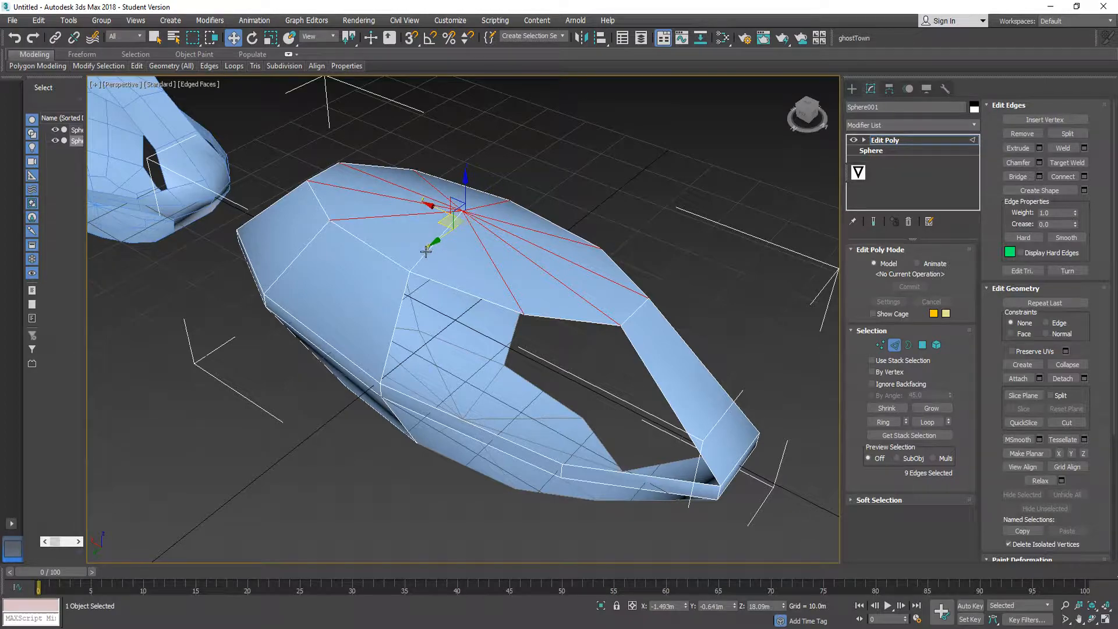
{"action": "left_click", "coordinate": [426, 251], "text": "ctrl"}
{"action": "left_click", "coordinate": [1064, 177]}
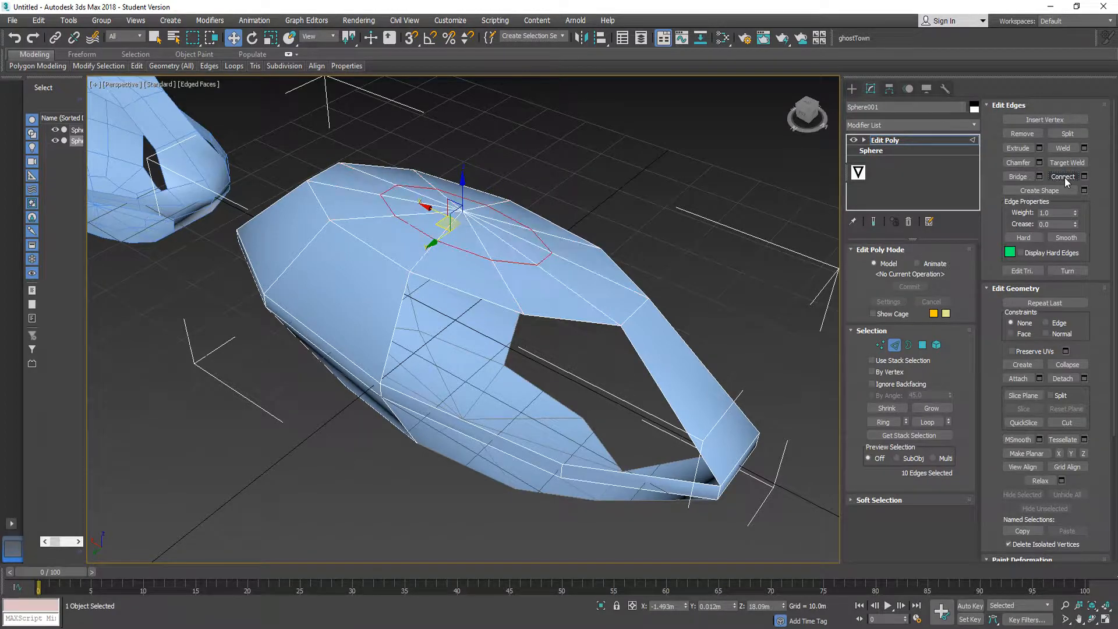
- Delete the ten triangular polygons inside the new edge loop on the original's top to open a roof hole
{"action": "middle_click_drag", "start_coordinate": [622, 265], "coordinate": [488, 314], "text": "alt"}
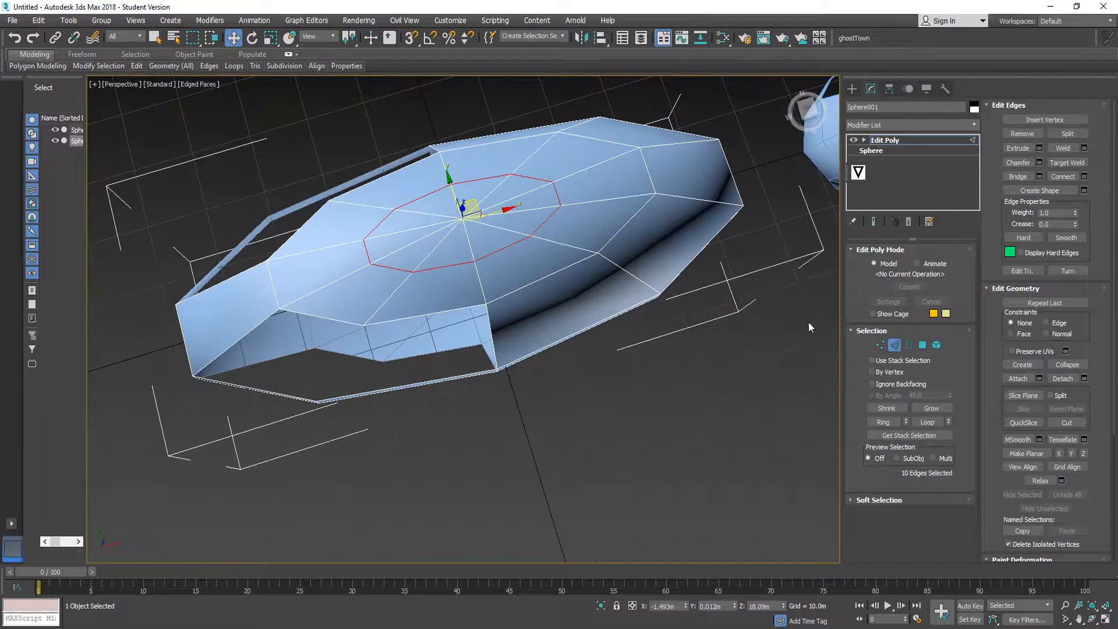
{"action": "left_click", "coordinate": [923, 345]}
{"action": "left_click", "coordinate": [435, 205]}
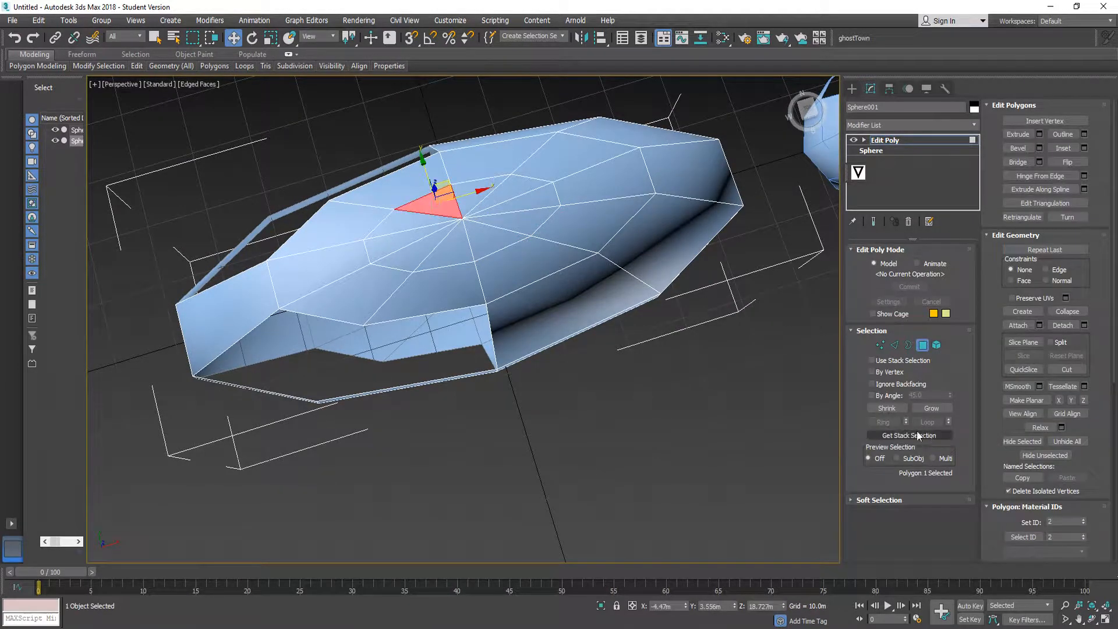
{"action": "left_click", "coordinate": [394, 248], "text": "ctrl"}
{"action": "left_click", "coordinate": [412, 225], "text": "ctrl"}
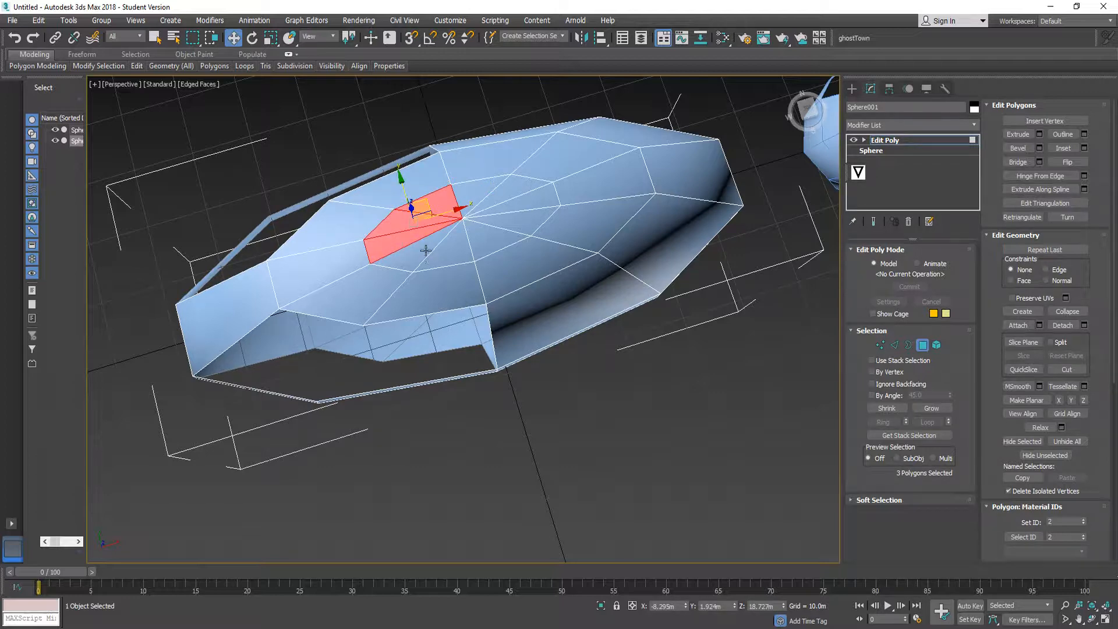
{"action": "left_click", "coordinate": [424, 251], "text": "ctrl"}
{"action": "left_click", "coordinate": [450, 249], "text": "ctrl"}
{"action": "left_click", "coordinate": [485, 233], "text": "ctrl"}
{"action": "left_click", "coordinate": [502, 219], "text": "ctrl"}
{"action": "left_click", "coordinate": [524, 203], "text": "ctrl"}
{"action": "left_click", "coordinate": [496, 200], "text": "ctrl"}
{"action": "left_click", "coordinate": [470, 199], "text": "ctrl"}
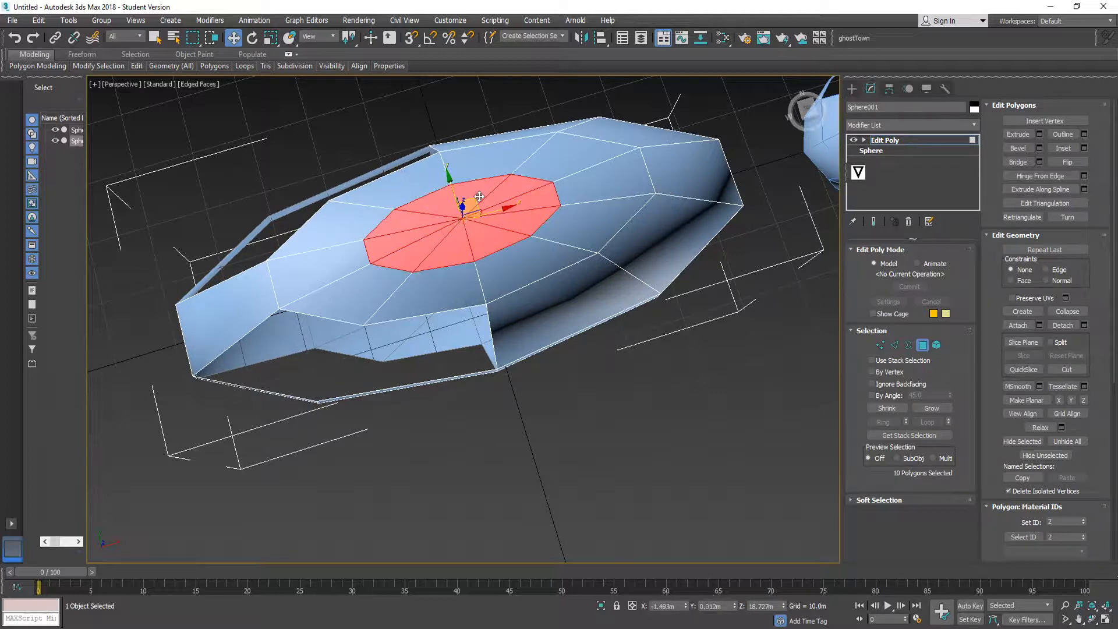
{"action": "scroll", "coordinate": [648, 247], "scroll_direction": "down", "scroll_amount": 3}
{"action": "middle_click_drag", "start_coordinate": [648, 247], "coordinate": [484, 397], "text": "alt"}
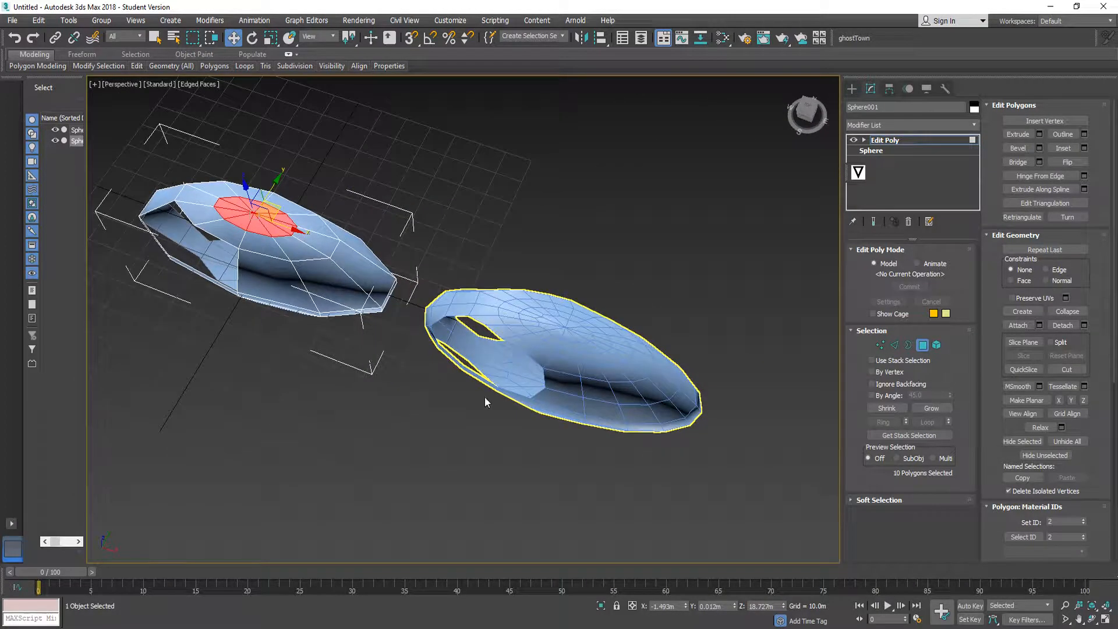
{"action": "key", "text": "Delete"}
- On the original's underside, select the ten edges radiating from the bottom center vertex and connect them into a closed loop
{"action": "scroll", "coordinate": [575, 330], "scroll_direction": "up", "scroll_amount": 5}
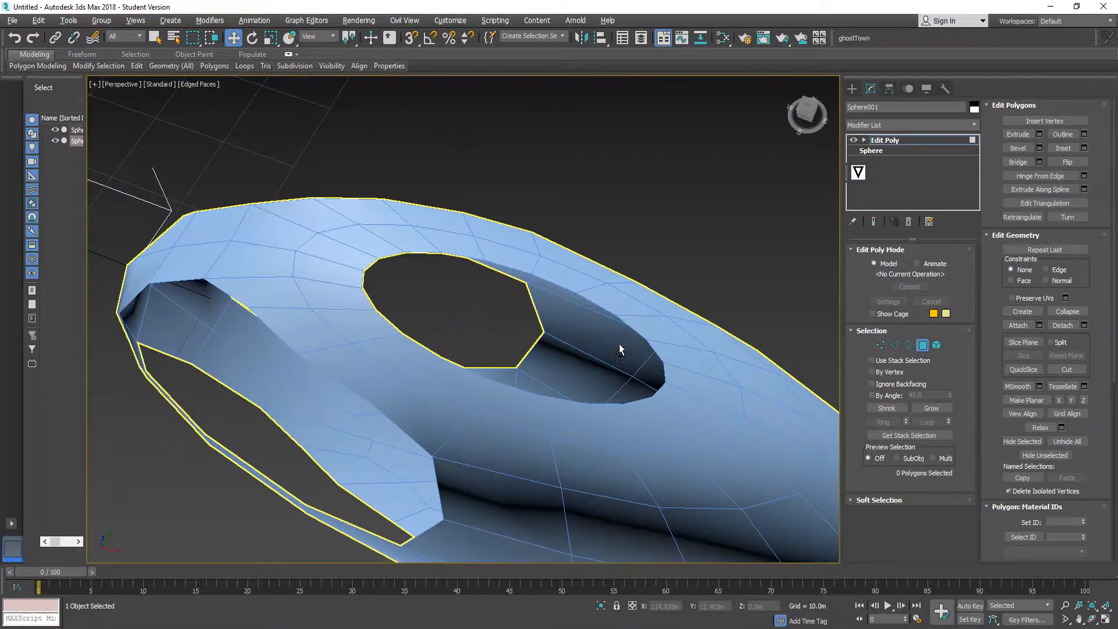
{"action": "middle_click_drag", "start_coordinate": [620, 343], "coordinate": [411, 320], "text": "alt"}
{"action": "scroll", "coordinate": [442, 263], "scroll_direction": "down", "scroll_amount": 5}
{"action": "middle_click_drag", "start_coordinate": [476, 236], "coordinate": [588, 364], "text": "alt"}
{"action": "middle_click_drag", "start_coordinate": [587, 363], "coordinate": [487, 236], "text": "alt"}
{"action": "scroll", "coordinate": [456, 350], "scroll_direction": "up", "scroll_amount": 5}
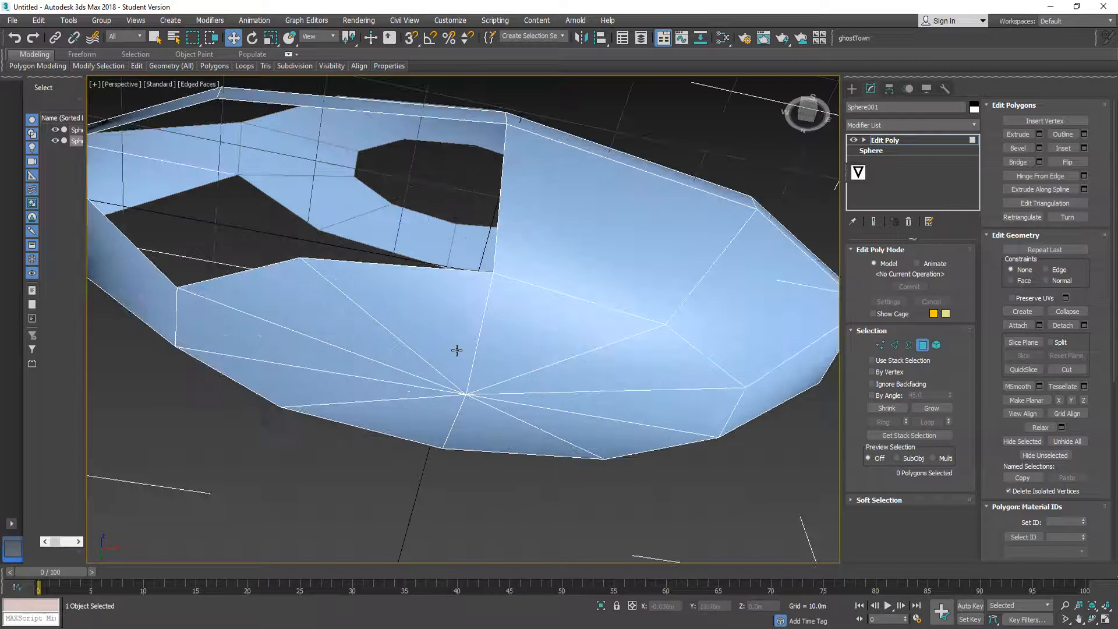
{"action": "left_click", "coordinate": [895, 345]}
{"action": "left_click", "coordinate": [488, 299]}
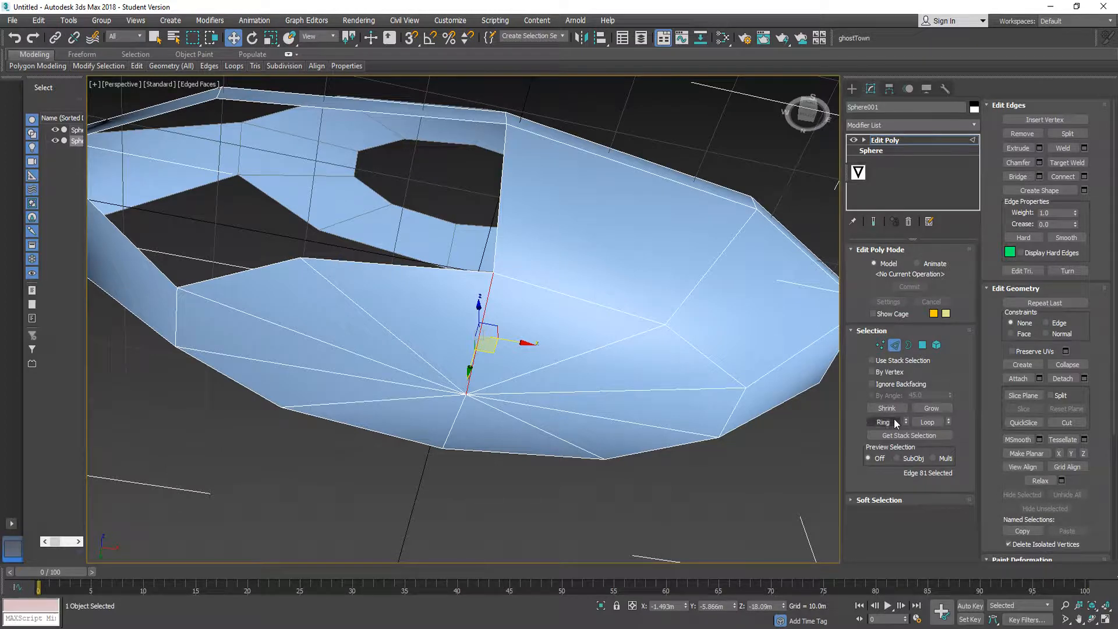
{"action": "left_click", "coordinate": [919, 423]}
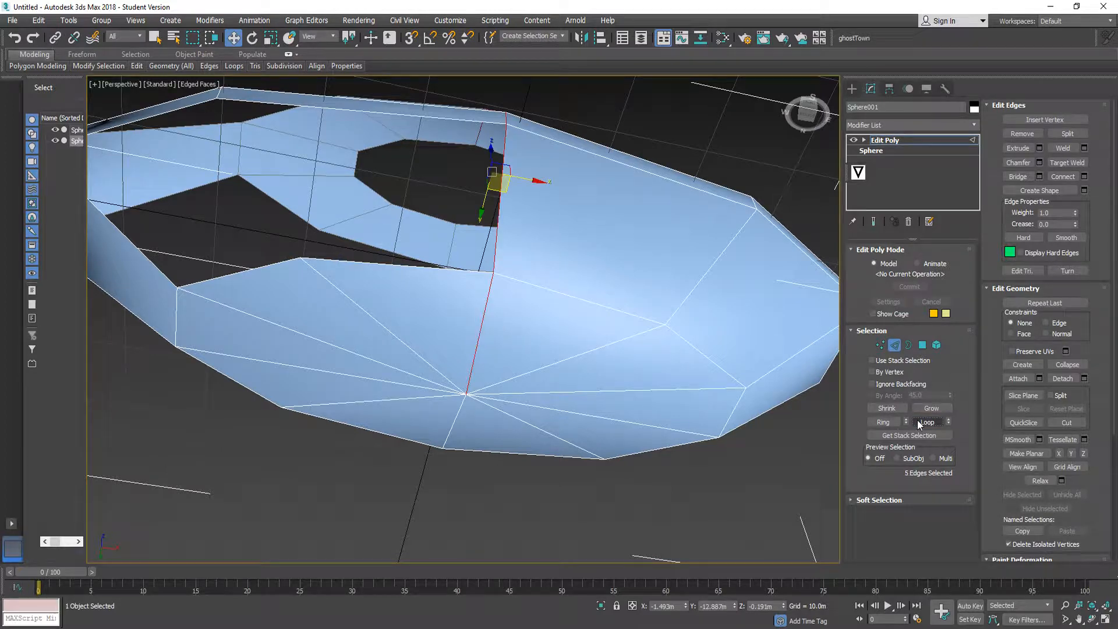
{"action": "left_click", "coordinate": [561, 353]}
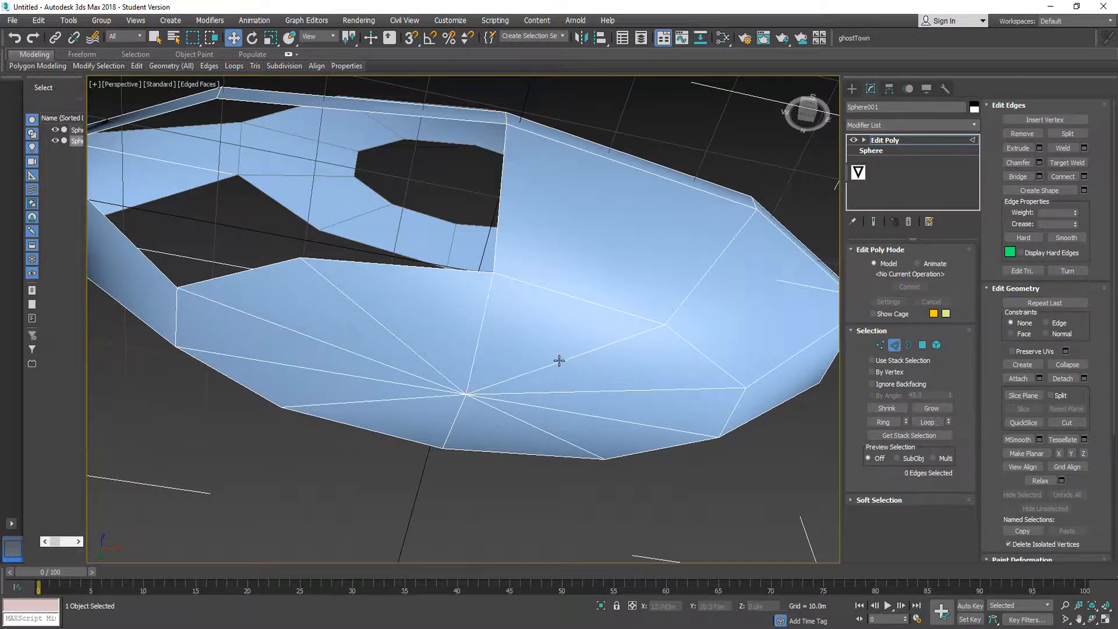
{"action": "left_click", "coordinate": [483, 313], "text": "ctrl"}
{"action": "left_click", "coordinate": [384, 328], "text": "ctrl"}
{"action": "left_click", "coordinate": [345, 349], "text": "ctrl"}
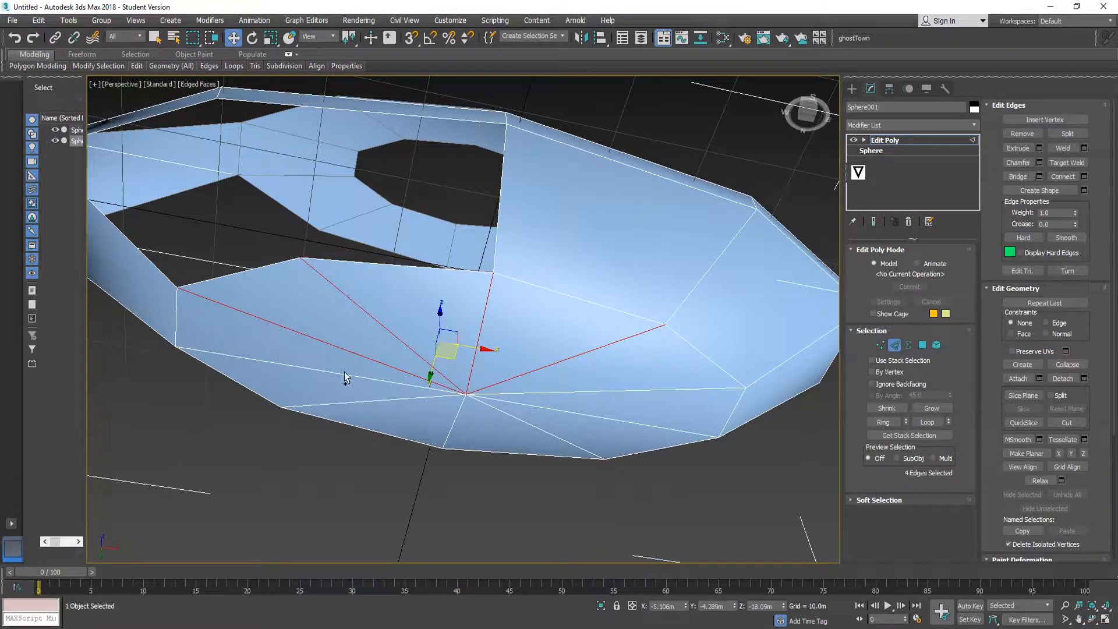
{"action": "left_click", "coordinate": [345, 374], "text": "ctrl"}
{"action": "left_click", "coordinate": [358, 403], "text": "ctrl"}
{"action": "left_click", "coordinate": [458, 413], "text": "ctrl"}
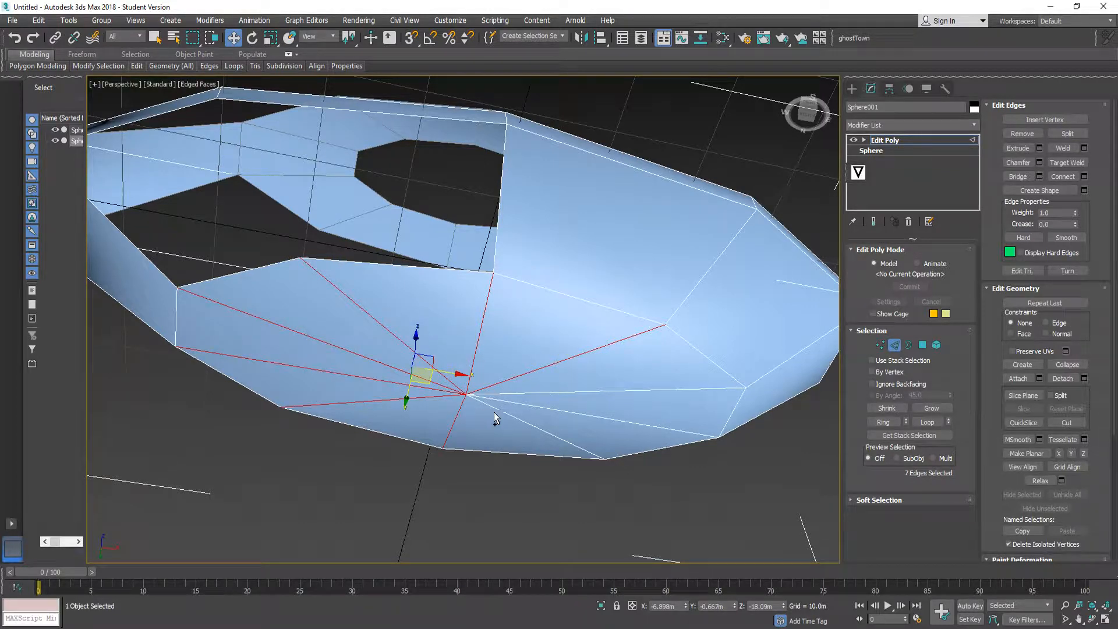
{"action": "left_click", "coordinate": [496, 409], "text": "ctrl"}
{"action": "left_click", "coordinate": [504, 395], "text": "ctrl"}
{"action": "left_click", "coordinate": [510, 403], "text": "ctrl"}
{"action": "left_click", "coordinate": [512, 393], "text": "ctrl"}
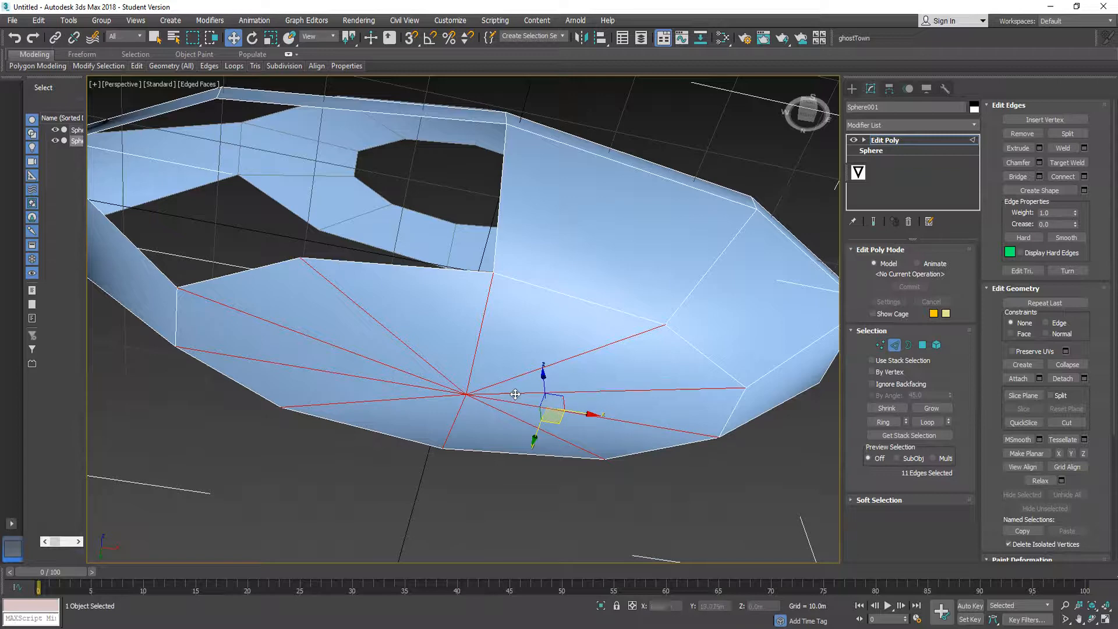
{"action": "left_click", "coordinate": [1063, 176]}
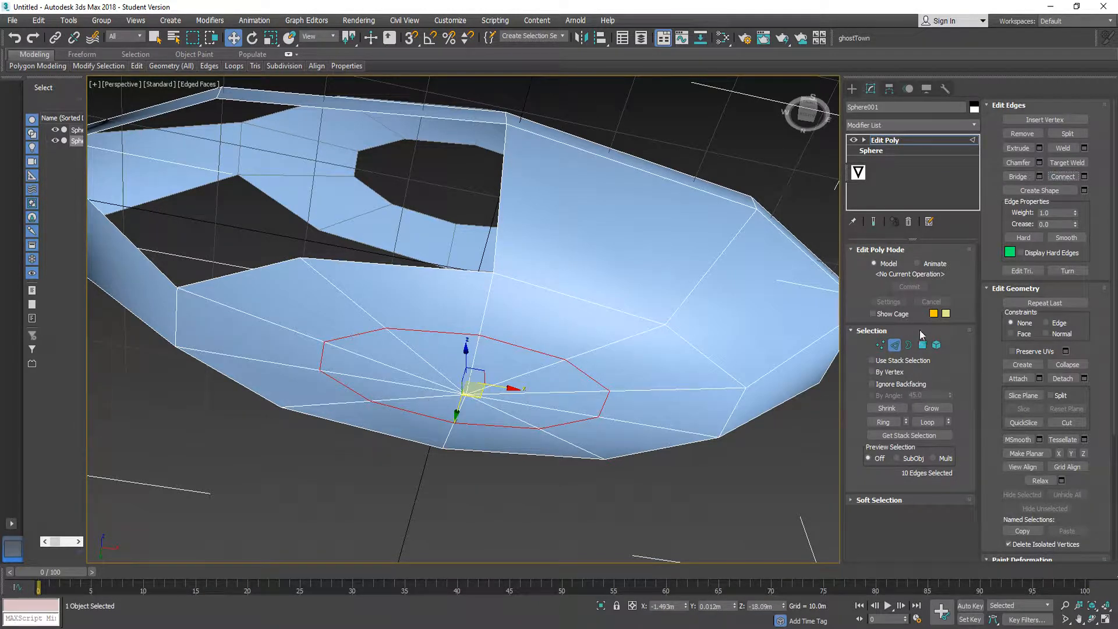
- Delete the ten triangular polygons inside the edge loop on the original's underside to open a matching bottom hole
{"action": "left_click", "coordinate": [922, 345]}
{"action": "left_click", "coordinate": [413, 346]}
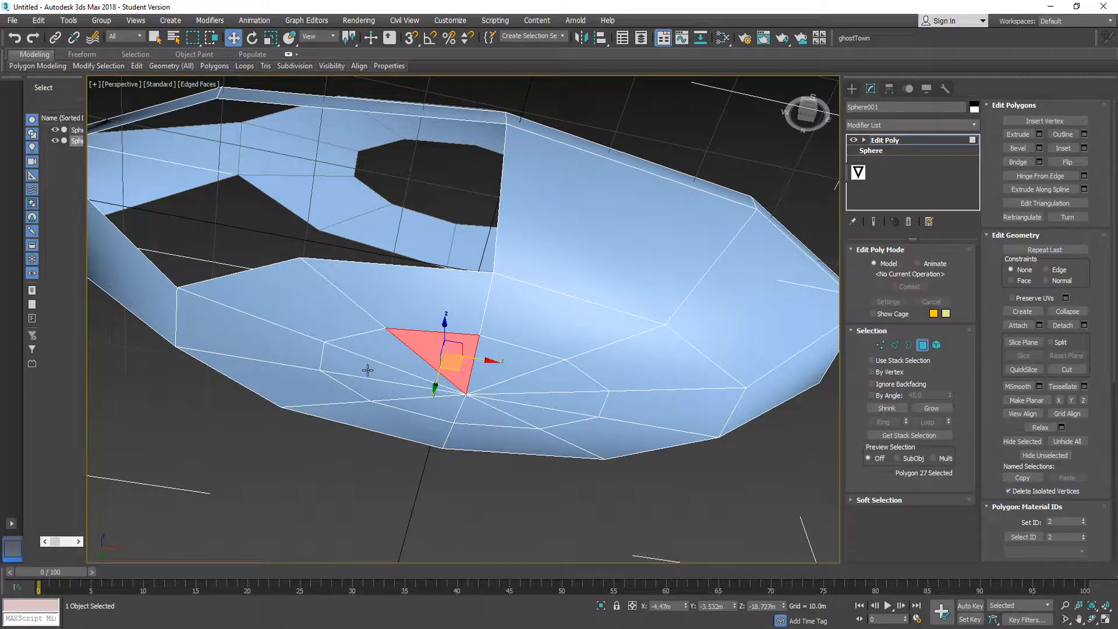
{"action": "left_click", "coordinate": [365, 364], "text": "ctrl"}
{"action": "left_click", "coordinate": [373, 349], "text": "ctrl"}
{"action": "left_click", "coordinate": [381, 397], "text": "ctrl"}
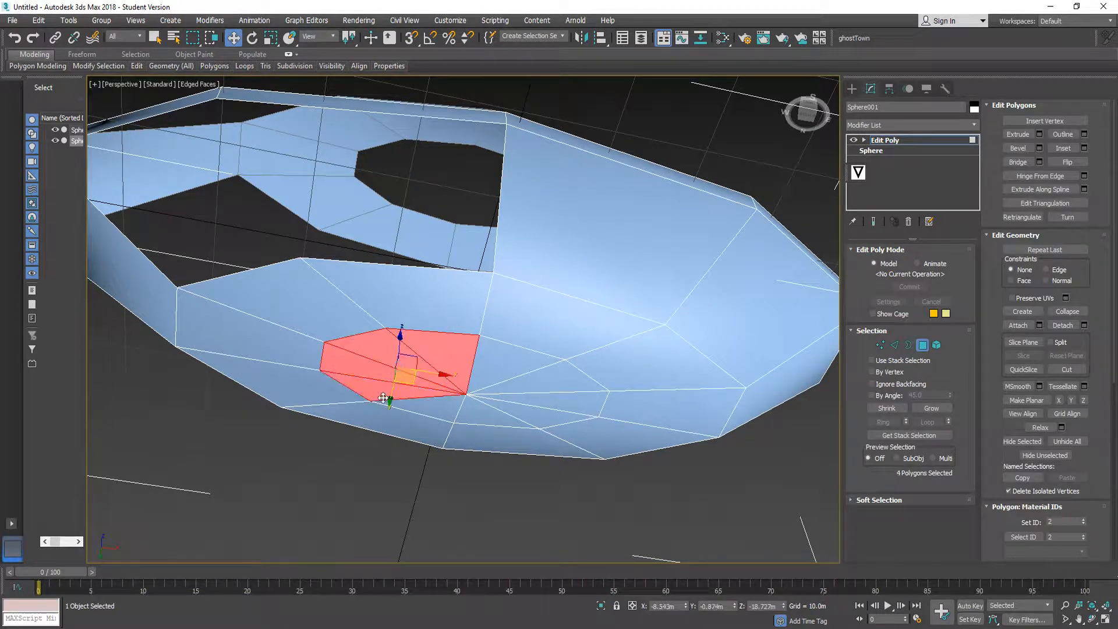
{"action": "left_click", "coordinate": [425, 409], "text": "ctrl"}
{"action": "left_click", "coordinate": [477, 411], "text": "ctrl"}
{"action": "left_click", "coordinate": [507, 409], "text": "ctrl"}
{"action": "left_click", "coordinate": [524, 400], "text": "ctrl"}
{"action": "left_click", "coordinate": [529, 385], "text": "ctrl"}
{"action": "left_click", "coordinate": [507, 372], "text": "ctrl"}
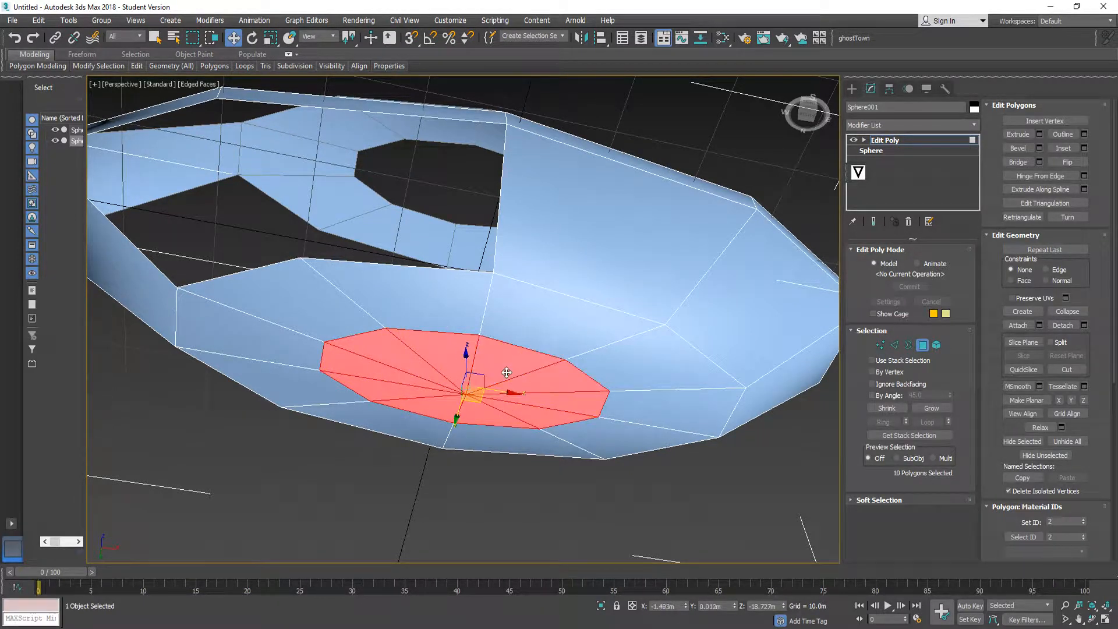
{"action": "key", "text": "Delete"}
- Select the edge loop around the original's roof hole
{"action": "scroll", "coordinate": [474, 386], "scroll_direction": "down", "scroll_amount": 10}
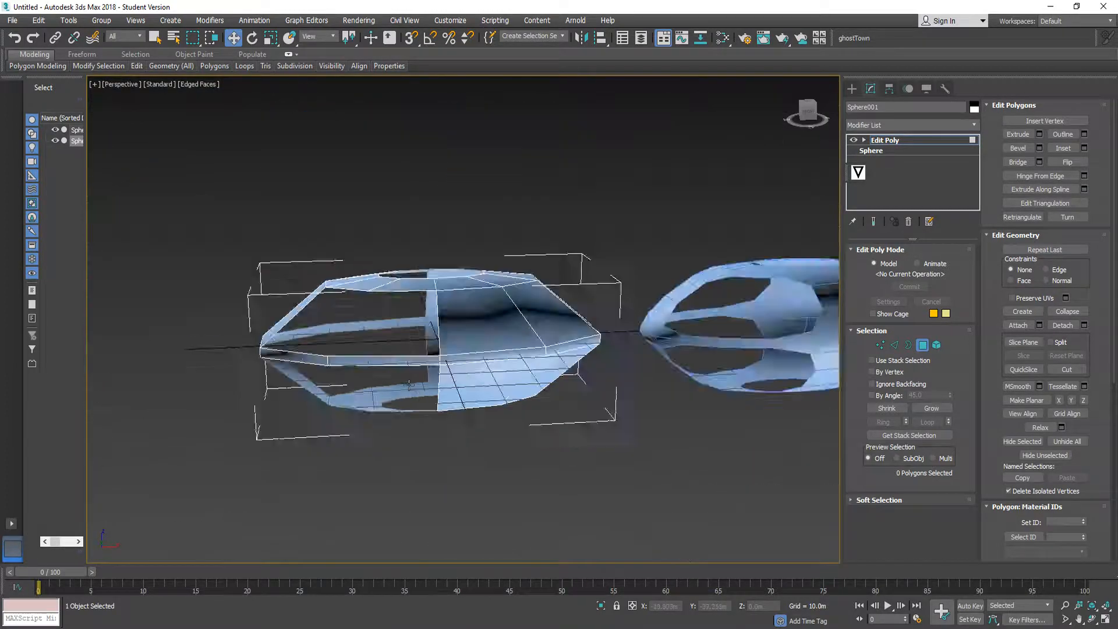
{"action": "key", "text": "z"}
{"action": "middle_click_drag", "start_coordinate": [607, 386], "coordinate": [564, 414], "text": "alt"}
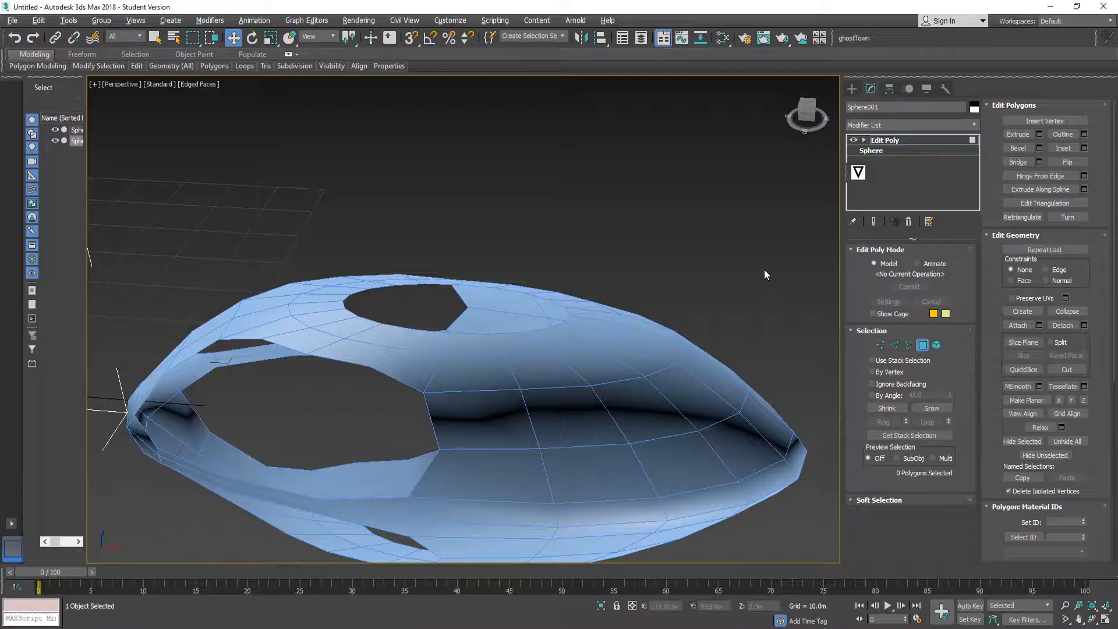
{"action": "middle_click_drag", "start_coordinate": [474, 324], "coordinate": [414, 359], "text": "alt"}
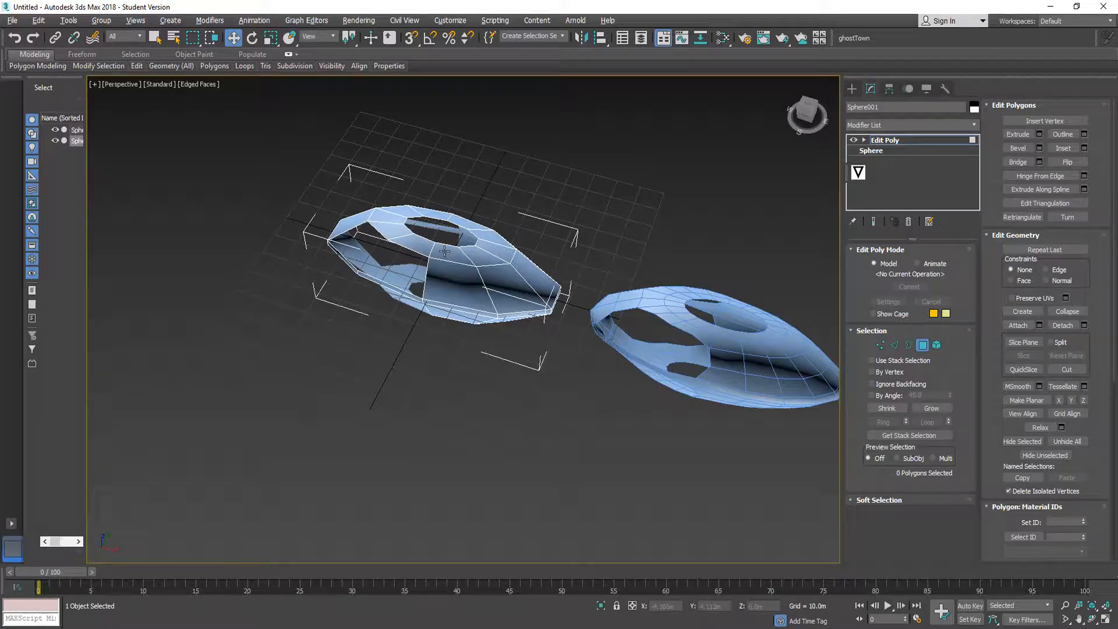
{"action": "scroll", "coordinate": [449, 238], "scroll_direction": "up", "scroll_amount": 8}
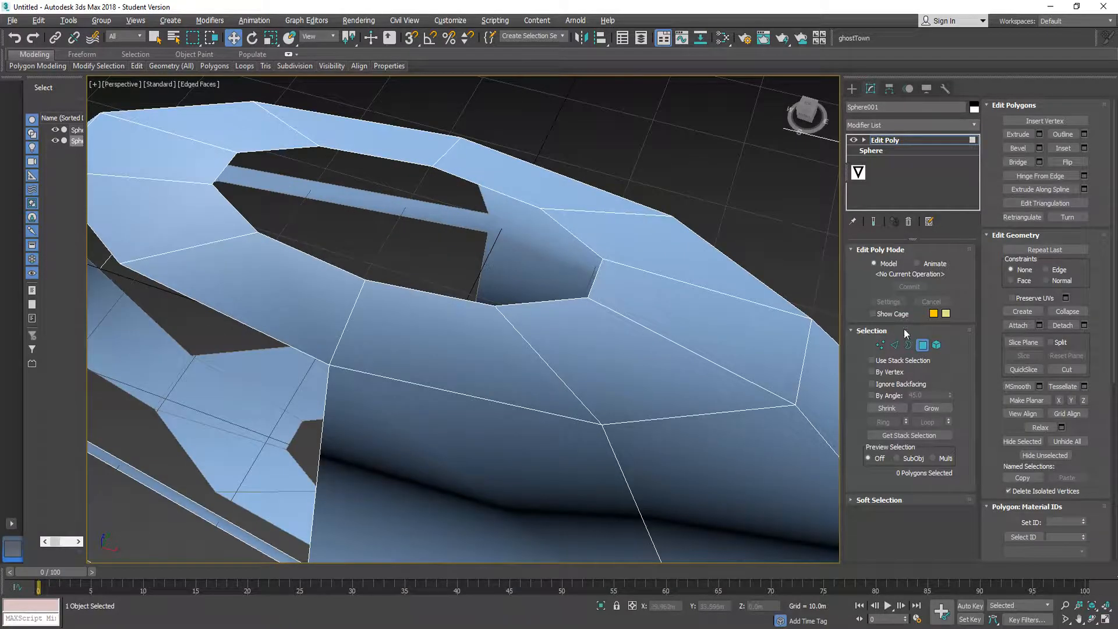
{"action": "left_click", "coordinate": [894, 345]}
{"action": "left_click", "coordinate": [388, 157]}
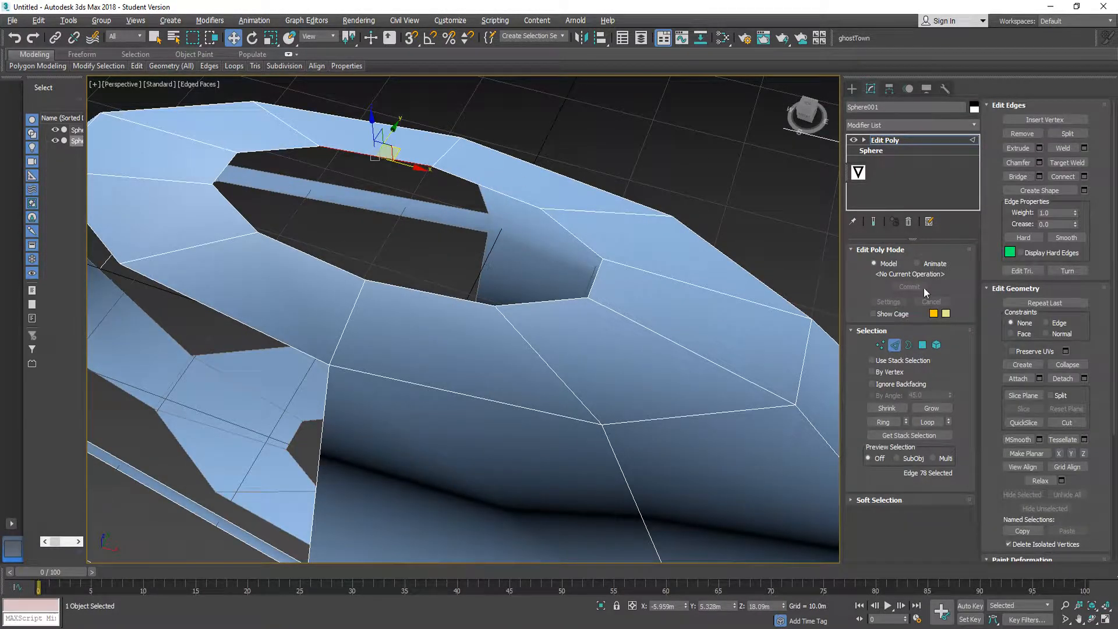
{"action": "left_click", "coordinate": [927, 422]}
{"action": "middle_click_drag", "start_coordinate": [402, 349], "coordinate": [434, 291], "text": "alt"}
{"action": "scroll", "coordinate": [434, 291], "scroll_direction": "down", "scroll_amount": 5}
- Add the edge loop around the original's bottom hole to the roof loop selection
{"action": "middle_click_drag", "start_coordinate": [443, 361], "coordinate": [452, 310], "text": "alt"}
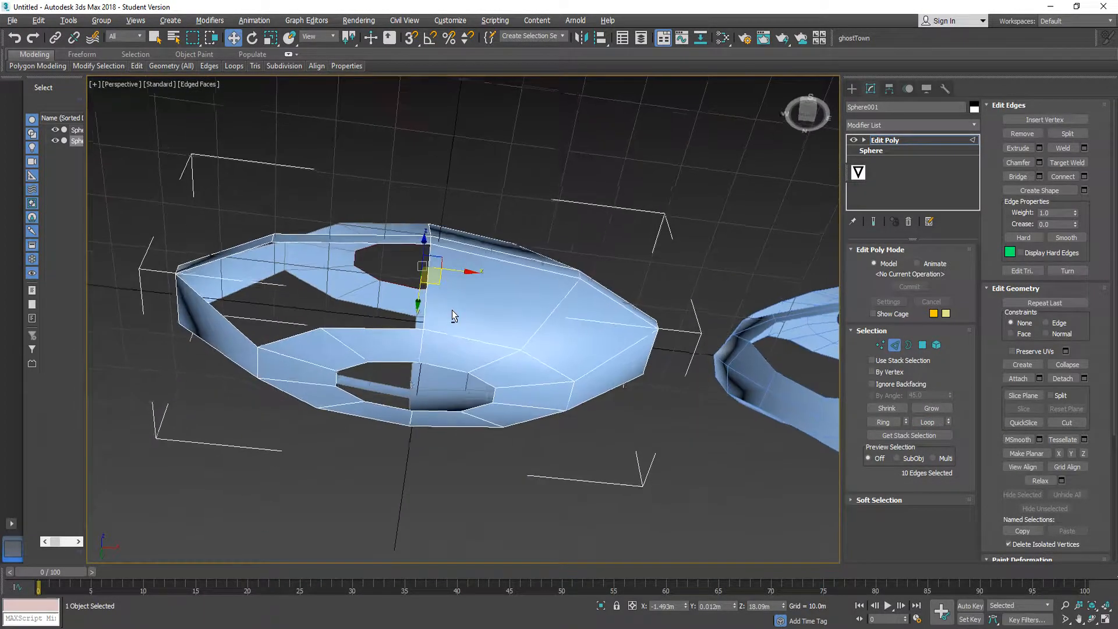
{"action": "scroll", "coordinate": [388, 364], "scroll_direction": "up", "scroll_amount": 3}
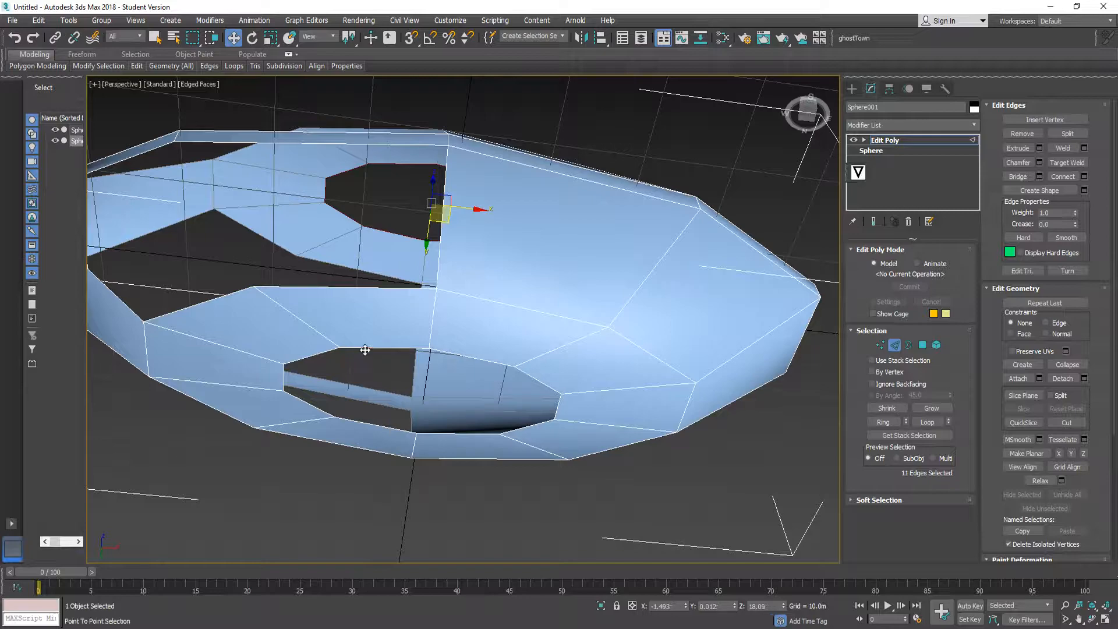
{"action": "middle_click_drag", "start_coordinate": [462, 304], "coordinate": [471, 344], "text": "alt"}
{"action": "left_click", "coordinate": [923, 419]}
{"action": "middle_click_drag", "start_coordinate": [540, 431], "coordinate": [540, 374], "text": "alt"}
{"action": "left_click", "coordinate": [379, 296], "text": "ctrl"}
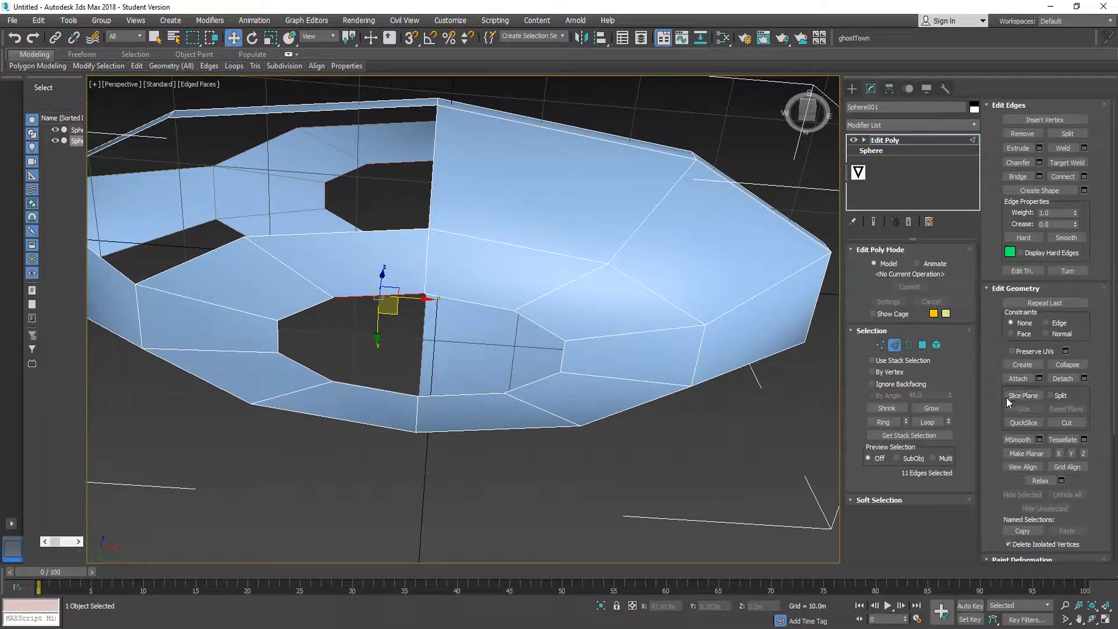
{"action": "left_click", "coordinate": [927, 422]}
- Try to scale the roof and bottom hole edge loops together, and undo the scaling
{"action": "middle_click_drag", "start_coordinate": [460, 291], "coordinate": [446, 270], "text": "alt"}
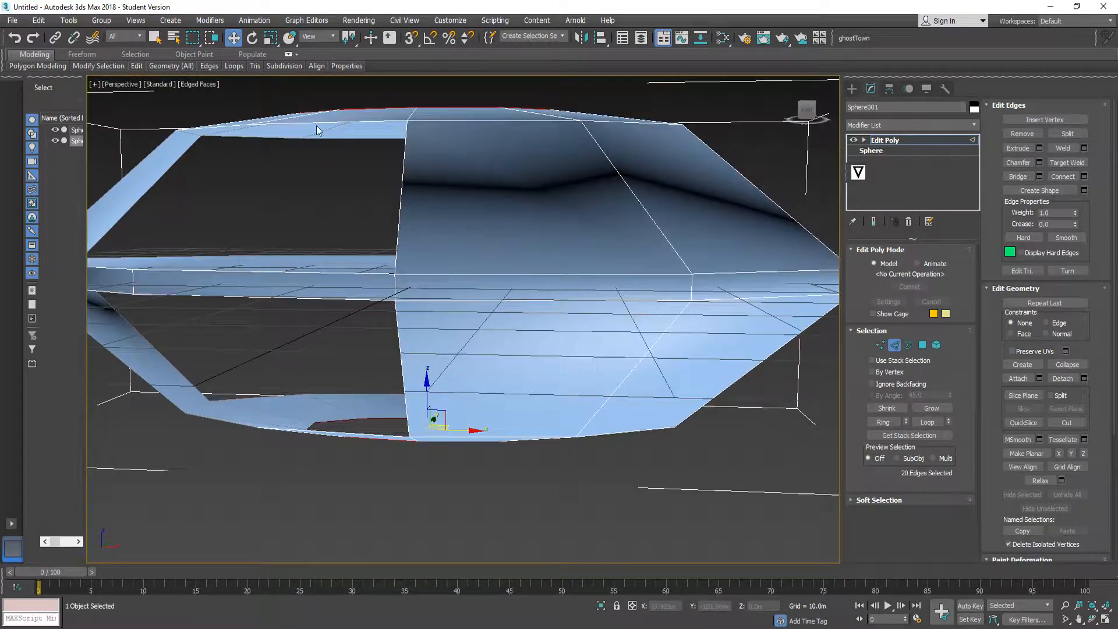
{"action": "left_click", "coordinate": [271, 38]}
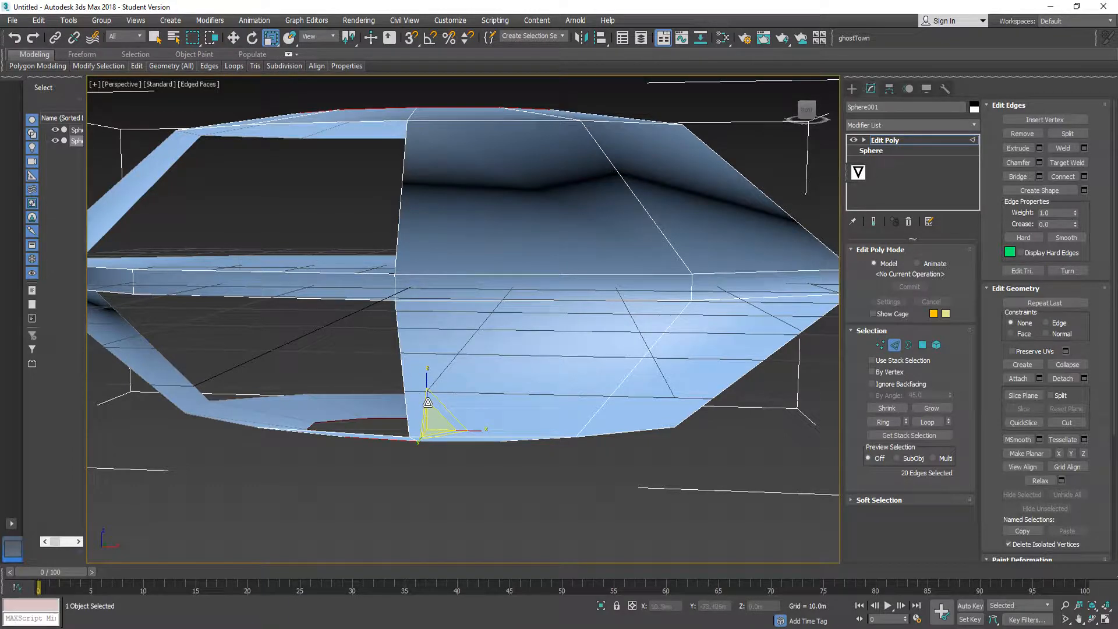
{"action": "left_click_drag", "start_coordinate": [427, 394], "coordinate": [430, 449]}
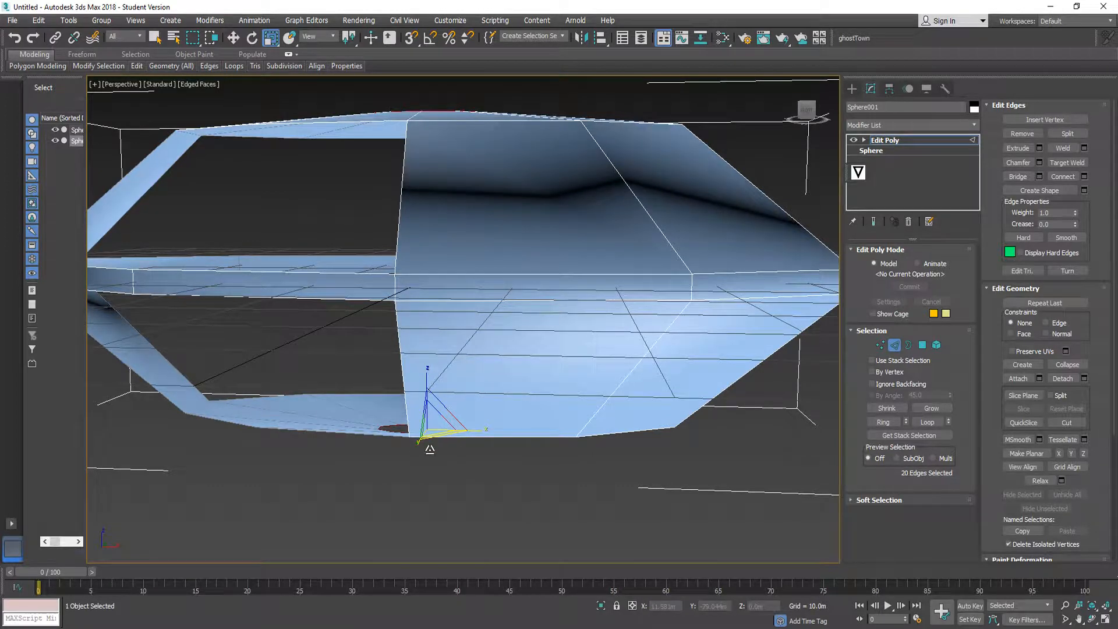
{"action": "key", "text": "ctrl+z"}
{"action": "middle_click_drag", "start_coordinate": [442, 416], "coordinate": [440, 400], "text": "alt"}
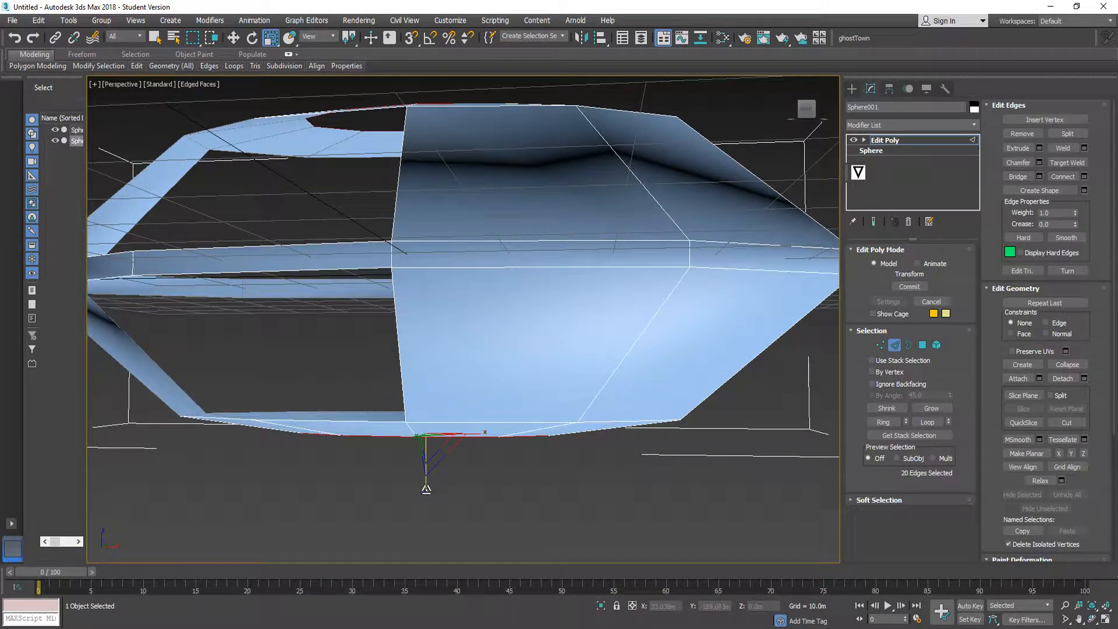
{"action": "middle_click_drag", "start_coordinate": [442, 451], "coordinate": [491, 386], "text": "alt"}
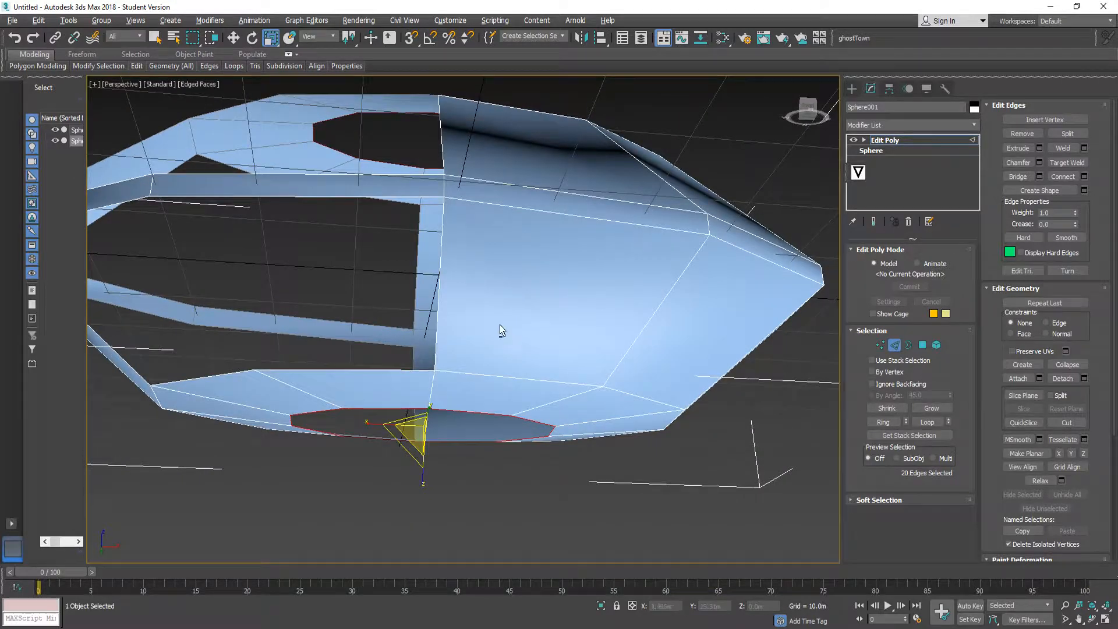
- Replace the current selection with only the ten-edge loop around the original's roof hole
{"action": "middle_click_drag", "start_coordinate": [500, 328], "coordinate": [413, 194], "text": "alt"}
{"action": "left_click", "coordinate": [406, 142]}
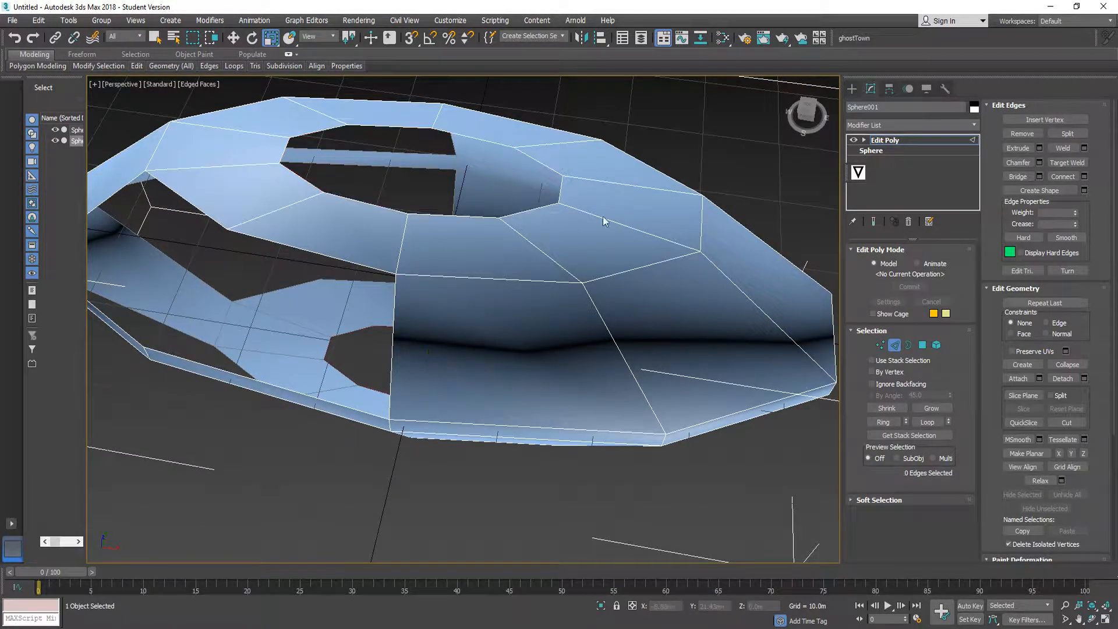
{"action": "left_click", "coordinate": [421, 130]}
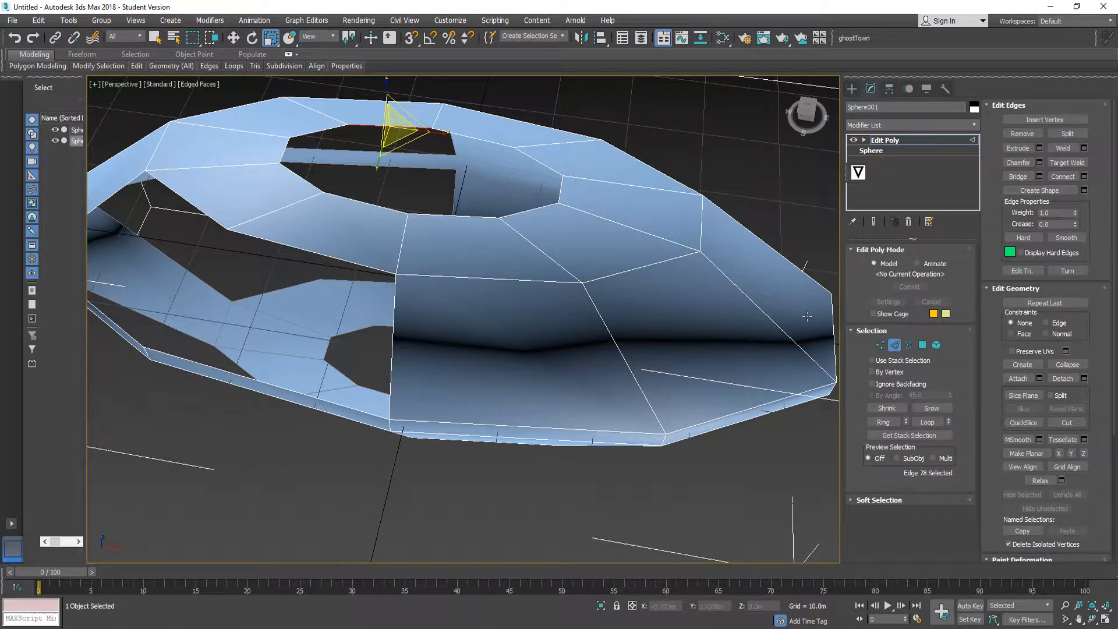
{"action": "left_click", "coordinate": [930, 423]}
{"action": "middle_click_drag", "start_coordinate": [414, 251], "coordinate": [414, 221], "text": "alt"}
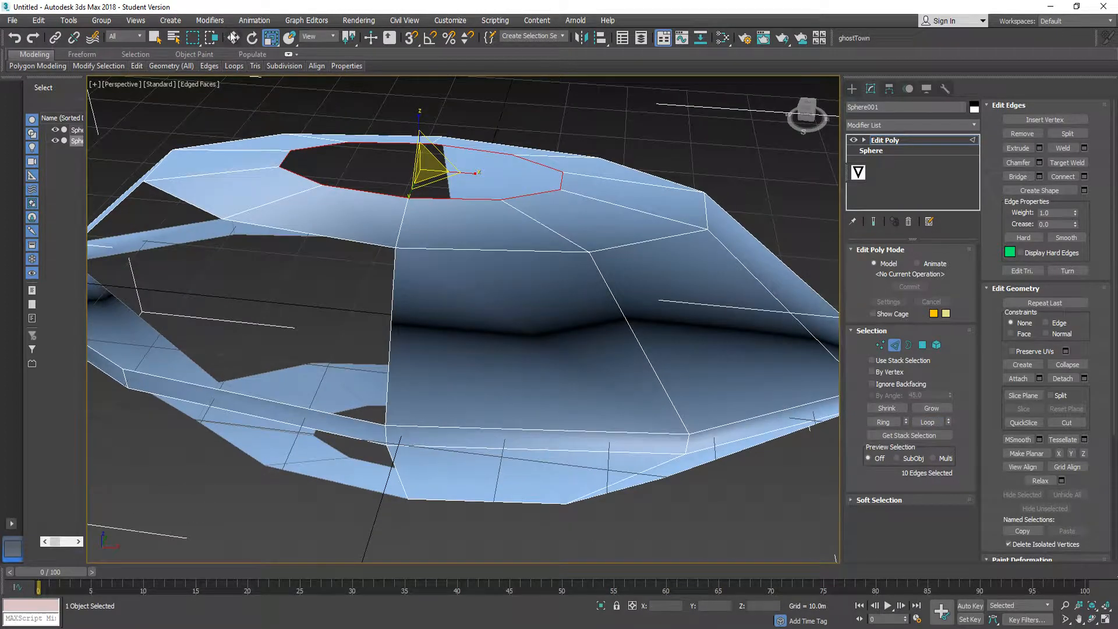
- Try to raise the roof hole's edge loop about 3 m along Z, and undo the move
{"action": "left_click", "coordinate": [231, 37]}
{"action": "left_click_drag", "start_coordinate": [419, 127], "coordinate": [418, 99]}
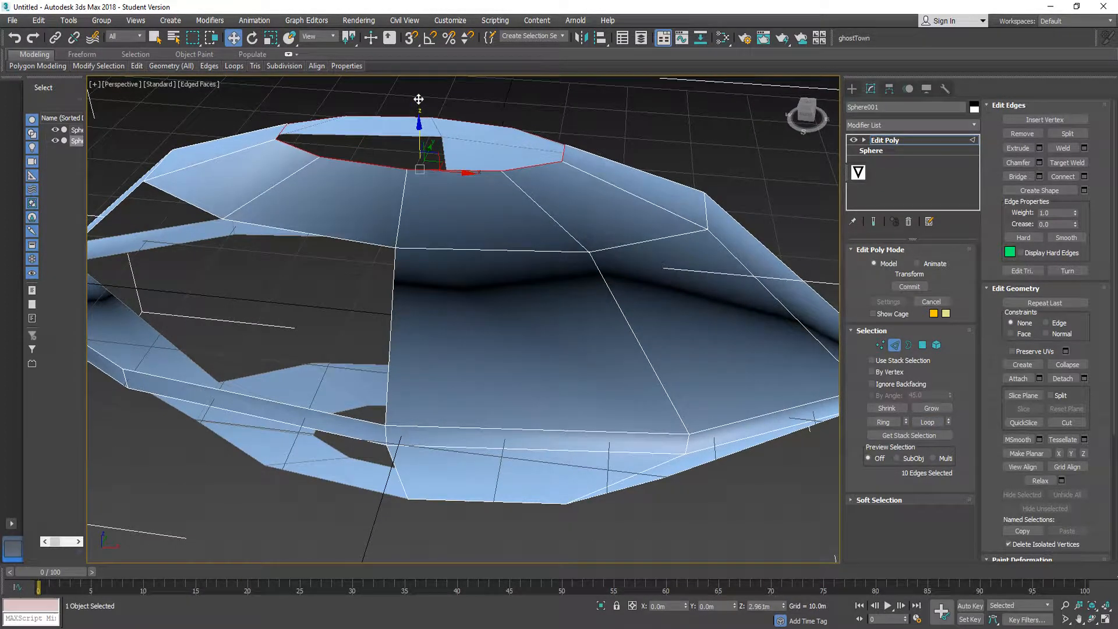
{"action": "middle_click_drag", "start_coordinate": [421, 336], "coordinate": [421, 326], "text": "alt"}
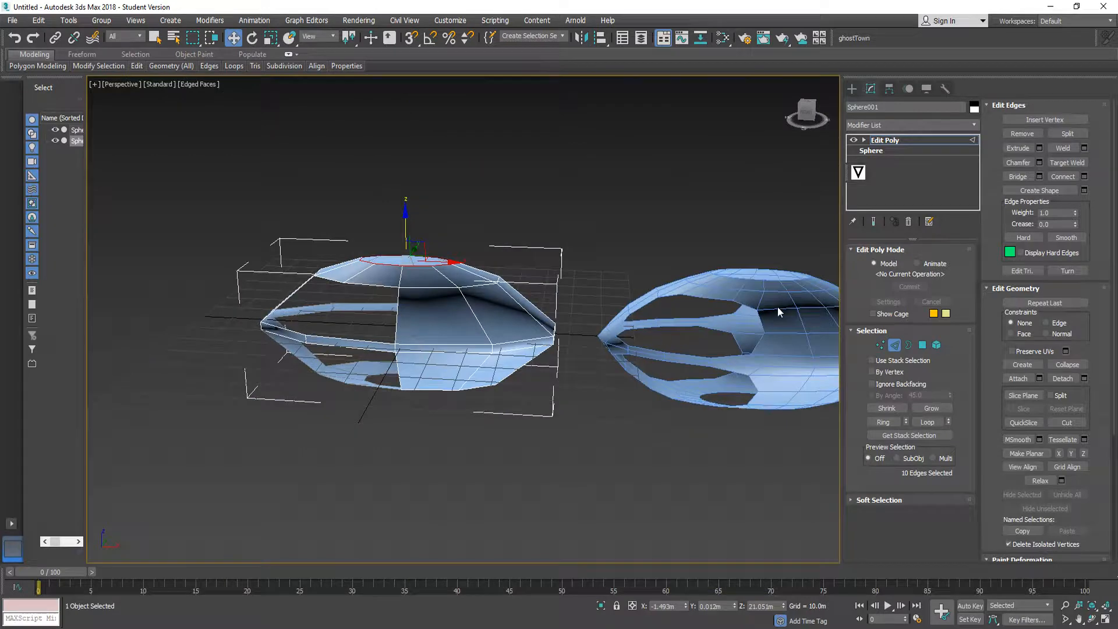
{"action": "left_click_drag", "start_coordinate": [412, 259], "coordinate": [412, 299]}
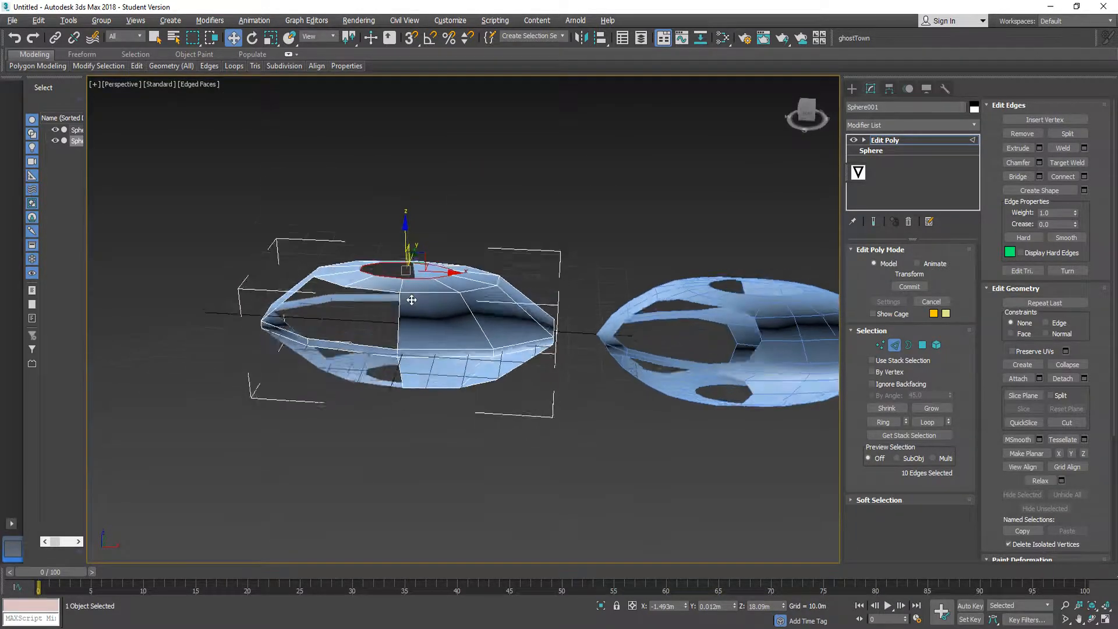
- Extend the roof hole's edge loop inward with a scaled copy, forming a narrow ring of new polygons
{"action": "middle_click_drag", "start_coordinate": [412, 299], "coordinate": [404, 276], "text": "alt"}
{"action": "scroll", "coordinate": [404, 276], "scroll_direction": "up", "scroll_amount": 6}
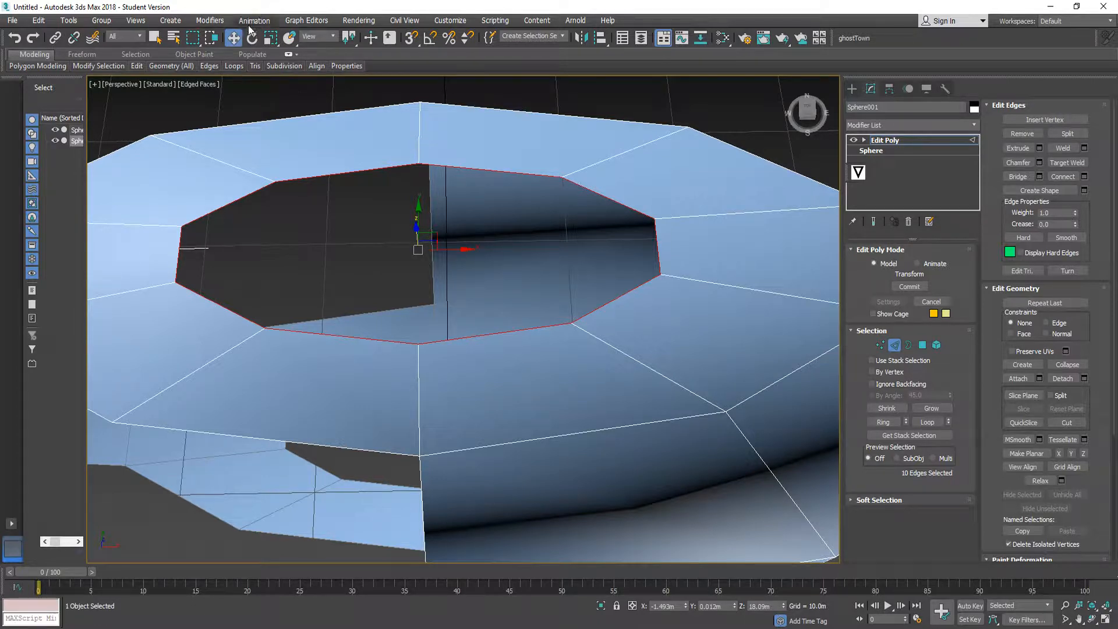
{"action": "left_click", "coordinate": [271, 37]}
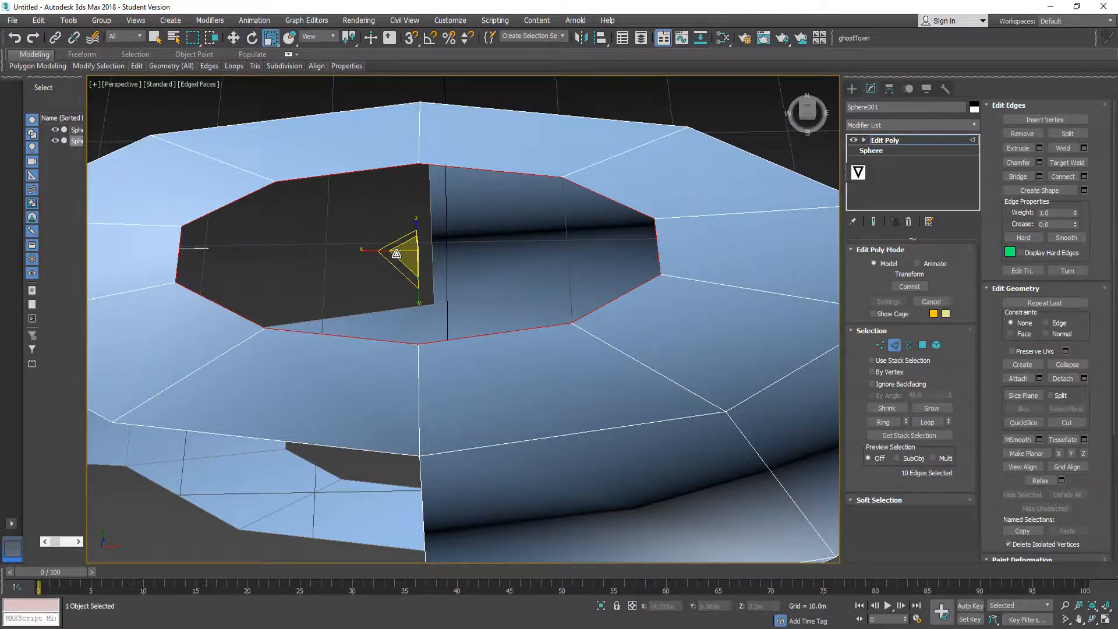
{"action": "mouse_move", "coordinate": [396, 254]}
{"action": "left_mouse_down"}
{"action": "mouse_move", "coordinate": [420, 253]}
{"action": "mouse_move", "coordinate": [393, 267]}
{"action": "left_mouse_up"}
{"action": "middle_click_drag", "start_coordinate": [393, 267], "coordinate": [673, 284], "text": "alt"}
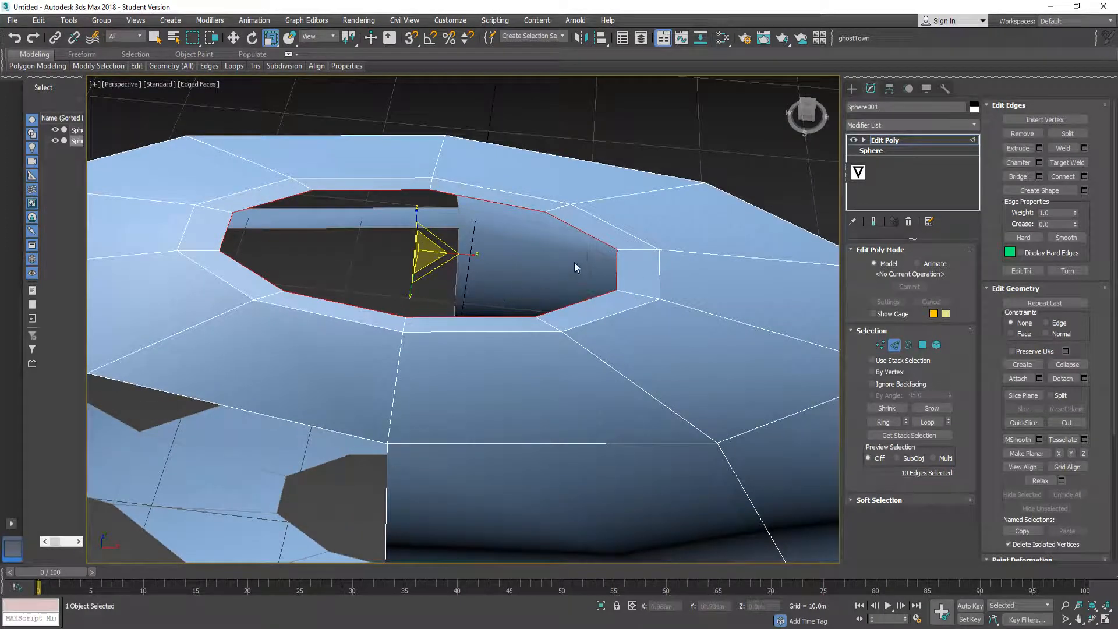
- Raise the new inner roof loop to about 19.4 m in Z to form a sloped rim
{"action": "middle_click_drag", "start_coordinate": [337, 267], "coordinate": [332, 219], "text": "alt"}
{"action": "key", "text": "w"}
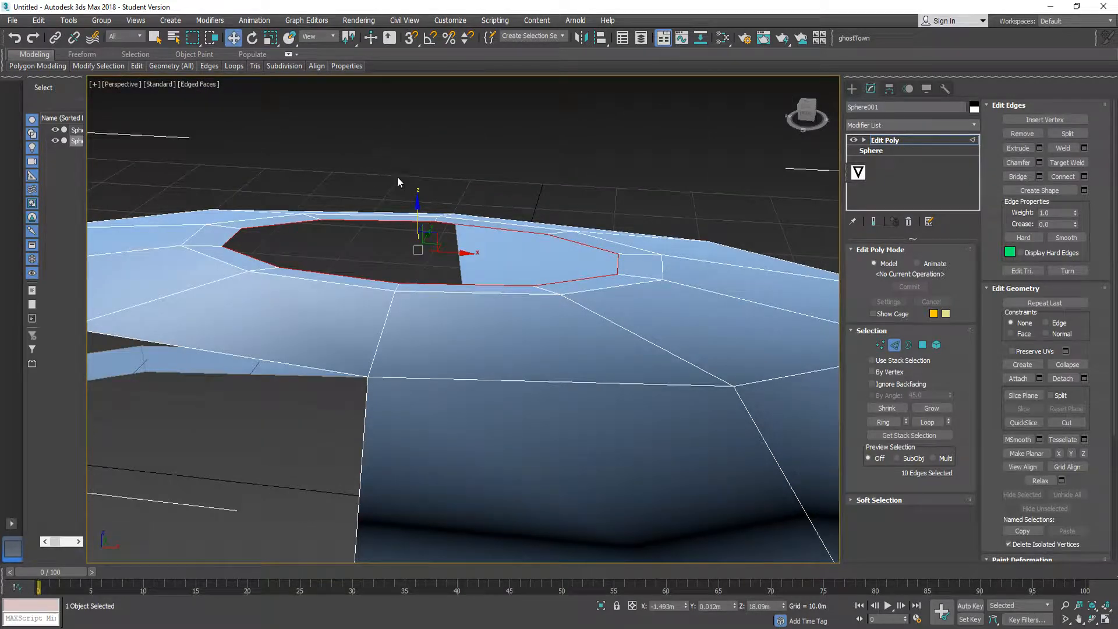
{"action": "left_click_drag", "start_coordinate": [417, 203], "coordinate": [418, 182]}
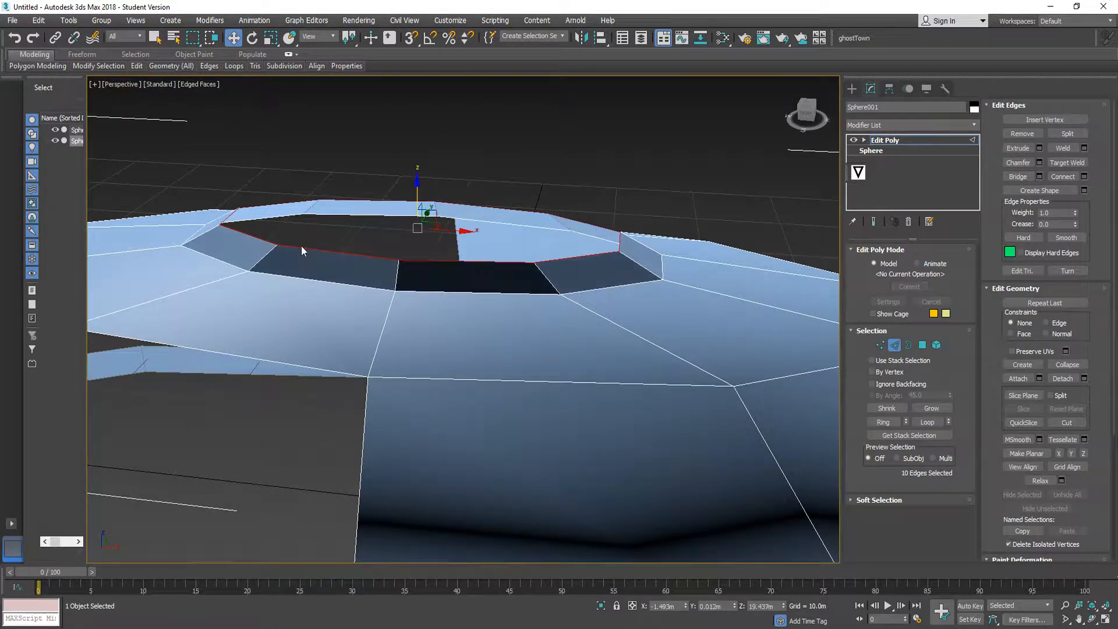
- Raise the inner roof loop slightly further, to about 19.9 m in Z
{"action": "scroll", "coordinate": [301, 246], "scroll_direction": "down", "scroll_amount": 8}
{"action": "scroll", "coordinate": [433, 258], "scroll_direction": "up", "scroll_amount": 12}
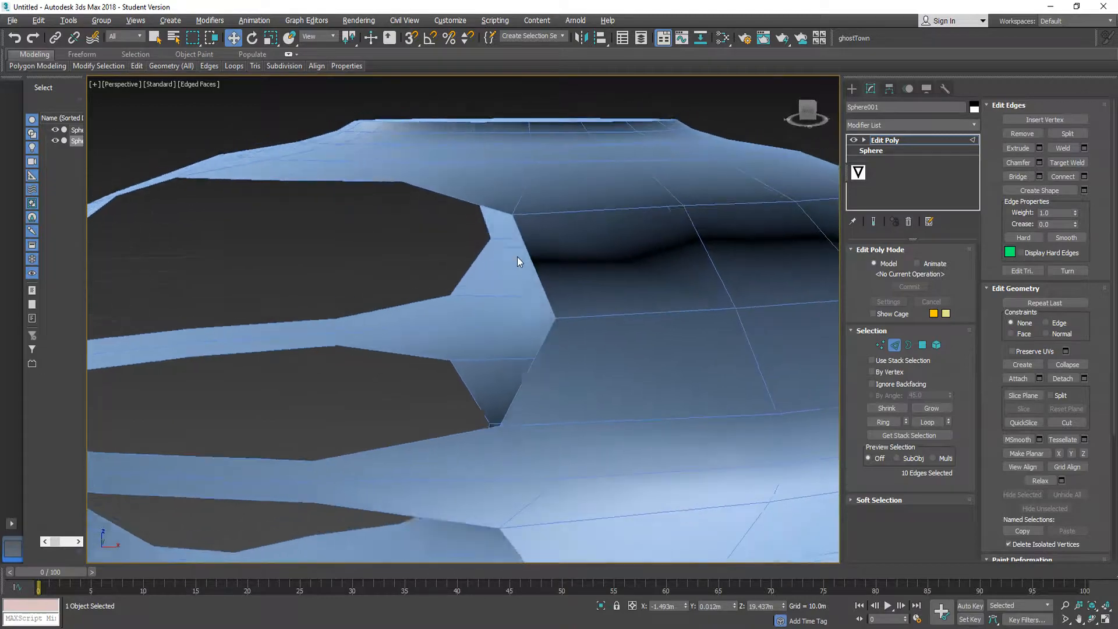
{"action": "mouse_move", "coordinate": [517, 257]}
{"action": "middle_mouse_down", "text": "alt"}
{"action": "mouse_move", "coordinate": [475, 260]}
{"action": "mouse_move", "coordinate": [500, 255]}
{"action": "middle_mouse_up", "text": "alt"}
{"action": "scroll", "coordinate": [499, 256], "scroll_direction": "down", "scroll_amount": 10}
{"action": "middle_click_drag", "start_coordinate": [366, 291], "coordinate": [413, 271], "text": "alt"}
{"action": "scroll", "coordinate": [343, 274], "scroll_direction": "up", "scroll_amount": 6}
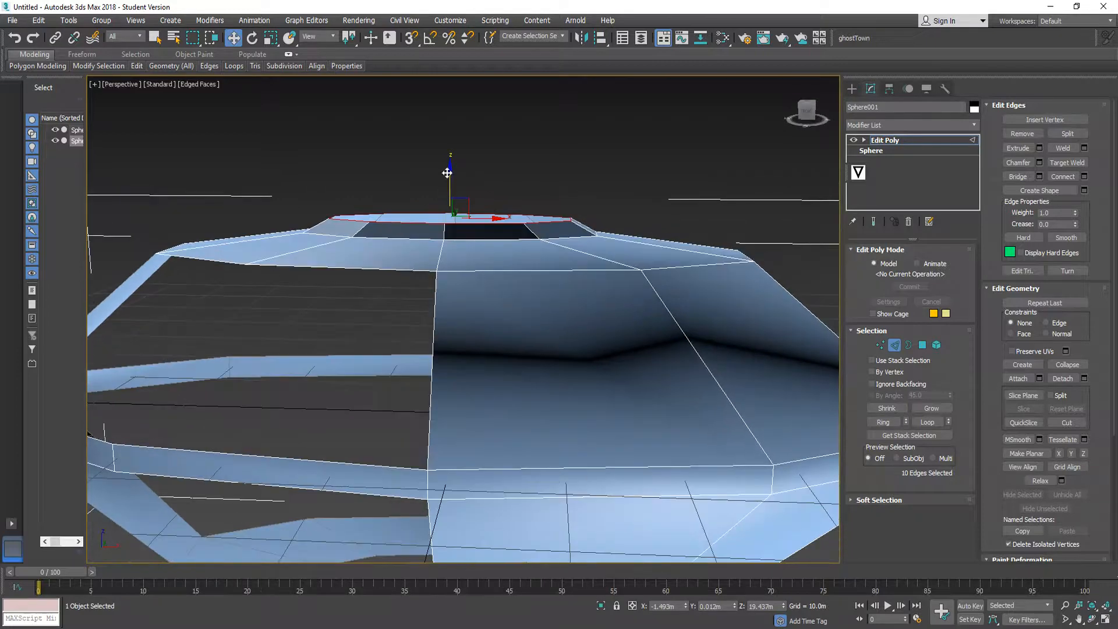
{"action": "left_click_drag", "start_coordinate": [449, 172], "coordinate": [449, 164]}
- Deselect the roof loop and examine the raised rim and openings on the original and the smoothed copy
{"action": "scroll", "coordinate": [396, 309], "scroll_direction": "down", "scroll_amount": 6}
{"action": "middle_click_drag", "start_coordinate": [407, 315], "coordinate": [428, 301], "text": "alt"}
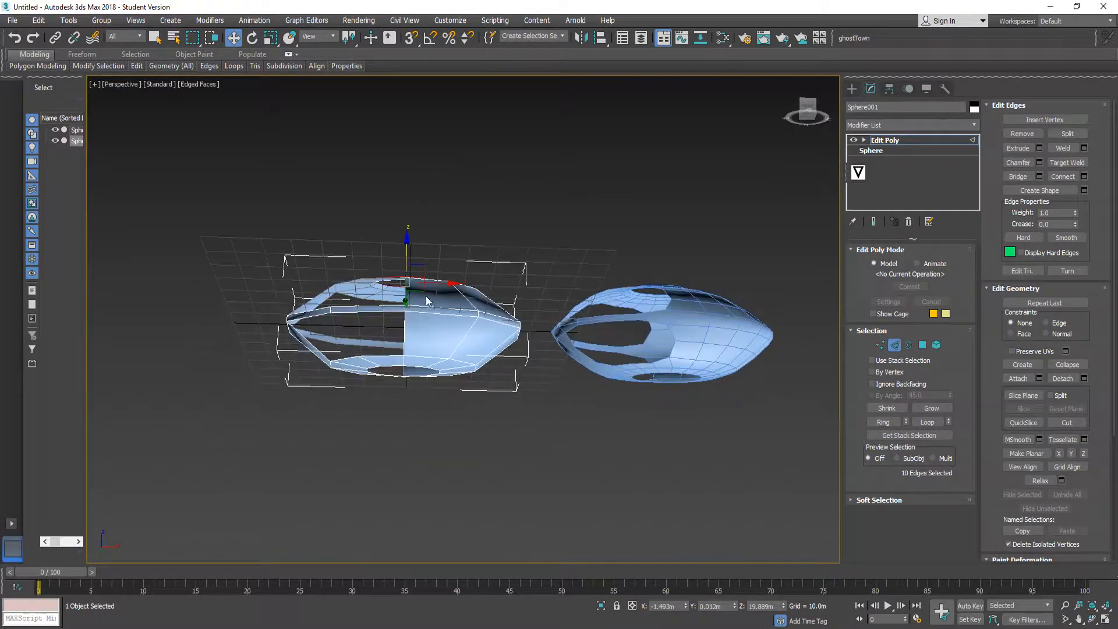
{"action": "left_click", "coordinate": [639, 333]}
{"action": "middle_click_drag", "start_coordinate": [638, 332], "coordinate": [635, 344], "text": "alt"}
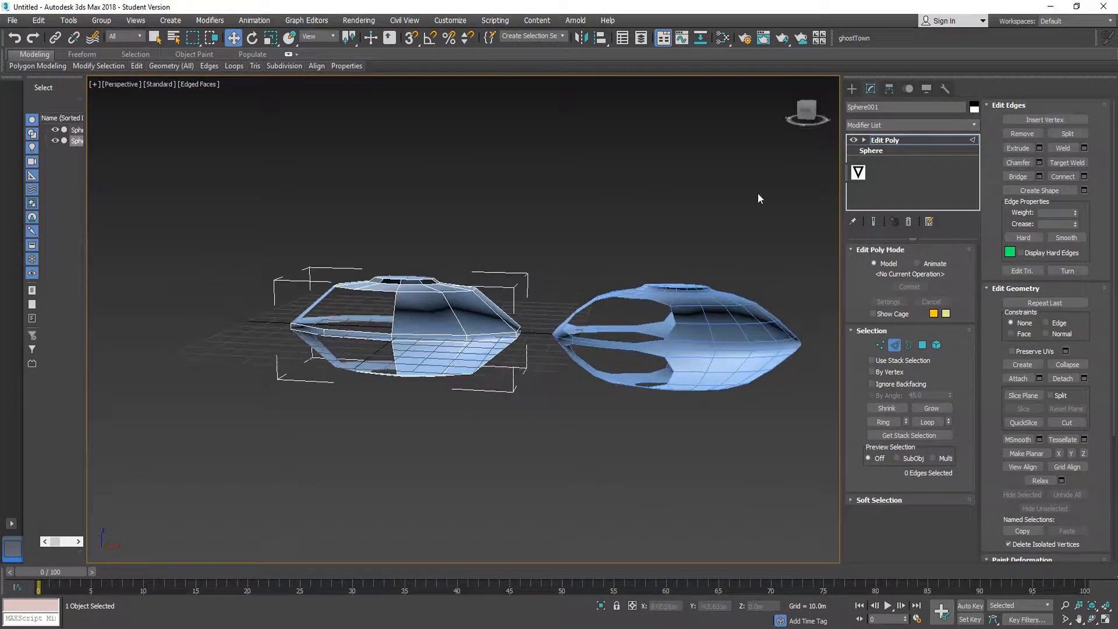
{"action": "left_click", "coordinate": [806, 113]}
{"action": "scroll", "coordinate": [685, 290], "scroll_direction": "up", "scroll_amount": 5}
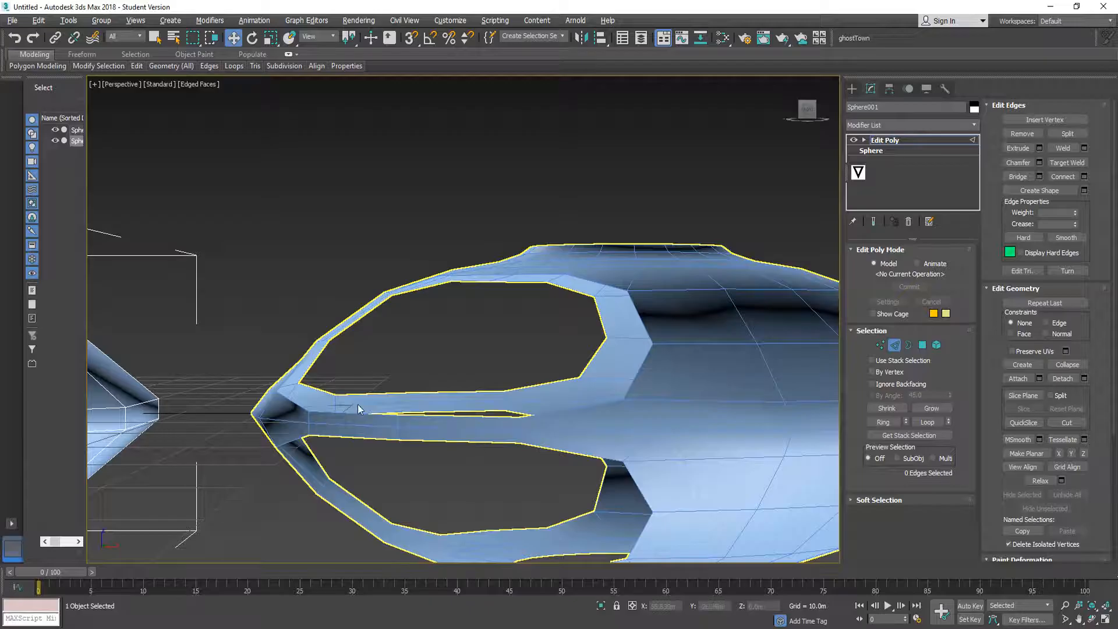
{"action": "middle_click_drag", "start_coordinate": [361, 407], "coordinate": [637, 337]}
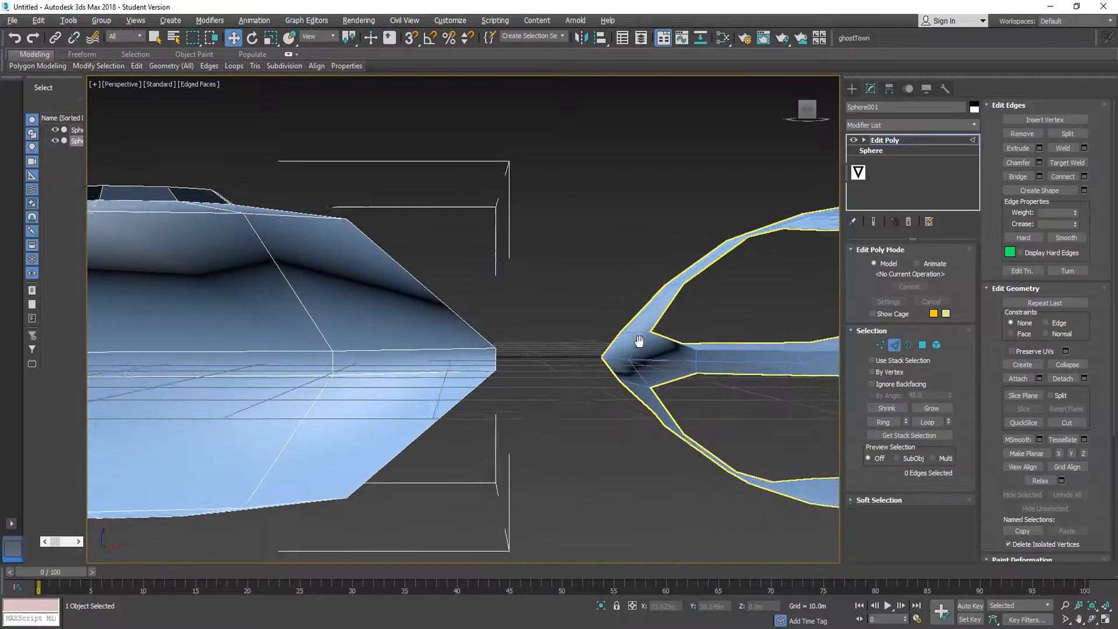
{"action": "scroll", "coordinate": [636, 337], "scroll_direction": "down", "scroll_amount": 4}
{"action": "scroll", "coordinate": [471, 368], "scroll_direction": "up", "scroll_amount": 3}
{"action": "scroll", "coordinate": [423, 371], "scroll_direction": "up", "scroll_amount": 5}
- Select the ten-edge loop around the original's bottom hole and extend it inward with a copy scaled to 81%
{"action": "key", "text": "q"}
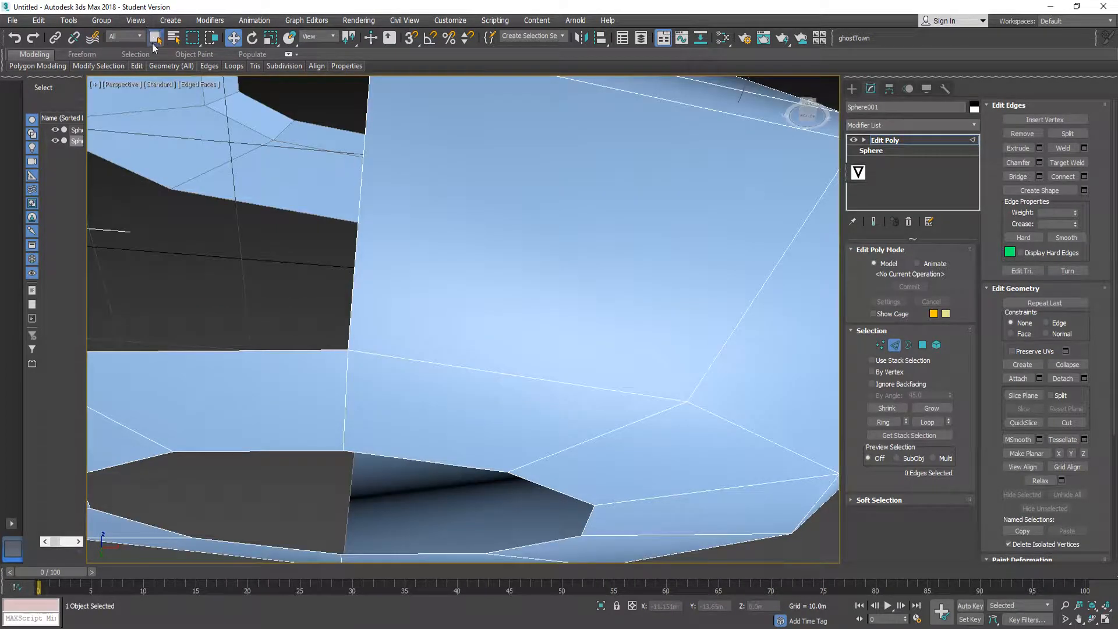
{"action": "left_click", "coordinate": [329, 452]}
{"action": "left_click", "coordinate": [928, 422]}
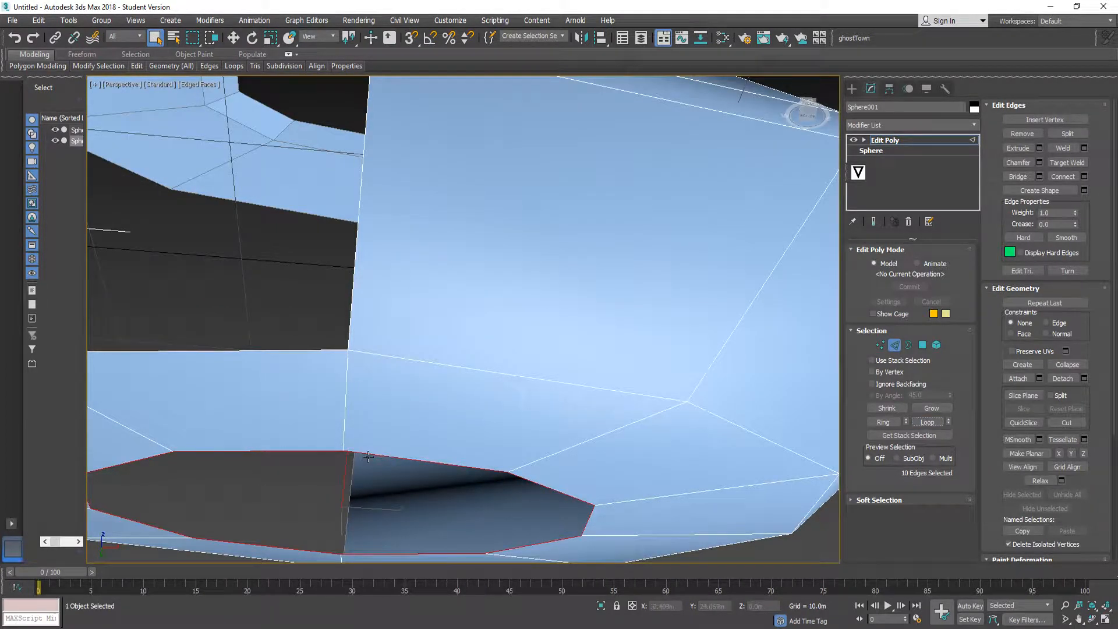
{"action": "middle_click_drag", "start_coordinate": [364, 461], "coordinate": [455, 332], "text": "alt"}
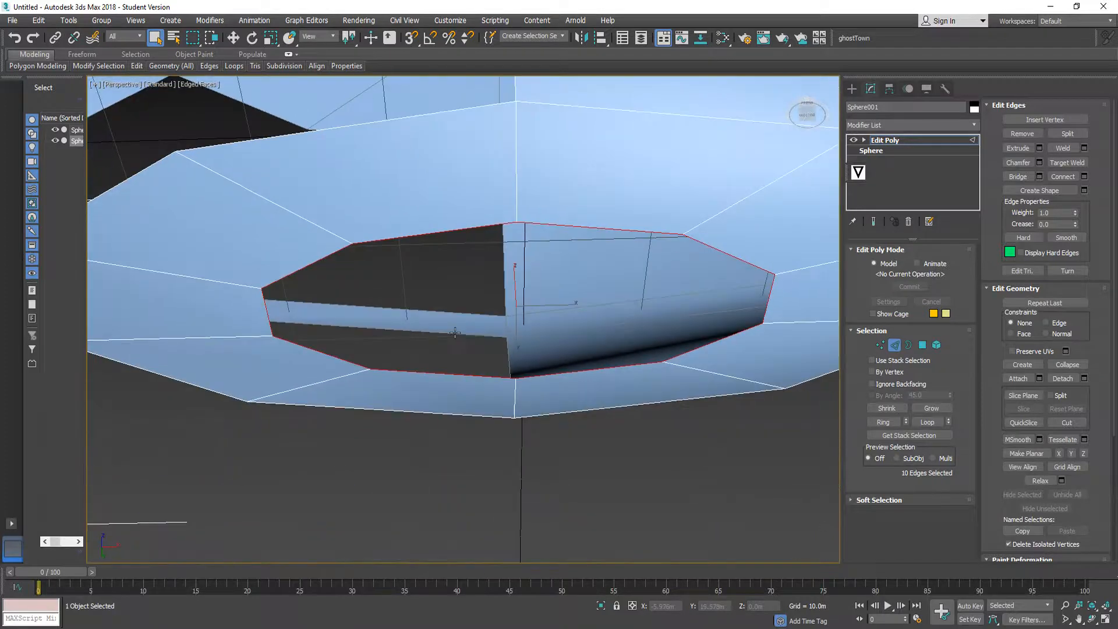
{"action": "left_click", "coordinate": [271, 38]}
{"action": "left_click_drag", "start_coordinate": [528, 302], "coordinate": [533, 317]}
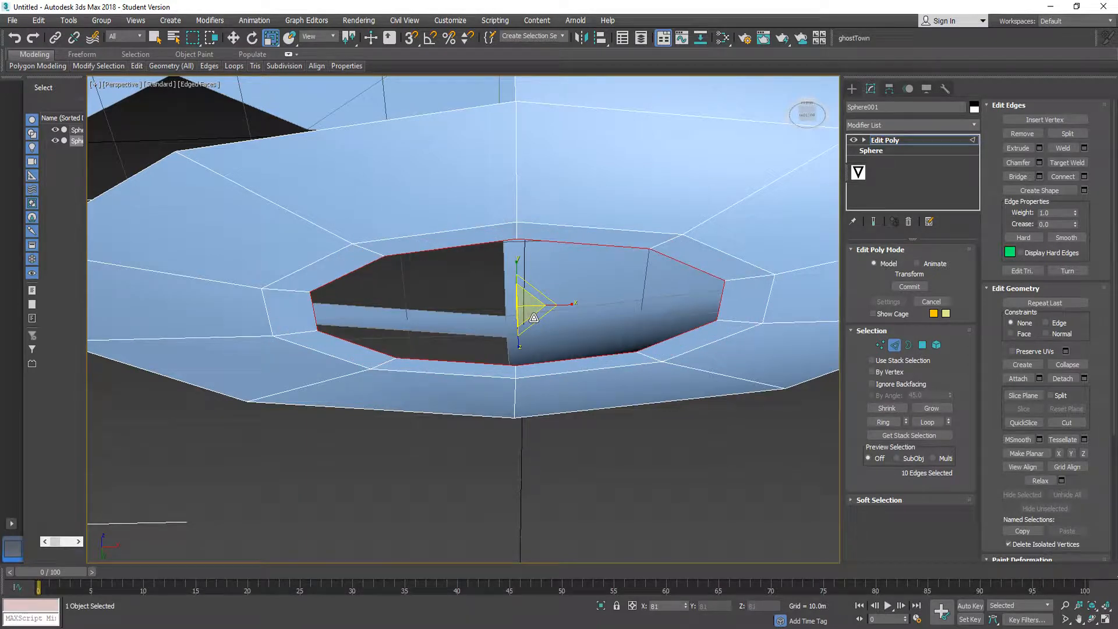
- Lower the new inner bottom loop to about -20.1 m in Z to form a rim matching the roof
{"action": "left_click", "coordinate": [233, 39]}
{"action": "left_click_drag", "start_coordinate": [514, 275], "coordinate": [514, 301]}
{"action": "middle_click_drag", "start_coordinate": [515, 300], "coordinate": [484, 342], "text": "alt"}
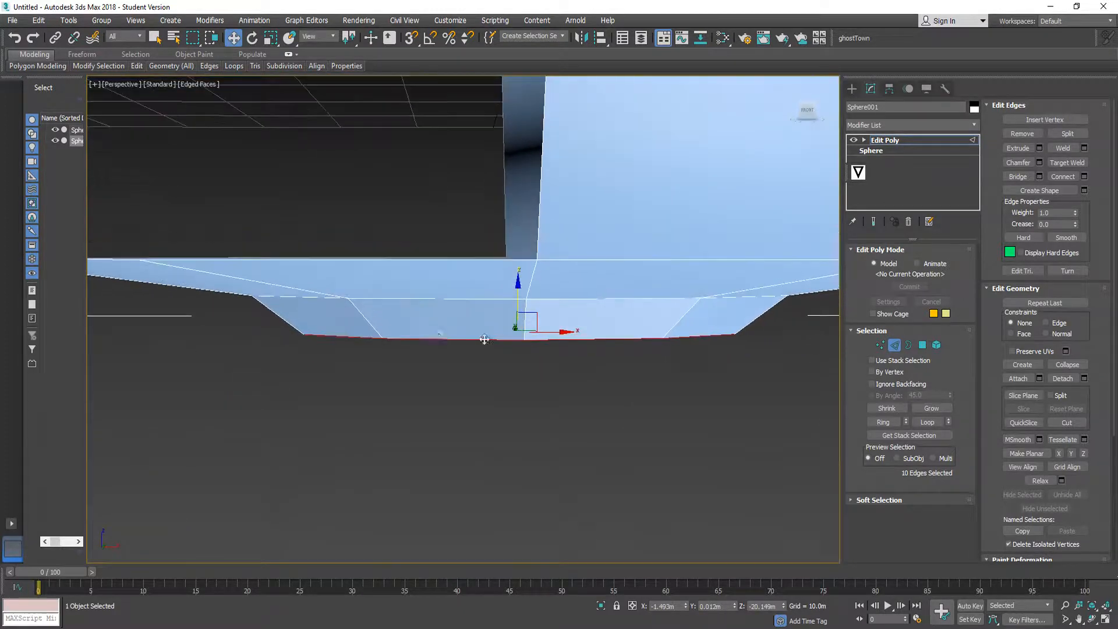
- Examine the rims and openings on both pods and compare them with the retro-futurist reference image
{"action": "scroll", "coordinate": [484, 342], "scroll_direction": "down", "scroll_amount": 5}
{"action": "middle_click_drag", "start_coordinate": [688, 312], "coordinate": [192, 313]}
{"action": "middle_click_drag", "start_coordinate": [628, 300], "coordinate": [558, 147]}
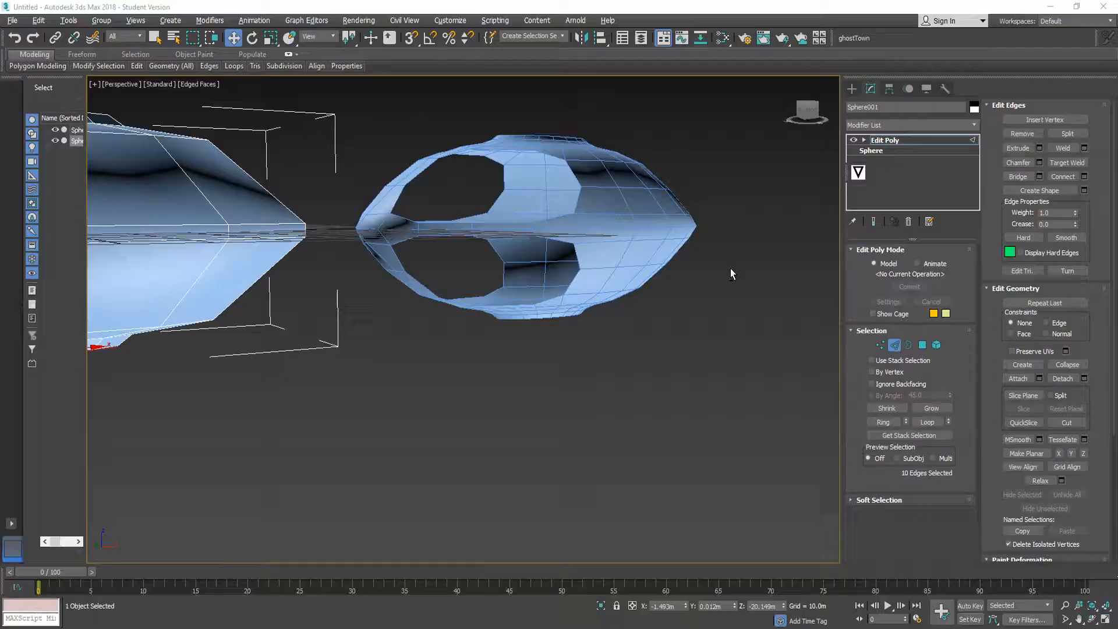
{"action": "middle_click_drag", "start_coordinate": [553, 239], "coordinate": [571, 315], "text": "alt"}
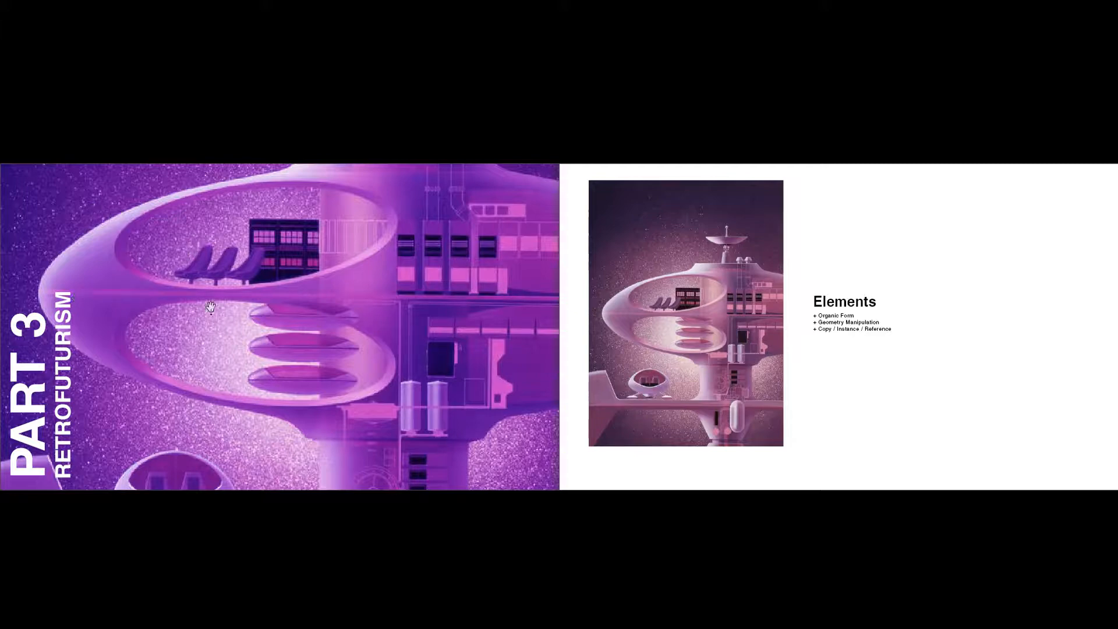
{"action": "key", "text": "alt+Tab"}
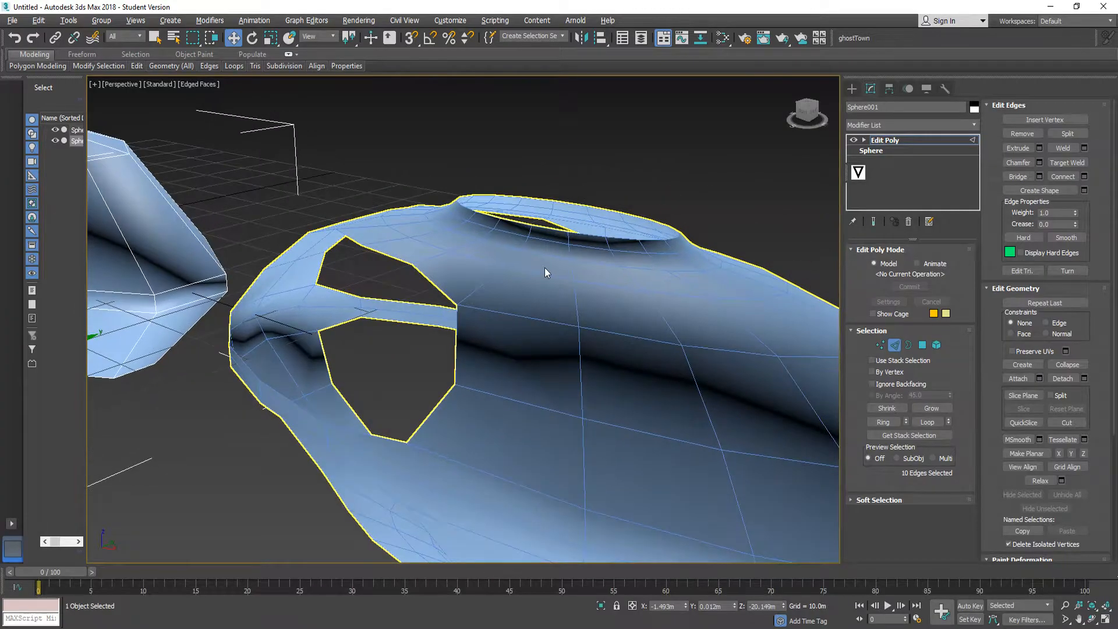
{"action": "middle_click_drag", "start_coordinate": [547, 271], "coordinate": [521, 260], "text": "alt"}
{"action": "scroll", "coordinate": [453, 221], "scroll_direction": "down", "scroll_amount": 2}
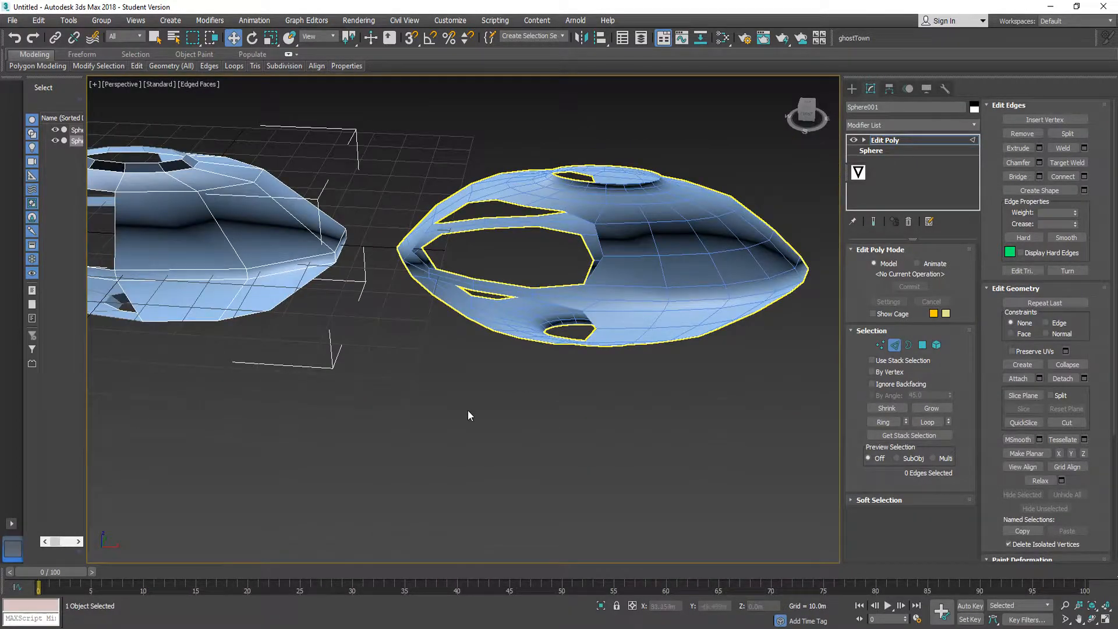
{"action": "middle_click_drag", "start_coordinate": [467, 410], "coordinate": [547, 420]}
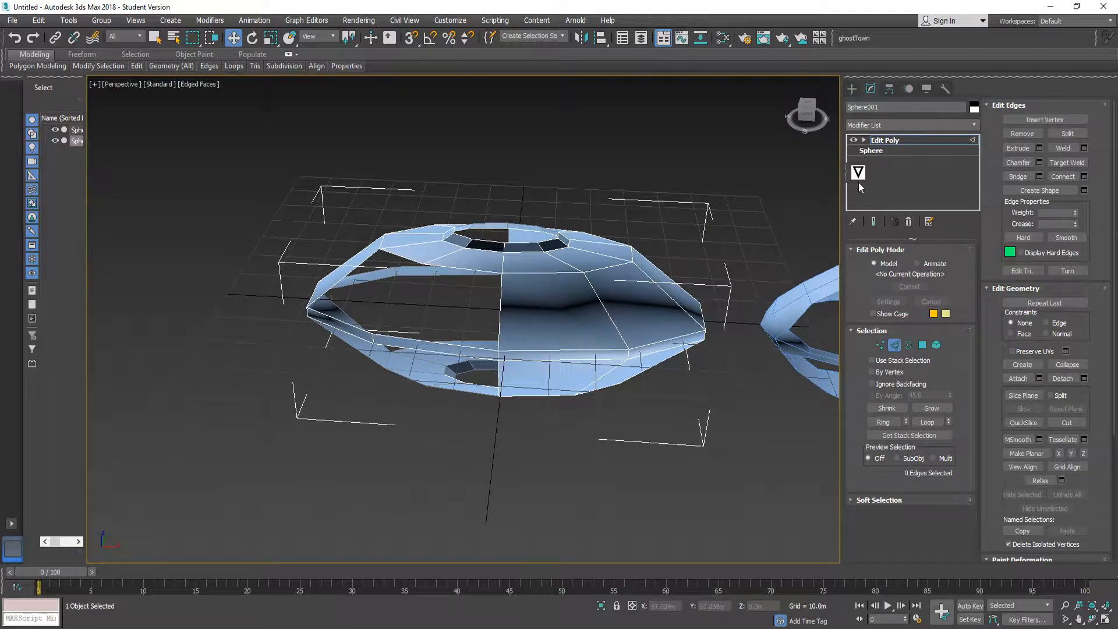
- Try a Shell modifier on the low-poly original and inspect its effect on the smoothed copy
{"action": "left_click", "coordinate": [895, 142]}
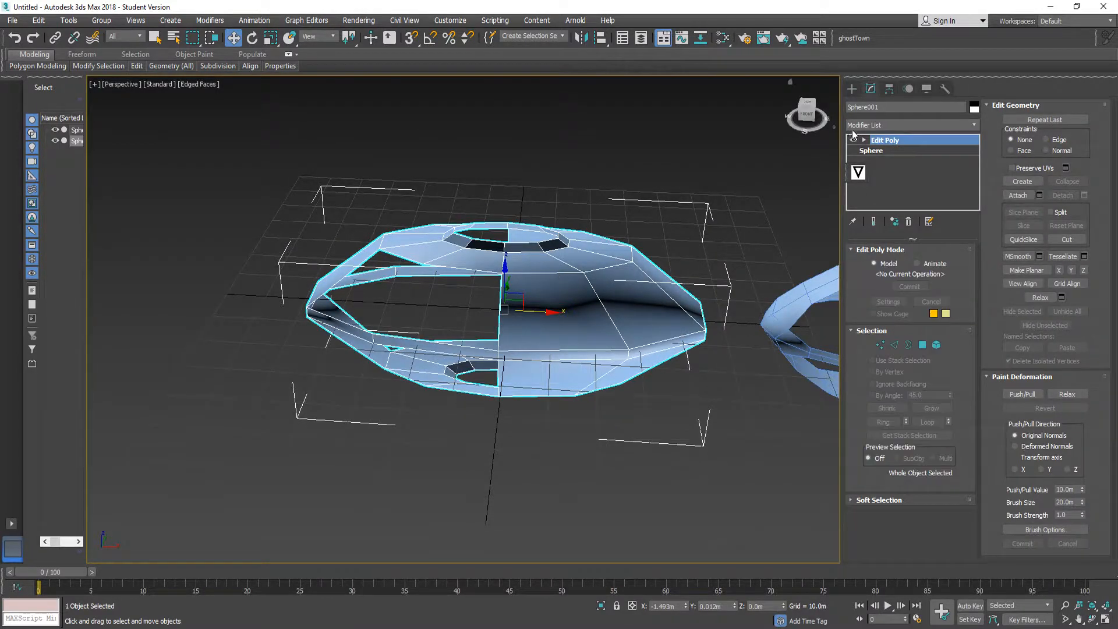
{"action": "left_click", "coordinate": [900, 126]}
{"action": "type", "text": "sh"}
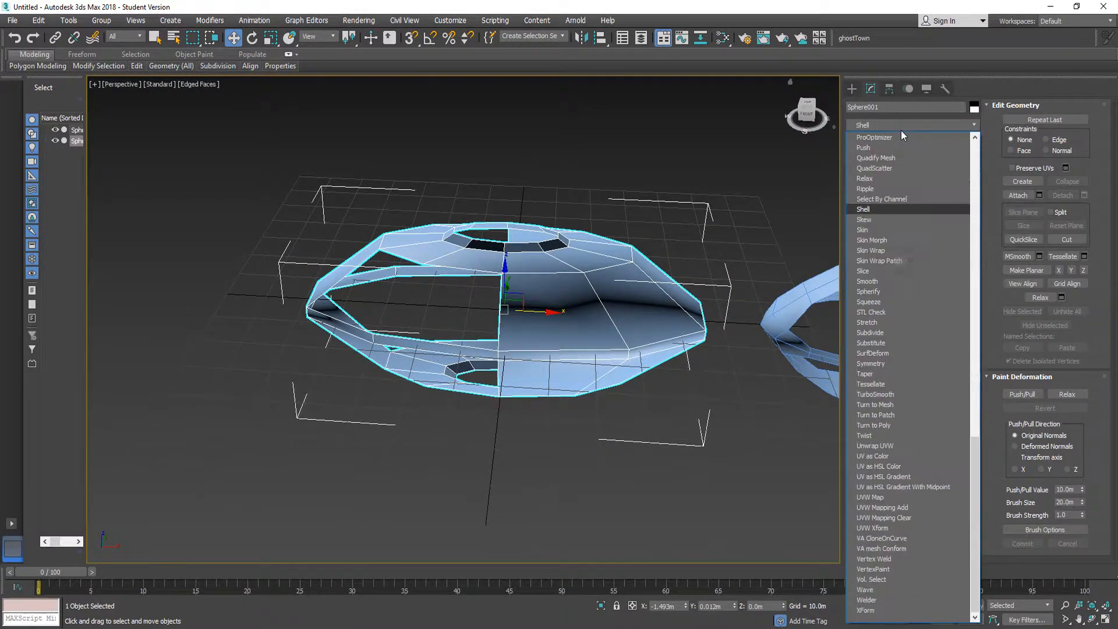
{"action": "left_click", "coordinate": [865, 208]}
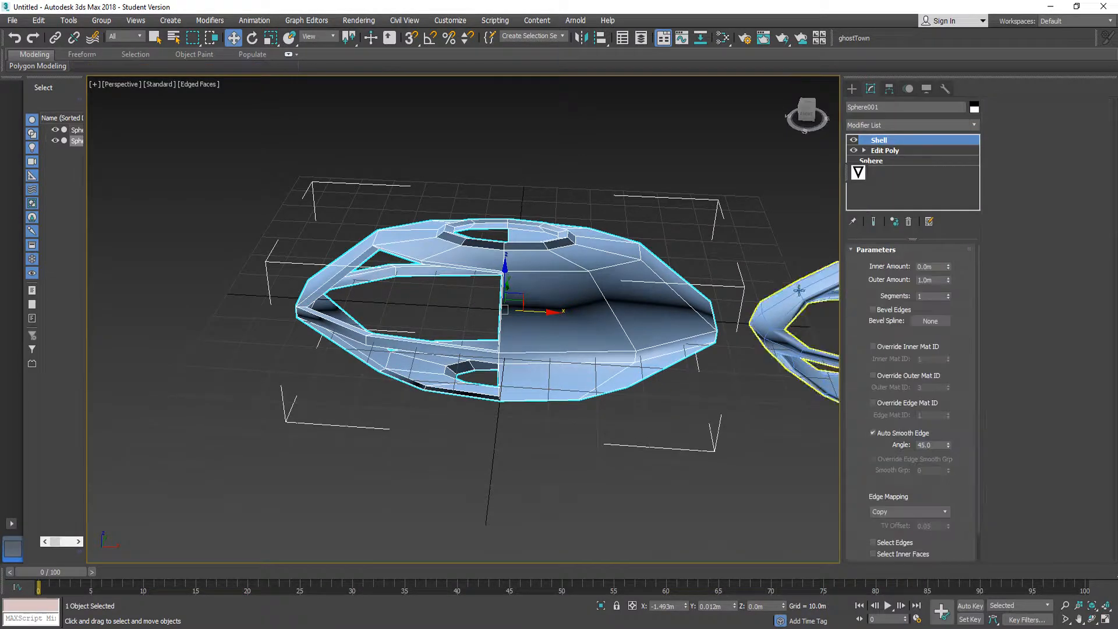
{"action": "middle_click_drag", "start_coordinate": [664, 376], "coordinate": [349, 297]}
{"action": "scroll", "coordinate": [470, 286], "scroll_direction": "up", "scroll_amount": 4}
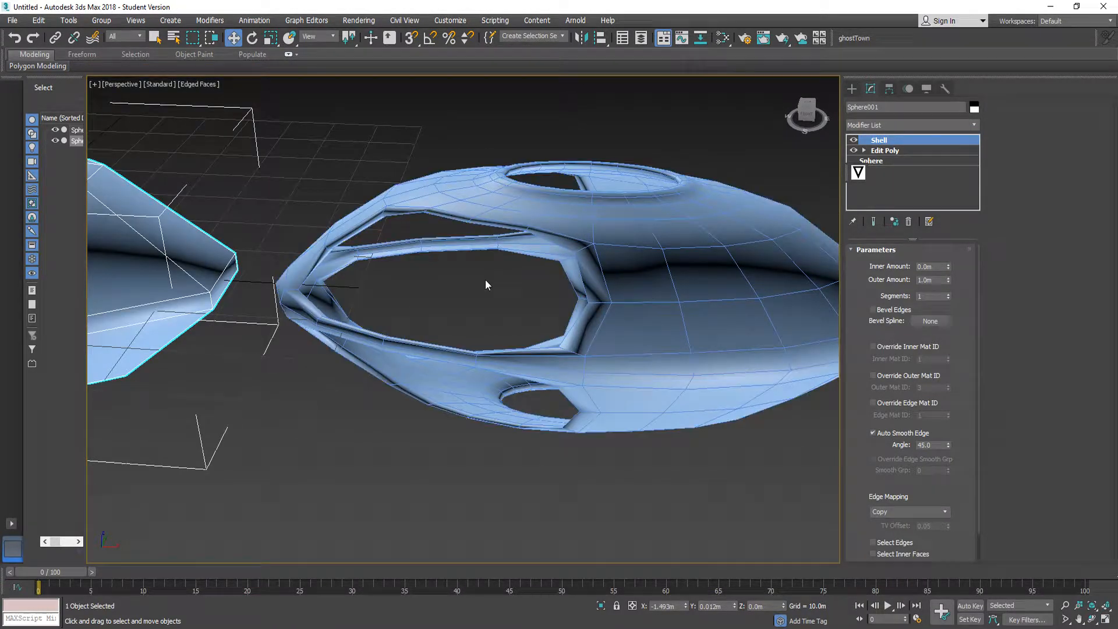
{"action": "left_click", "coordinate": [412, 274]}
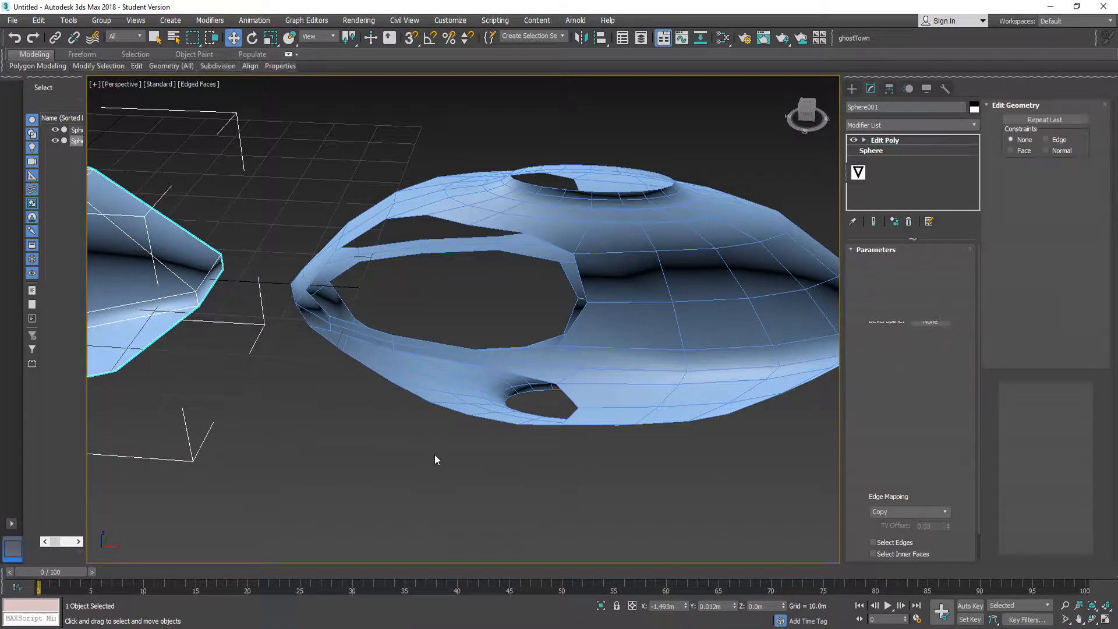
{"action": "left_click", "coordinate": [893, 124]}
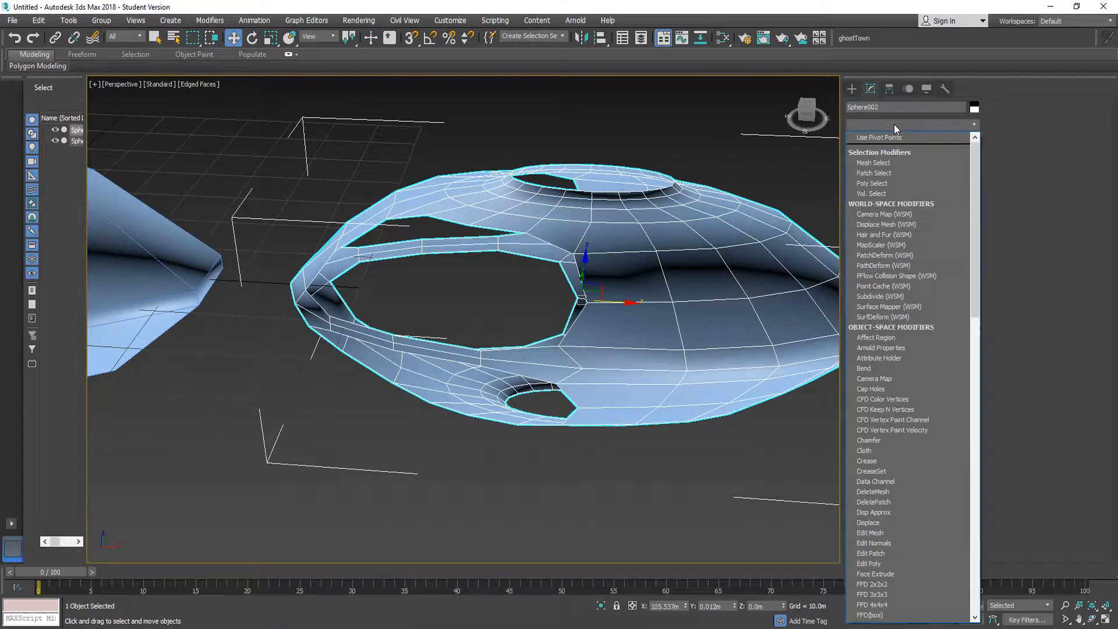
{"action": "type", "text": "sh"}
{"action": "left_click", "coordinate": [425, 495]}
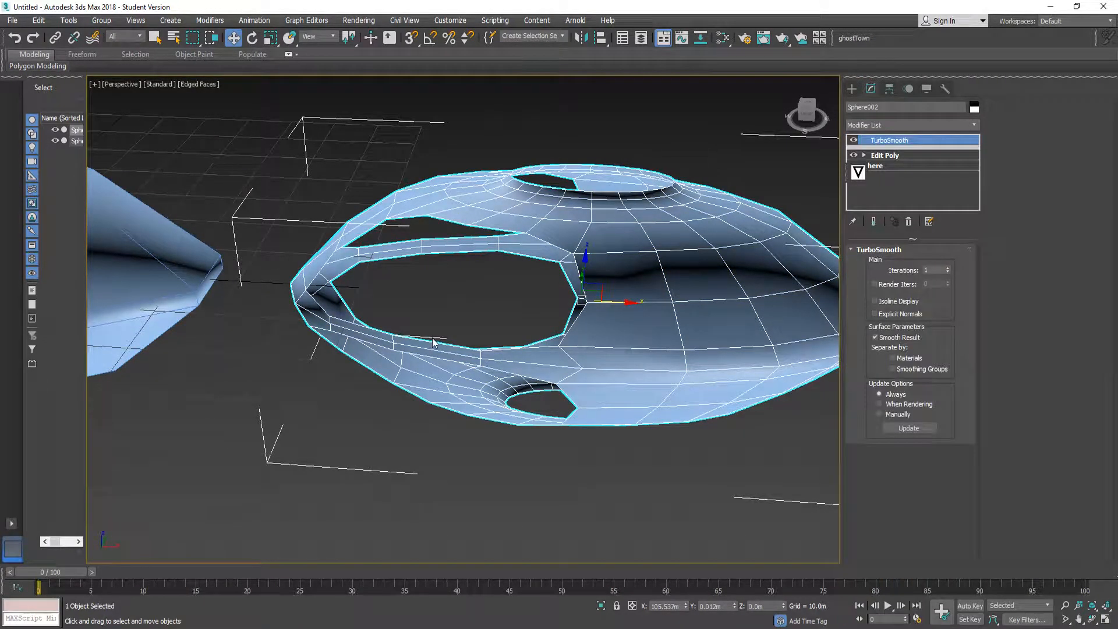
- Examine the smoothed copy's surface and openings both from a distance and up close
{"action": "scroll", "coordinate": [435, 344], "scroll_direction": "down", "scroll_amount": 4}
{"action": "middle_click_drag", "start_coordinate": [420, 337], "coordinate": [462, 330]}
{"action": "scroll", "coordinate": [221, 326], "scroll_direction": "up", "scroll_amount": 8}
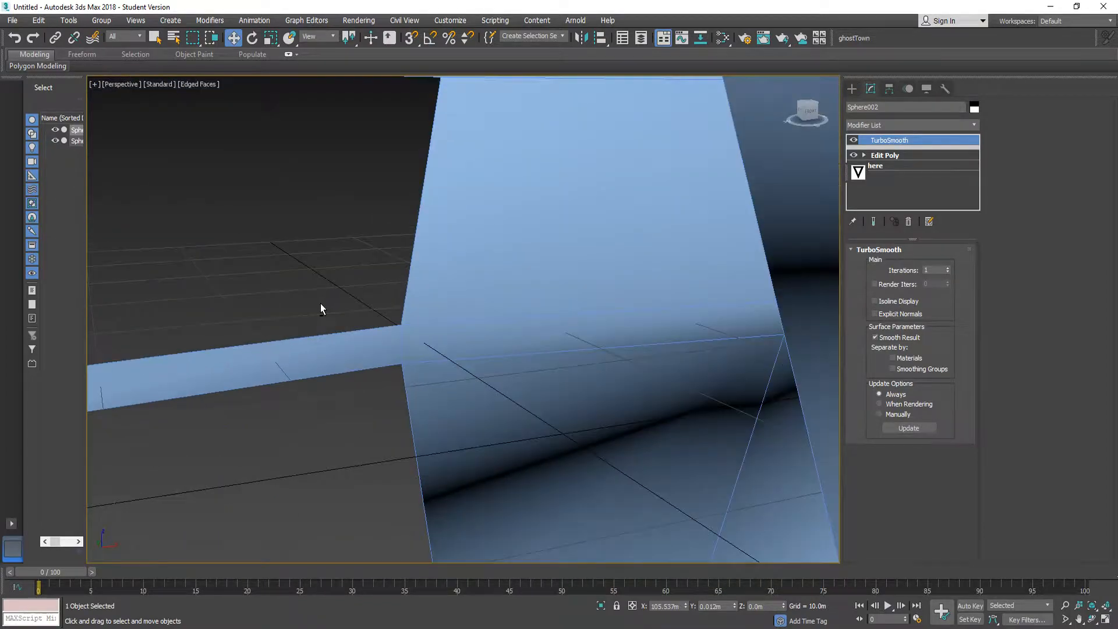
{"action": "scroll", "coordinate": [320, 309], "scroll_direction": "down", "scroll_amount": 10}
{"action": "scroll", "coordinate": [488, 266], "scroll_direction": "up", "scroll_amount": 5}
{"action": "scroll", "coordinate": [488, 266], "scroll_direction": "down", "scroll_amount": 6}
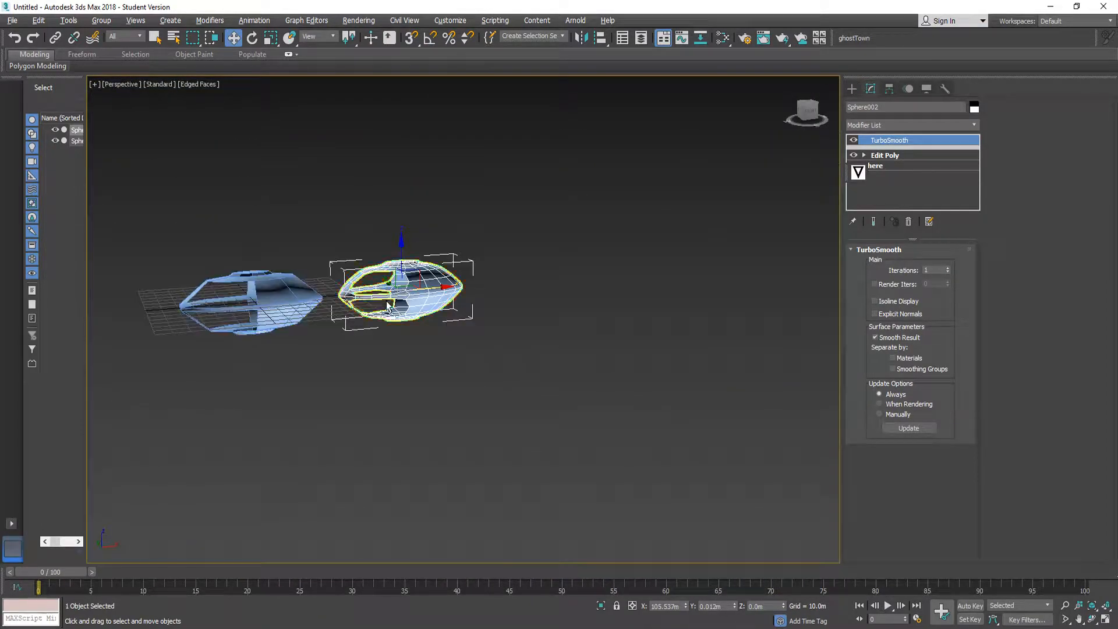
{"action": "scroll", "coordinate": [557, 303], "scroll_direction": "up", "scroll_amount": 7}
{"action": "scroll", "coordinate": [558, 304], "scroll_direction": "up", "scroll_amount": 4}
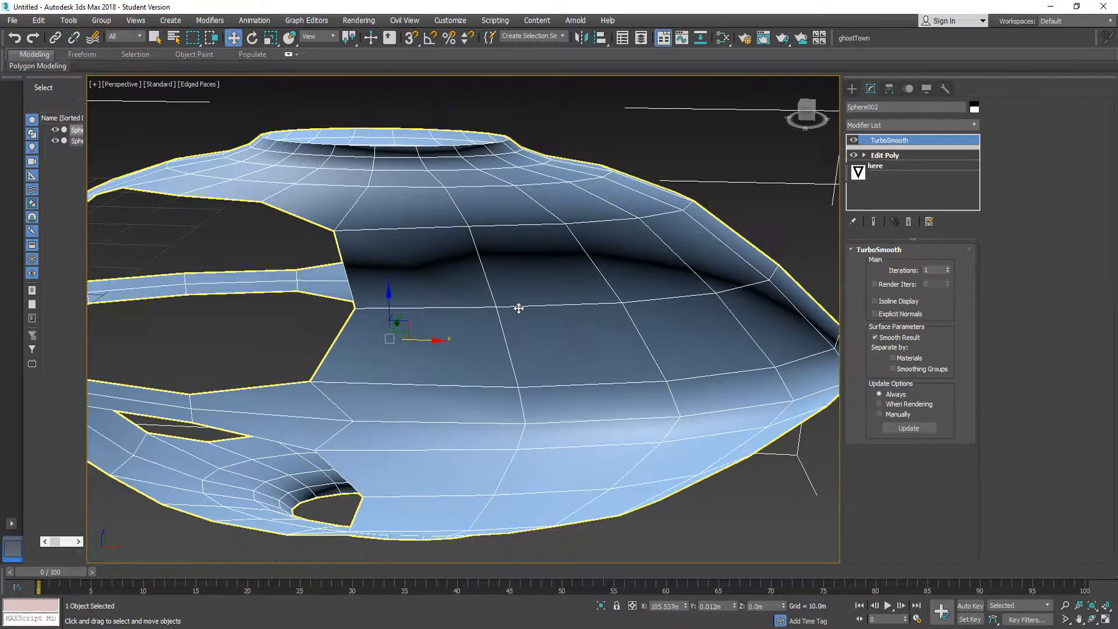
- Add a Shell modifier above TurboSmooth on the smoothed copy
{"action": "left_click", "coordinate": [896, 124]}
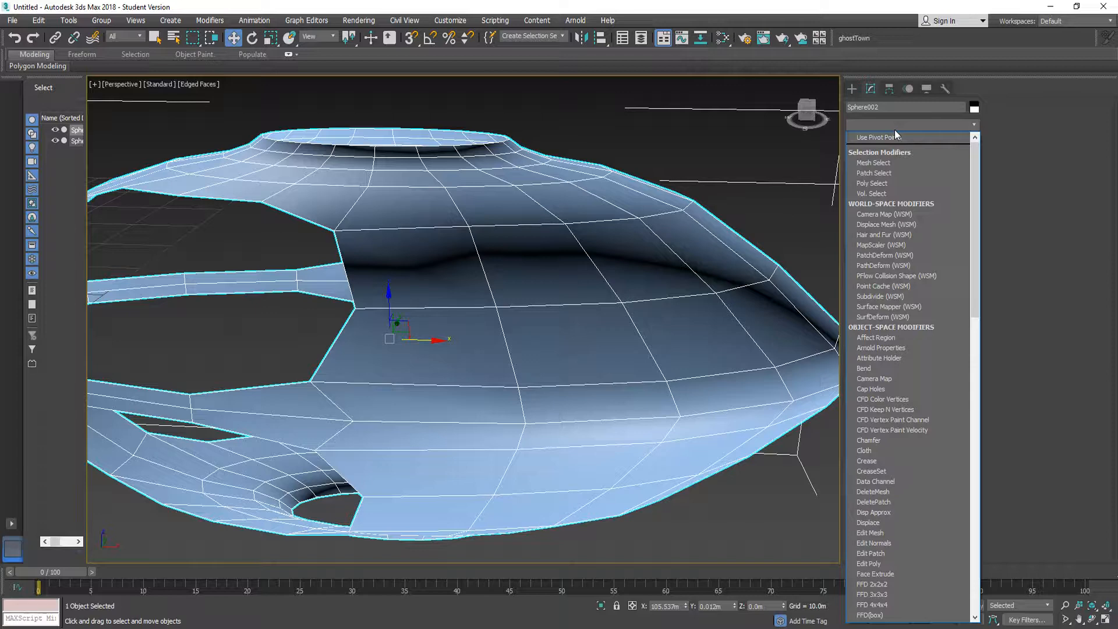
{"action": "type", "text": "shell"}
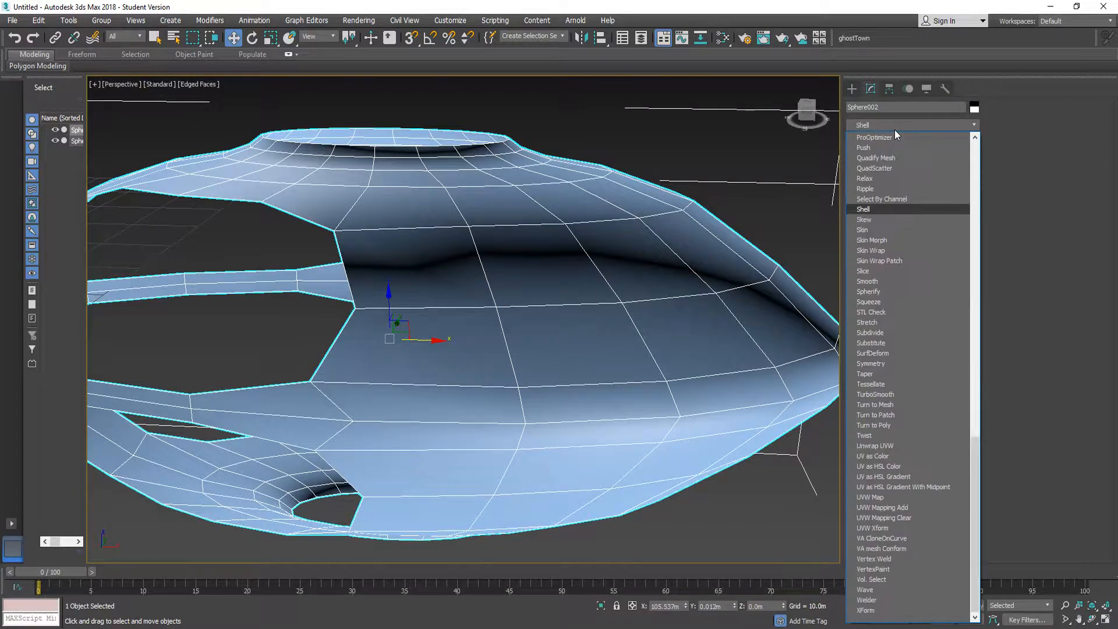
{"action": "key", "text": "Return"}
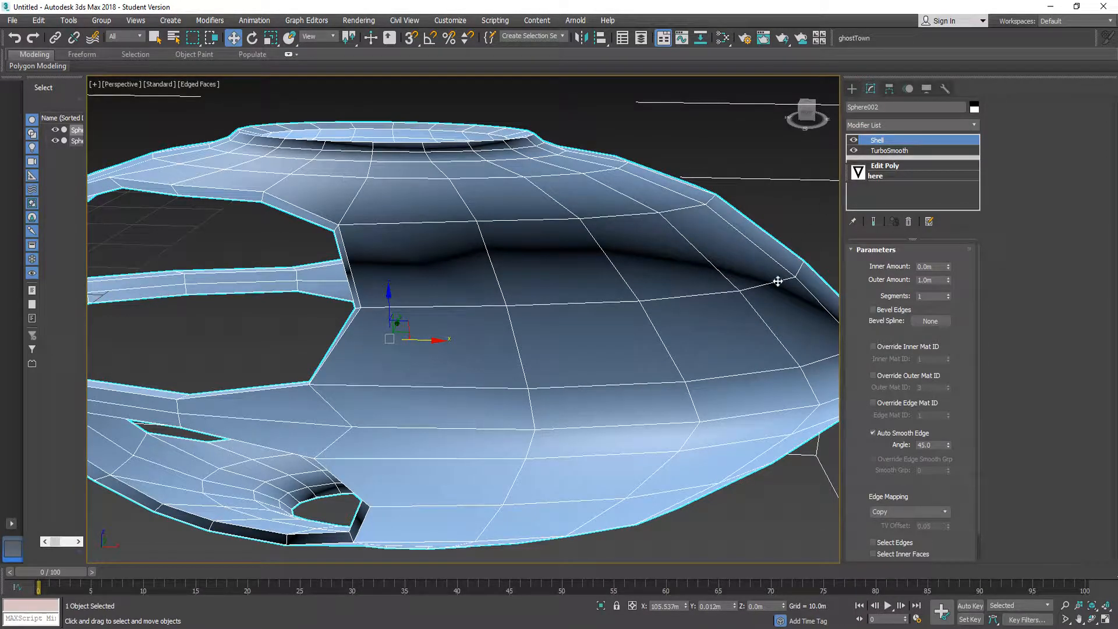
- Set the shell's outer amount to 0.5 m on the smoothed copy and deselect it
{"action": "middle_click_drag", "start_coordinate": [288, 340], "coordinate": [601, 200], "text": "alt"}
{"action": "scroll", "coordinate": [590, 234], "scroll_direction": "down", "scroll_amount": 3}
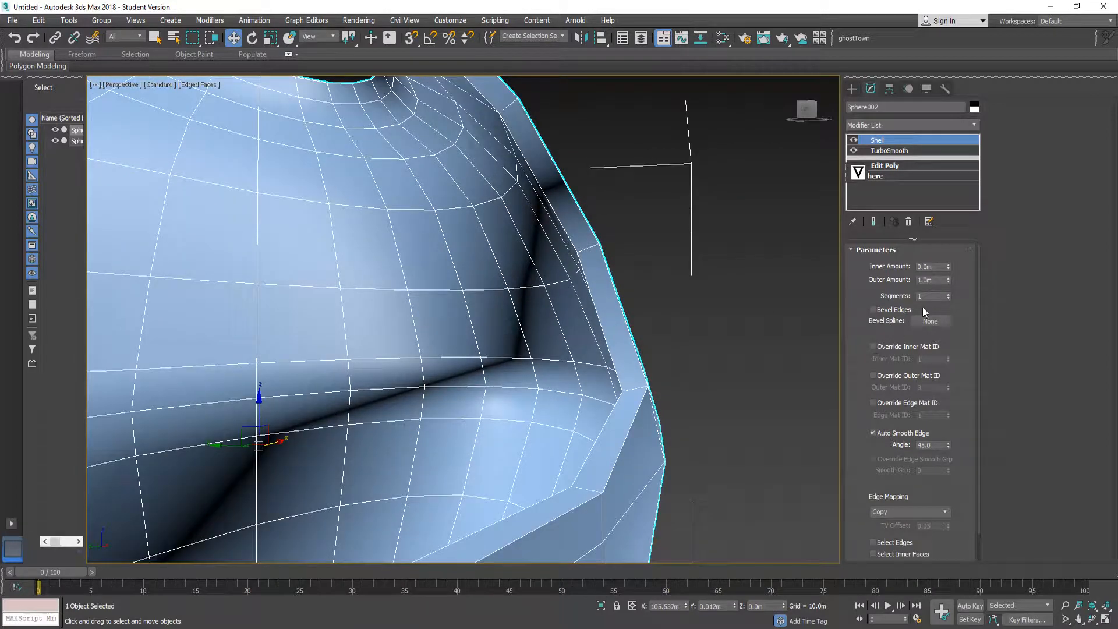
{"action": "double_click", "coordinate": [936, 279]}
{"action": "type", "text": "0.5"}
{"action": "key", "text": "Return"}
{"action": "left_click", "coordinate": [739, 346]}
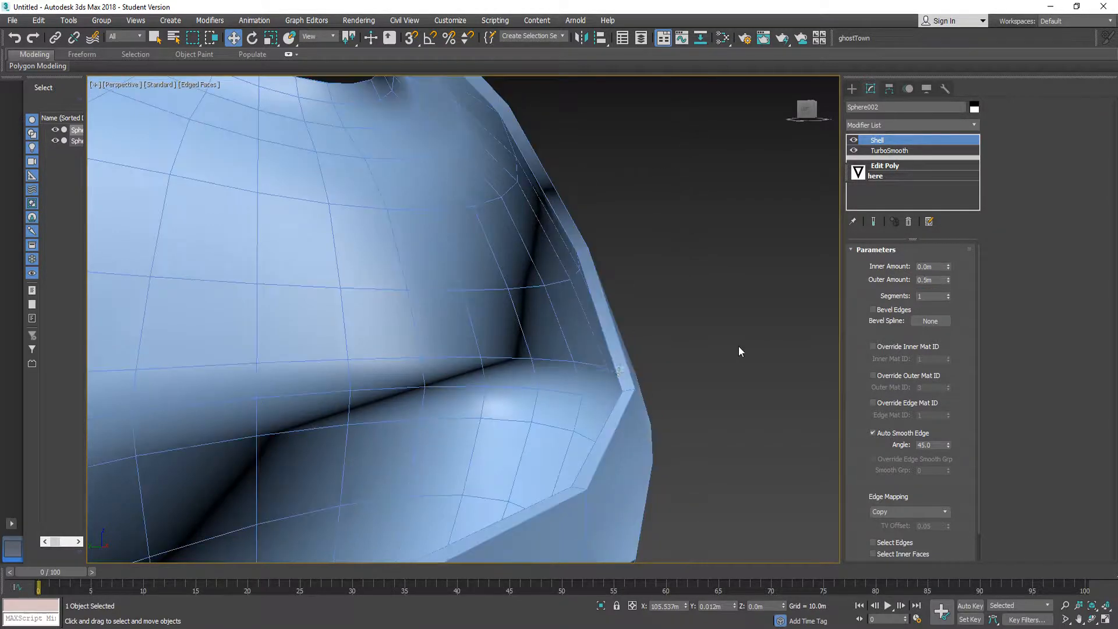
- Inspect the shell thickness along the smoothed copy's openings and compare the copy with the unshelled original
{"action": "middle_click_drag", "start_coordinate": [635, 350], "coordinate": [633, 287], "text": "alt"}
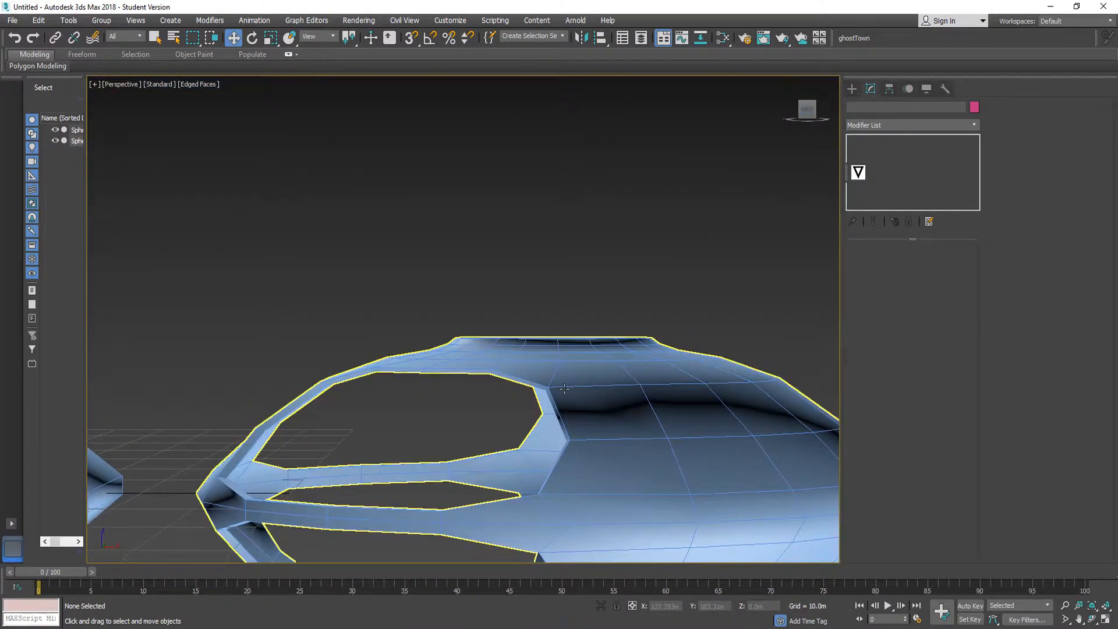
{"action": "middle_click_drag", "start_coordinate": [606, 373], "coordinate": [199, 374], "text": "alt"}
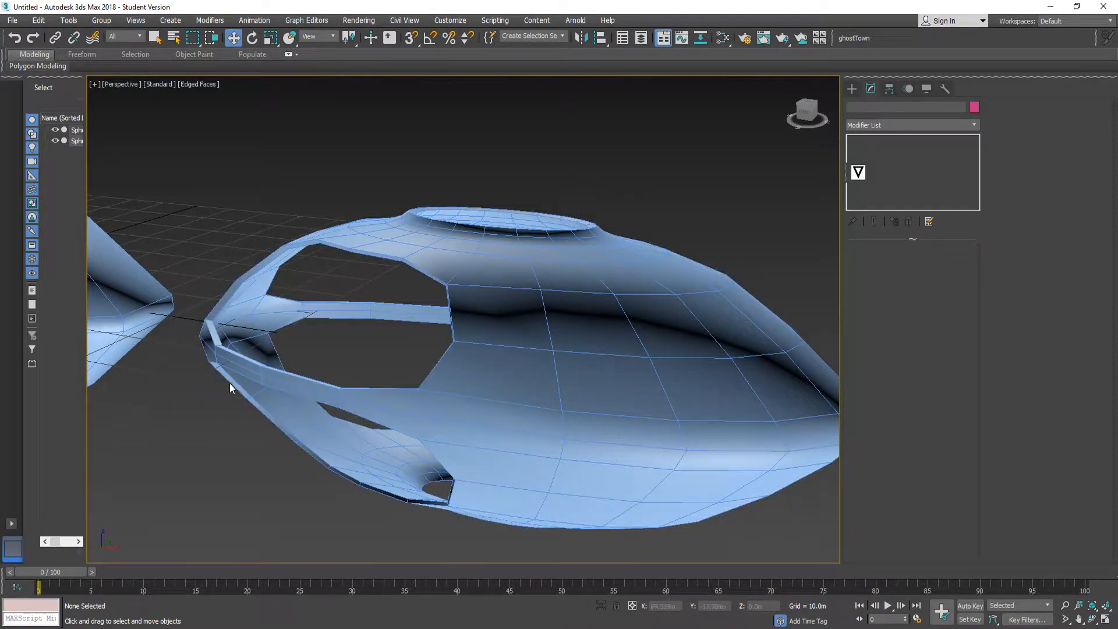
{"action": "scroll", "coordinate": [238, 343], "scroll_direction": "up", "scroll_amount": 5}
{"action": "scroll", "coordinate": [443, 329], "scroll_direction": "down", "scroll_amount": 8}
{"action": "middle_click_drag", "start_coordinate": [316, 347], "coordinate": [432, 387]}
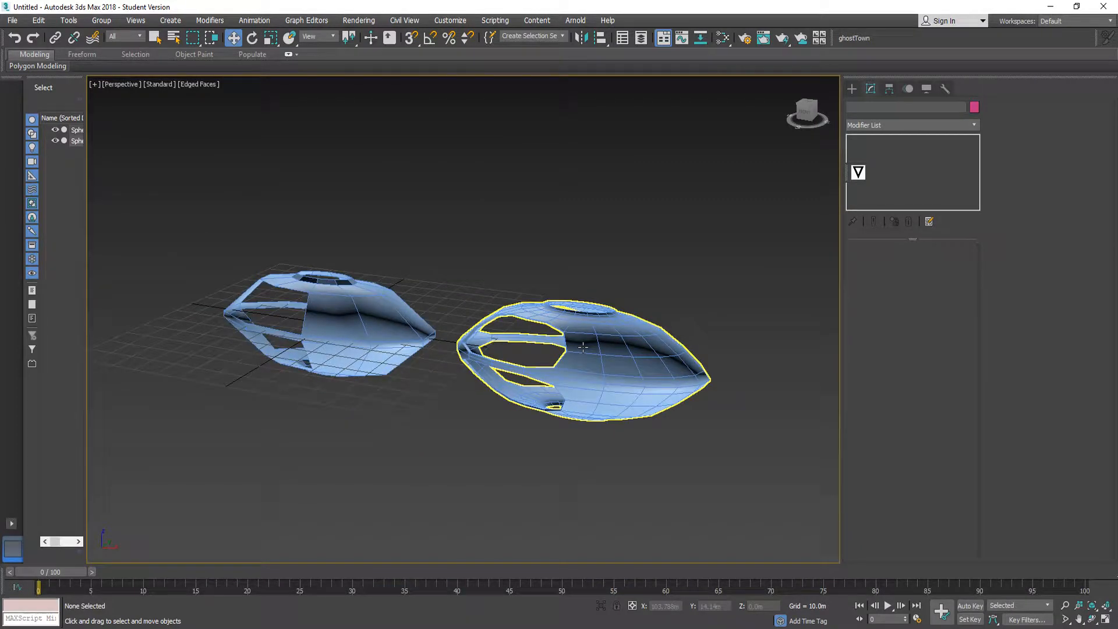
{"action": "left_click", "coordinate": [293, 311]}
{"action": "left_click", "coordinate": [246, 313]}
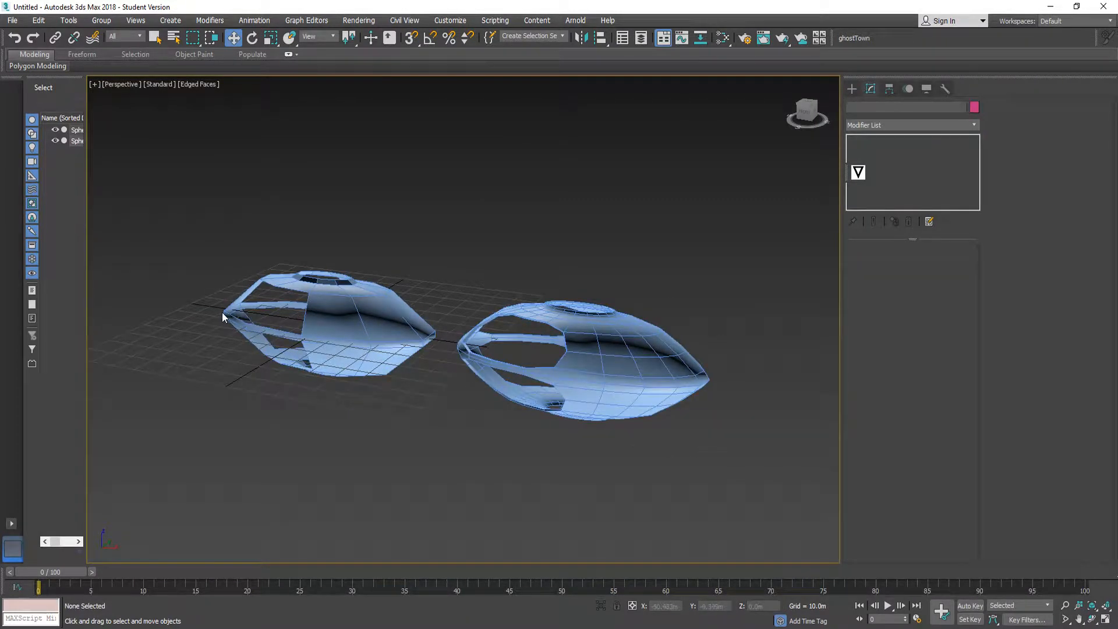
{"action": "left_click", "coordinate": [233, 317]}
- Select the smoothed copy and add an Edit Poly modifier above its Shell
{"action": "left_click", "coordinate": [577, 386]}
{"action": "scroll", "coordinate": [577, 387], "scroll_direction": "up", "scroll_amount": 5}
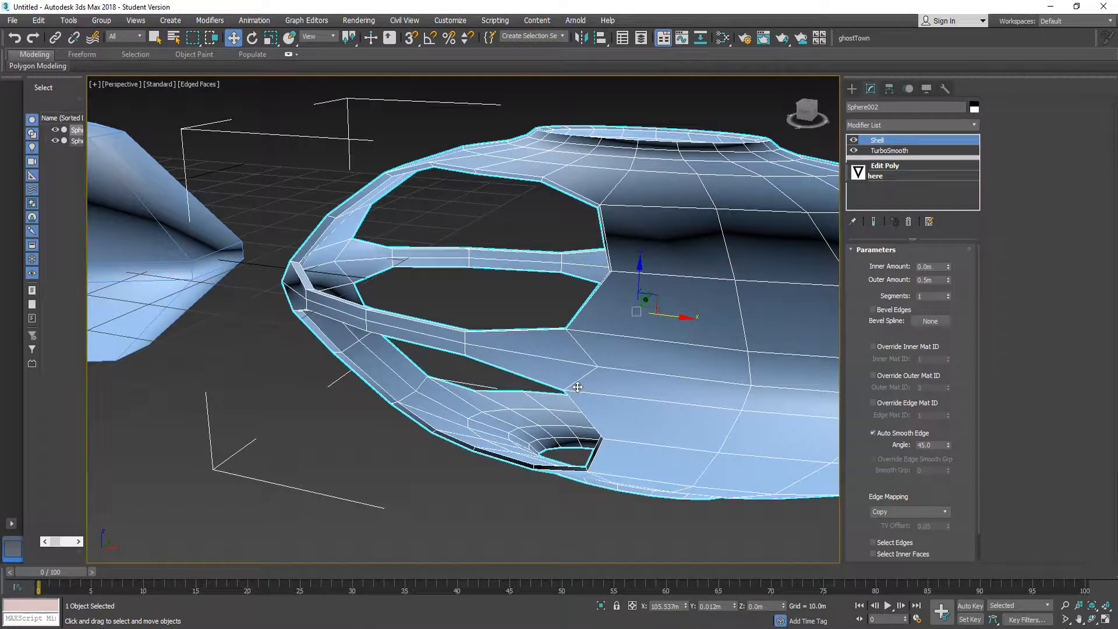
{"action": "left_click", "coordinate": [917, 124]}
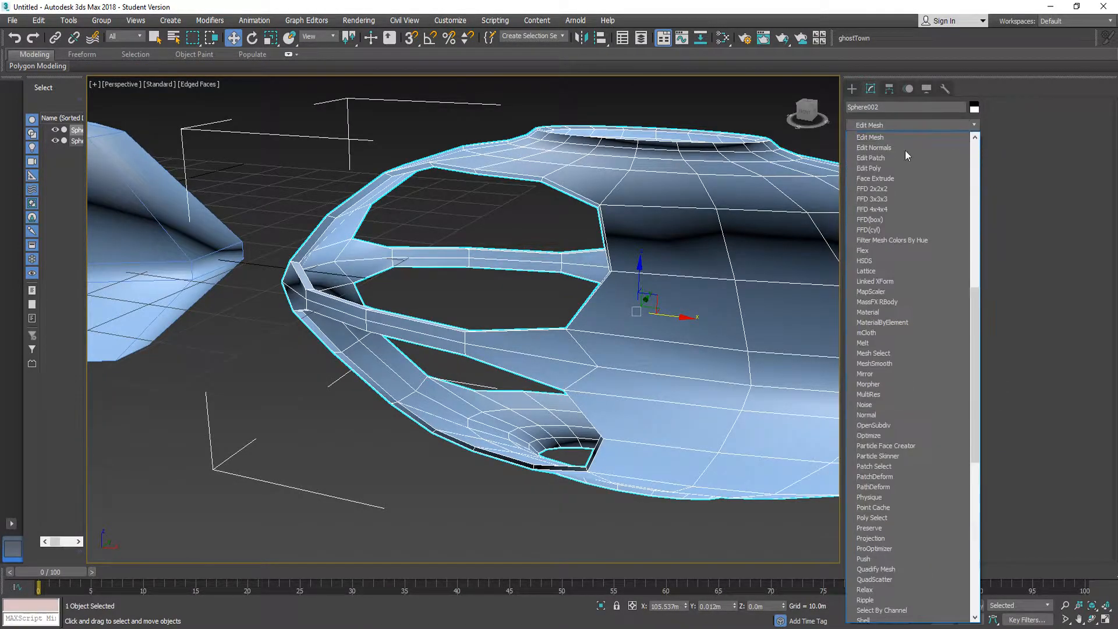
{"action": "left_click", "coordinate": [897, 167]}
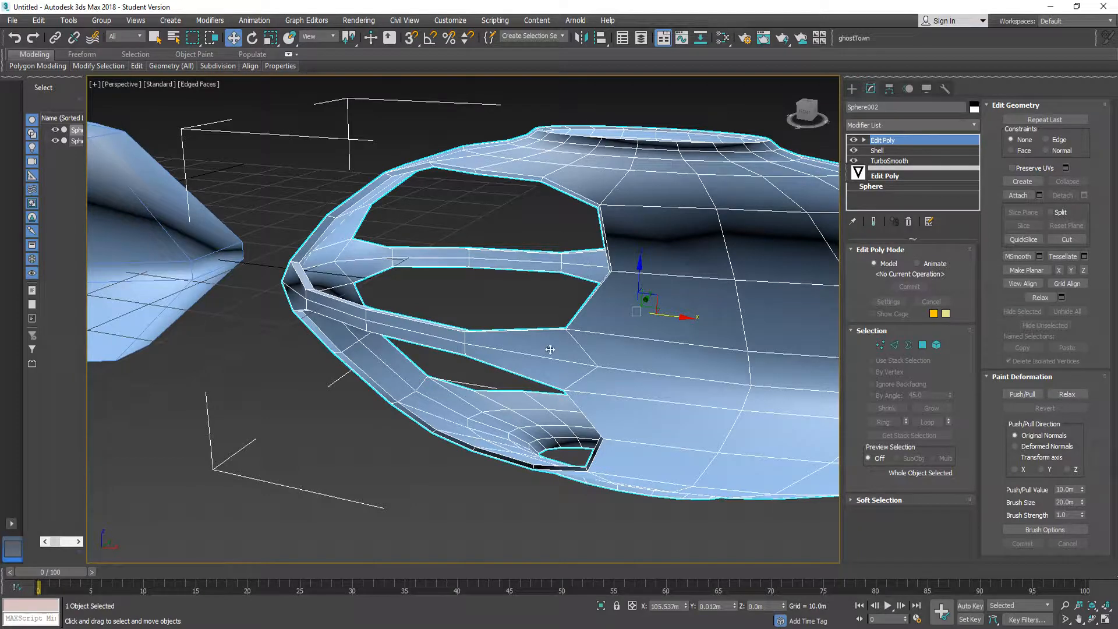
- Select the horizontal edge loop running around the outer equator of the smoothed copy
{"action": "left_click", "coordinate": [895, 345]}
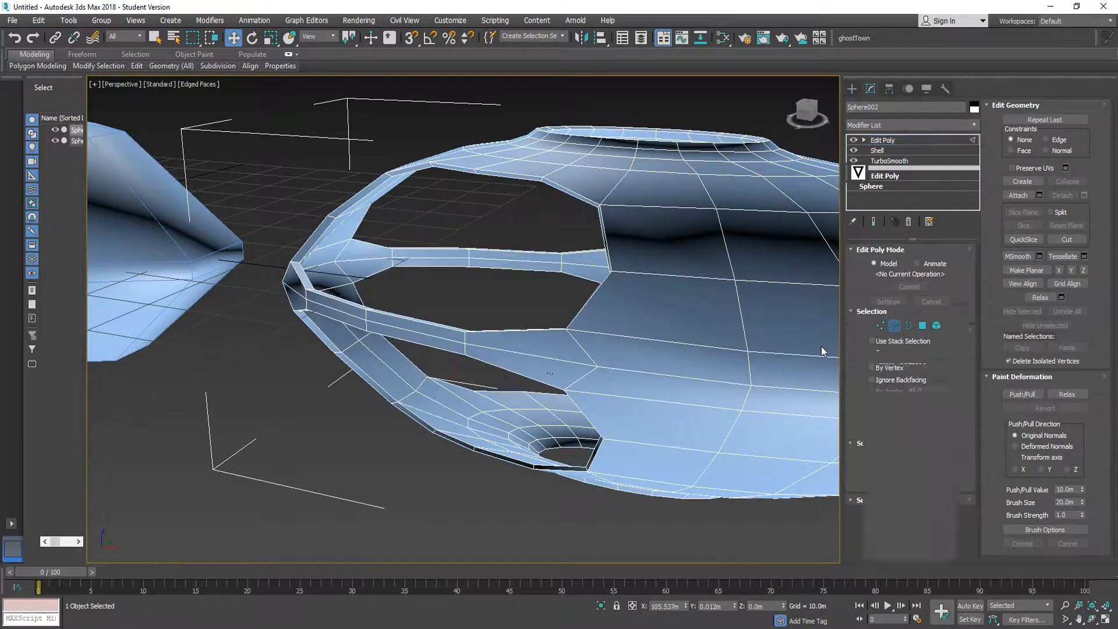
{"action": "left_click", "coordinate": [542, 356]}
{"action": "left_click", "coordinate": [927, 421]}
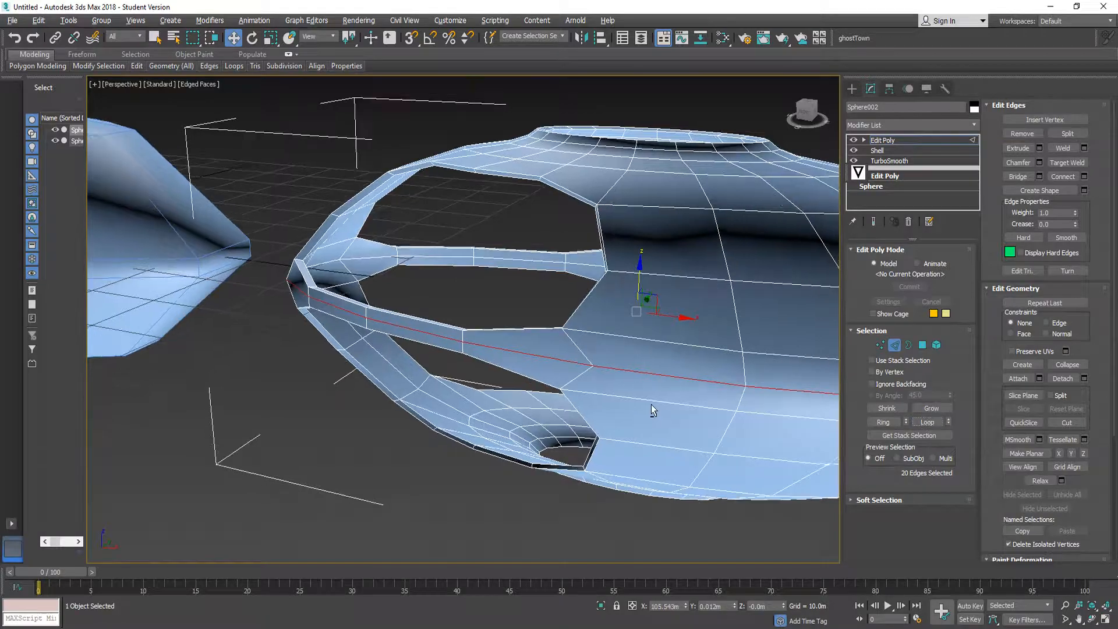
{"action": "middle_click_drag", "start_coordinate": [651, 404], "coordinate": [256, 425], "text": "alt"}
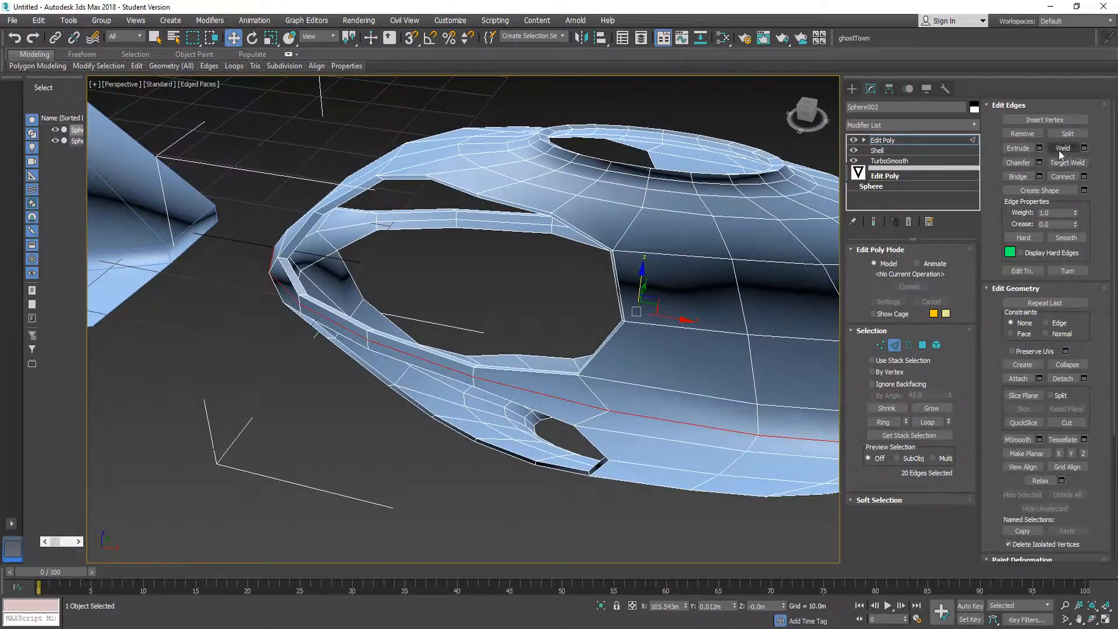
- Create a spline shape from the selected equator loop and select it as a separate object
{"action": "left_click", "coordinate": [1038, 191]}
{"action": "left_click_drag", "start_coordinate": [83, 165], "coordinate": [167, 176]}
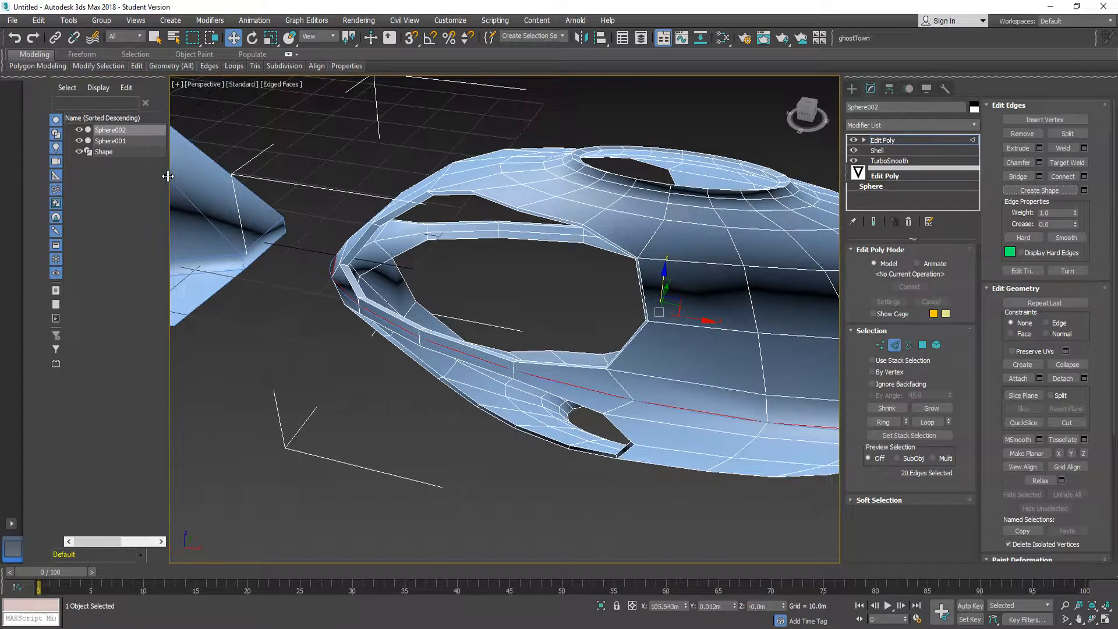
{"action": "left_click", "coordinate": [129, 154]}
{"action": "mouse_move", "coordinate": [633, 383]}
{"action": "middle_mouse_down", "text": "alt"}
{"action": "mouse_move", "coordinate": [678, 342]}
{"action": "mouse_move", "coordinate": [647, 395]}
{"action": "mouse_move", "coordinate": [699, 389]}
{"action": "mouse_move", "coordinate": [647, 389]}
{"action": "middle_mouse_up", "text": "alt"}
{"action": "left_click", "coordinate": [894, 125]}
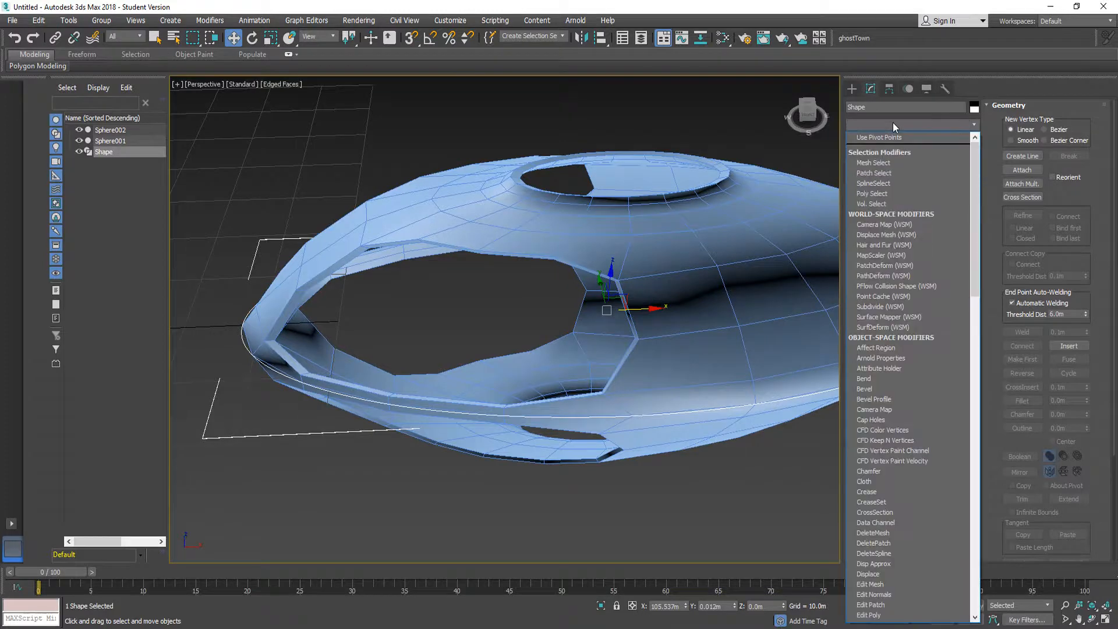
{"action": "type", "text": "f"}
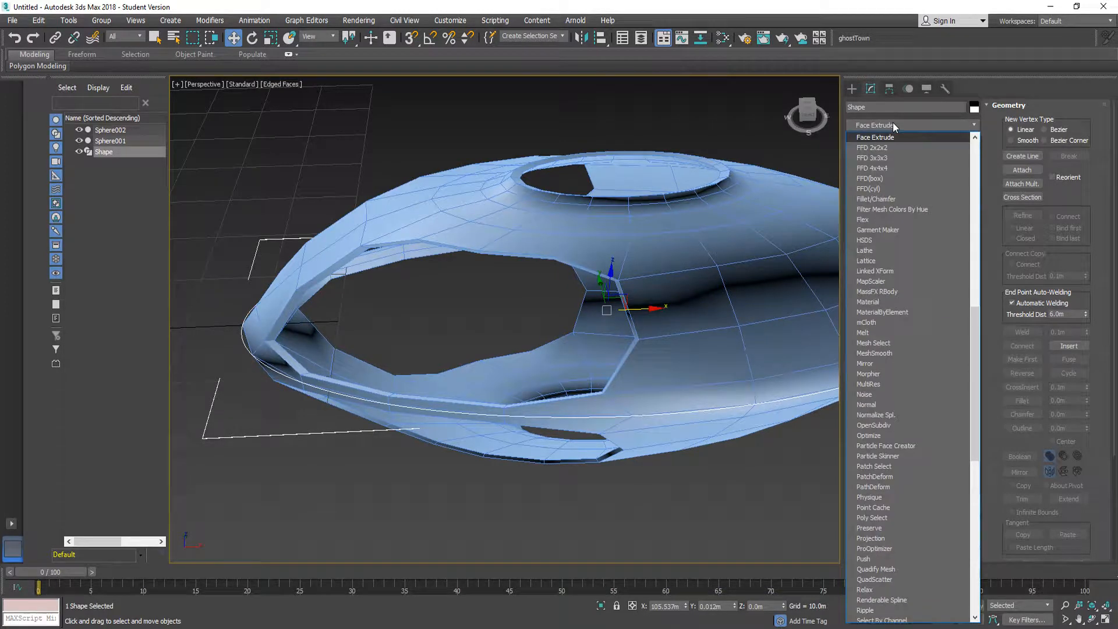
{"action": "key", "text": "Escape"}
{"action": "key", "text": "e"}
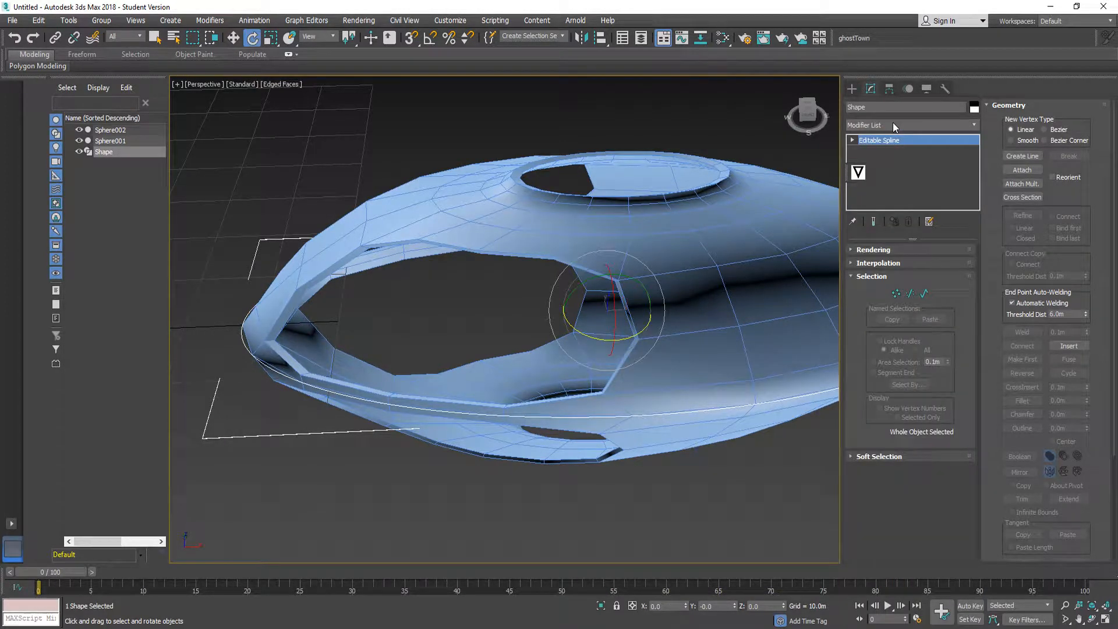
- Add an Extrude modifier to the equator shape with an amount of 0.5 m
{"action": "left_click", "coordinate": [893, 125]}
{"action": "left_click", "coordinate": [892, 124]}
{"action": "left_click", "coordinate": [882, 124]}
{"action": "key", "text": "e"}
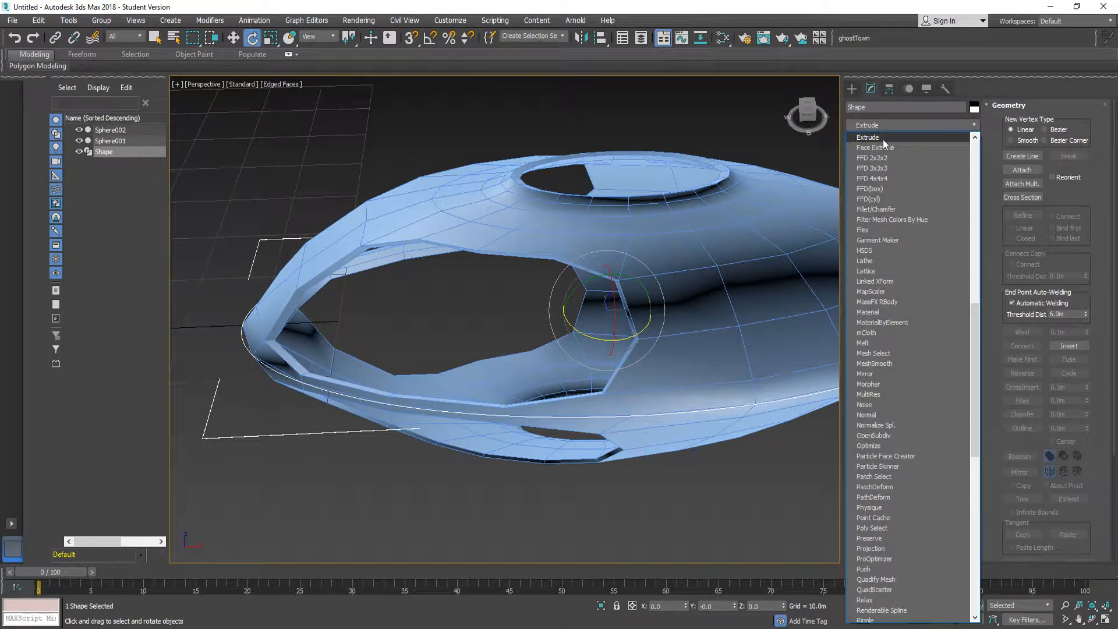
{"action": "left_click", "coordinate": [882, 139]}
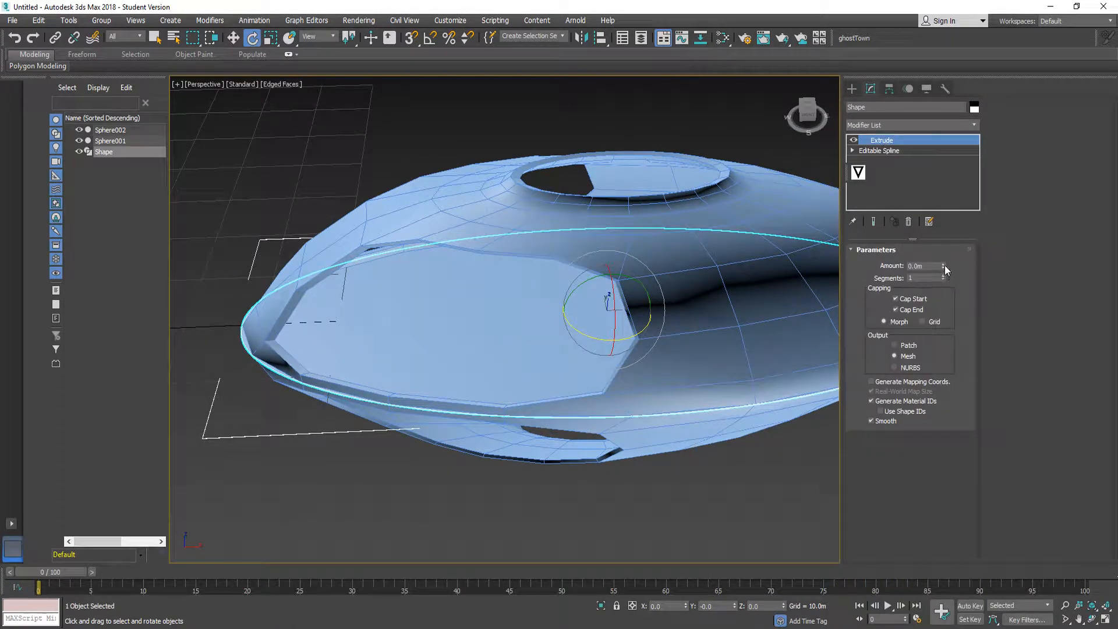
{"action": "left_click", "coordinate": [943, 264]}
{"action": "middle_click_drag", "start_coordinate": [434, 354], "coordinate": [426, 332], "text": "alt"}
- Scale the extruded equator plate down slightly and uniformly so its rim sits within the pod's shell, and deselect it
{"action": "left_click", "coordinate": [270, 38]}
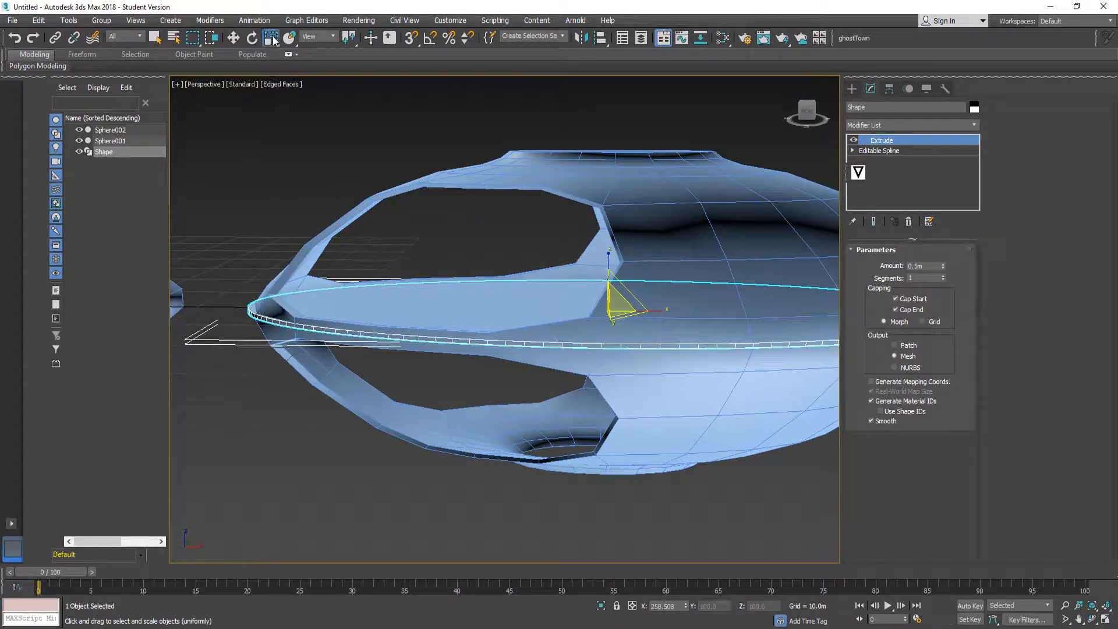
{"action": "middle_click_drag", "start_coordinate": [544, 399], "coordinate": [502, 432], "text": "alt"}
{"action": "left_click_drag", "start_coordinate": [613, 305], "coordinate": [617, 310]}
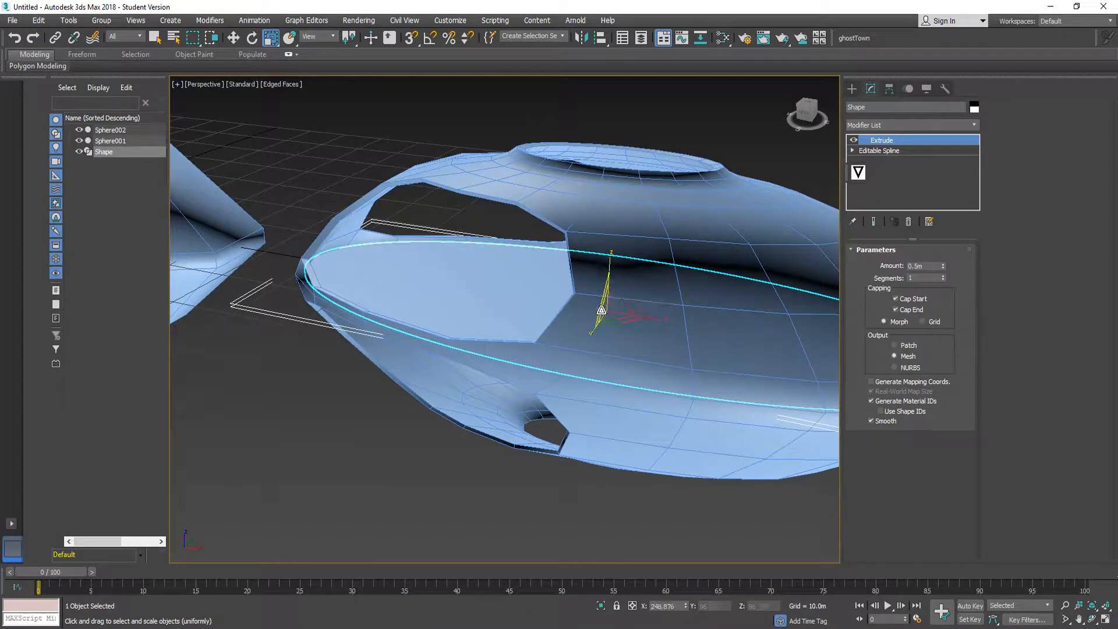
{"action": "left_click", "coordinate": [335, 144]}
{"action": "middle_click_drag", "start_coordinate": [495, 349], "coordinate": [539, 329], "text": "alt"}
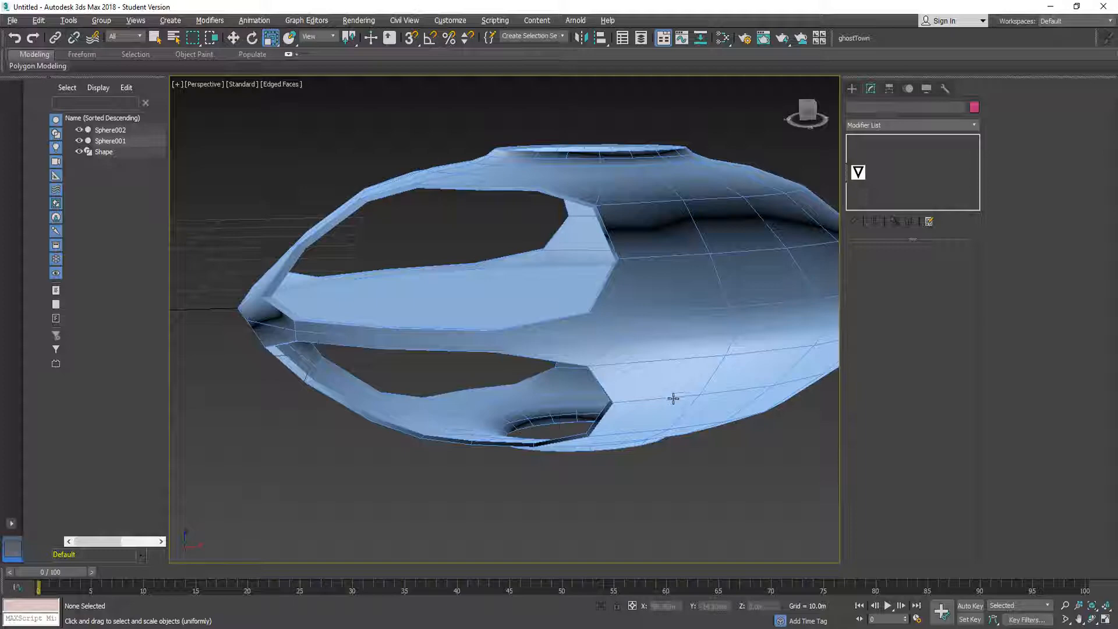
{"action": "middle_click_drag", "start_coordinate": [669, 399], "coordinate": [599, 306], "text": "alt"}
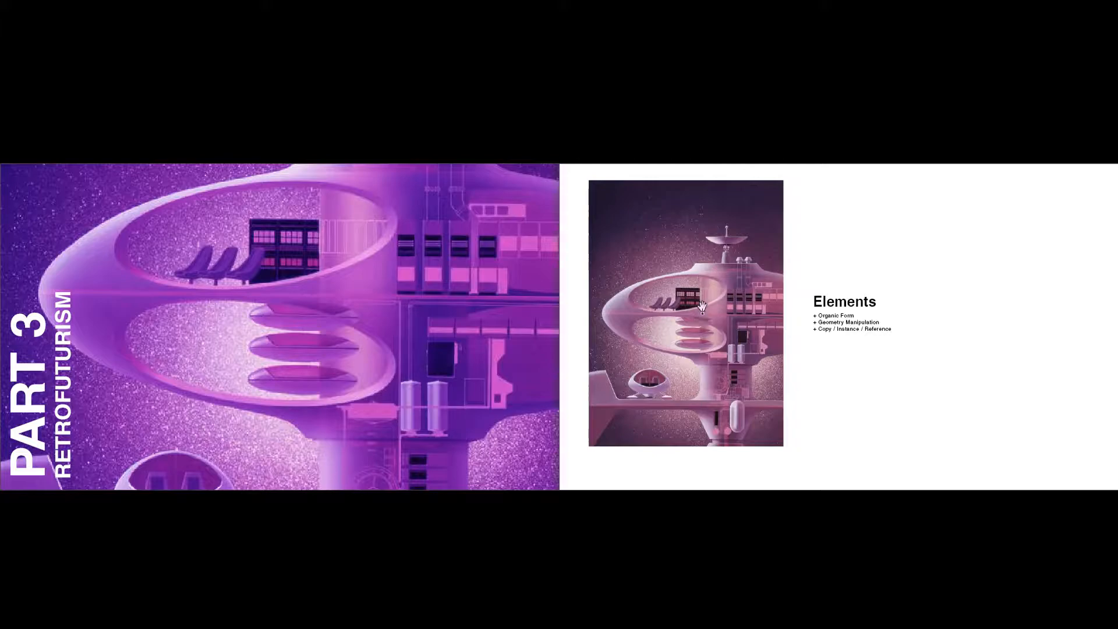
- Select the edge loop around the lower circular opening of the smoothed copy in its top Edit Poly modifier
{"action": "key", "text": "alt+Tab"}
{"action": "middle_click_drag", "start_coordinate": [701, 307], "coordinate": [525, 282], "text": "alt"}
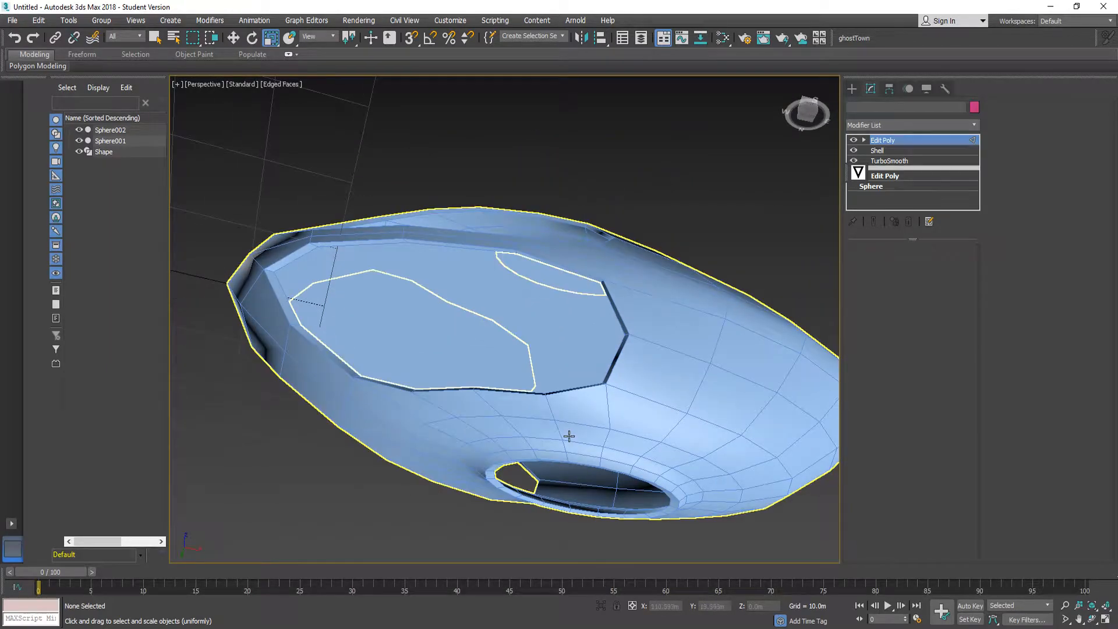
{"action": "left_click", "coordinate": [569, 436]}
{"action": "key", "text": "2"}
{"action": "middle_click_drag", "start_coordinate": [591, 477], "coordinate": [561, 338], "text": "alt"}
{"action": "scroll", "coordinate": [562, 338], "scroll_direction": "up", "scroll_amount": 4}
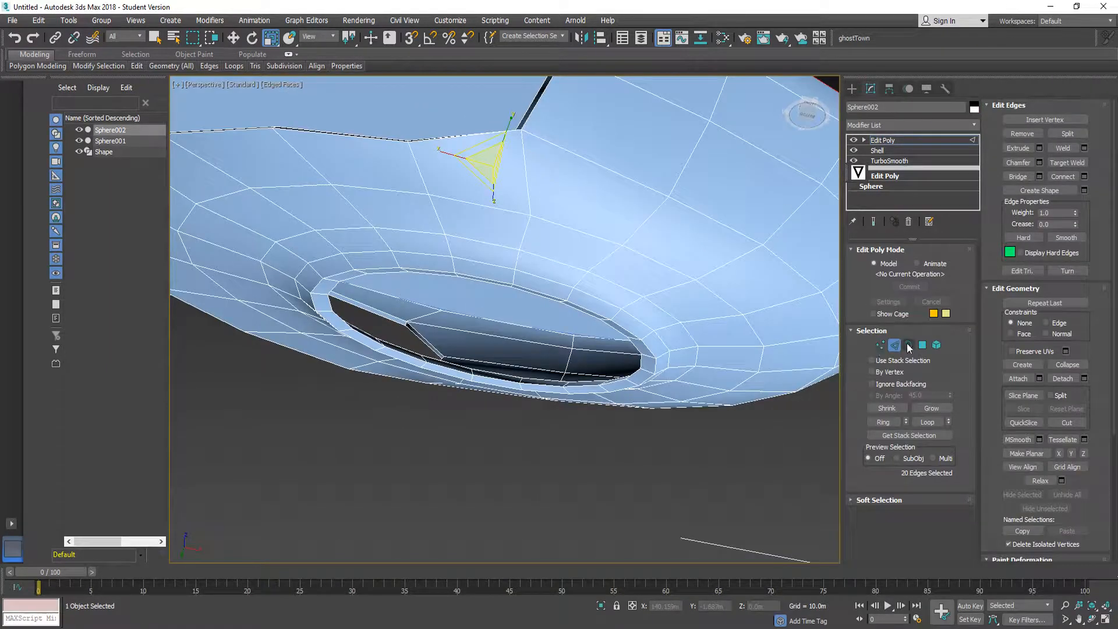
{"action": "left_click", "coordinate": [425, 268]}
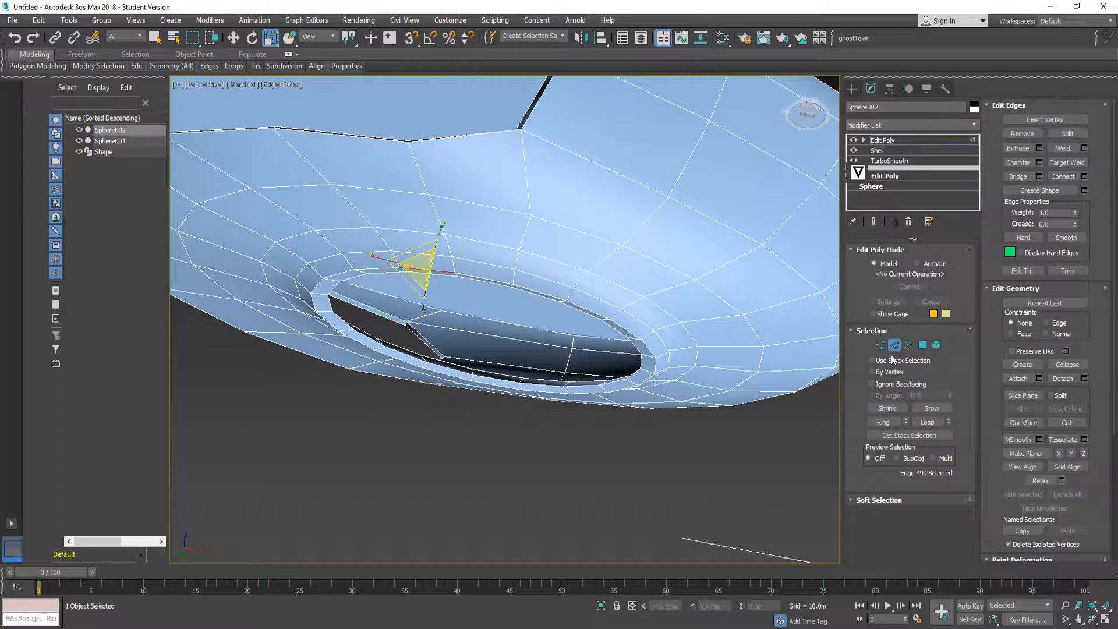
{"action": "left_click", "coordinate": [921, 422]}
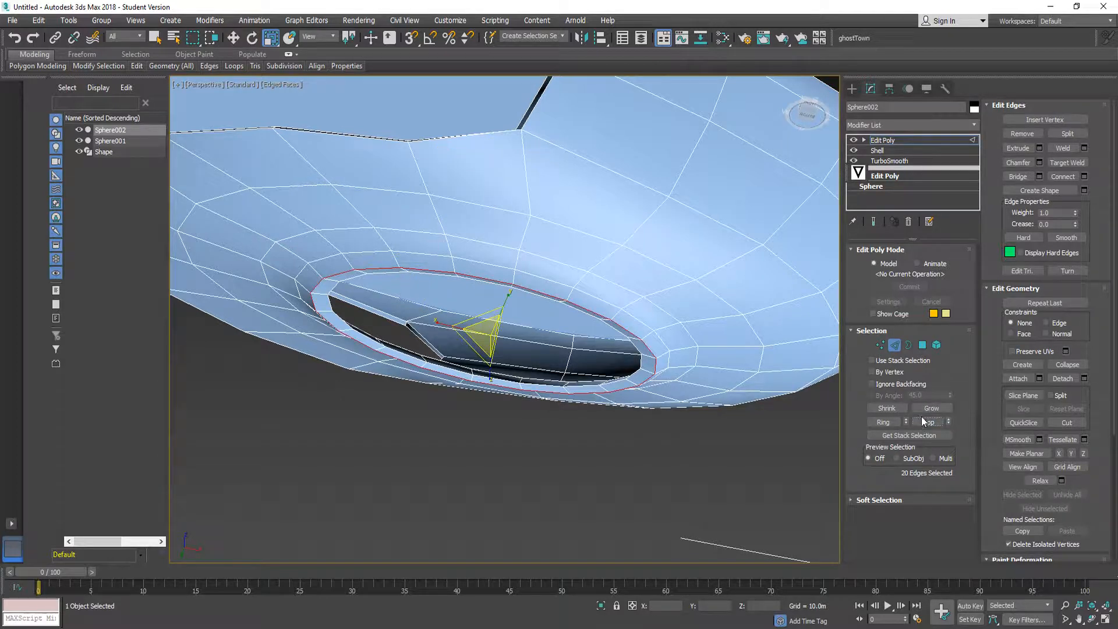
- Create a spline shape from the lower opening's edge loop and select it as a separate object
{"action": "left_click", "coordinate": [1060, 191]}
{"action": "middle_click_drag", "start_coordinate": [767, 268], "coordinate": [434, 297], "text": "alt"}
{"action": "left_click", "coordinate": [105, 153]}
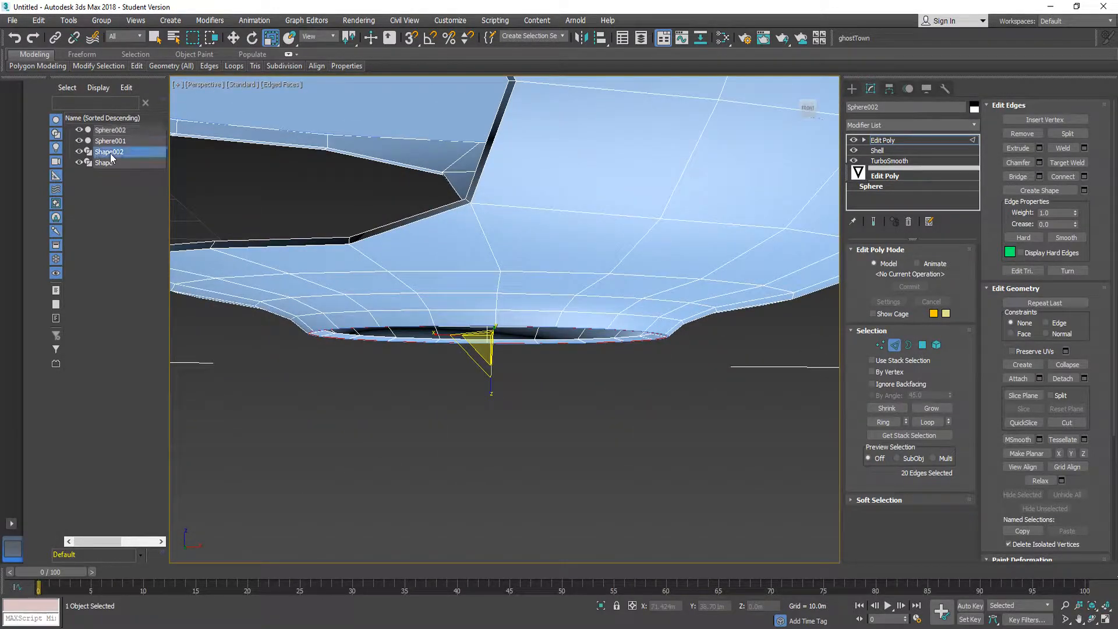
- Add an Extrude modifier to the lower opening's shape and set its amount to 80 m, forming a column
{"action": "left_click", "coordinate": [918, 126]}
{"action": "key", "text": "e"}
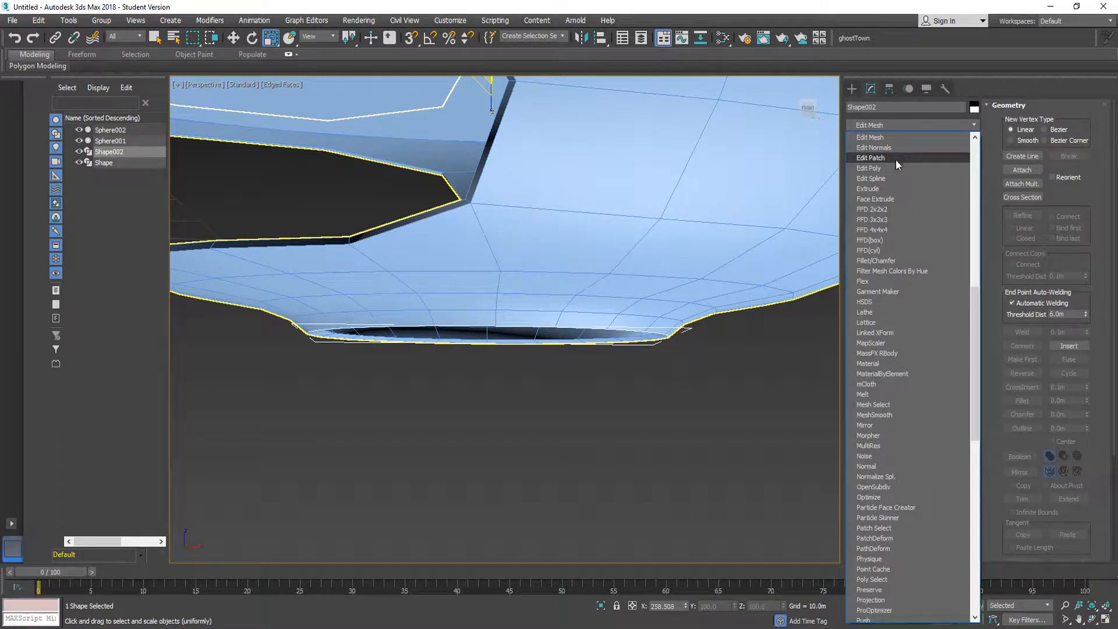
{"action": "left_click", "coordinate": [875, 189]}
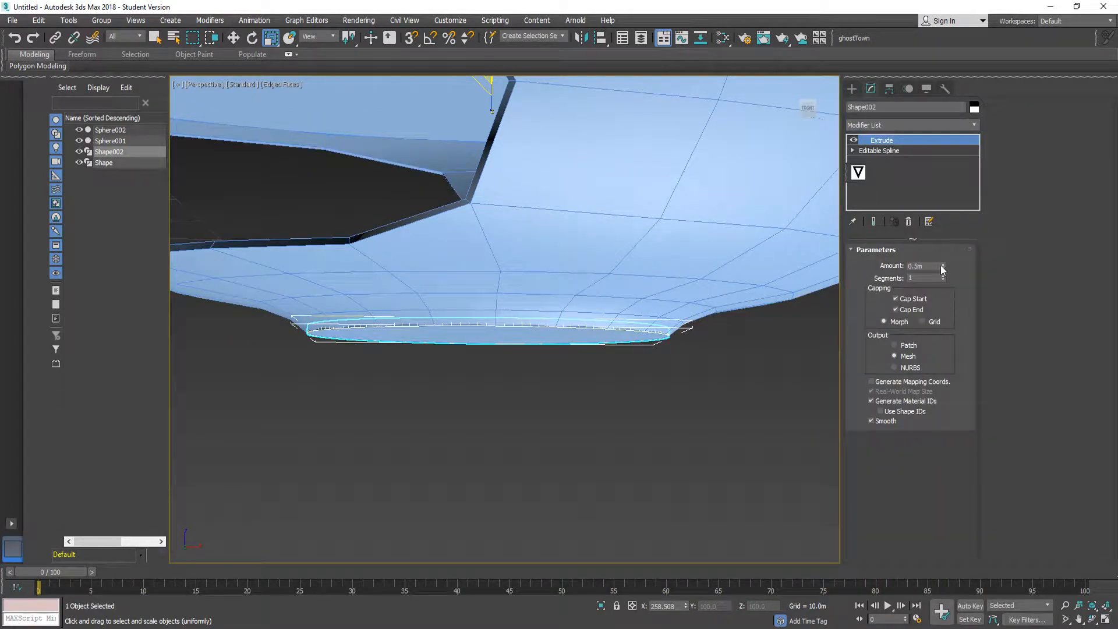
{"action": "left_click_drag", "start_coordinate": [943, 266], "coordinate": [954, 181]}
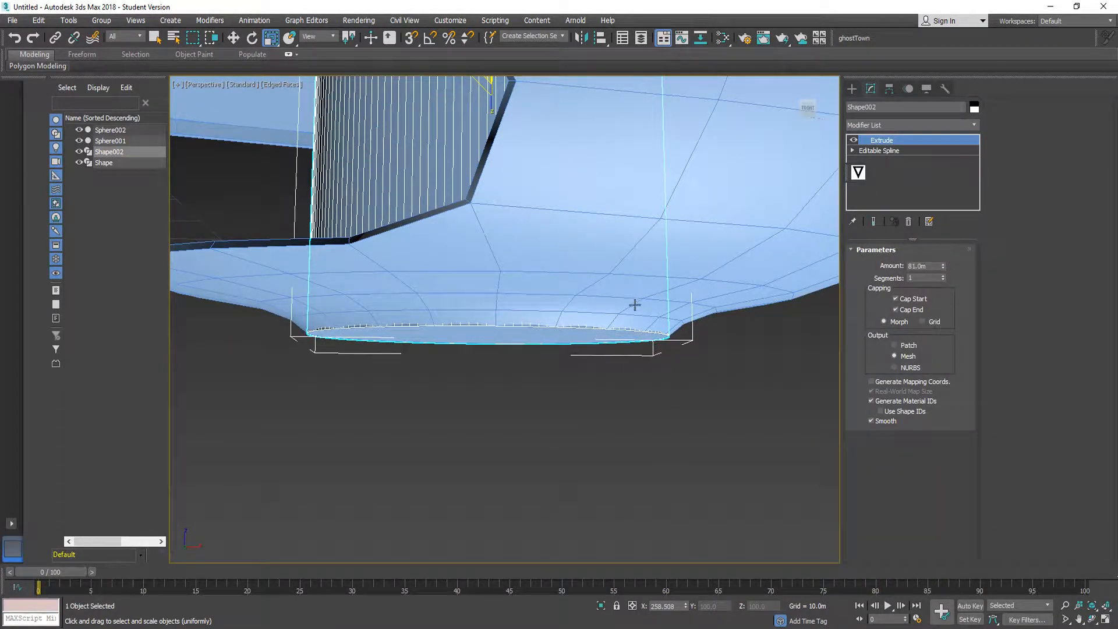
{"action": "scroll", "coordinate": [635, 305], "scroll_direction": "down", "scroll_amount": 10}
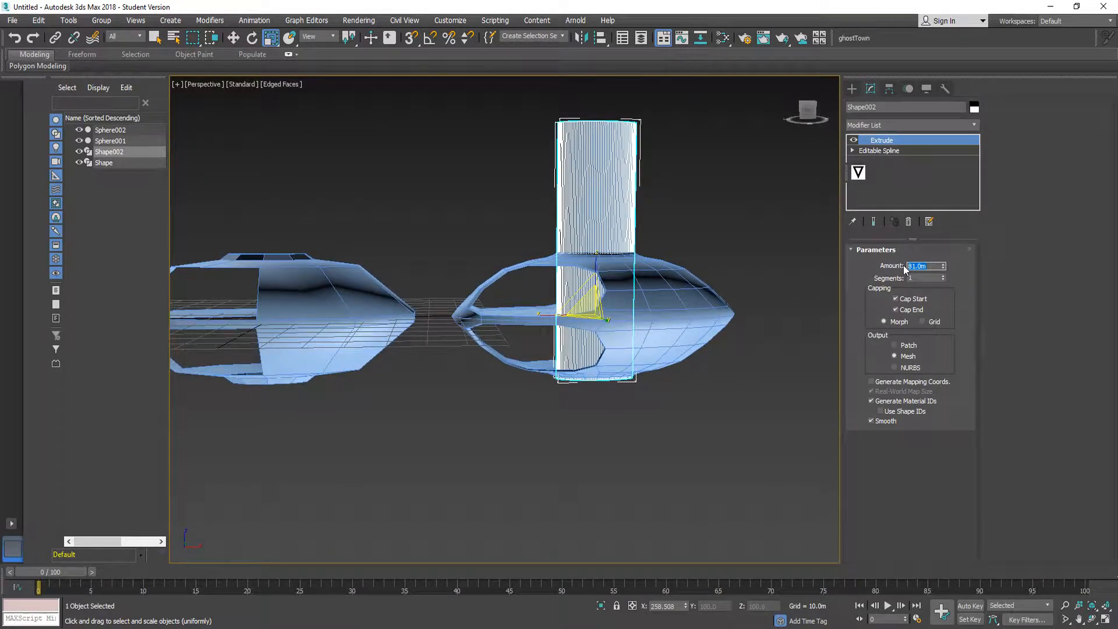
{"action": "type", "text": "80"}
{"action": "key", "text": "Return"}
- Move the column down vertically until its upper end lines up with the pod's upper opening
{"action": "left_click", "coordinate": [233, 38]}
{"action": "left_click_drag", "start_coordinate": [588, 264], "coordinate": [580, 386]}
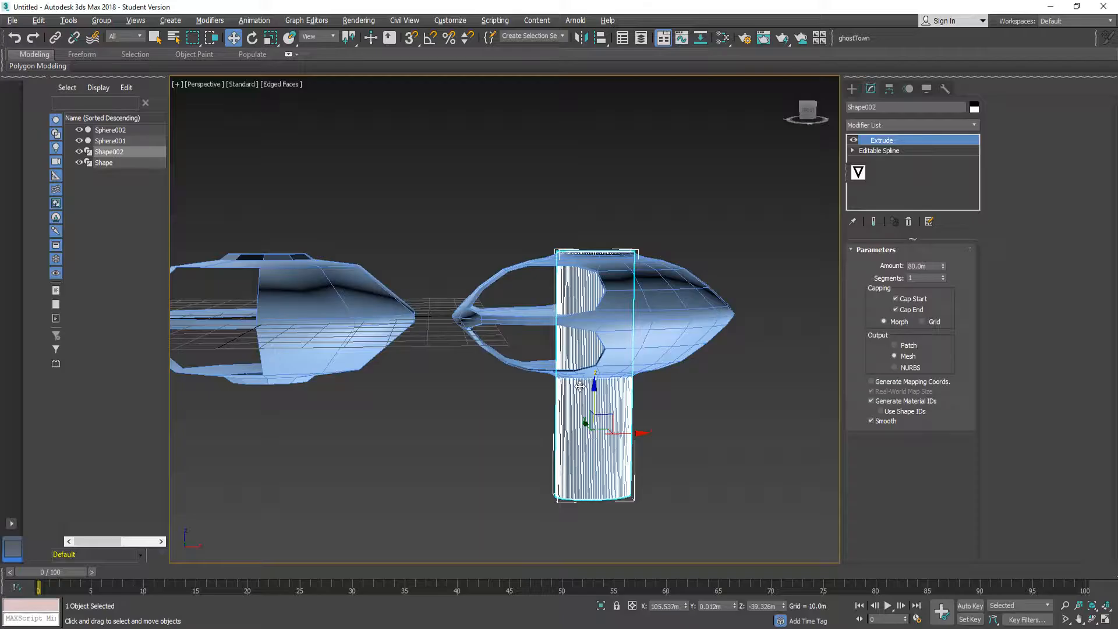
{"action": "left_click_drag", "start_coordinate": [594, 389], "coordinate": [594, 395]}
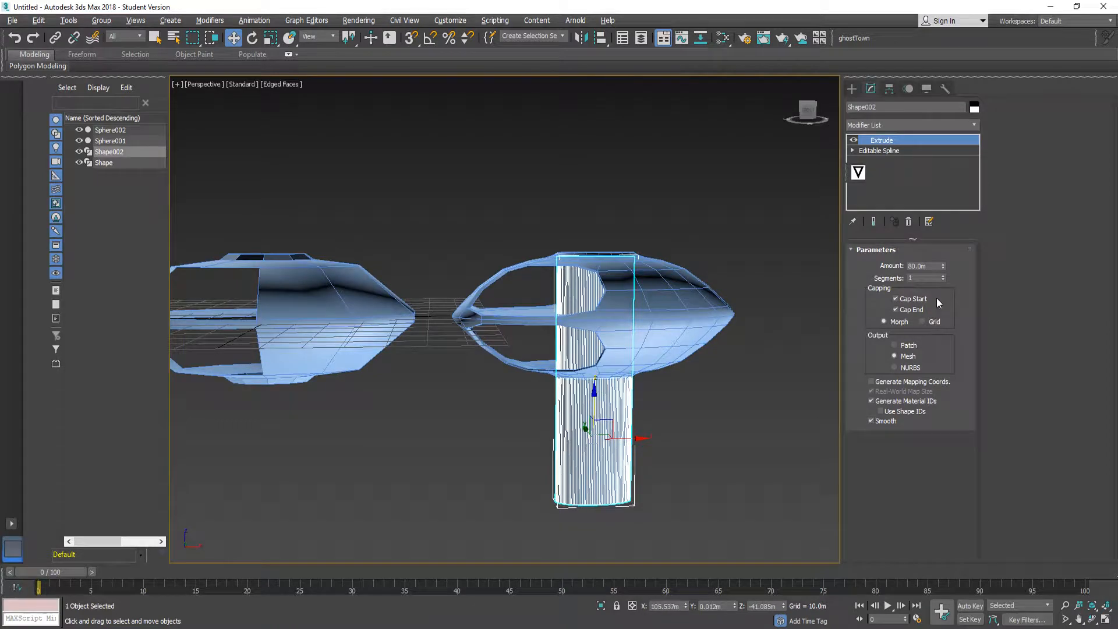
- Raise the column back to the pod's lower opening and set its extrusion amount to 58 m
{"action": "left_click_drag", "start_coordinate": [943, 268], "coordinate": [943, 318]}
{"action": "left_click_drag", "start_coordinate": [597, 391], "coordinate": [595, 276]}
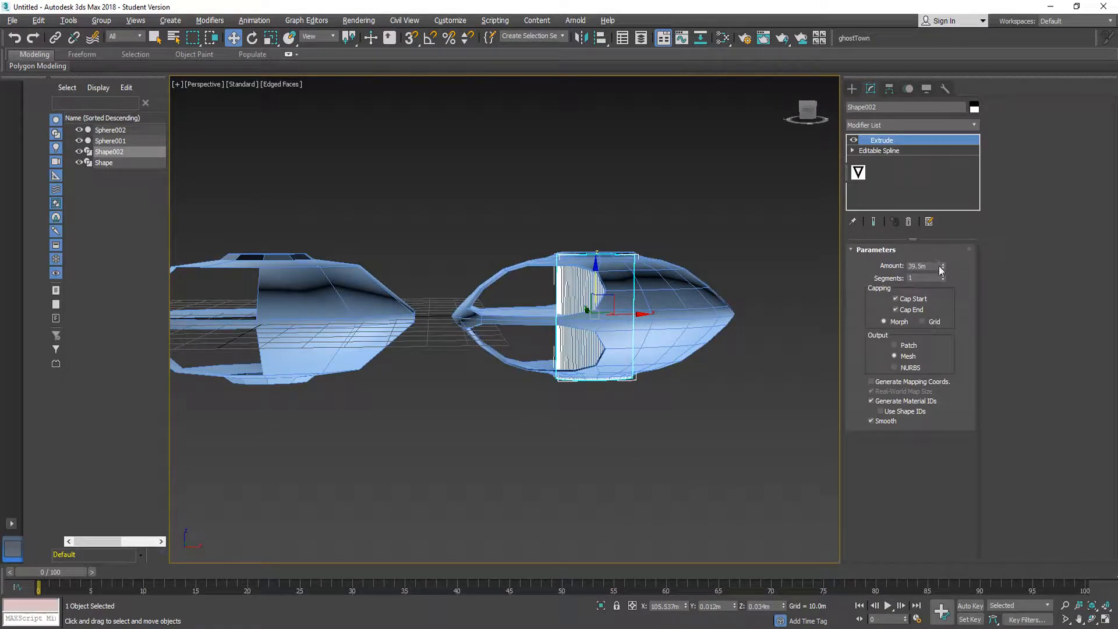
{"action": "left_click_drag", "start_coordinate": [942, 270], "coordinate": [941, 247]}
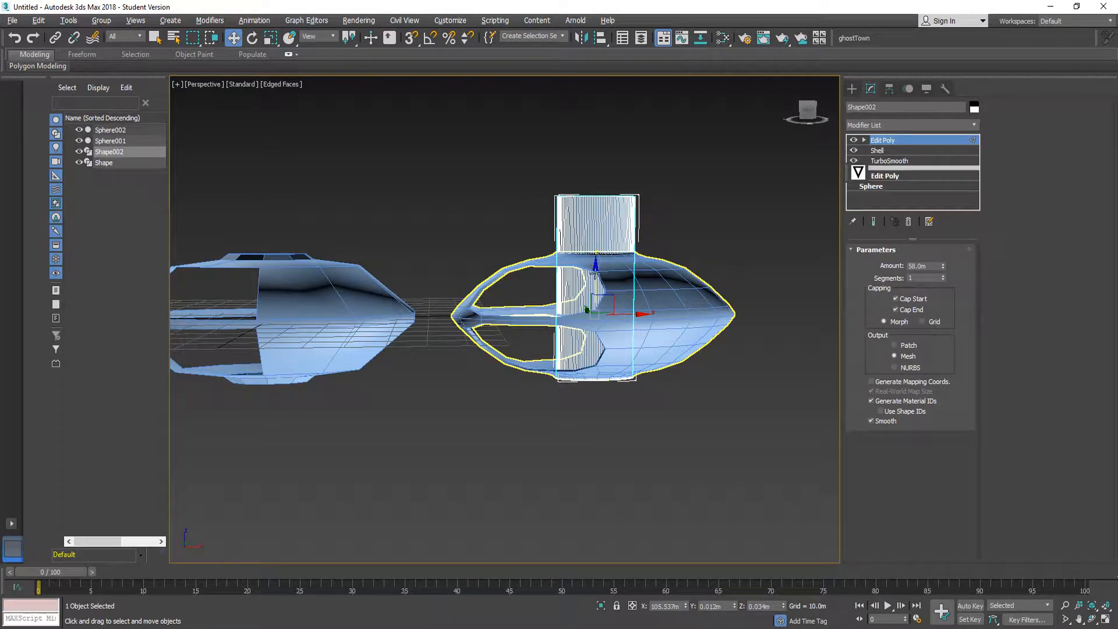
- Leave edge editing on the smoothed copy and select the extruded column
{"action": "left_click", "coordinate": [594, 272]}
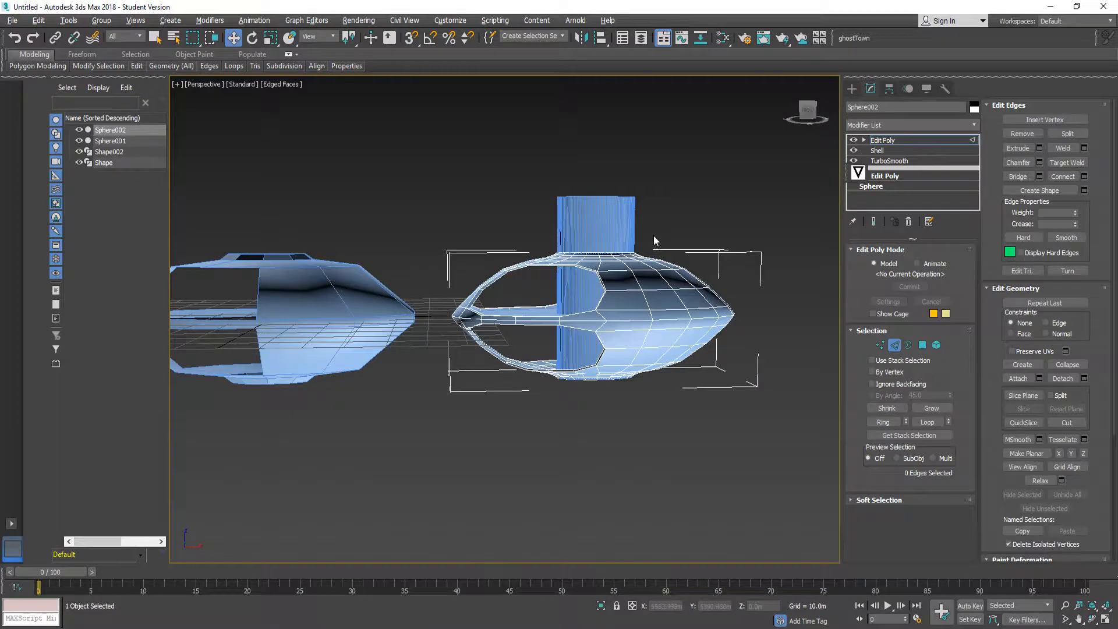
{"action": "scroll", "coordinate": [601, 277], "scroll_direction": "up", "scroll_amount": 5}
{"action": "scroll", "coordinate": [600, 278], "scroll_direction": "down", "scroll_amount": 5}
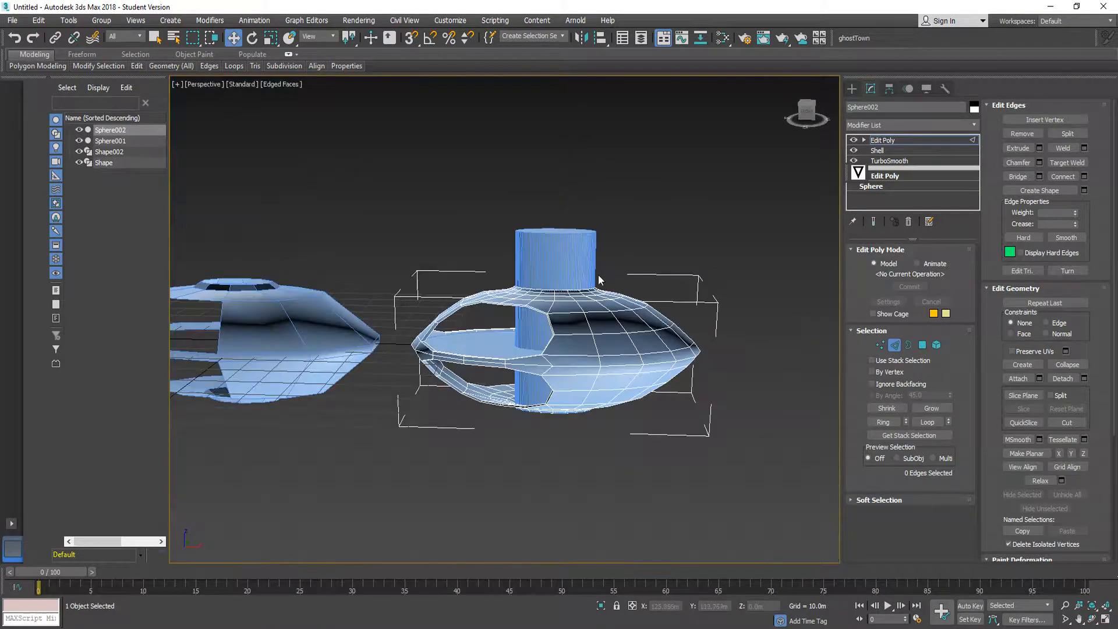
{"action": "left_click", "coordinate": [154, 37]}
{"action": "middle_click_drag", "start_coordinate": [551, 271], "coordinate": [561, 265], "text": "alt"}
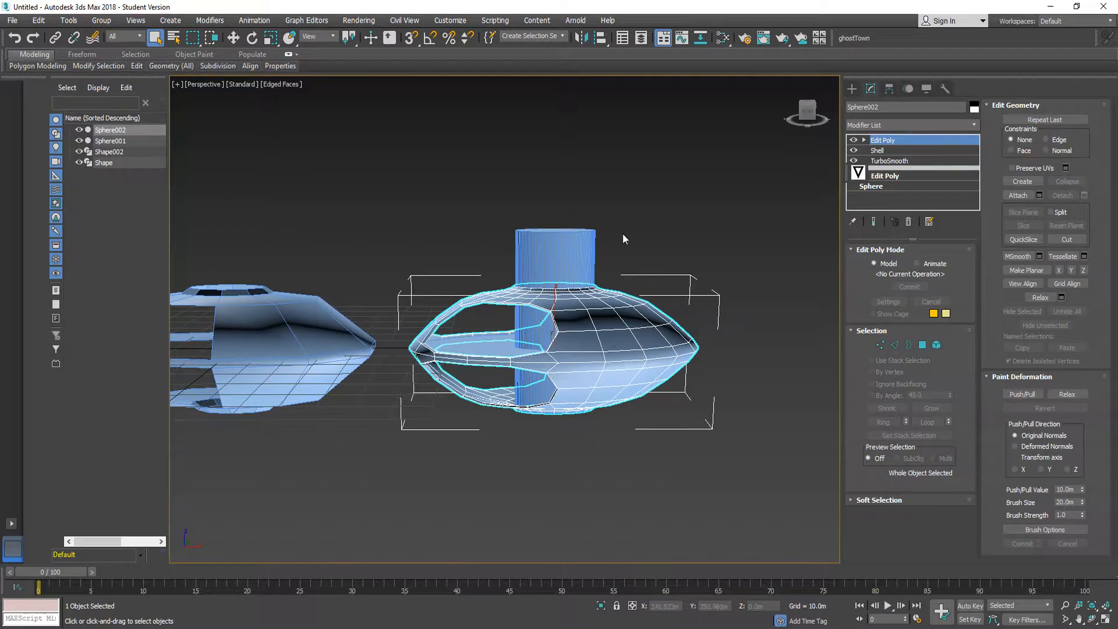
{"action": "left_click", "coordinate": [576, 244]}
{"action": "middle_click_drag", "start_coordinate": [605, 262], "coordinate": [567, 255], "text": "alt"}
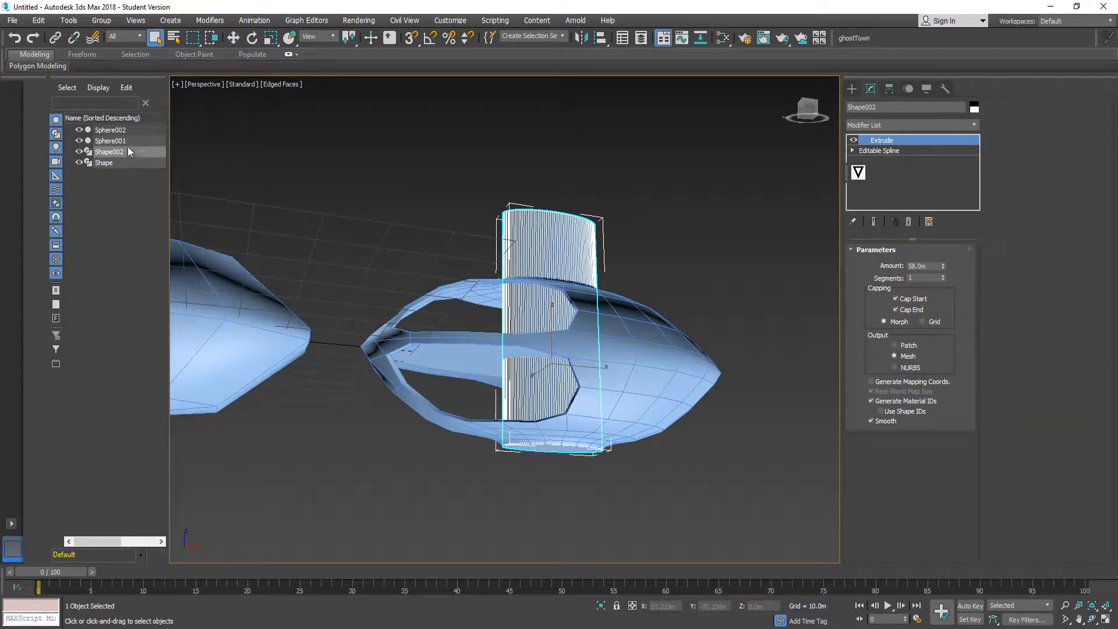
- Change the column's object color to light cyan from the basic palette and deselect it
{"action": "left_click", "coordinate": [974, 108]}
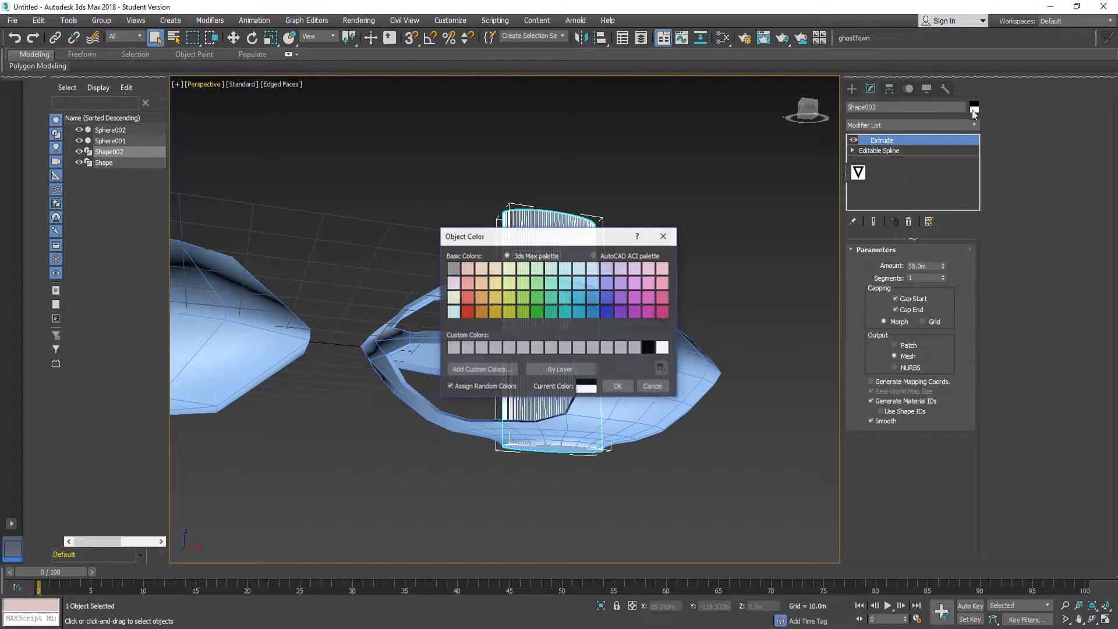
{"action": "left_click", "coordinate": [579, 283]}
{"action": "left_click", "coordinate": [617, 386]}
{"action": "left_click", "coordinate": [682, 245]}
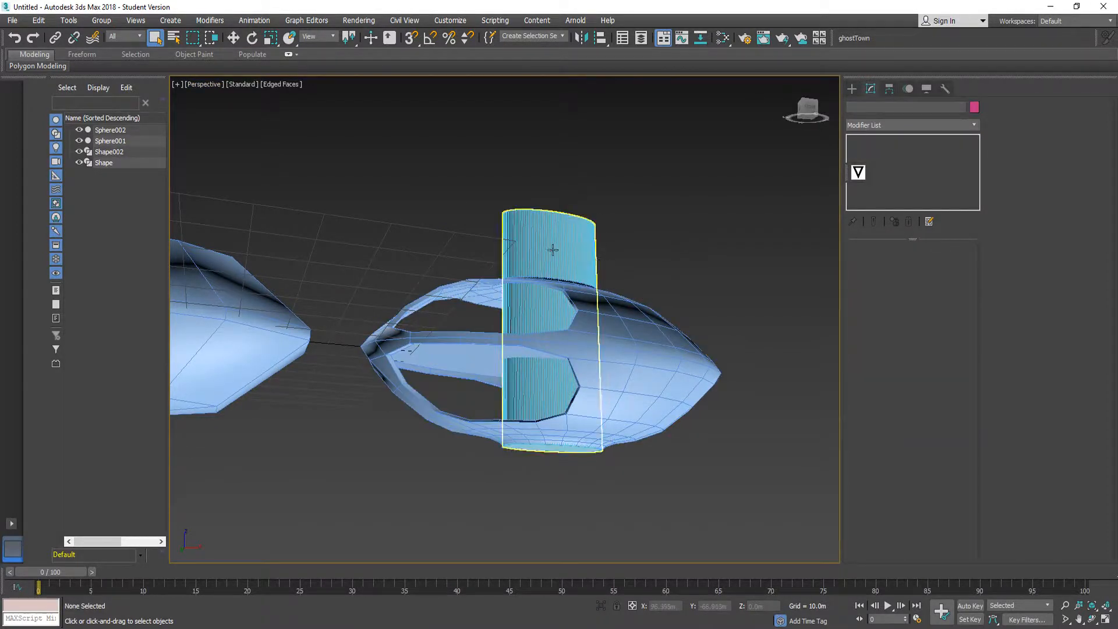
- Move the column down about 18.5 m so it projects beneath the pod and ends at the upper opening
{"action": "left_click", "coordinate": [552, 249]}
{"action": "left_click", "coordinate": [233, 38]}
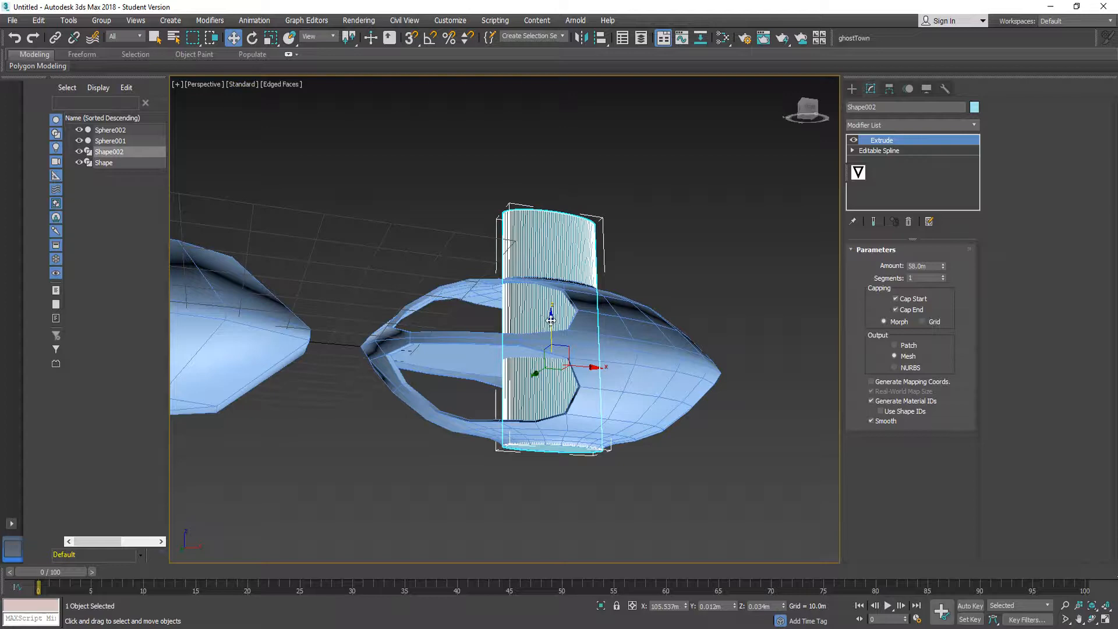
{"action": "left_click_drag", "start_coordinate": [550, 320], "coordinate": [542, 396]}
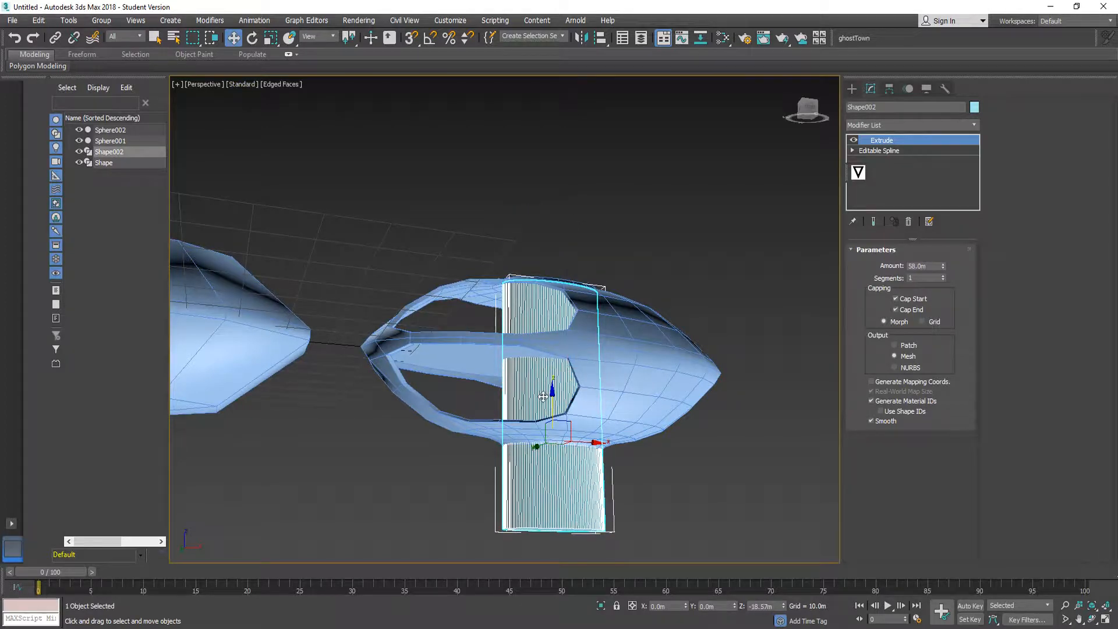
{"action": "left_click", "coordinate": [704, 507]}
{"action": "middle_click_drag", "start_coordinate": [635, 431], "coordinate": [599, 460], "text": "alt"}
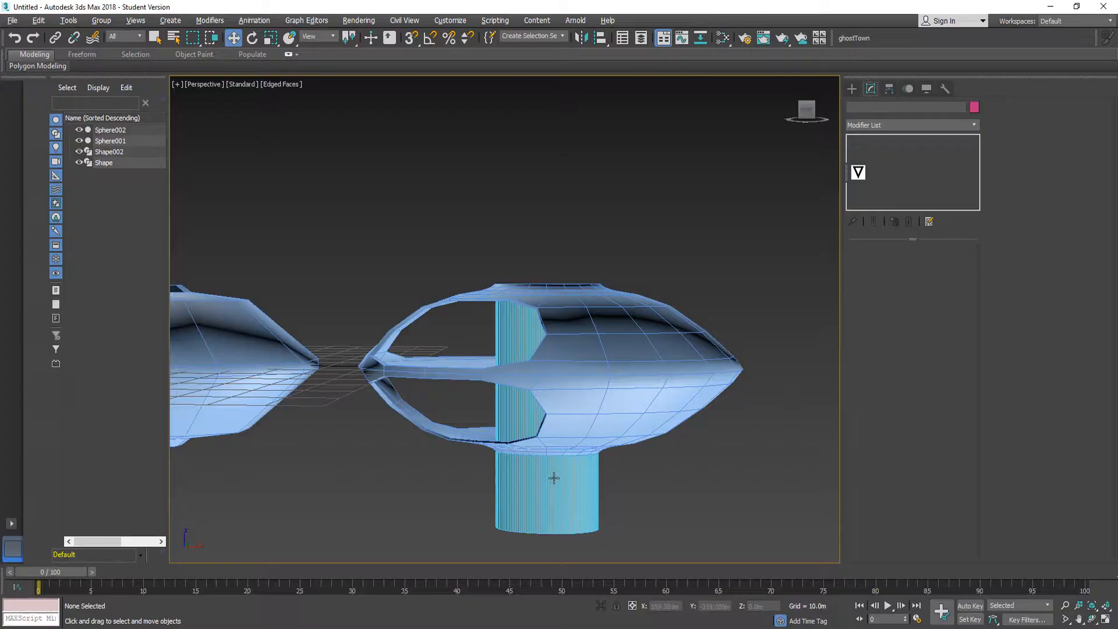
- Select the column and add an Edit Poly modifier above its Extrude
{"action": "scroll", "coordinate": [554, 474], "scroll_direction": "up", "scroll_amount": 3}
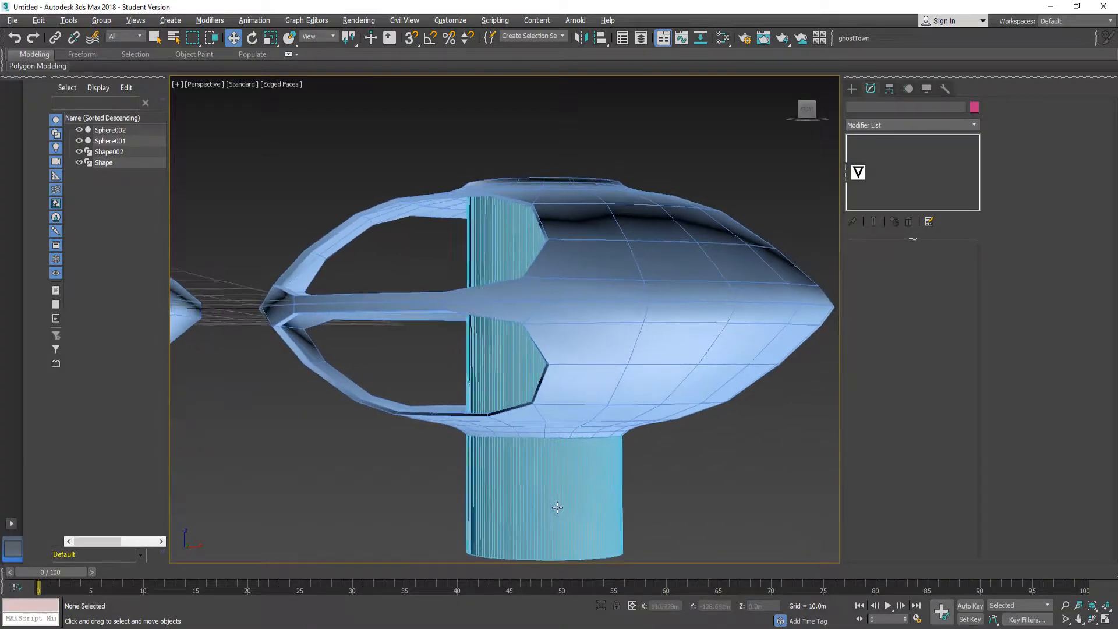
{"action": "middle_click_drag", "start_coordinate": [560, 506], "coordinate": [562, 370]}
{"action": "left_click", "coordinate": [534, 399]}
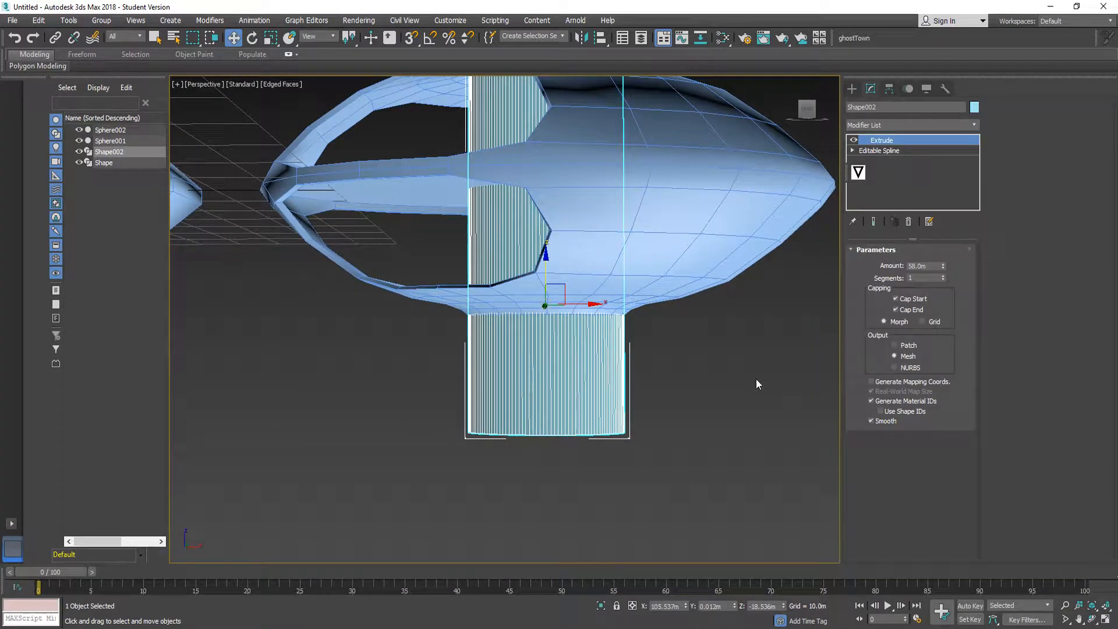
{"action": "left_click", "coordinate": [889, 122]}
{"action": "key", "text": "e"}
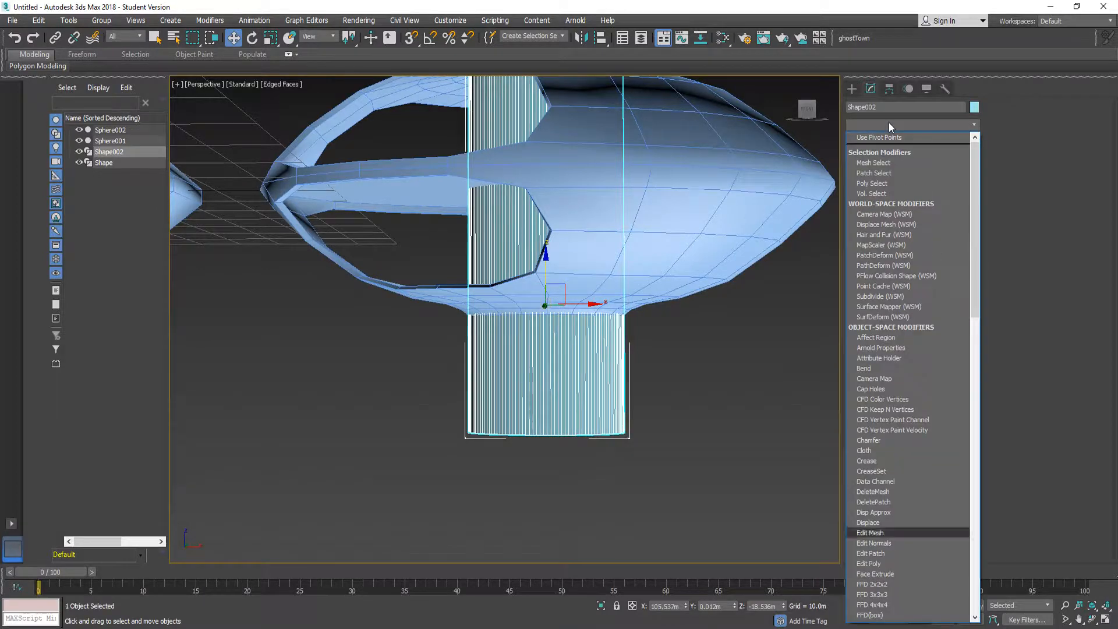
{"action": "left_click", "coordinate": [876, 168]}
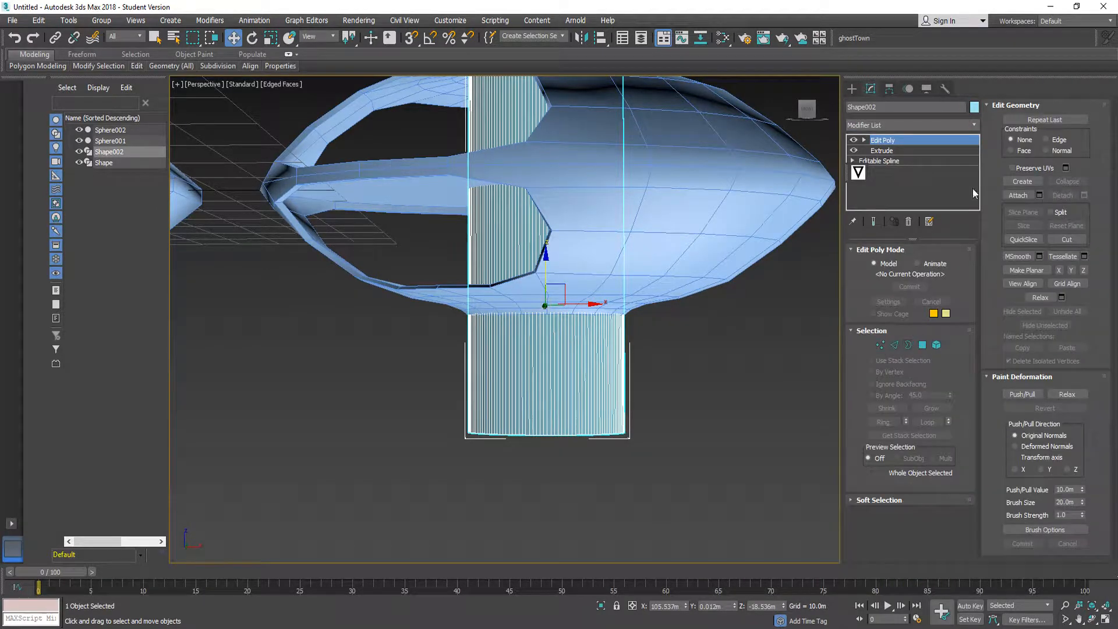
- Select the full ring of vertical edges around the column at edge level
{"action": "left_click", "coordinate": [893, 346]}
{"action": "left_click", "coordinate": [569, 370]}
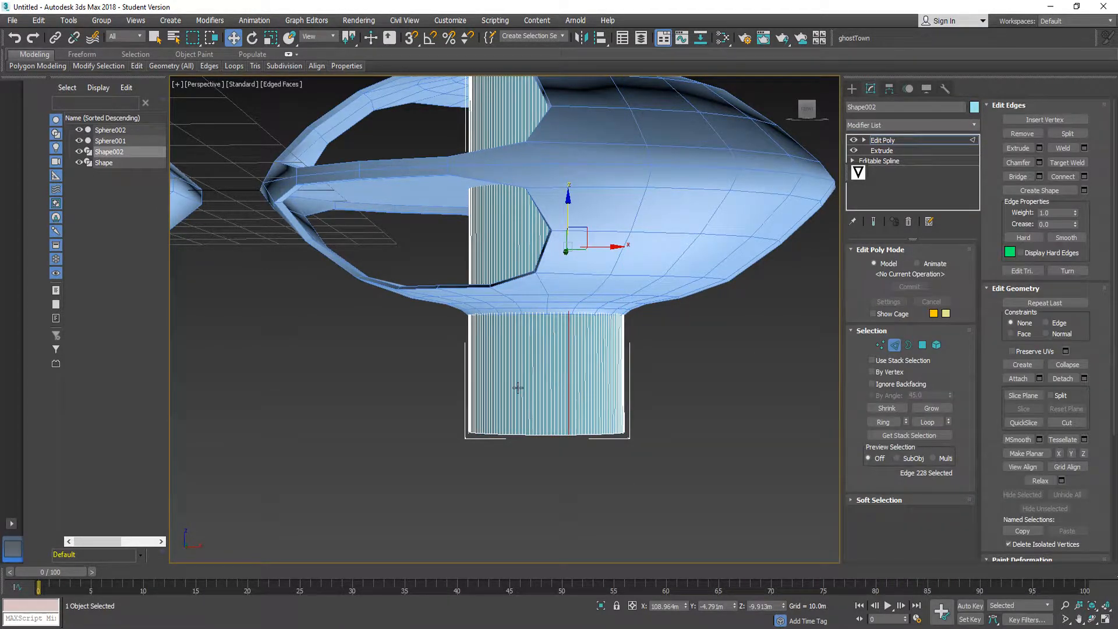
{"action": "scroll", "coordinate": [518, 387], "scroll_direction": "up", "scroll_amount": 2}
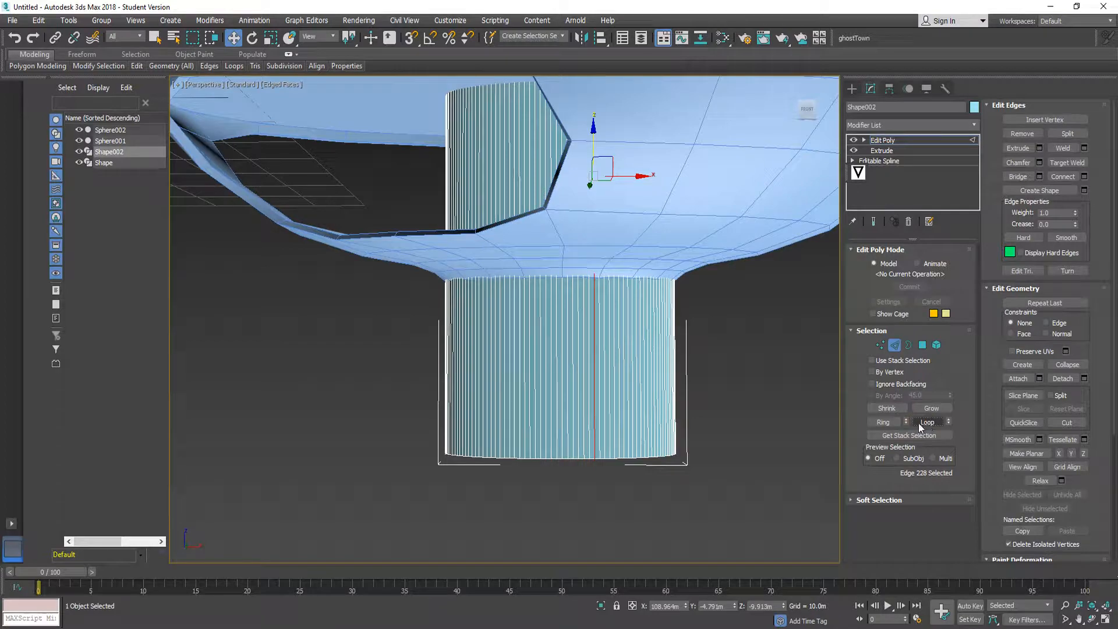
{"action": "left_click", "coordinate": [894, 425]}
{"action": "middle_click_drag", "start_coordinate": [523, 355], "coordinate": [470, 251], "text": "alt"}
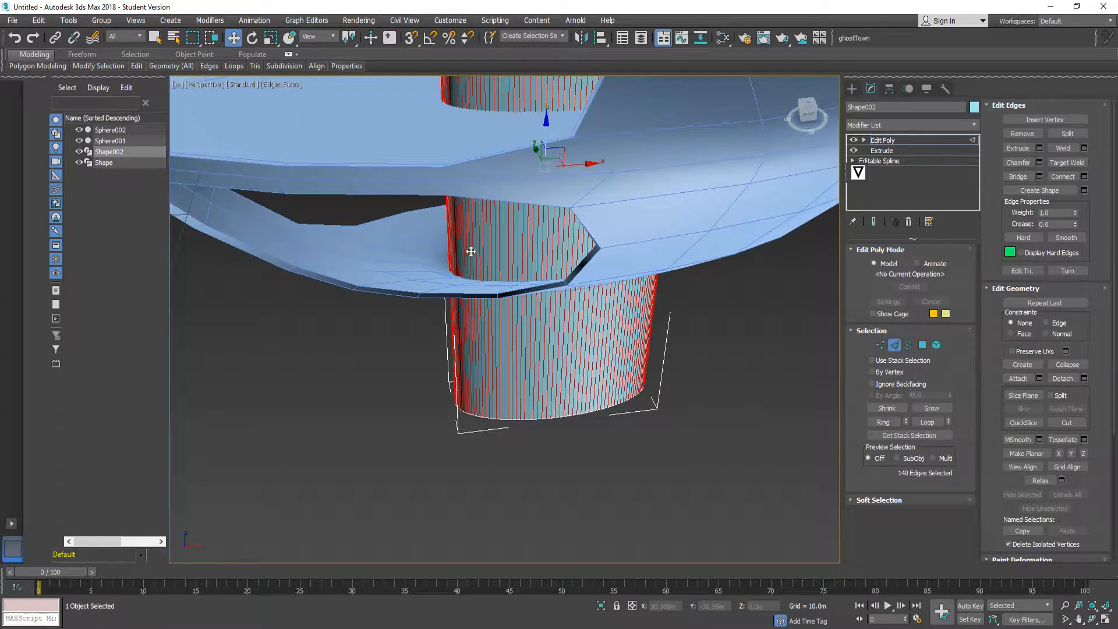
- Connect the column's vertical edges with a new edge loop and move it down near the base, to Z about -37.4 m
{"action": "left_click", "coordinate": [1061, 180]}
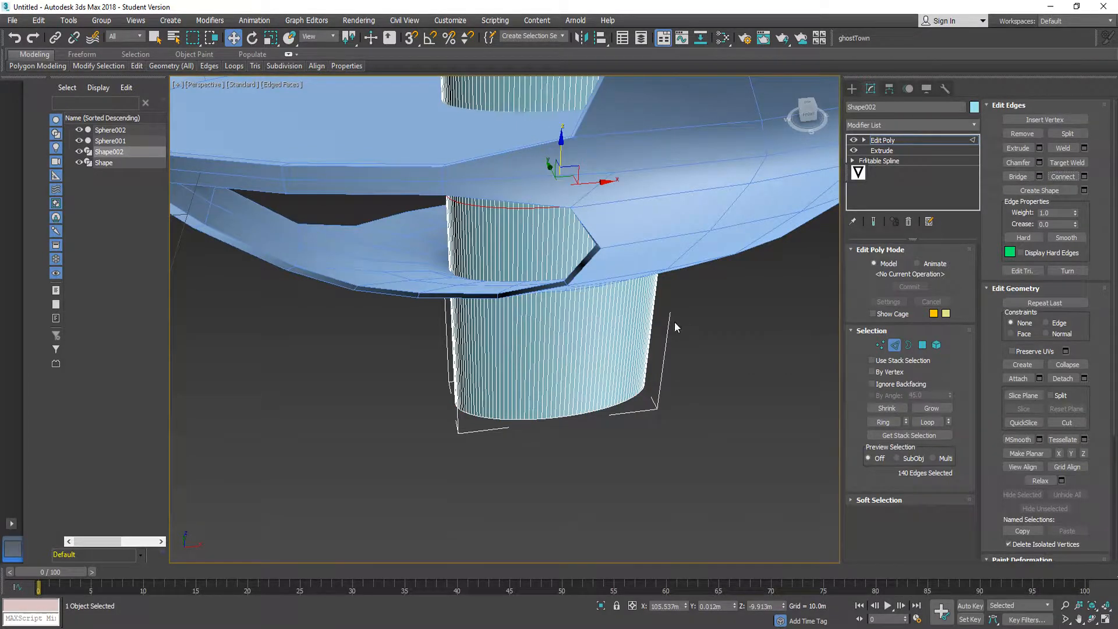
{"action": "middle_click_drag", "start_coordinate": [675, 323], "coordinate": [658, 273], "text": "alt"}
{"action": "left_click_drag", "start_coordinate": [558, 150], "coordinate": [541, 374]}
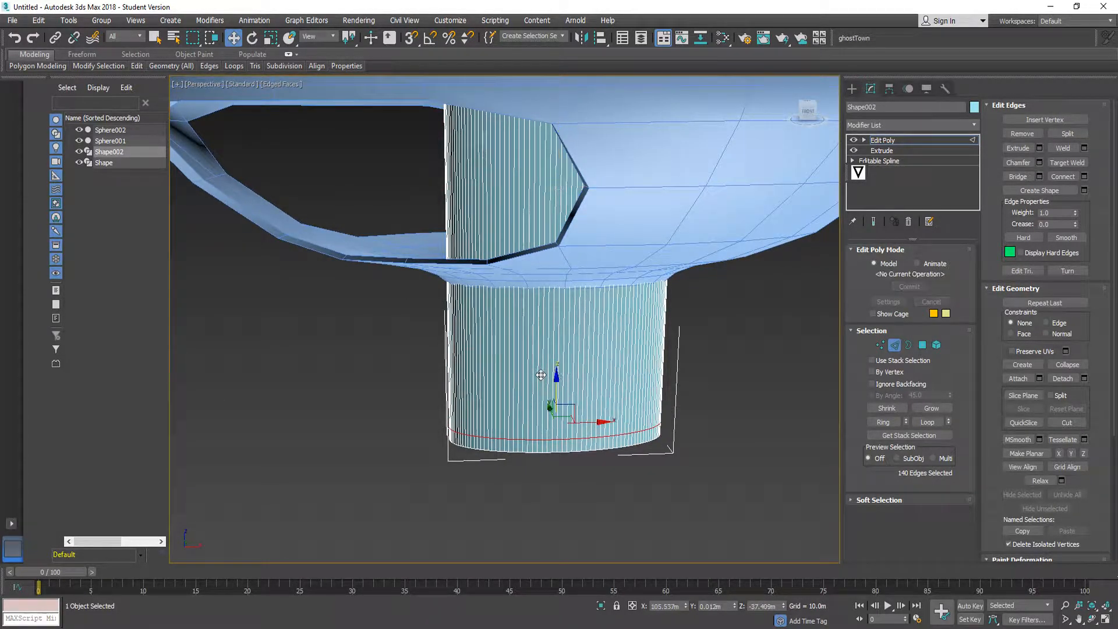
{"action": "middle_click_drag", "start_coordinate": [648, 420], "coordinate": [669, 350], "text": "alt"}
- Delete the bottom and top cap polygons of the column
{"action": "left_click", "coordinate": [922, 345]}
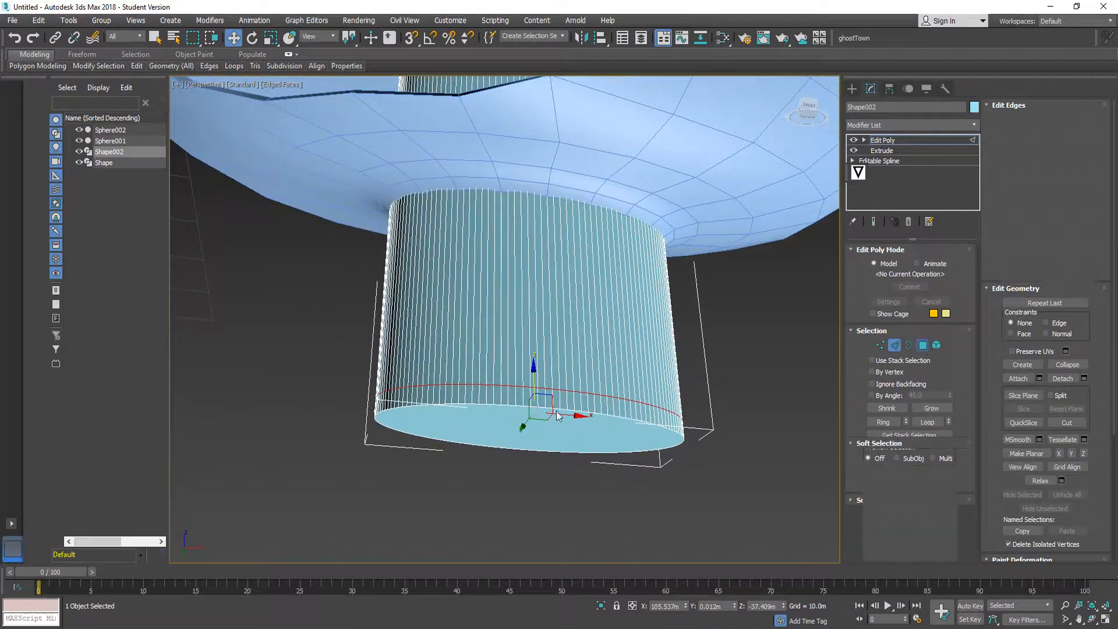
{"action": "left_click", "coordinate": [540, 437]}
{"action": "key", "text": "Delete"}
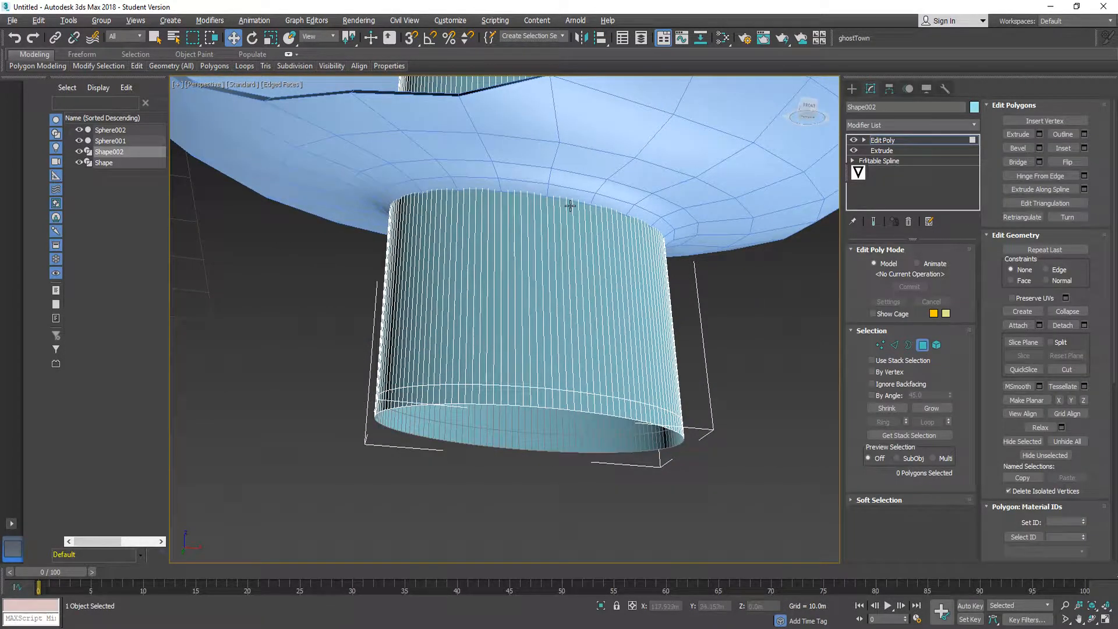
{"action": "middle_click_drag", "start_coordinate": [570, 205], "coordinate": [532, 236], "text": "alt"}
{"action": "left_click", "coordinate": [520, 116]}
{"action": "scroll", "coordinate": [520, 116], "scroll_direction": "down", "scroll_amount": 5}
{"action": "key", "text": "Delete"}
- Select the column's bottom edge loop and scale it up to about 112% to flare the base, then deselect it
{"action": "scroll", "coordinate": [531, 237], "scroll_direction": "up", "scroll_amount": 5}
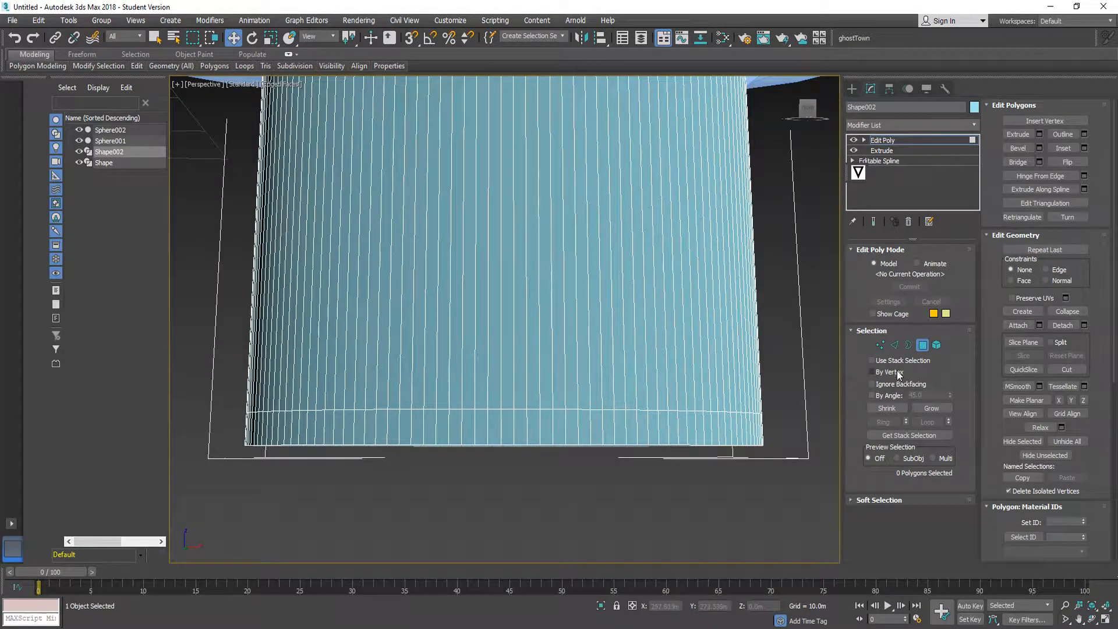
{"action": "left_click", "coordinate": [894, 344]}
{"action": "left_click", "coordinate": [521, 444]}
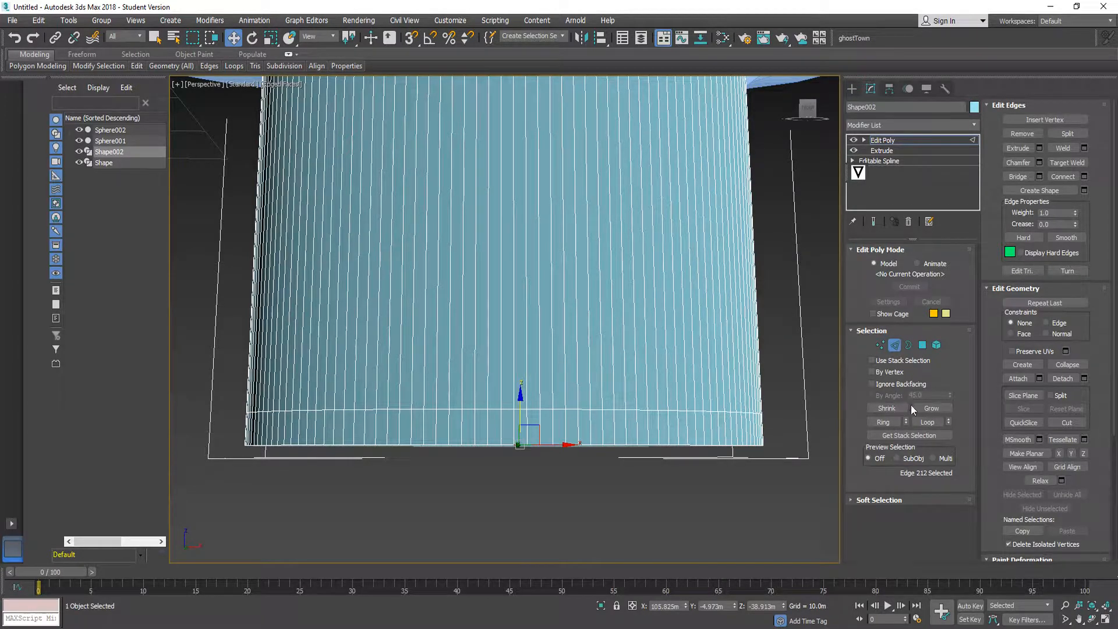
{"action": "middle_click_drag", "start_coordinate": [603, 428], "coordinate": [583, 467], "text": "alt"}
{"action": "left_click", "coordinate": [920, 422]}
{"action": "scroll", "coordinate": [491, 375], "scroll_direction": "down", "scroll_amount": 5}
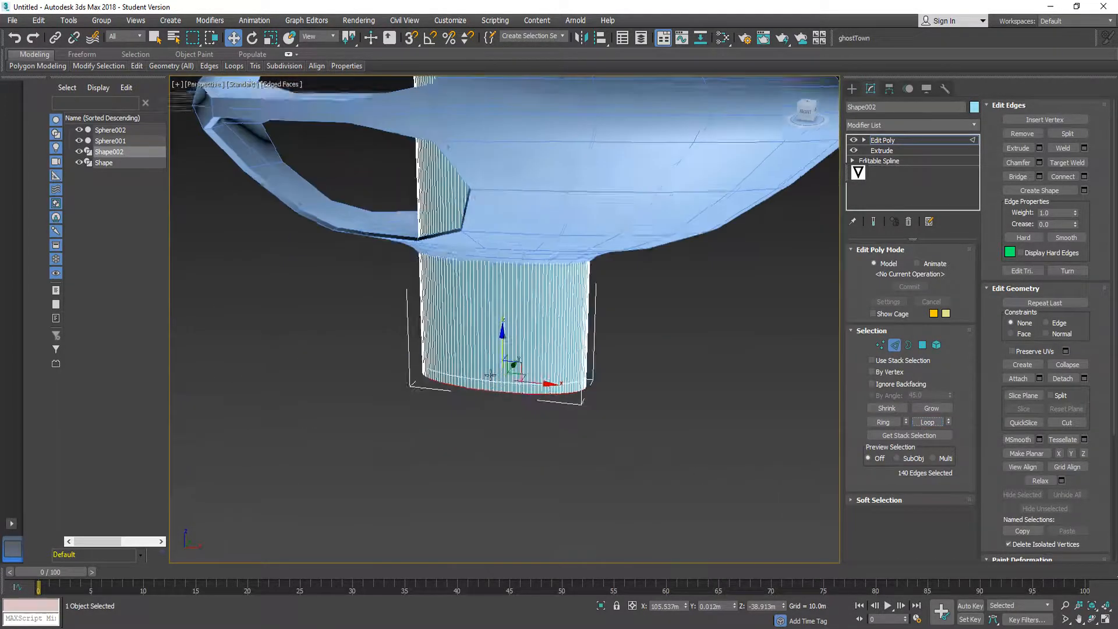
{"action": "middle_click_drag", "start_coordinate": [490, 375], "coordinate": [524, 373], "text": "alt"}
{"action": "left_click", "coordinate": [271, 38]}
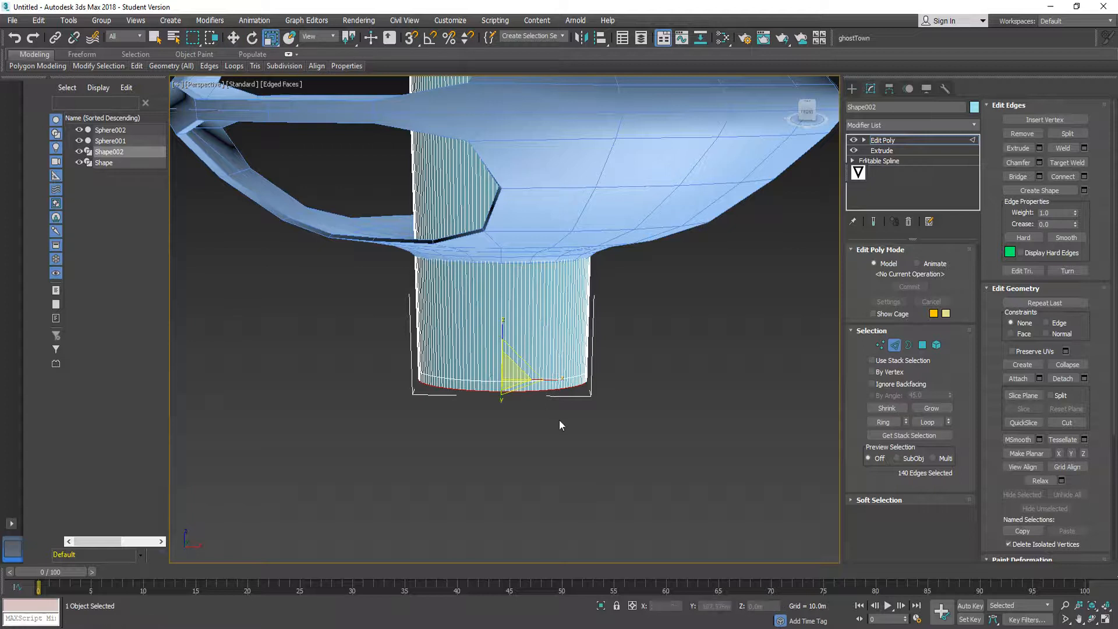
{"action": "left_click_drag", "start_coordinate": [527, 378], "coordinate": [519, 369]}
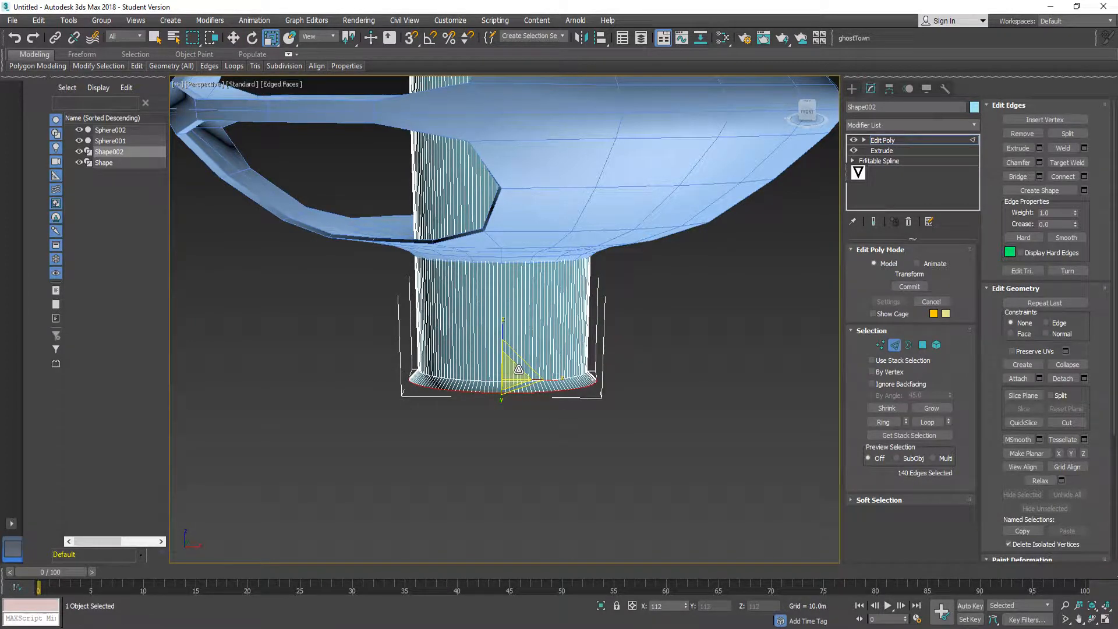
{"action": "left_click", "coordinate": [682, 327]}
{"action": "middle_click_drag", "start_coordinate": [683, 327], "coordinate": [594, 334], "text": "alt"}
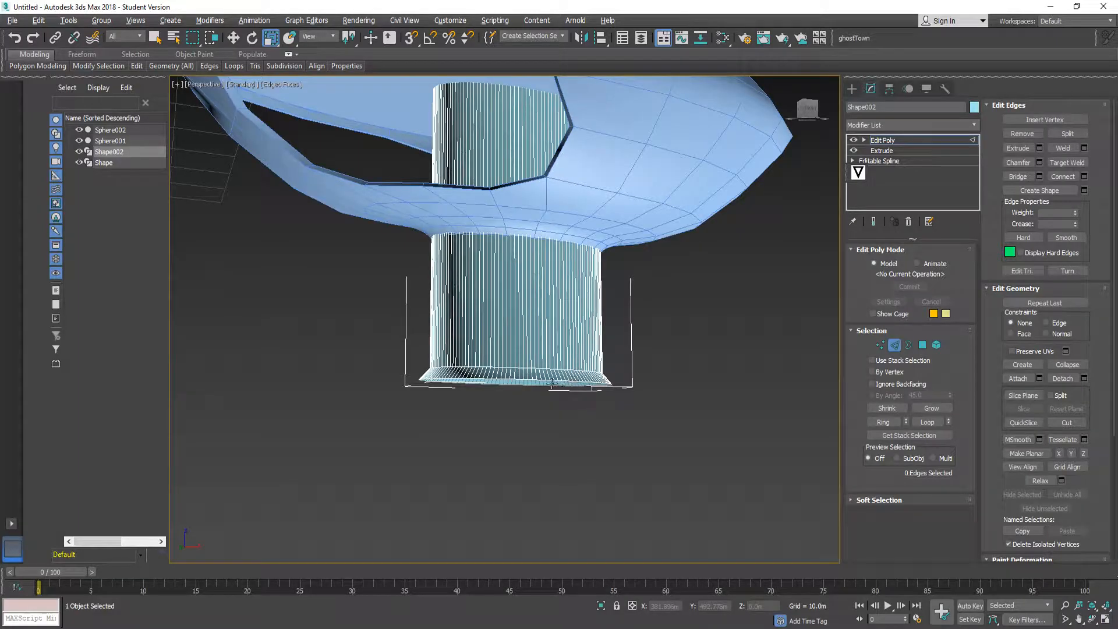
- Select the edge loop above the flared rim and raise it to Z about -36.15 m
{"action": "scroll", "coordinate": [552, 382], "scroll_direction": "up", "scroll_amount": 5}
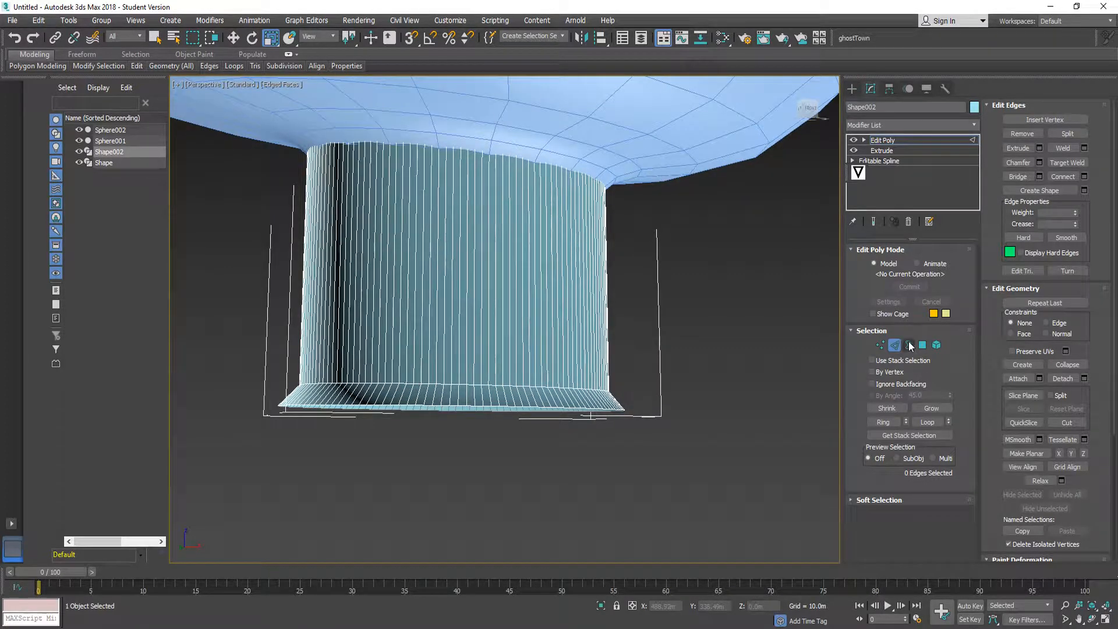
{"action": "scroll", "coordinate": [516, 388], "scroll_direction": "up", "scroll_amount": 3}
{"action": "left_click", "coordinate": [511, 384]}
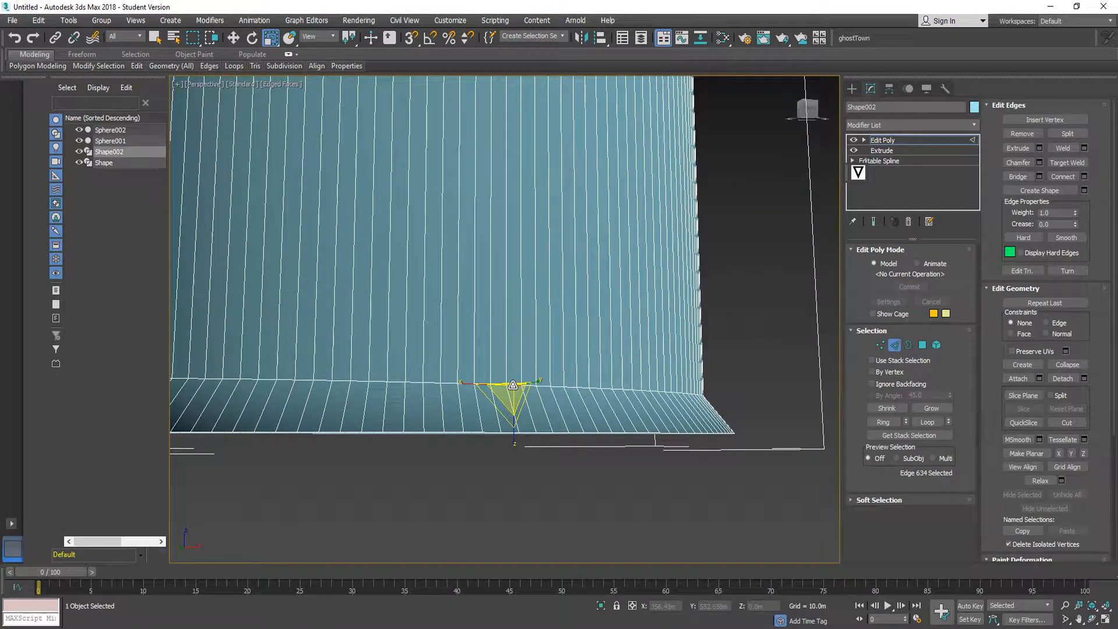
{"action": "left_click", "coordinate": [938, 424]}
{"action": "scroll", "coordinate": [629, 387], "scroll_direction": "down", "scroll_amount": 6}
{"action": "middle_click_drag", "start_coordinate": [605, 373], "coordinate": [559, 355], "text": "alt"}
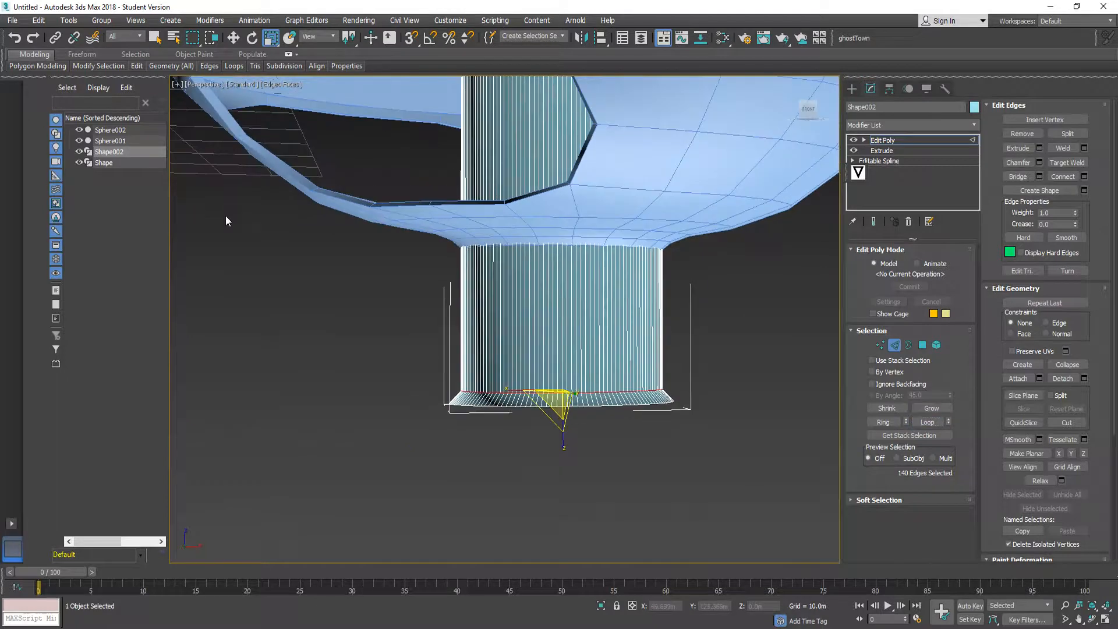
{"action": "left_click", "coordinate": [234, 38]}
{"action": "left_click_drag", "start_coordinate": [562, 350], "coordinate": [564, 338]}
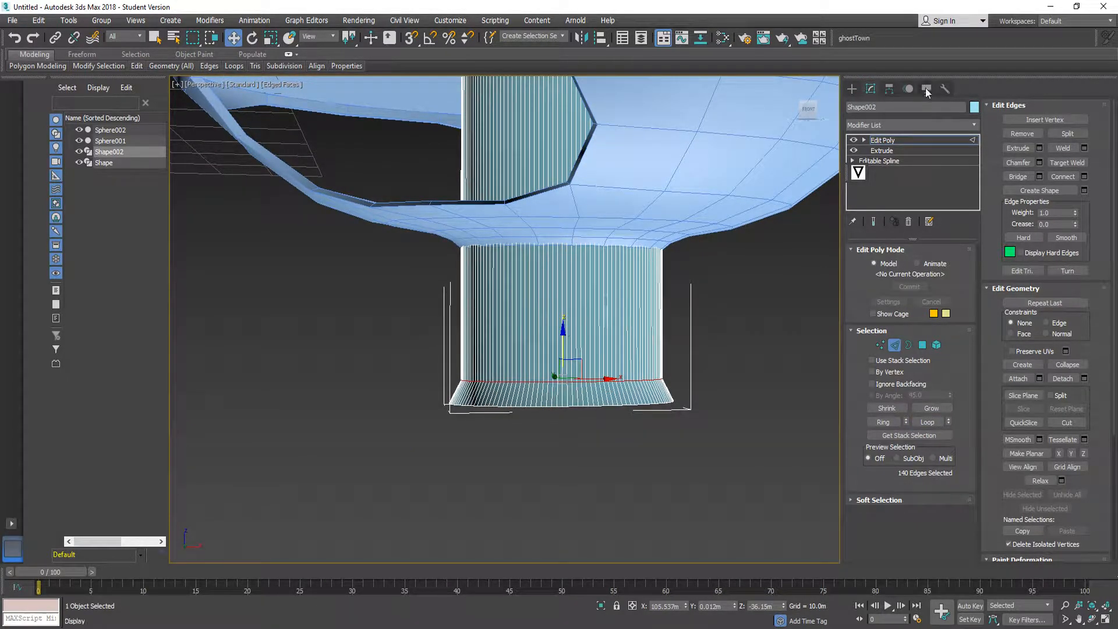
- Add a TurboSmooth modifier to the column and switch the viewport to the Front view
{"action": "left_click", "coordinate": [903, 129]}
{"action": "type", "text": "tu"}
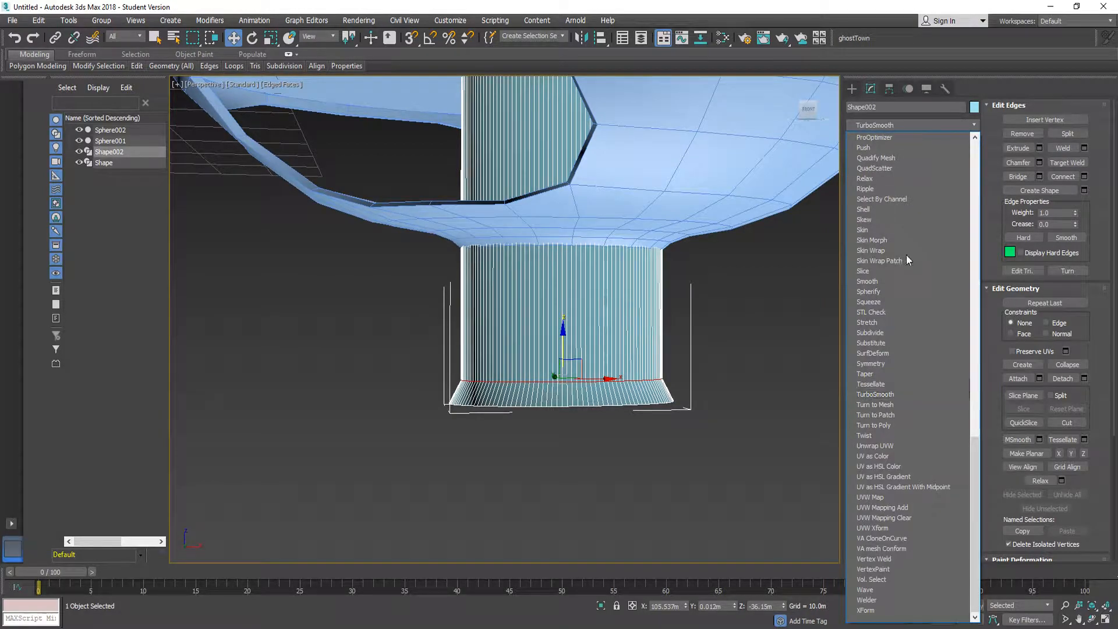
{"action": "left_click", "coordinate": [875, 394]}
{"action": "scroll", "coordinate": [635, 415], "scroll_direction": "up", "scroll_amount": 2}
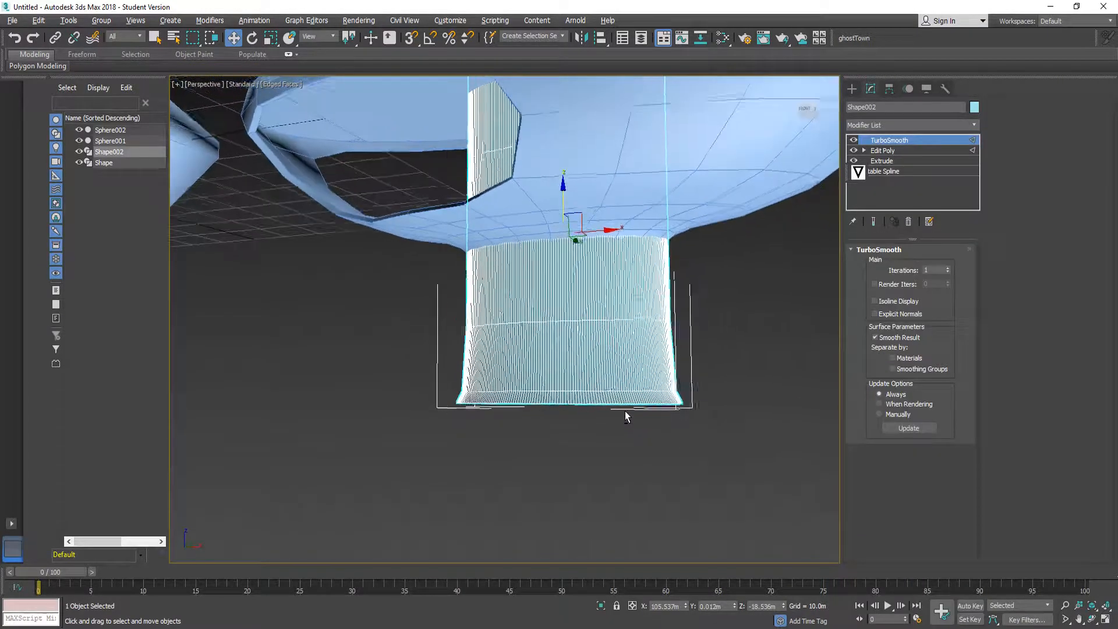
{"action": "scroll", "coordinate": [636, 259], "scroll_direction": "up", "scroll_amount": 6}
{"action": "middle_click_drag", "start_coordinate": [637, 260], "coordinate": [601, 313], "text": "alt"}
{"action": "scroll", "coordinate": [601, 312], "scroll_direction": "down", "scroll_amount": 4}
{"action": "left_click", "coordinate": [807, 111]}
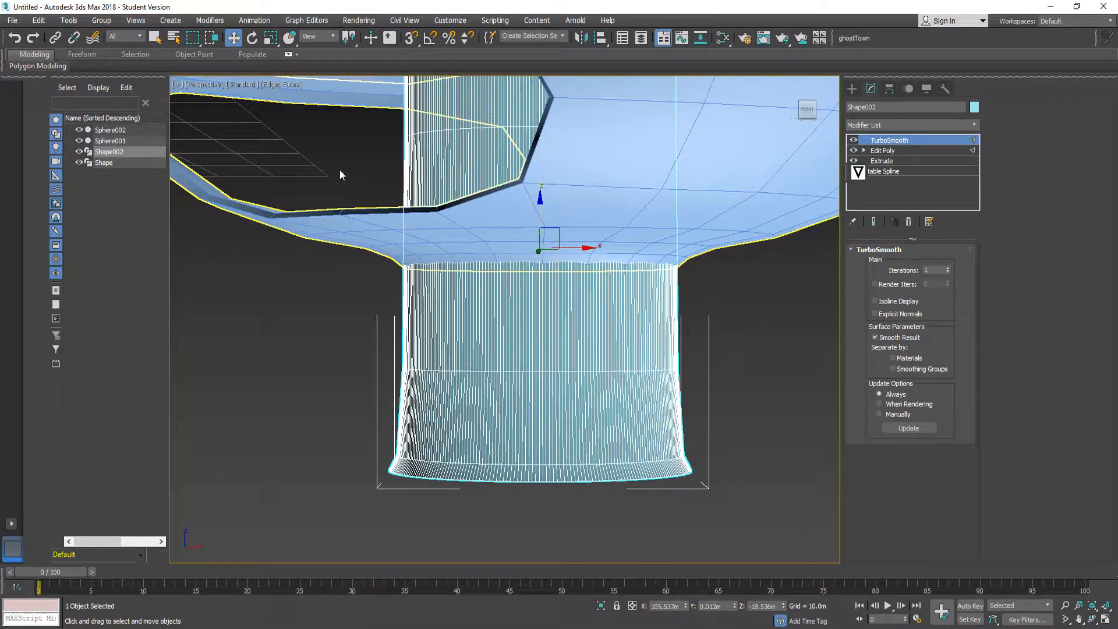
{"action": "left_click", "coordinate": [203, 84]}
{"action": "left_click", "coordinate": [217, 179]}
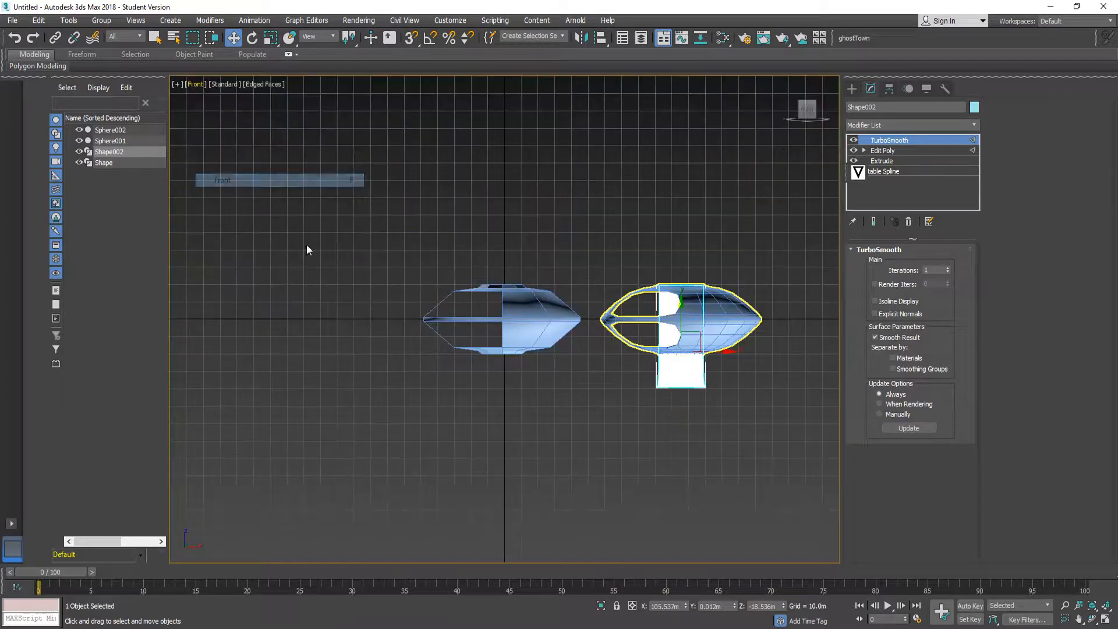
- Try 2 TurboSmooth iterations on the column and examine the profile of its flared base
{"action": "scroll", "coordinate": [737, 366], "scroll_direction": "up", "scroll_amount": 5}
{"action": "scroll", "coordinate": [615, 435], "scroll_direction": "up", "scroll_amount": 3}
{"action": "left_click", "coordinate": [663, 422]}
{"action": "left_click", "coordinate": [452, 432]}
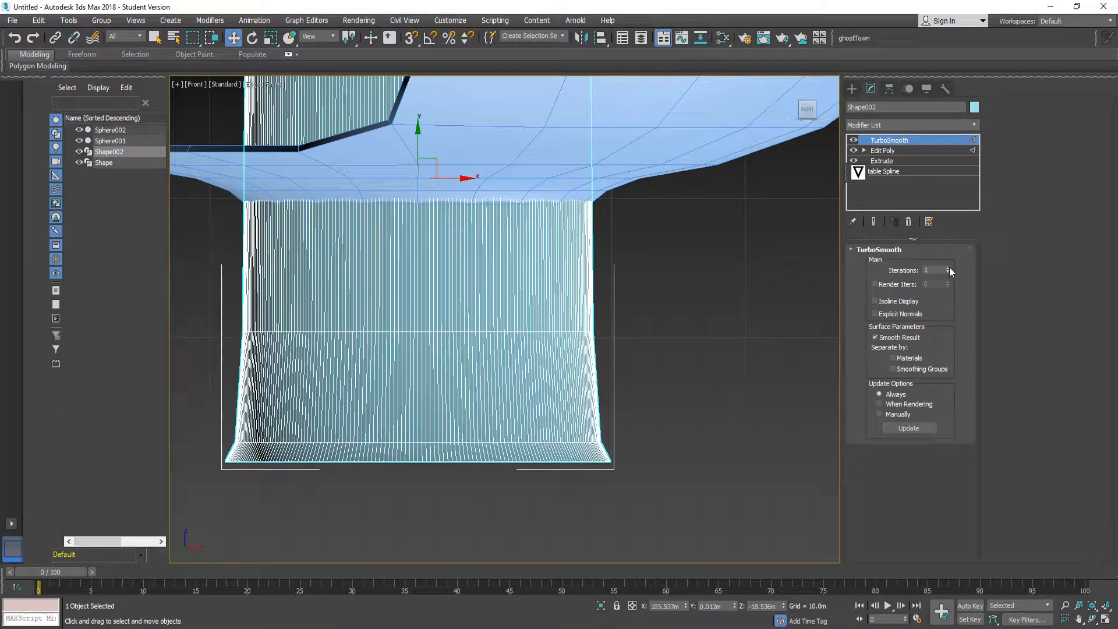
{"action": "left_click", "coordinate": [686, 386]}
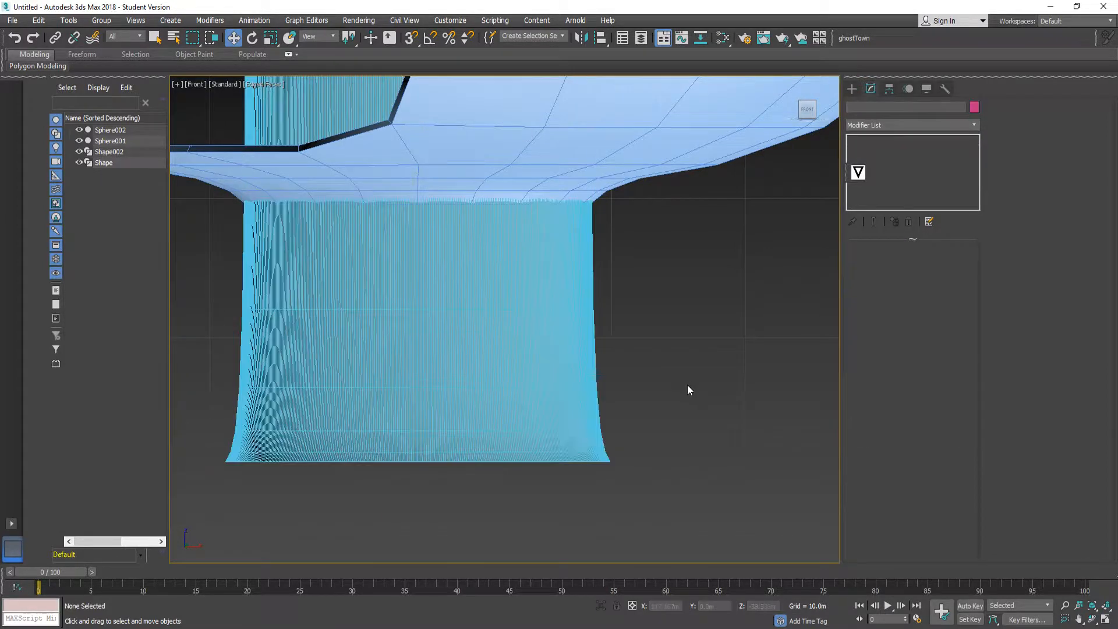
{"action": "left_click", "coordinate": [429, 460]}
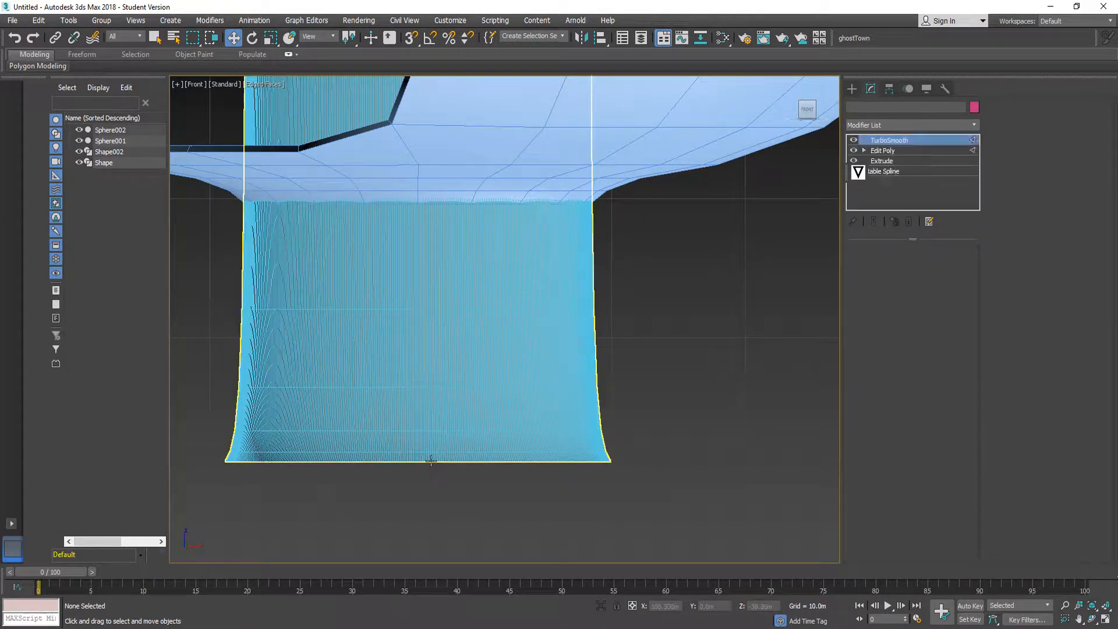
{"action": "scroll", "coordinate": [563, 482], "scroll_direction": "up", "scroll_amount": 5}
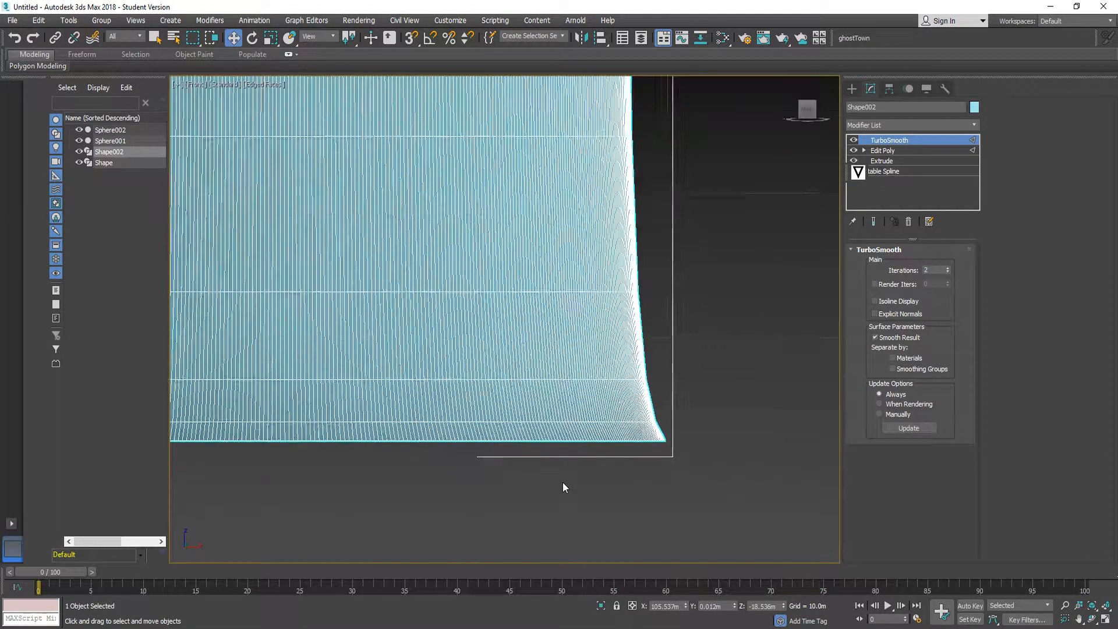
{"action": "left_click", "coordinate": [624, 495]}
{"action": "left_click", "coordinate": [483, 300]}
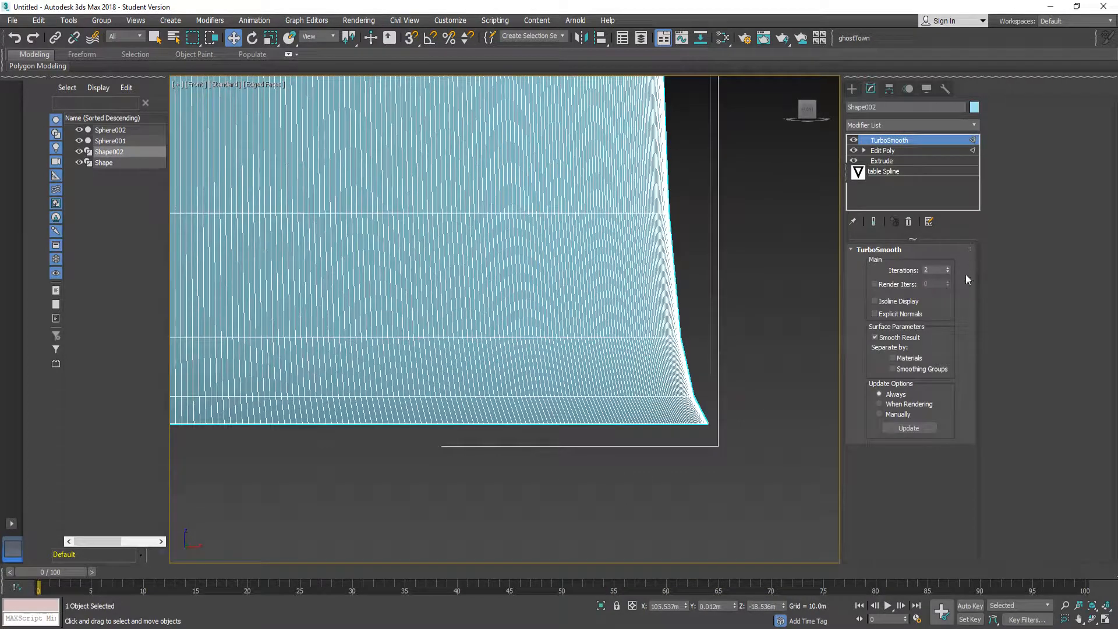
- Return the column's TurboSmooth iterations to 1 and inspect the base again
{"action": "scroll", "coordinate": [826, 323], "scroll_direction": "down", "scroll_amount": 5}
{"action": "left_click", "coordinate": [704, 386]}
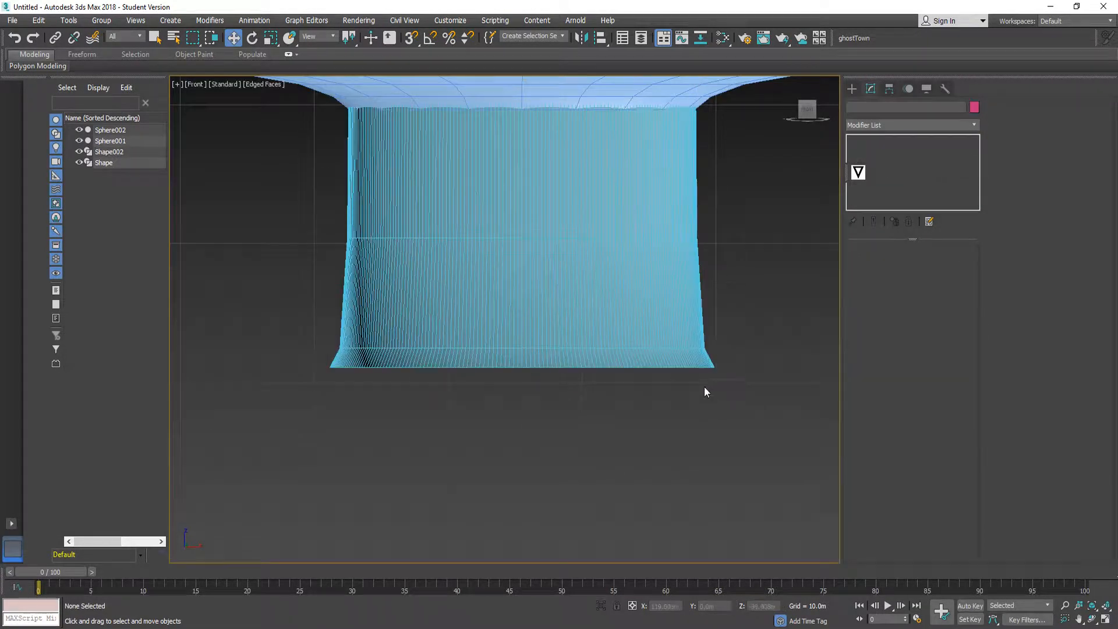
{"action": "left_click", "coordinate": [708, 366]}
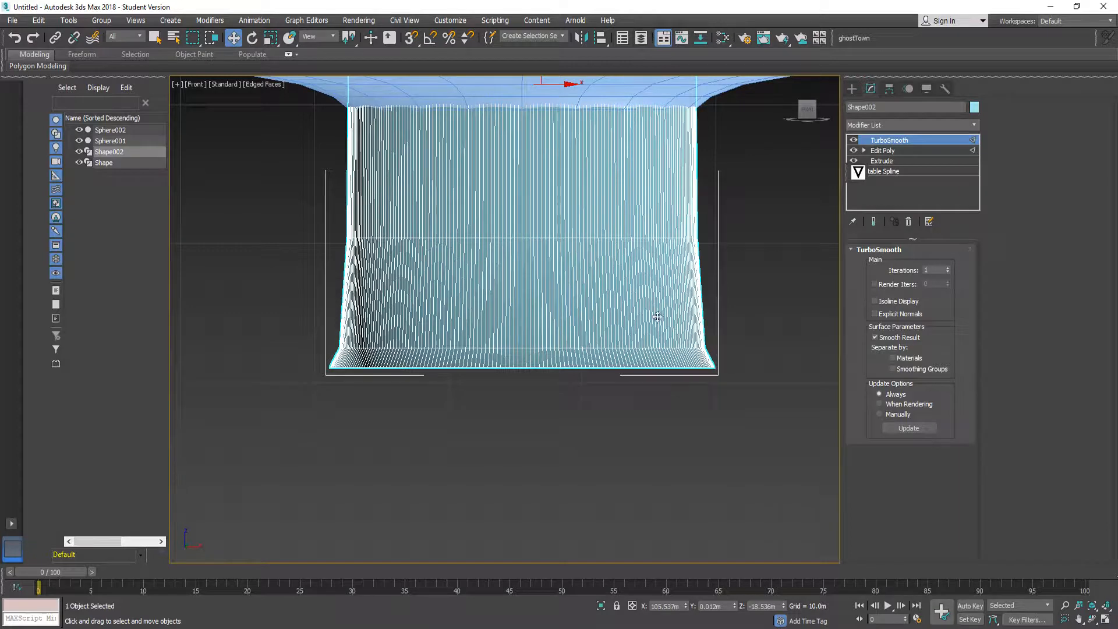
{"action": "scroll", "coordinate": [657, 317], "scroll_direction": "down", "scroll_amount": 4}
{"action": "scroll", "coordinate": [651, 357], "scroll_direction": "up", "scroll_amount": 4}
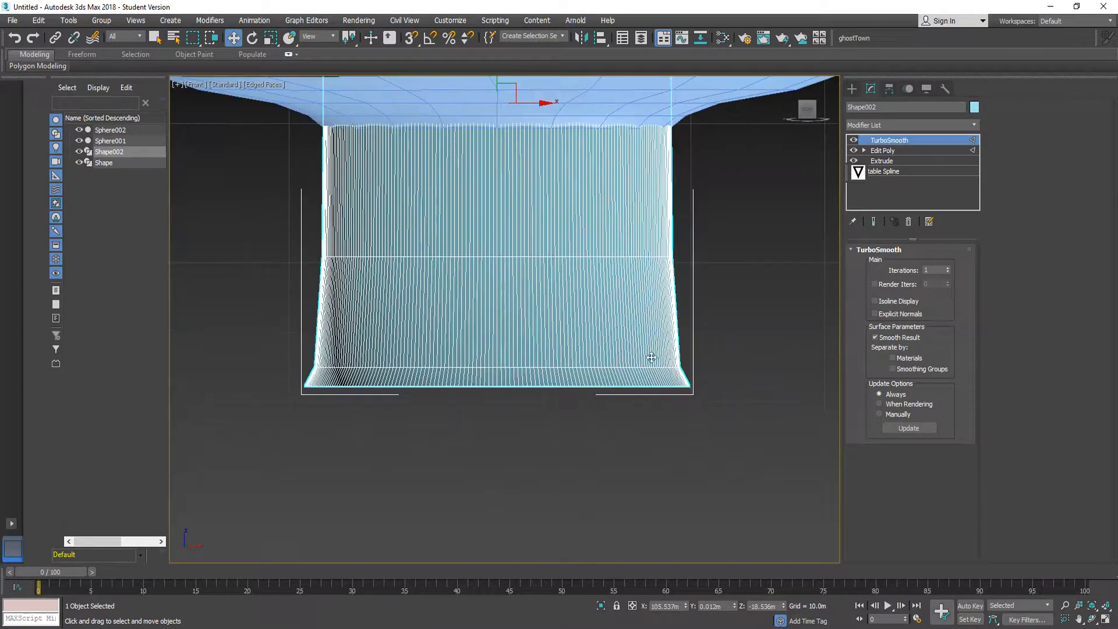
{"action": "scroll", "coordinate": [672, 399], "scroll_direction": "up", "scroll_amount": 4}
- Return to the Edit Poly level, reselect the edge loop above the flare and raise it to Z about -35.05 m
{"action": "left_click", "coordinate": [880, 150]}
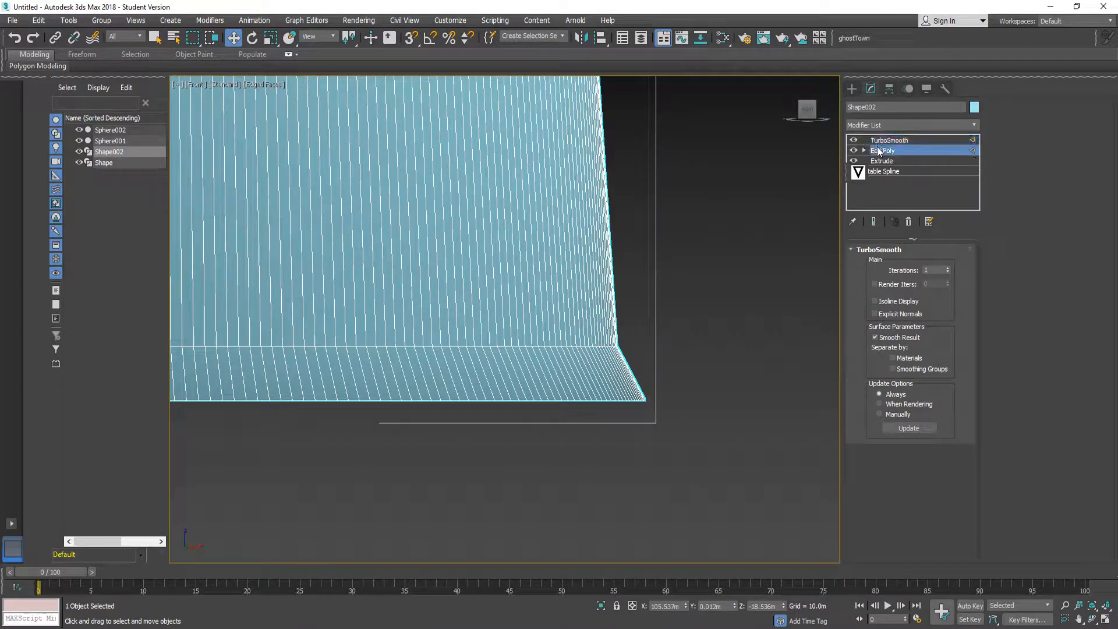
{"action": "middle_click_drag", "start_coordinate": [562, 380], "coordinate": [727, 352]}
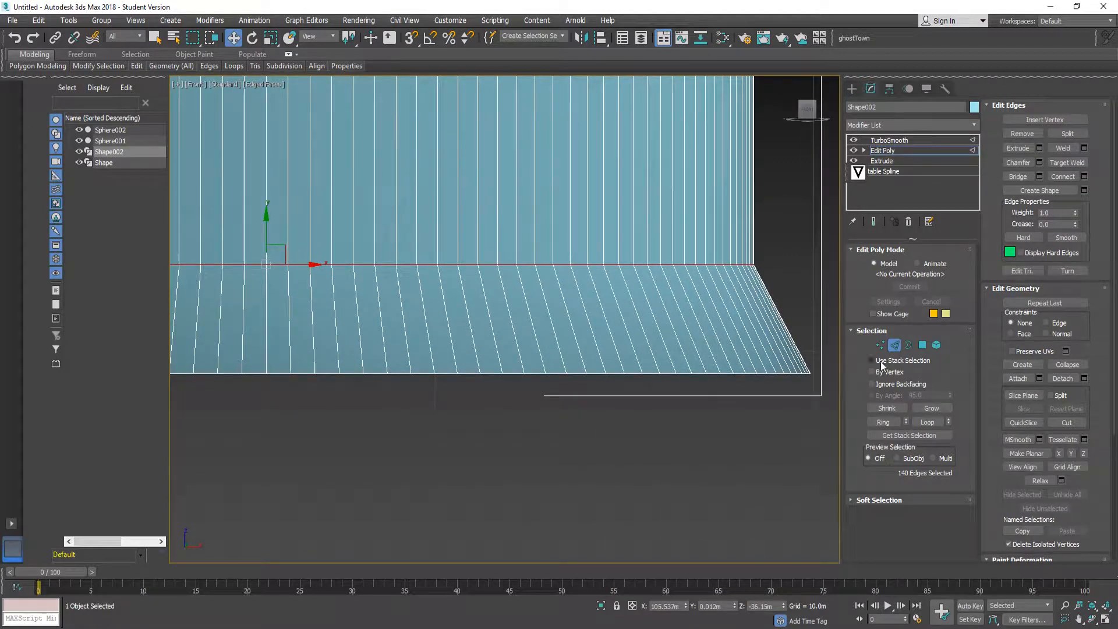
{"action": "scroll", "coordinate": [387, 292], "scroll_direction": "down", "scroll_amount": 3}
{"action": "left_click", "coordinate": [359, 283]}
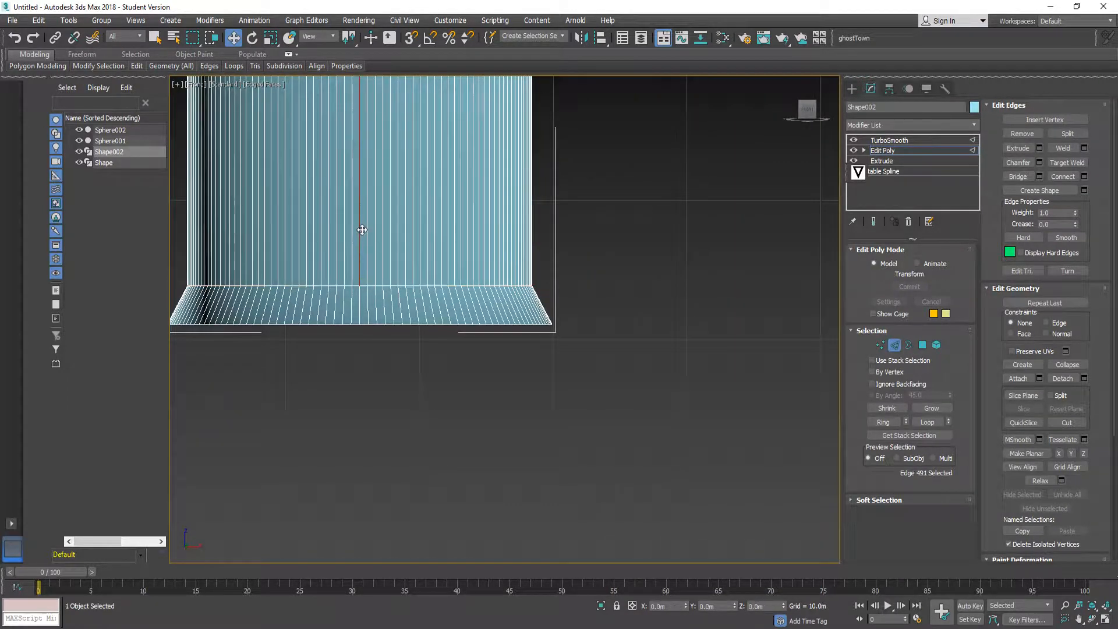
{"action": "left_click", "coordinate": [931, 409]}
{"action": "scroll", "coordinate": [353, 285], "scroll_direction": "up", "scroll_amount": 2}
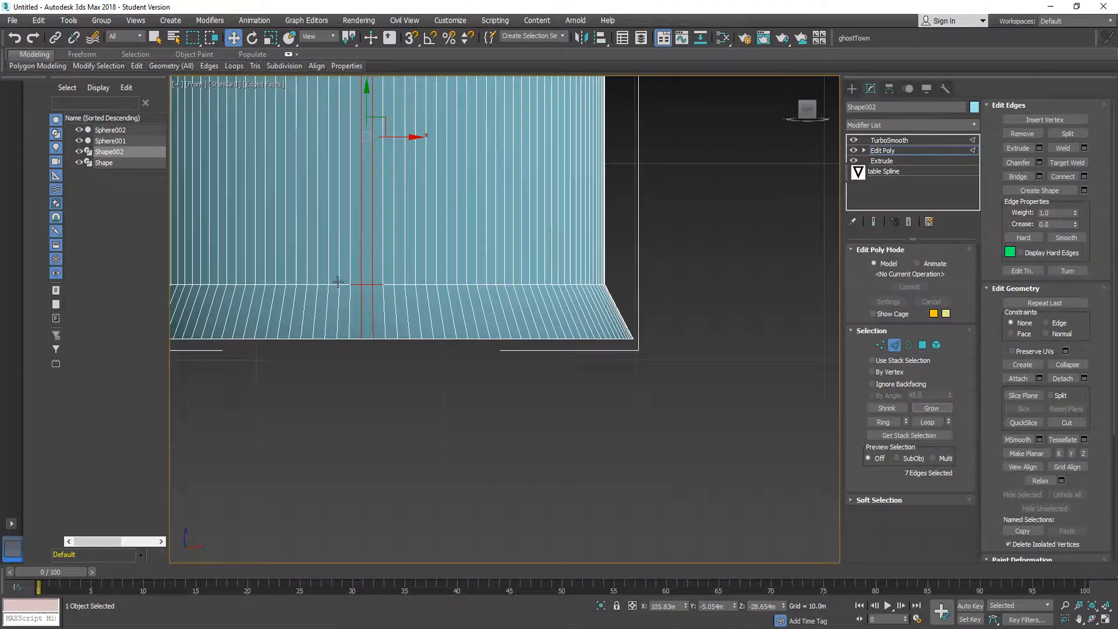
{"action": "left_click", "coordinate": [347, 285]}
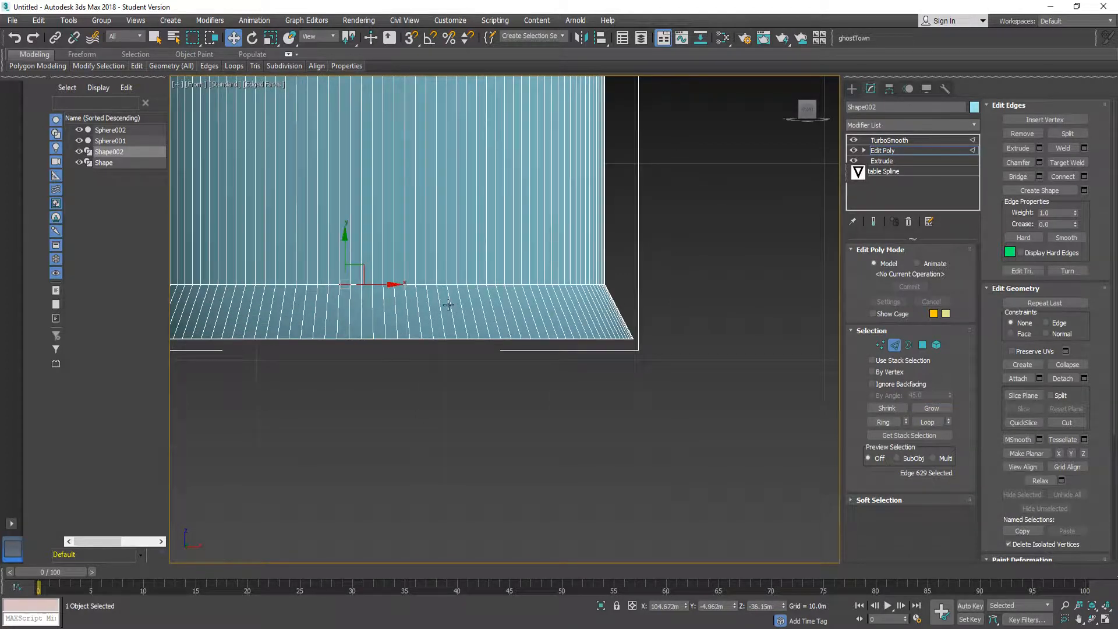
{"action": "left_click", "coordinate": [938, 423]}
{"action": "scroll", "coordinate": [411, 280], "scroll_direction": "down", "scroll_amount": 3}
{"action": "left_click_drag", "start_coordinate": [386, 225], "coordinate": [386, 224]}
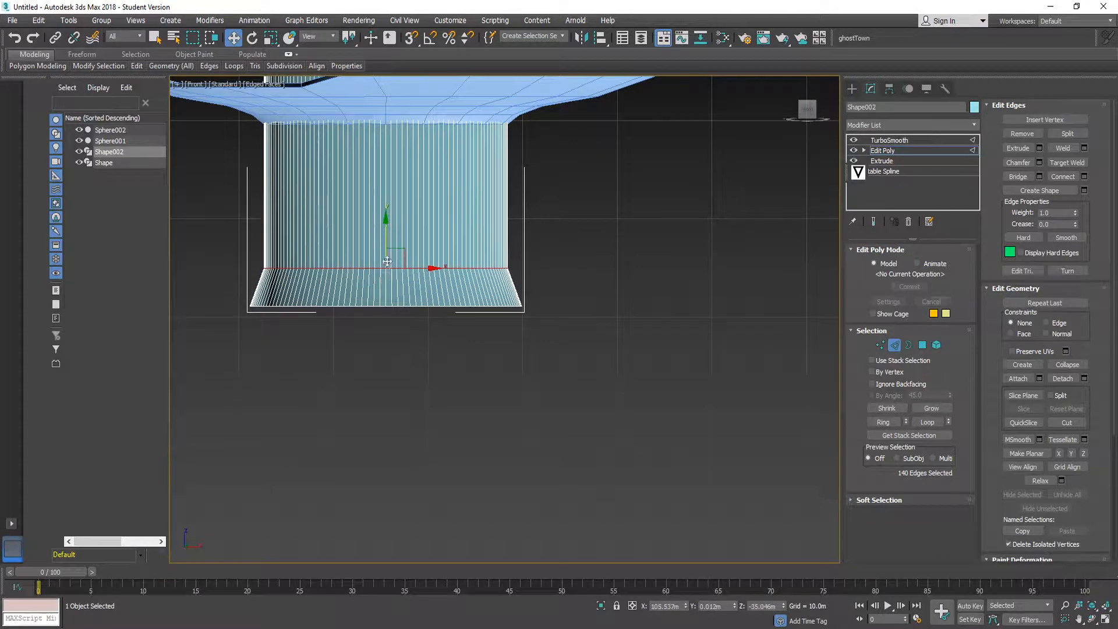
- Select the column's bottom edge loop and scale it uniformly outward to widen the flared foot
{"action": "left_click", "coordinate": [345, 316]}
{"action": "scroll", "coordinate": [344, 305], "scroll_direction": "up", "scroll_amount": 5}
{"action": "left_click", "coordinate": [350, 308]}
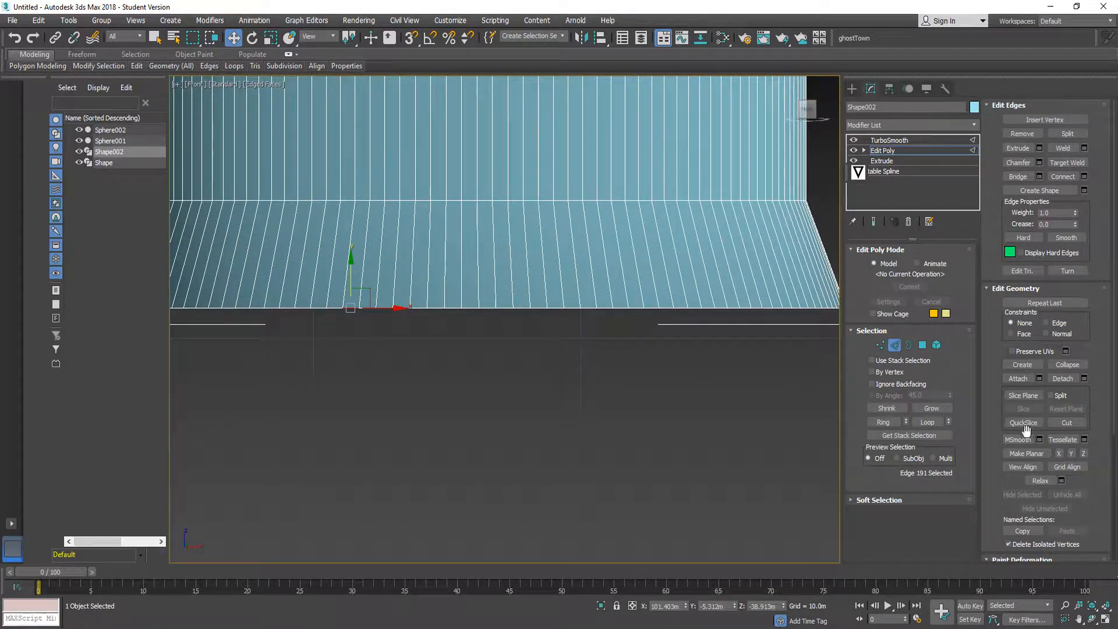
{"action": "left_click", "coordinate": [927, 422]}
{"action": "scroll", "coordinate": [330, 267], "scroll_direction": "down", "scroll_amount": 5}
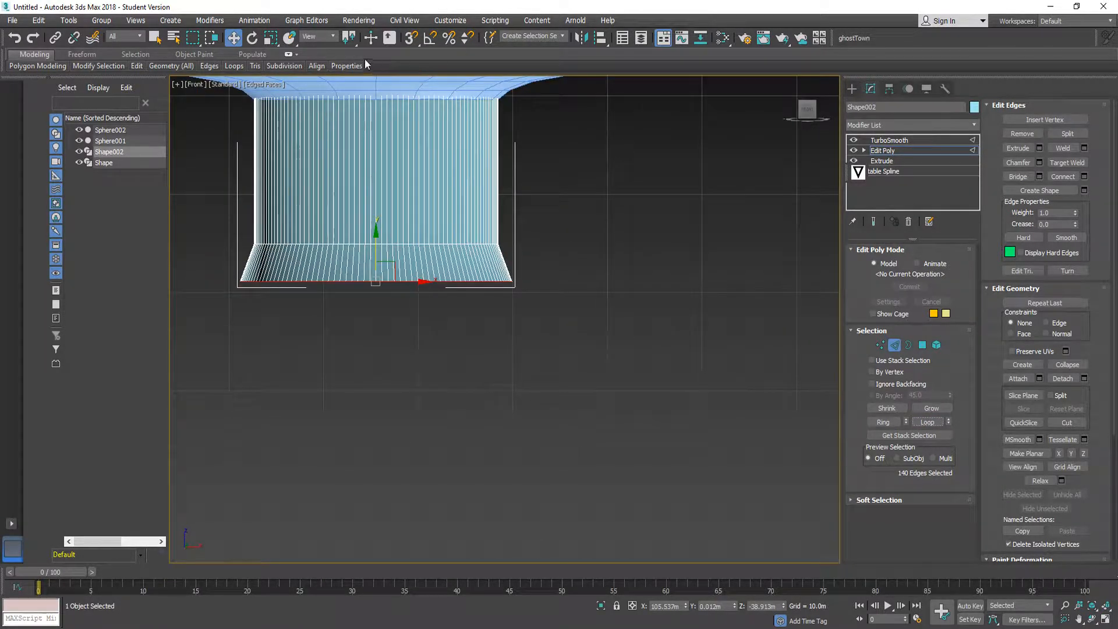
{"action": "left_click", "coordinate": [266, 38]}
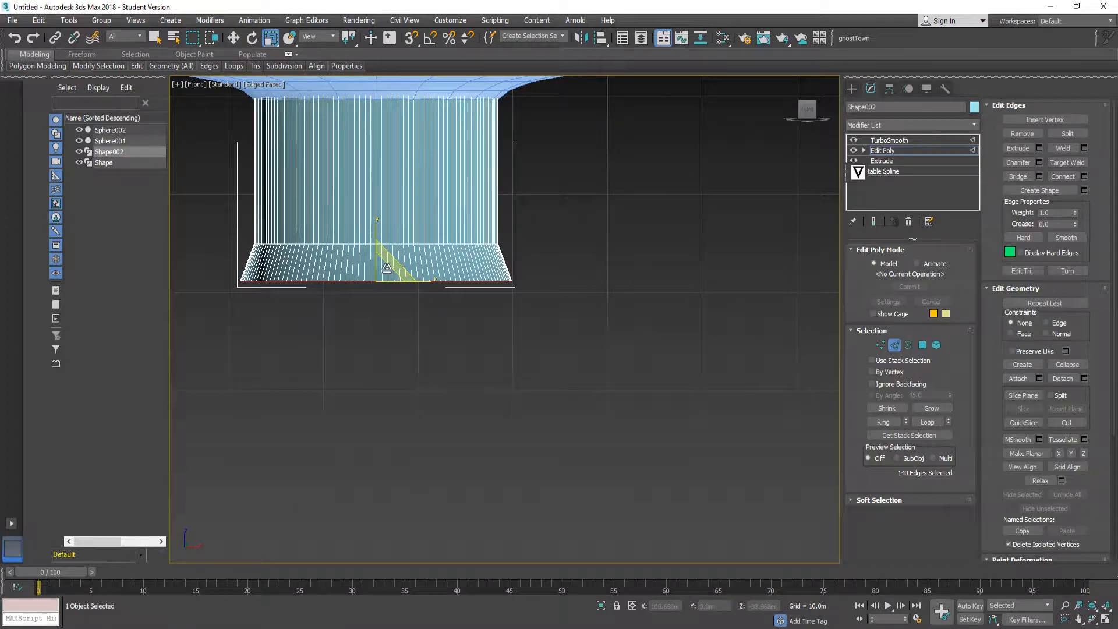
{"action": "left_click_drag", "start_coordinate": [384, 264], "coordinate": [381, 248]}
{"action": "middle_click_drag", "start_coordinate": [630, 206], "coordinate": [673, 308]}
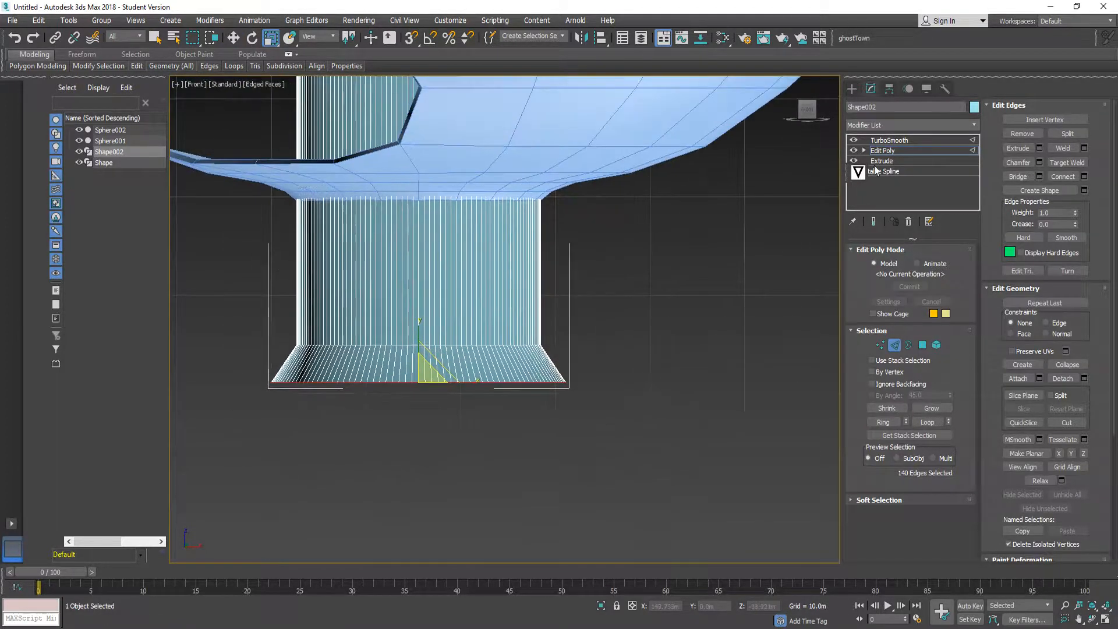
- Return the column to its TurboSmooth level, set the iterations to 2 and deselect it
{"action": "left_click", "coordinate": [900, 141]}
{"action": "left_click", "coordinate": [653, 301]}
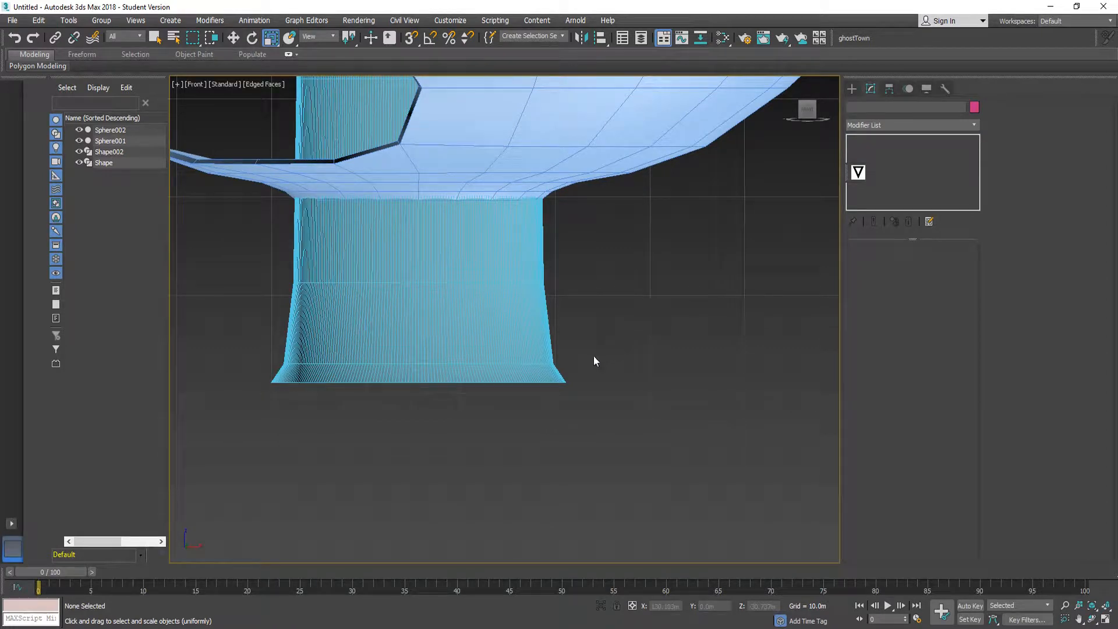
{"action": "middle_click_drag", "start_coordinate": [554, 274], "coordinate": [595, 326]}
{"action": "left_click", "coordinate": [484, 302]}
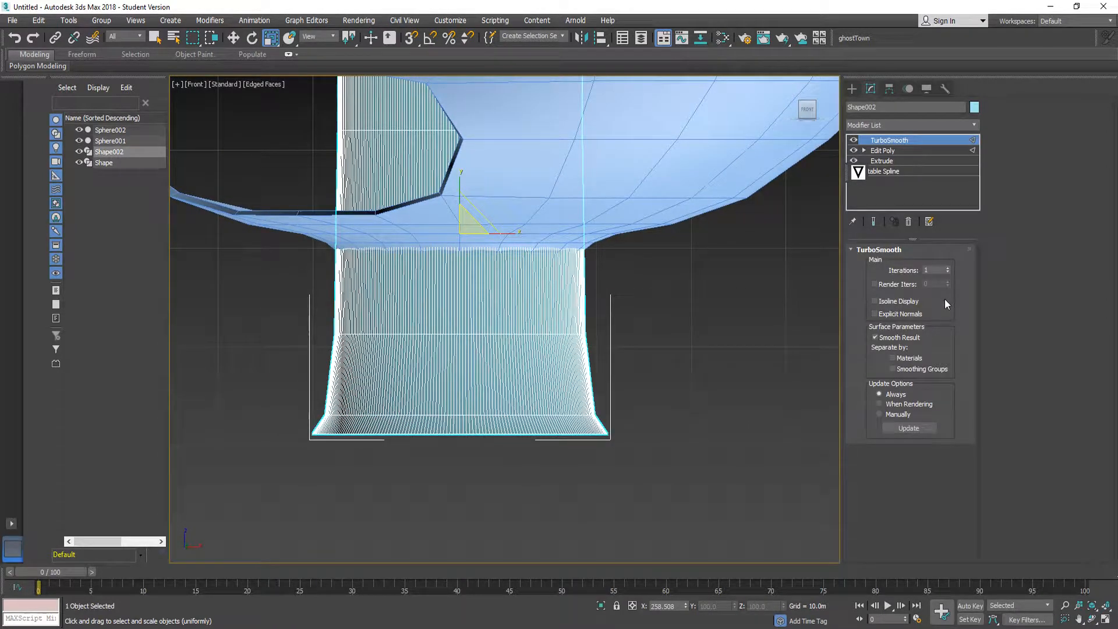
{"action": "left_click", "coordinate": [948, 268]}
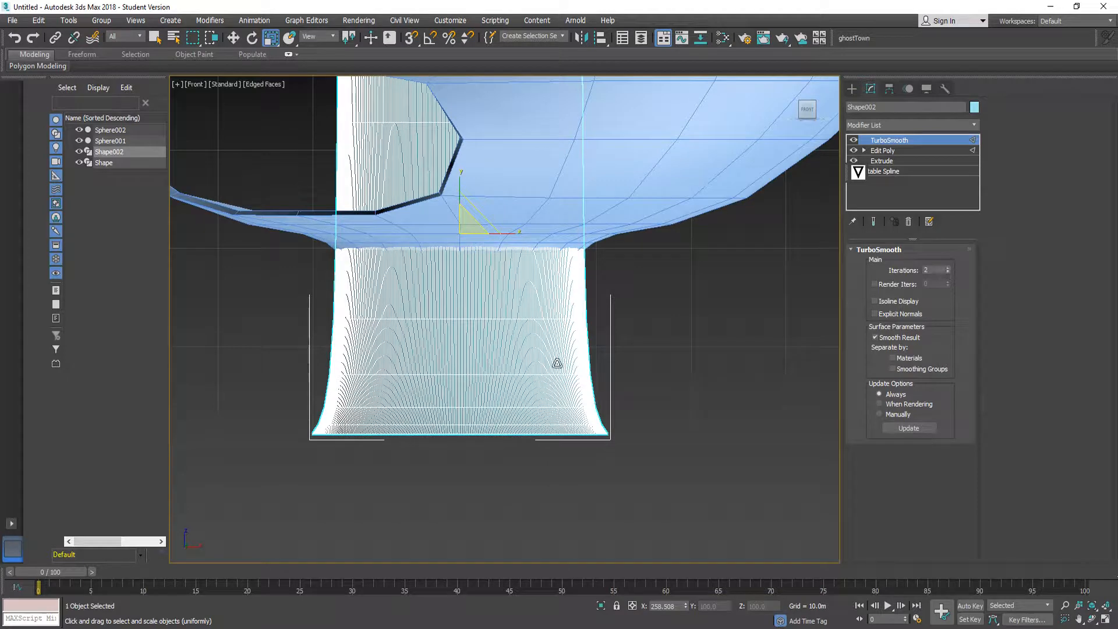
{"action": "left_click", "coordinate": [652, 310]}
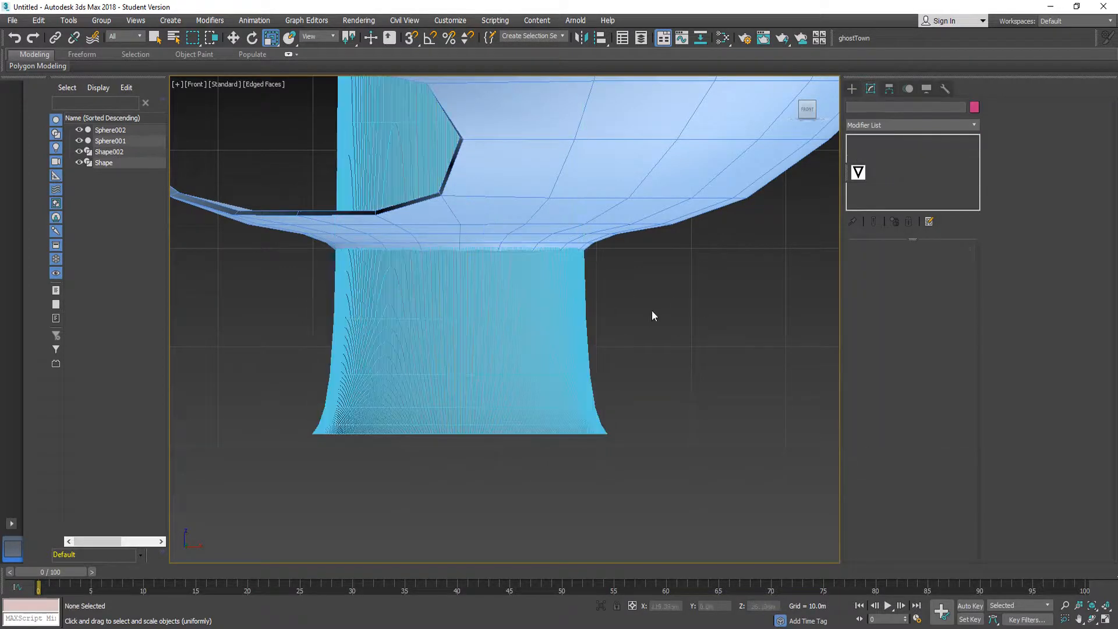
- Switch the viewport to Default Shading and examine the smoothed column together with the pod from several angles
{"action": "left_click", "coordinate": [260, 84]}
{"action": "left_click", "coordinate": [286, 206]}
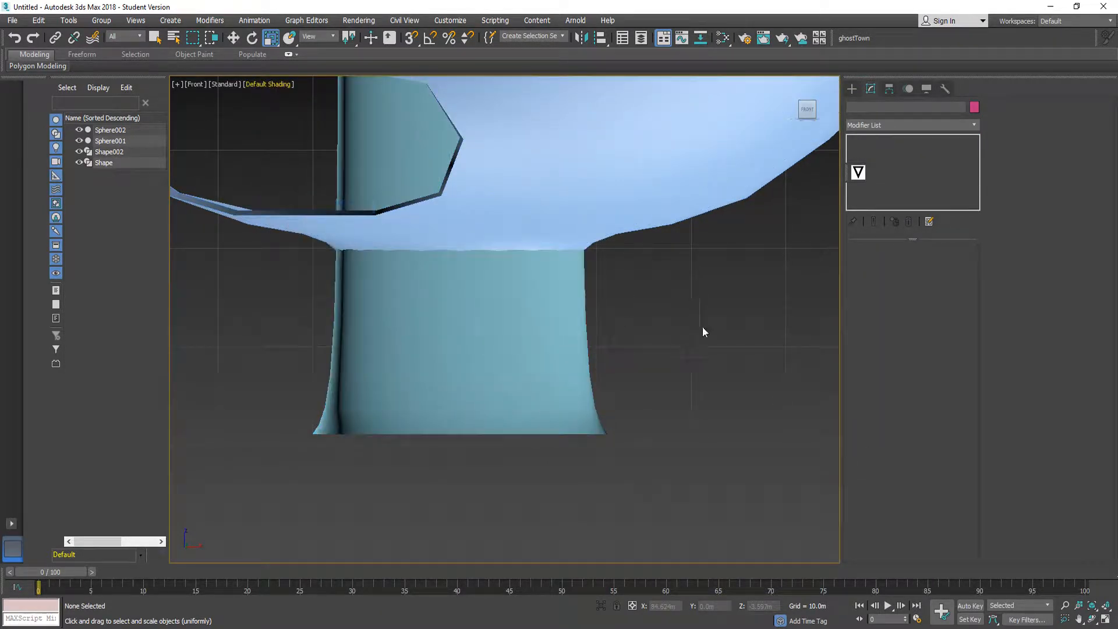
{"action": "middle_click_drag", "start_coordinate": [576, 309], "coordinate": [644, 431]}
{"action": "scroll", "coordinate": [643, 419], "scroll_direction": "down", "scroll_amount": 3}
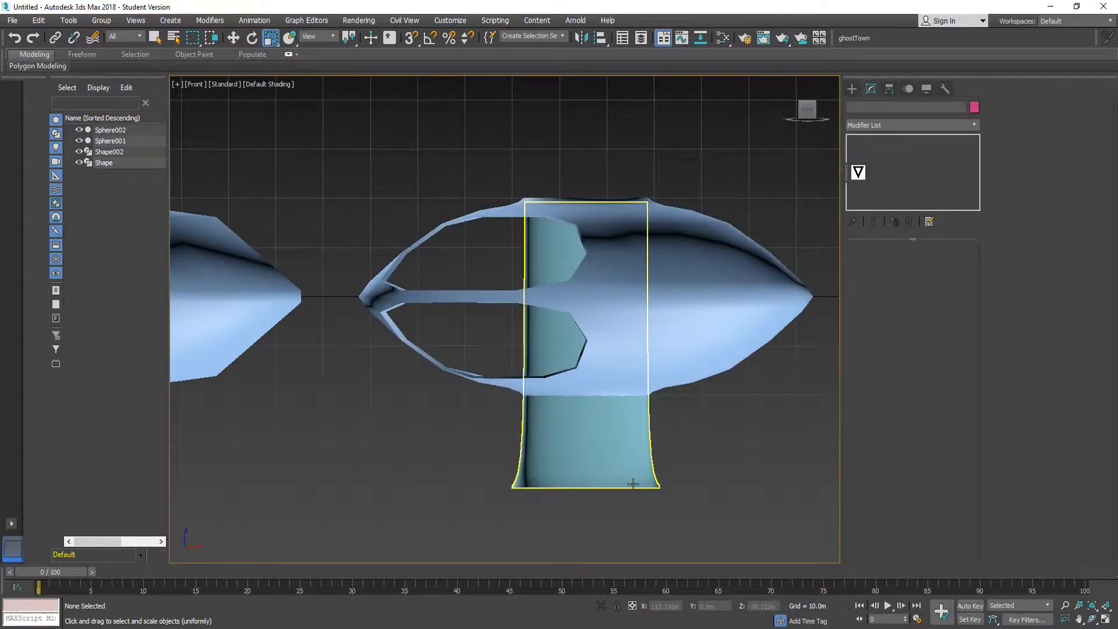
{"action": "middle_click_drag", "start_coordinate": [627, 526], "coordinate": [617, 438]}
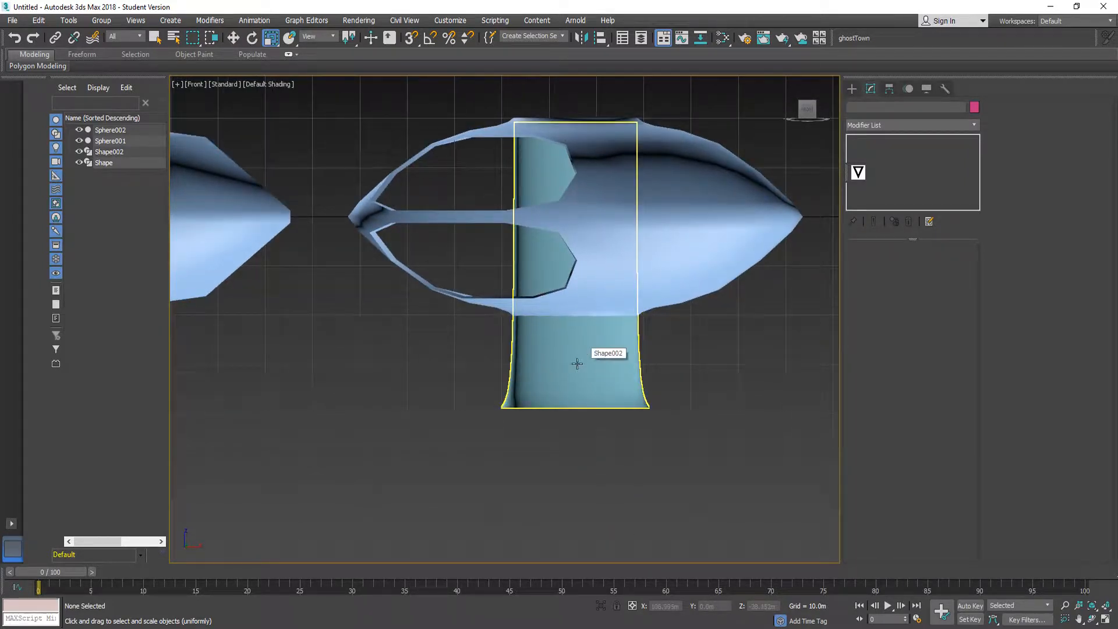
{"action": "scroll", "coordinate": [577, 364], "scroll_direction": "up", "scroll_amount": 3}
{"action": "scroll", "coordinate": [584, 382], "scroll_direction": "down", "scroll_amount": 5}
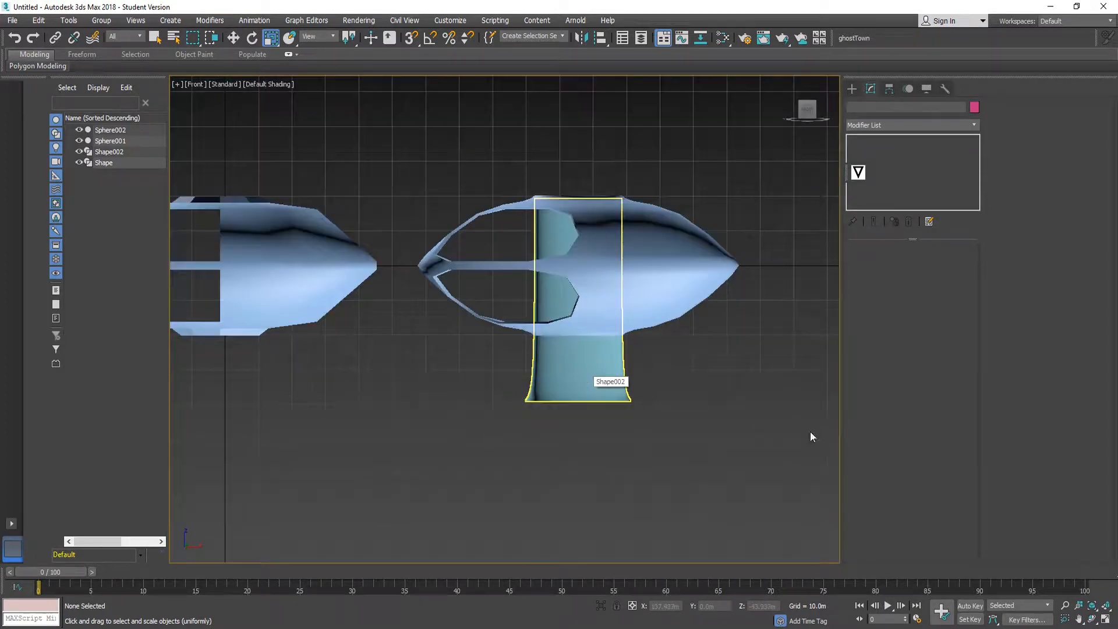
{"action": "scroll", "coordinate": [524, 369], "scroll_direction": "up", "scroll_amount": 3}
{"action": "middle_click_drag", "start_coordinate": [524, 370], "coordinate": [564, 394], "text": "alt"}
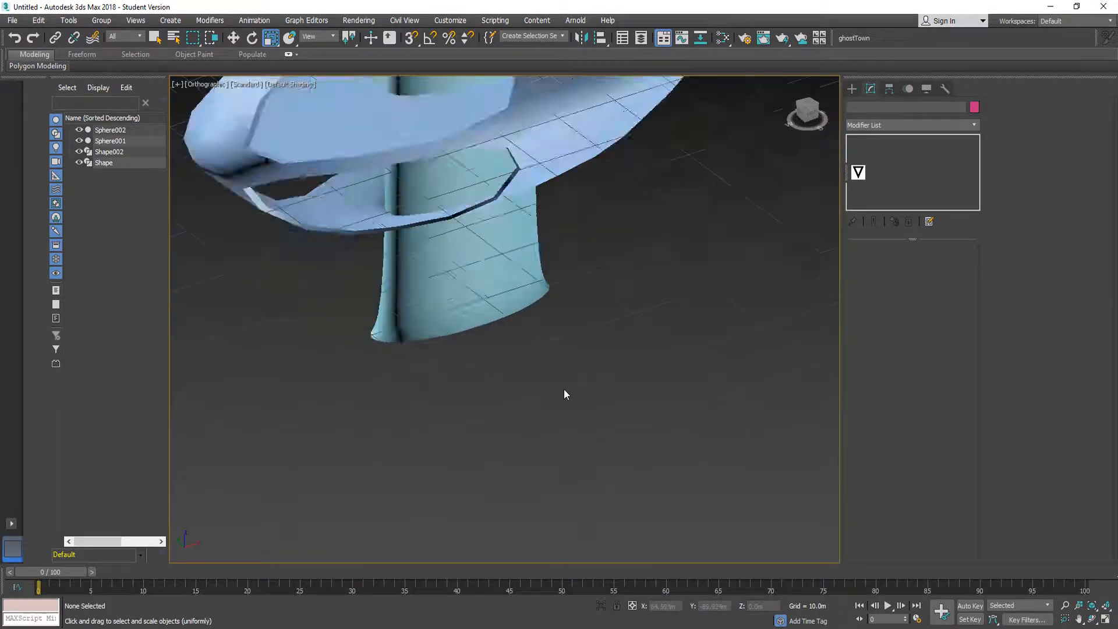
{"action": "scroll", "coordinate": [564, 394], "scroll_direction": "down", "scroll_amount": 5}
{"action": "scroll", "coordinate": [548, 353], "scroll_direction": "up", "scroll_amount": 6}
- Select the floor plate inside the pod and clone it once straight down to Z about -17.83 m
{"action": "left_click", "coordinate": [429, 178]}
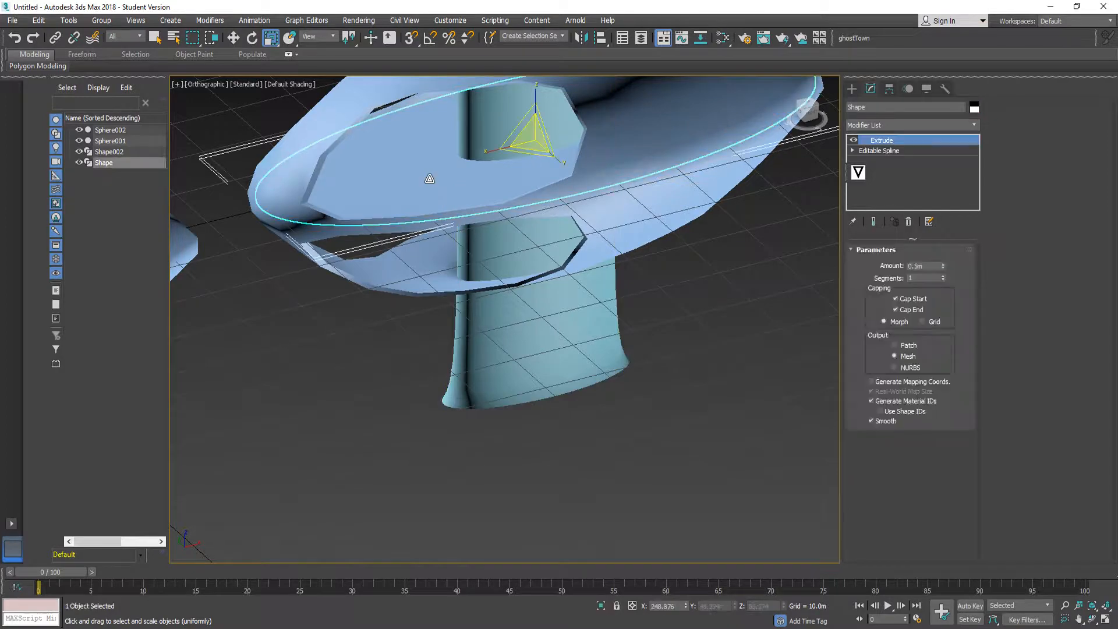
{"action": "left_click", "coordinate": [787, 284]}
{"action": "middle_click_drag", "start_coordinate": [689, 294], "coordinate": [645, 290], "text": "alt"}
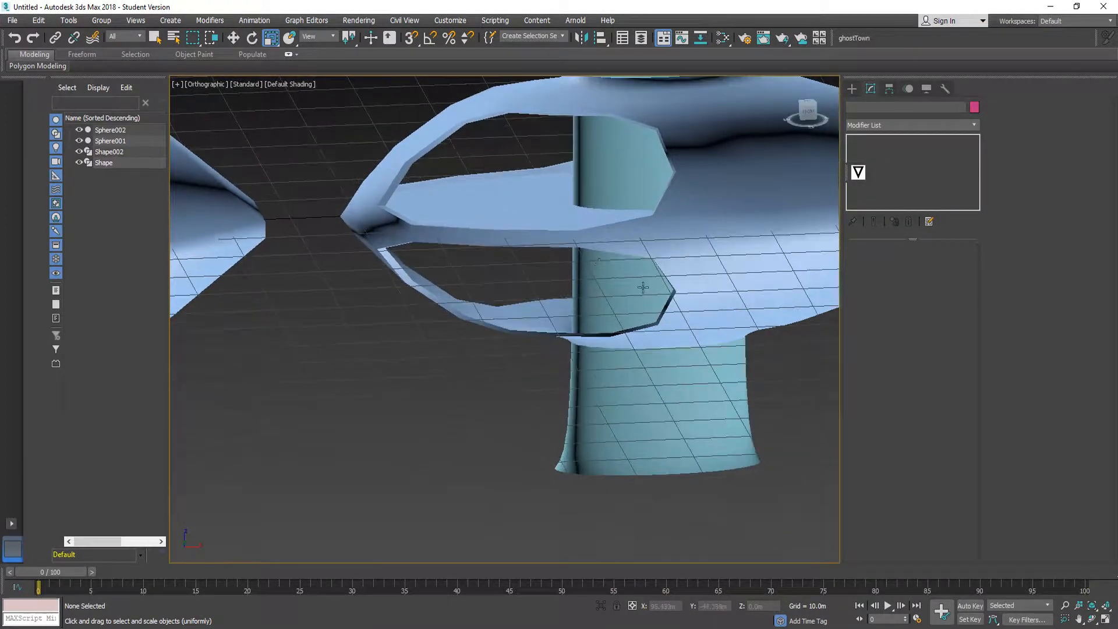
{"action": "left_click", "coordinate": [109, 151]}
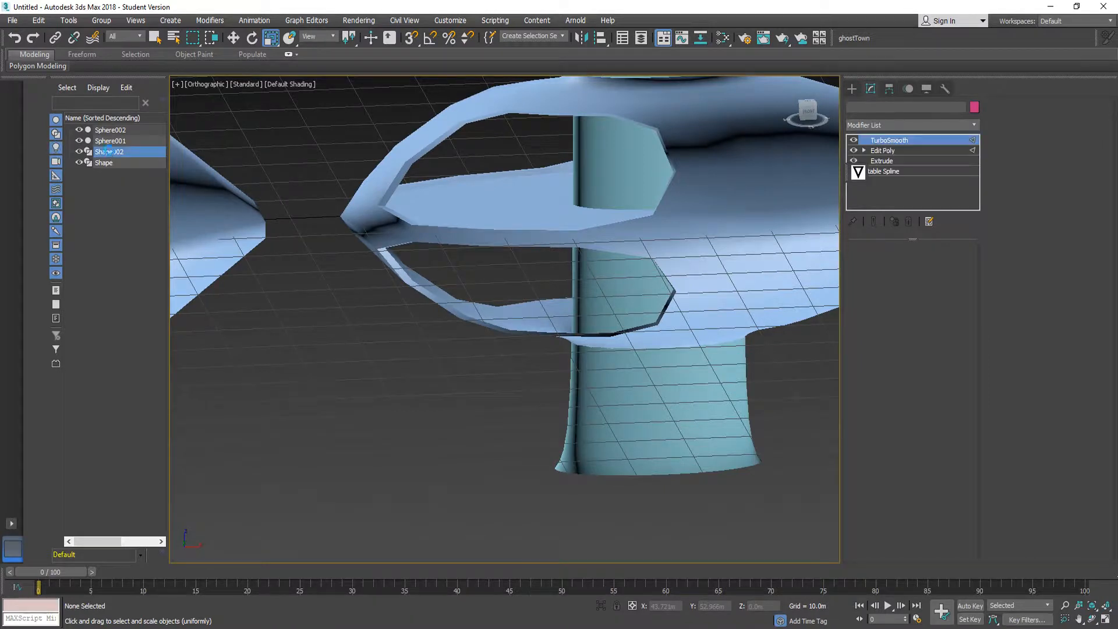
{"action": "left_click", "coordinate": [117, 163]}
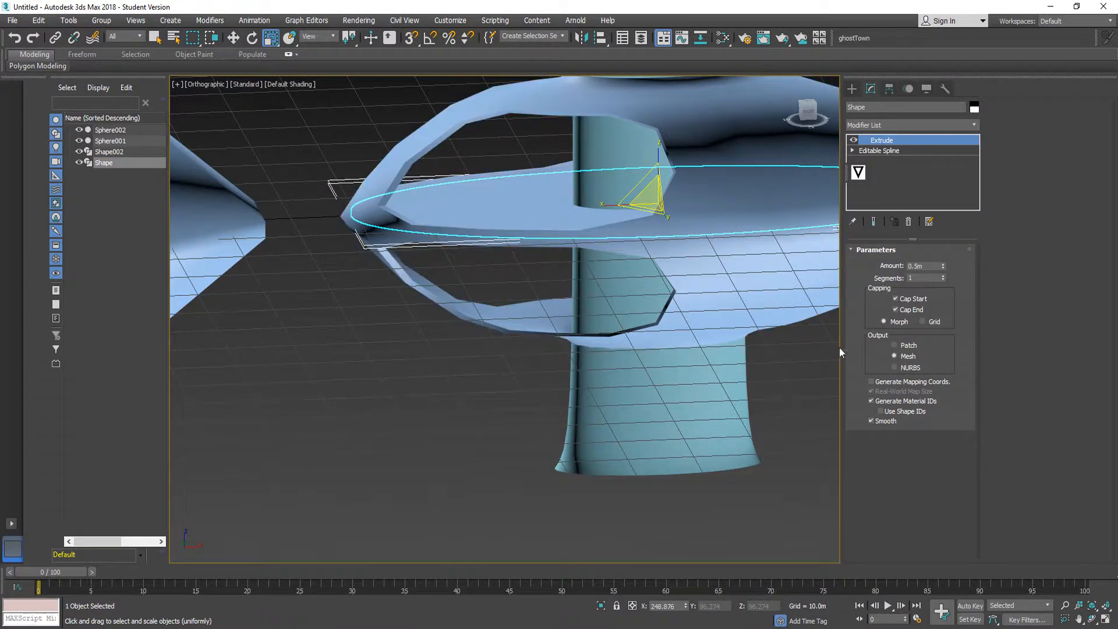
{"action": "middle_click_drag", "start_coordinate": [402, 273], "coordinate": [428, 274], "text": "alt"}
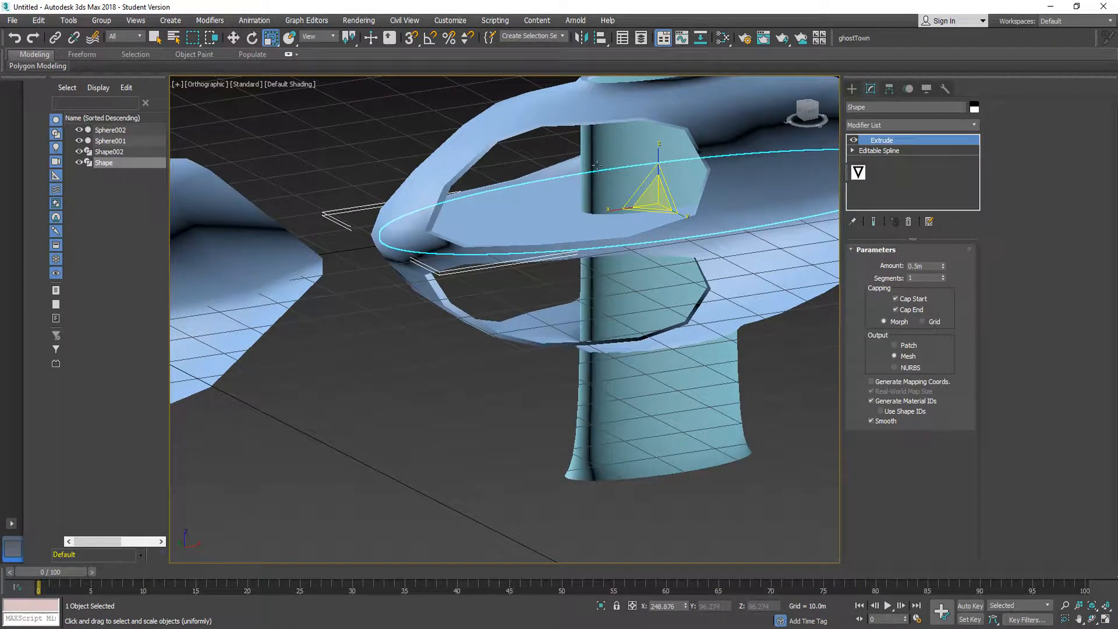
{"action": "left_click", "coordinate": [157, 39]}
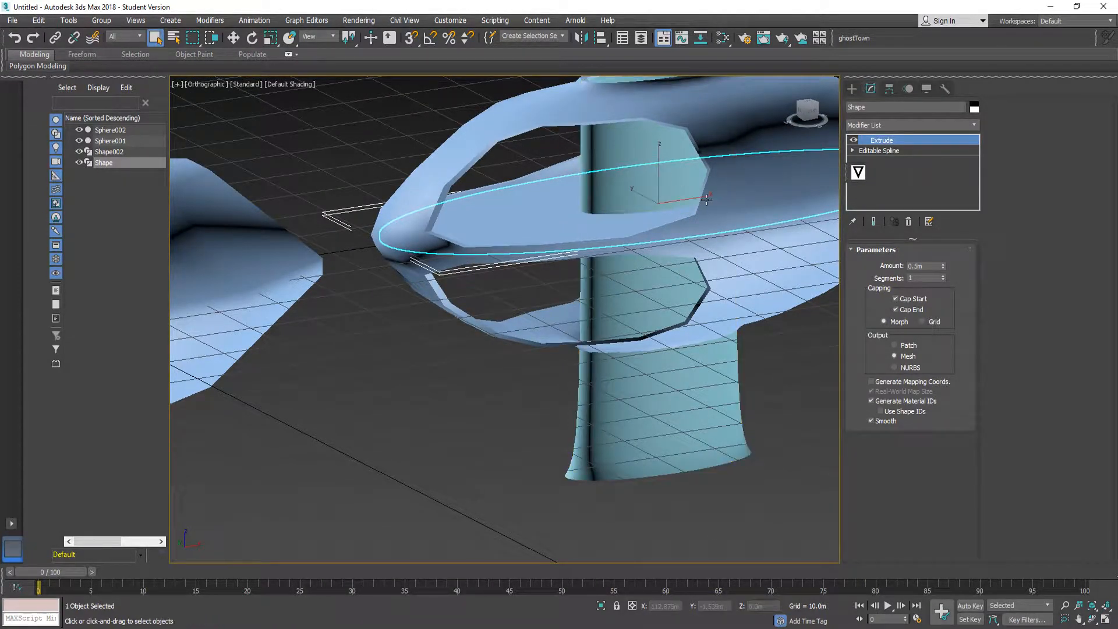
{"action": "left_click", "coordinate": [229, 39]}
{"action": "left_click_drag", "start_coordinate": [658, 161], "coordinate": [653, 285], "text": "shift"}
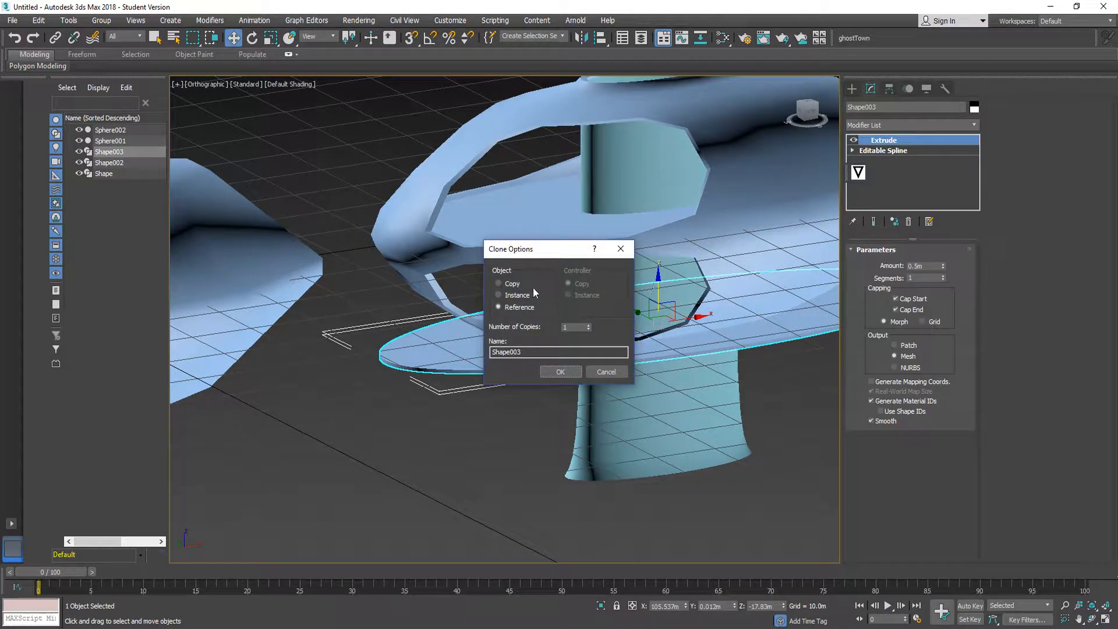
{"action": "left_click", "coordinate": [560, 372]}
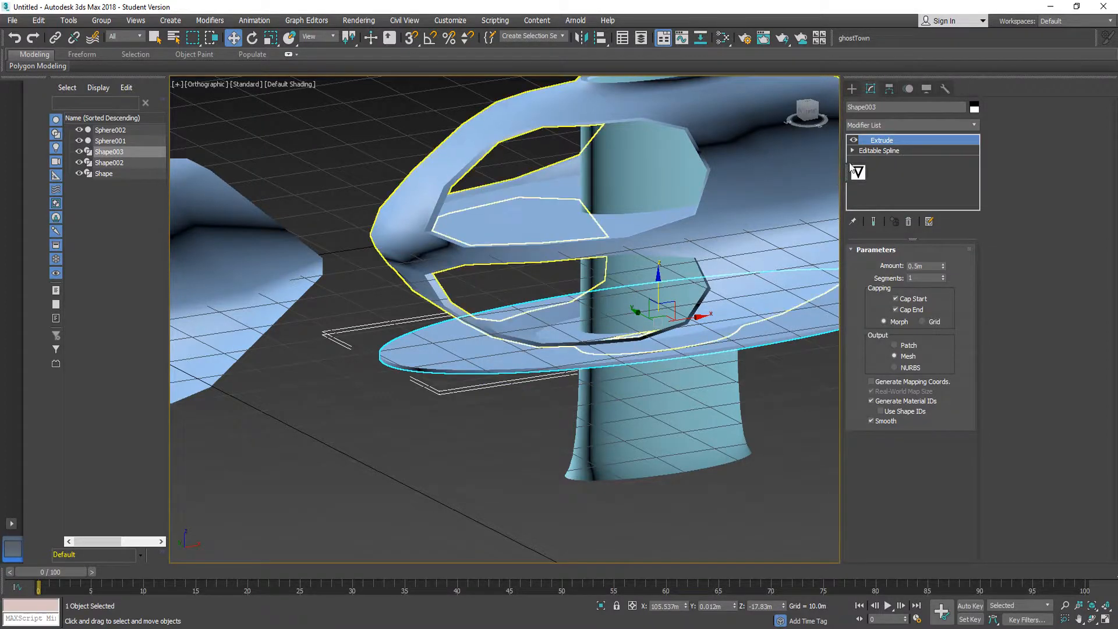
- Align the cloned plate to the column in Y and Z position, minimum to minimum
{"action": "left_click", "coordinate": [589, 40]}
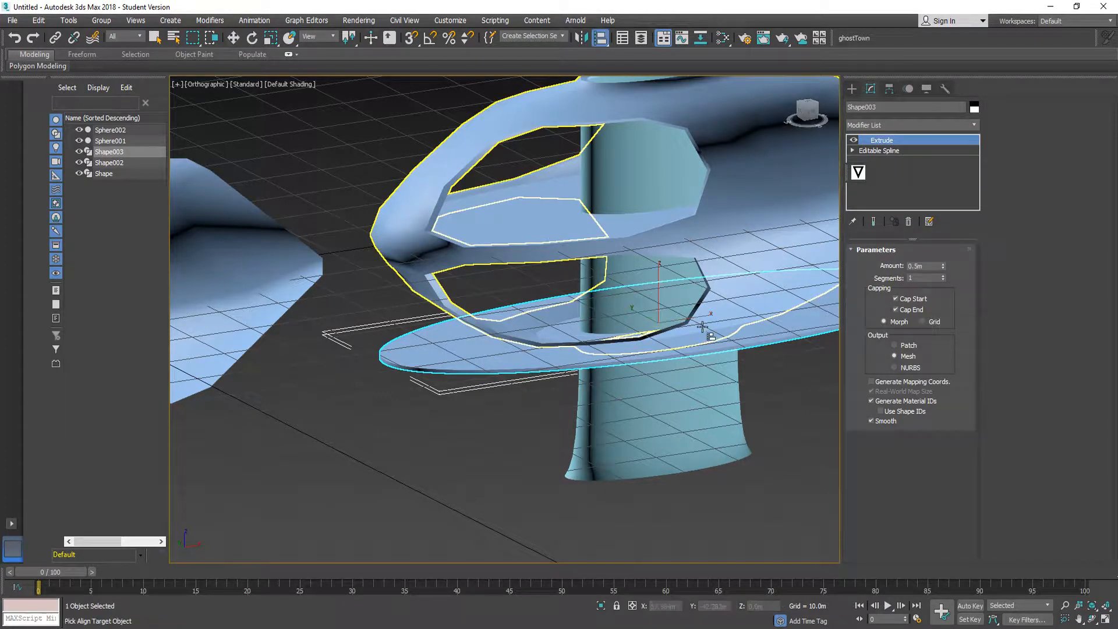
{"action": "left_click", "coordinate": [701, 437]}
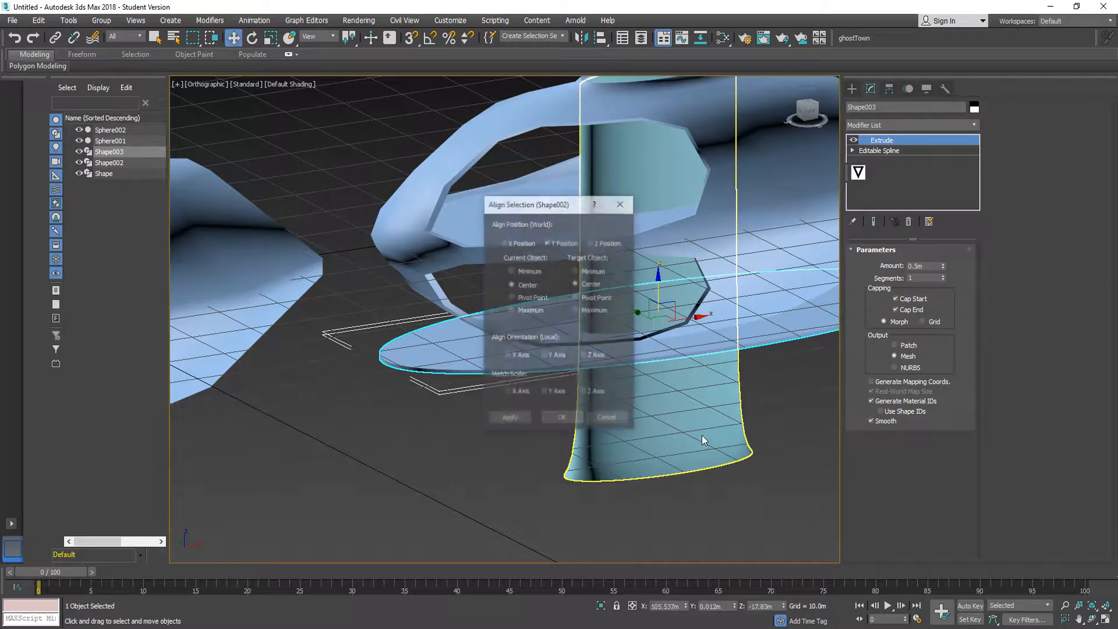
{"action": "left_click", "coordinate": [535, 273]}
{"action": "left_click", "coordinate": [592, 243]}
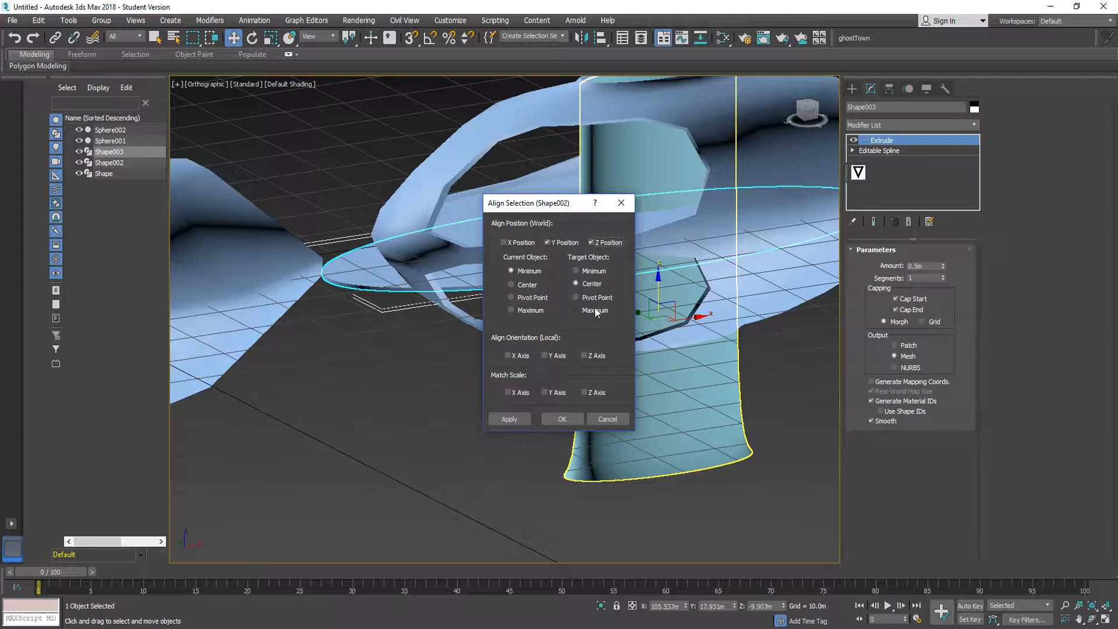
{"action": "left_click", "coordinate": [596, 272]}
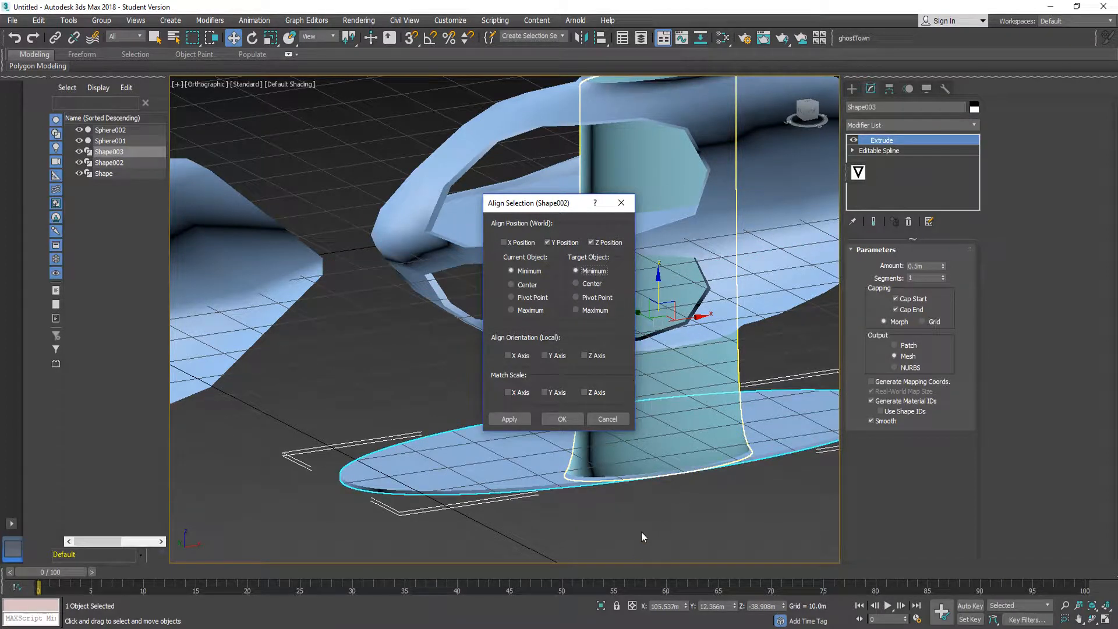
{"action": "left_click", "coordinate": [522, 418]}
{"action": "left_click", "coordinate": [564, 418]}
{"action": "middle_click_drag", "start_coordinate": [677, 521], "coordinate": [575, 411], "text": "alt"}
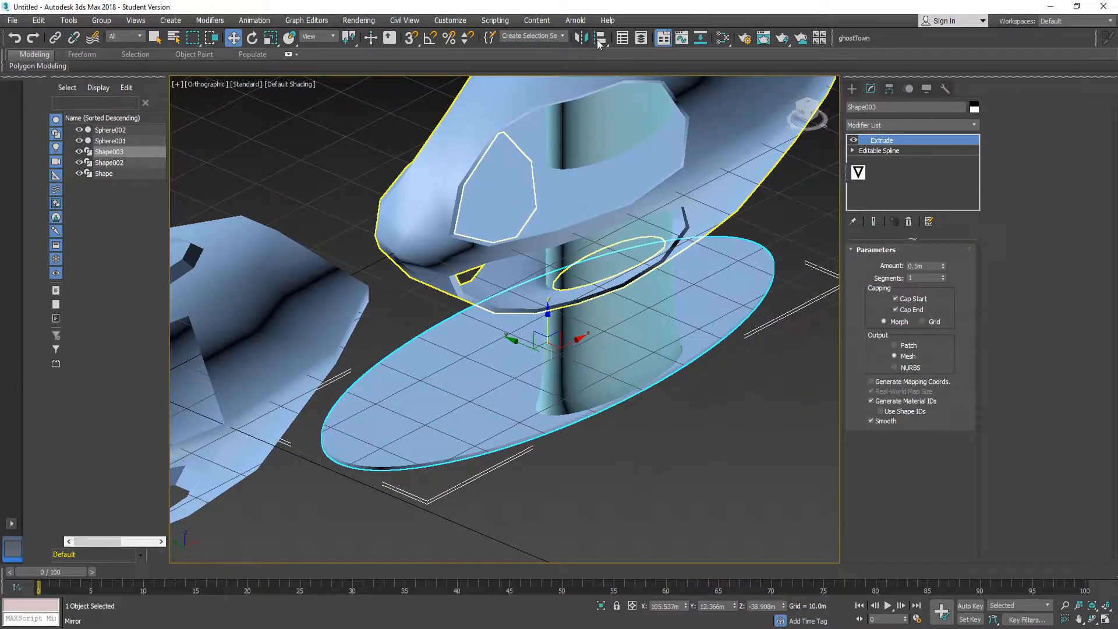
- Align the cloned plate to the column again in Y position only, center to center
{"action": "left_click", "coordinate": [599, 38]}
{"action": "left_click", "coordinate": [619, 320]}
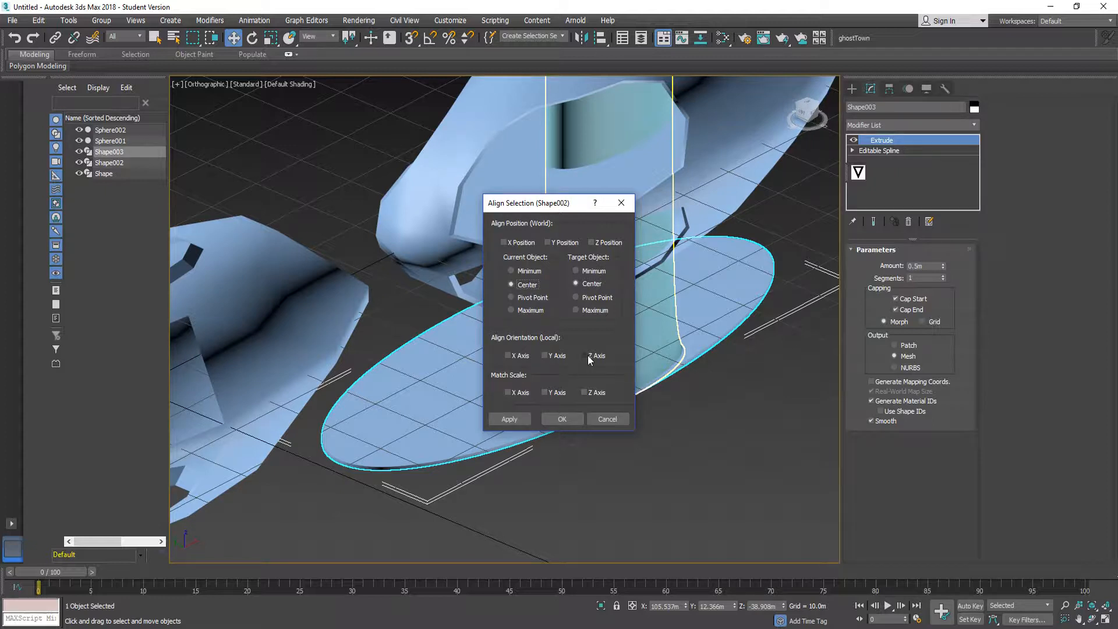
{"action": "left_click", "coordinate": [559, 416]}
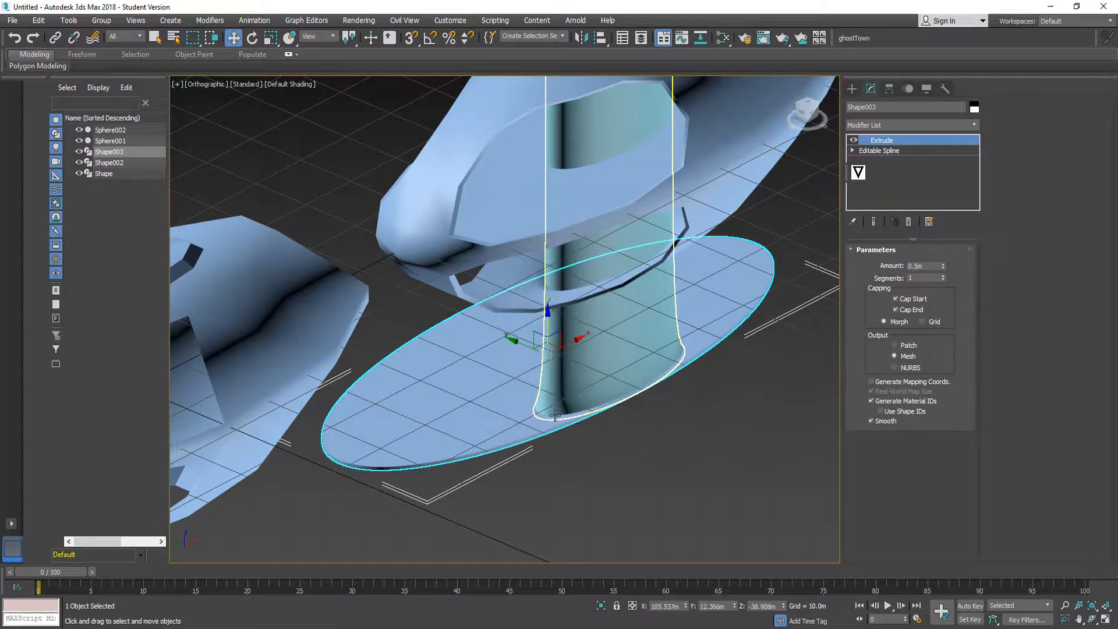
{"action": "key", "text": "alt+a"}
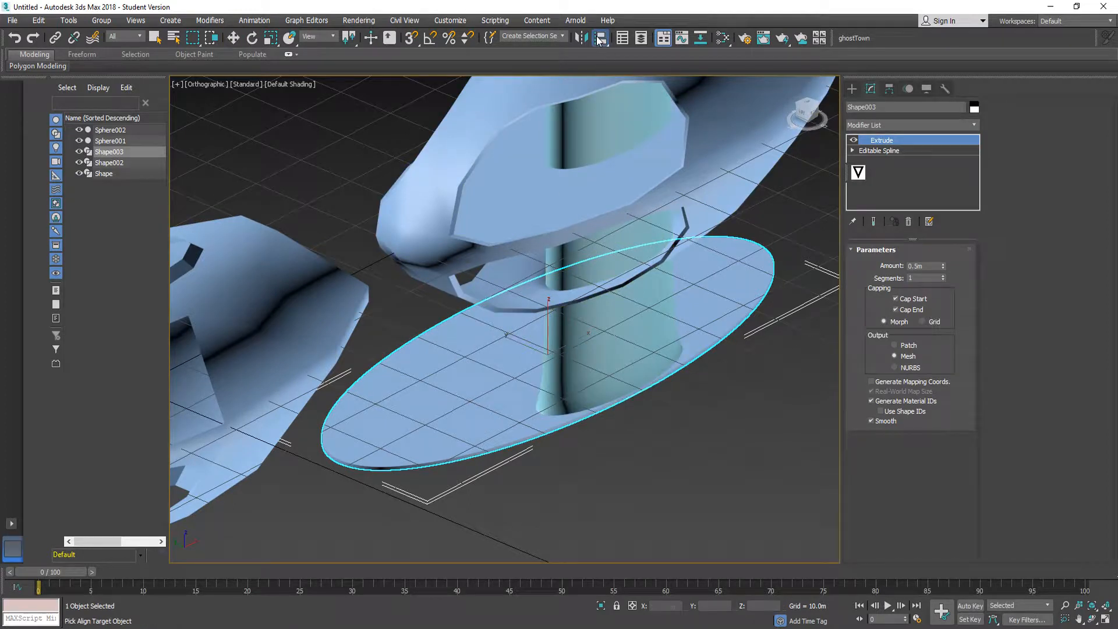
{"action": "left_click", "coordinate": [559, 358]}
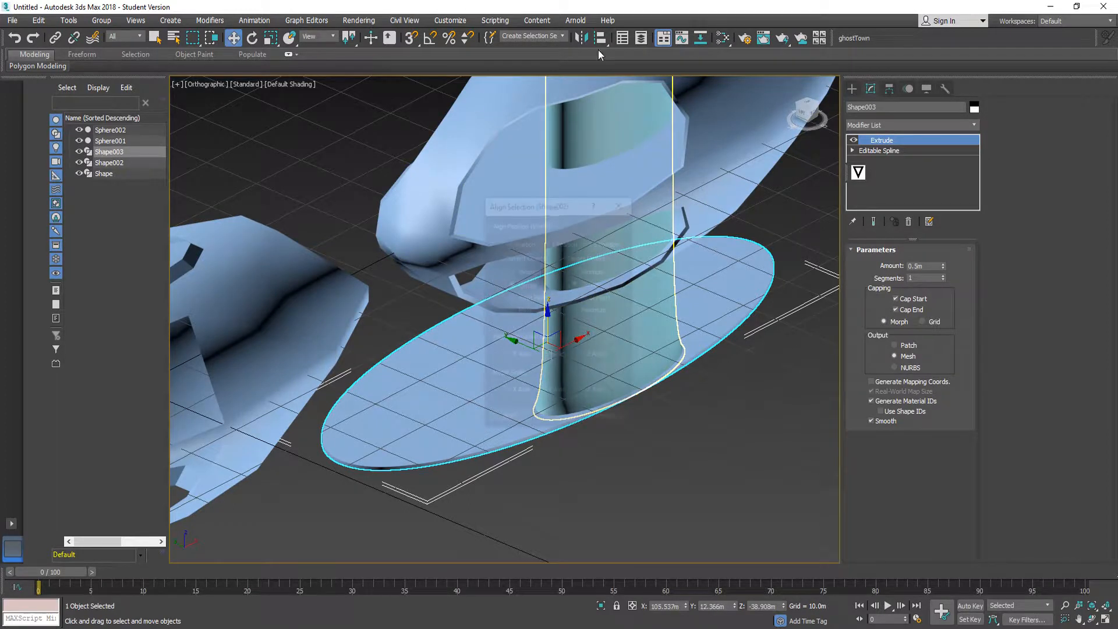
{"action": "left_click", "coordinate": [559, 242]}
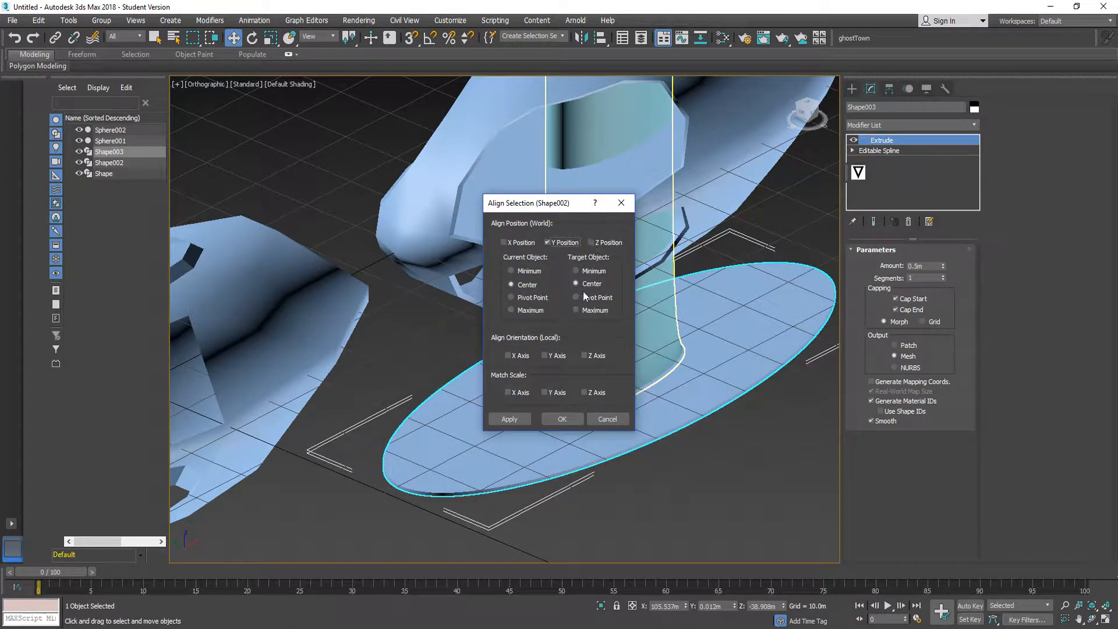
{"action": "left_click", "coordinate": [561, 419]}
{"action": "middle_click_drag", "start_coordinate": [640, 416], "coordinate": [612, 373], "text": "alt"}
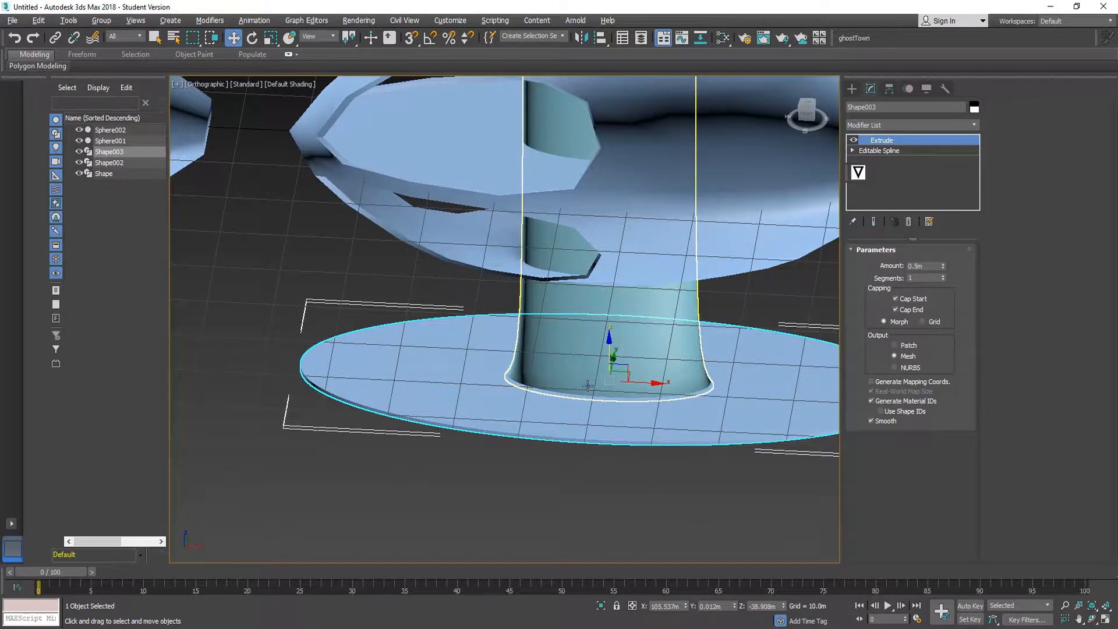
- Set the base plate's Extrude amount to 2.5 m and check its spline outline and thickness
{"action": "left_click", "coordinate": [942, 266]}
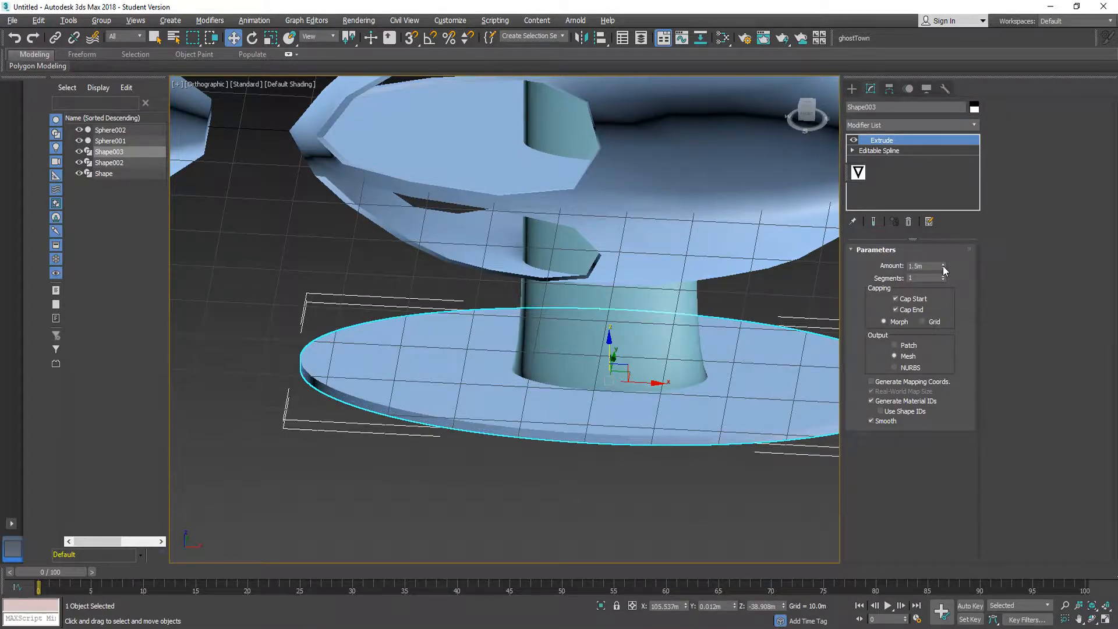
{"action": "left_click", "coordinate": [943, 265]}
{"action": "middle_click_drag", "start_coordinate": [663, 383], "coordinate": [670, 361], "text": "alt"}
{"action": "left_click", "coordinate": [900, 149]}
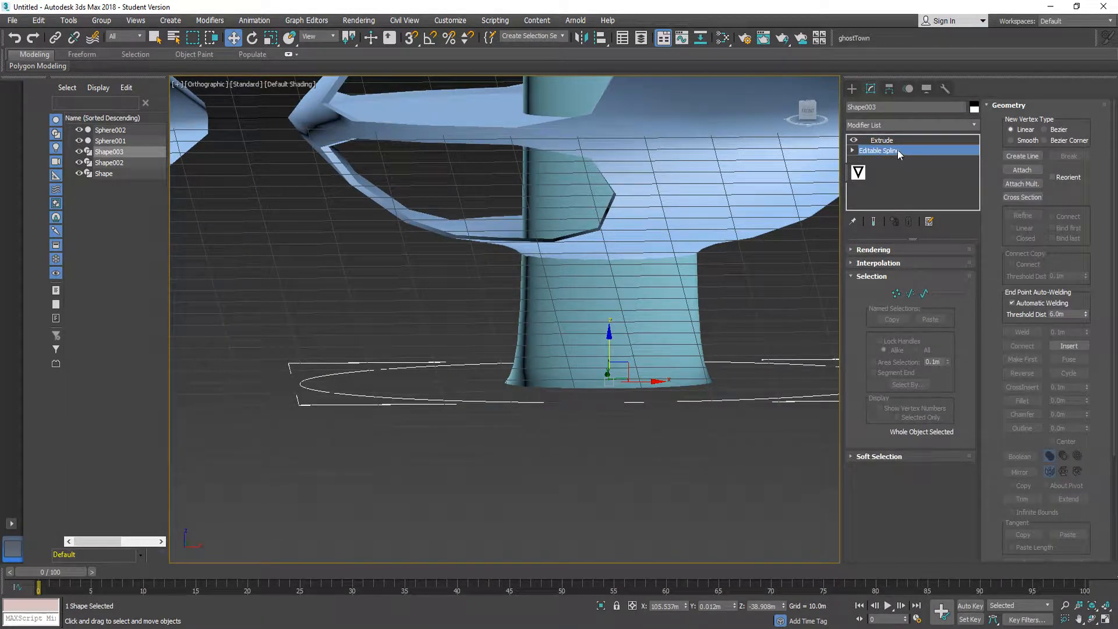
{"action": "left_click", "coordinate": [882, 139]}
{"action": "middle_click_drag", "start_coordinate": [564, 361], "coordinate": [564, 330], "text": "alt"}
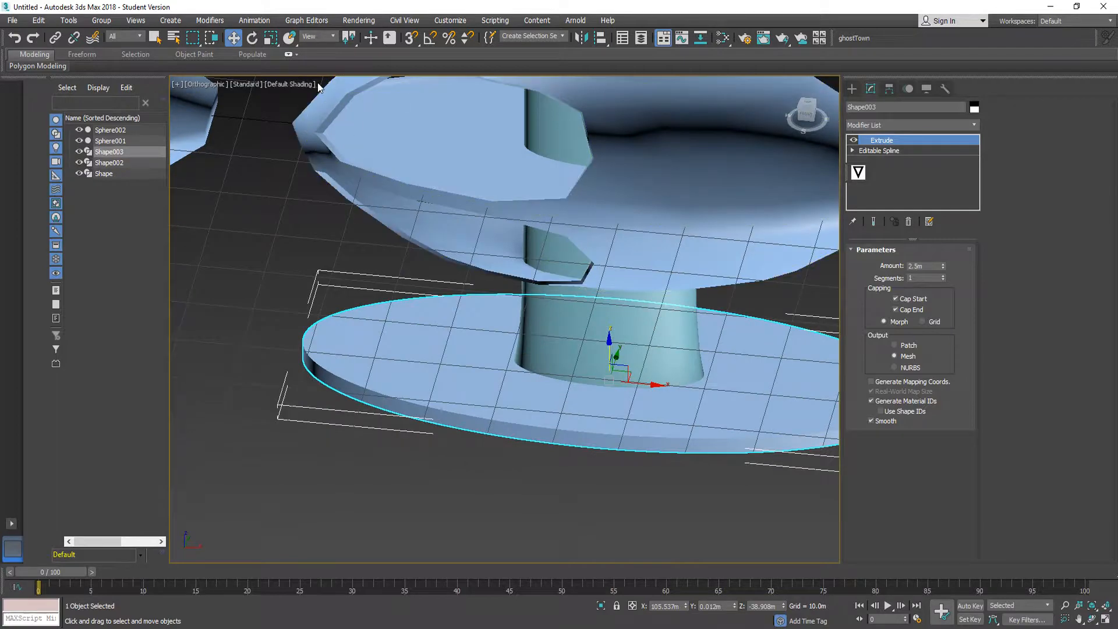
- Scale the base plate up in the horizontal plane to about 394% in X and 152% in Y
{"action": "left_click", "coordinate": [271, 36]}
{"action": "scroll", "coordinate": [361, 408], "scroll_direction": "down", "scroll_amount": 4}
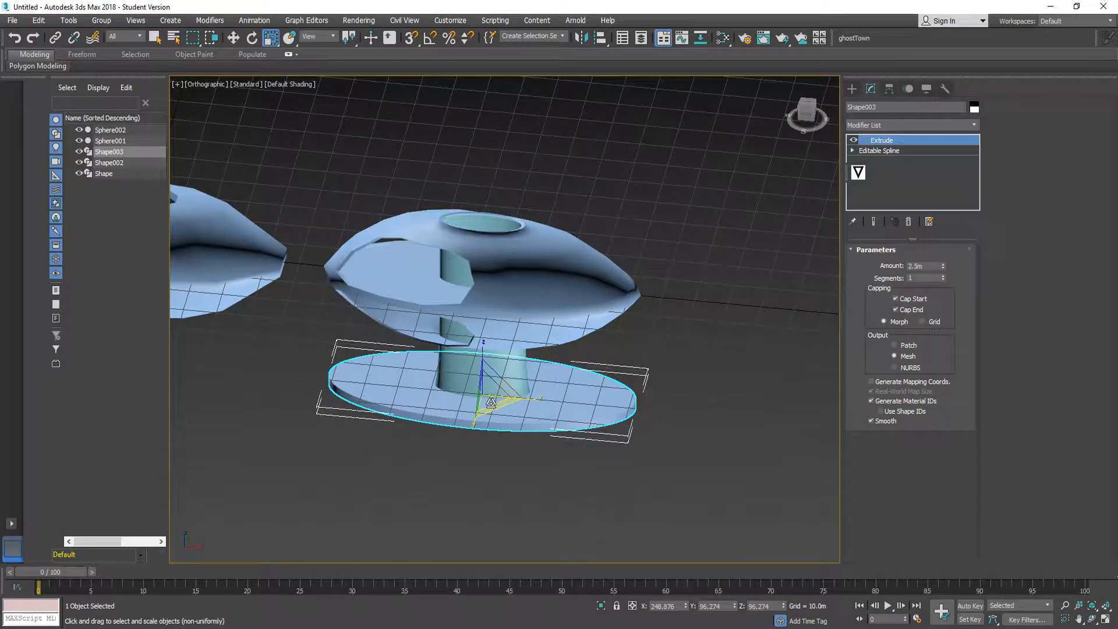
{"action": "left_click_drag", "start_coordinate": [491, 402], "coordinate": [506, 420]}
{"action": "middle_click_drag", "start_coordinate": [506, 420], "coordinate": [556, 374], "text": "alt"}
- Set the base plate's Extrude amount to 2 m and deselect it
{"action": "left_click_drag", "start_coordinate": [925, 265], "coordinate": [895, 269]}
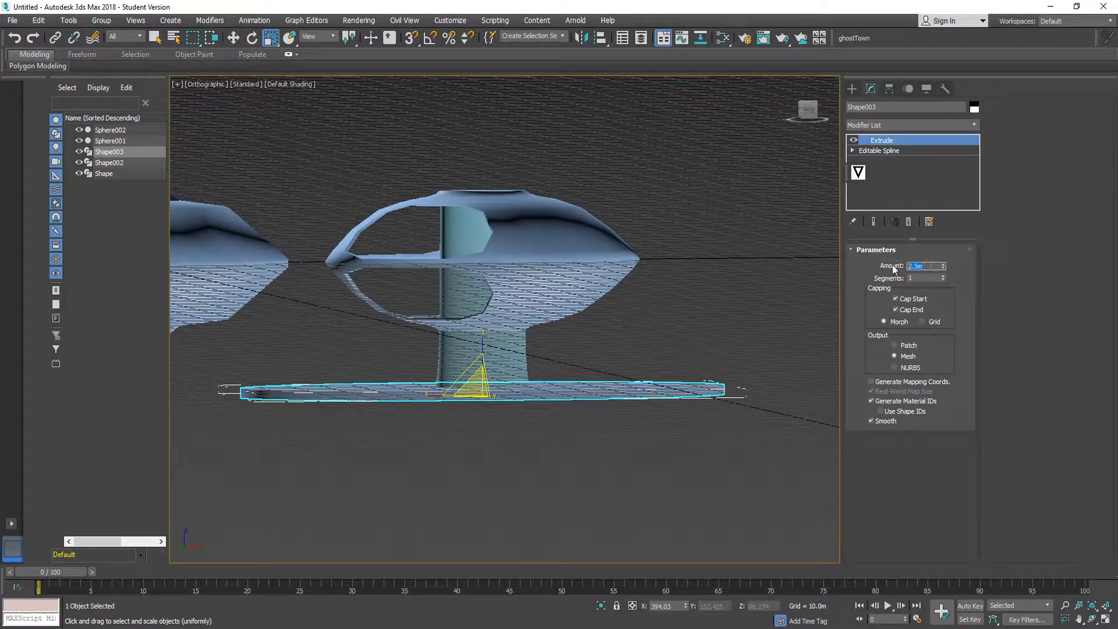
{"action": "type", "text": "2"}
{"action": "key", "text": "Return"}
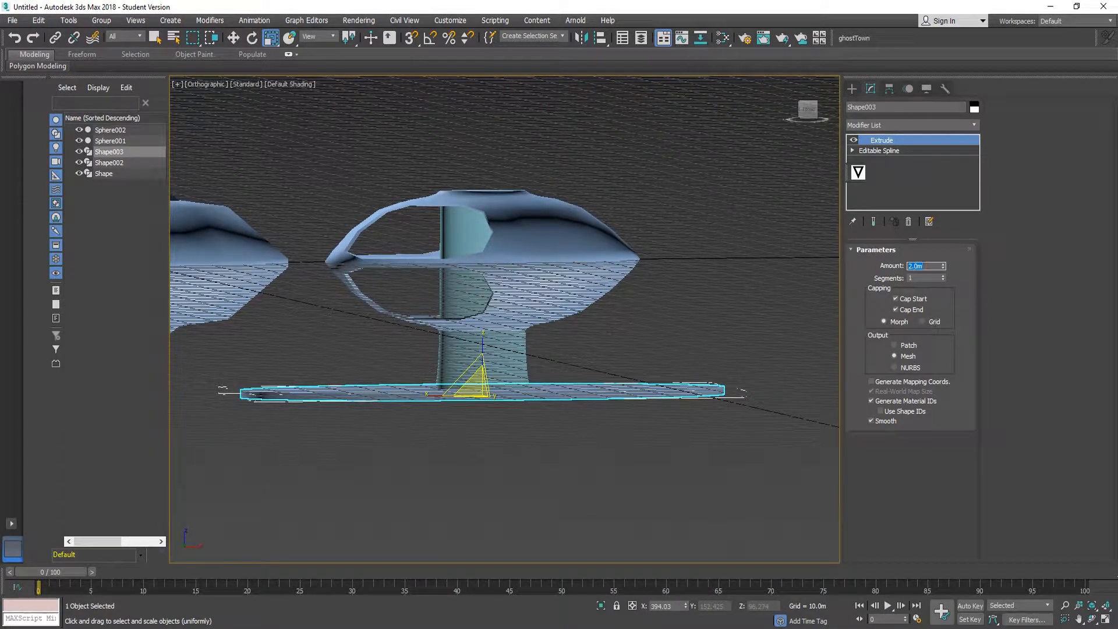
{"action": "left_click", "coordinate": [588, 404]}
- Hide the viewport grid and examine how the column meets the pod and the base plate
{"action": "middle_click_drag", "start_coordinate": [527, 361], "coordinate": [512, 374], "text": "alt"}
{"action": "scroll", "coordinate": [515, 367], "scroll_direction": "down", "scroll_amount": 5}
{"action": "scroll", "coordinate": [700, 185], "scroll_direction": "up", "scroll_amount": 6}
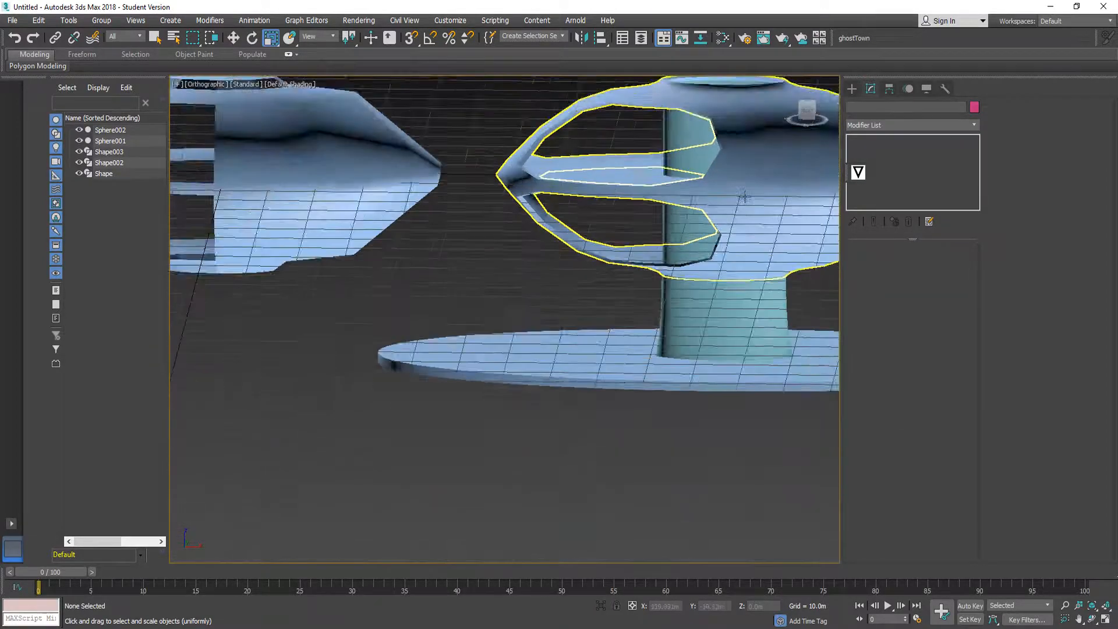
{"action": "scroll", "coordinate": [723, 271], "scroll_direction": "up", "scroll_amount": 5}
{"action": "mouse_move", "coordinate": [662, 339]}
{"action": "middle_mouse_down", "text": "alt"}
{"action": "mouse_move", "coordinate": [671, 334]}
{"action": "mouse_move", "coordinate": [663, 338]}
{"action": "middle_mouse_up", "text": "alt"}
{"action": "scroll", "coordinate": [675, 336], "scroll_direction": "down", "scroll_amount": 5}
{"action": "key", "text": "g"}
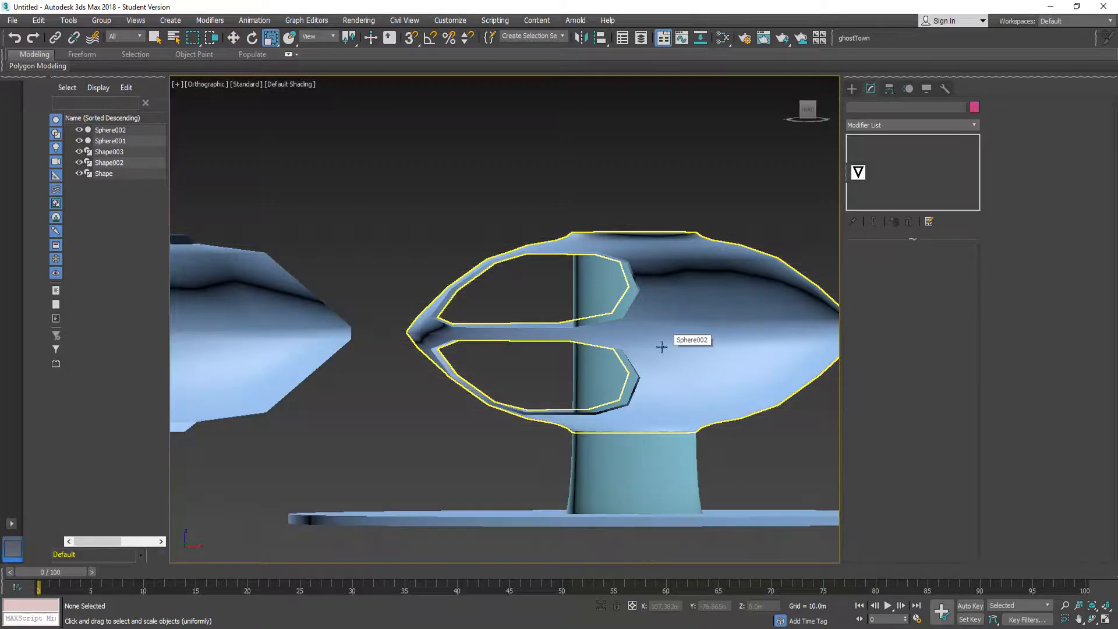
{"action": "middle_click_drag", "start_coordinate": [598, 414], "coordinate": [604, 429], "text": "alt"}
{"action": "scroll", "coordinate": [602, 325], "scroll_direction": "down", "scroll_amount": 6}
{"action": "scroll", "coordinate": [581, 161], "scroll_direction": "up", "scroll_amount": 3}
{"action": "scroll", "coordinate": [581, 161], "scroll_direction": "up", "scroll_amount": 6}
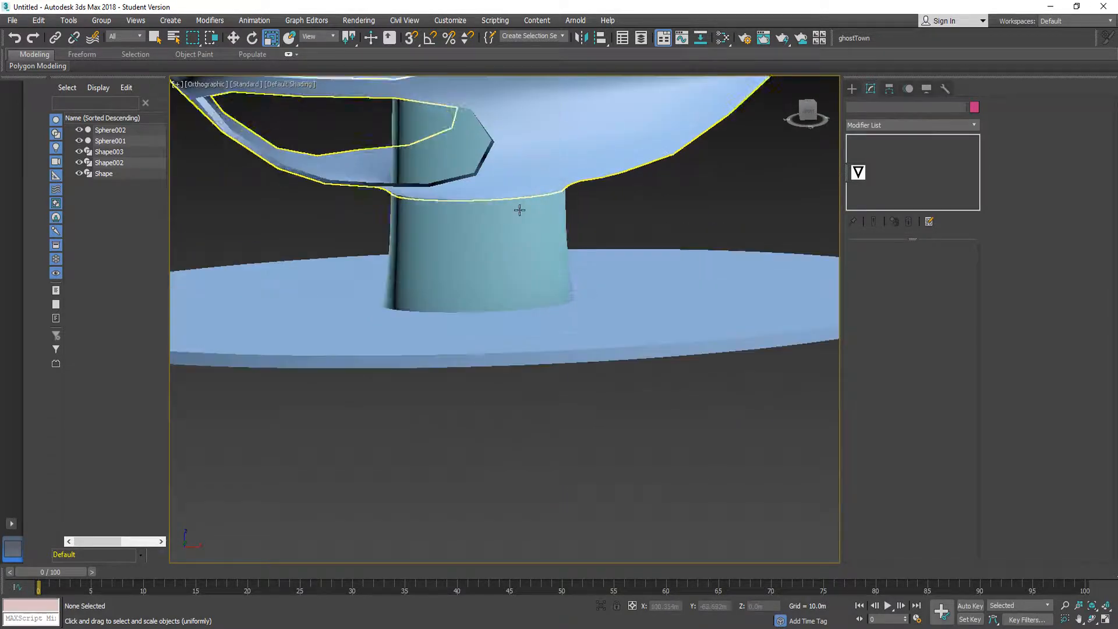
{"action": "scroll", "coordinate": [594, 300], "scroll_direction": "down", "scroll_amount": 5}
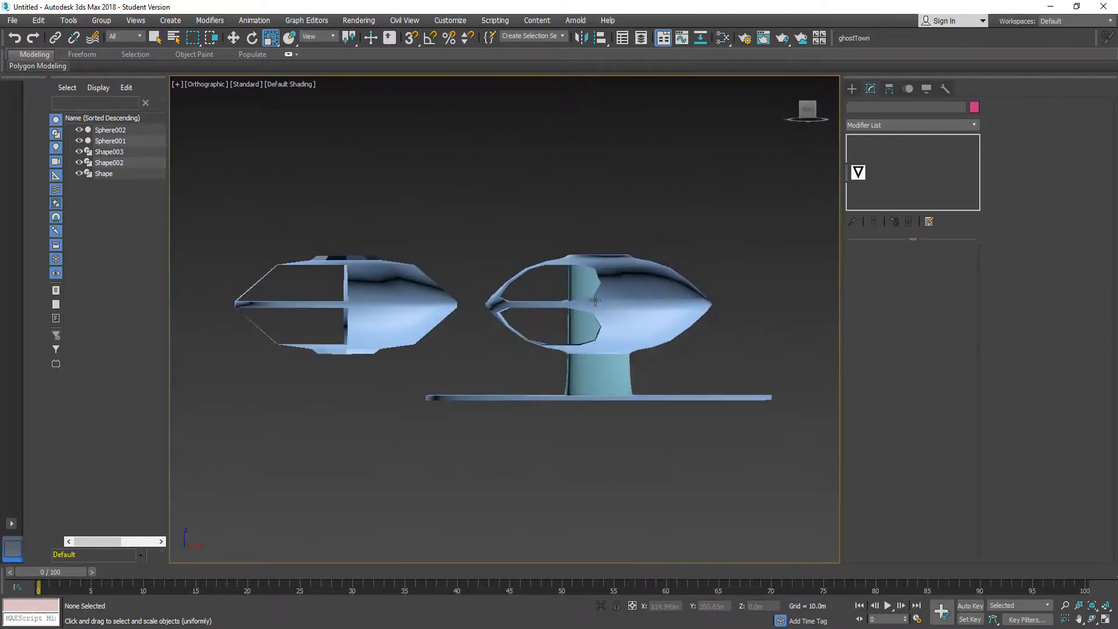
- Show the model in the Front view and check it against the retro-futurism reference illustration
{"action": "left_click", "coordinate": [807, 110]}
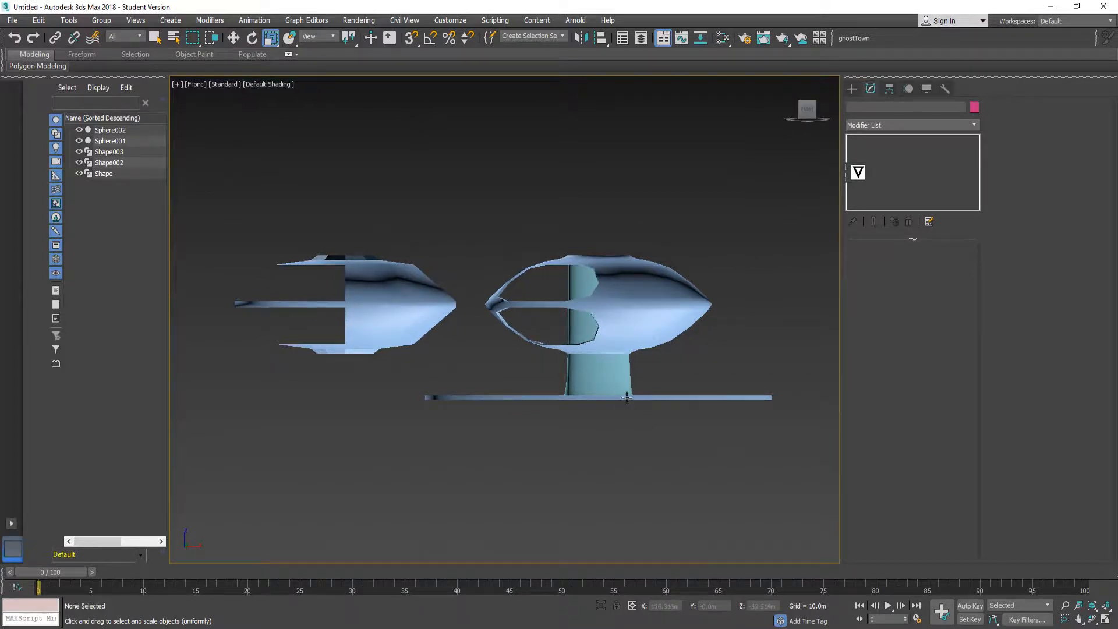
{"action": "scroll", "coordinate": [495, 397], "scroll_direction": "up", "scroll_amount": 4}
{"action": "scroll", "coordinate": [495, 396], "scroll_direction": "down", "scroll_amount": 2}
{"action": "key", "text": "alt+Tab"}
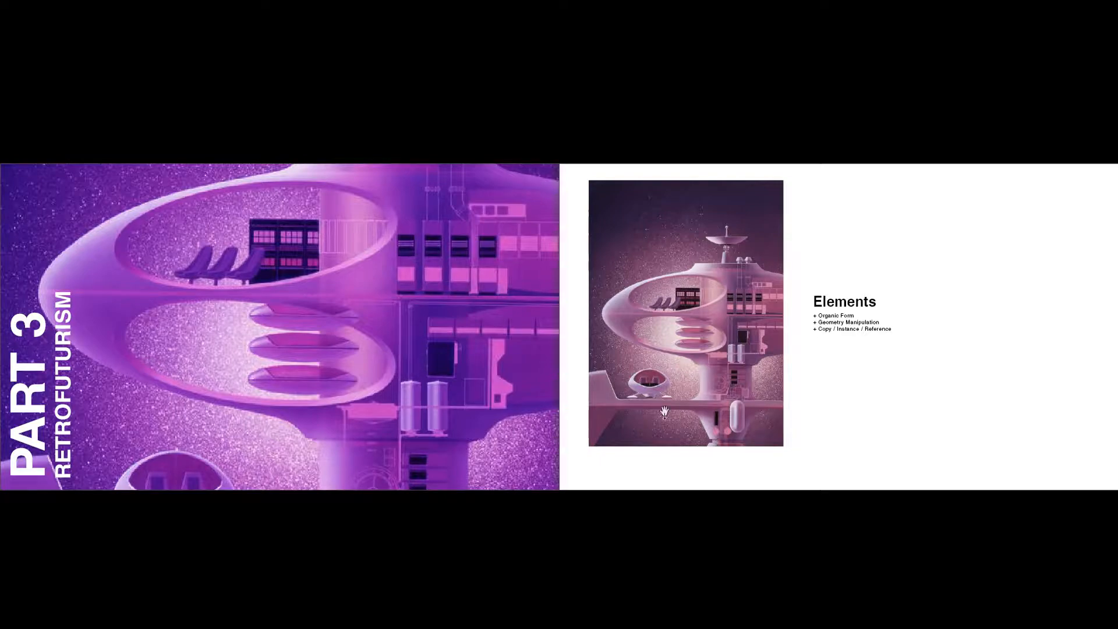
{"action": "key", "text": "alt+Tab"}
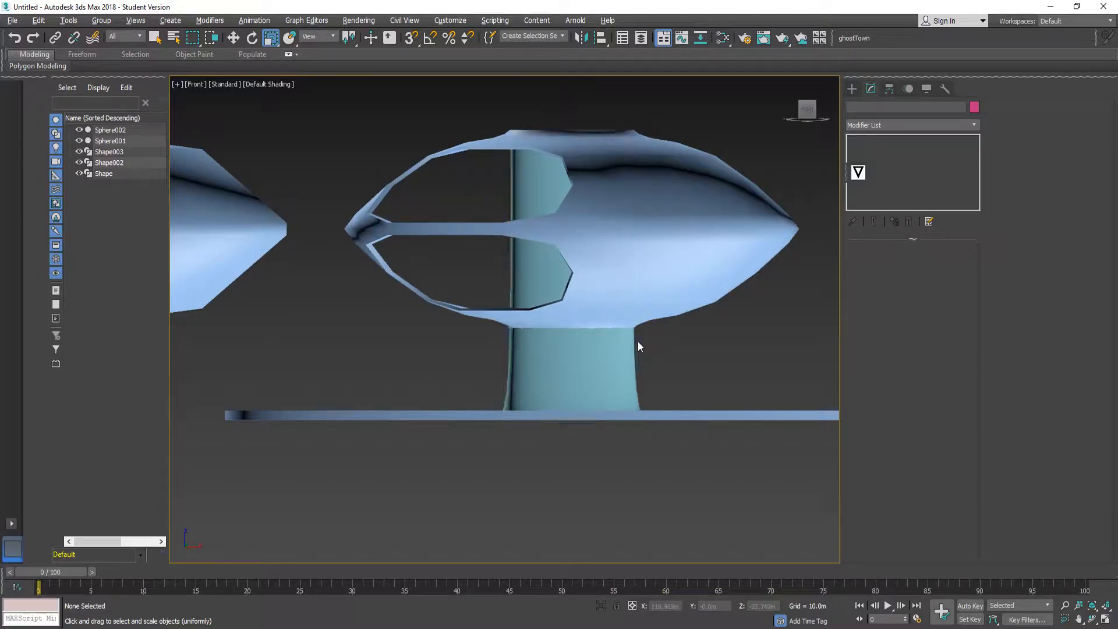
- Clone the supporting column straight down as one independent copy at Z about -37.73 m
{"action": "left_click", "coordinate": [600, 352]}
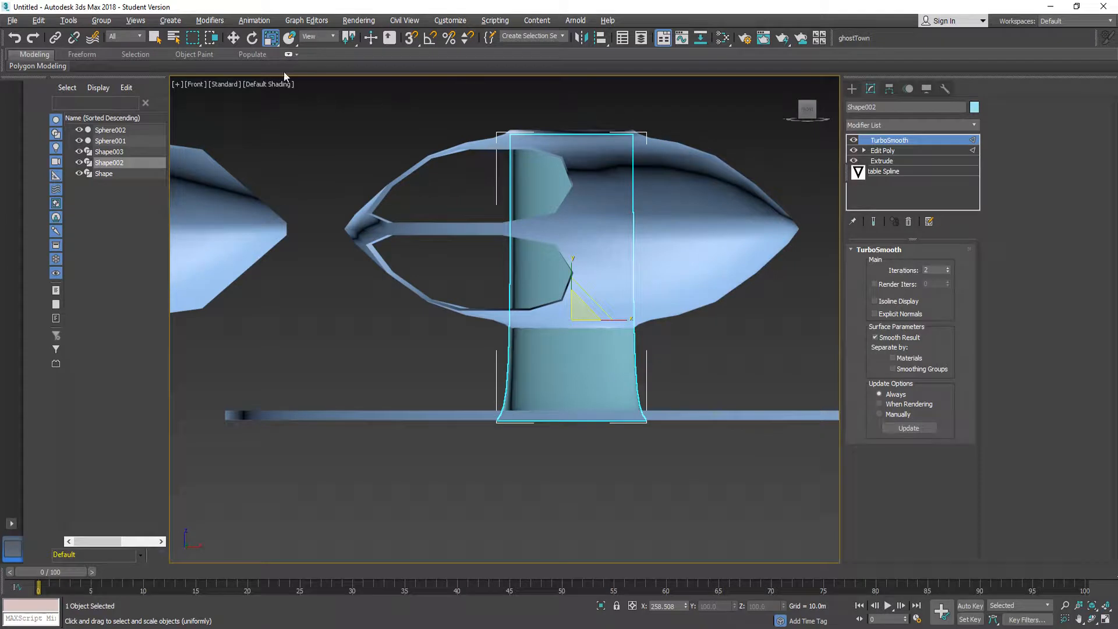
{"action": "left_click", "coordinate": [233, 37]}
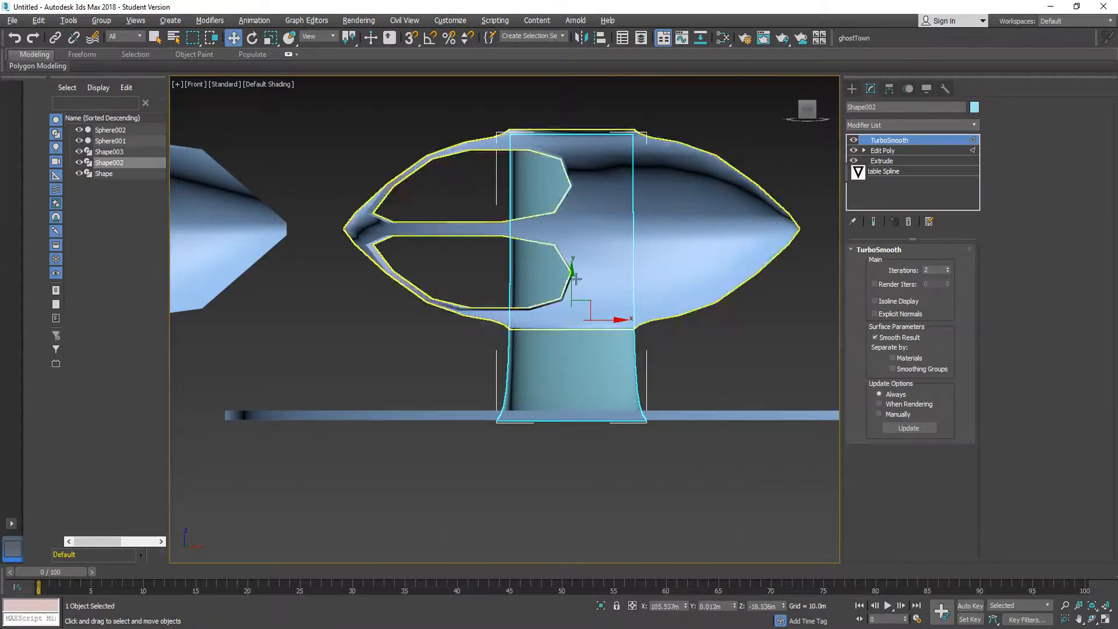
{"action": "left_click_drag", "start_coordinate": [573, 273], "coordinate": [554, 369], "text": "shift"}
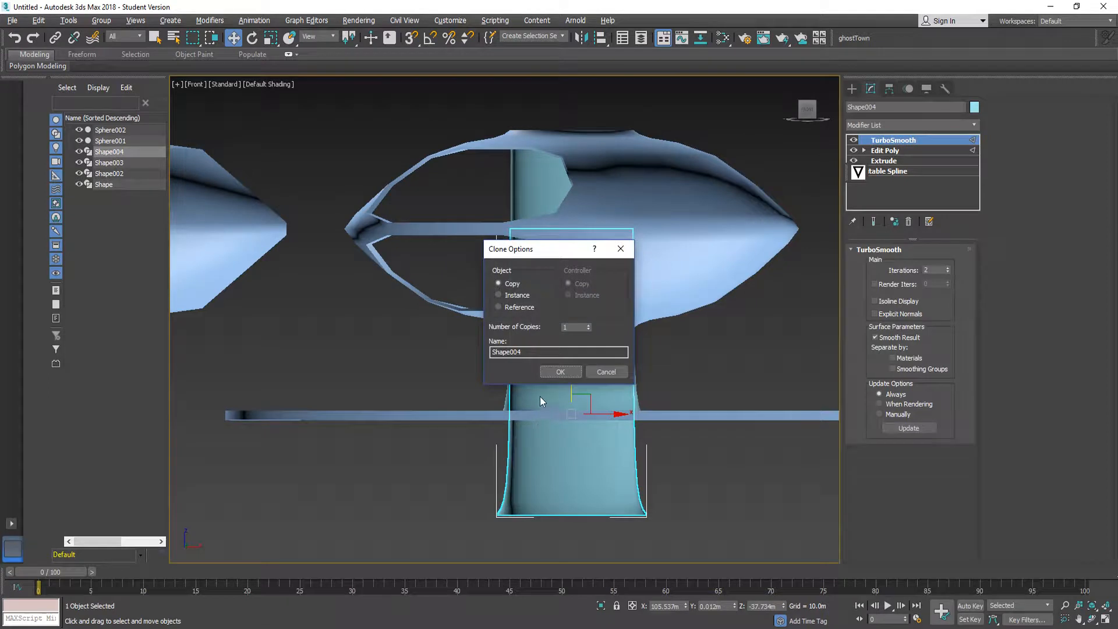
{"action": "left_click", "coordinate": [559, 372]}
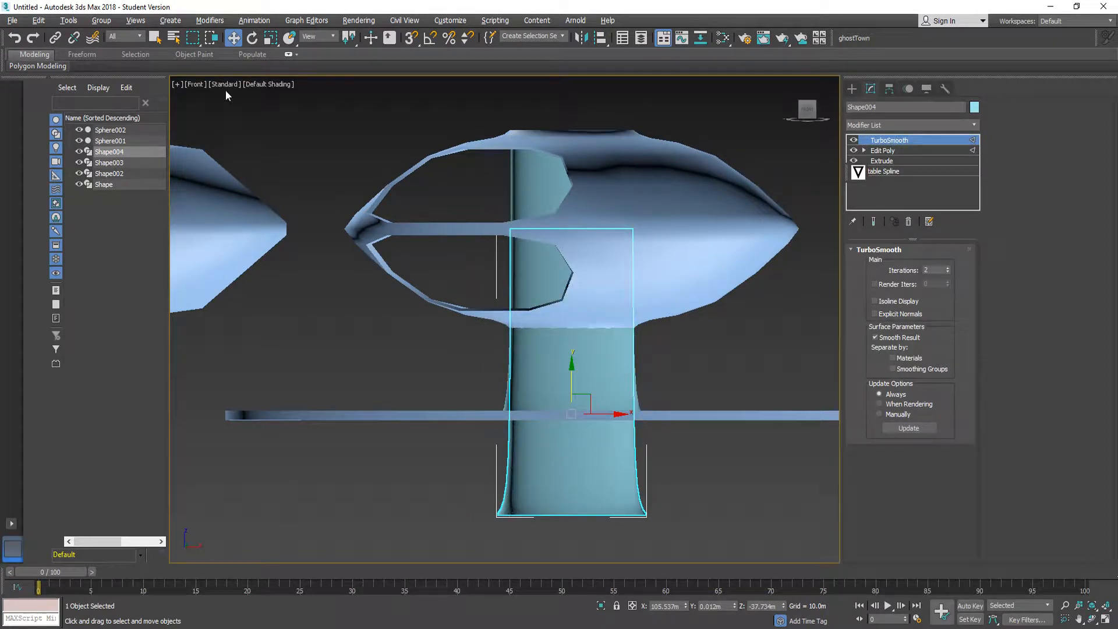
- Try rotating the cloned column by 90° about the screen Y axis and the screen X axis, reversing each rotation
{"action": "left_click", "coordinate": [250, 38]}
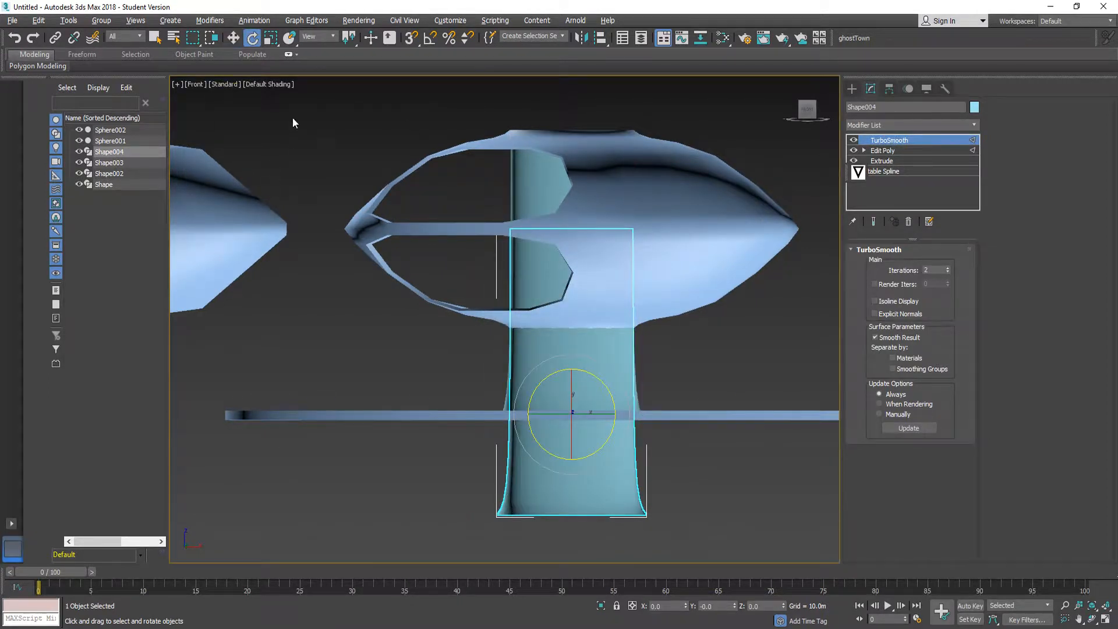
{"action": "right_click", "coordinate": [256, 43]}
{"action": "left_click", "coordinate": [600, 308]}
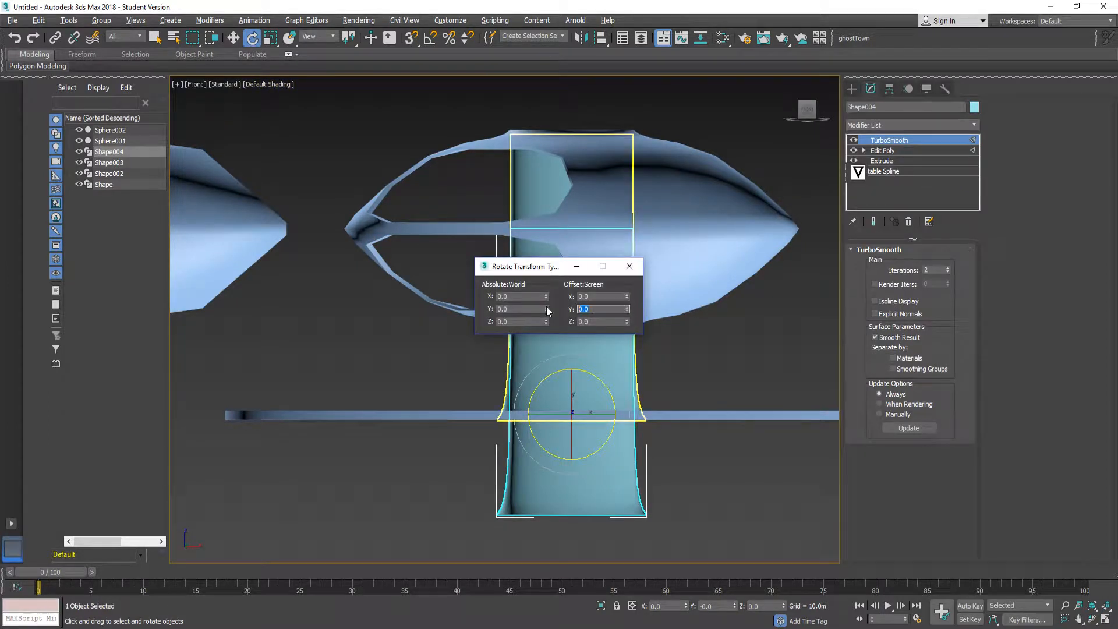
{"action": "type", "text": "90"}
{"action": "key", "text": "Return"}
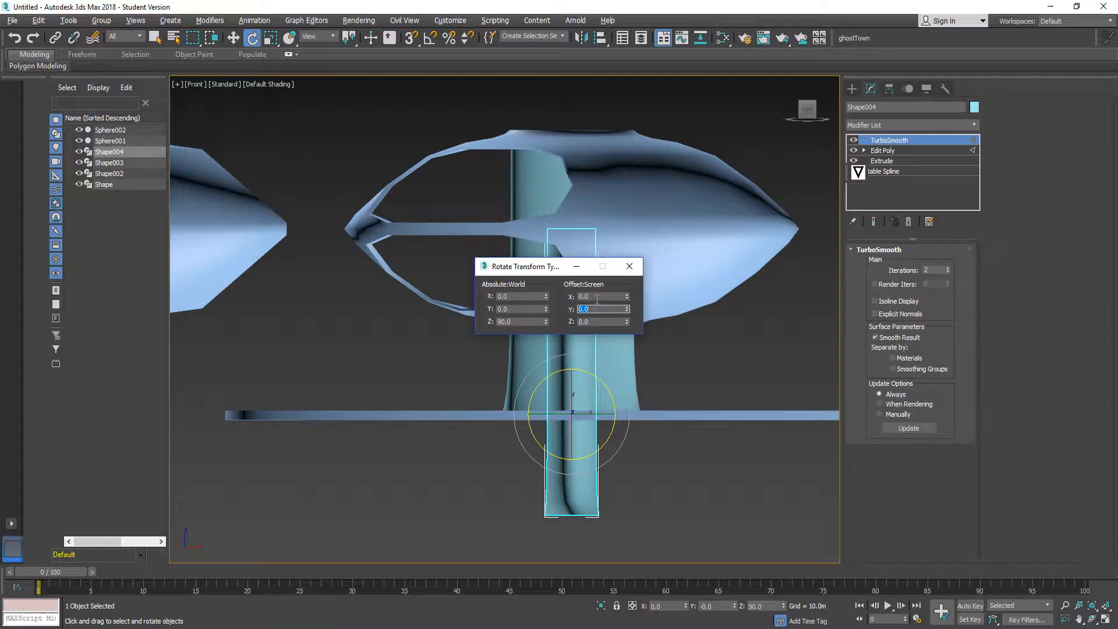
{"action": "key", "text": "Return"}
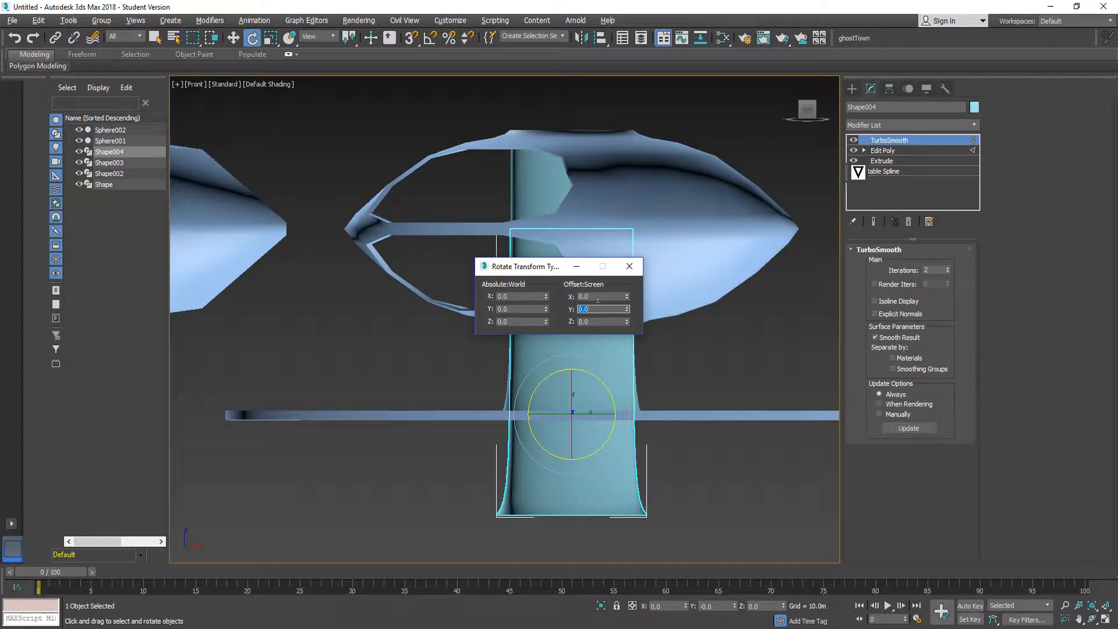
{"action": "left_click", "coordinate": [601, 295]}
{"action": "type", "text": "90"}
{"action": "key", "text": "Return"}
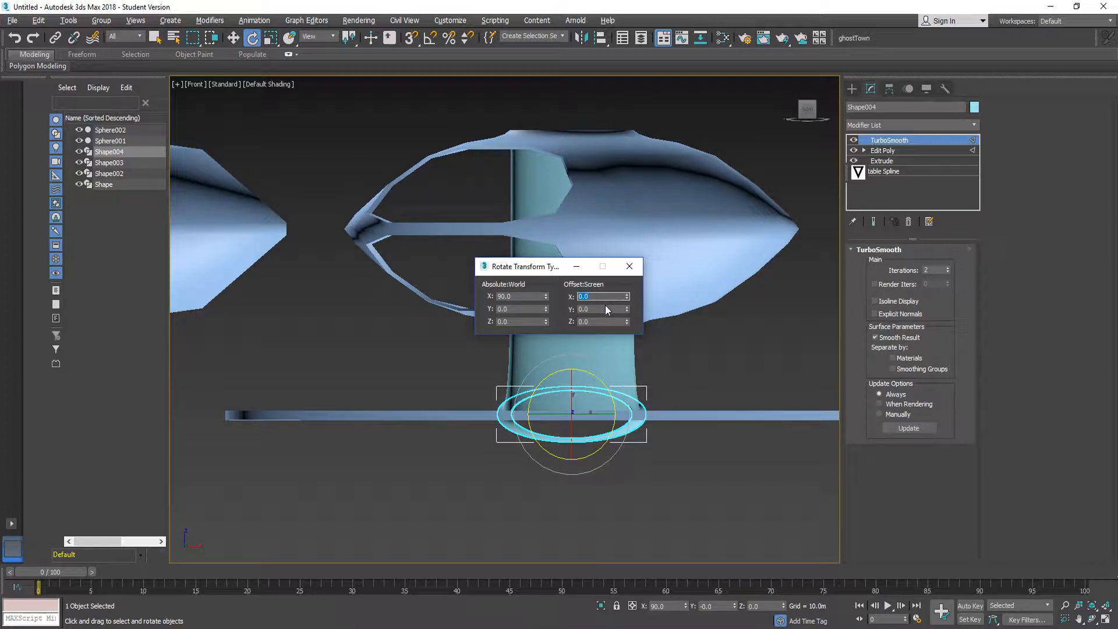
{"action": "type", "text": "-90"}
{"action": "key", "text": "Return"}
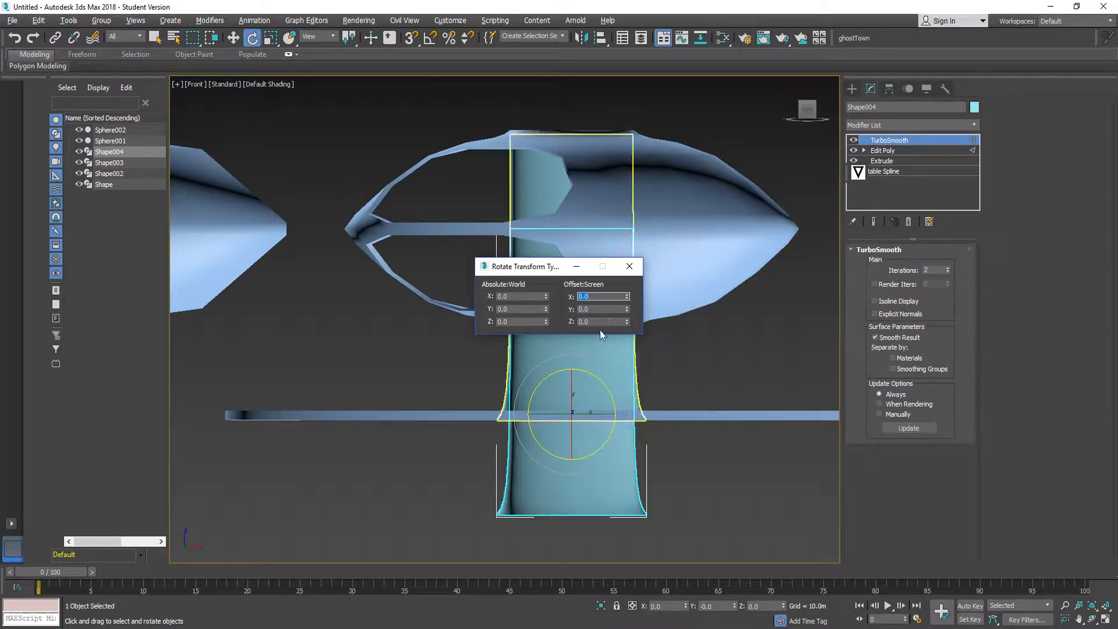
- Turn the cloned column upside down by rotating it 180° about the screen Z axis
{"action": "left_click", "coordinate": [587, 322]}
{"action": "key", "text": "Return"}
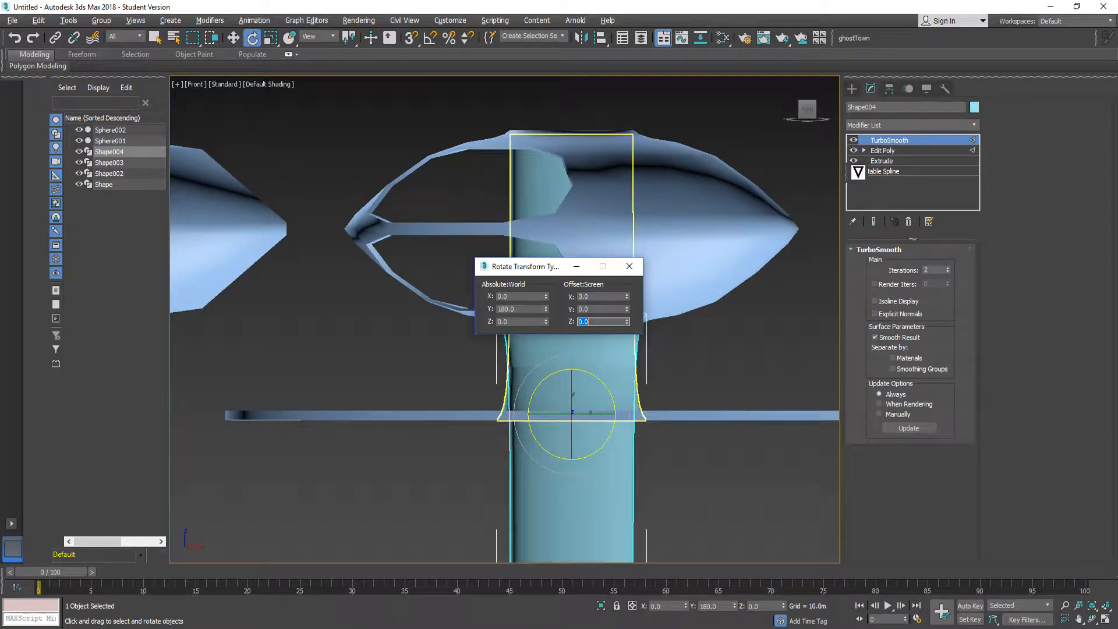
{"action": "left_click", "coordinate": [629, 266]}
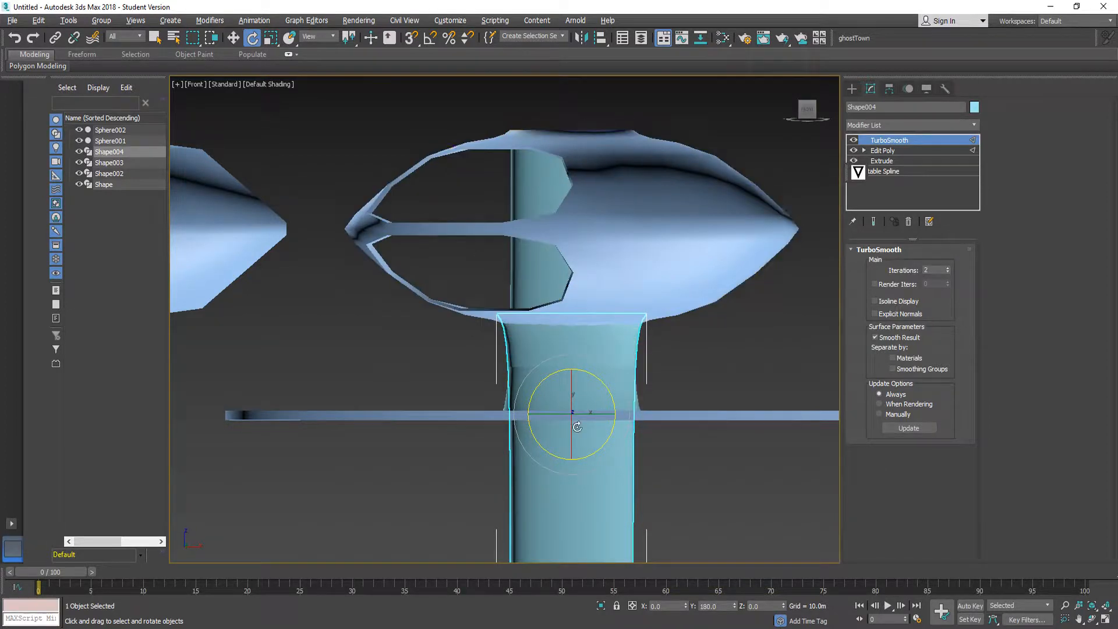
- Align the flipped column to the base plate in Y and Z position, maximum to minimum, and deselect it
{"action": "middle_click_drag", "start_coordinate": [352, 272], "coordinate": [313, 124]}
{"action": "key", "text": "w"}
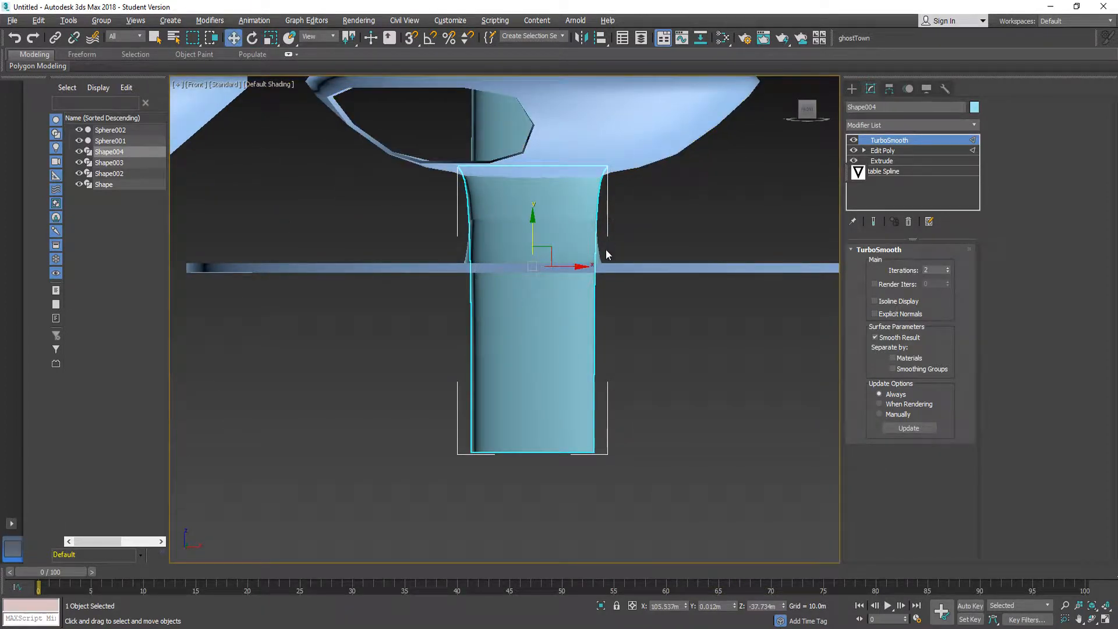
{"action": "left_click", "coordinate": [580, 38]}
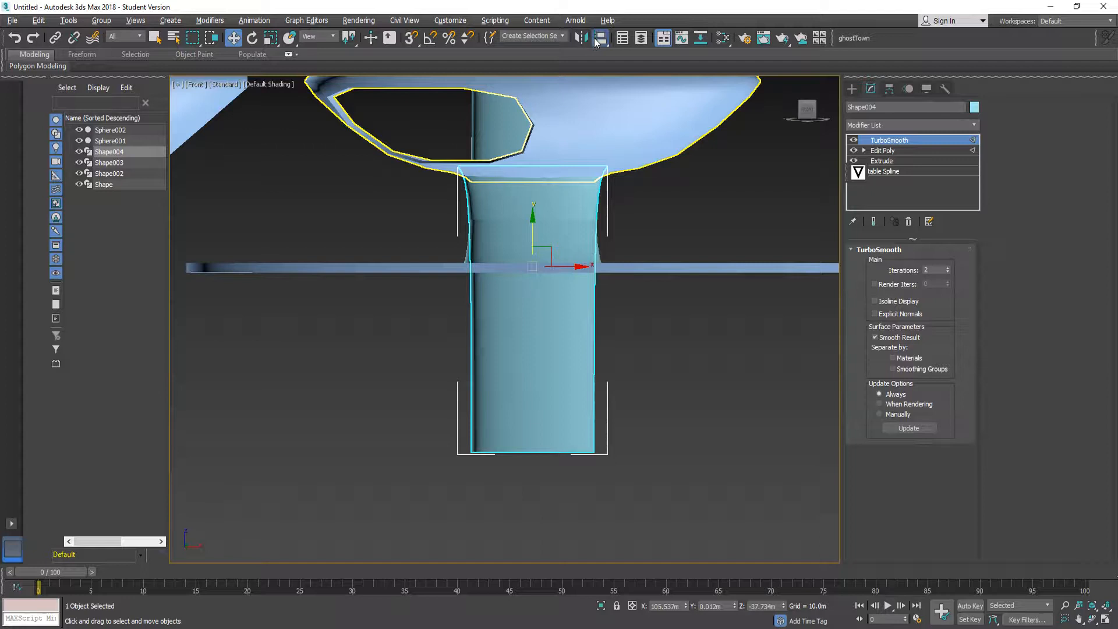
{"action": "left_click", "coordinate": [675, 272]}
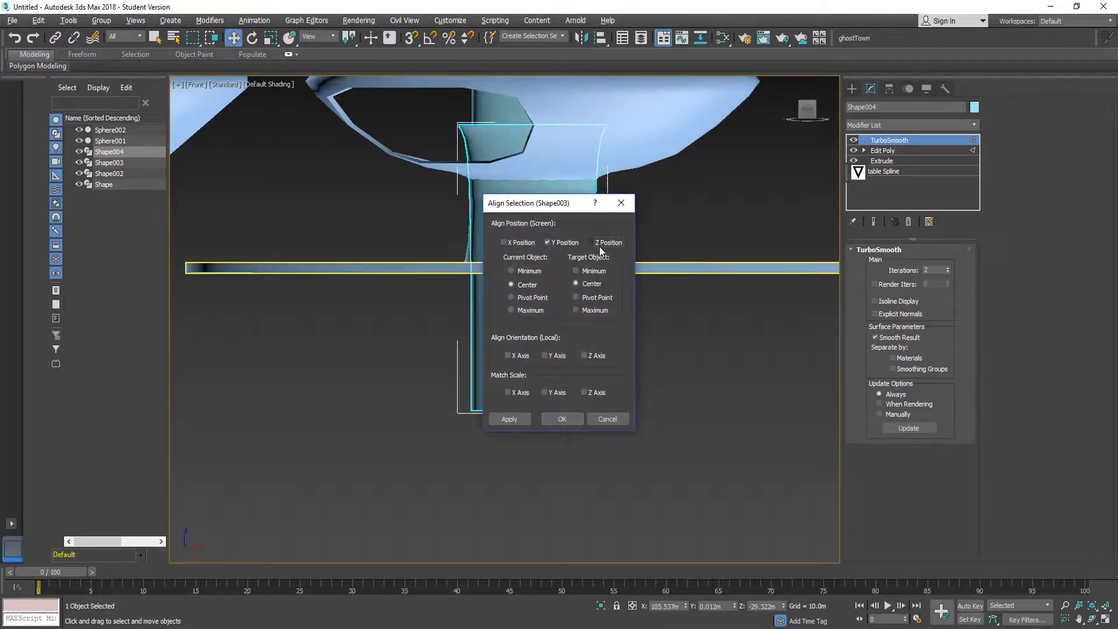
{"action": "left_click", "coordinate": [547, 242]}
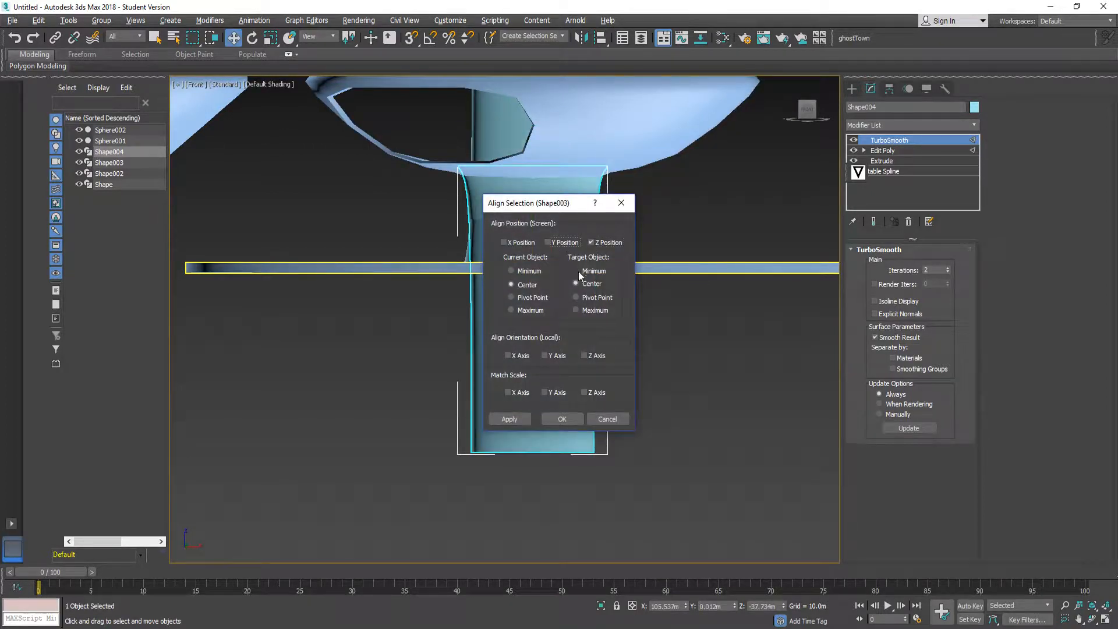
{"action": "left_click", "coordinate": [562, 244]}
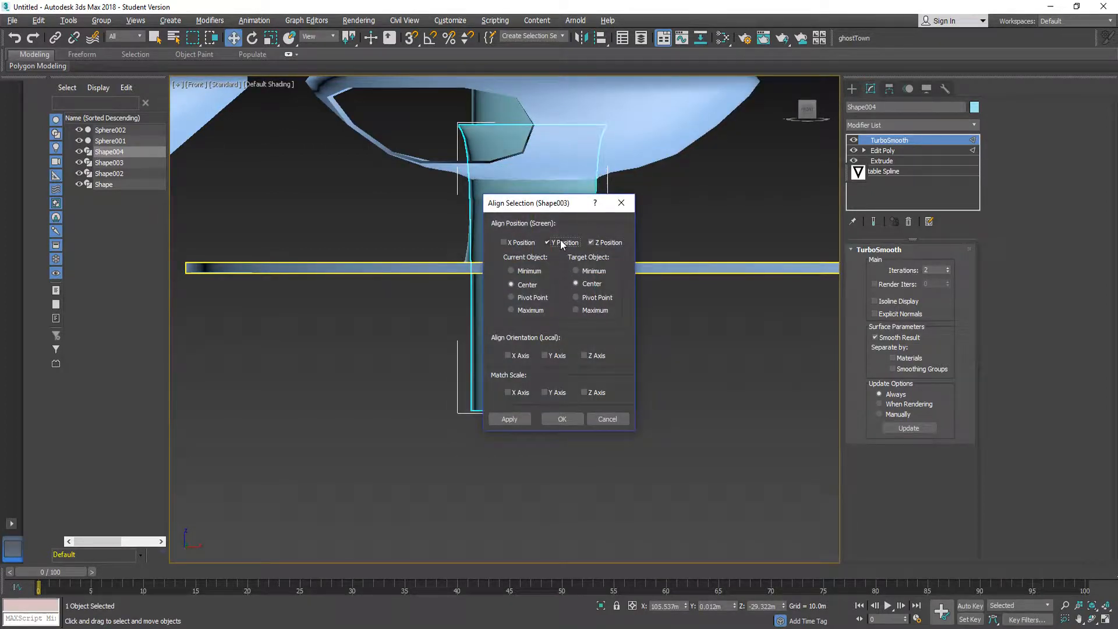
{"action": "left_click", "coordinate": [512, 310]}
{"action": "left_click", "coordinate": [593, 312]}
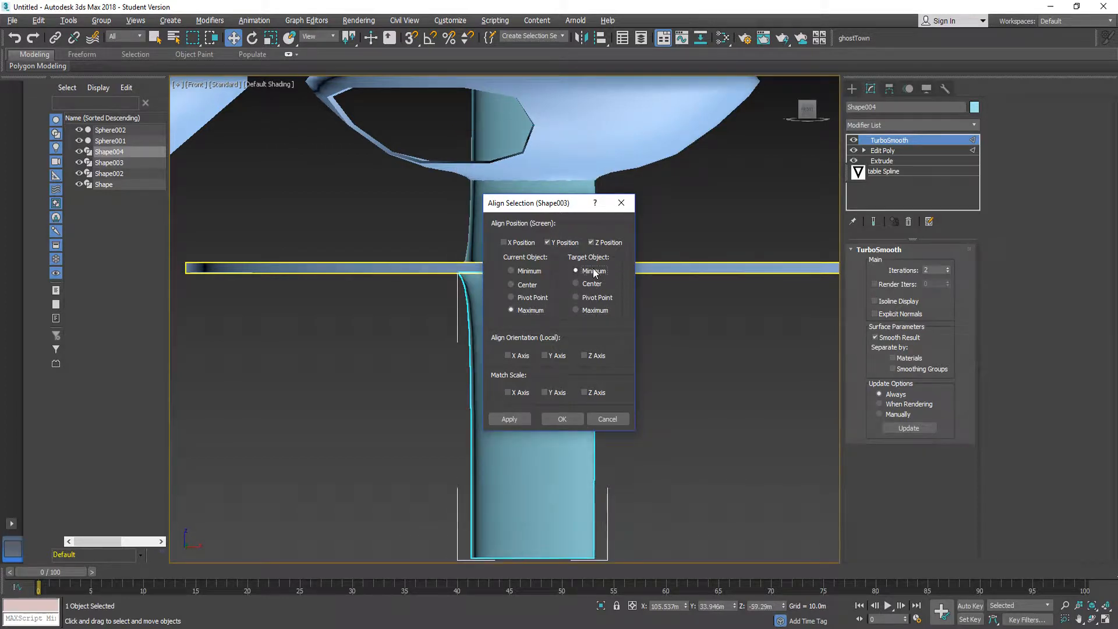
{"action": "left_click", "coordinate": [561, 419]}
{"action": "left_click", "coordinate": [646, 357]}
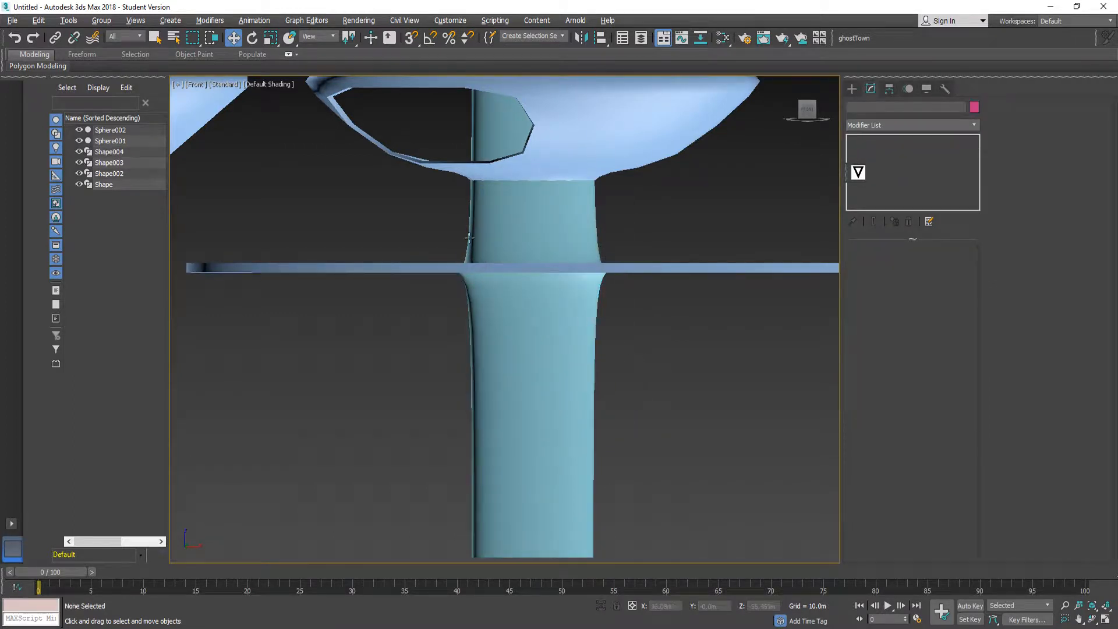
- Open the lower column's Edit Poly level for edge editing and turn on Edged Faces in the viewport
{"action": "left_click", "coordinate": [524, 295]}
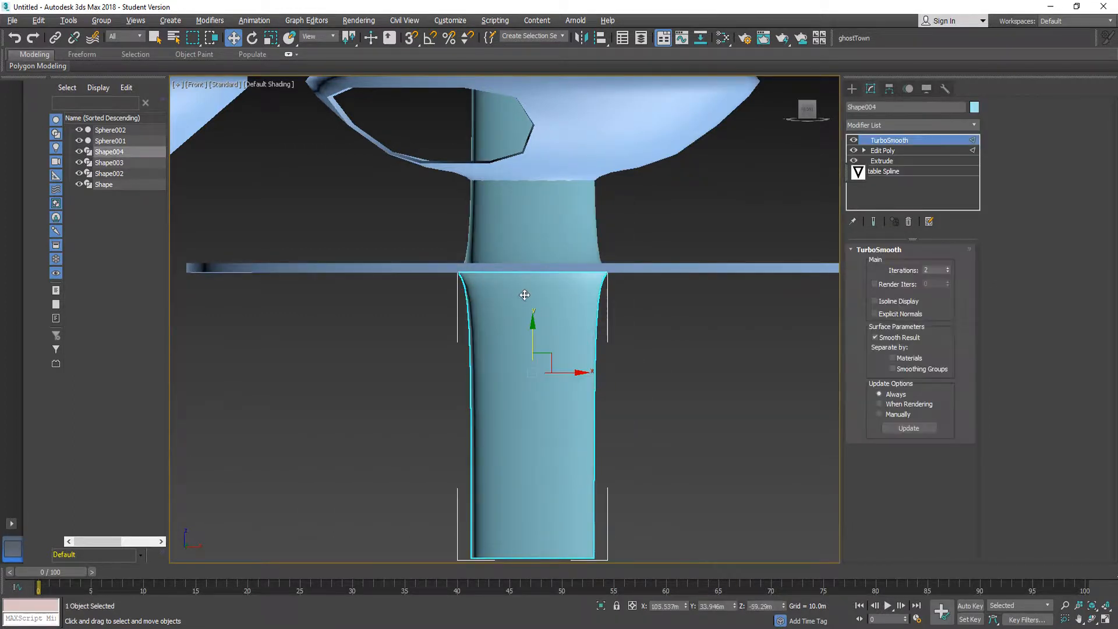
{"action": "left_click", "coordinate": [900, 151]}
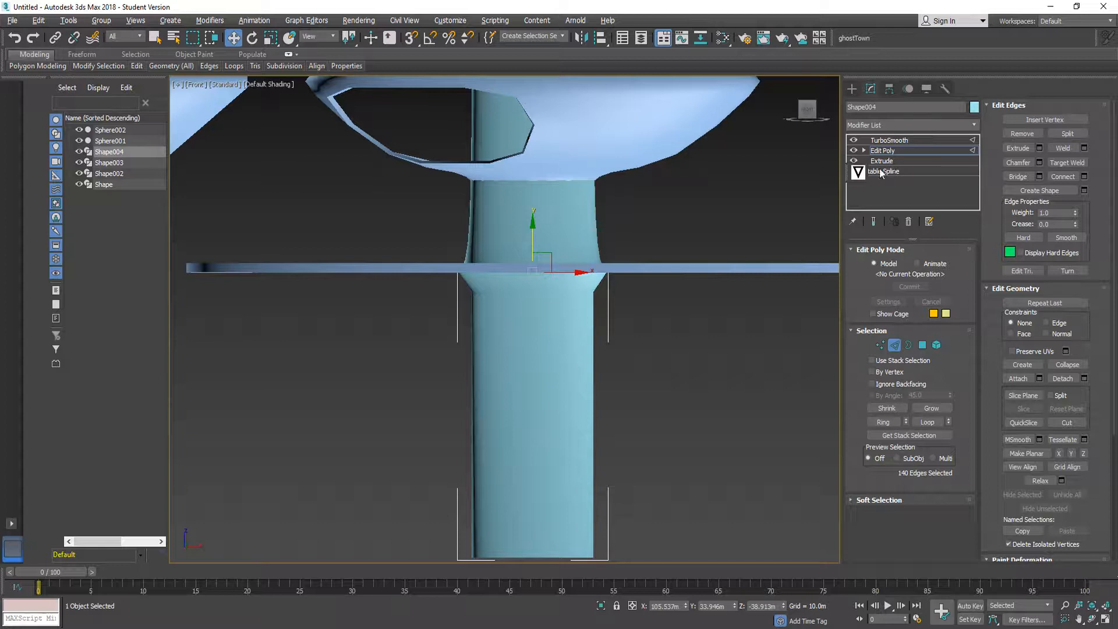
{"action": "left_click", "coordinate": [227, 85]}
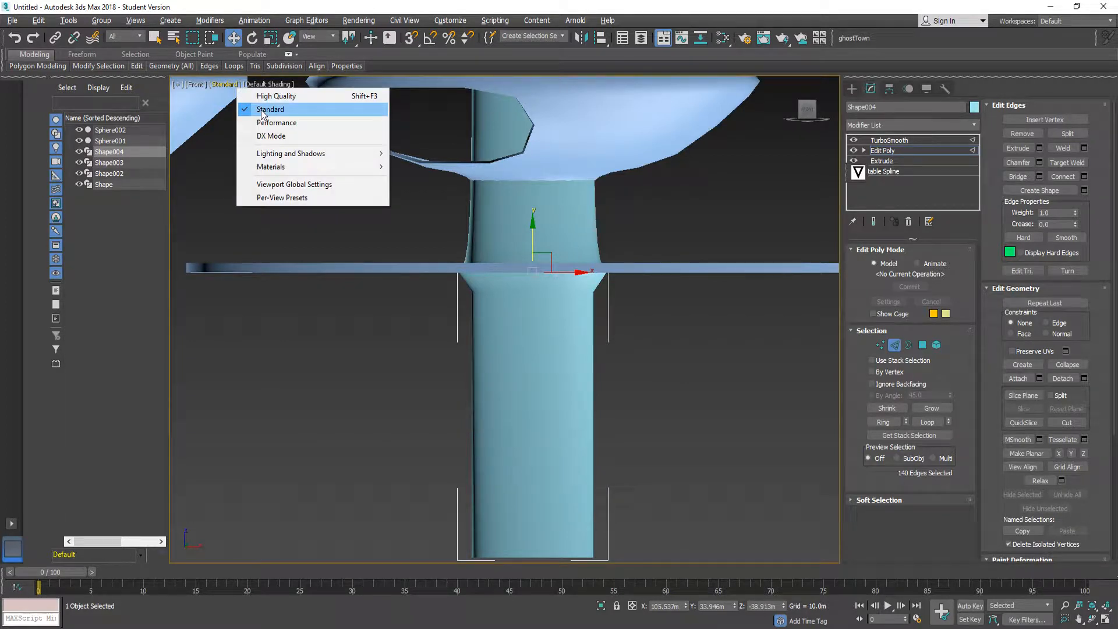
{"action": "left_click", "coordinate": [269, 84]}
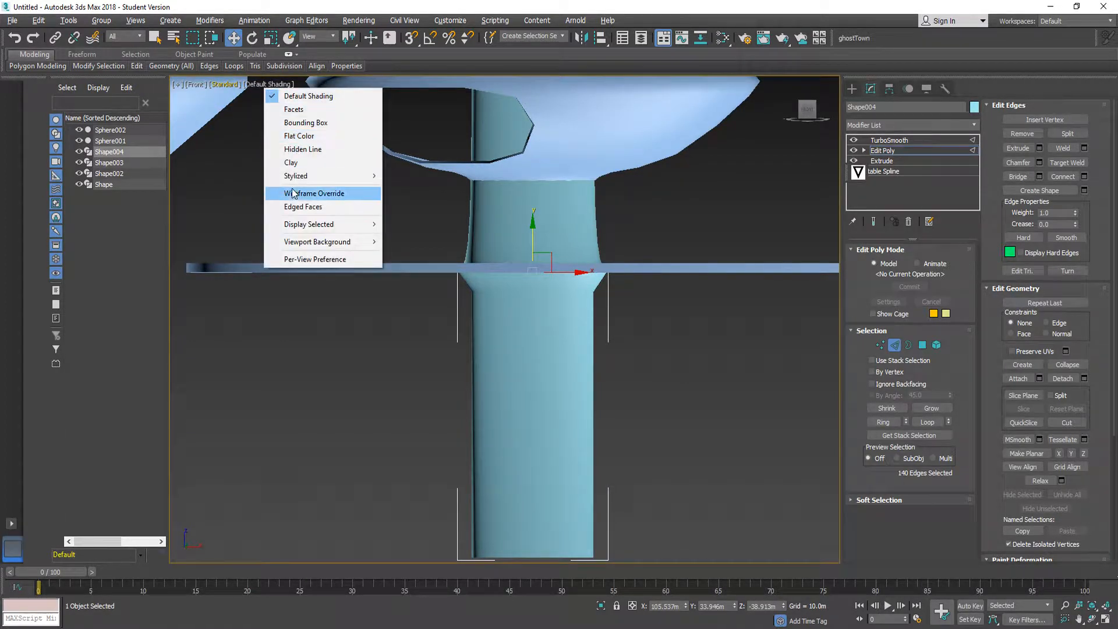
{"action": "left_click", "coordinate": [300, 207]}
- Select the full edge loop below the lower column's flare and move it down to about Z -51.1 m, lengthening the flare
{"action": "scroll", "coordinate": [564, 293], "scroll_direction": "up", "scroll_amount": 3}
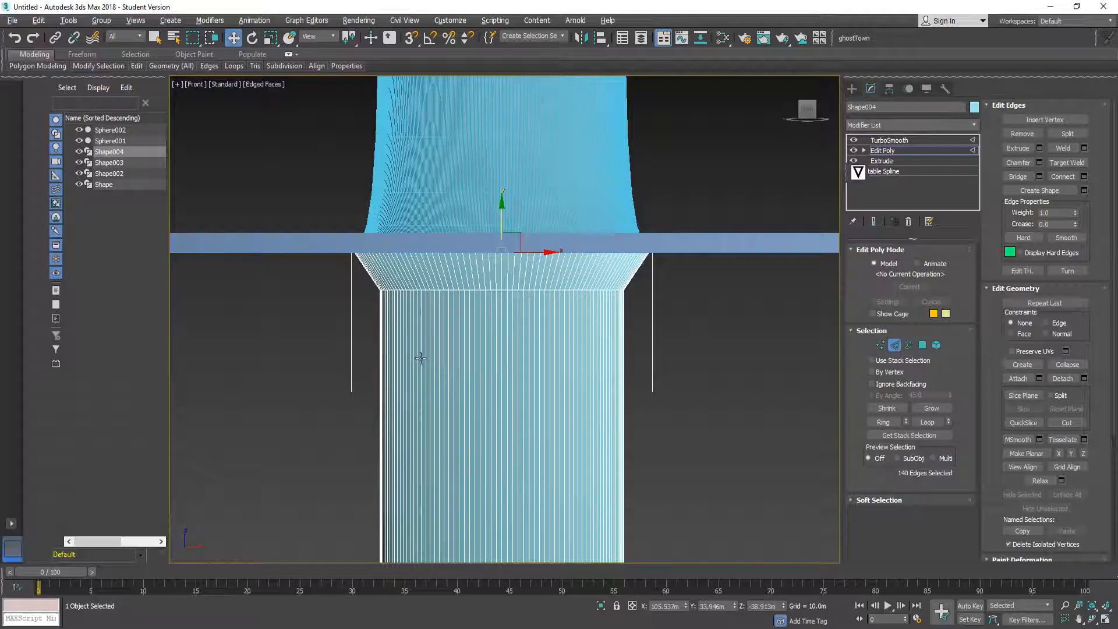
{"action": "left_click", "coordinate": [426, 358]}
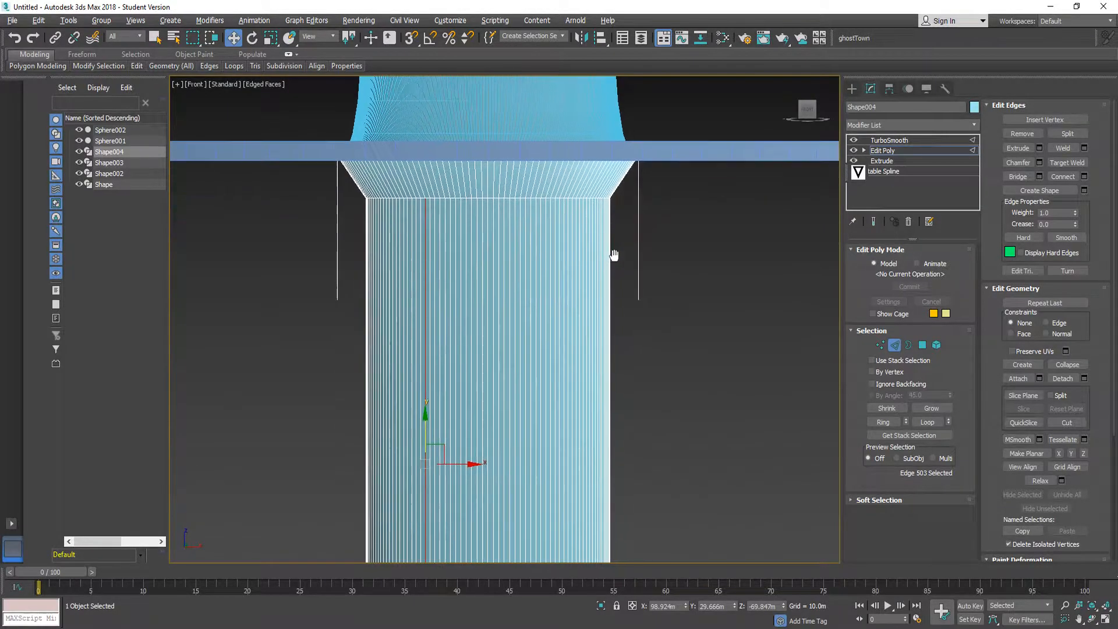
{"action": "scroll", "coordinate": [427, 195], "scroll_direction": "up", "scroll_amount": 3}
{"action": "left_click", "coordinate": [448, 201]}
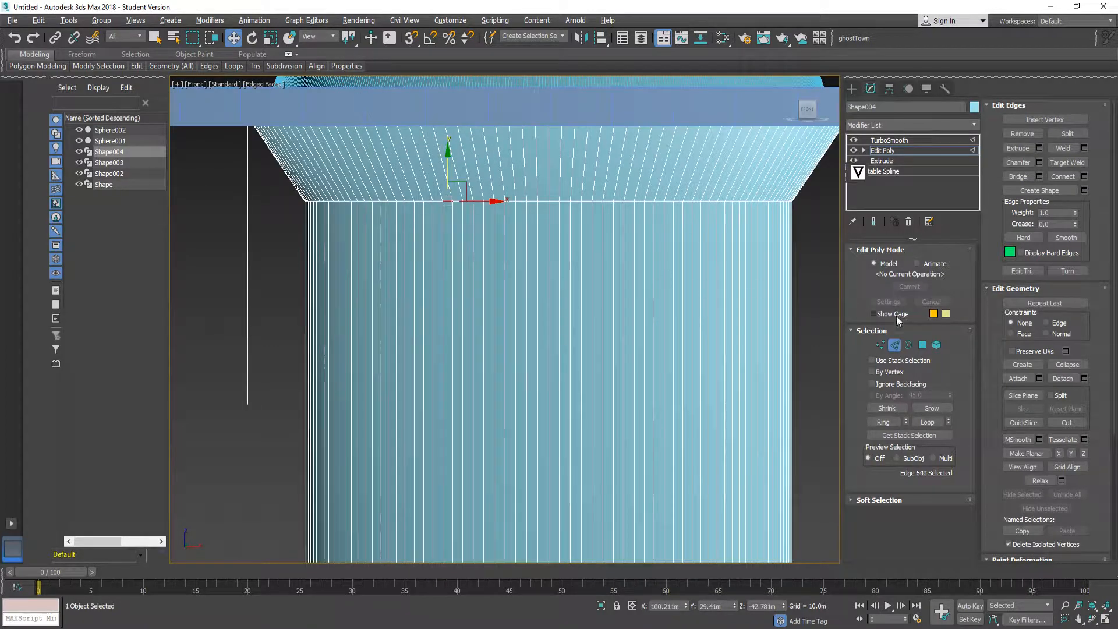
{"action": "left_click", "coordinate": [925, 422]}
{"action": "scroll", "coordinate": [505, 256], "scroll_direction": "down", "scroll_amount": 4}
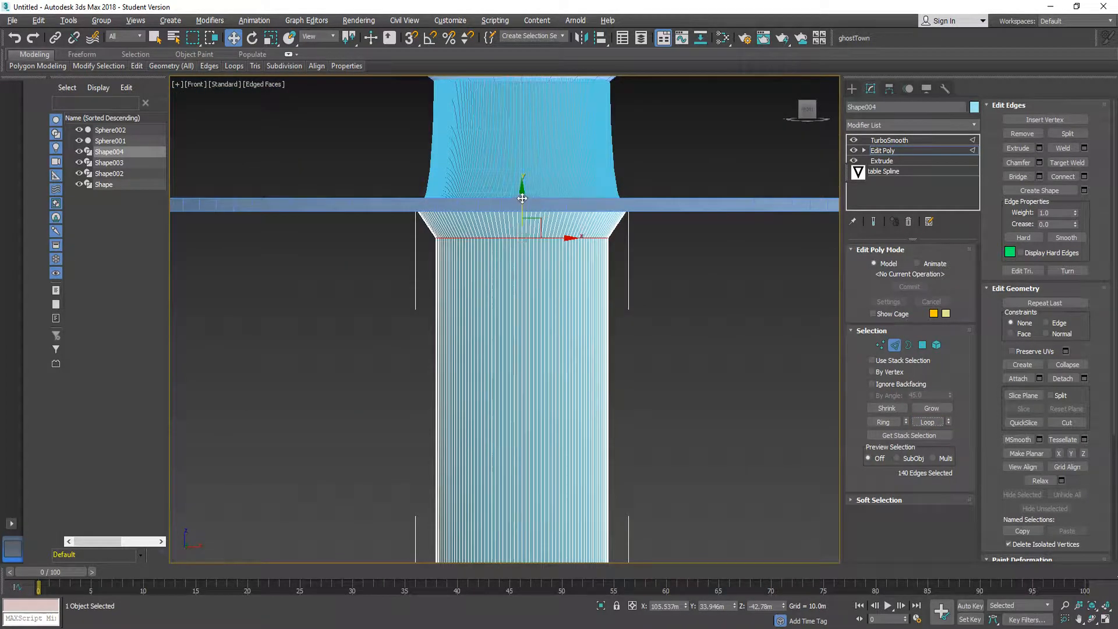
{"action": "left_click_drag", "start_coordinate": [522, 216], "coordinate": [523, 222]}
- Scale the lower column's top edge loop at the base plate to about 138% in X and Y, and return to the TurboSmooth level
{"action": "scroll", "coordinate": [522, 222], "scroll_direction": "up", "scroll_amount": 6}
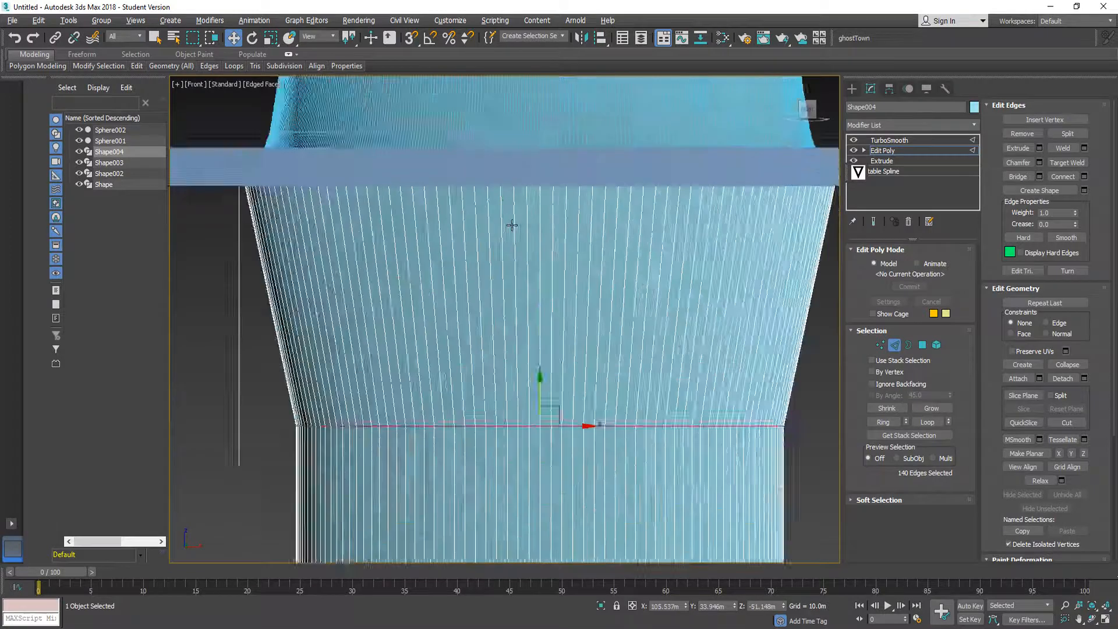
{"action": "left_click", "coordinate": [503, 170]}
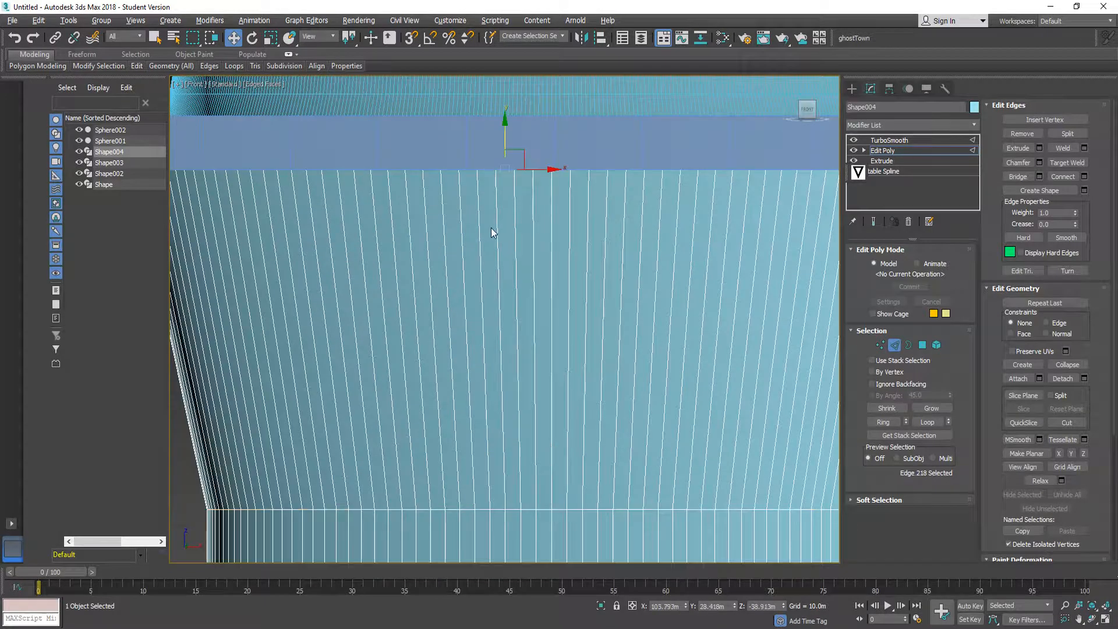
{"action": "left_click", "coordinate": [934, 420]}
{"action": "scroll", "coordinate": [581, 229], "scroll_direction": "down", "scroll_amount": 5}
{"action": "key", "text": "r"}
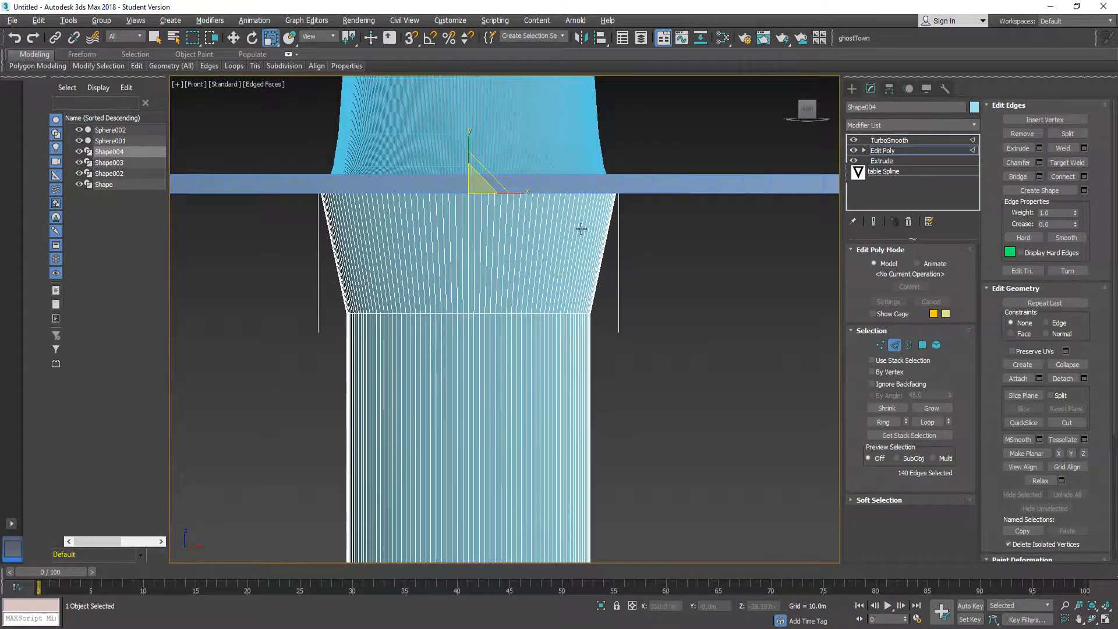
{"action": "left_click_drag", "start_coordinate": [501, 185], "coordinate": [529, 185]}
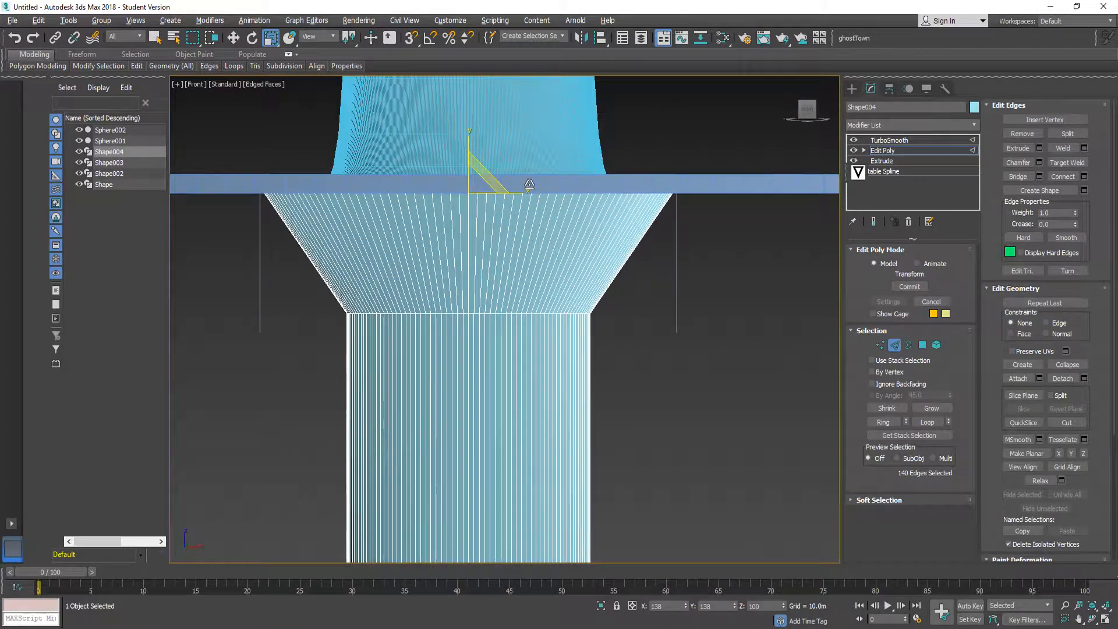
{"action": "left_click", "coordinate": [889, 141]}
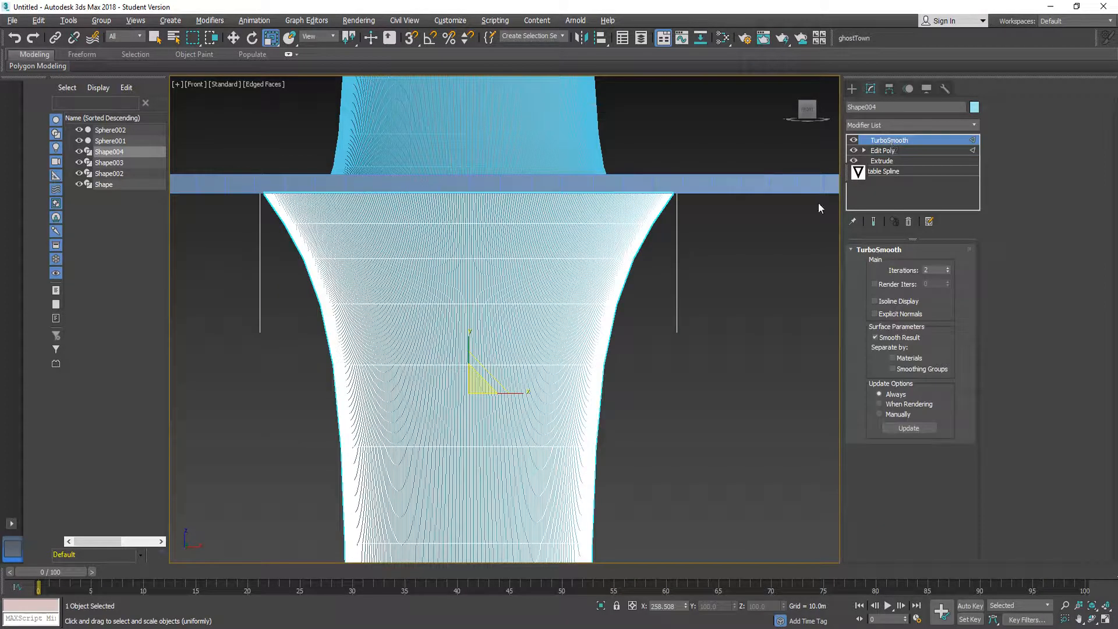
- Compare the retrofuturism reference image with the junction between the upper column, the flat disc and the lower column
{"action": "left_click", "coordinate": [688, 334]}
{"action": "scroll", "coordinate": [688, 334], "scroll_direction": "down", "scroll_amount": 3}
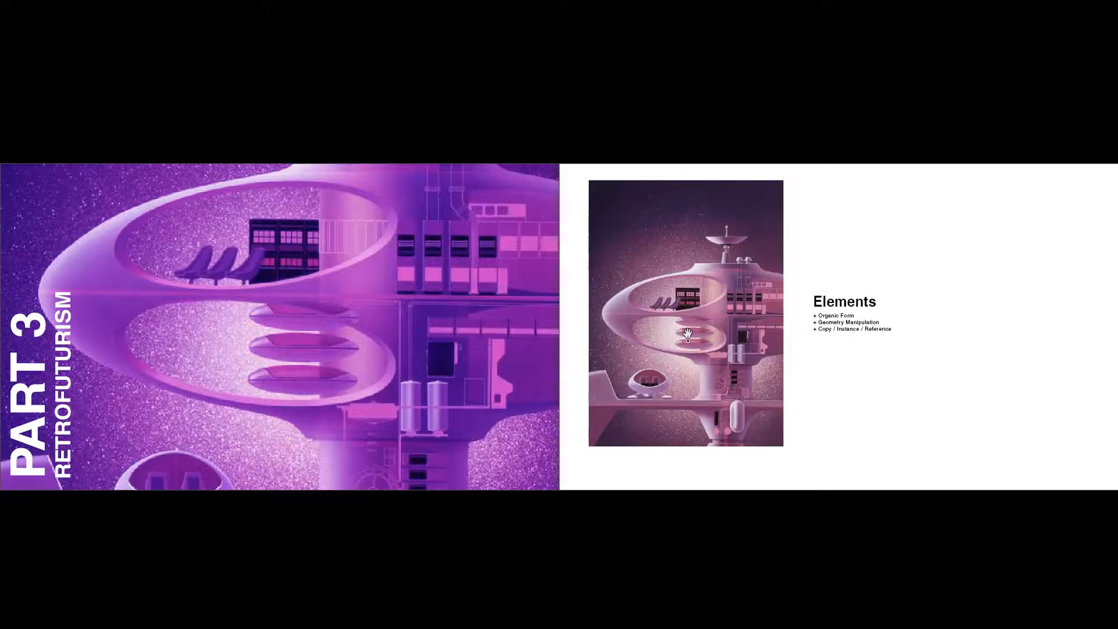
{"action": "key", "text": "alt+Tab"}
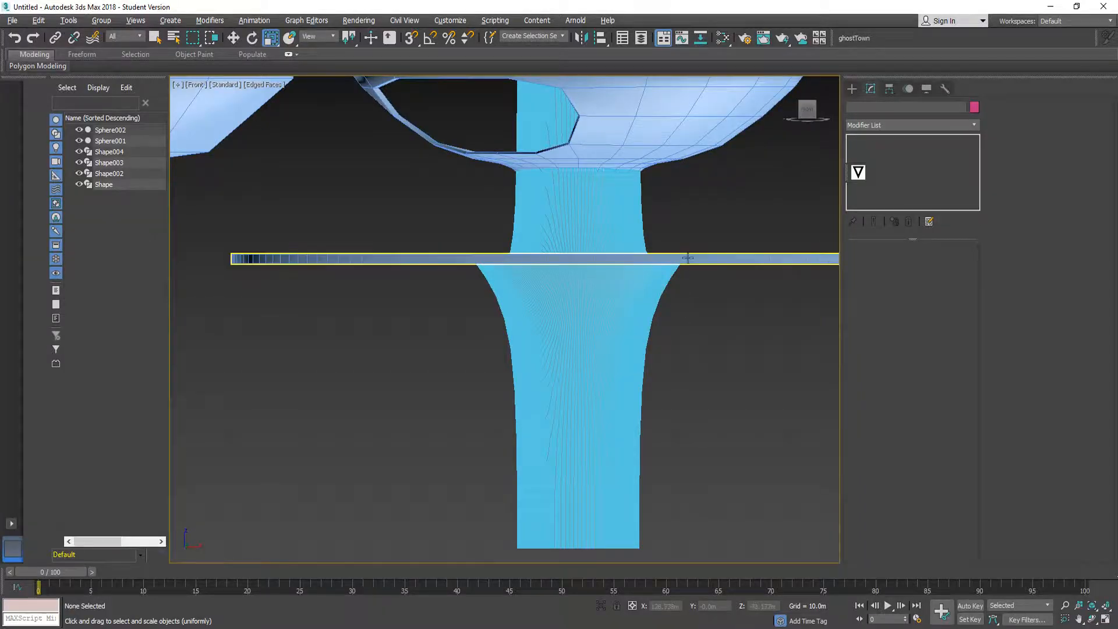
{"action": "left_click", "coordinate": [605, 318]}
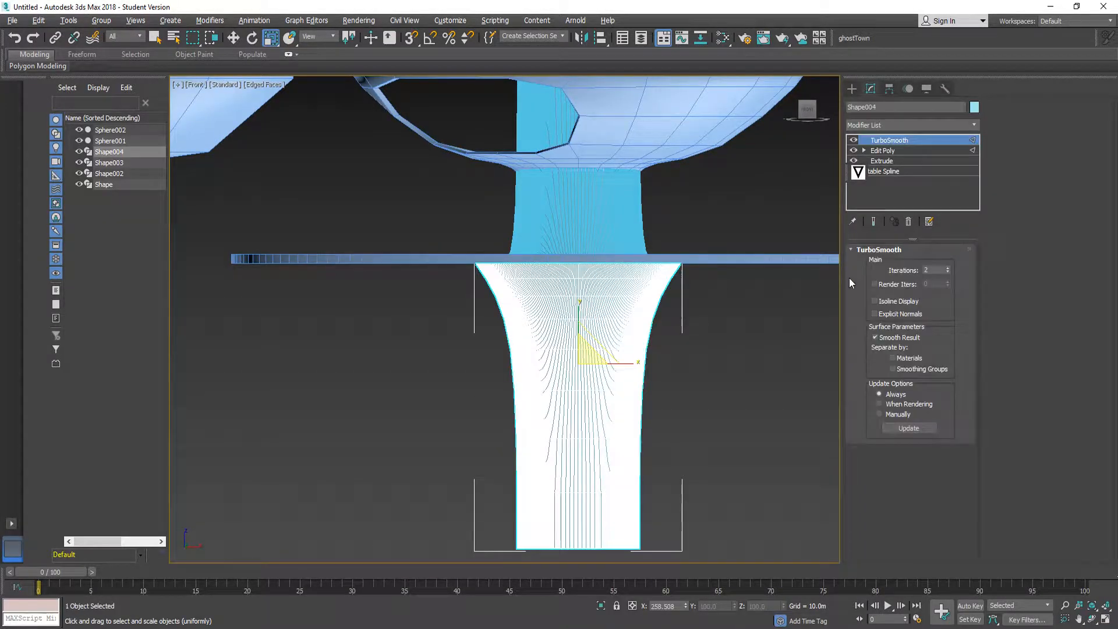
{"action": "left_click", "coordinate": [679, 277]}
{"action": "scroll", "coordinate": [679, 277], "scroll_direction": "up", "scroll_amount": 3}
{"action": "middle_click_drag", "start_coordinate": [679, 277], "coordinate": [674, 334]}
{"action": "scroll", "coordinate": [581, 289], "scroll_direction": "up", "scroll_amount": 2}
{"action": "left_click", "coordinate": [582, 288]}
{"action": "scroll", "coordinate": [582, 288], "scroll_direction": "down", "scroll_amount": 3}
{"action": "left_click", "coordinate": [659, 375]}
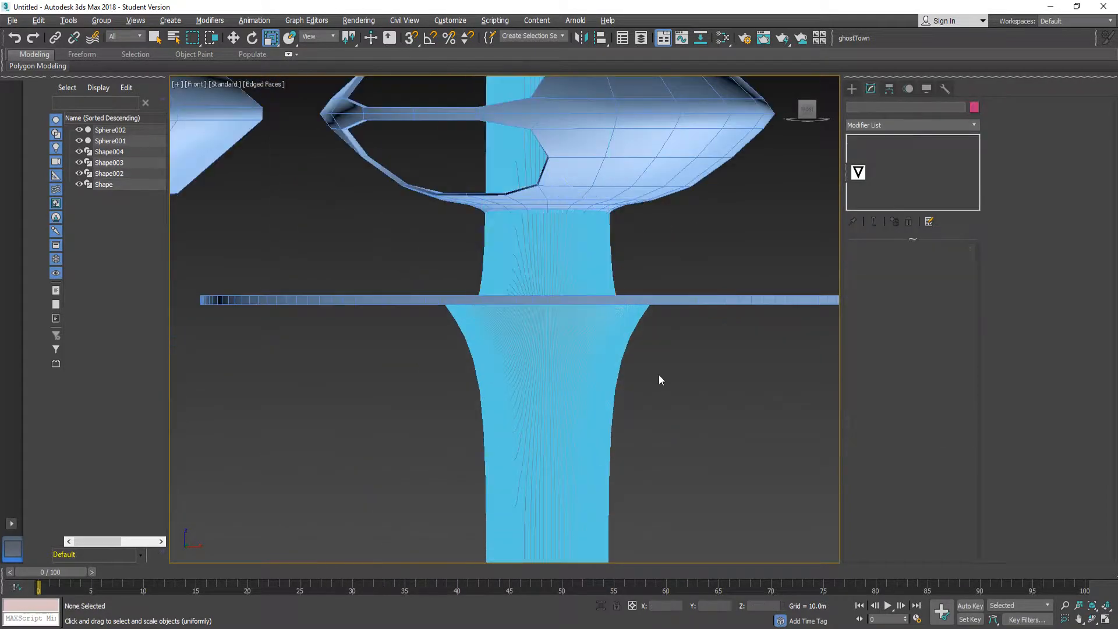
{"action": "scroll", "coordinate": [659, 373], "scroll_direction": "down", "scroll_amount": 2}
{"action": "left_click", "coordinate": [629, 311]}
{"action": "scroll", "coordinate": [609, 296], "scroll_direction": "up", "scroll_amount": 4}
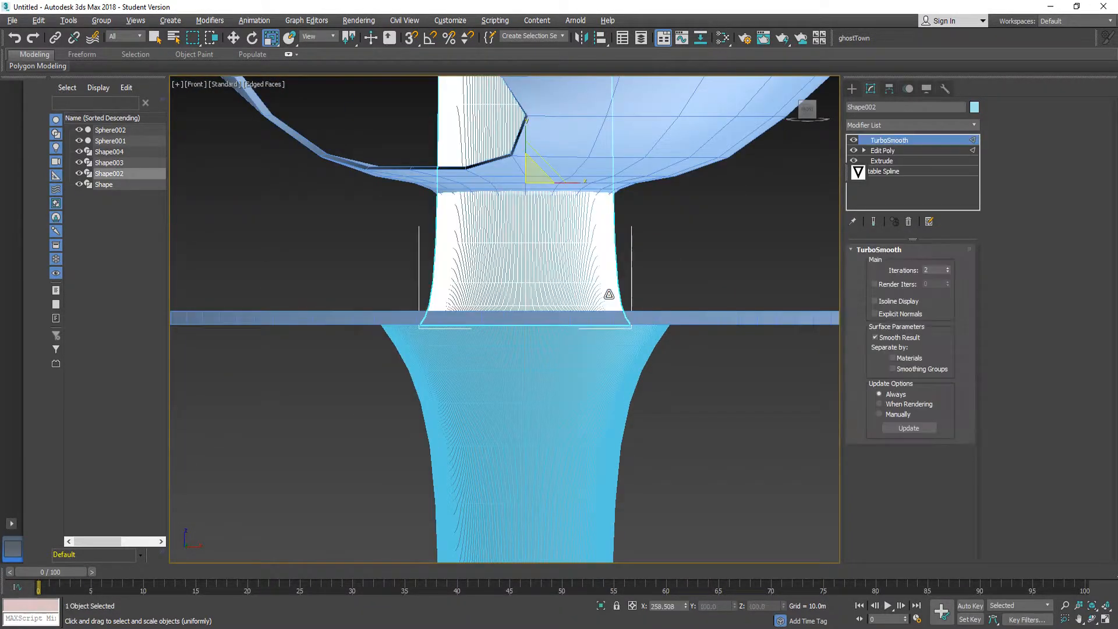
{"action": "left_click", "coordinate": [660, 391]}
- Align the flat disc to the upper column in Y and Z position, matching the disc's maximum to the column's minimum
{"action": "left_click", "coordinate": [656, 319]}
{"action": "left_click", "coordinate": [625, 345]}
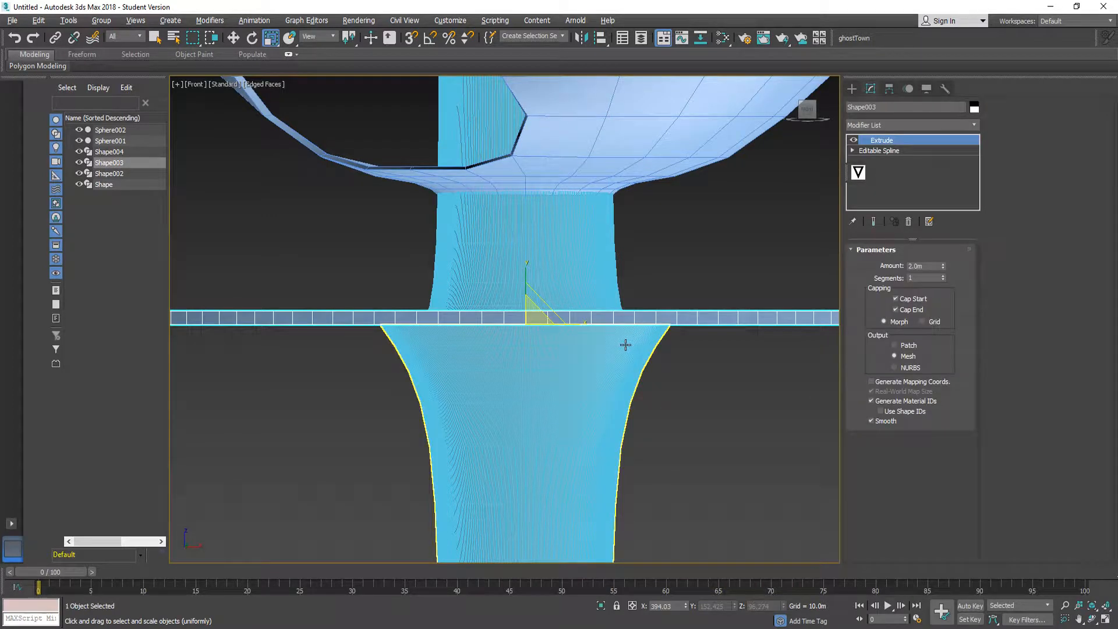
{"action": "key", "text": "alt+a"}
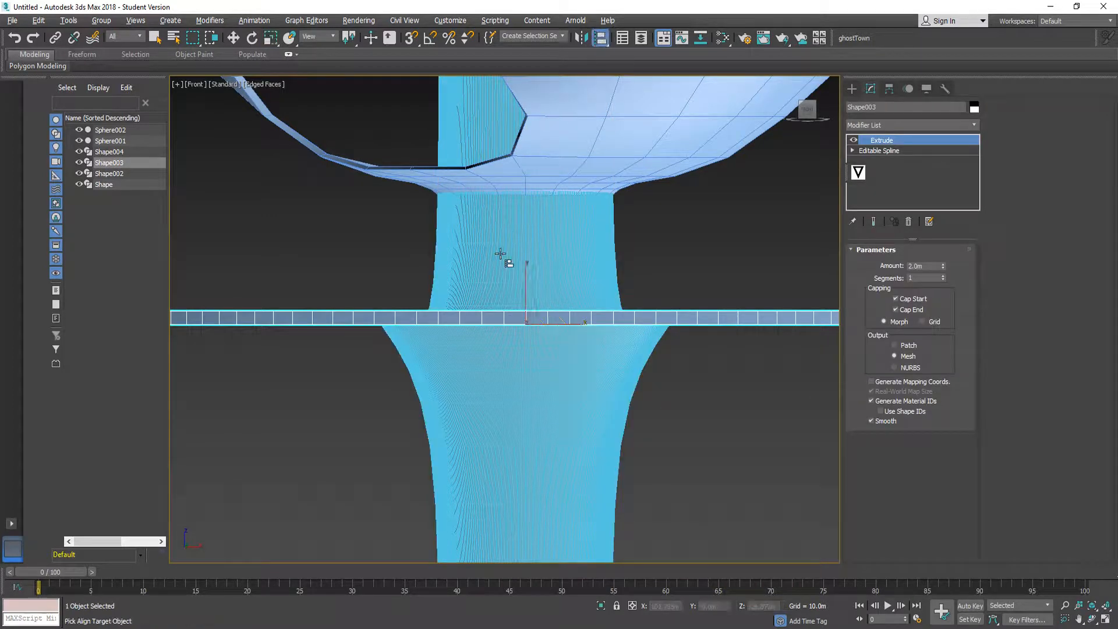
{"action": "left_click", "coordinate": [529, 226]}
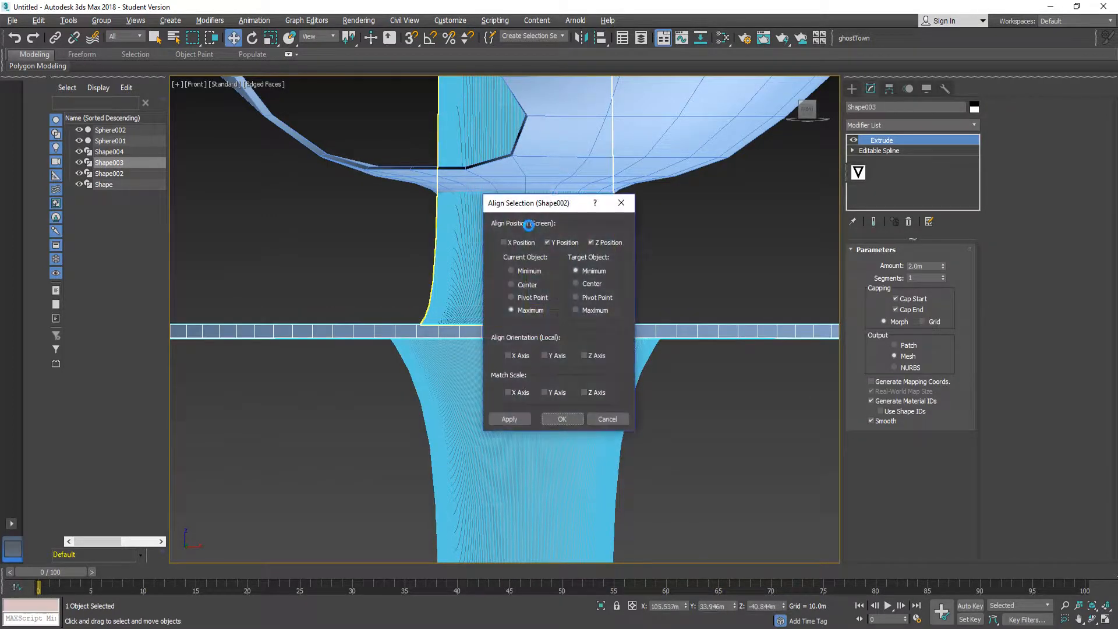
{"action": "left_click", "coordinate": [557, 420]}
{"action": "left_click", "coordinate": [713, 420]}
- Align the flared lower column to the flat disc so its top meets the disc's underside
{"action": "left_click", "coordinate": [565, 331]}
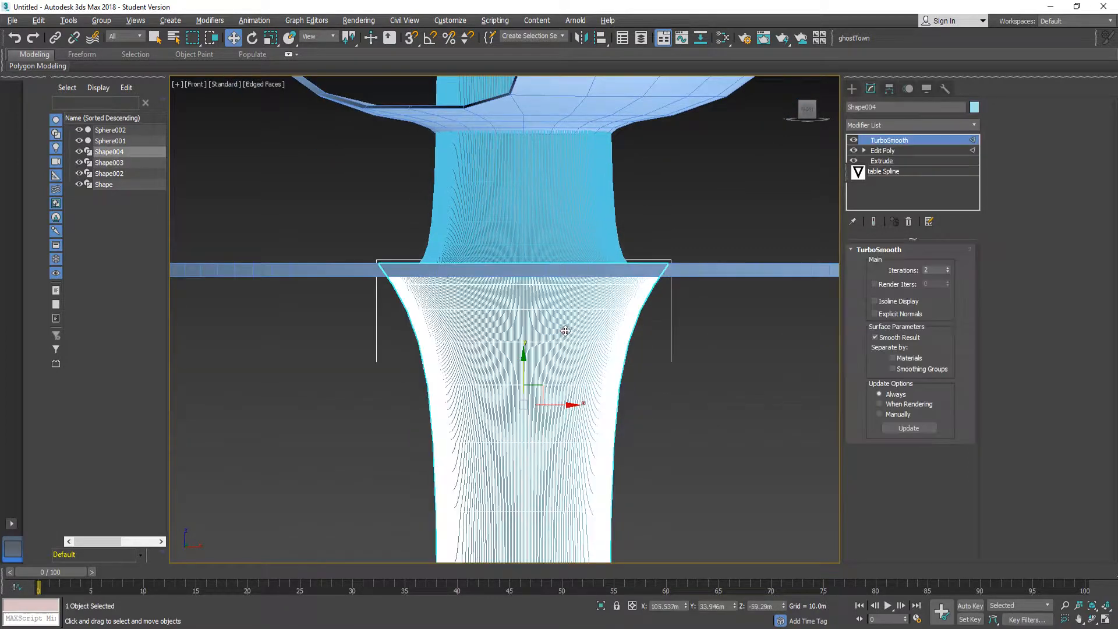
{"action": "left_click", "coordinate": [603, 38]}
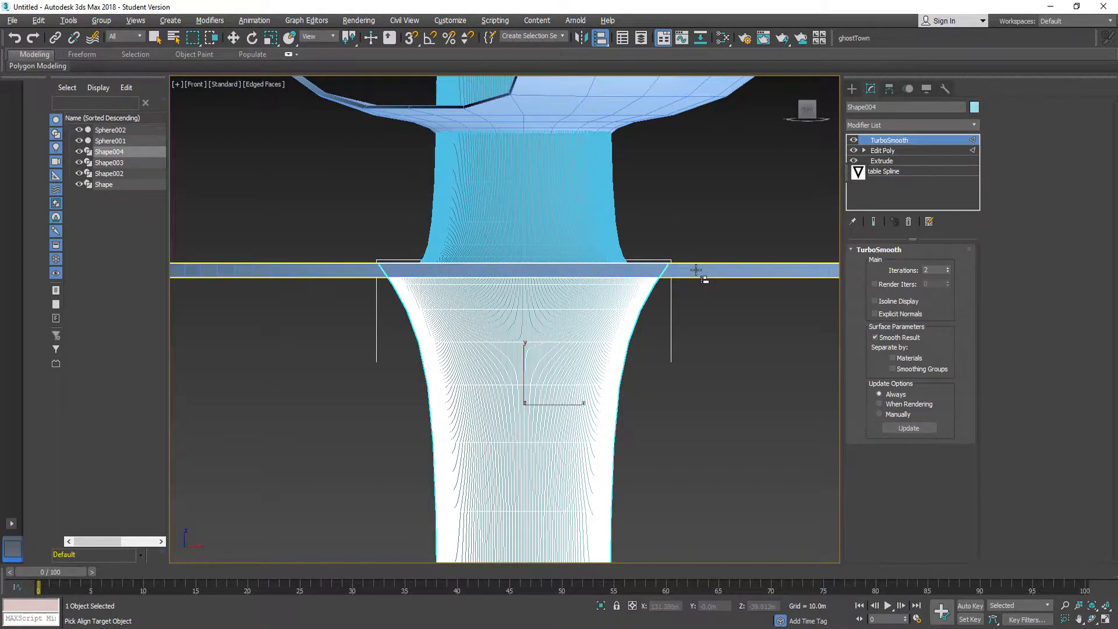
{"action": "left_click", "coordinate": [700, 272]}
{"action": "left_click", "coordinate": [570, 418]}
{"action": "left_click", "coordinate": [694, 361]}
- Align the disc to the upper column in X, Y and Z position, current centre to target minimum, with X and Y axis orientation
{"action": "middle_click_drag", "start_coordinate": [525, 304], "coordinate": [564, 336], "text": "alt"}
{"action": "scroll", "coordinate": [557, 312], "scroll_direction": "down", "scroll_amount": 4}
{"action": "scroll", "coordinate": [555, 311], "scroll_direction": "down", "scroll_amount": 2}
{"action": "scroll", "coordinate": [565, 336], "scroll_direction": "down", "scroll_amount": 10}
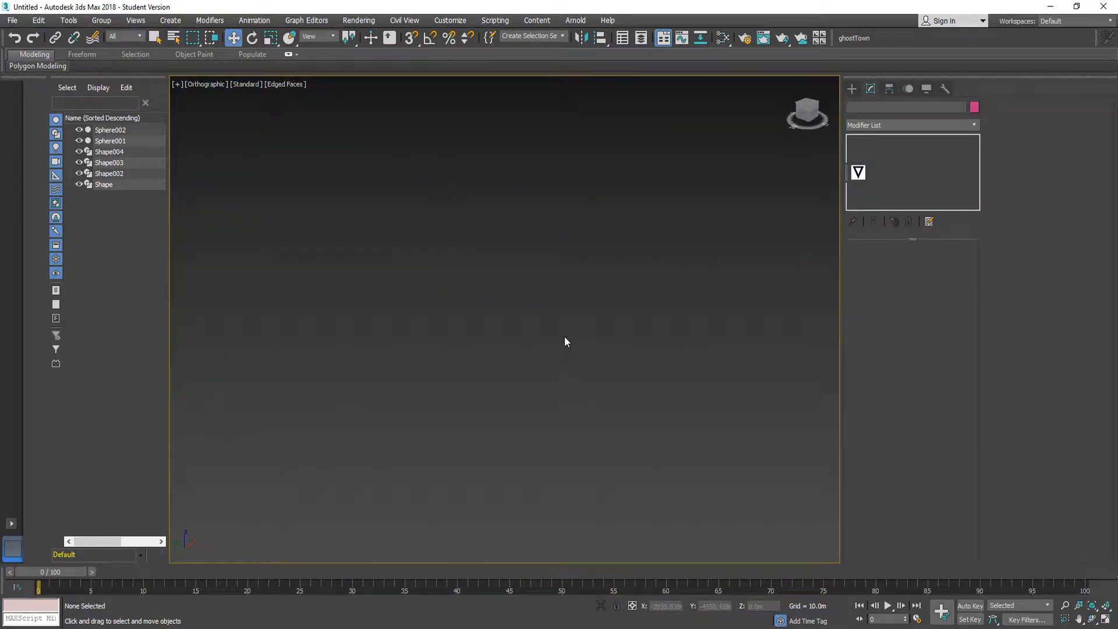
{"action": "middle_click_drag", "start_coordinate": [498, 226], "coordinate": [548, 439]}
{"action": "scroll", "coordinate": [410, 349], "scroll_direction": "up", "scroll_amount": 10}
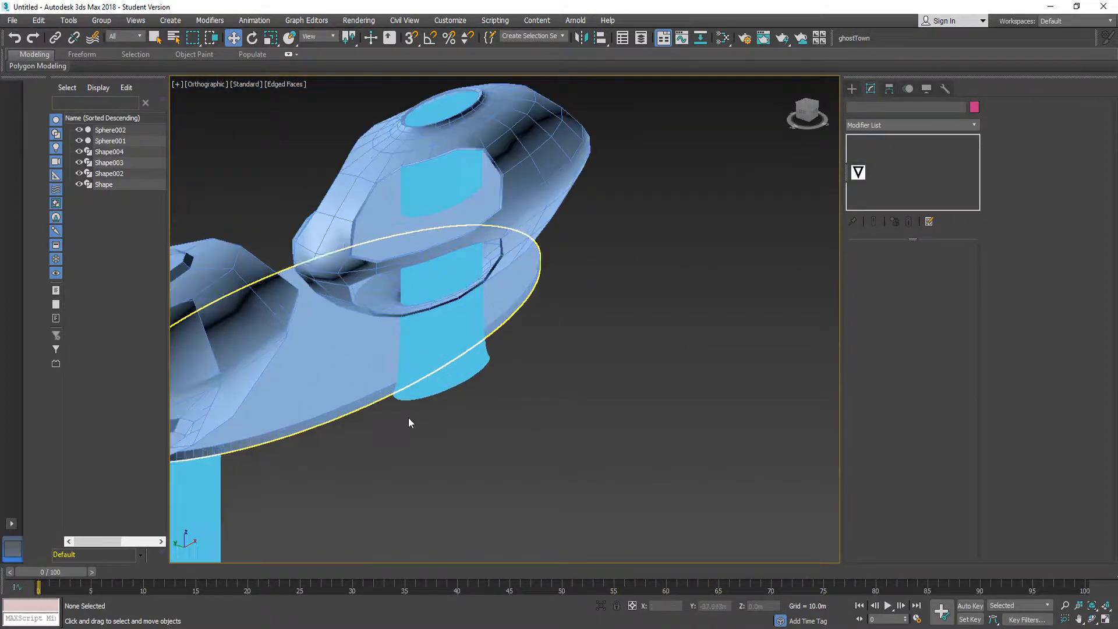
{"action": "scroll", "coordinate": [407, 417], "scroll_direction": "down", "scroll_amount": 2}
{"action": "left_click", "coordinate": [449, 427]}
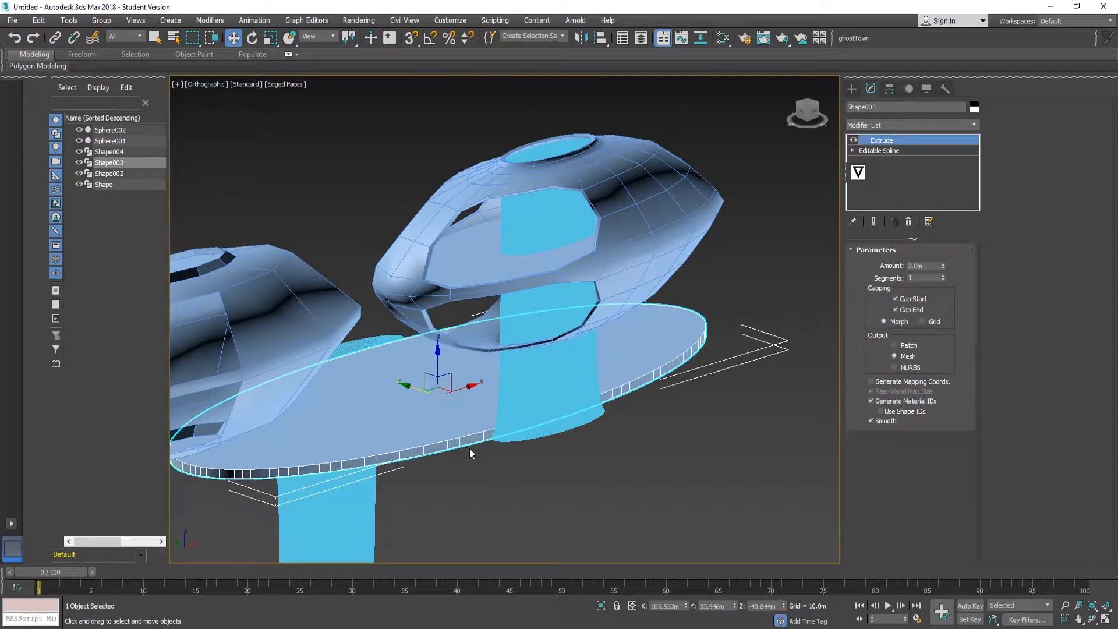
{"action": "left_click", "coordinate": [600, 37]}
{"action": "left_click", "coordinate": [564, 367]}
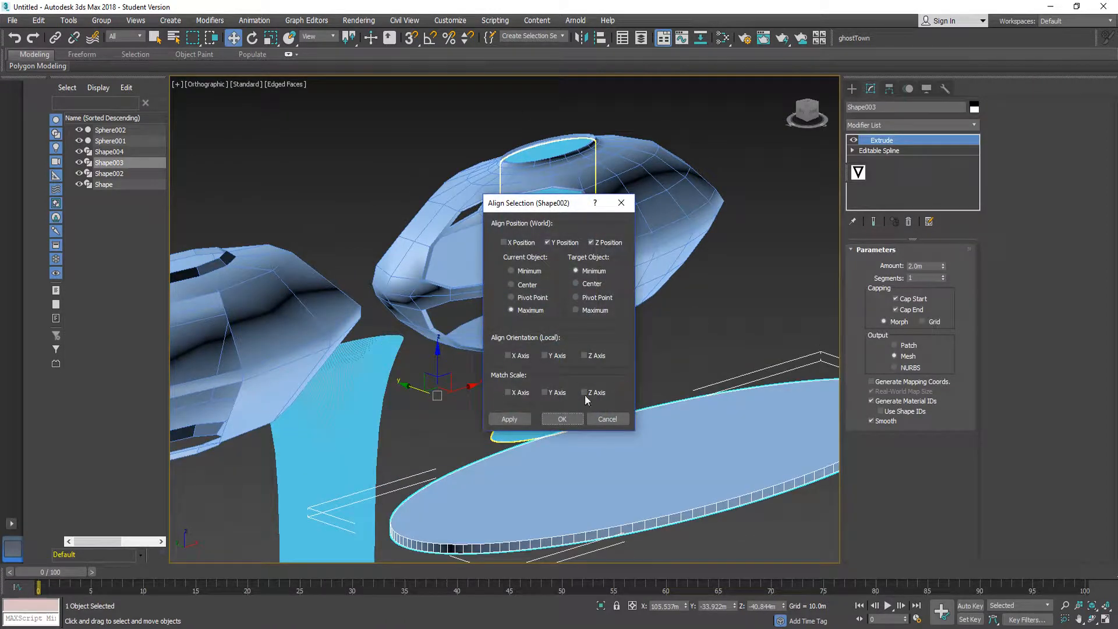
{"action": "left_click_drag", "start_coordinate": [573, 208], "coordinate": [751, 131]}
{"action": "left_click", "coordinate": [699, 164]}
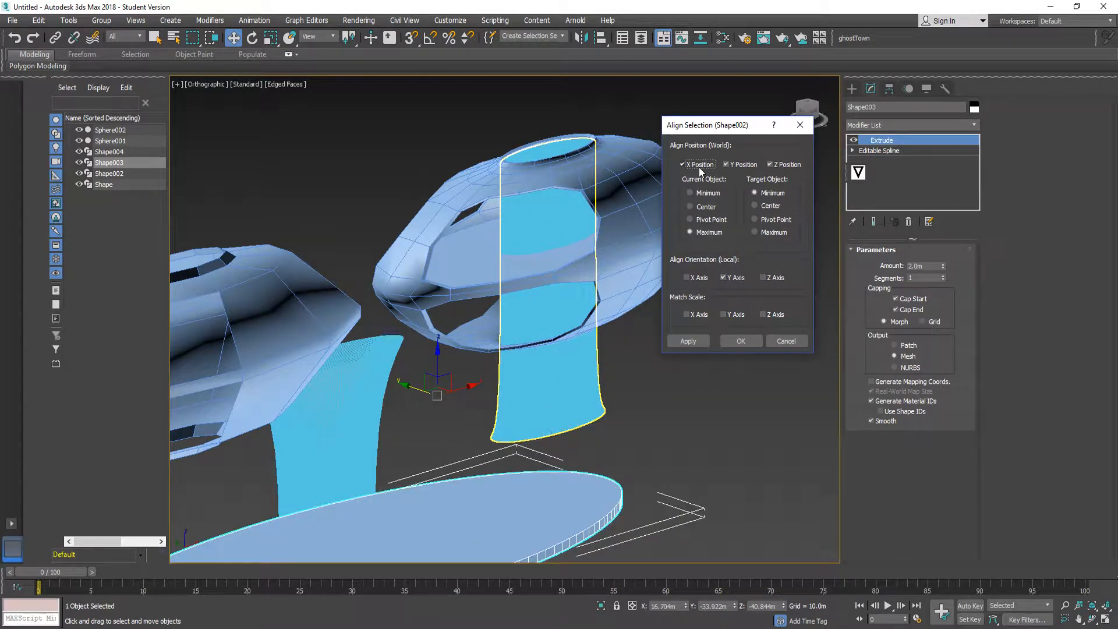
{"action": "left_click", "coordinate": [705, 207]}
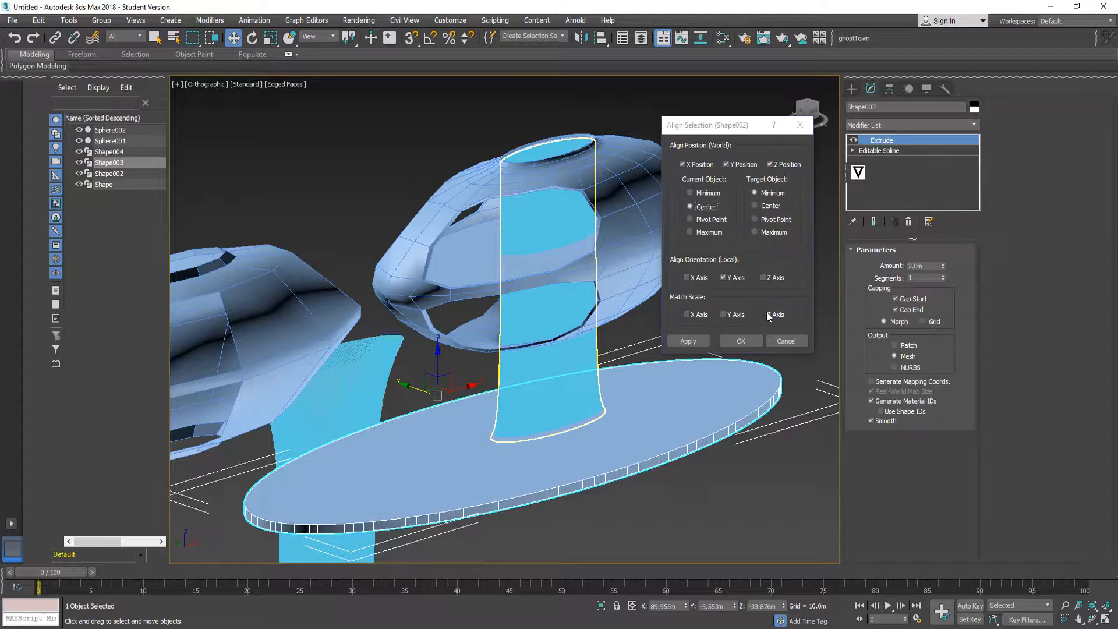
{"action": "left_click", "coordinate": [692, 275]}
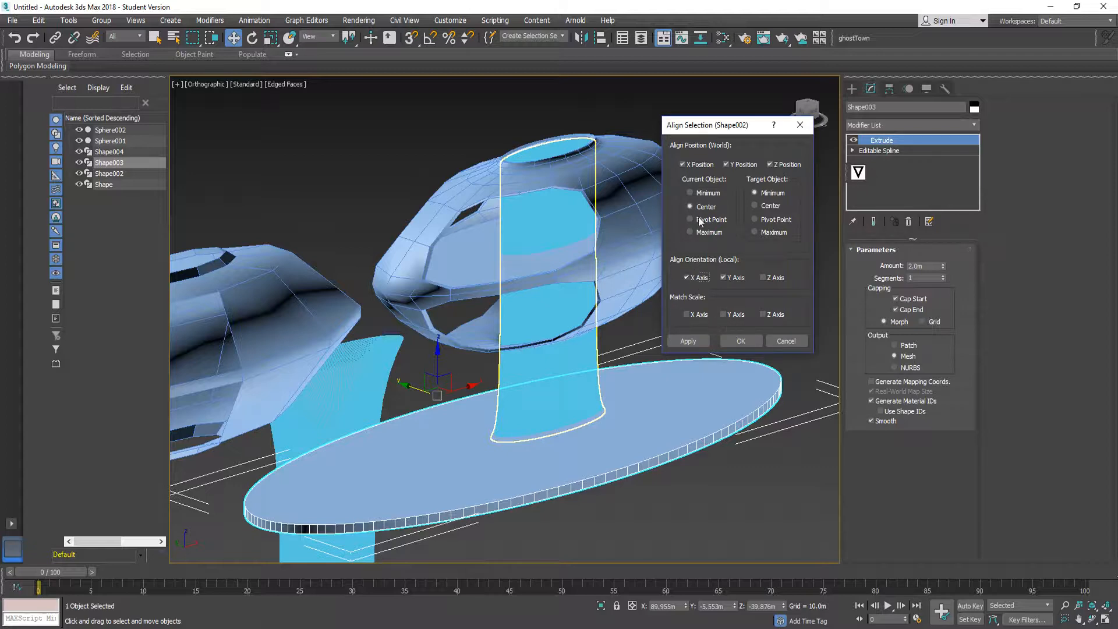
{"action": "left_click", "coordinate": [733, 343]}
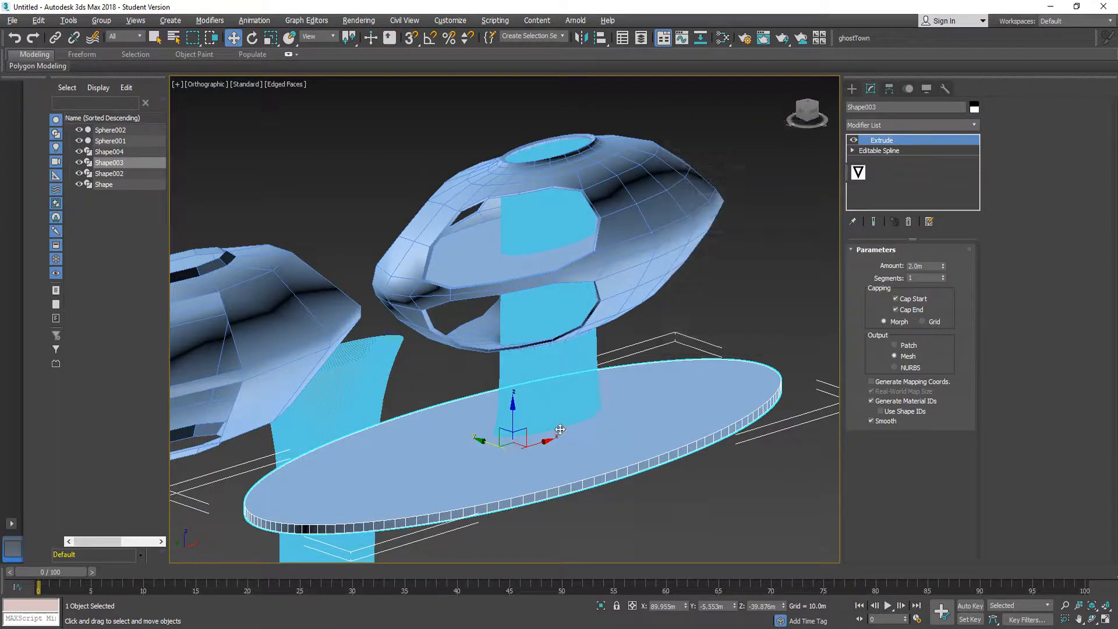
- Try to align the lower column to the upper column in X, Y and Z position, current centre to target minimum
{"action": "middle_click_drag", "start_coordinate": [574, 448], "coordinate": [425, 384], "text": "alt"}
{"action": "left_click", "coordinate": [421, 382]}
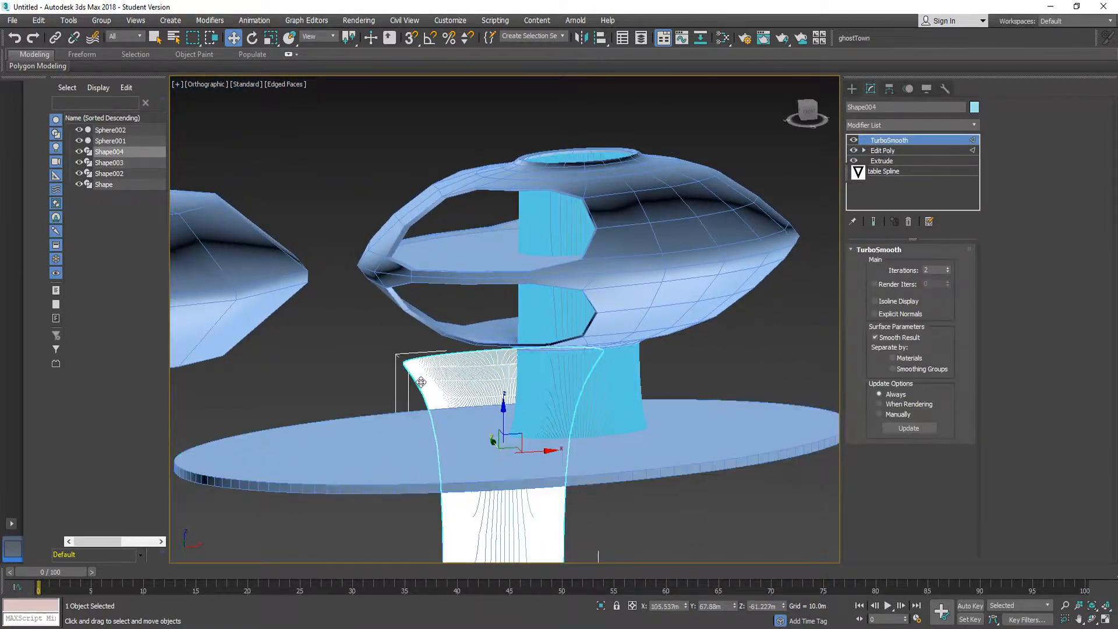
{"action": "left_click", "coordinate": [600, 38]}
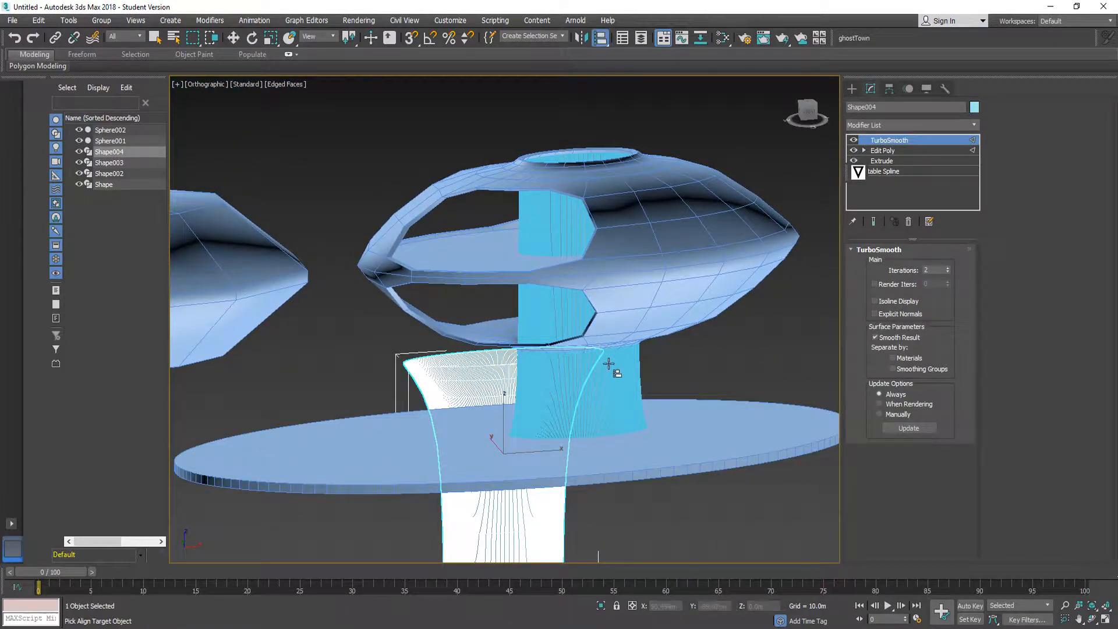
{"action": "left_click", "coordinate": [634, 413]}
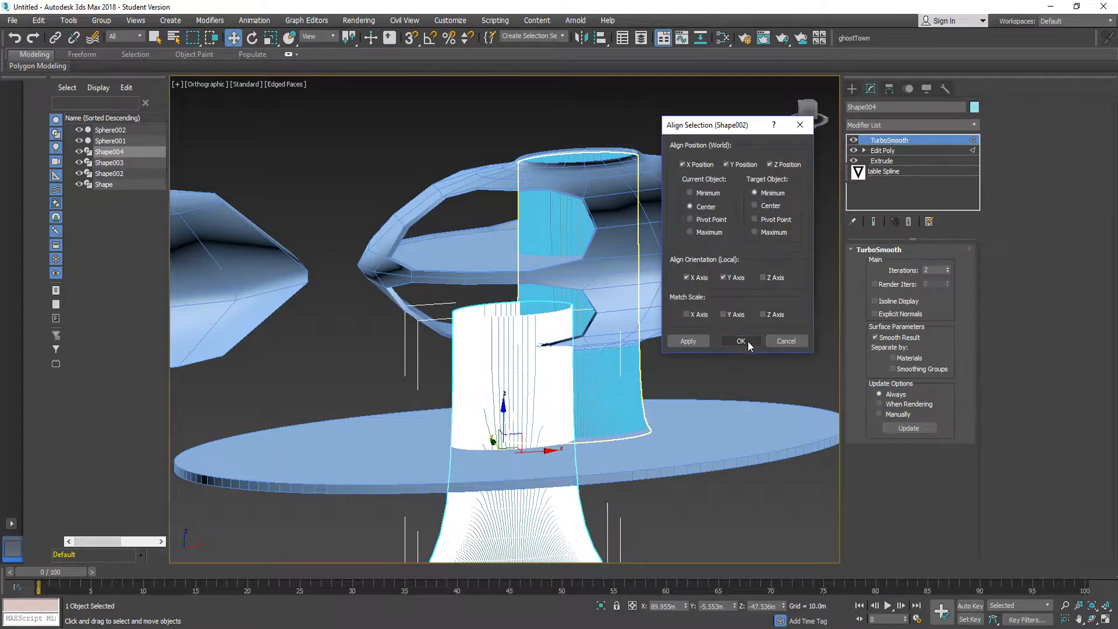
{"action": "left_click", "coordinate": [786, 342]}
- Try to align the lower column to the disc in Z position only, current centre to target minimum
{"action": "key", "text": "alt+a"}
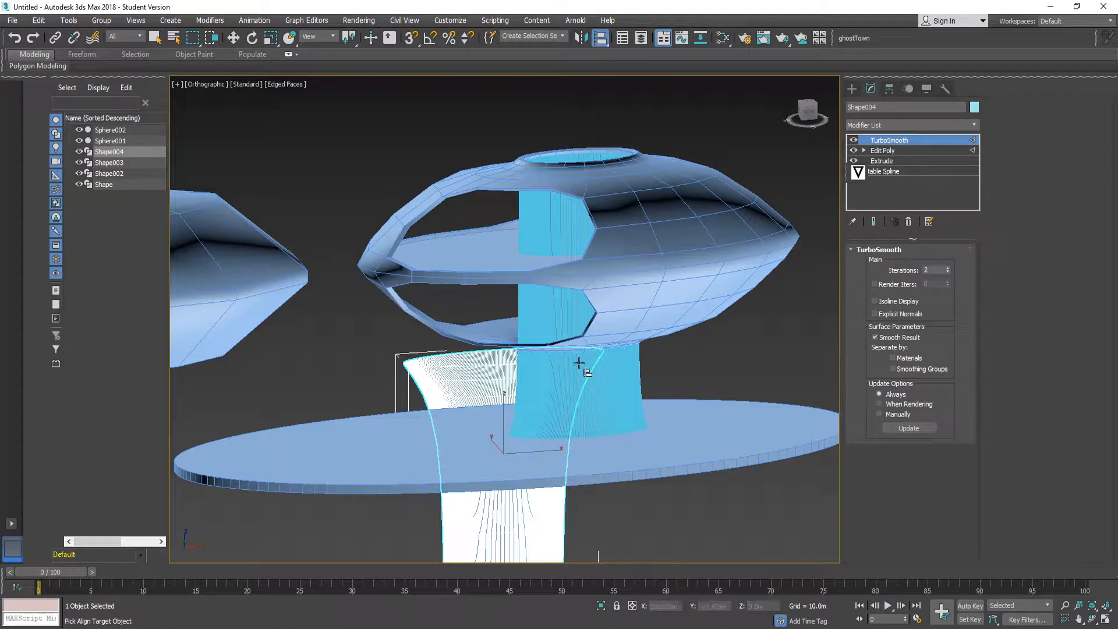
{"action": "left_click", "coordinate": [642, 446]}
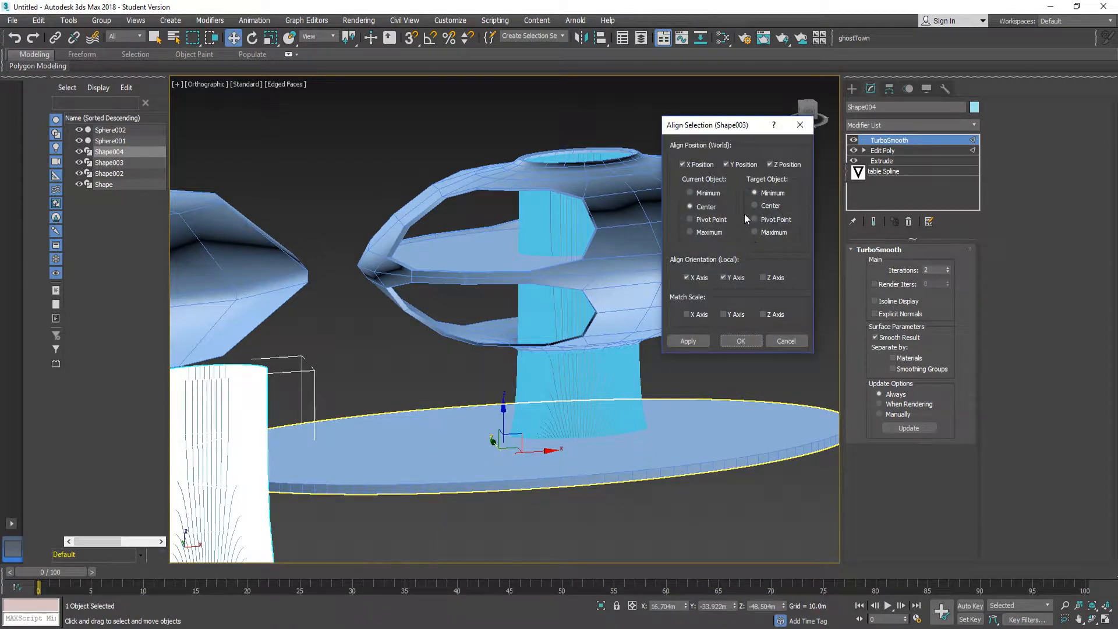
{"action": "left_click", "coordinate": [724, 164]}
{"action": "left_click", "coordinate": [695, 165]}
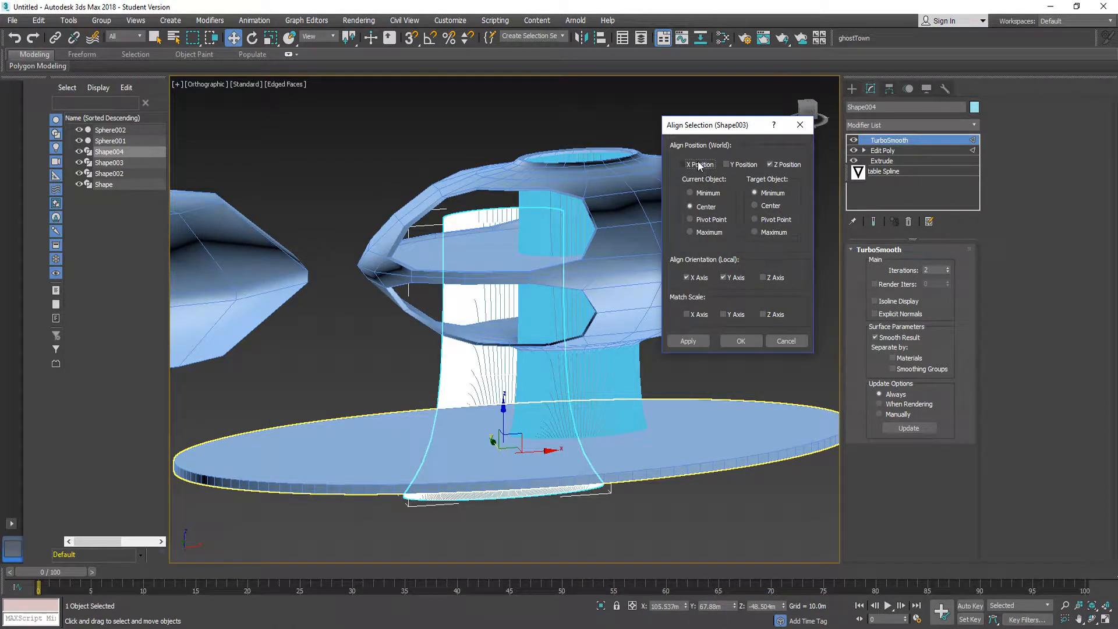
{"action": "left_click", "coordinate": [770, 164]}
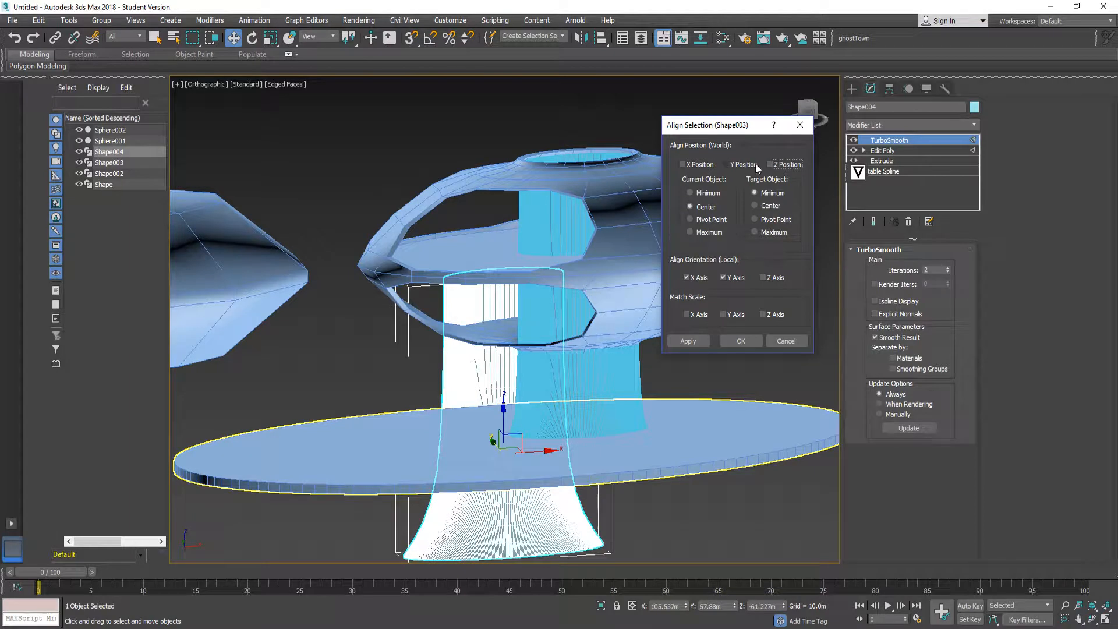
{"action": "left_click", "coordinate": [777, 166]}
{"action": "left_click", "coordinate": [742, 165]}
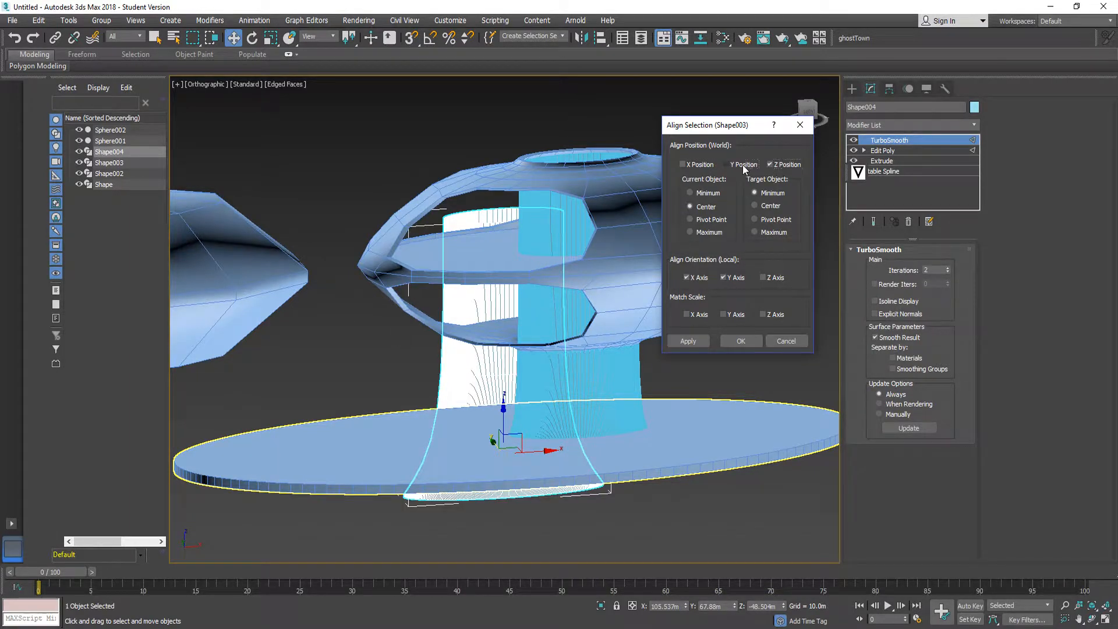
{"action": "left_click", "coordinate": [781, 341]}
- Try to align the lower column to the disc in Y position only, current centre to target minimum
{"action": "middle_click_drag", "start_coordinate": [583, 387], "coordinate": [435, 251], "text": "alt"}
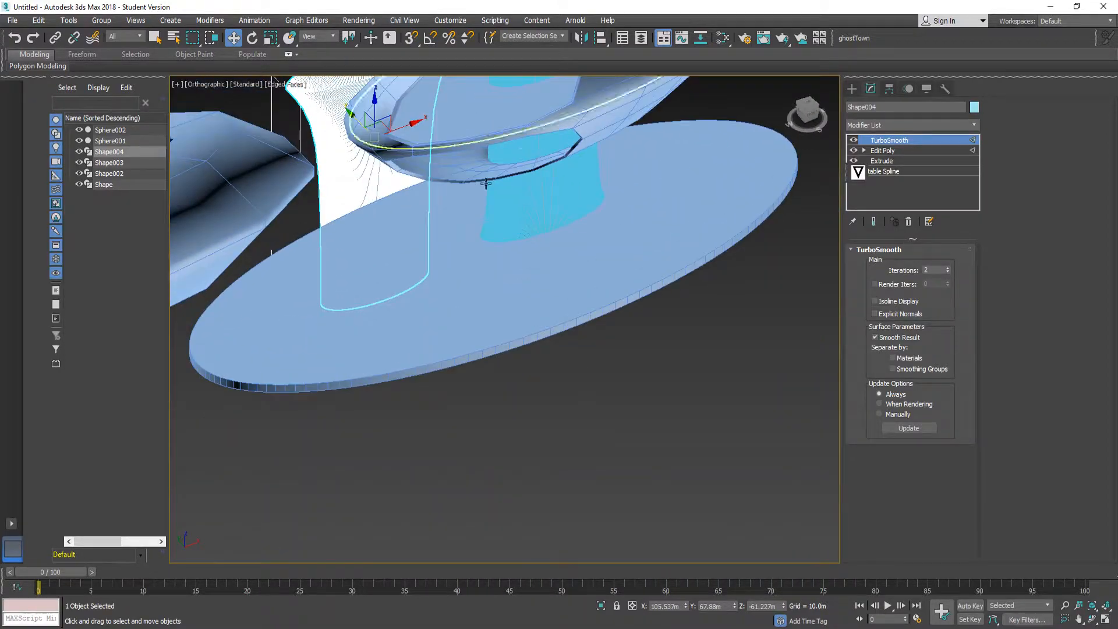
{"action": "left_click", "coordinate": [436, 252]}
{"action": "left_click", "coordinate": [330, 128]}
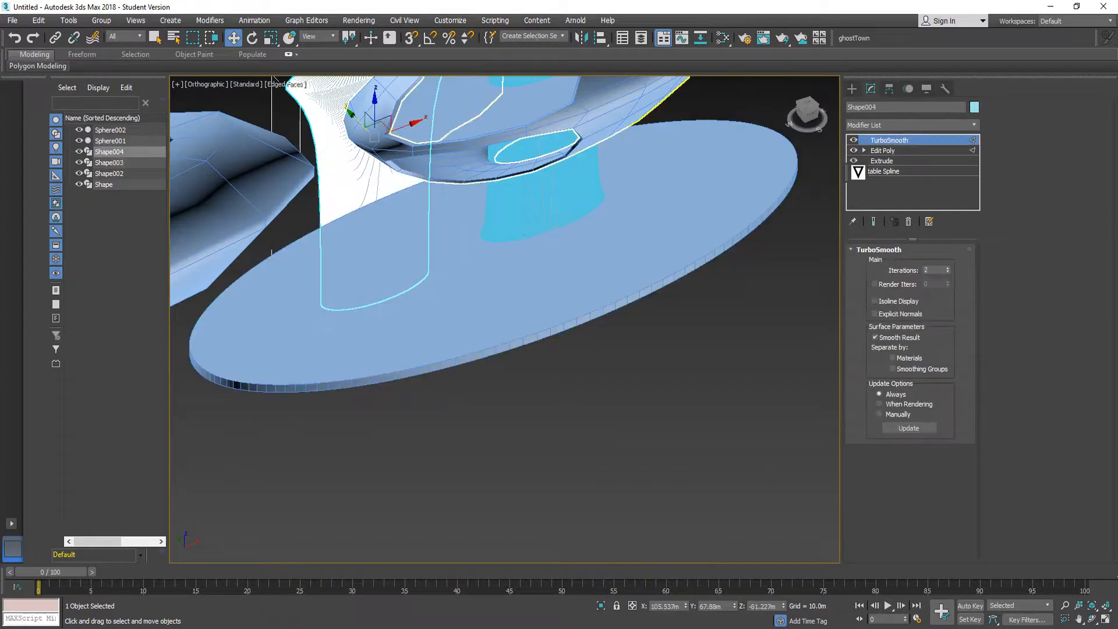
{"action": "left_click", "coordinate": [694, 186]}
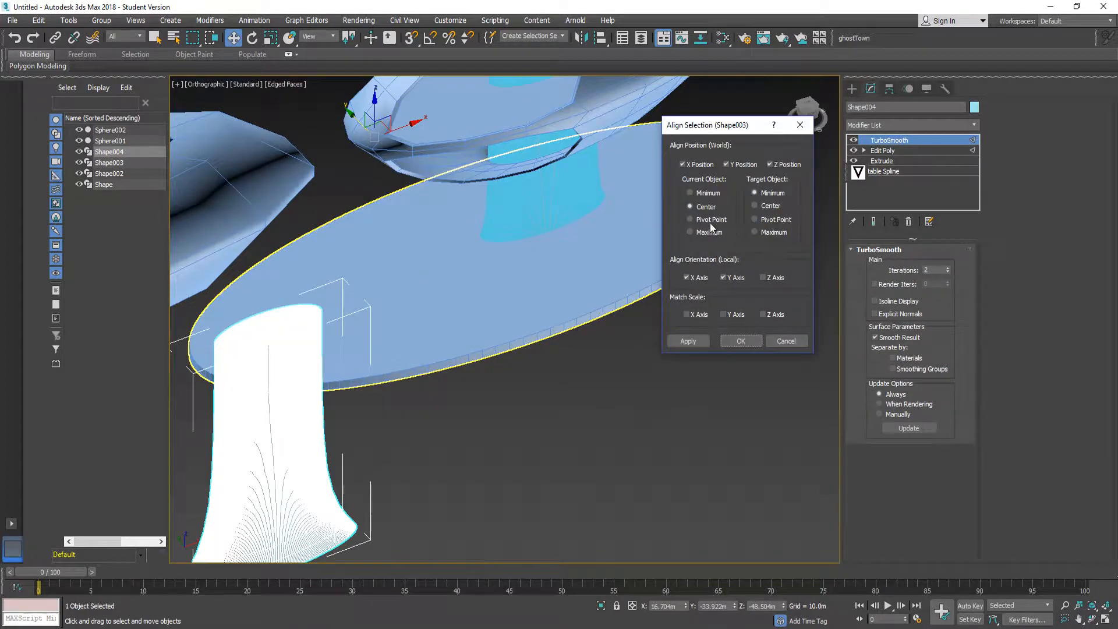
{"action": "left_click", "coordinate": [769, 167]}
{"action": "left_click", "coordinate": [746, 164]}
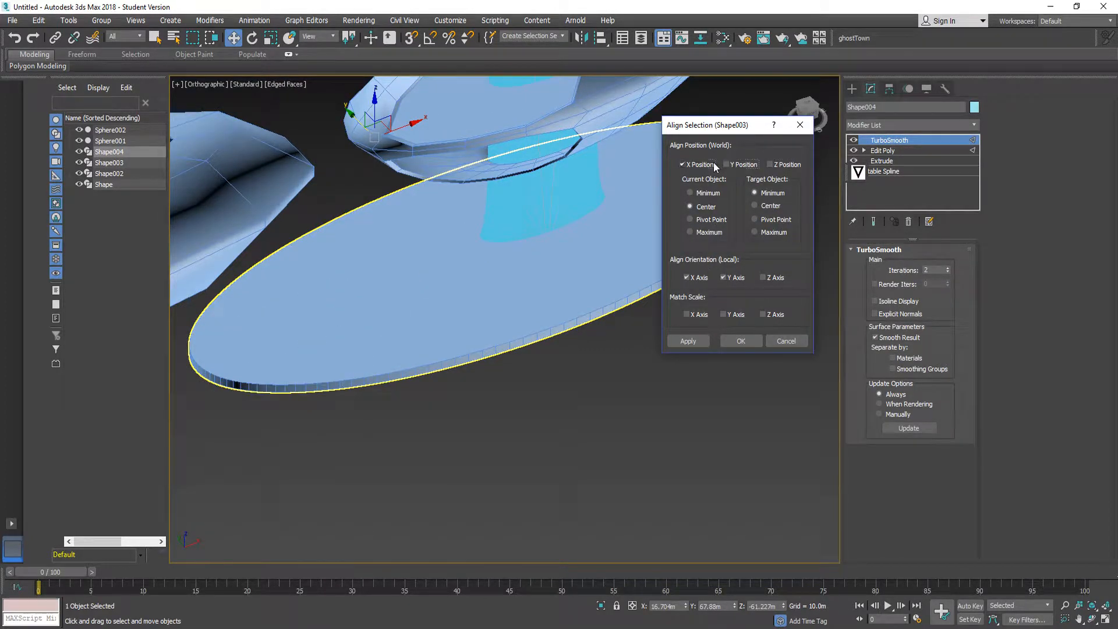
{"action": "left_click", "coordinate": [714, 163]}
{"action": "left_click", "coordinate": [749, 166]}
{"action": "left_click", "coordinate": [768, 166]}
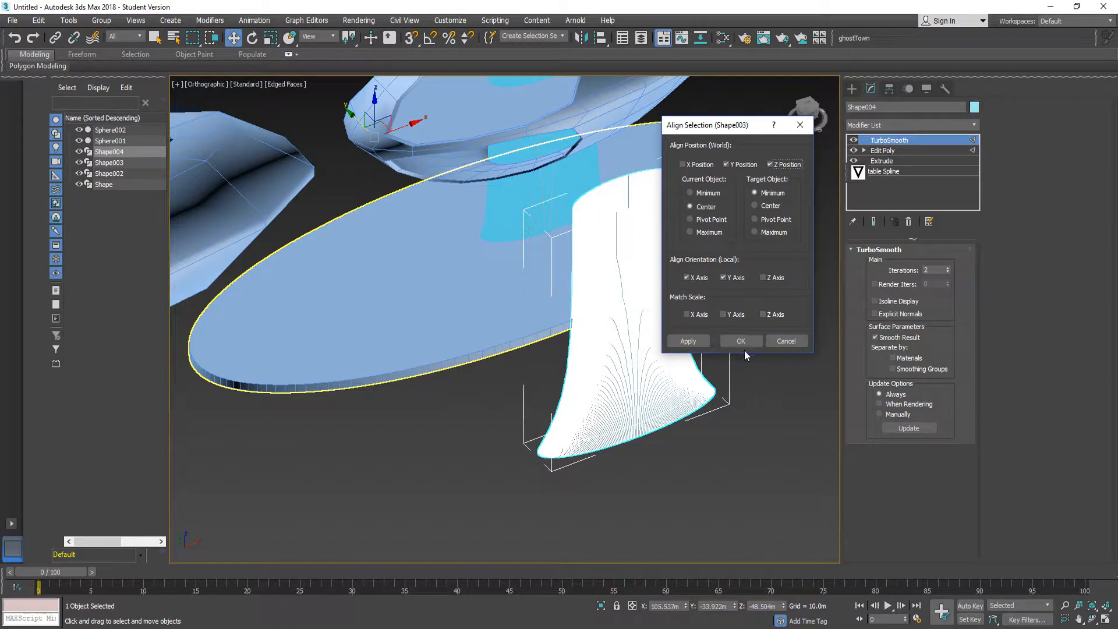
{"action": "left_click", "coordinate": [779, 343]}
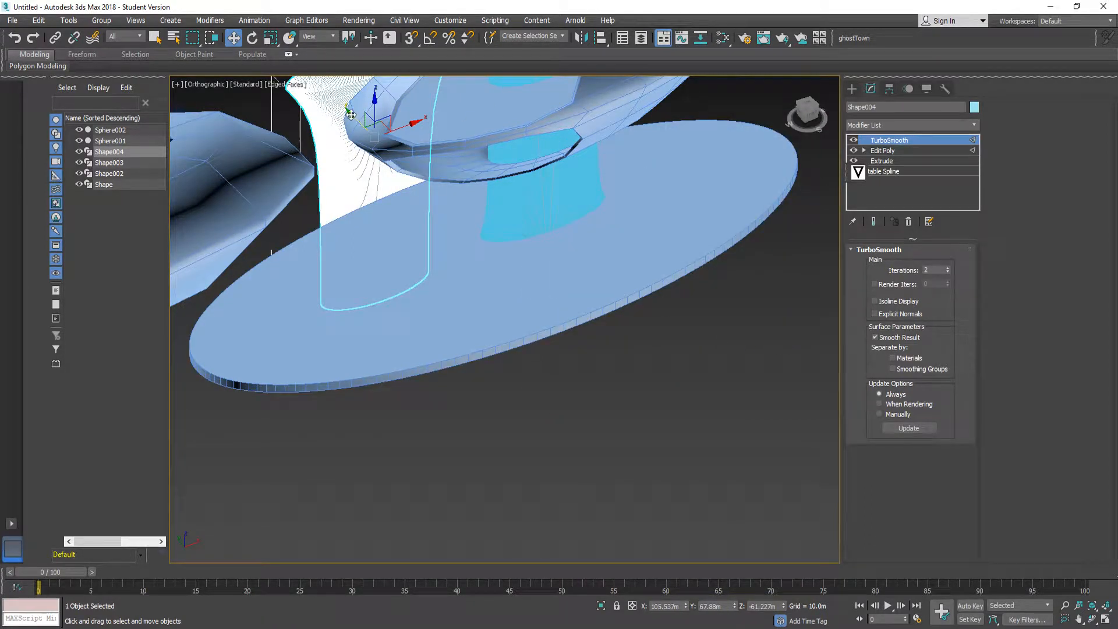
- Move the lower column along the Y axis to about -1.4 m, beneath the upper column, and return to the front view
{"action": "left_click_drag", "start_coordinate": [351, 114], "coordinate": [574, 333]}
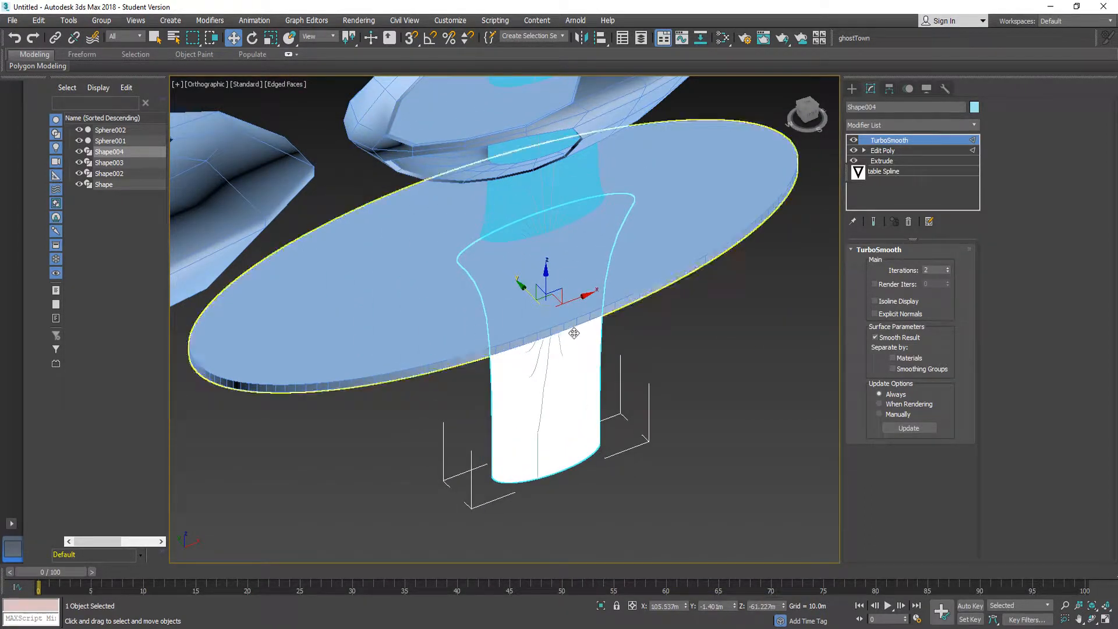
{"action": "middle_click_drag", "start_coordinate": [574, 333], "coordinate": [529, 293], "text": "alt"}
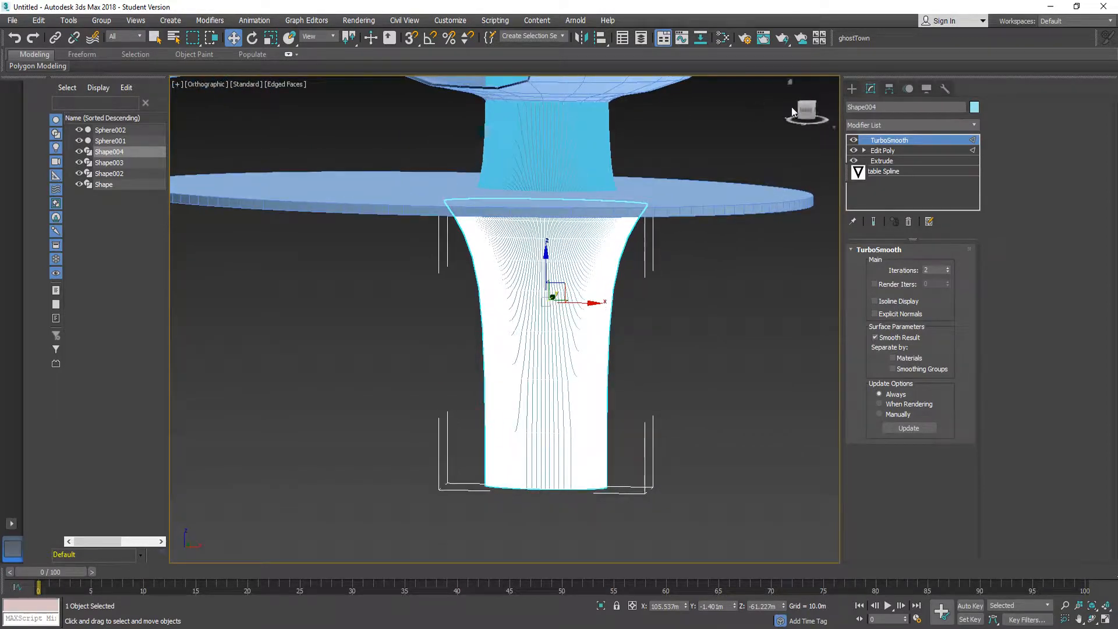
{"action": "left_click", "coordinate": [804, 111]}
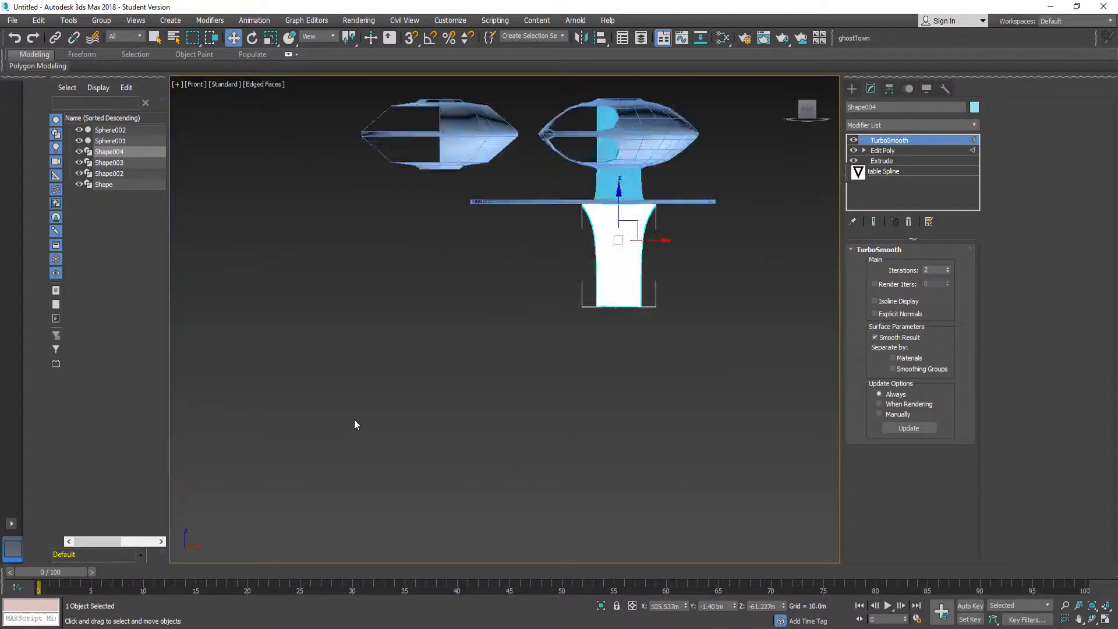
- Inspect the lower column's fit beneath the disc from an angled view and from the front
{"action": "middle_click_drag", "start_coordinate": [597, 222], "coordinate": [526, 279]}
{"action": "scroll", "coordinate": [526, 280], "scroll_direction": "up", "scroll_amount": 6}
{"action": "left_click", "coordinate": [726, 352]}
{"action": "middle_click_drag", "start_coordinate": [609, 304], "coordinate": [631, 125], "text": "alt"}
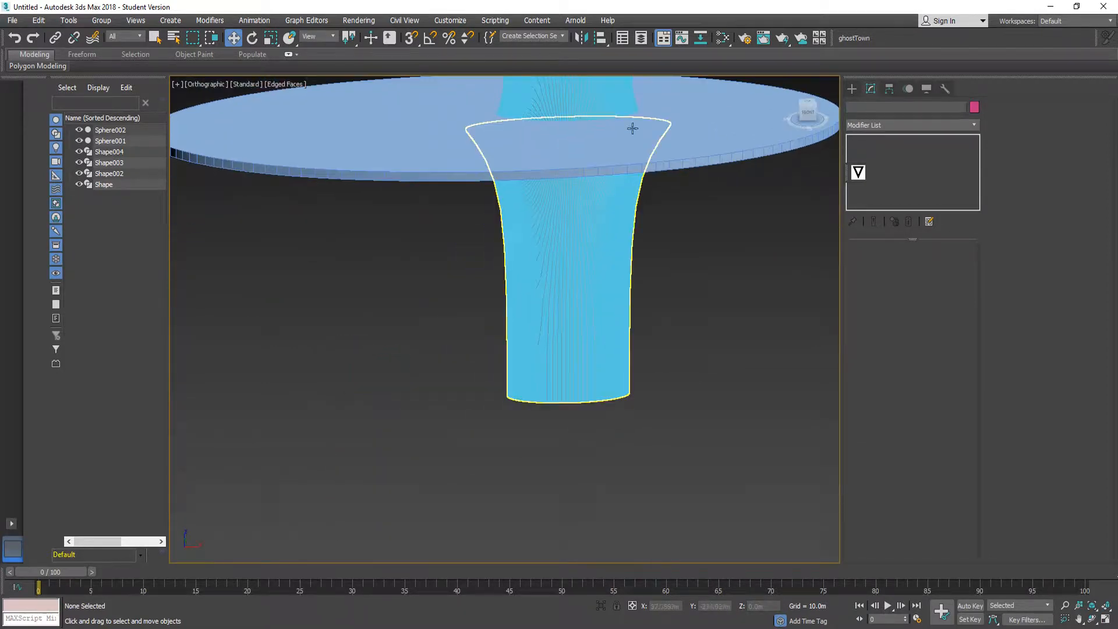
{"action": "left_click", "coordinate": [808, 113]}
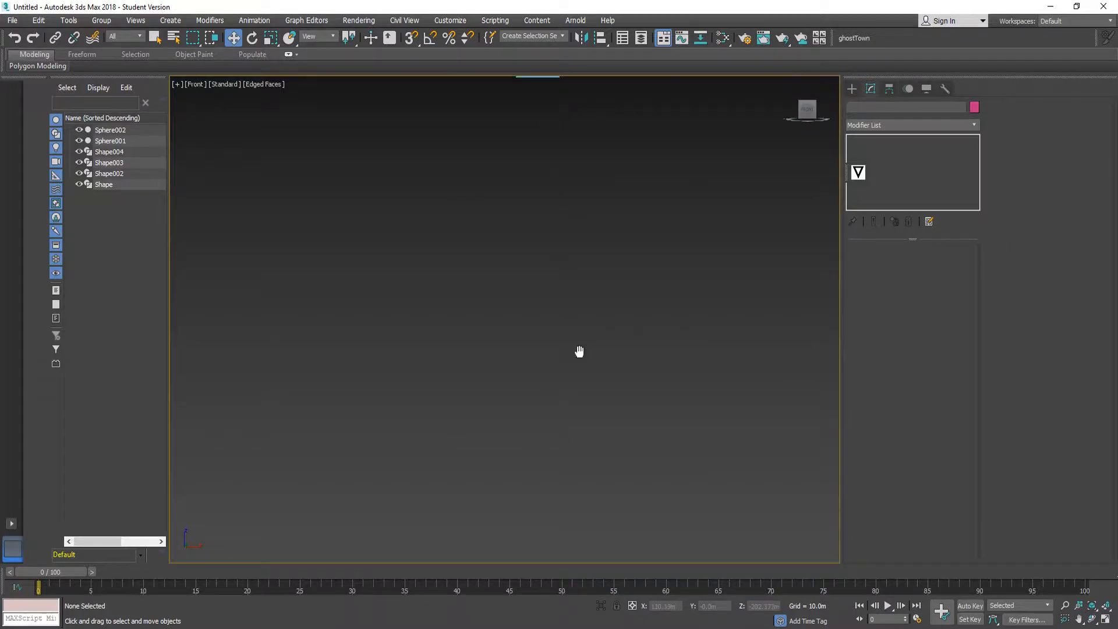
{"action": "middle_click_drag", "start_coordinate": [578, 351], "coordinate": [630, 605]}
{"action": "scroll", "coordinate": [601, 140], "scroll_direction": "up", "scroll_amount": 5}
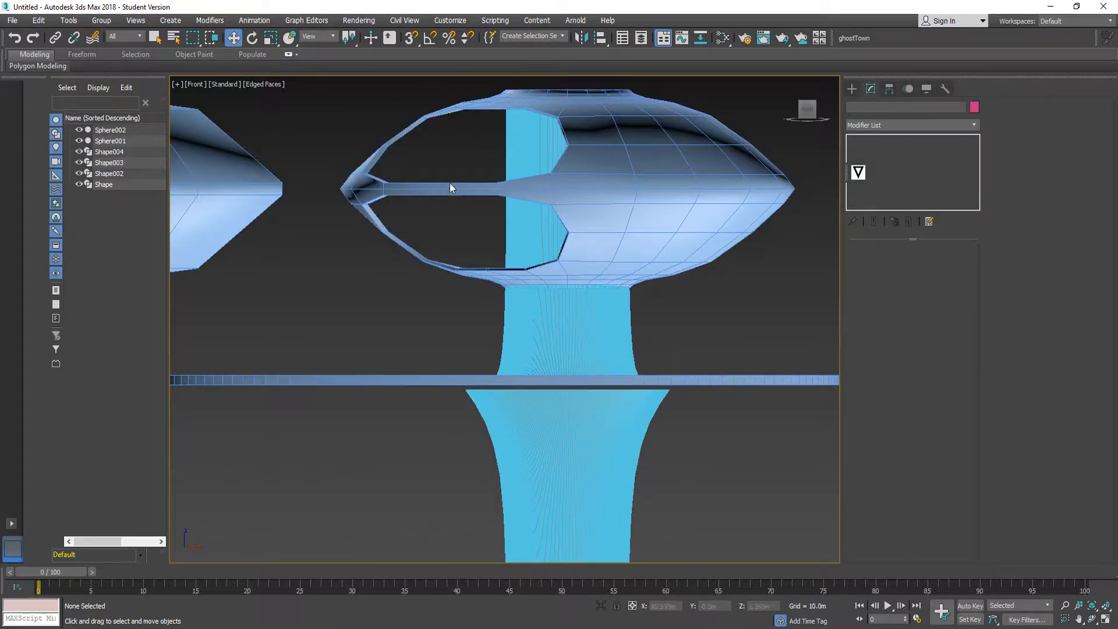
- Move the spare pod along the X axis, farther away from the tower, and deselect it
{"action": "scroll", "coordinate": [449, 183], "scroll_direction": "down", "scroll_amount": 2}
{"action": "scroll", "coordinate": [693, 240], "scroll_direction": "down", "scroll_amount": 2}
{"action": "left_click", "coordinate": [412, 215]}
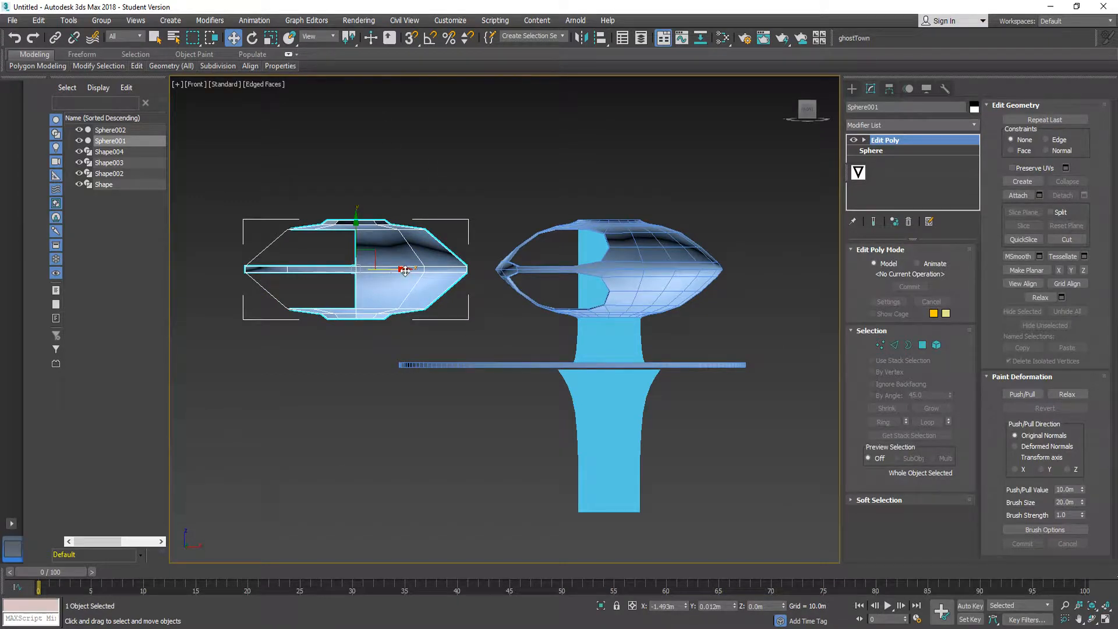
{"action": "left_click_drag", "start_coordinate": [404, 271], "coordinate": [242, 267]}
{"action": "left_click", "coordinate": [473, 530]}
- Raise the lower column slightly so its flared top meets the underside of the disc
{"action": "scroll", "coordinate": [526, 362], "scroll_direction": "up", "scroll_amount": 4}
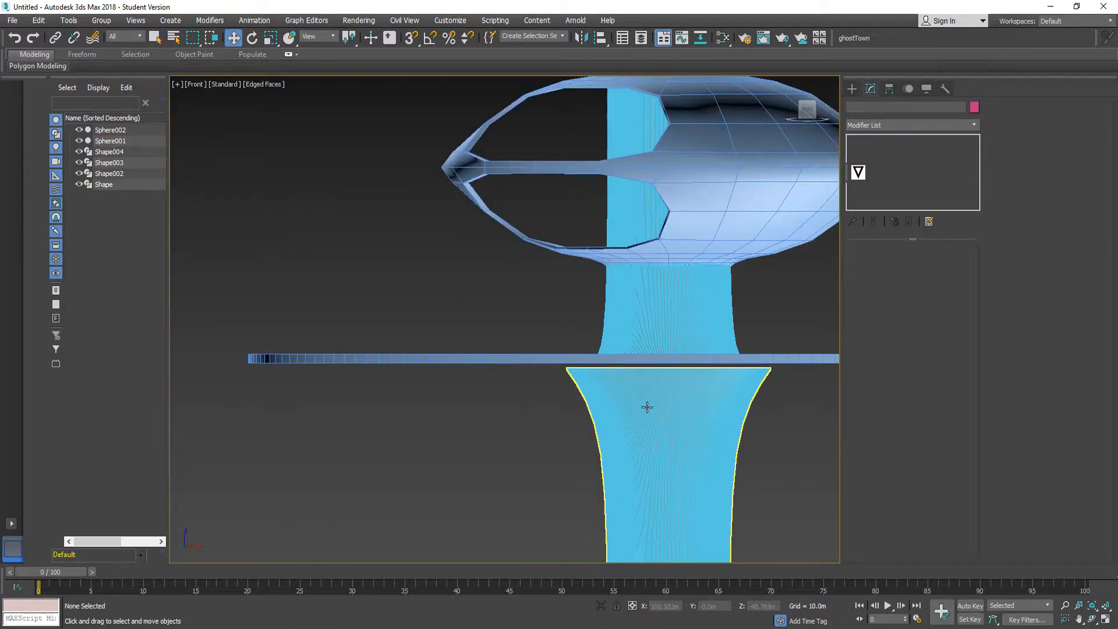
{"action": "left_click", "coordinate": [647, 407]}
{"action": "left_click_drag", "start_coordinate": [670, 426], "coordinate": [670, 422]}
{"action": "left_click", "coordinate": [492, 454]}
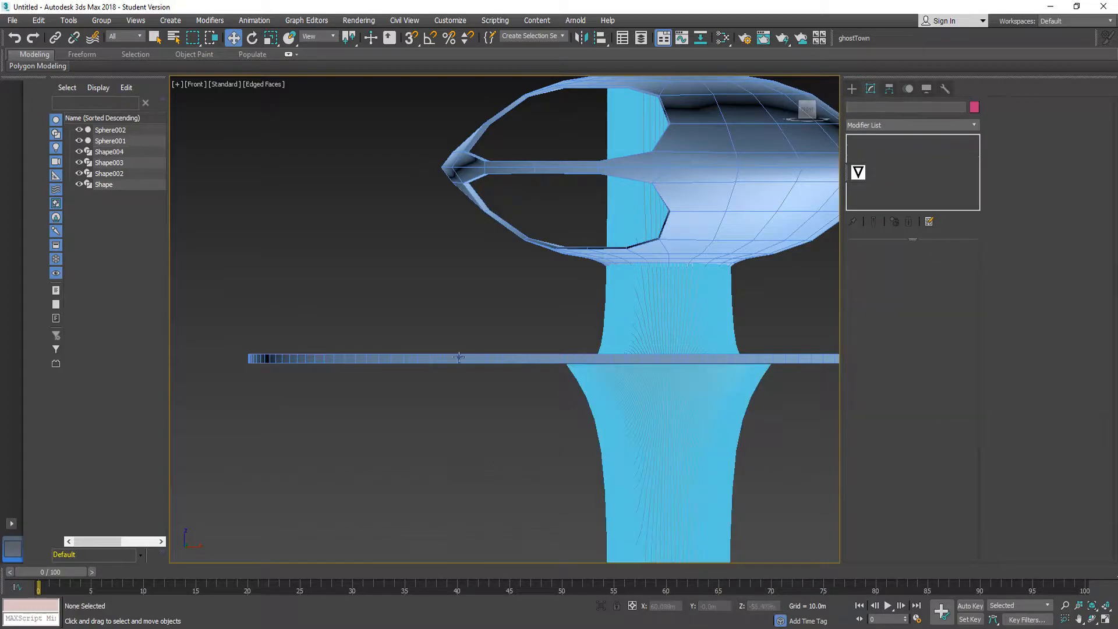
- Switch to the retrofuturism presentation and study the tower reference image against the front view of the model
{"action": "key", "text": "alt+Tab"}
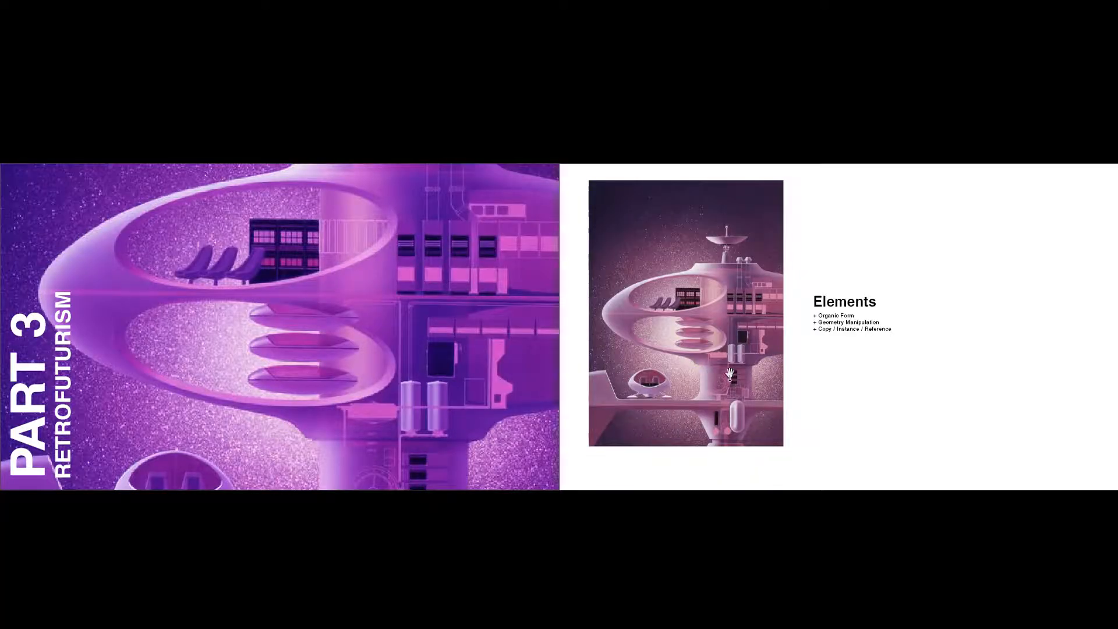
{"action": "key", "text": "alt+Tab"}
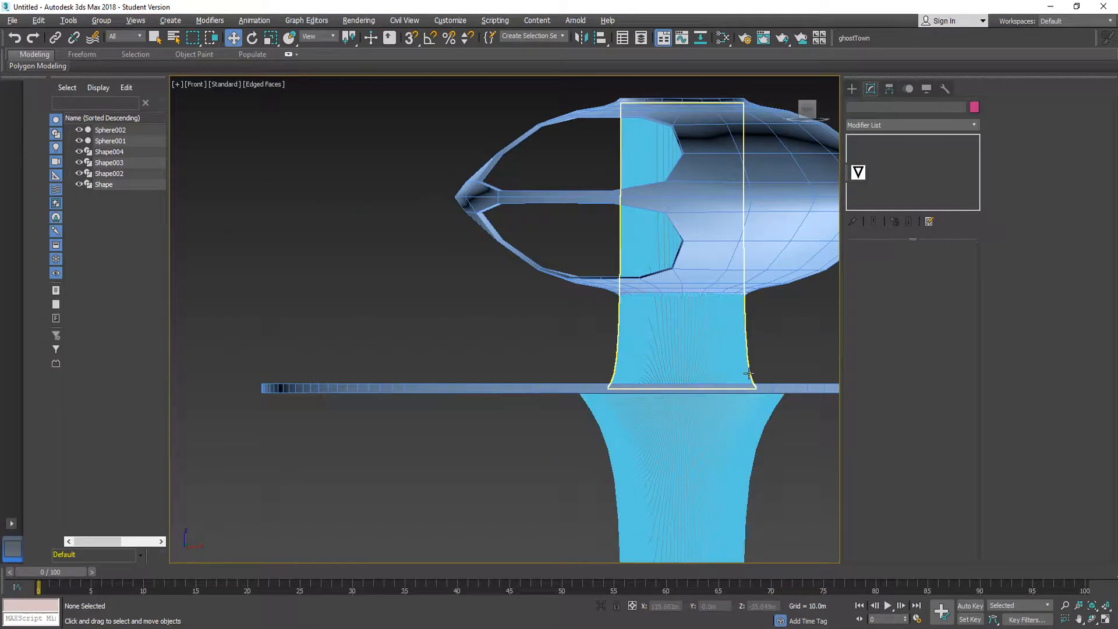
{"action": "middle_click_drag", "start_coordinate": [657, 202], "coordinate": [574, 248]}
{"action": "key", "text": "alt+Tab"}
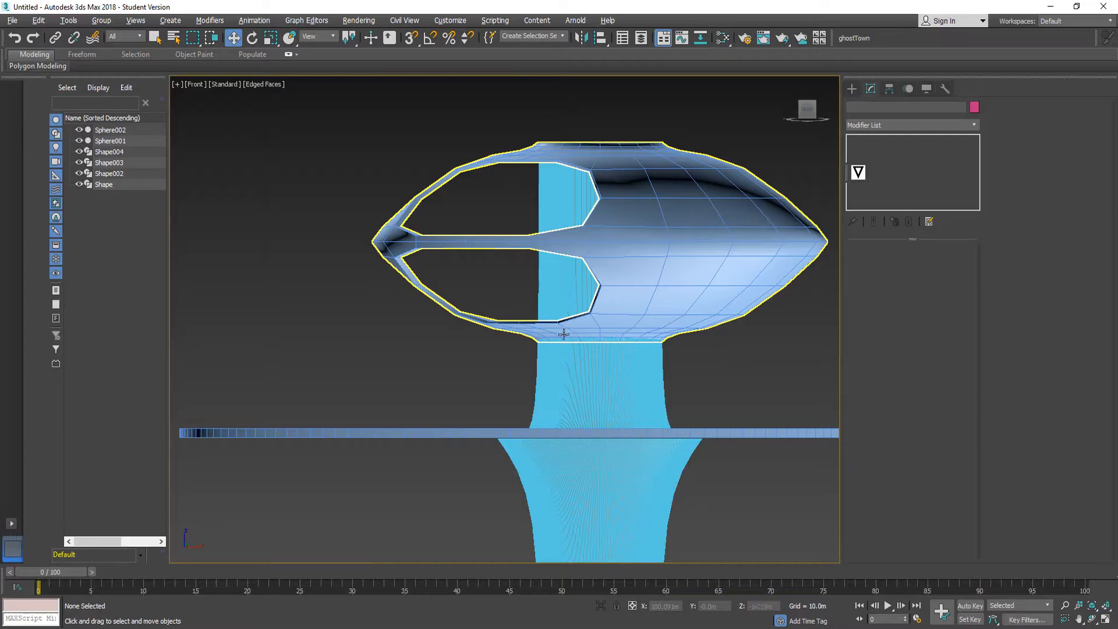
- Create an OilTank extended primitive beside the pod, about 12.6 m in radius and 47.4 m high with a 12.4 m cap height
{"action": "middle_click_drag", "start_coordinate": [564, 333], "coordinate": [506, 347], "text": "alt"}
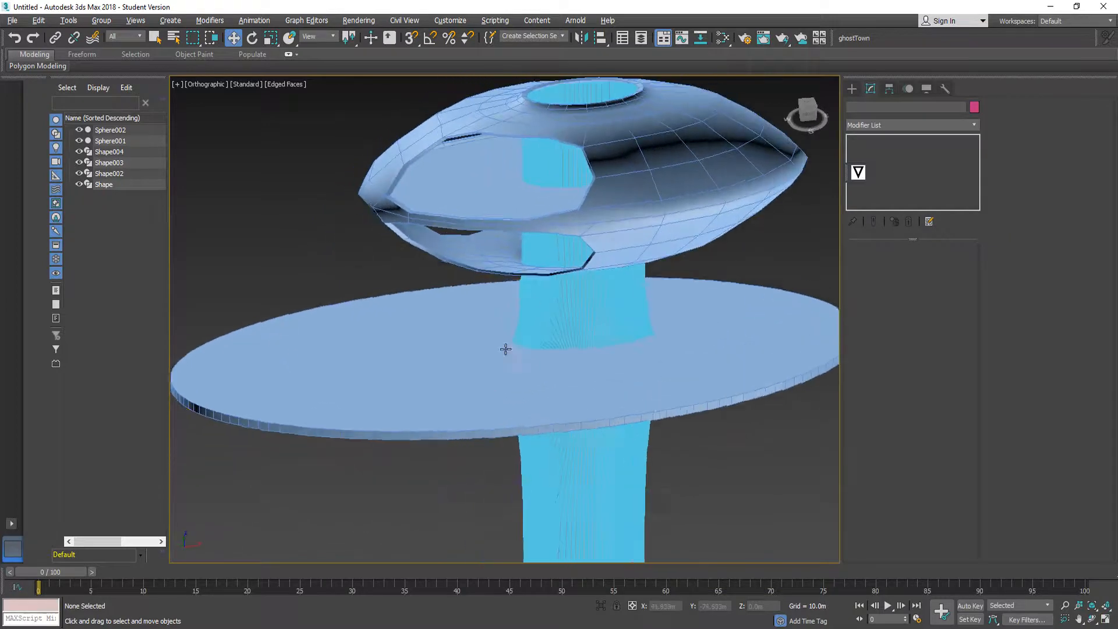
{"action": "left_click", "coordinate": [852, 89]}
{"action": "left_click", "coordinate": [860, 122]}
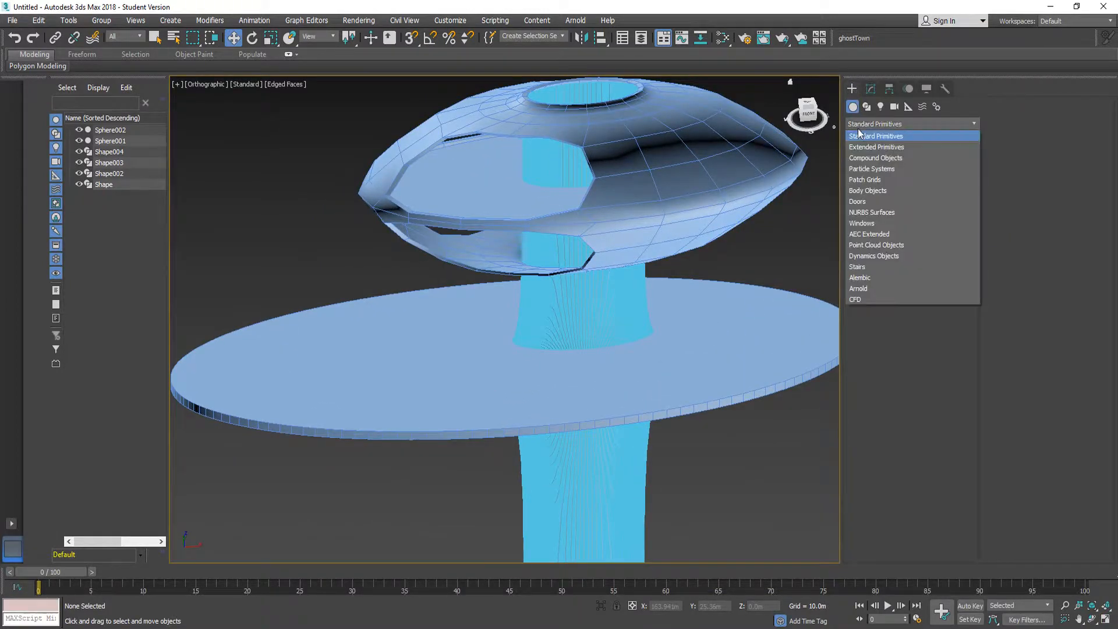
{"action": "left_click", "coordinate": [870, 149]}
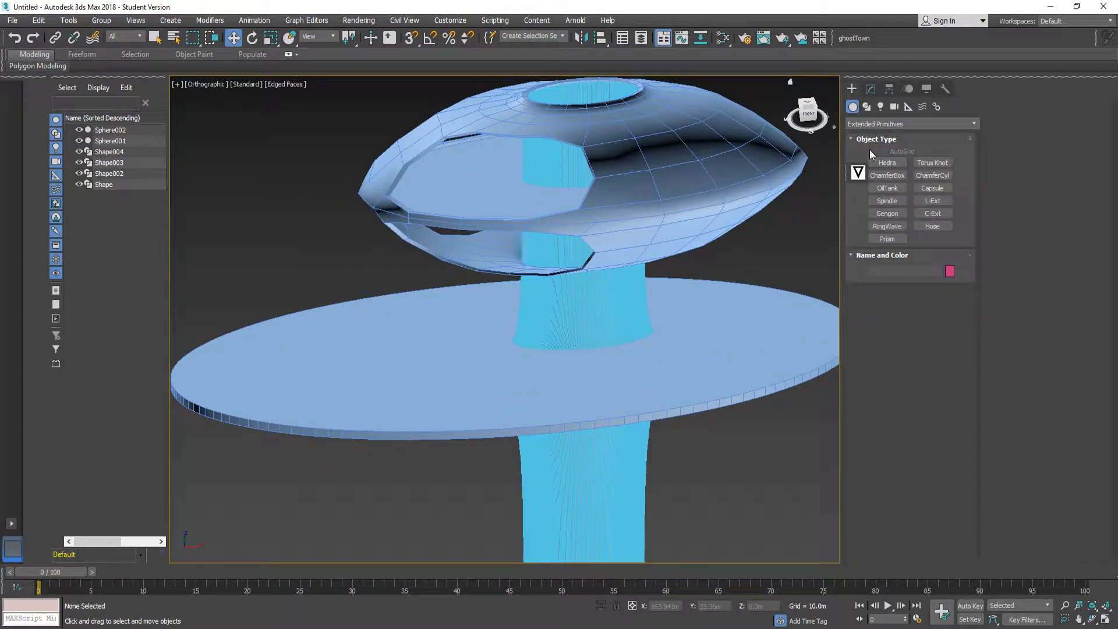
{"action": "left_click", "coordinate": [887, 188]}
{"action": "left_click_drag", "start_coordinate": [756, 284], "coordinate": [773, 339]}
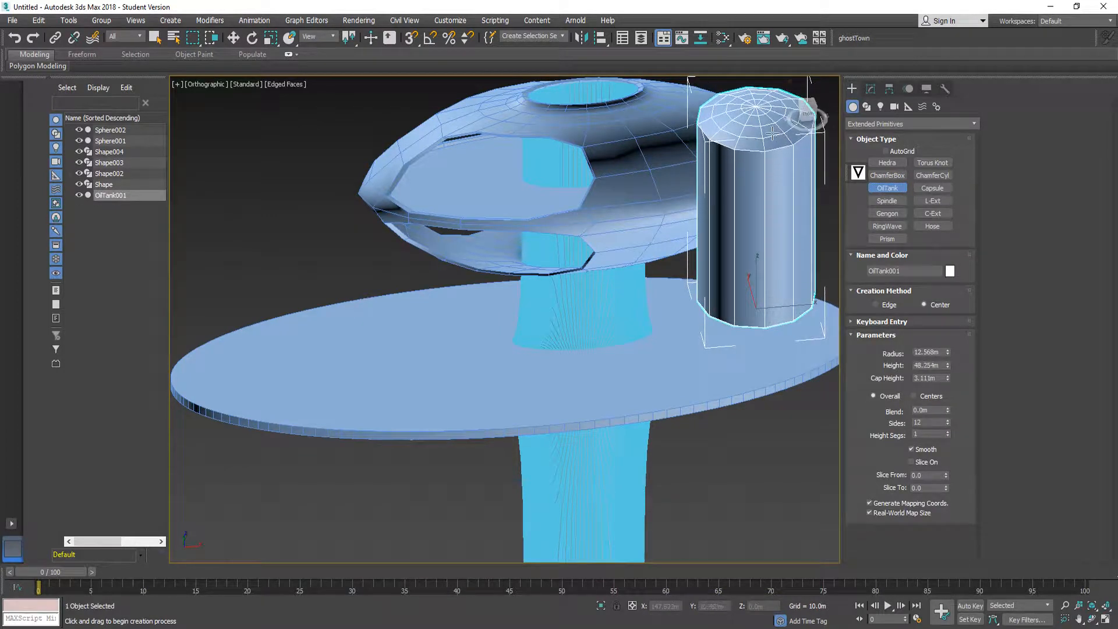
{"action": "left_click", "coordinate": [768, 137]}
{"action": "middle_click_drag", "start_coordinate": [751, 259], "coordinate": [774, 245], "text": "alt"}
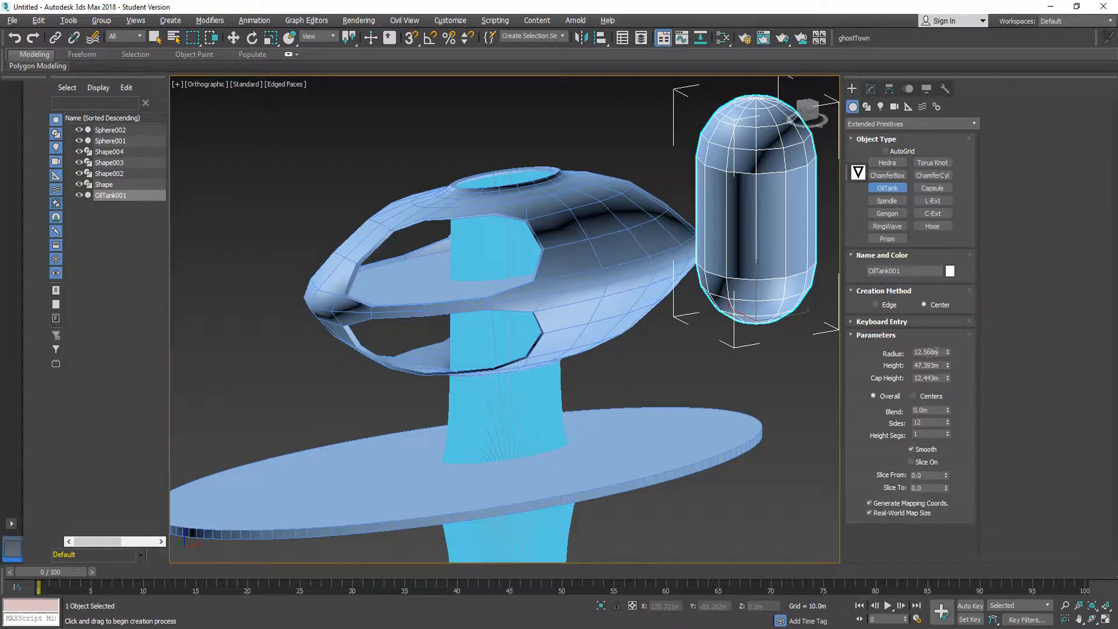
- Set the oil tank's radius to 5 m and its height to 20 m
{"action": "left_click_drag", "start_coordinate": [937, 352], "coordinate": [924, 351]}
{"action": "type", "text": "5"}
{"action": "key", "text": "Return"}
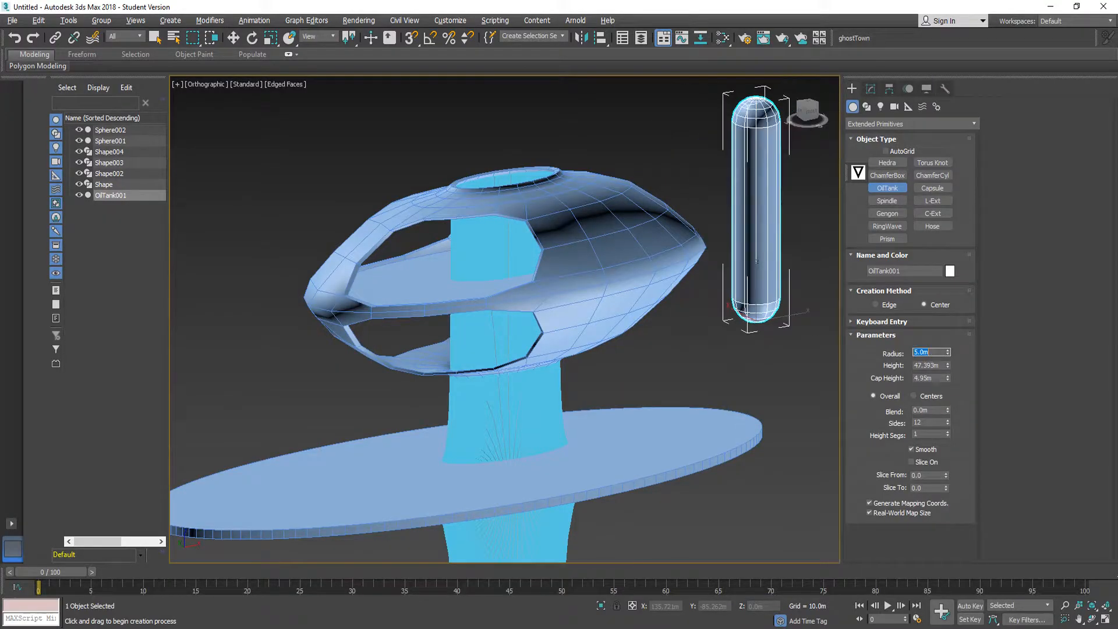
{"action": "key", "text": "Tab"}
{"action": "type", "text": "5"}
{"action": "key", "text": "Return"}
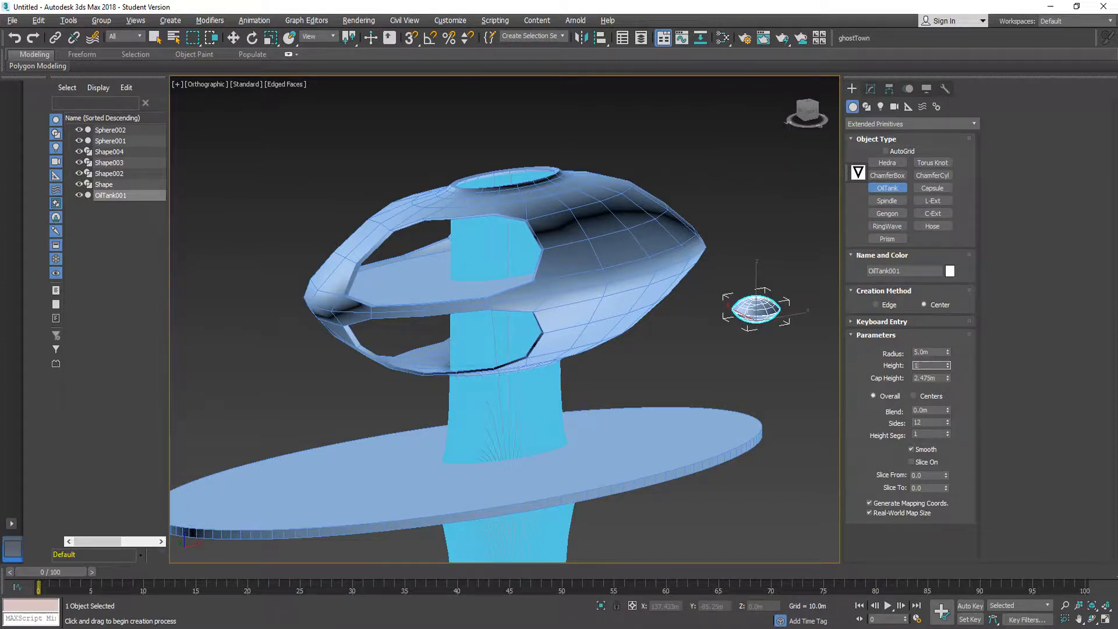
{"action": "type", "text": "10"}
{"action": "key", "text": "Return"}
{"action": "type", "text": "20"}
{"action": "key", "text": "Return"}
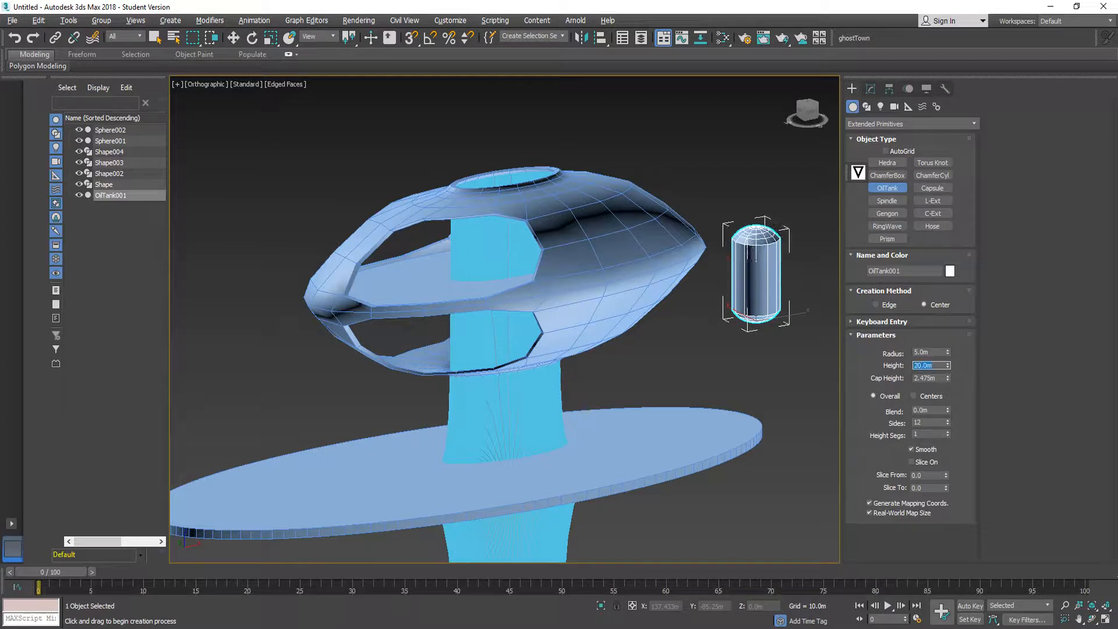
- Set the oil tank's cap height to 2.5 m and leave the creation tool
{"action": "scroll", "coordinate": [813, 274], "scroll_direction": "up", "scroll_amount": 5}
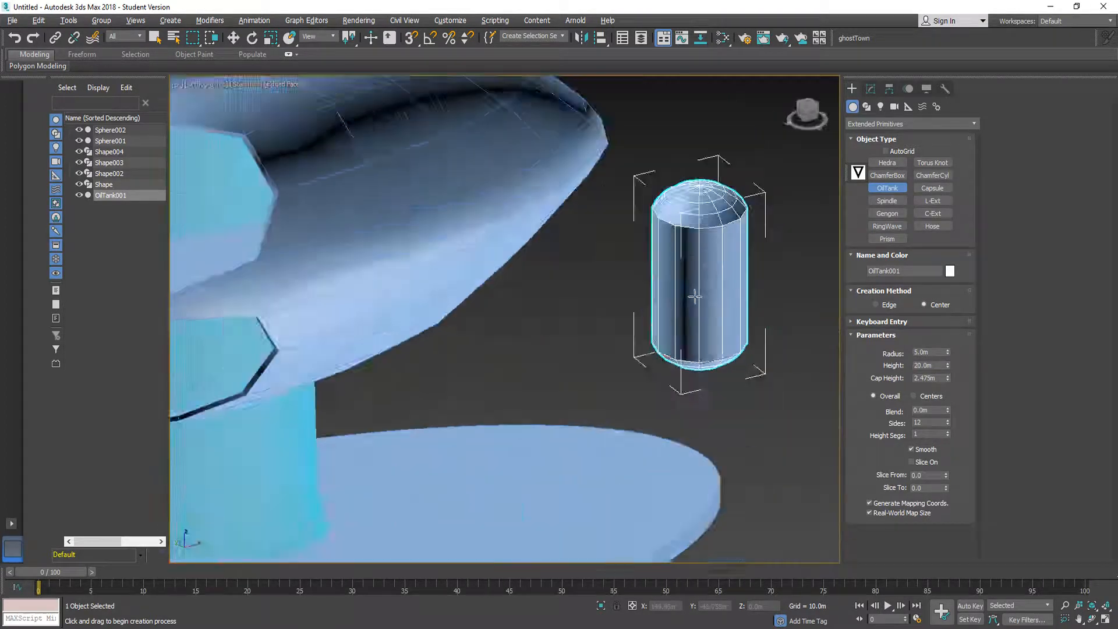
{"action": "middle_click_drag", "start_coordinate": [694, 297], "coordinate": [708, 289], "text": "alt"}
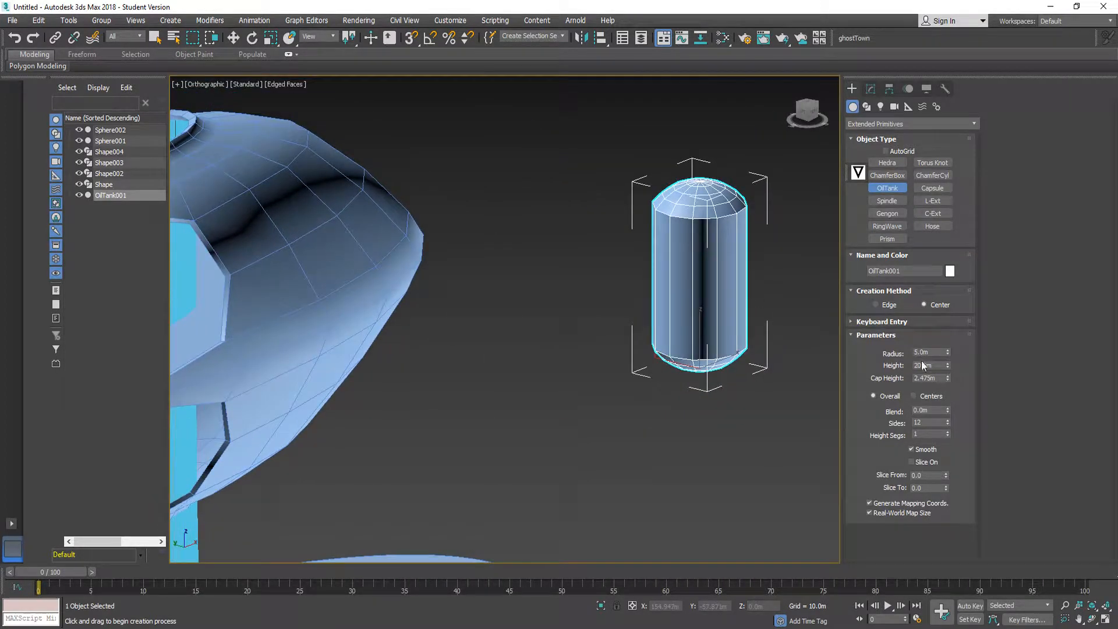
{"action": "double_click", "coordinate": [938, 377]}
{"action": "type", "text": "2.5"}
{"action": "key", "text": "Return"}
{"action": "scroll", "coordinate": [634, 289], "scroll_direction": "down", "scroll_amount": 5}
{"action": "left_click", "coordinate": [685, 374]}
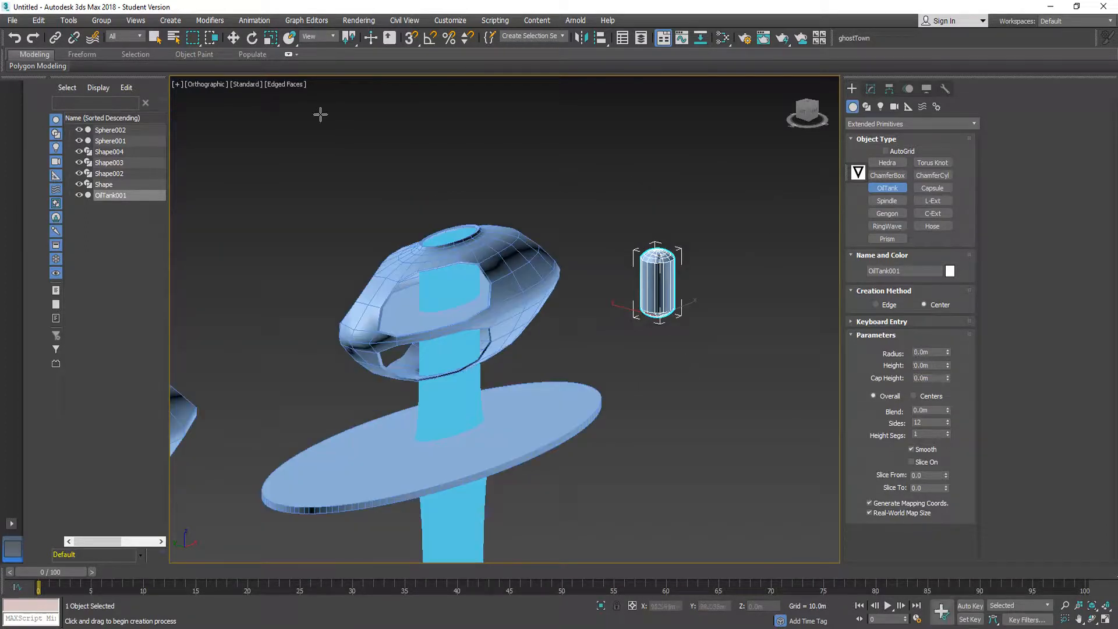
{"action": "left_click", "coordinate": [154, 40]}
- Move the oil tank closer to the pod's outer edge
{"action": "left_click", "coordinate": [573, 404]}
{"action": "left_click", "coordinate": [654, 304]}
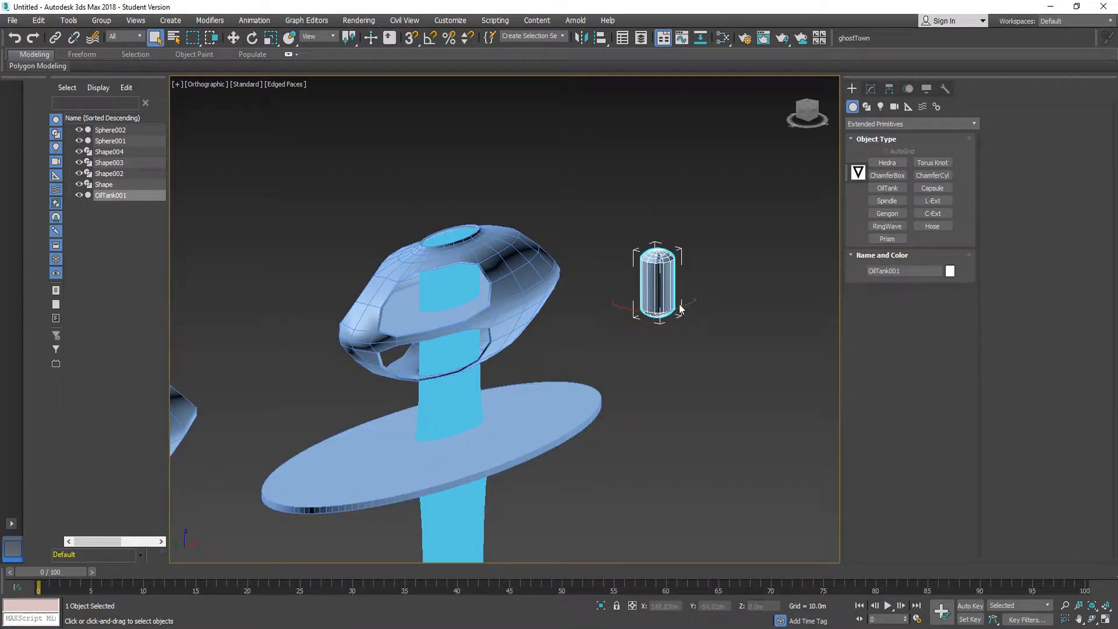
{"action": "middle_click_drag", "start_coordinate": [664, 297], "coordinate": [645, 326], "text": "alt"}
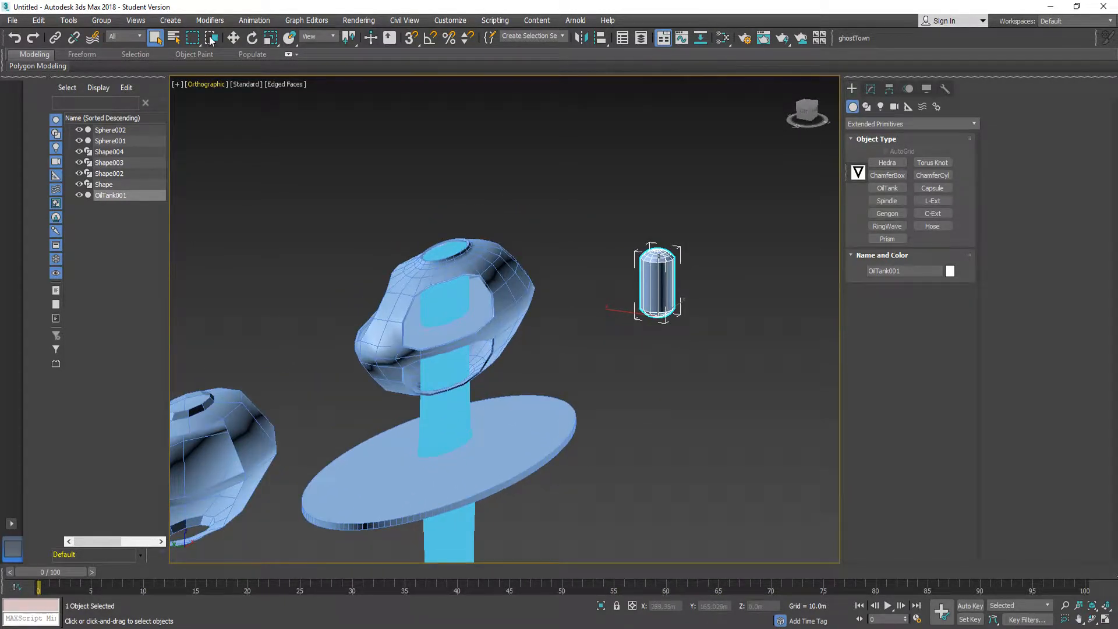
{"action": "left_click", "coordinate": [233, 38]}
{"action": "left_click_drag", "start_coordinate": [622, 319], "coordinate": [560, 352]}
- Scale the oil tank down uniformly to about 51.6 percent
{"action": "left_click", "coordinate": [270, 37]}
{"action": "middle_click_drag", "start_coordinate": [603, 330], "coordinate": [561, 367], "text": "alt"}
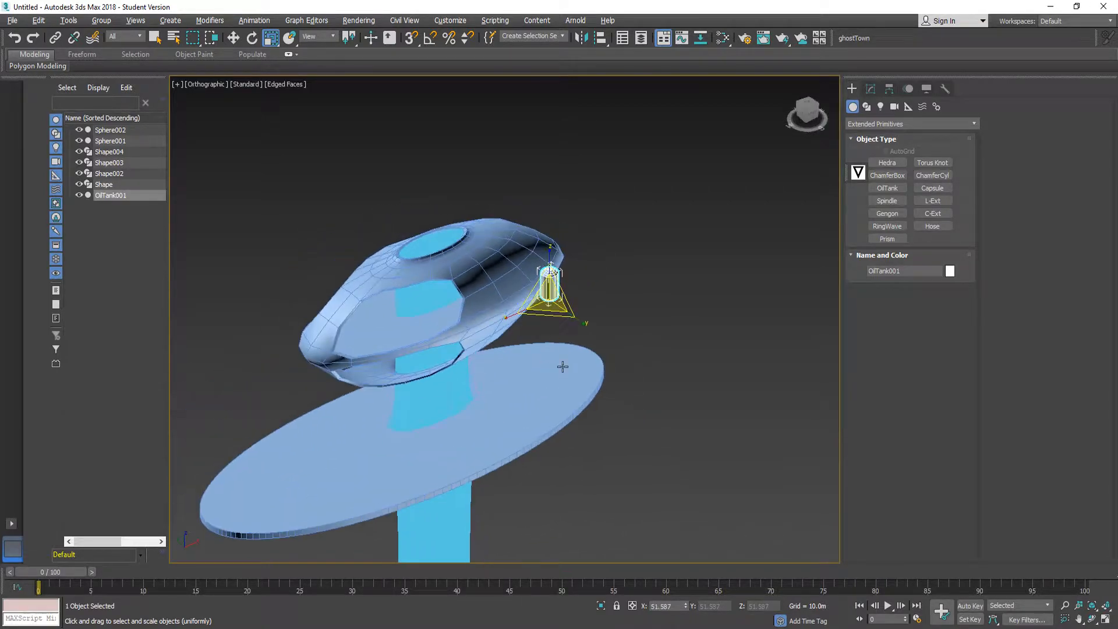
{"action": "scroll", "coordinate": [530, 310], "scroll_direction": "up", "scroll_amount": 1}
{"action": "scroll", "coordinate": [544, 299], "scroll_direction": "up", "scroll_amount": 3}
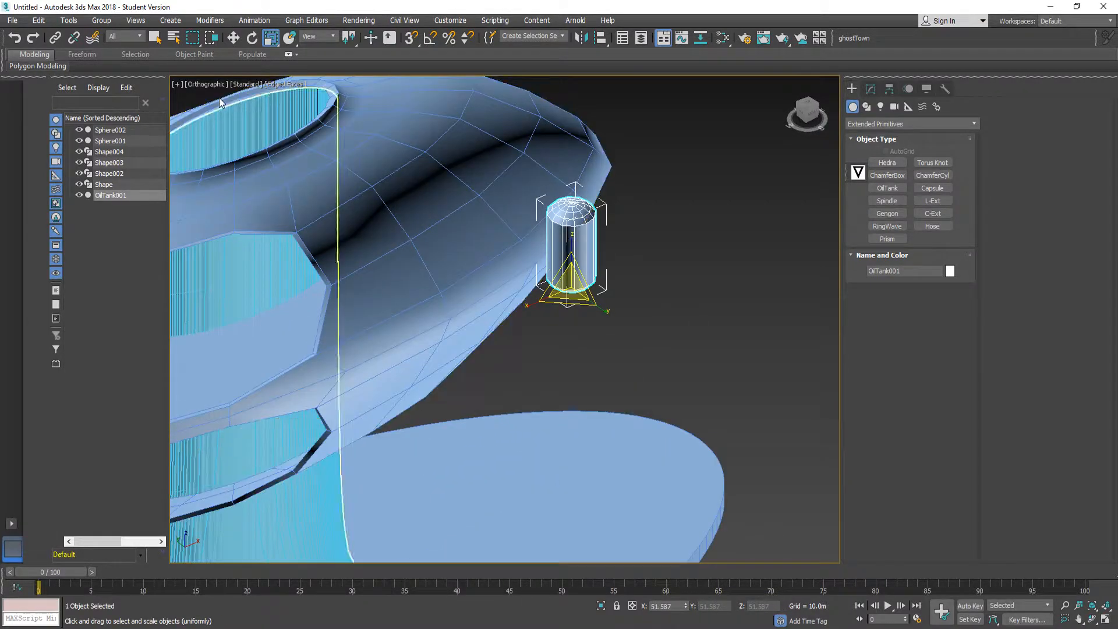
- Switch the viewport display to Wireframe Override so the pod's interior can be seen
{"action": "left_click", "coordinate": [278, 85]}
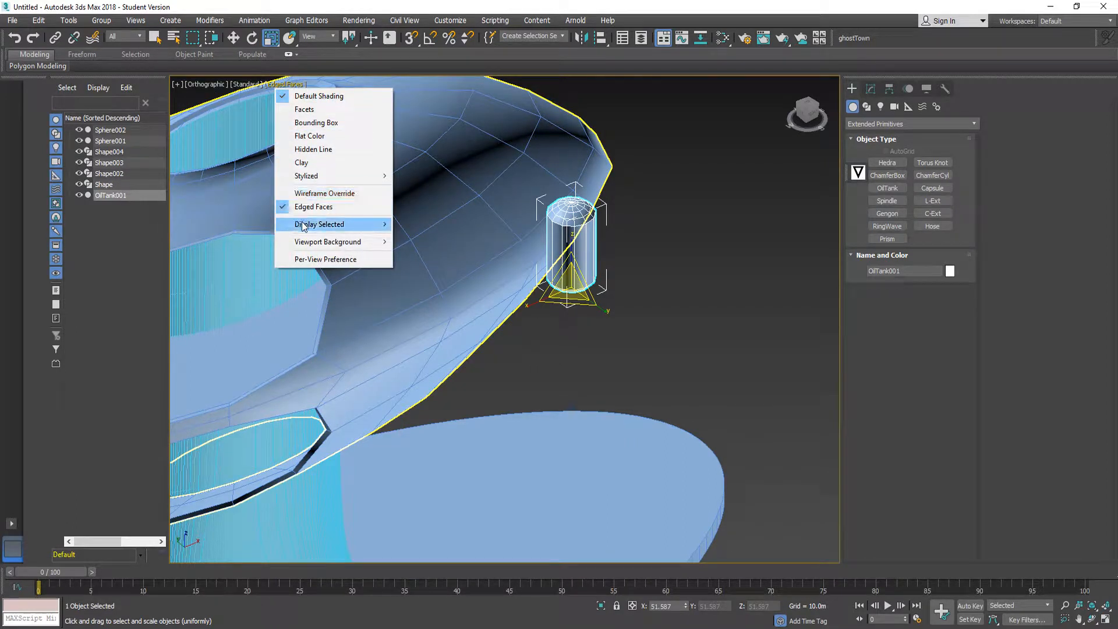
{"action": "left_click", "coordinate": [241, 84]}
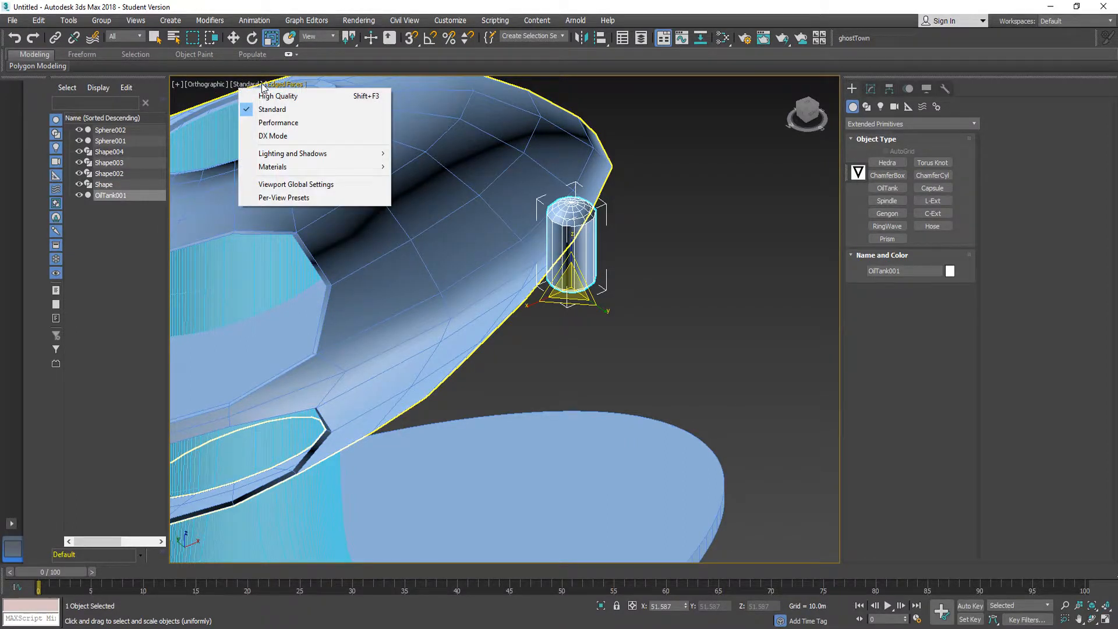
{"action": "left_click", "coordinate": [279, 85]}
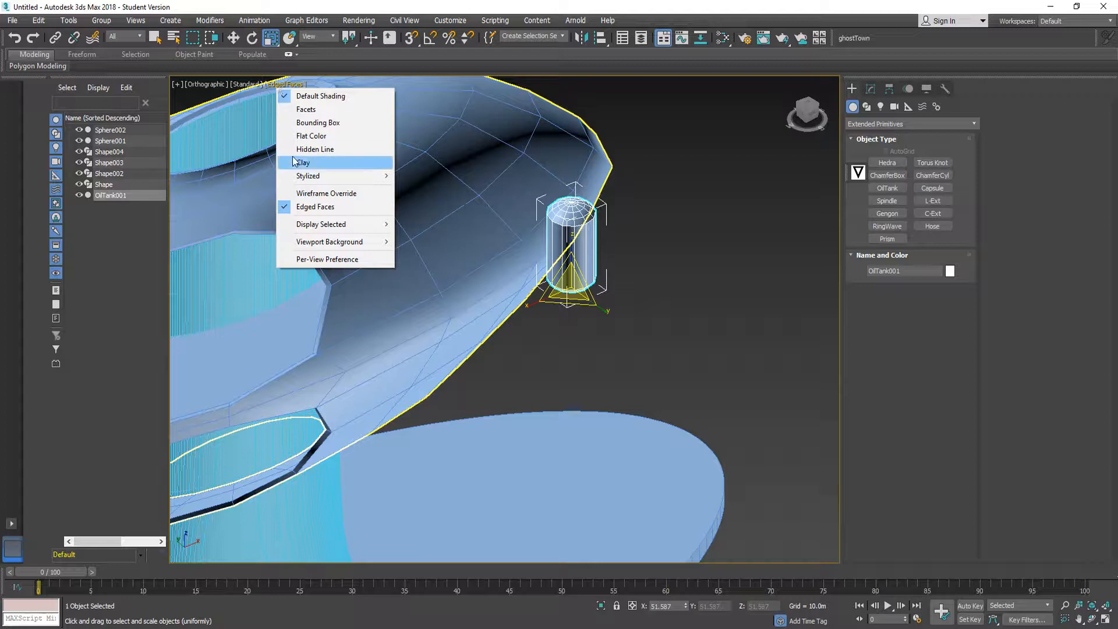
{"action": "left_click", "coordinate": [314, 194]}
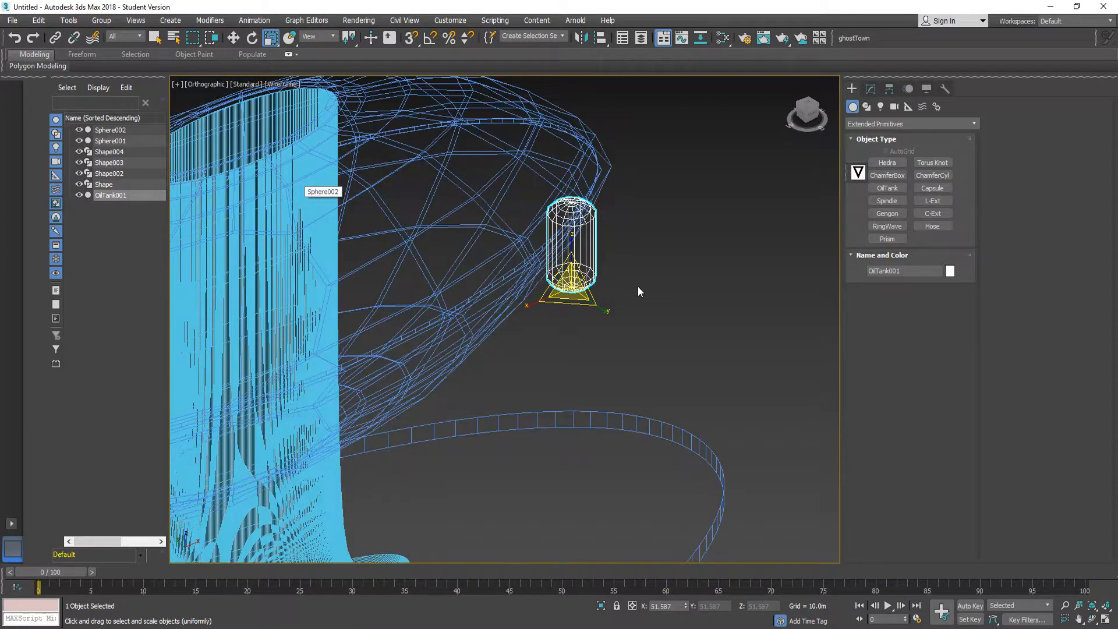
- Move the oil tank inside the pod beside the central column, to about X 134 m and Y 5 m
{"action": "left_click", "coordinate": [231, 37]}
{"action": "left_click_drag", "start_coordinate": [558, 277], "coordinate": [402, 169]}
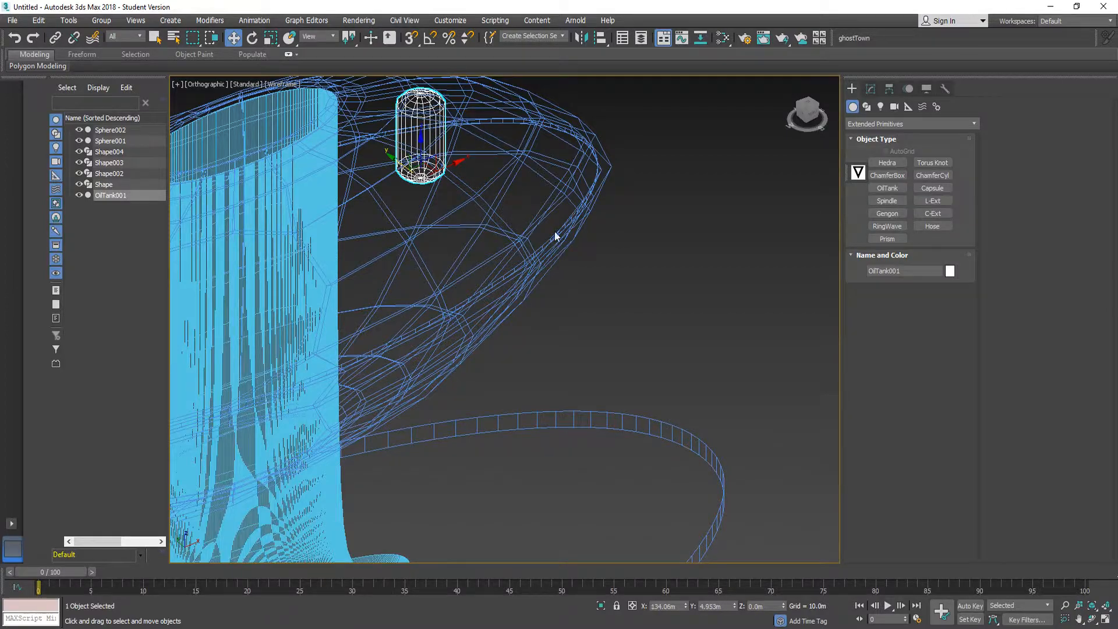
{"action": "left_click", "coordinate": [591, 233]}
{"action": "mouse_move", "coordinate": [592, 232]}
{"action": "middle_mouse_down", "text": "alt"}
{"action": "mouse_move", "coordinate": [532, 183]}
{"action": "mouse_move", "coordinate": [511, 198]}
{"action": "mouse_move", "coordinate": [572, 232]}
{"action": "middle_mouse_up", "text": "alt"}
- Clone the oil tank as two copies in a row along the Y axis, with the first copy at about Y -2.5 m
{"action": "left_click", "coordinate": [450, 117]}
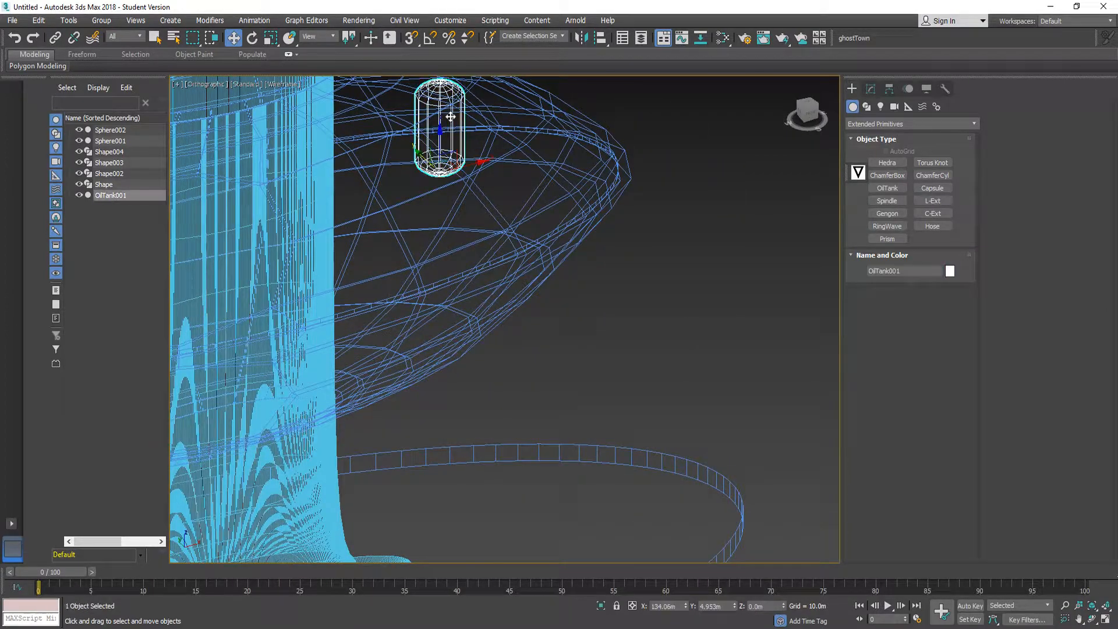
{"action": "left_click_drag", "start_coordinate": [436, 136], "coordinate": [445, 187], "text": "shift"}
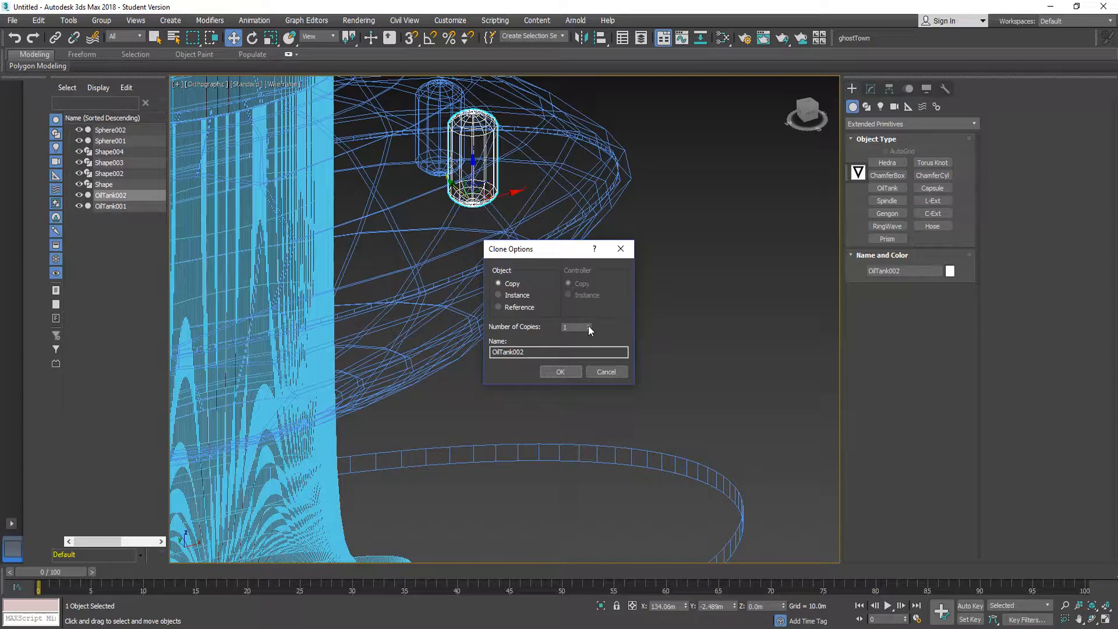
{"action": "left_click", "coordinate": [573, 374]}
{"action": "left_click", "coordinate": [666, 196]}
{"action": "middle_click_drag", "start_coordinate": [667, 196], "coordinate": [638, 295], "text": "alt"}
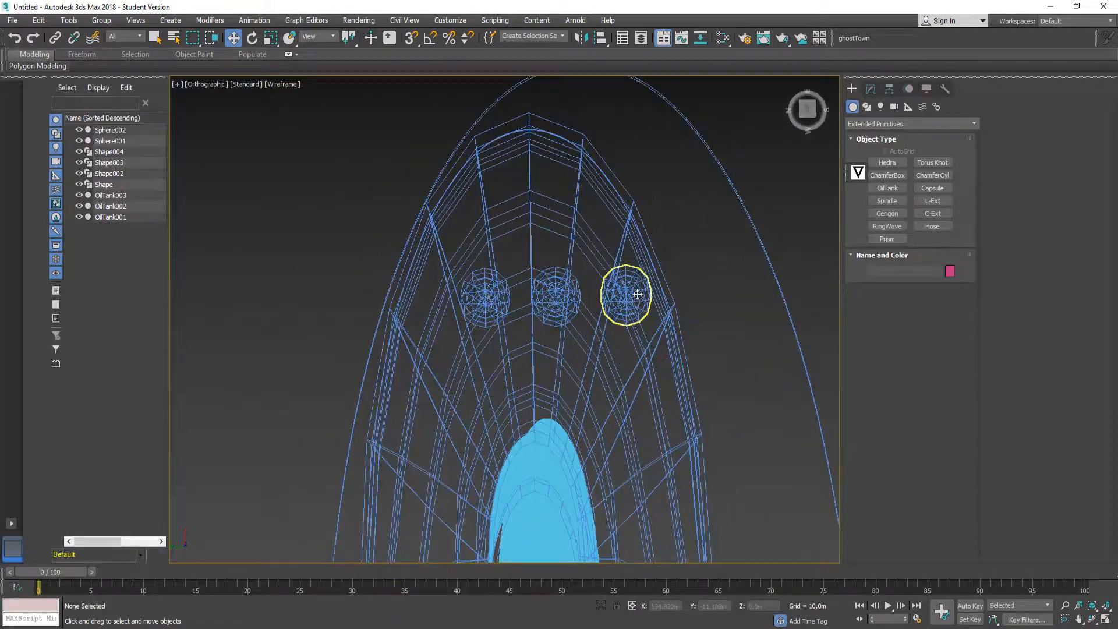
- Select all three oil tanks and shift the row slightly along the Y axis to centre it inside the pod
{"action": "left_click", "coordinate": [639, 295]}
{"action": "left_click", "coordinate": [551, 273]}
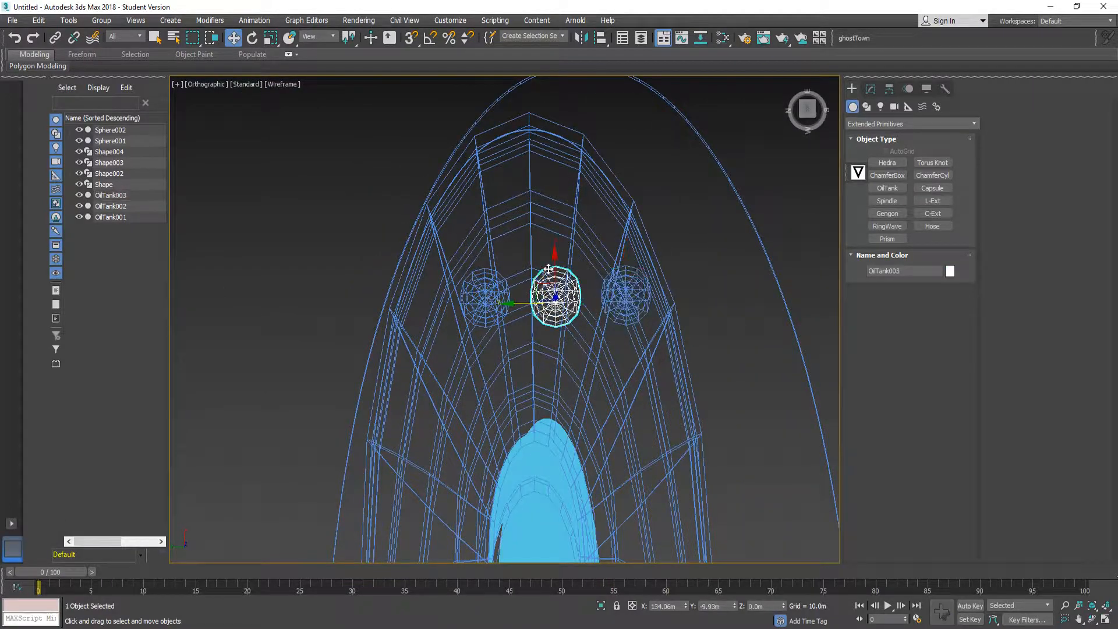
{"action": "left_click", "coordinate": [495, 273]}
{"action": "left_click", "coordinate": [548, 275], "text": "ctrl"}
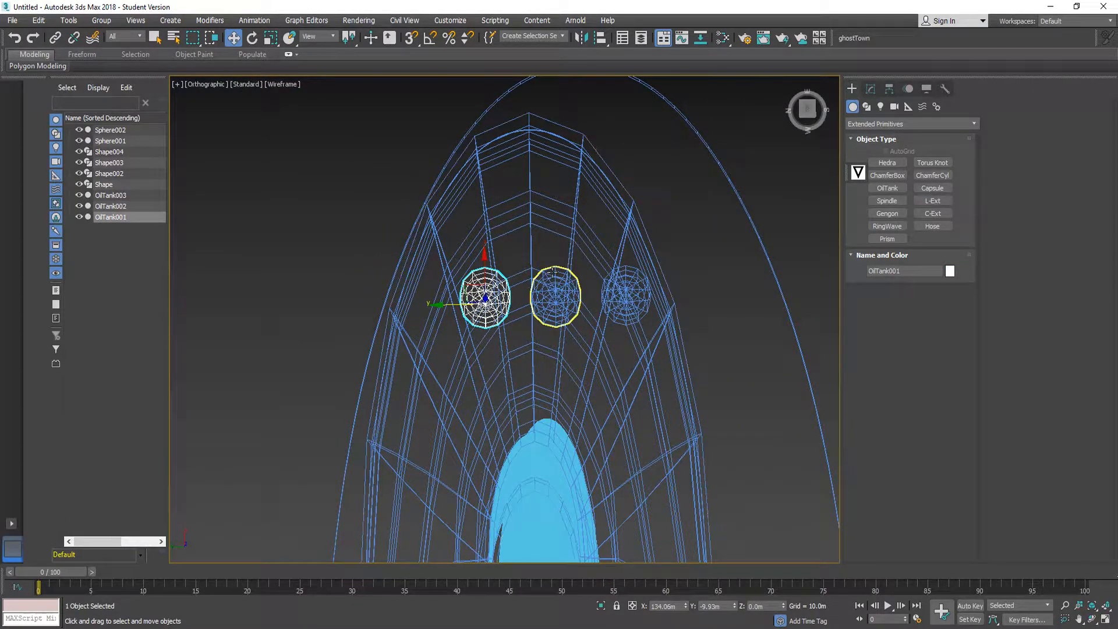
{"action": "left_click", "coordinate": [637, 272], "text": "ctrl"}
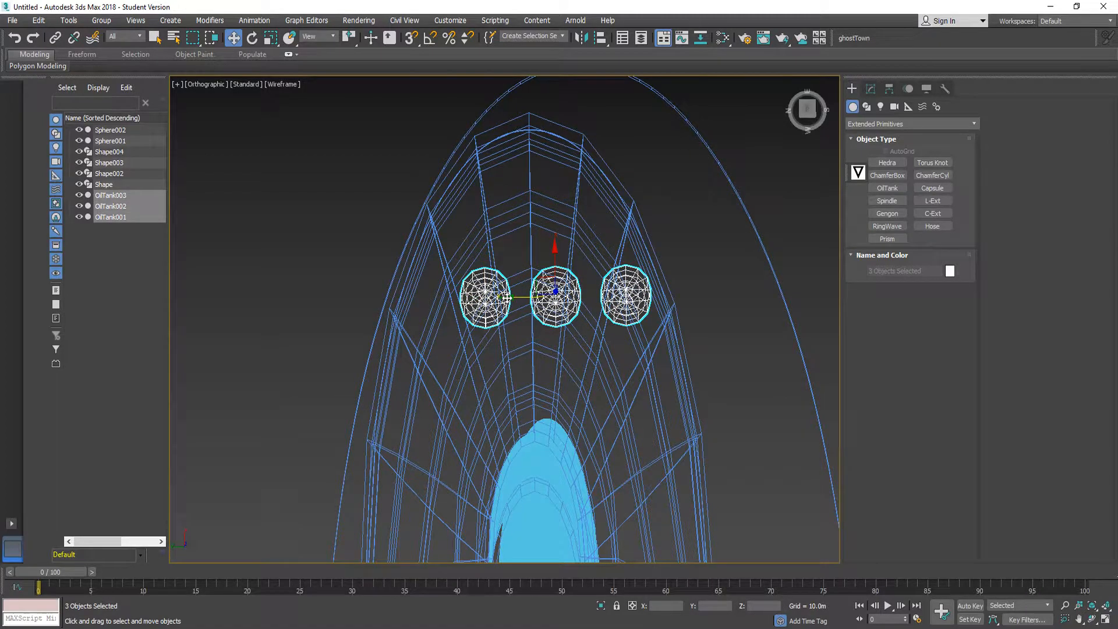
{"action": "left_click_drag", "start_coordinate": [507, 297], "coordinate": [482, 298]}
{"action": "middle_click_drag", "start_coordinate": [732, 340], "coordinate": [701, 191], "text": "alt"}
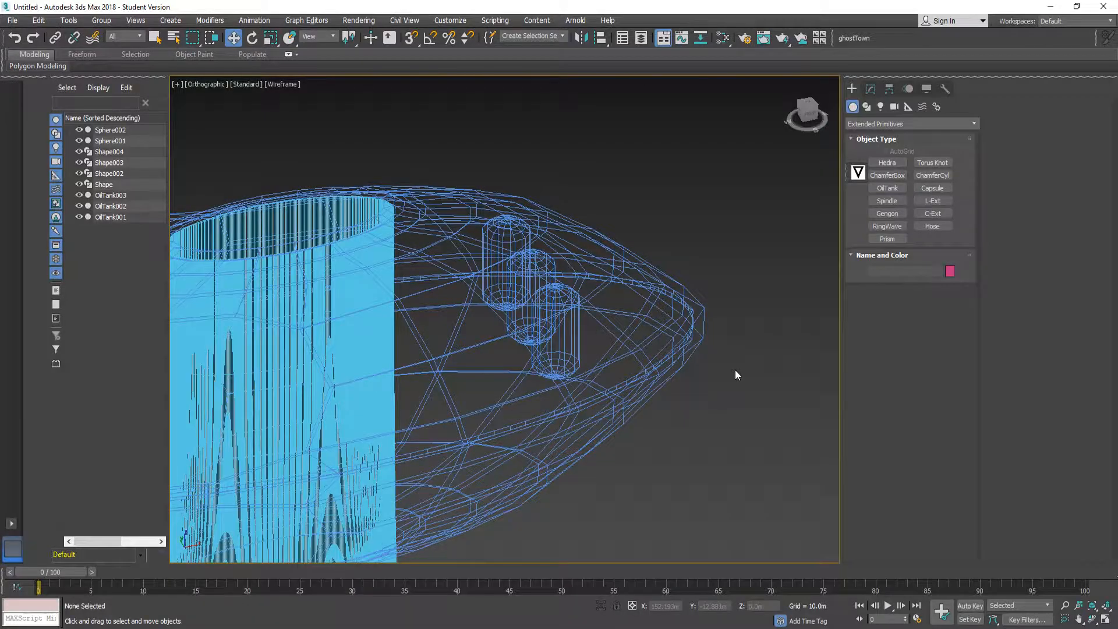
- Create a capsule outside the pod's pointed end, about 9.7 m in radius and 37.9 m high
{"action": "middle_click_drag", "start_coordinate": [735, 369], "coordinate": [601, 307], "text": "alt"}
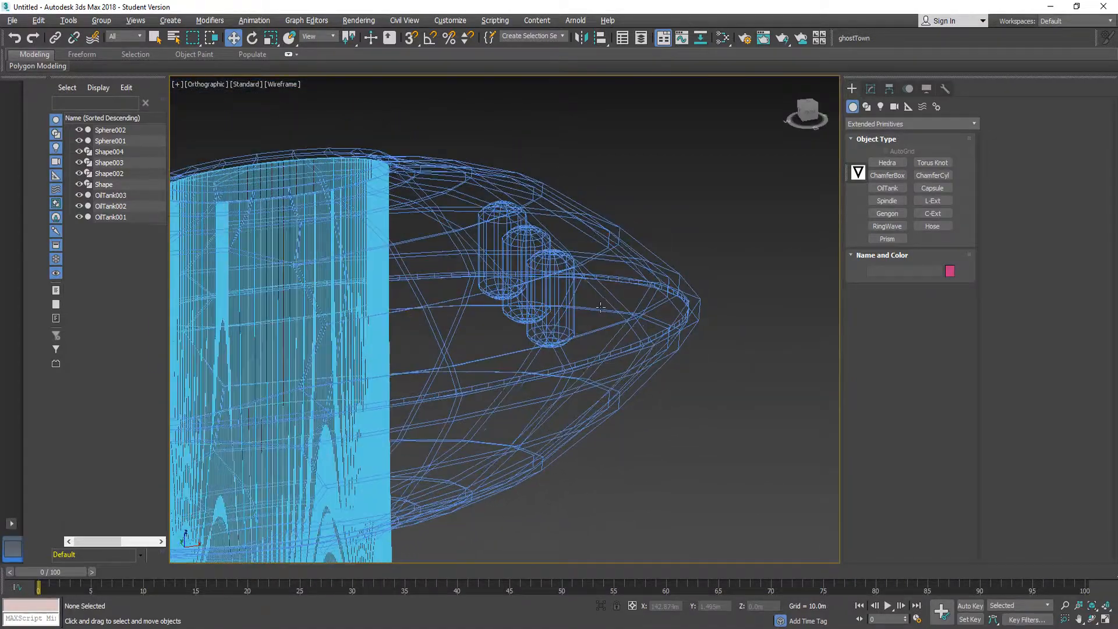
{"action": "left_click", "coordinate": [929, 187]}
{"action": "scroll", "coordinate": [631, 314], "scroll_direction": "down", "scroll_amount": 3}
{"action": "left_click_drag", "start_coordinate": [664, 261], "coordinate": [680, 321]}
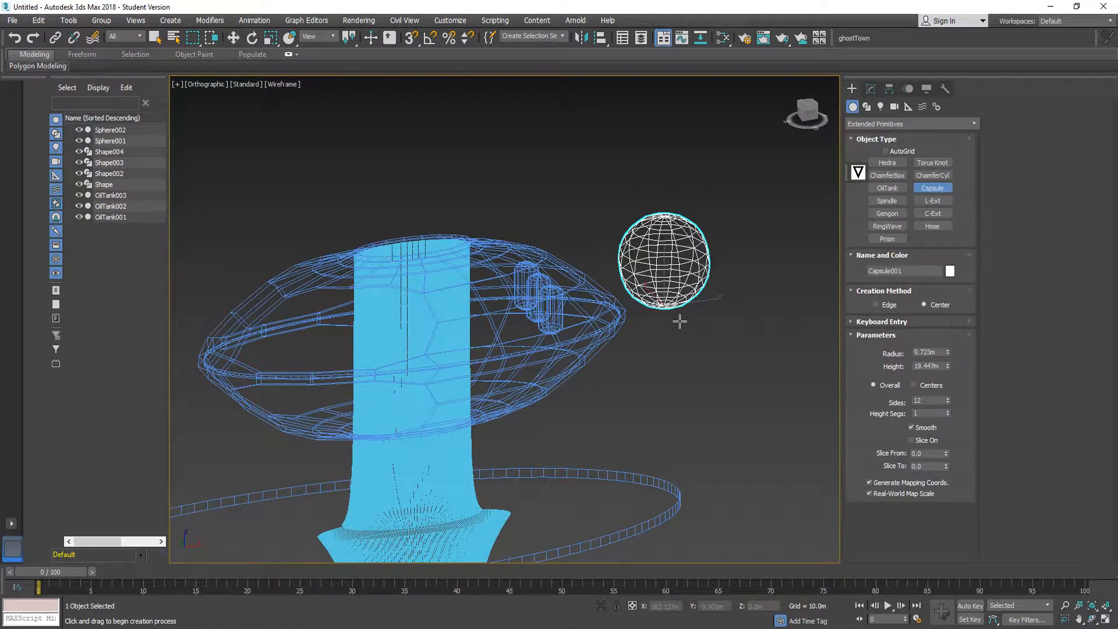
{"action": "left_click", "coordinate": [676, 230]}
{"action": "scroll", "coordinate": [651, 184], "scroll_direction": "up", "scroll_amount": 2}
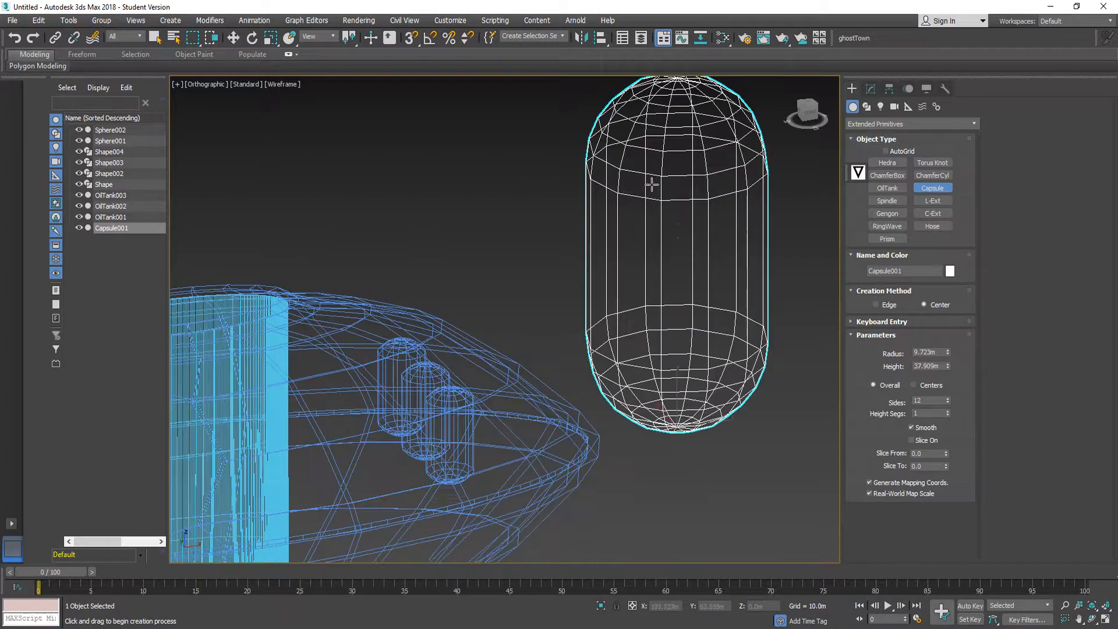
{"action": "mouse_move", "coordinate": [678, 237]}
{"action": "middle_mouse_down", "text": "alt"}
{"action": "mouse_move", "coordinate": [669, 227]}
{"action": "mouse_move", "coordinate": [687, 222]}
{"action": "mouse_move", "coordinate": [672, 236]}
{"action": "middle_mouse_up", "text": "alt"}
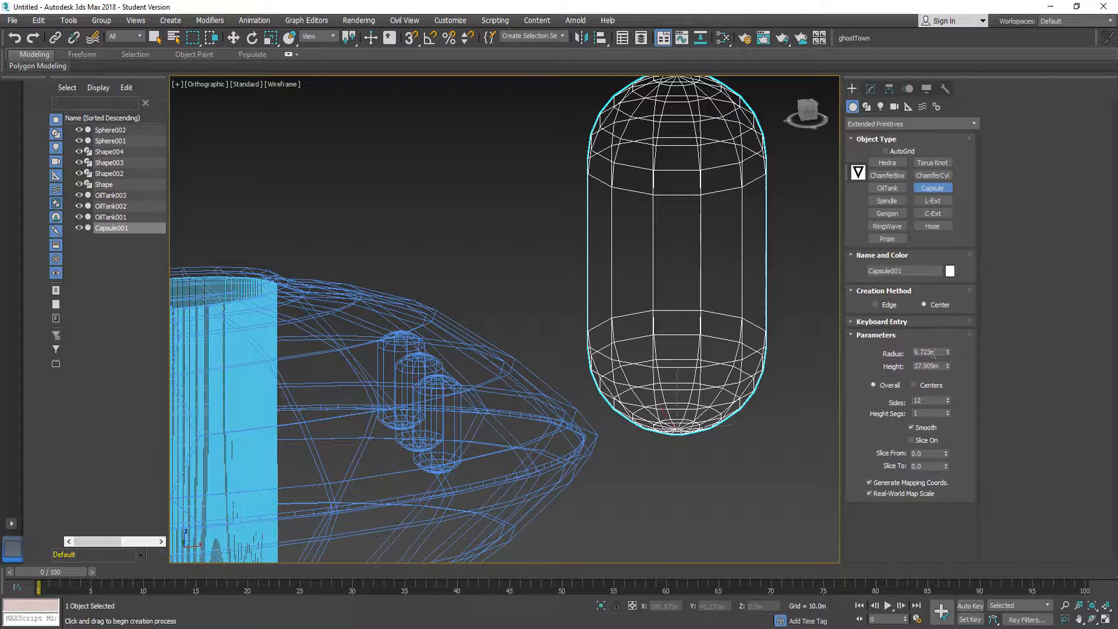
- Set the capsule's height to 15 m and its radius to 3 m
{"action": "type", "text": "5"}
{"action": "key", "text": "Return"}
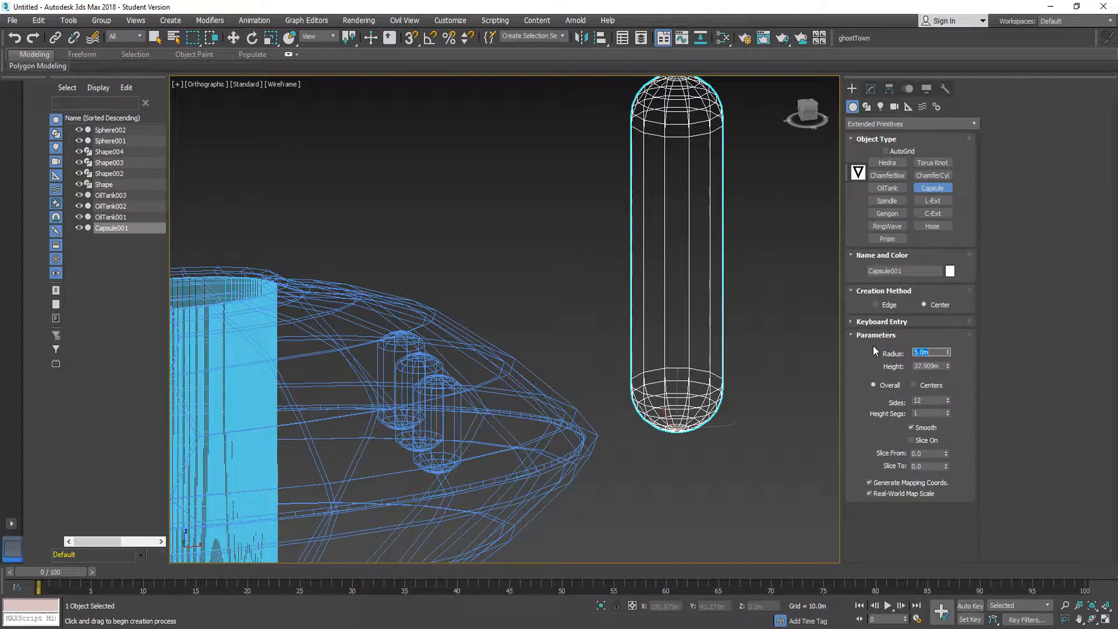
{"action": "type", "text": "15"}
{"action": "key", "text": "Return"}
{"action": "middle_click_drag", "start_coordinate": [687, 337], "coordinate": [681, 365], "text": "alt"}
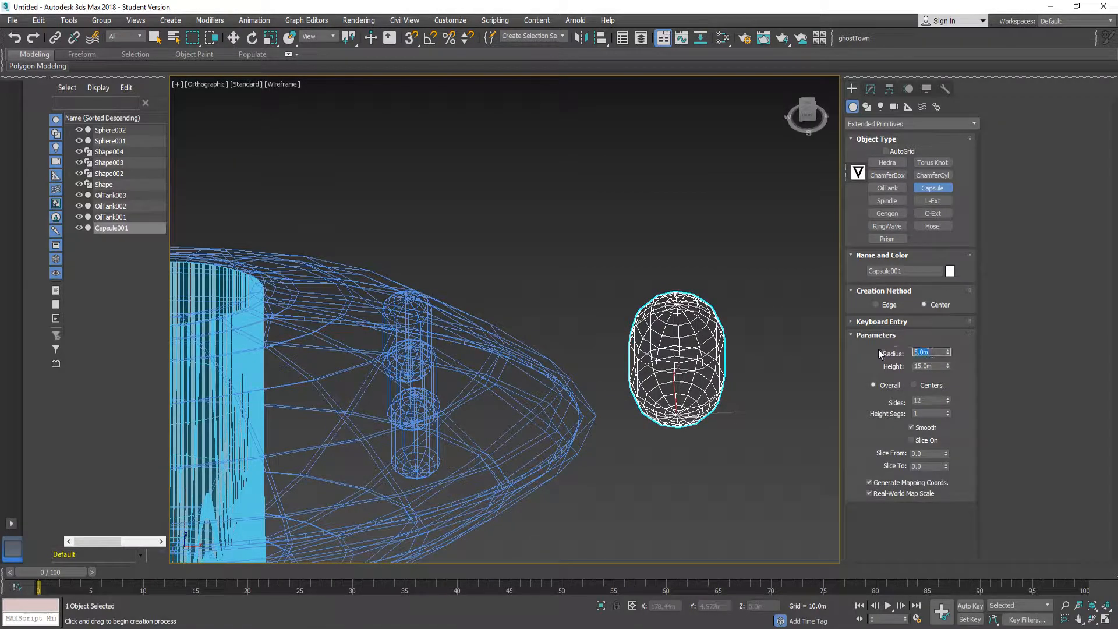
{"action": "type", "text": "3"}
{"action": "key", "text": "Return"}
- Move the capsule inside the pod between the central column and the oil tanks, to about X 123 m and Y -0.4 m
{"action": "middle_click_drag", "start_coordinate": [467, 359], "coordinate": [575, 310], "text": "alt"}
{"action": "left_click", "coordinate": [233, 39]}
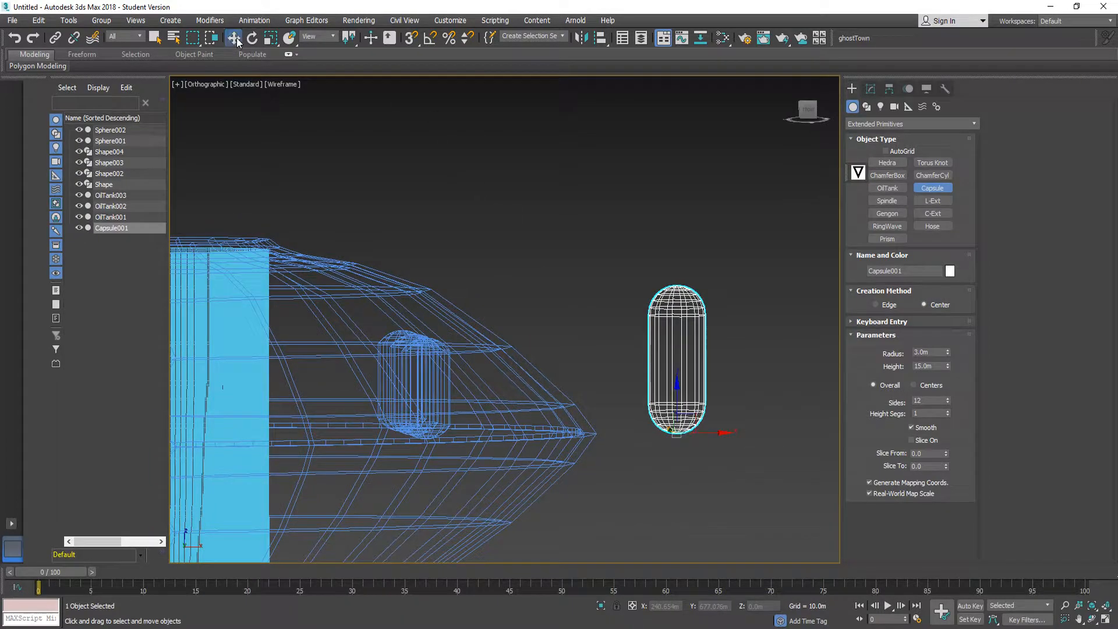
{"action": "scroll", "coordinate": [504, 219], "scroll_direction": "down", "scroll_amount": 5}
{"action": "middle_click_drag", "start_coordinate": [504, 218], "coordinate": [589, 289], "text": "alt"}
{"action": "left_click_drag", "start_coordinate": [598, 274], "coordinate": [486, 329]}
{"action": "scroll", "coordinate": [485, 336], "scroll_direction": "up", "scroll_amount": 5}
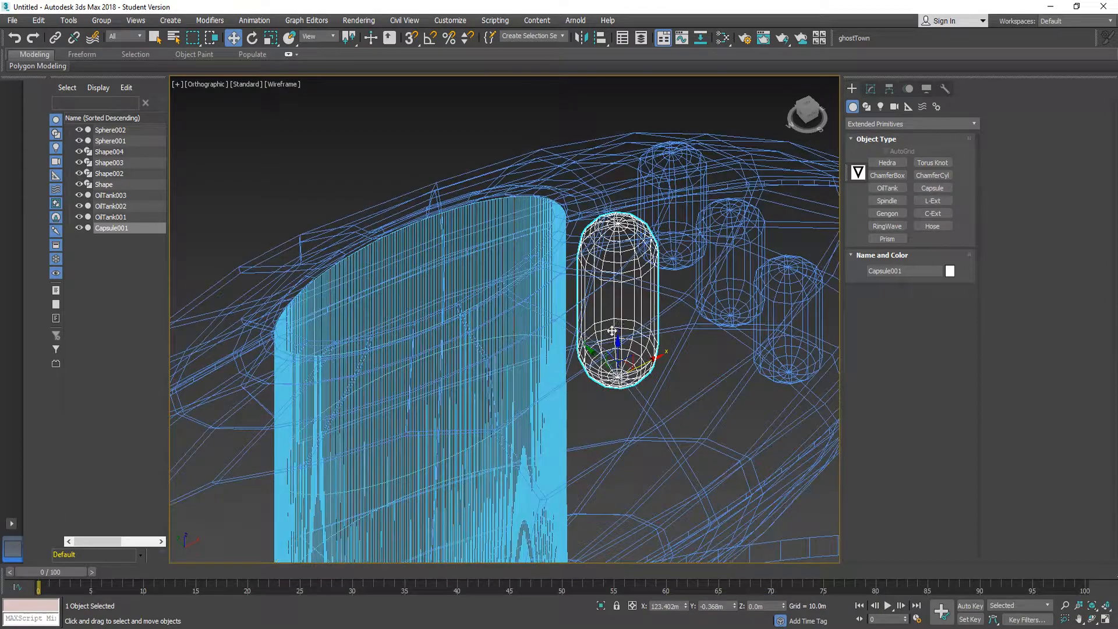
- Clone the capsule as one copy directly below the original, at about Z -16.4 m
{"action": "left_click_drag", "start_coordinate": [616, 346], "coordinate": [598, 527]}
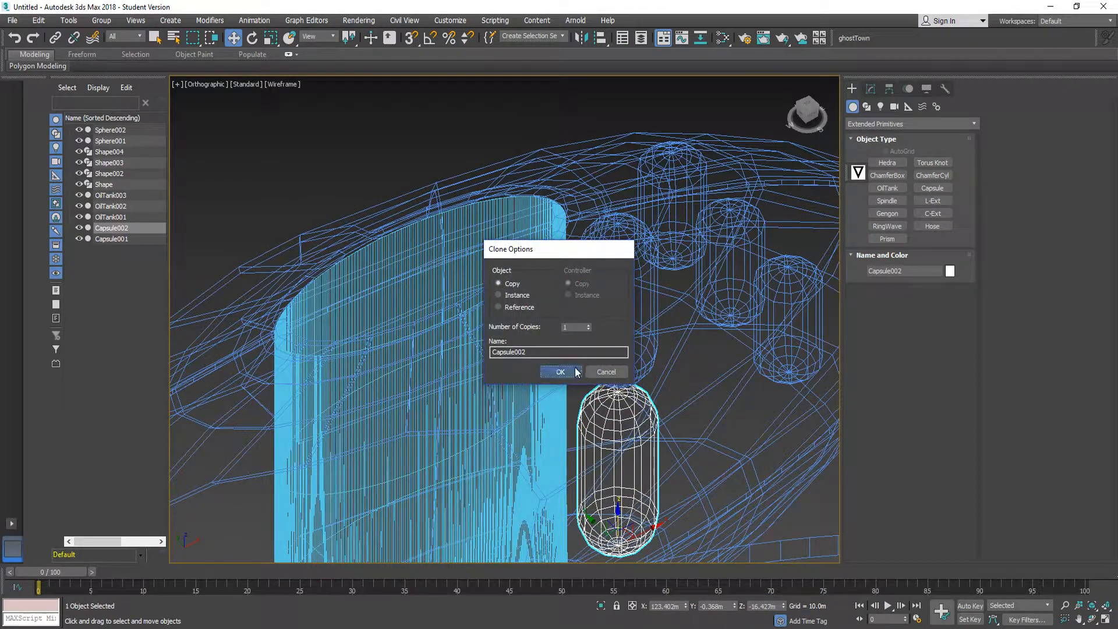
{"action": "left_click", "coordinate": [575, 372]}
{"action": "mouse_move", "coordinate": [632, 472]}
{"action": "middle_mouse_down", "text": "alt"}
{"action": "mouse_move", "coordinate": [611, 471]}
{"action": "mouse_move", "coordinate": [590, 434]}
{"action": "mouse_move", "coordinate": [599, 421]}
{"action": "mouse_move", "coordinate": [594, 438]}
{"action": "middle_mouse_up", "text": "alt"}
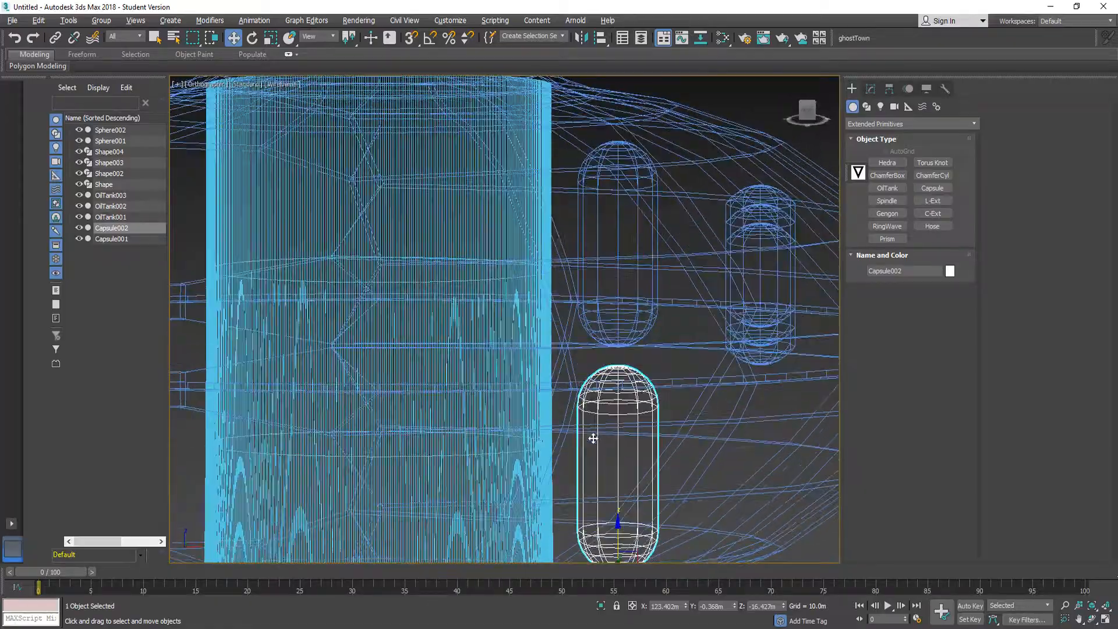
- Examine the arrangement of capsules and oil tanks inside the pod from several angles and against the whole model
{"action": "key", "text": "alt+Tab"}
{"action": "key", "text": "alt+Tab"}
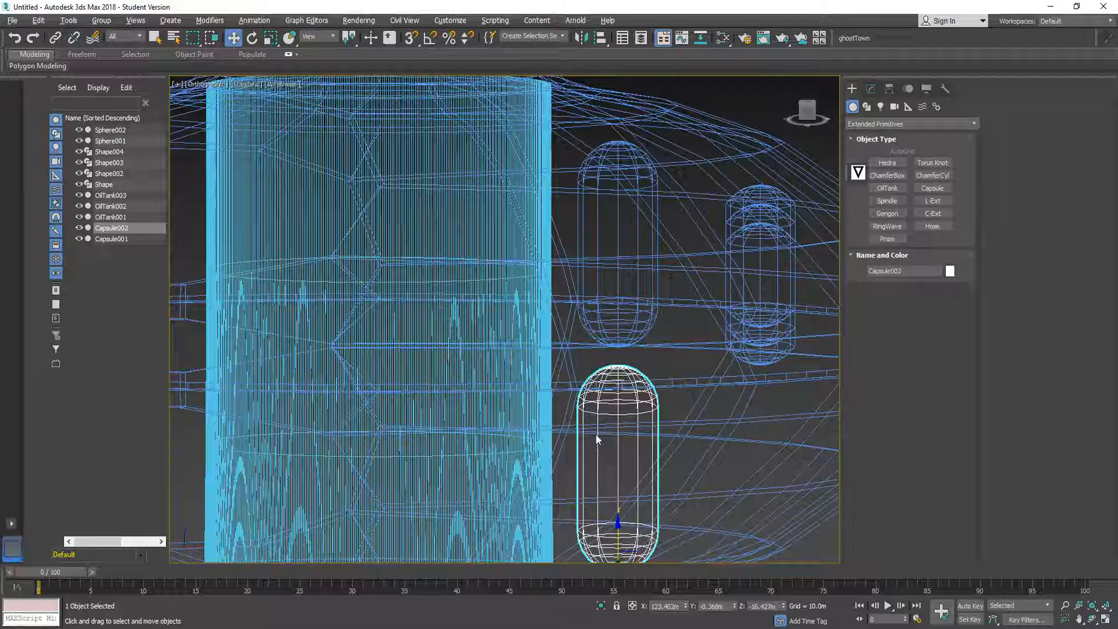
{"action": "scroll", "coordinate": [596, 435], "scroll_direction": "down", "scroll_amount": 5}
{"action": "left_click", "coordinate": [718, 182]}
{"action": "middle_click_drag", "start_coordinate": [718, 182], "coordinate": [664, 367], "text": "alt"}
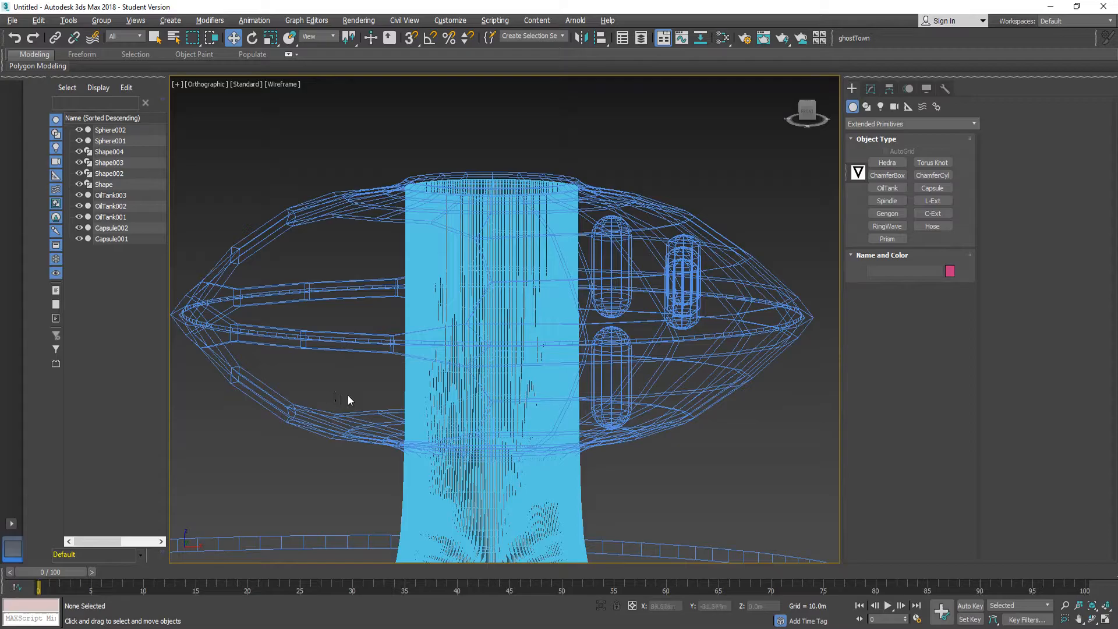
{"action": "middle_click_drag", "start_coordinate": [347, 396], "coordinate": [439, 302], "text": "alt"}
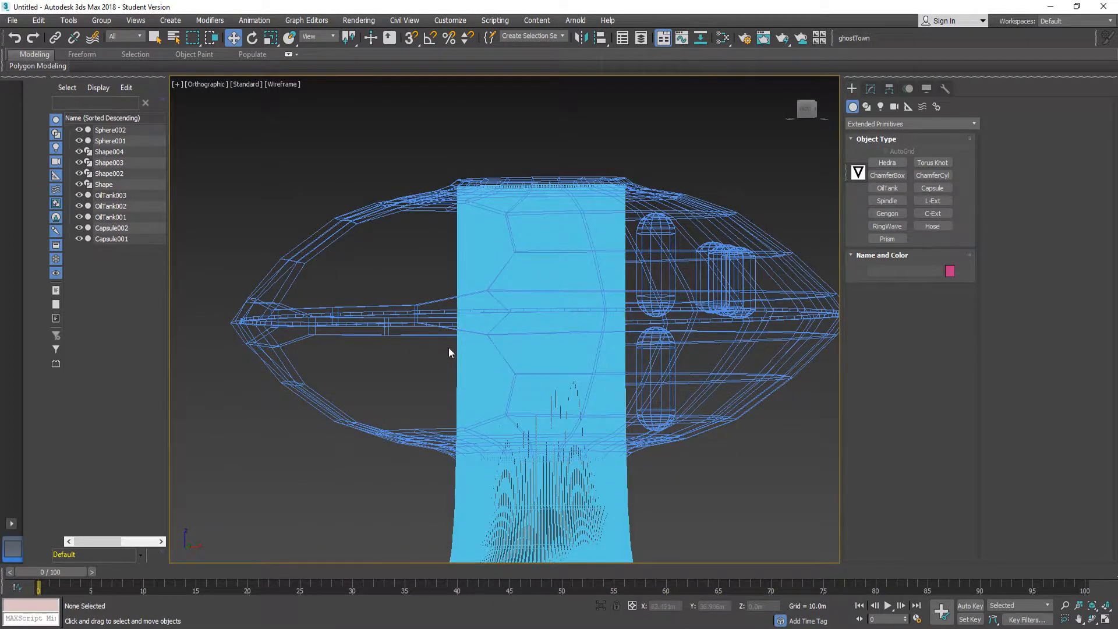
{"action": "middle_click_drag", "start_coordinate": [374, 385], "coordinate": [394, 266], "text": "alt"}
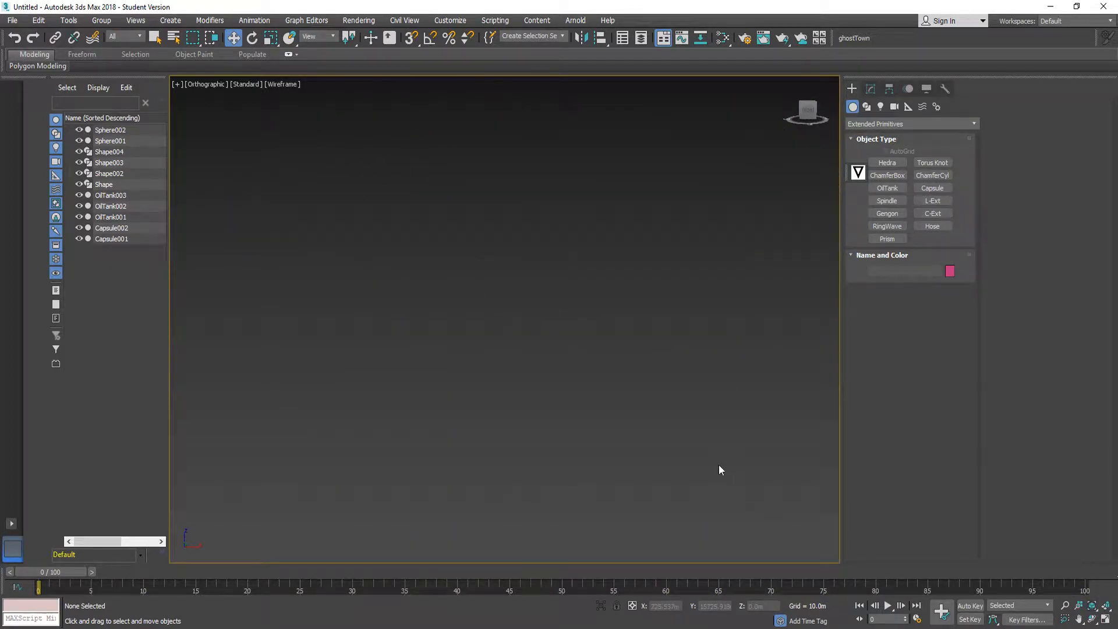
{"action": "key", "text": "ctrl+a"}
{"action": "left_click", "coordinate": [1091, 606]}
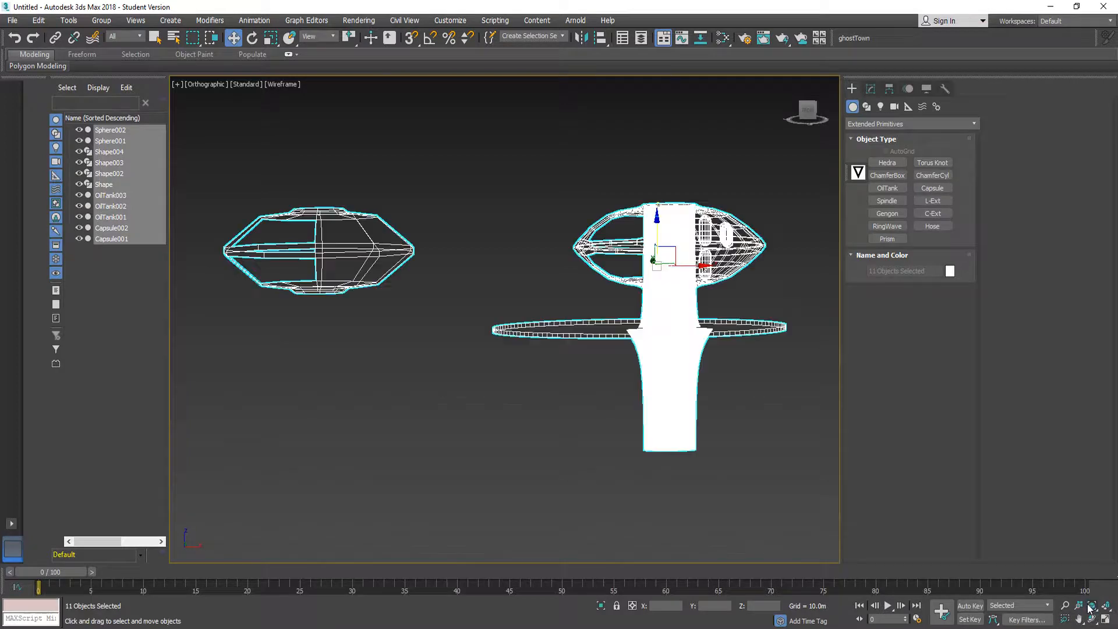
{"action": "left_click", "coordinate": [757, 304]}
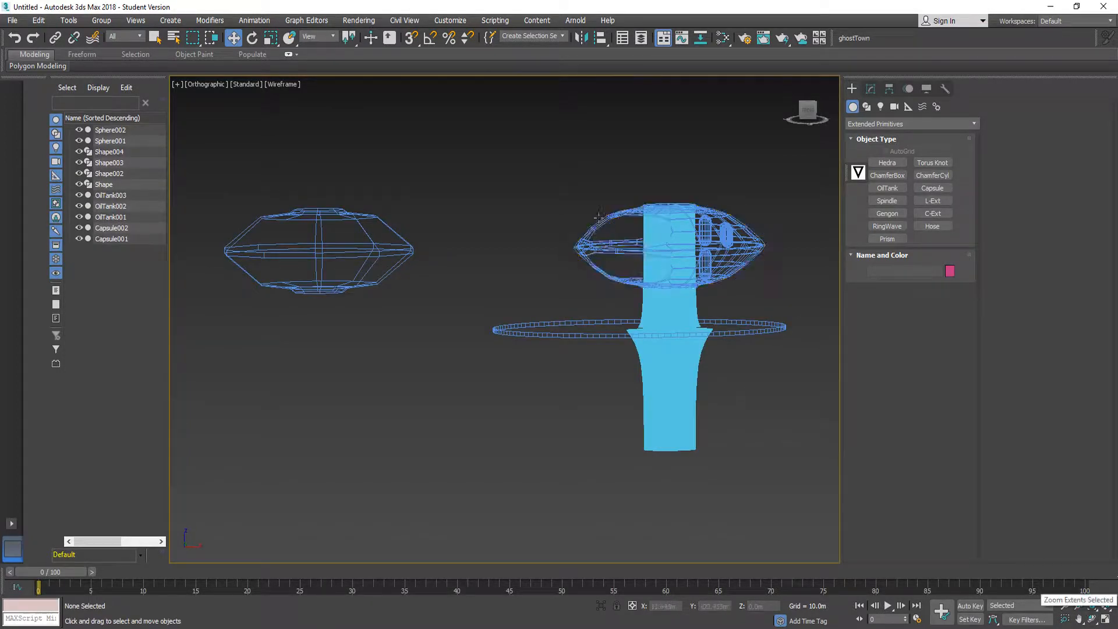
- Turn off Wireframe Override to return the viewport to shaded display with edged faces
{"action": "scroll", "coordinate": [666, 348], "scroll_direction": "up", "scroll_amount": 8}
{"action": "left_click", "coordinate": [282, 84]}
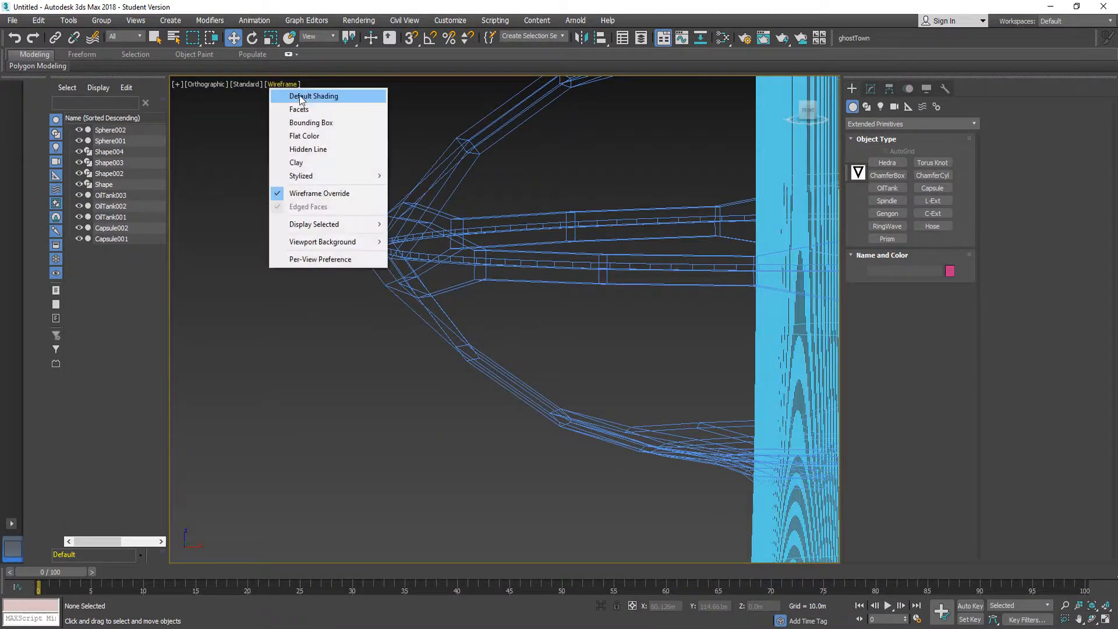
{"action": "left_click", "coordinate": [322, 194]}
{"action": "scroll", "coordinate": [349, 257], "scroll_direction": "down", "scroll_amount": 3}
{"action": "scroll", "coordinate": [493, 266], "scroll_direction": "up", "scroll_amount": 3}
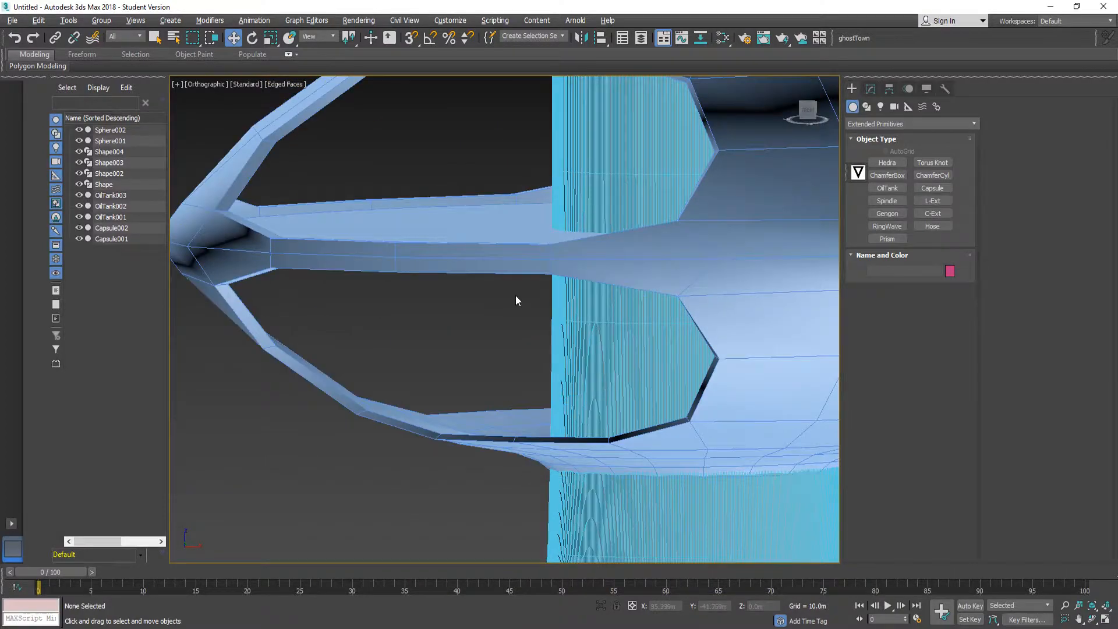
{"action": "mouse_move", "coordinate": [516, 296]}
{"action": "middle_mouse_down", "text": "alt"}
{"action": "mouse_move", "coordinate": [564, 310]}
{"action": "mouse_move", "coordinate": [549, 317]}
{"action": "mouse_move", "coordinate": [531, 302]}
{"action": "middle_mouse_up", "text": "alt"}
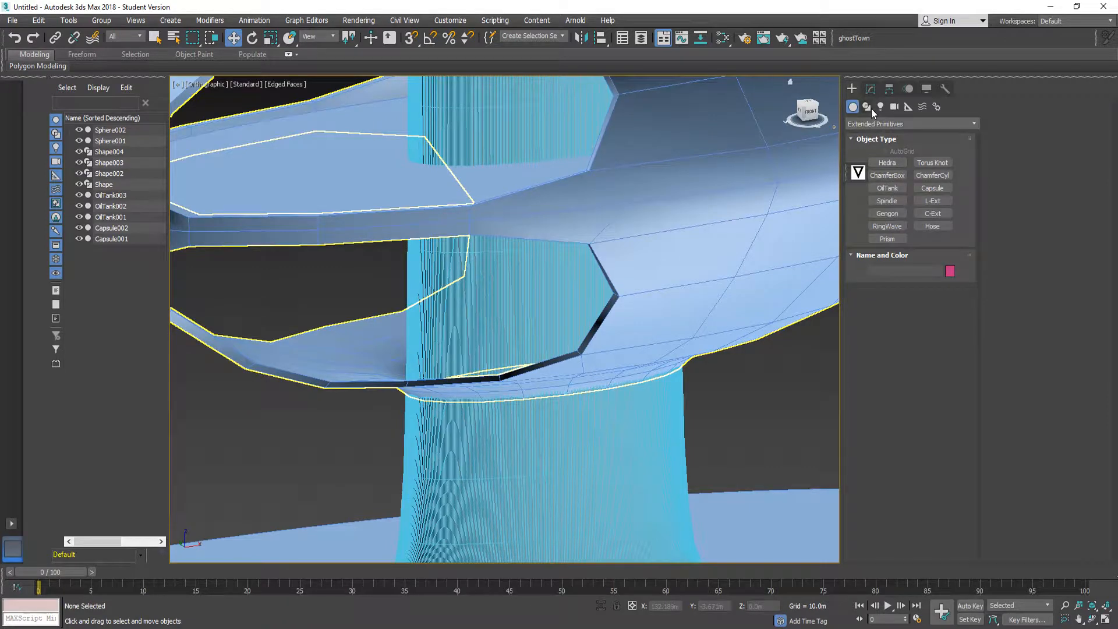
- Switch object creation to Standard Primitives and activate the Sphere tool
{"action": "left_click", "coordinate": [874, 123]}
{"action": "left_click", "coordinate": [877, 136]}
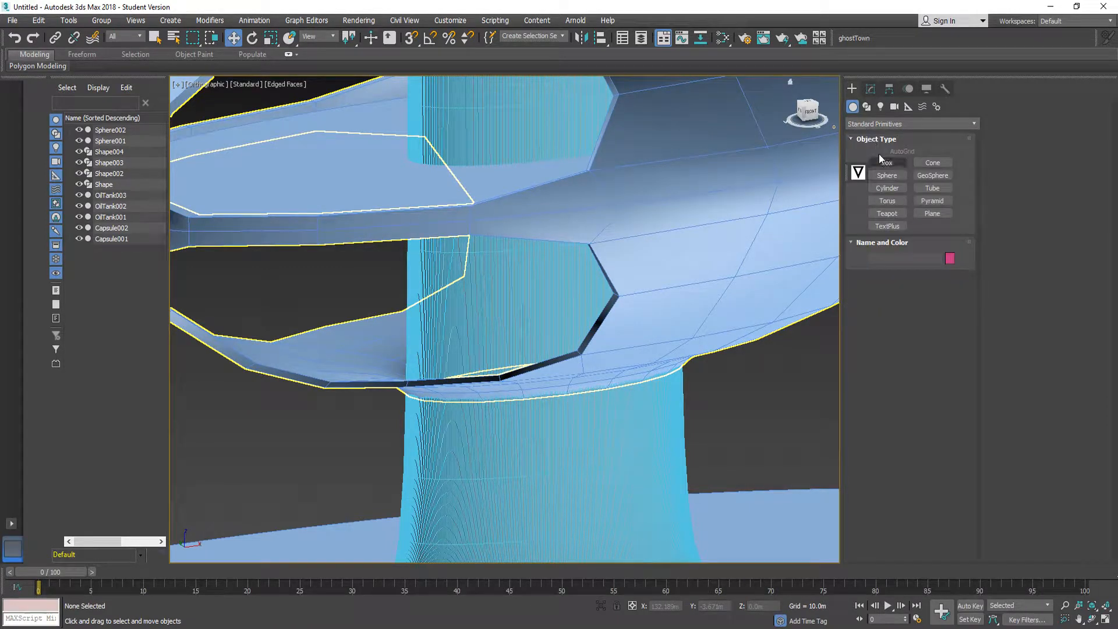
{"action": "left_click", "coordinate": [886, 174]}
{"action": "scroll", "coordinate": [479, 234], "scroll_direction": "down", "scroll_amount": 8}
{"action": "left_click_drag", "start_coordinate": [636, 273], "coordinate": [558, 249]}
{"action": "scroll", "coordinate": [558, 250], "scroll_direction": "down", "scroll_amount": 10}
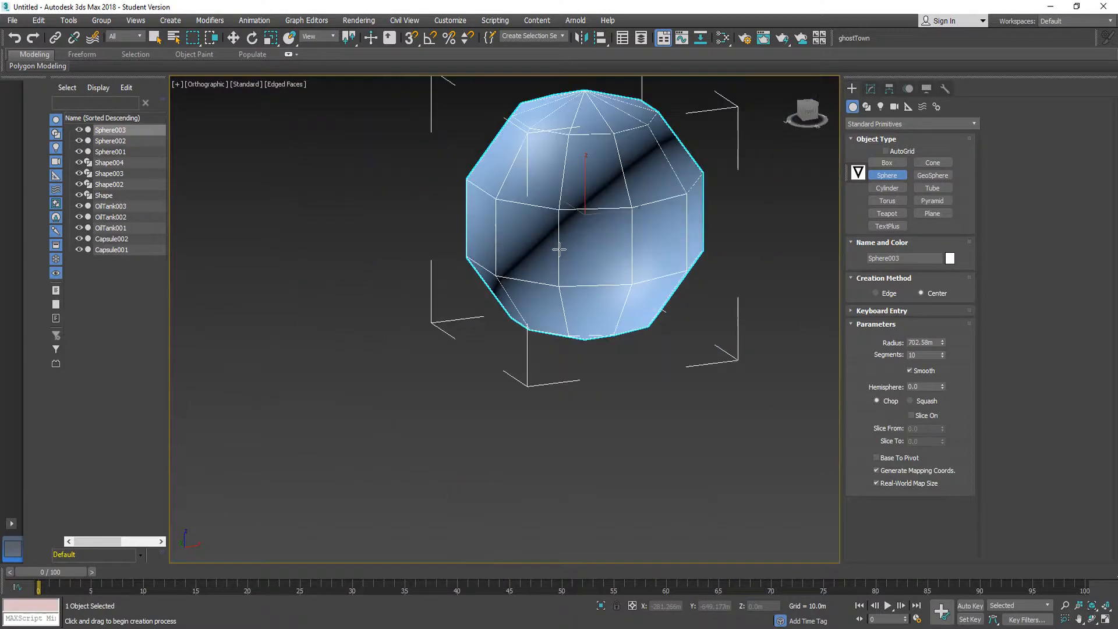
{"action": "scroll", "coordinate": [610, 260], "scroll_direction": "up", "scroll_amount": 4}
{"action": "scroll", "coordinate": [414, 218], "scroll_direction": "up", "scroll_amount": 3}
{"action": "key", "text": "ctrl+z"}
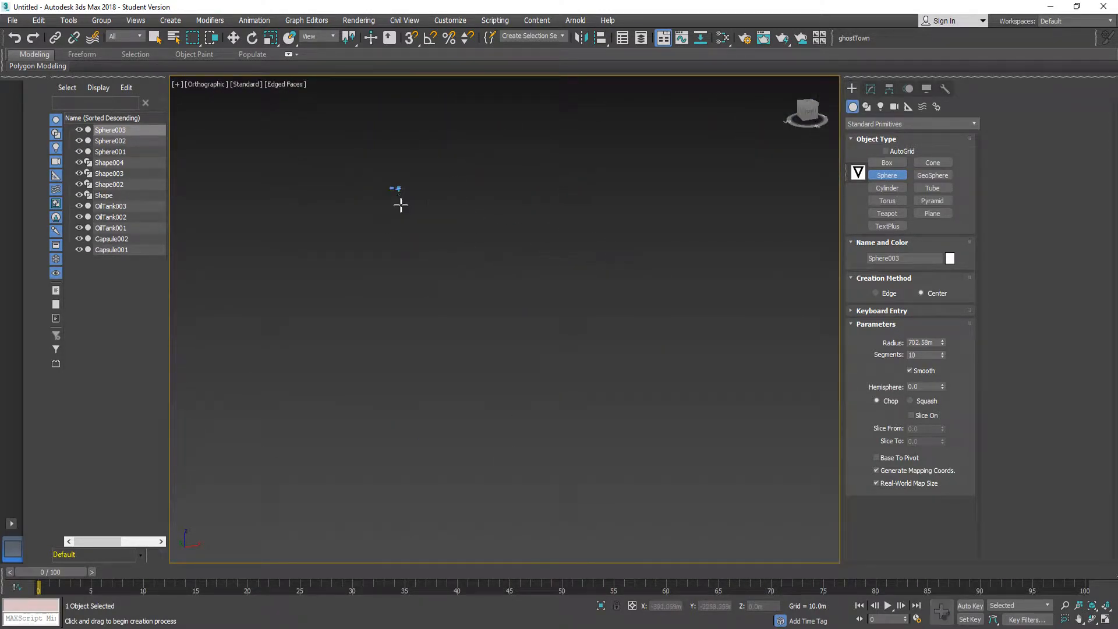
- Create a small sphere in front of the column near the large disc and set its radius to 4 m
{"action": "scroll", "coordinate": [417, 220], "scroll_direction": "up", "scroll_amount": 6}
{"action": "scroll", "coordinate": [554, 260], "scroll_direction": "up", "scroll_amount": 3}
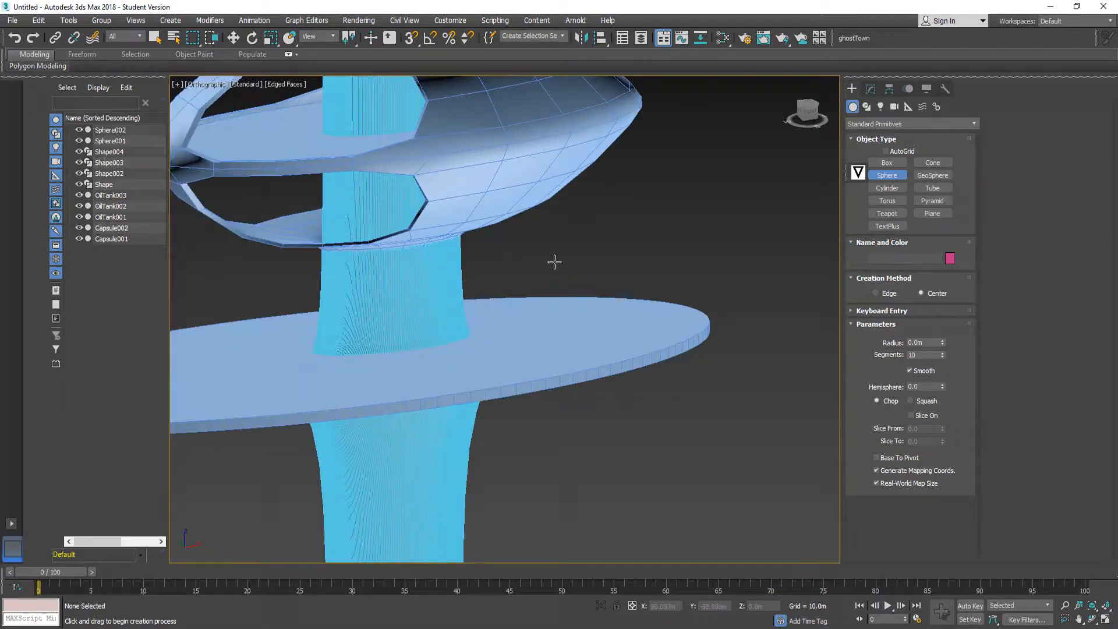
{"action": "left_click_drag", "start_coordinate": [560, 262], "coordinate": [573, 271]}
{"action": "scroll", "coordinate": [571, 289], "scroll_direction": "up", "scroll_amount": 2}
{"action": "mouse_move", "coordinate": [571, 289]}
{"action": "middle_mouse_down", "text": "alt"}
{"action": "mouse_move", "coordinate": [542, 279]}
{"action": "mouse_move", "coordinate": [557, 300]}
{"action": "middle_mouse_up", "text": "alt"}
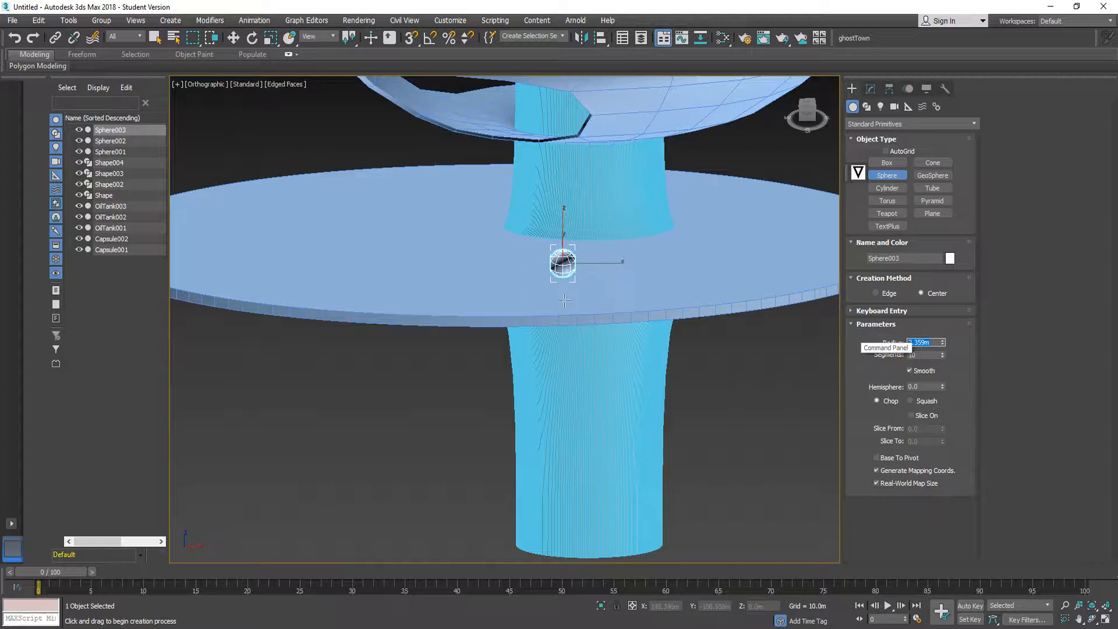
{"action": "type", "text": "4"}
{"action": "key", "text": "Return"}
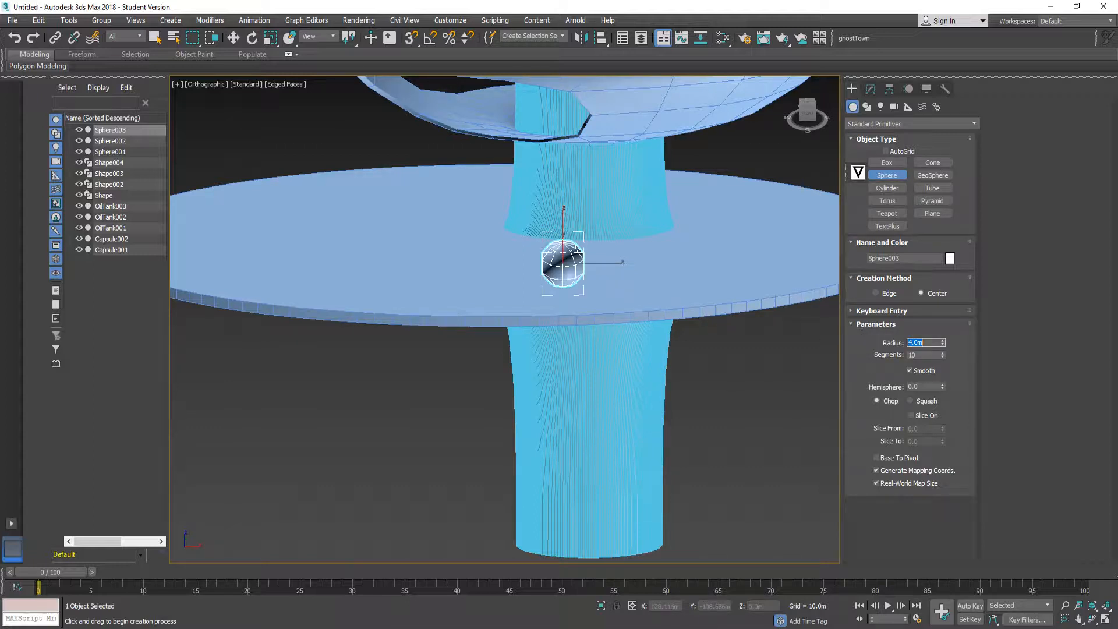
- Stretch the sphere along its X axis to about 432 percent
{"action": "scroll", "coordinate": [514, 247], "scroll_direction": "down", "scroll_amount": 3}
{"action": "mouse_move", "coordinate": [581, 241]}
{"action": "middle_mouse_down", "text": "alt"}
{"action": "mouse_move", "coordinate": [581, 219]}
{"action": "mouse_move", "coordinate": [591, 244]}
{"action": "middle_mouse_up", "text": "alt"}
{"action": "scroll", "coordinate": [602, 266], "scroll_direction": "up", "scroll_amount": 5}
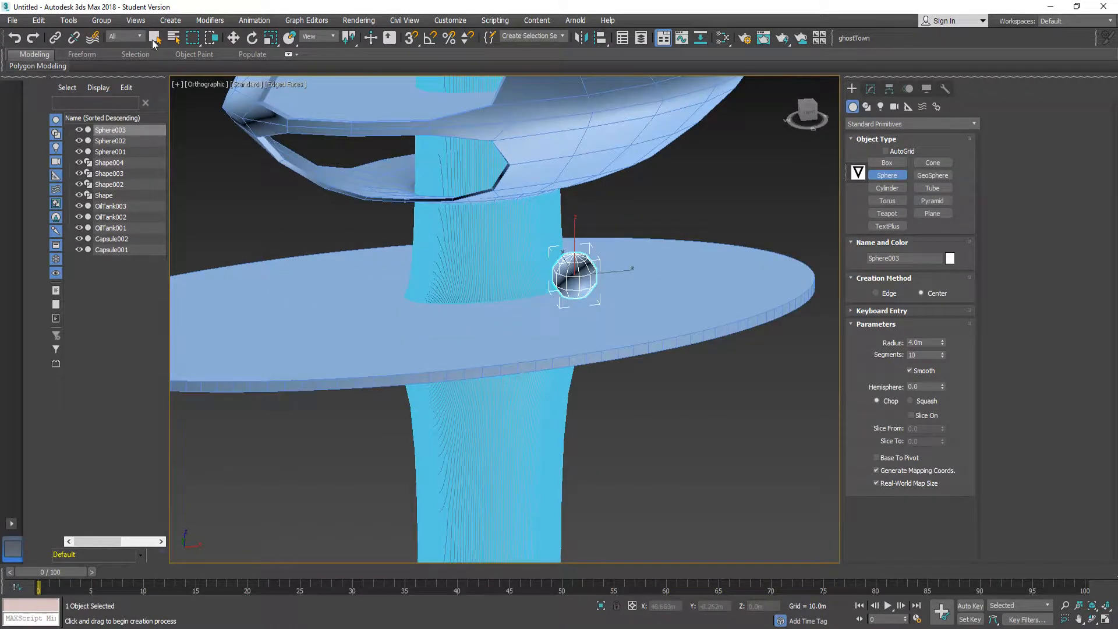
{"action": "left_click", "coordinate": [269, 39]}
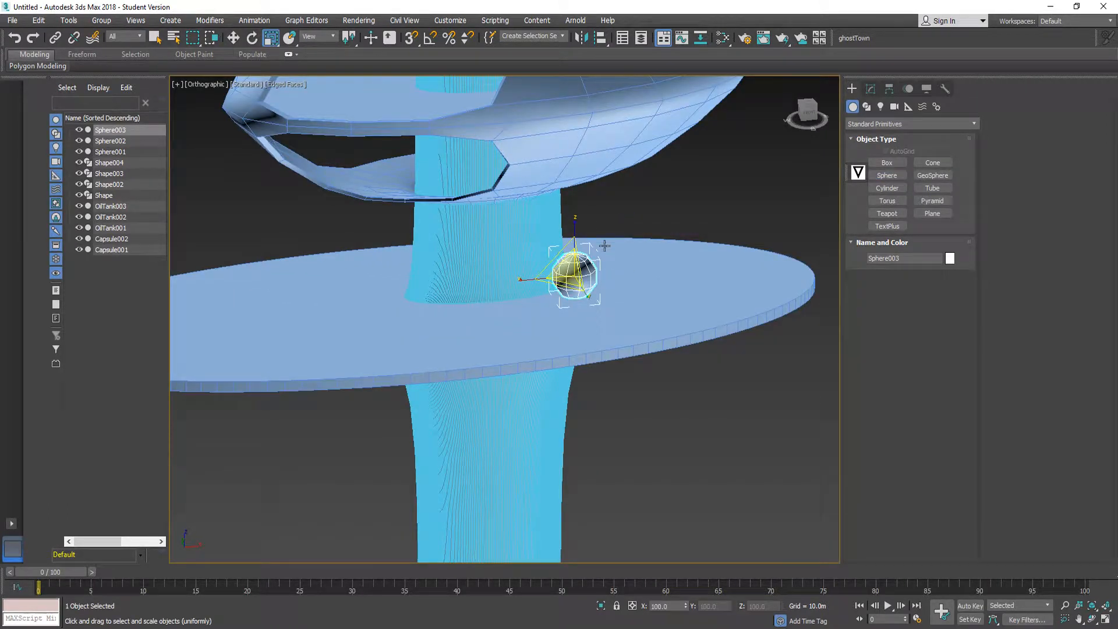
{"action": "left_click_drag", "start_coordinate": [529, 285], "coordinate": [382, 304]}
{"action": "mouse_move", "coordinate": [546, 252]}
{"action": "middle_mouse_down", "text": "alt"}
{"action": "mouse_move", "coordinate": [548, 231]}
{"action": "mouse_move", "coordinate": [534, 236]}
{"action": "middle_mouse_up", "text": "alt"}
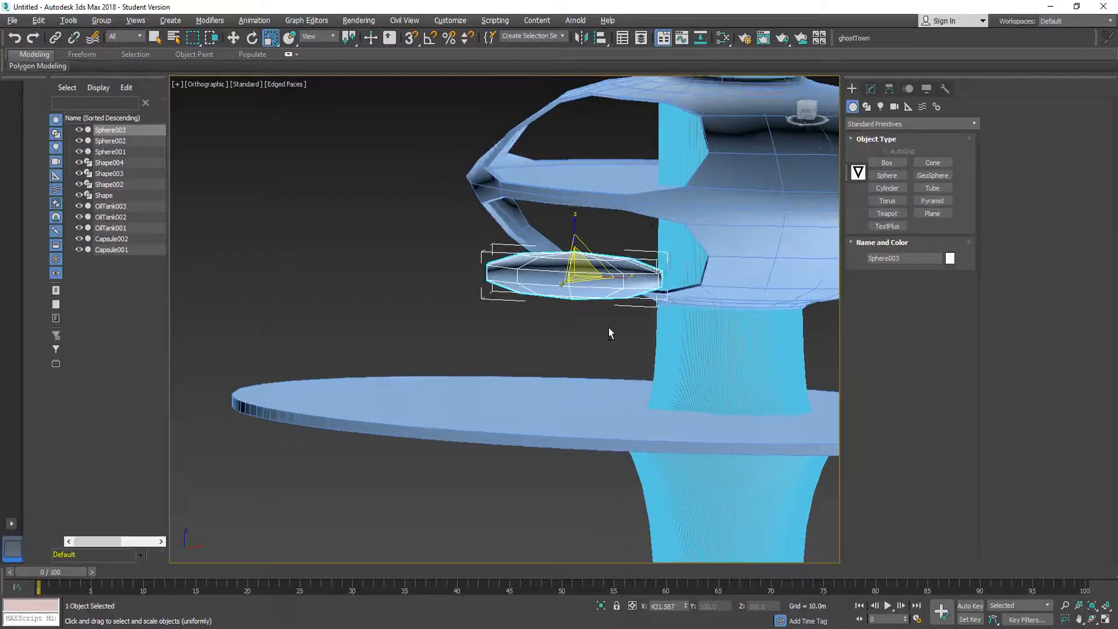
{"action": "scroll", "coordinate": [609, 327], "scroll_direction": "up", "scroll_amount": 3}
{"action": "middle_click_drag", "start_coordinate": [609, 328], "coordinate": [657, 354], "text": "alt"}
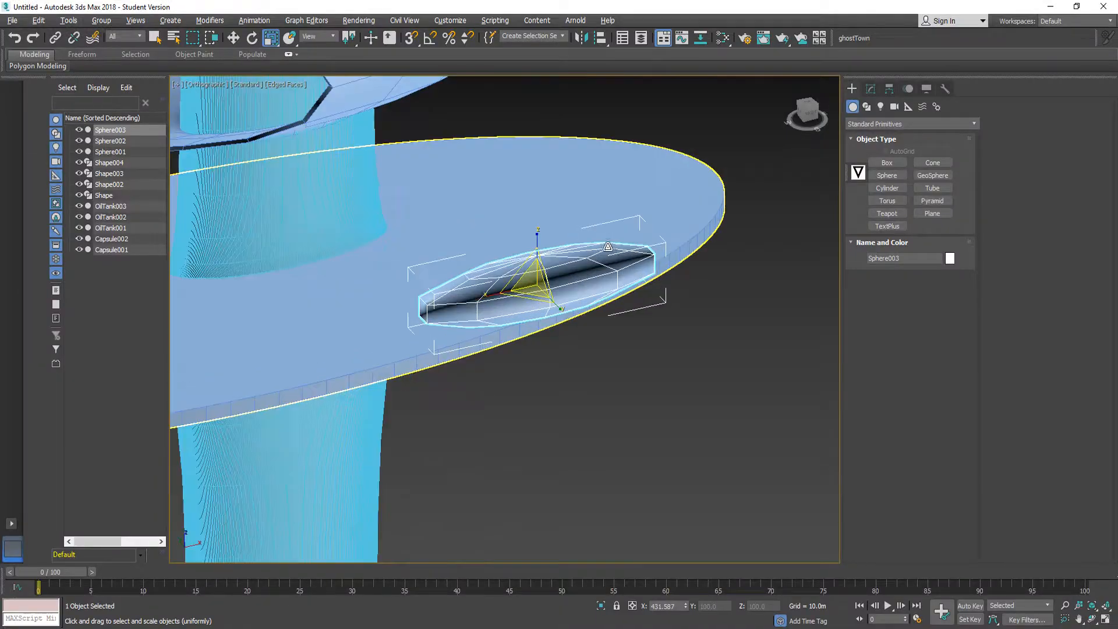
{"action": "scroll", "coordinate": [505, 296], "scroll_direction": "up", "scroll_amount": 3}
{"action": "middle_click_drag", "start_coordinate": [505, 295], "coordinate": [461, 314], "text": "alt"}
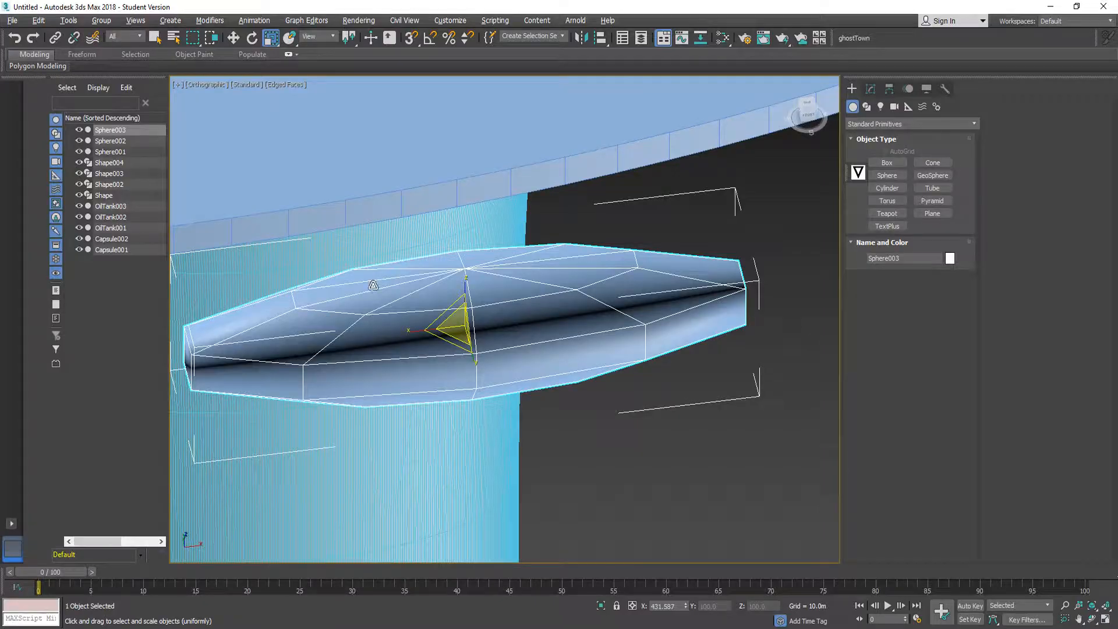
{"action": "middle_click_drag", "start_coordinate": [373, 285], "coordinate": [589, 285], "text": "alt"}
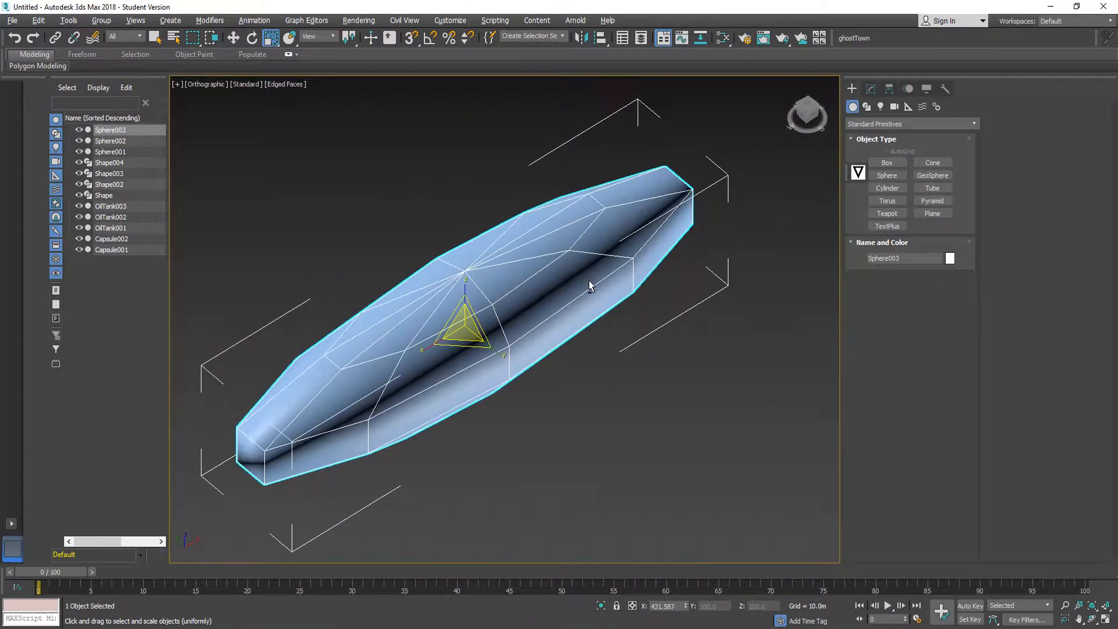
- Add an Edit Poly modifier to the stretched sphere and switch to polygon editing
{"action": "left_click", "coordinate": [871, 88]}
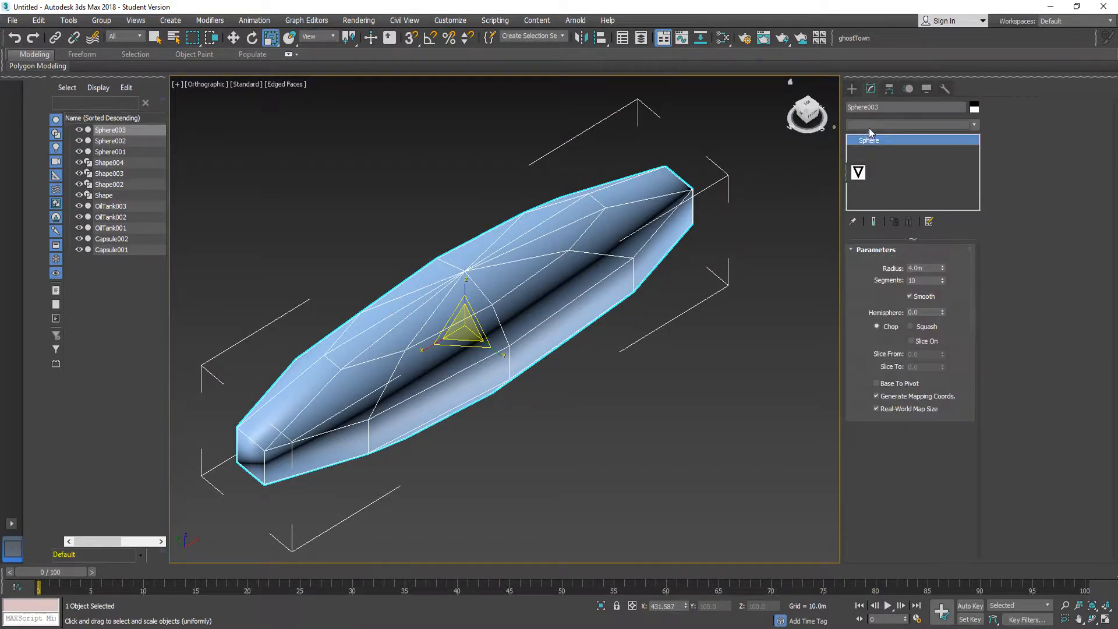
{"action": "left_click", "coordinate": [869, 128]}
{"action": "left_click", "coordinate": [875, 124]}
{"action": "left_click", "coordinate": [875, 124]}
{"action": "key", "text": "e"}
{"action": "left_click", "coordinate": [874, 170]}
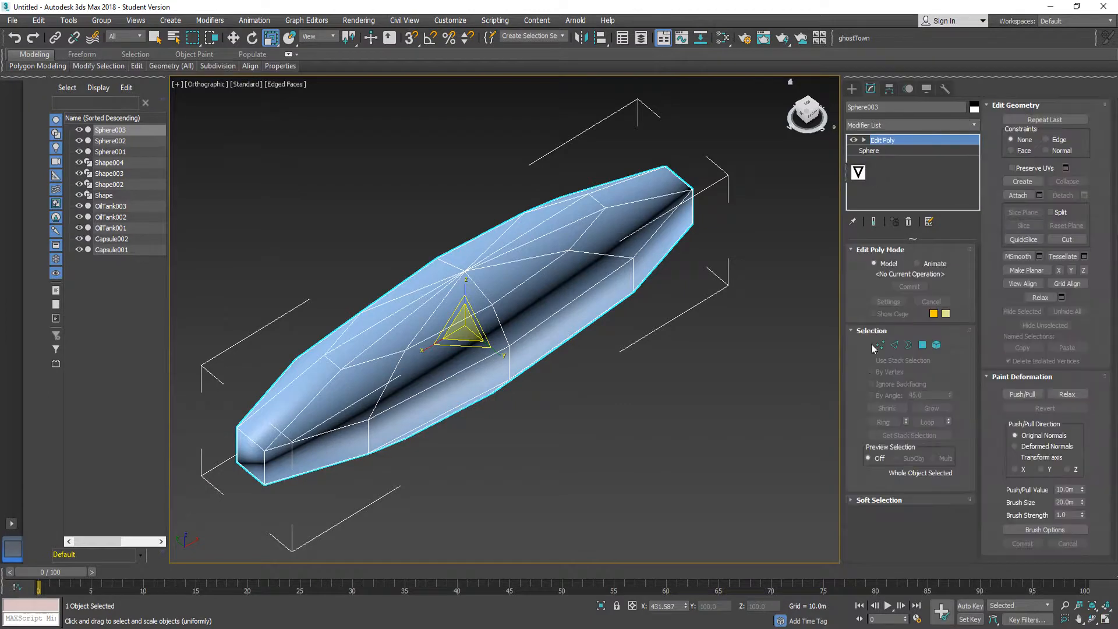
{"action": "left_click", "coordinate": [922, 345]}
- Select the ten triangular polygons around the stretched sphere's top pole and detach them as a separate object
{"action": "left_click", "coordinate": [486, 291]}
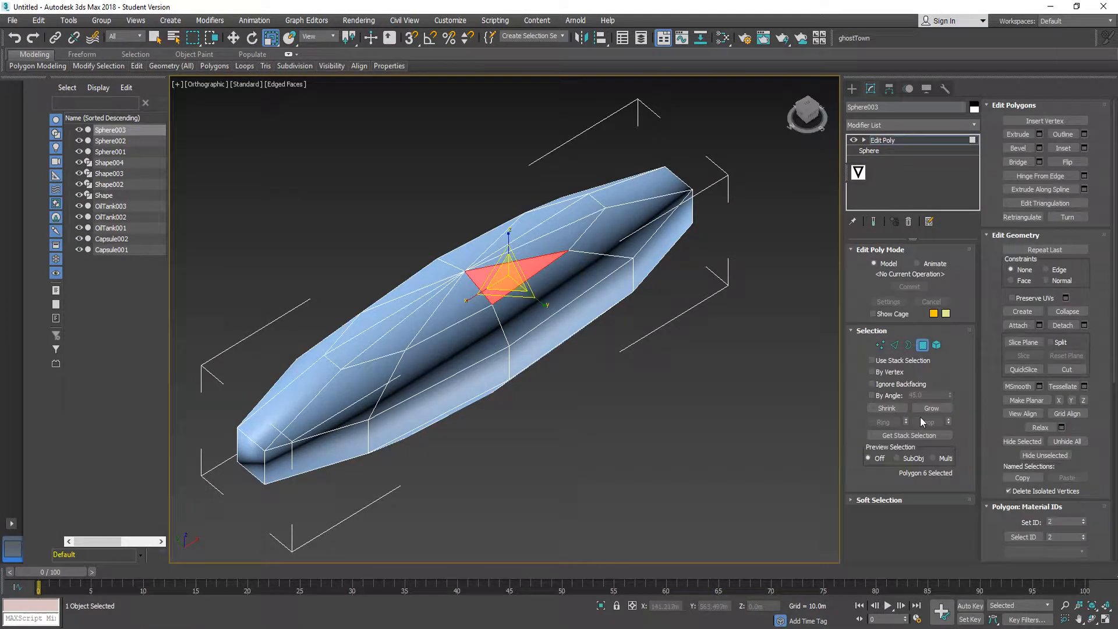
{"action": "left_click", "coordinate": [425, 245]}
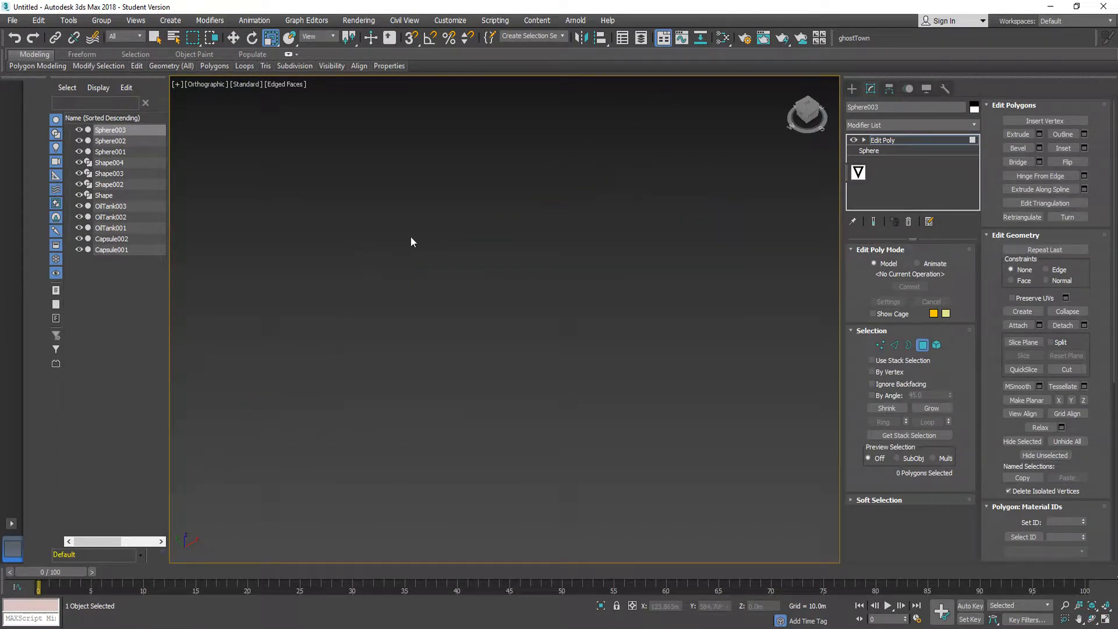
{"action": "left_click", "coordinate": [1093, 609]}
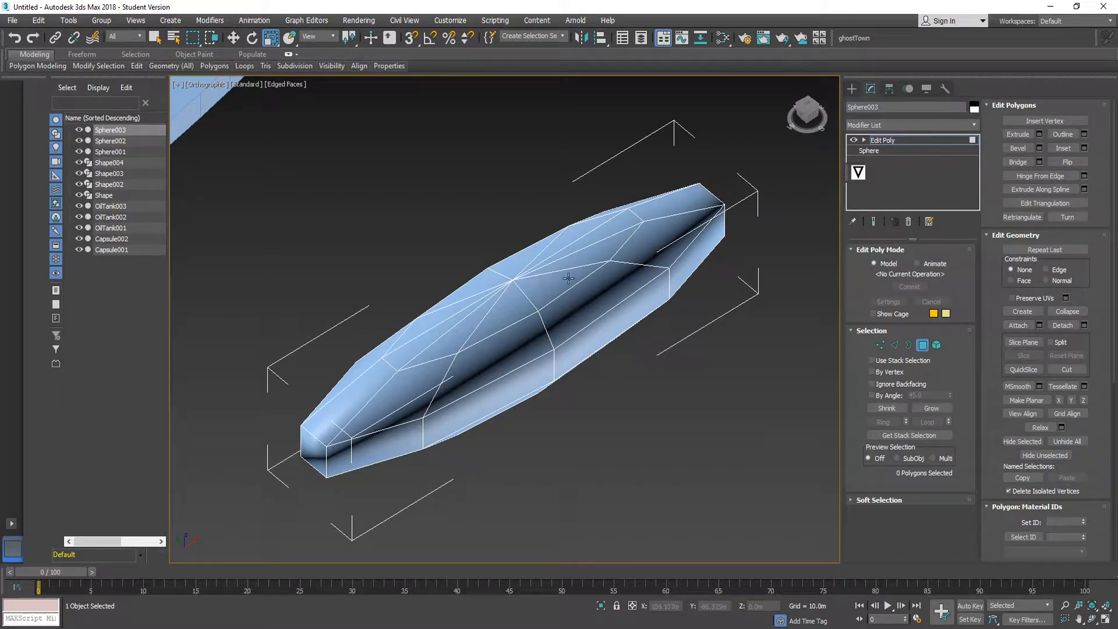
{"action": "left_click", "coordinate": [541, 296]}
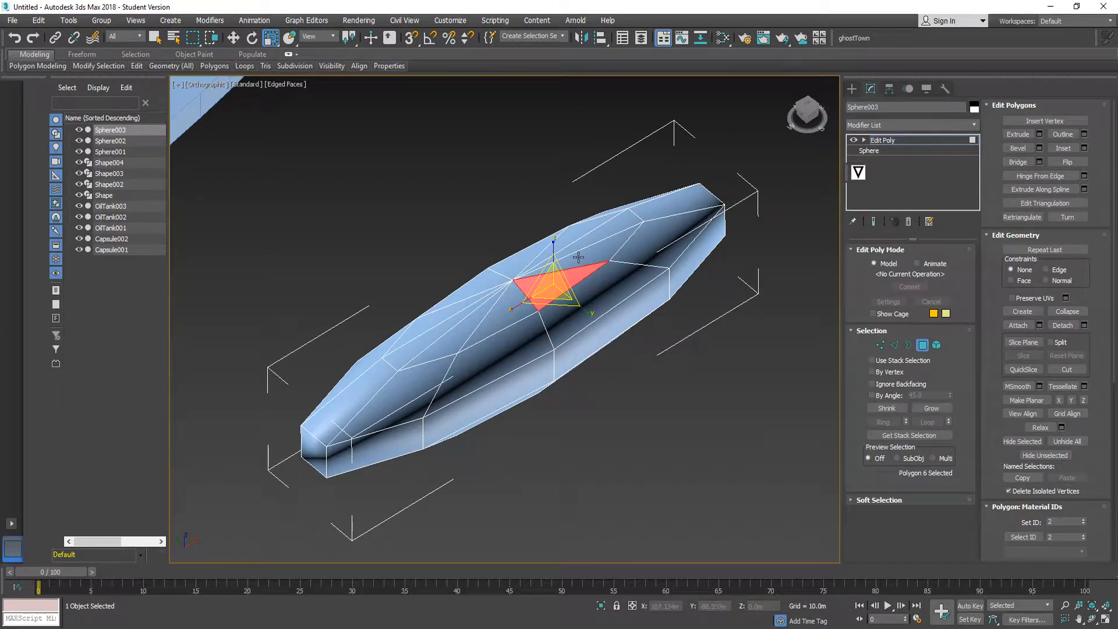
{"action": "left_click", "coordinate": [577, 255], "text": "ctrl"}
{"action": "left_click", "coordinate": [599, 233], "text": "ctrl"}
{"action": "left_click", "coordinate": [570, 236], "text": "ctrl"}
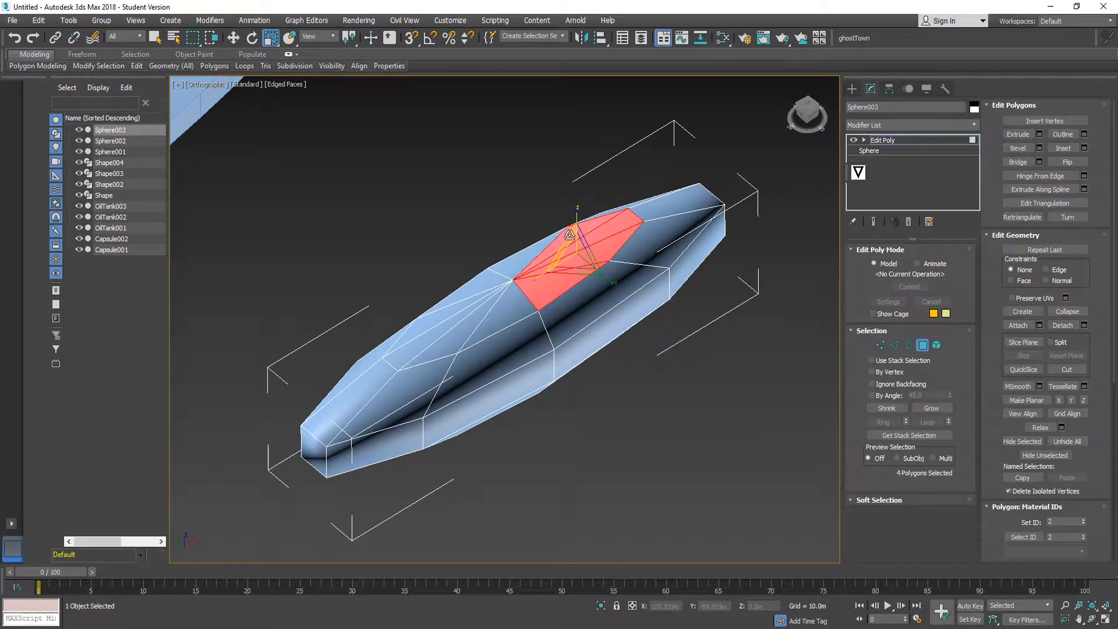
{"action": "left_click", "coordinate": [524, 260], "text": "ctrl"}
{"action": "left_click", "coordinate": [474, 288], "text": "ctrl"}
{"action": "left_click", "coordinate": [467, 314], "text": "ctrl"}
{"action": "left_click", "coordinate": [454, 311], "text": "ctrl"}
{"action": "left_click", "coordinate": [472, 326], "text": "ctrl"}
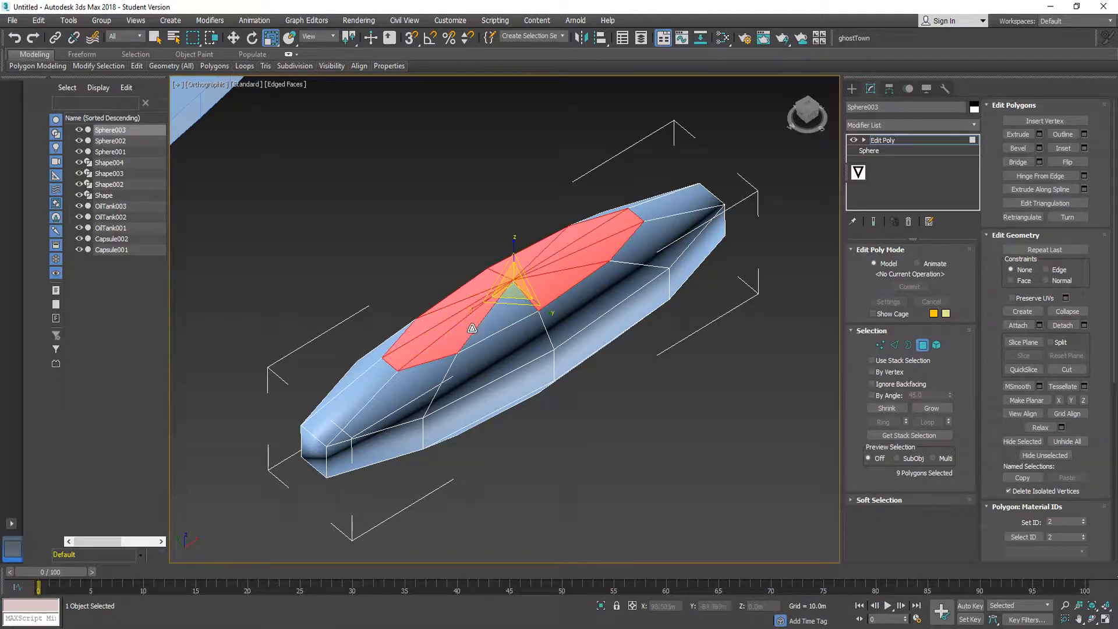
{"action": "left_click", "coordinate": [512, 315], "text": "ctrl"}
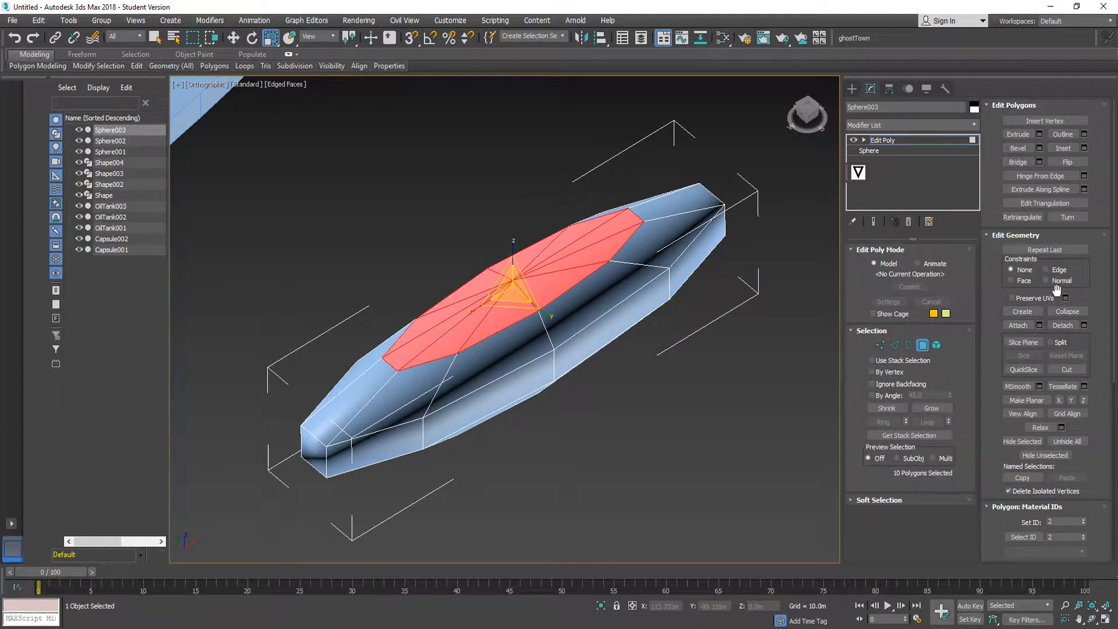
{"action": "left_click", "coordinate": [1071, 326]}
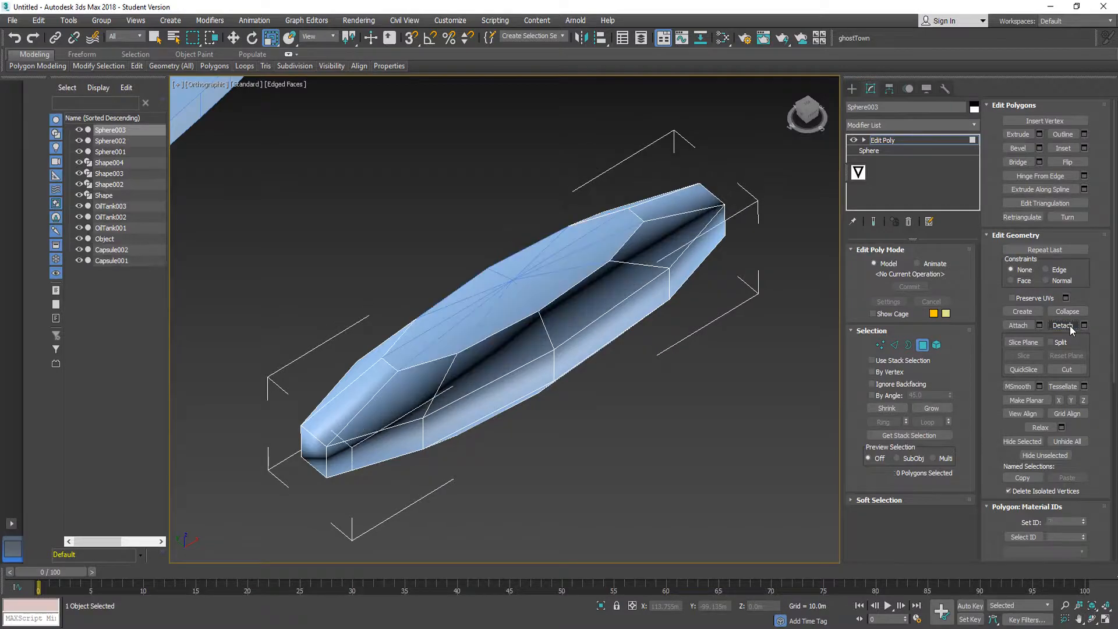
{"action": "middle_click_drag", "start_coordinate": [601, 269], "coordinate": [537, 282], "text": "alt"}
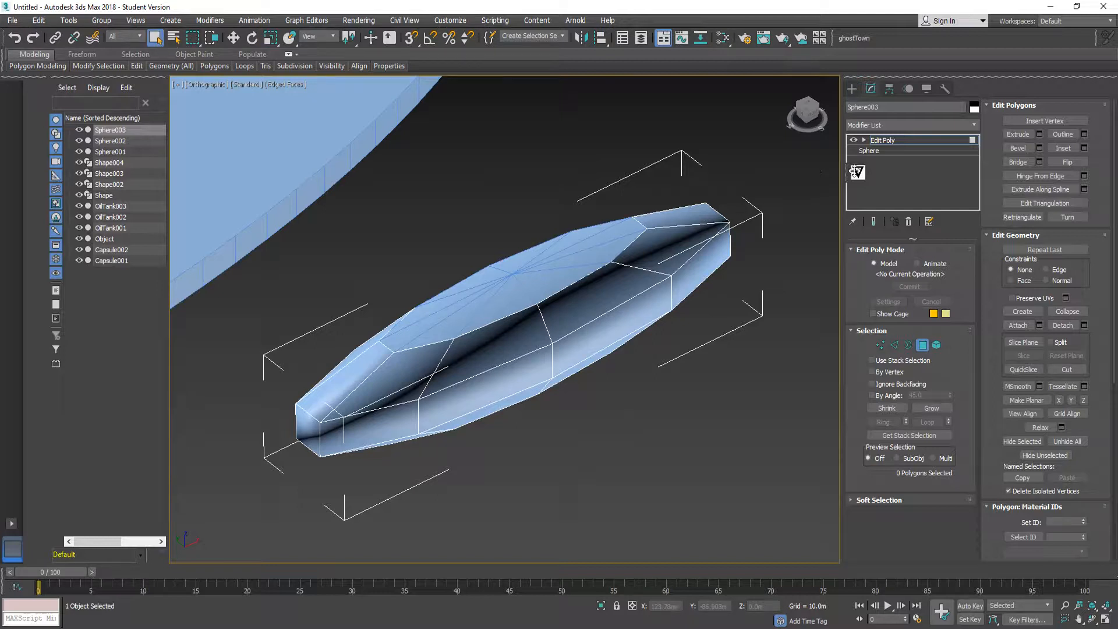
- Leave polygon editing, select the detached top cap and give it a pale lavender object color
{"action": "left_click", "coordinate": [887, 140]}
{"action": "left_click", "coordinate": [559, 266]}
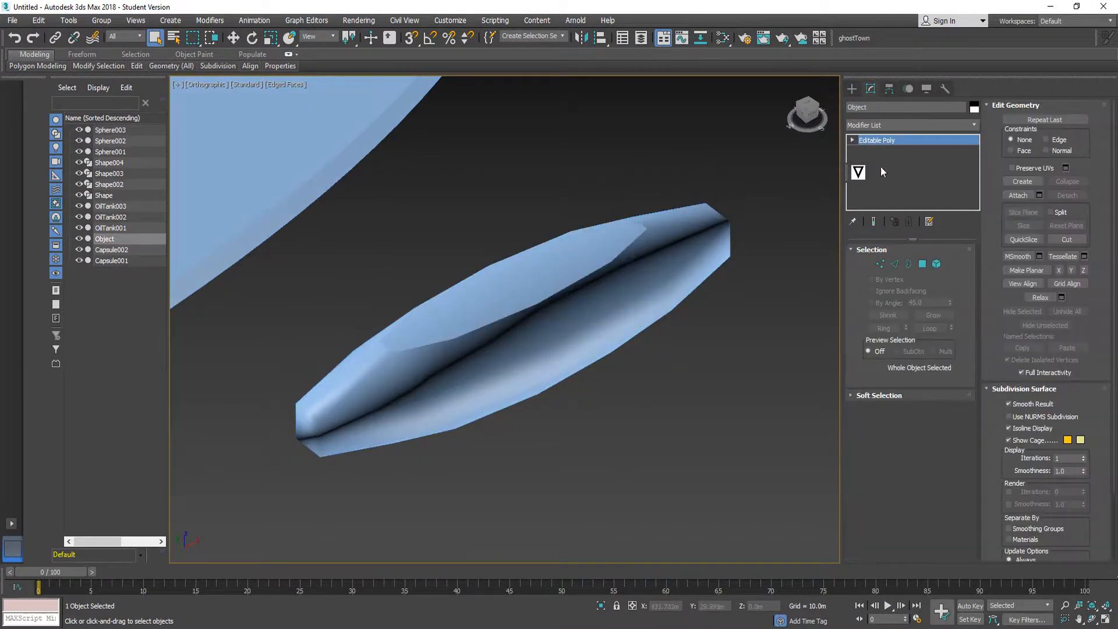
{"action": "key", "text": "Delete"}
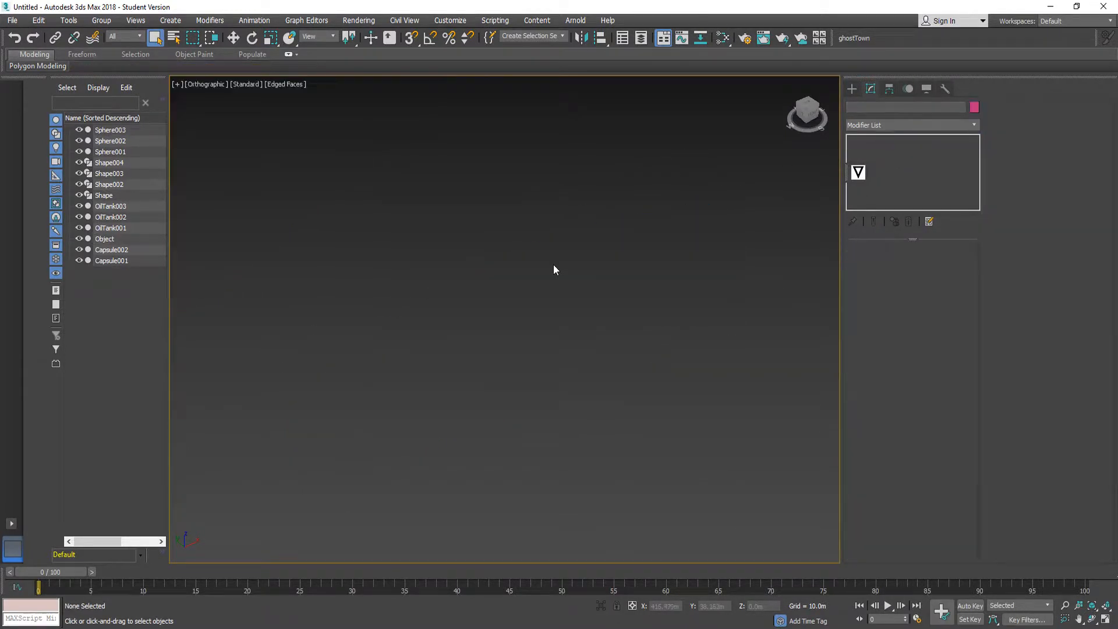
{"action": "left_click", "coordinate": [1090, 606]}
{"action": "scroll", "coordinate": [747, 334], "scroll_direction": "up", "scroll_amount": 5}
{"action": "left_click", "coordinate": [748, 337]}
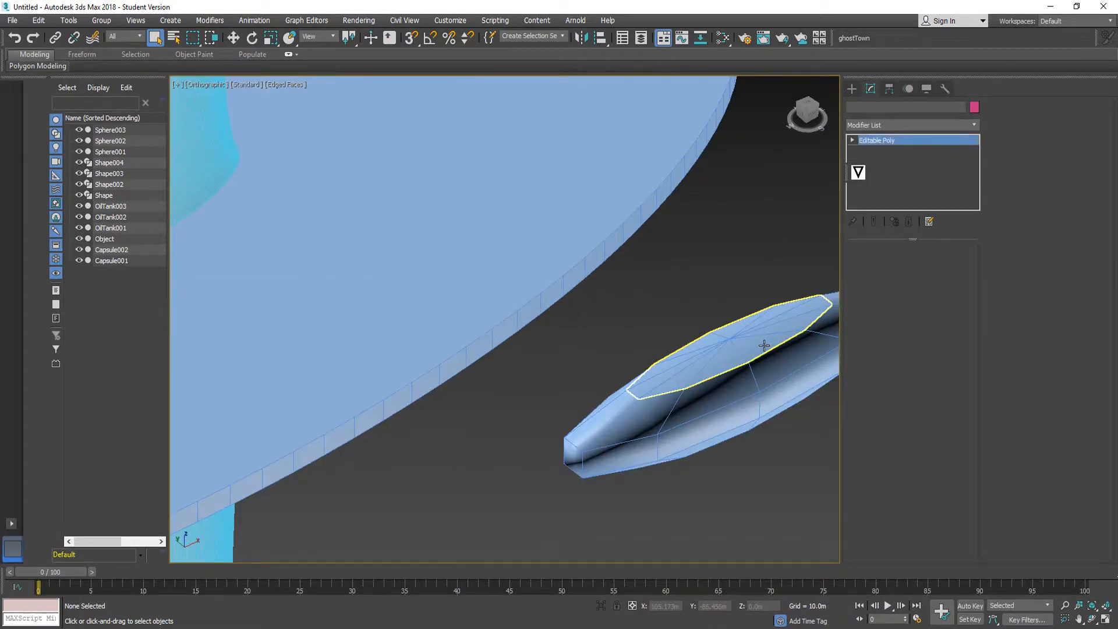
{"action": "left_click", "coordinate": [974, 108]}
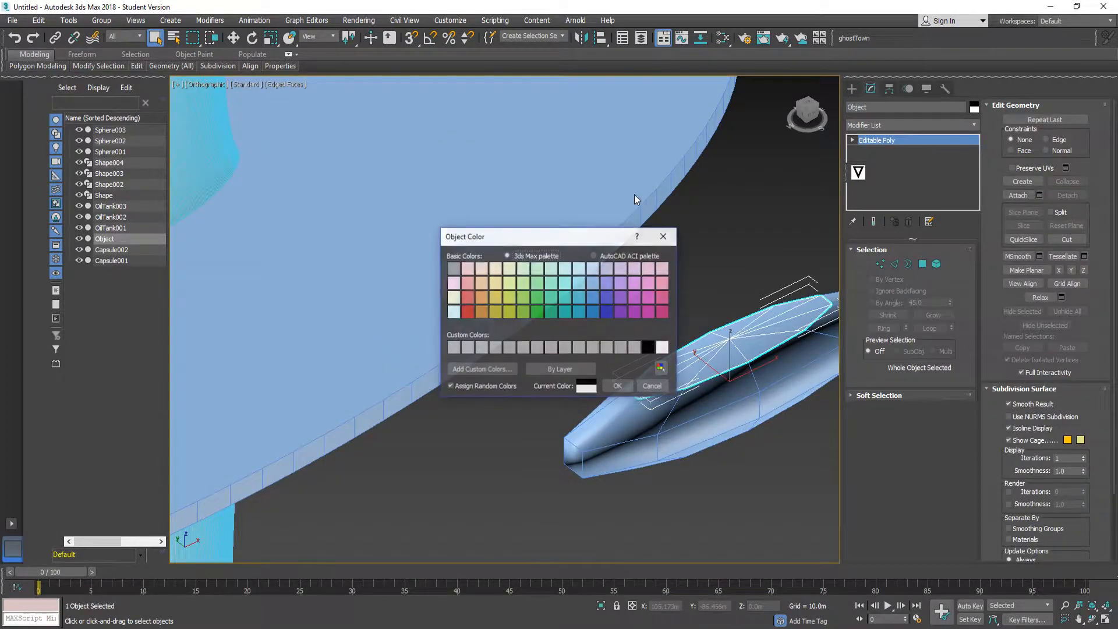
{"action": "left_click", "coordinate": [614, 388]}
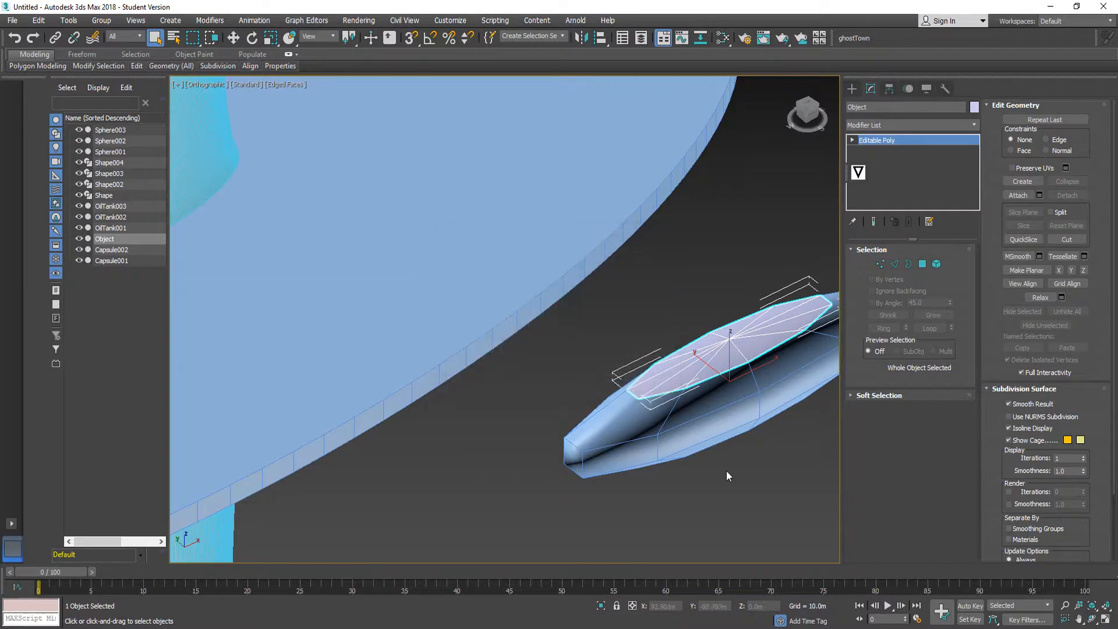
{"action": "left_click", "coordinate": [726, 470]}
- Select the open sphere body below the cap and add a TurboSmooth modifier with 1 iteration
{"action": "middle_click_drag", "start_coordinate": [721, 427], "coordinate": [556, 387], "text": "alt"}
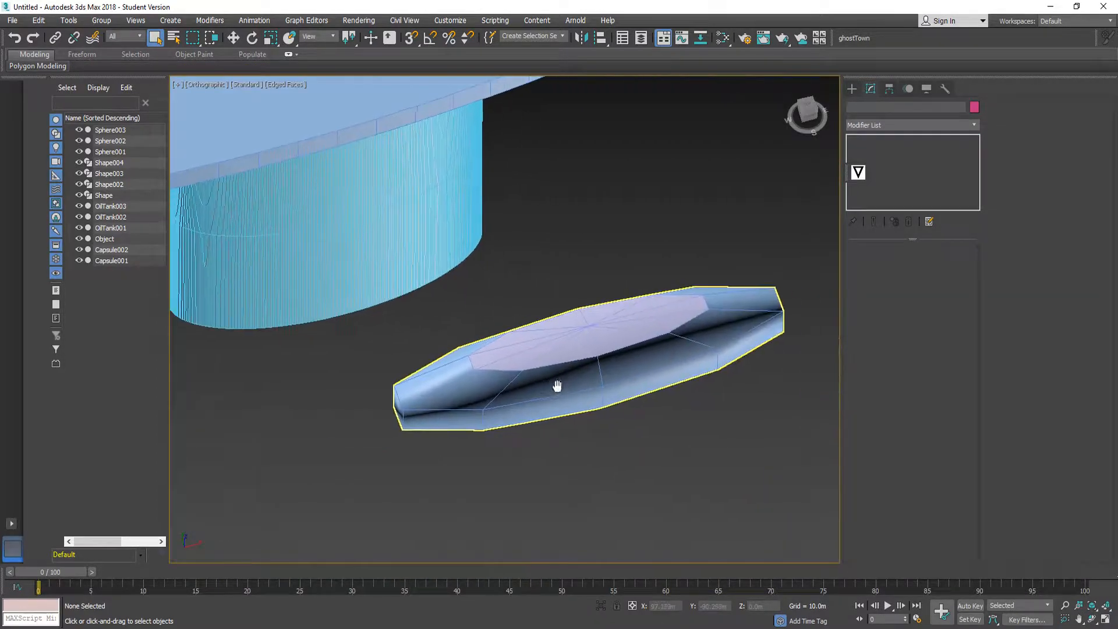
{"action": "scroll", "coordinate": [757, 364], "scroll_direction": "up", "scroll_amount": 2}
{"action": "left_click", "coordinate": [716, 374]}
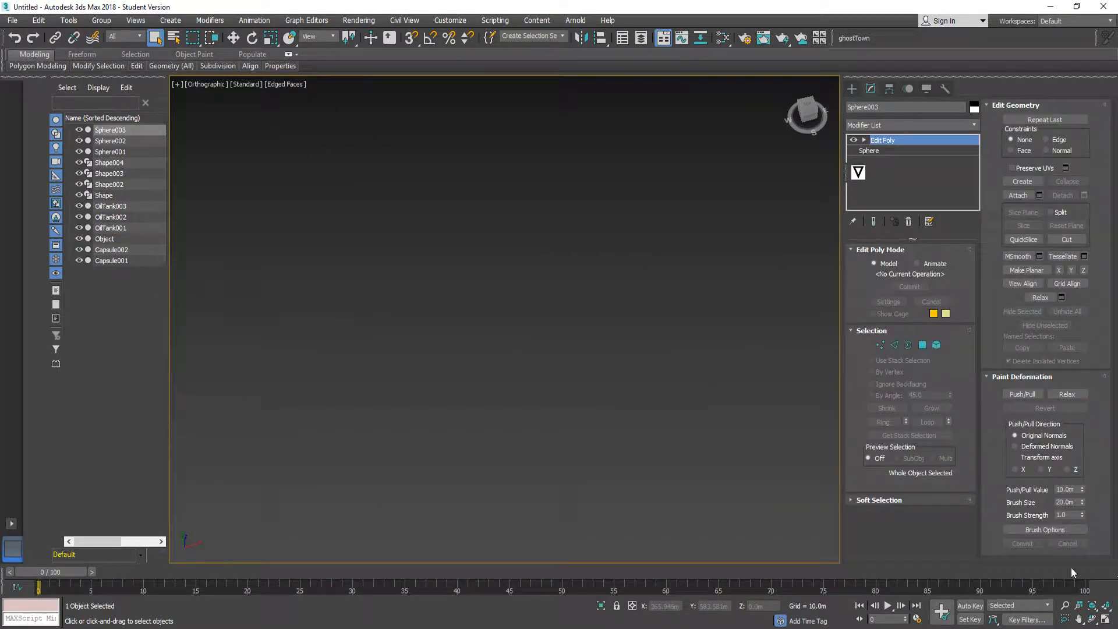
{"action": "left_click", "coordinate": [1088, 605]}
{"action": "left_click", "coordinate": [892, 125]}
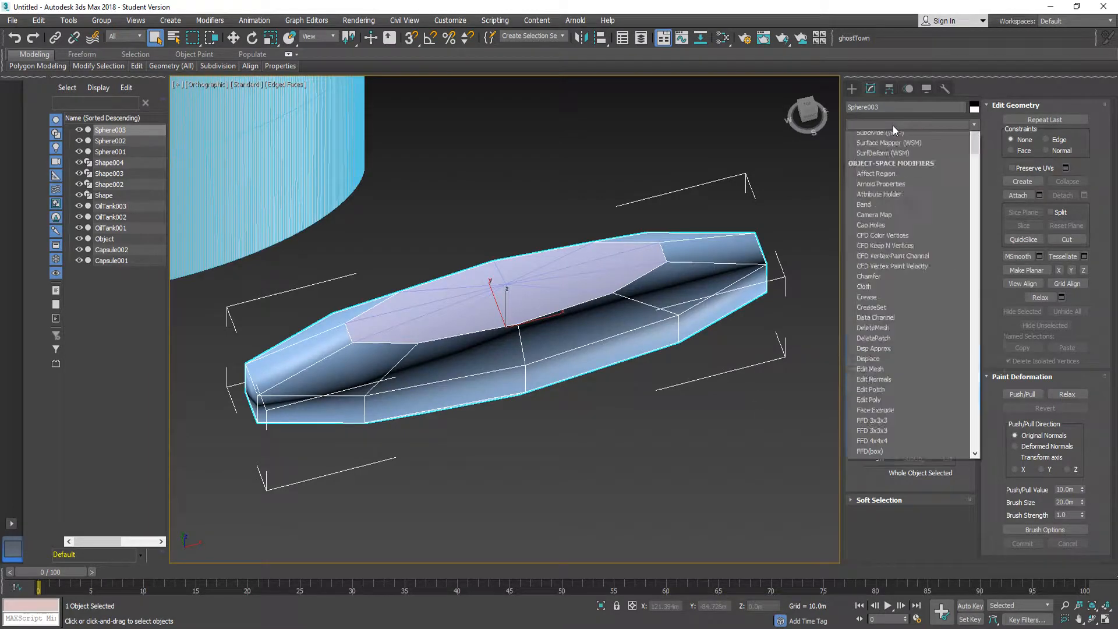
{"action": "type", "text": "tu"}
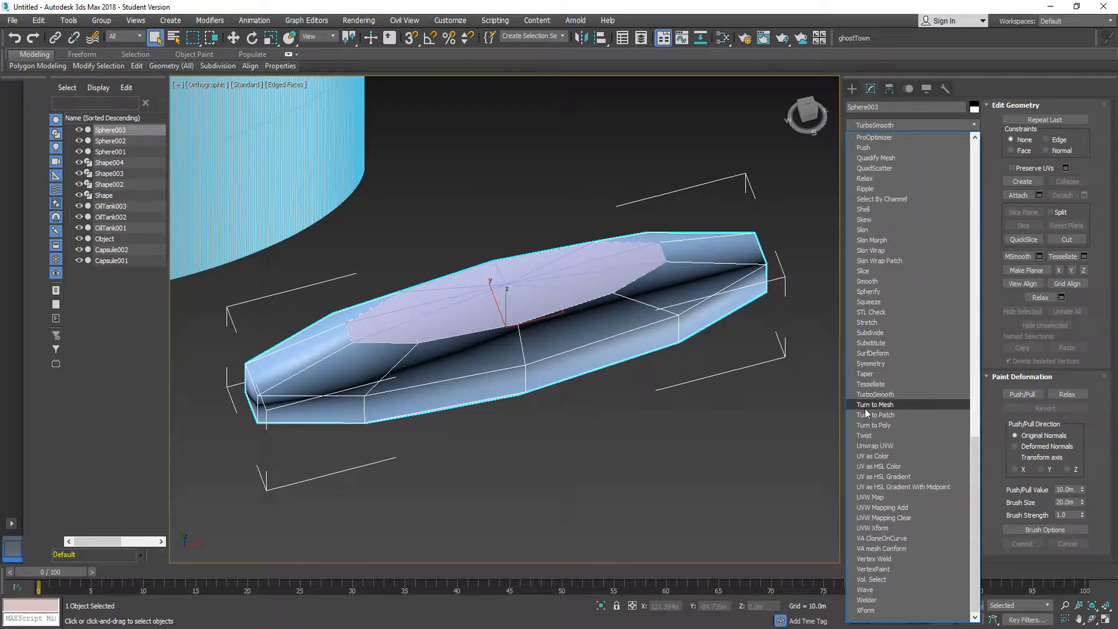
{"action": "left_click", "coordinate": [879, 395]}
{"action": "middle_click_drag", "start_coordinate": [537, 354], "coordinate": [603, 429], "text": "alt"}
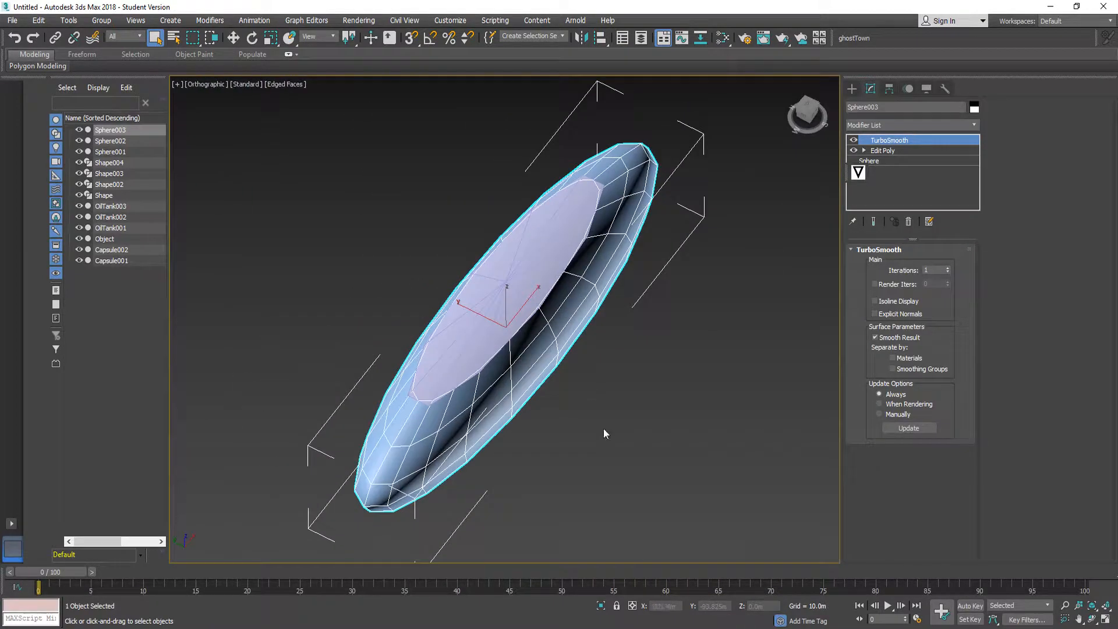
- Select the smoothed body together with its cap and widen both along the Y axis to about 124 percent
{"action": "key", "text": "Delete"}
{"action": "left_click", "coordinate": [1094, 606]}
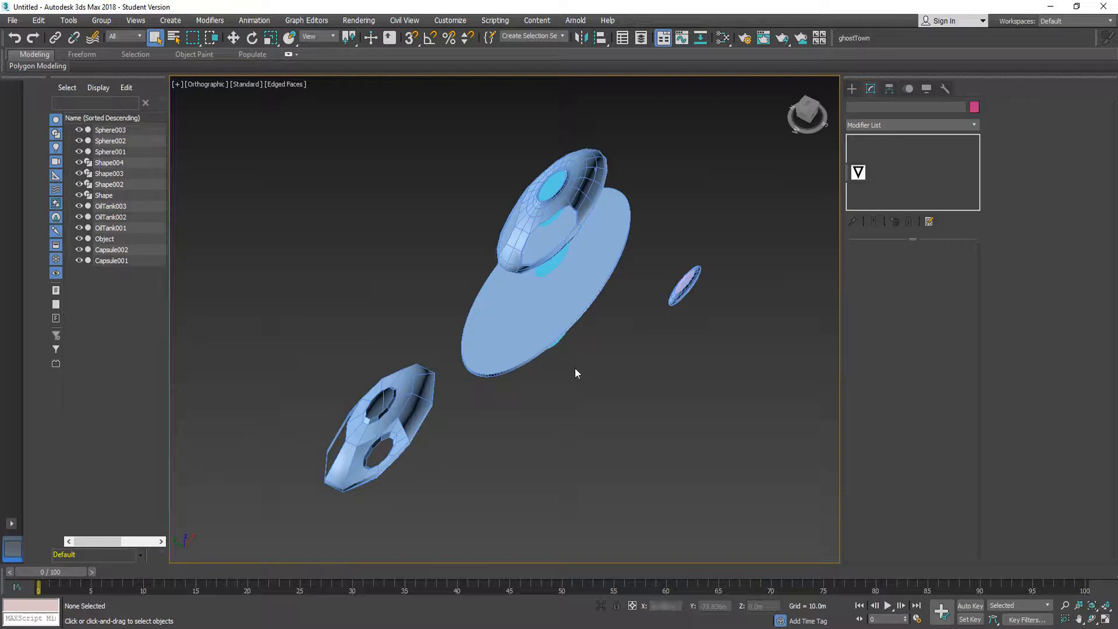
{"action": "left_click_drag", "start_coordinate": [688, 284], "coordinate": [686, 282]}
{"action": "scroll", "coordinate": [699, 257], "scroll_direction": "up", "scroll_amount": 4}
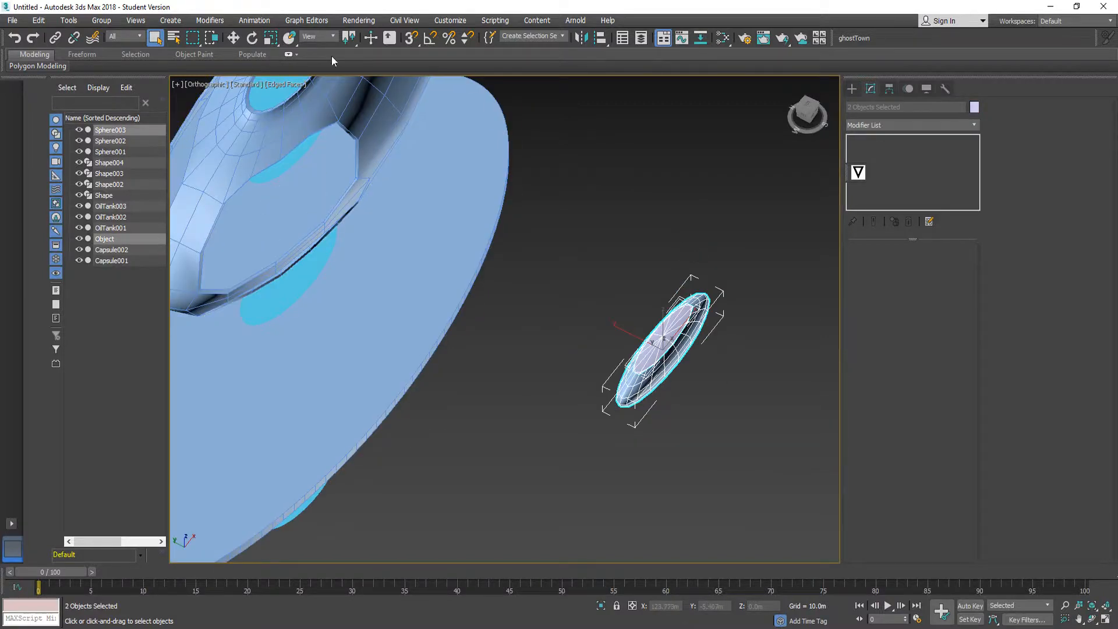
{"action": "left_click", "coordinate": [269, 38]}
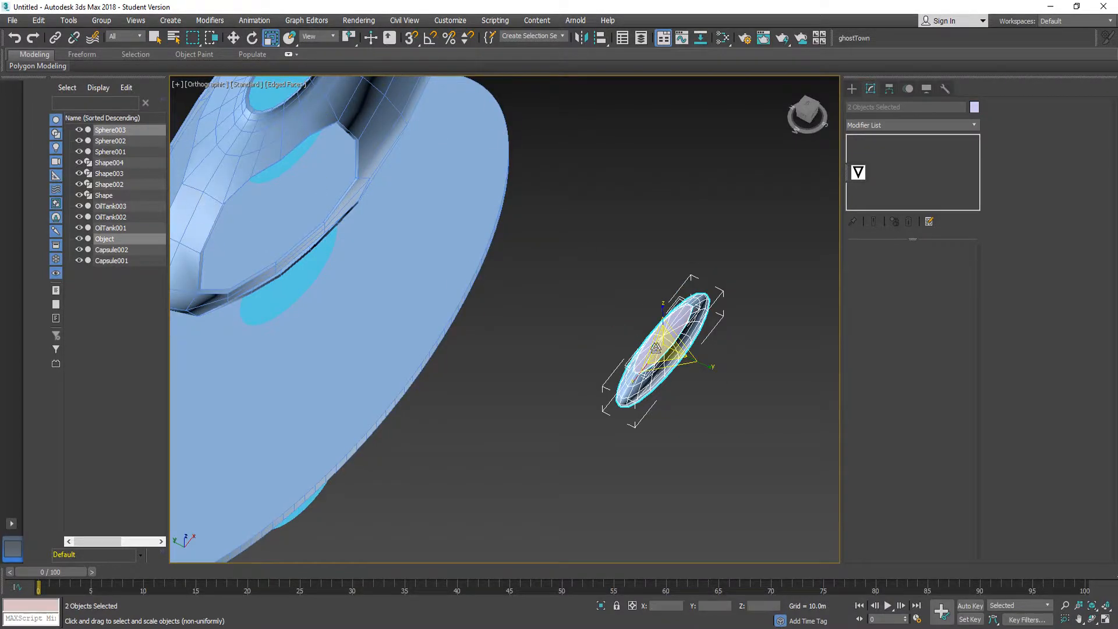
{"action": "left_click_drag", "start_coordinate": [712, 367], "coordinate": [717, 376]}
{"action": "left_click", "coordinate": [729, 362]}
- Add a Shell modifier to the smoothed body and set its outer amount to 0.1 m
{"action": "scroll", "coordinate": [722, 356], "scroll_direction": "up", "scroll_amount": 10}
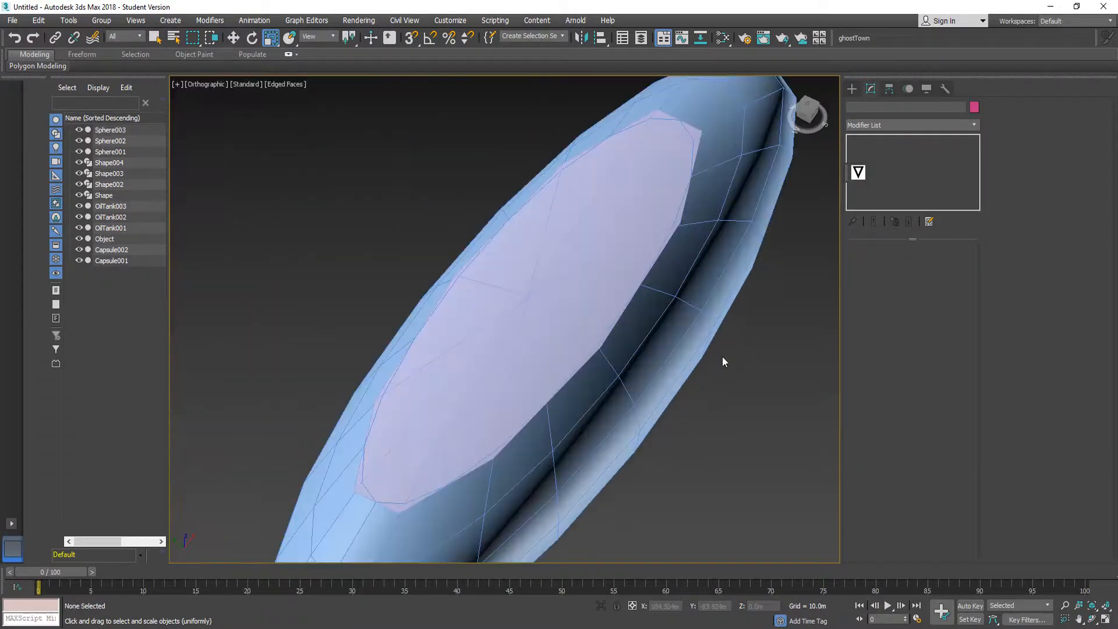
{"action": "mouse_move", "coordinate": [630, 361]}
{"action": "middle_mouse_down", "text": "alt"}
{"action": "mouse_move", "coordinate": [621, 334]}
{"action": "mouse_move", "coordinate": [641, 348]}
{"action": "middle_mouse_up", "text": "alt"}
{"action": "left_click", "coordinate": [642, 347]}
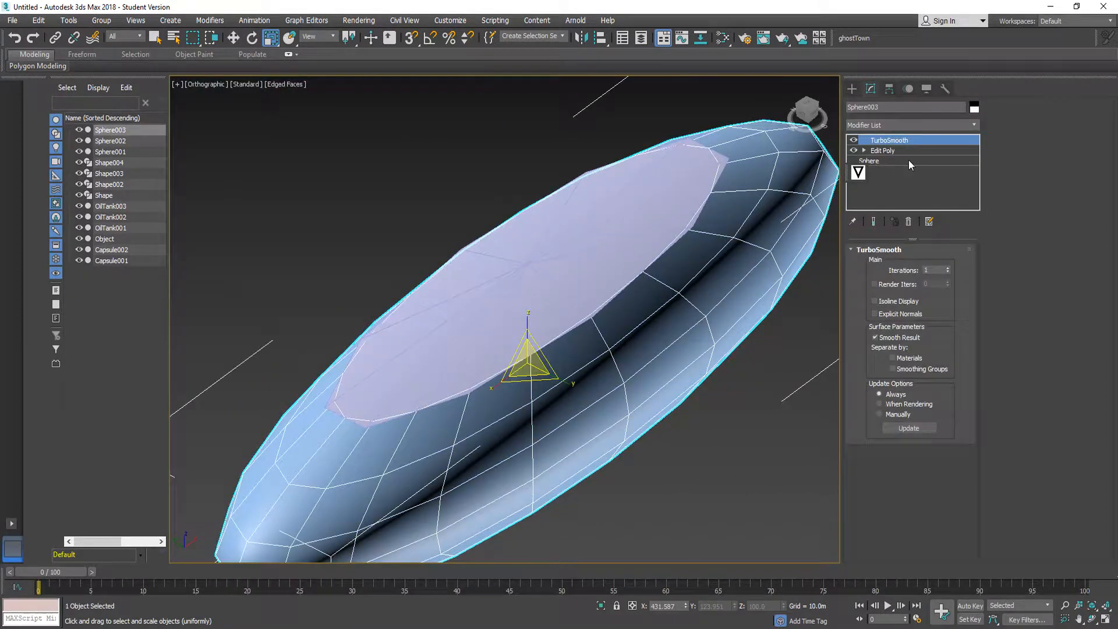
{"action": "left_click", "coordinate": [914, 126]}
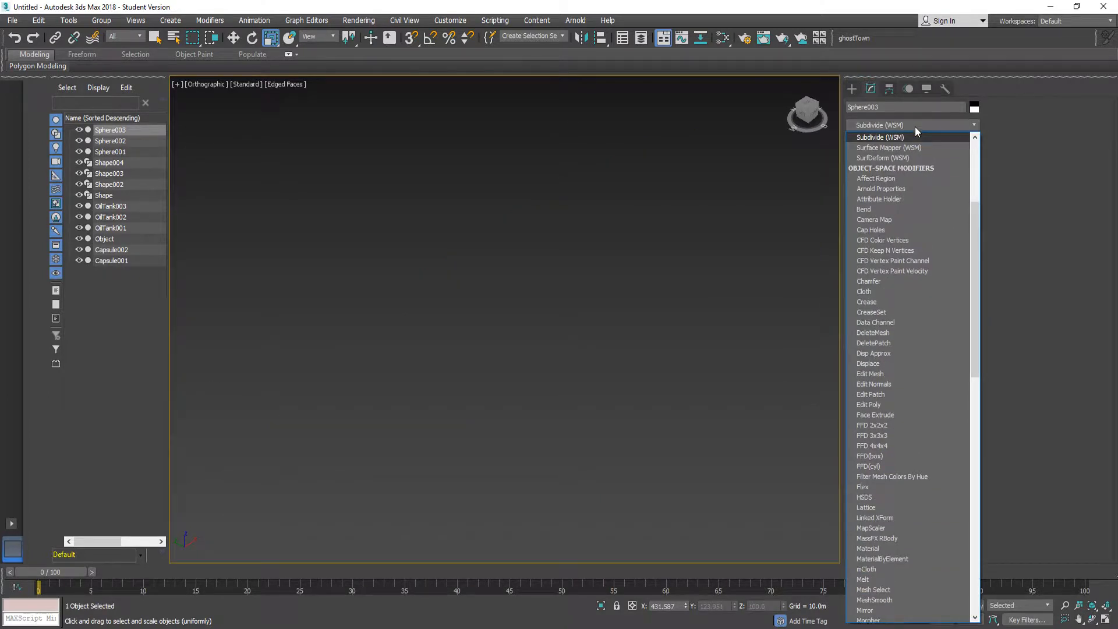
{"action": "key", "text": "h"}
{"action": "scroll", "coordinate": [924, 251], "scroll_direction": "down", "scroll_amount": 2}
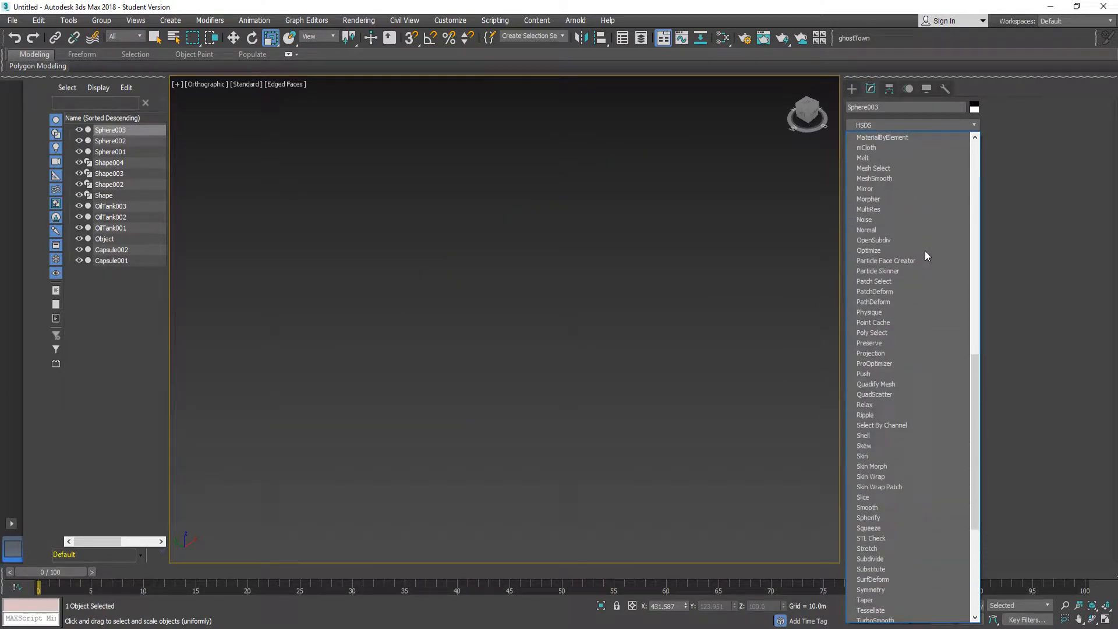
{"action": "left_click", "coordinate": [897, 435]}
{"action": "left_click", "coordinate": [1093, 607]}
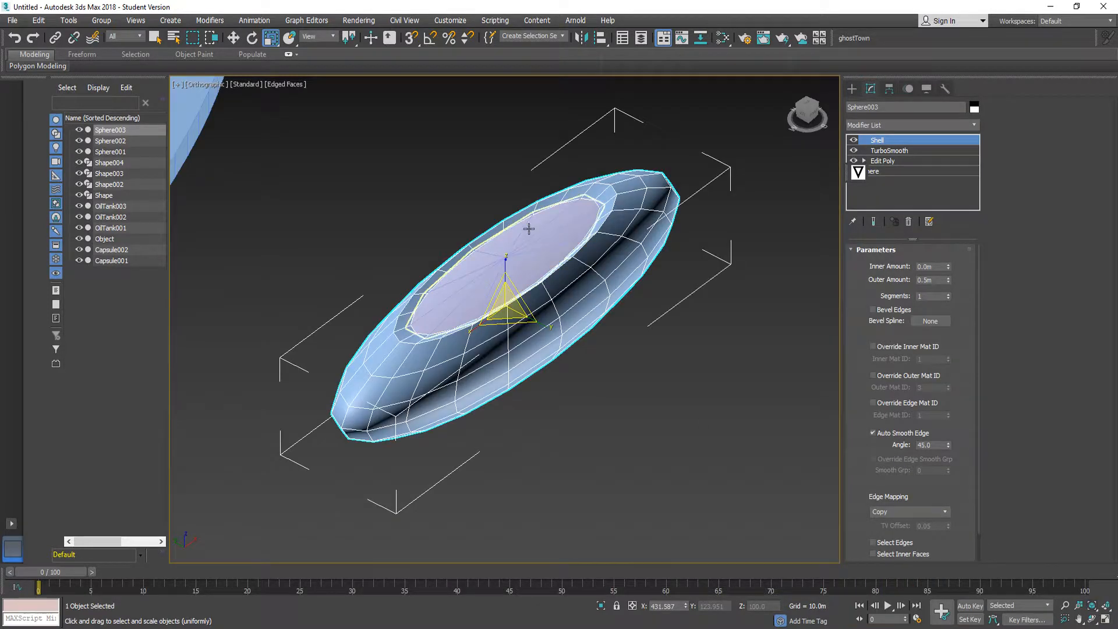
{"action": "scroll", "coordinate": [527, 230], "scroll_direction": "up", "scroll_amount": 4}
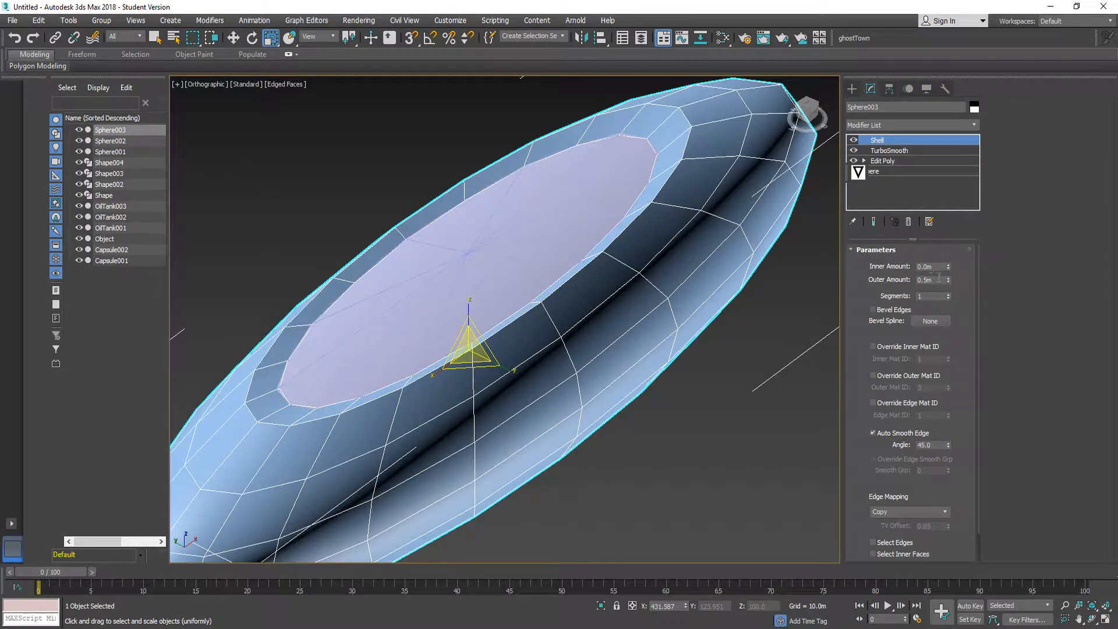
{"action": "key", "text": "Return"}
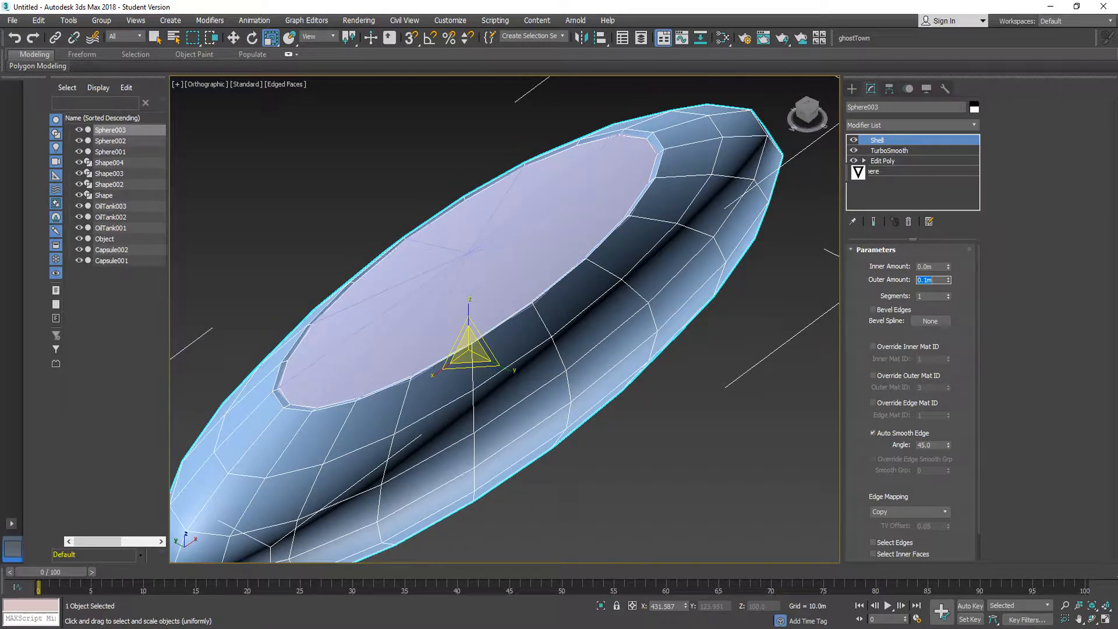
- Compare the body at its Edit Poly, TurboSmooth and Shell modifier levels and inspect the rim around the cap
{"action": "middle_click_drag", "start_coordinate": [590, 286], "coordinate": [535, 316], "text": "alt"}
{"action": "scroll", "coordinate": [535, 316], "scroll_direction": "down", "scroll_amount": 3}
{"action": "left_click", "coordinate": [882, 161]}
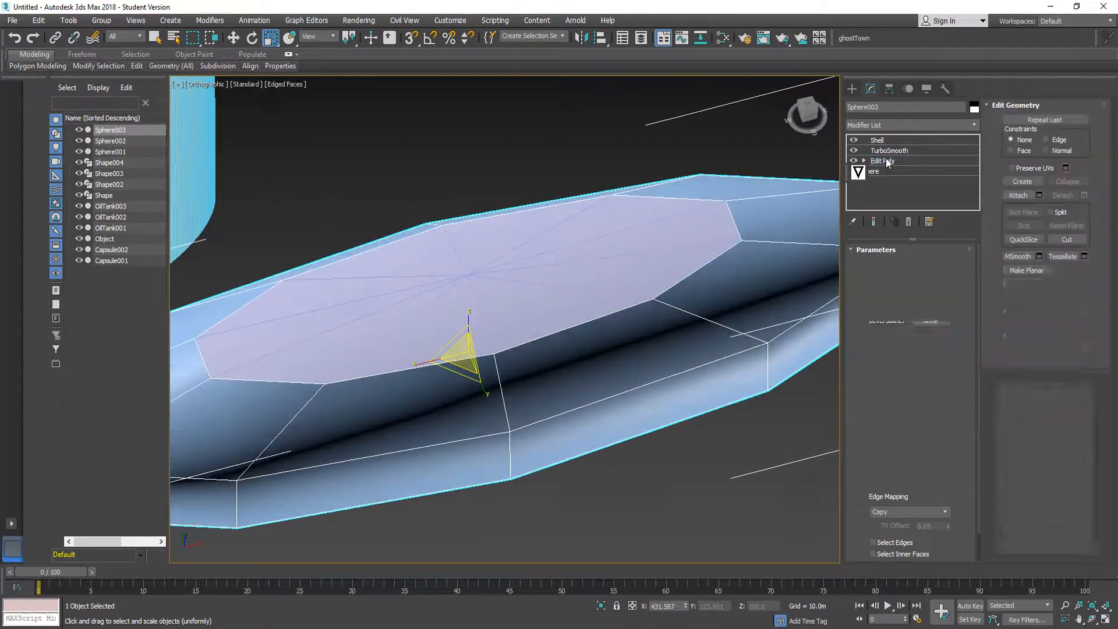
{"action": "scroll", "coordinate": [624, 244], "scroll_direction": "down", "scroll_amount": 3}
{"action": "middle_click_drag", "start_coordinate": [691, 274], "coordinate": [713, 250], "text": "alt"}
{"action": "left_click", "coordinate": [897, 151]}
{"action": "left_click", "coordinate": [908, 141]}
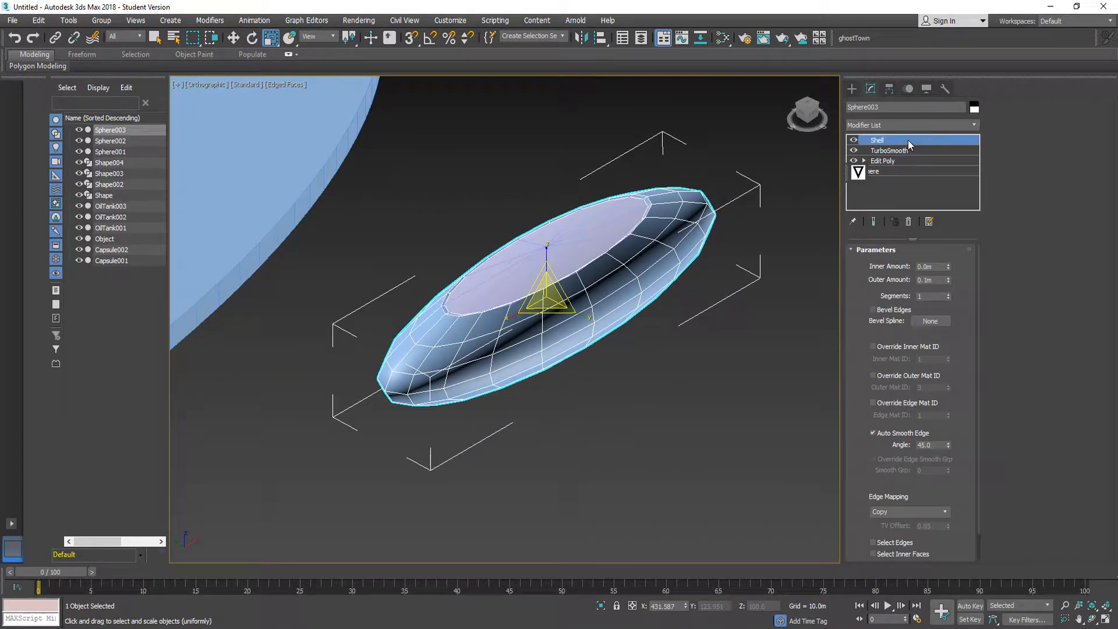
{"action": "scroll", "coordinate": [695, 274], "scroll_direction": "down", "scroll_amount": 5}
{"action": "middle_click_drag", "start_coordinate": [696, 273], "coordinate": [726, 264], "text": "alt"}
{"action": "left_click", "coordinate": [727, 264]}
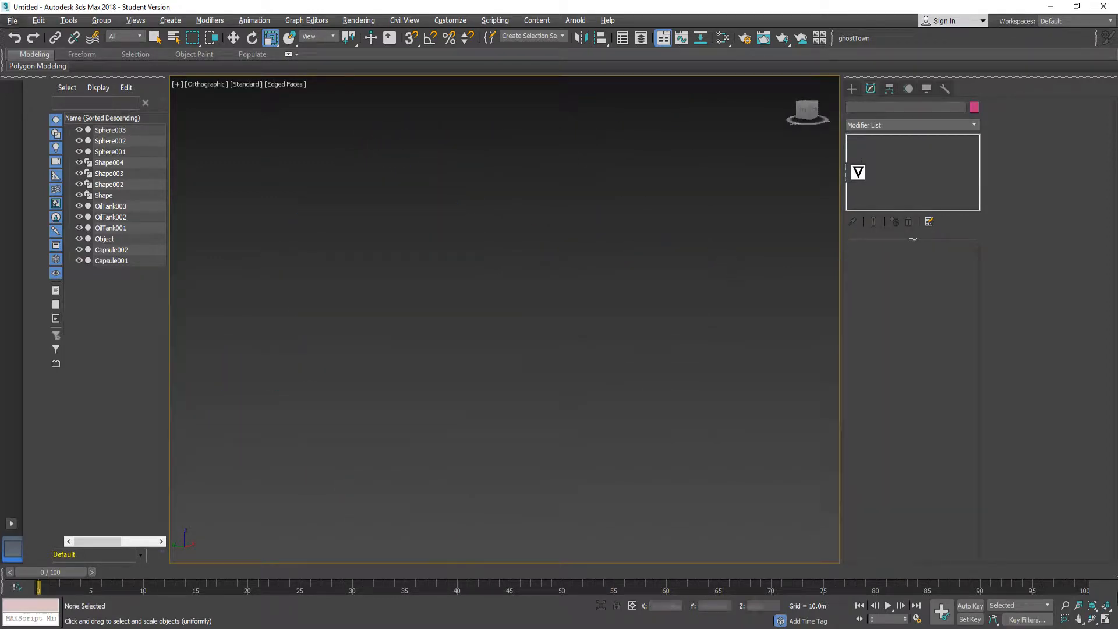
{"action": "left_click", "coordinate": [1095, 609]}
{"action": "scroll", "coordinate": [756, 231], "scroll_direction": "up", "scroll_amount": 5}
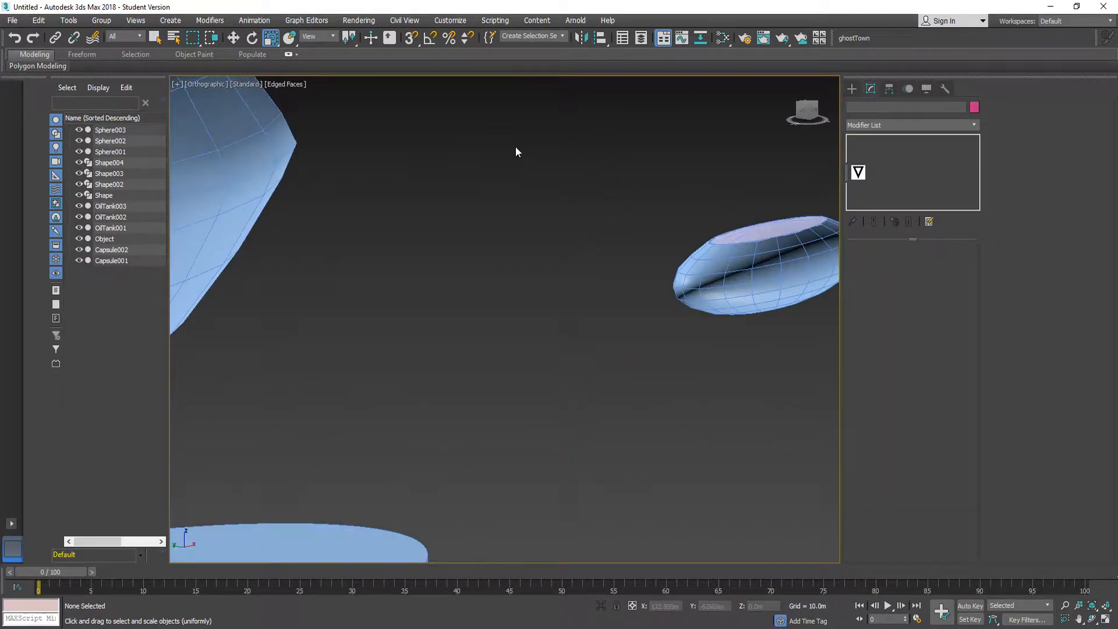
- Select the shelled pod with its cap and clone it downward along Z as 2 copies, forming a stack of three
{"action": "left_click", "coordinate": [234, 38]}
{"action": "left_click_drag", "start_coordinate": [811, 204], "coordinate": [705, 340]}
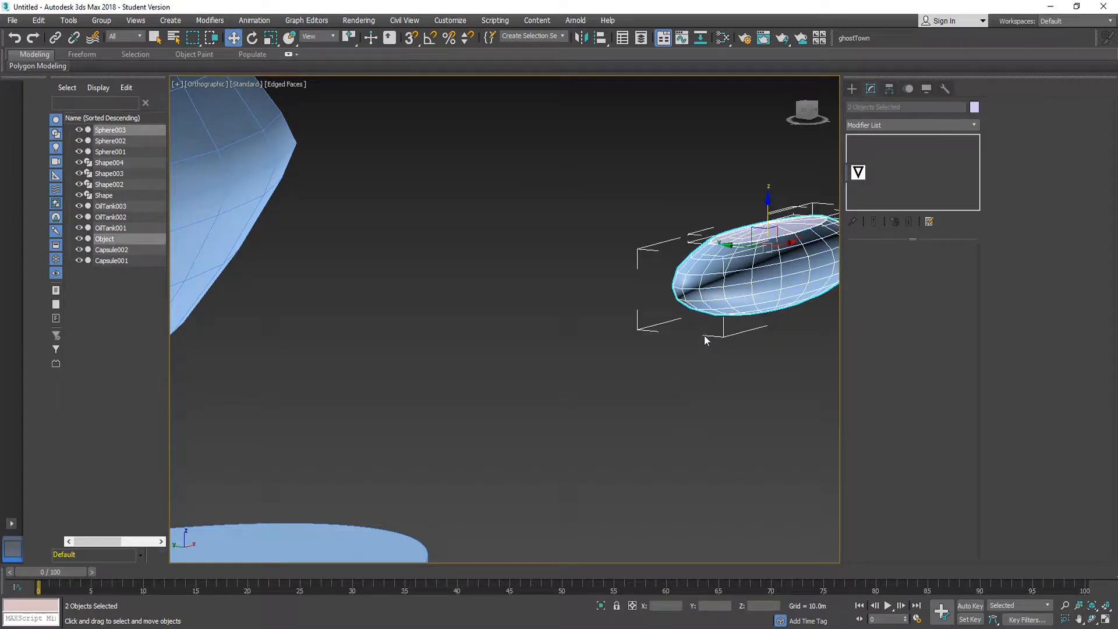
{"action": "mouse_move", "coordinate": [768, 197]}
{"action": "left_mouse_down", "text": "shift"}
{"action": "mouse_move", "coordinate": [768, 291]}
{"action": "mouse_move", "coordinate": [768, 281]}
{"action": "left_mouse_up", "text": "shift"}
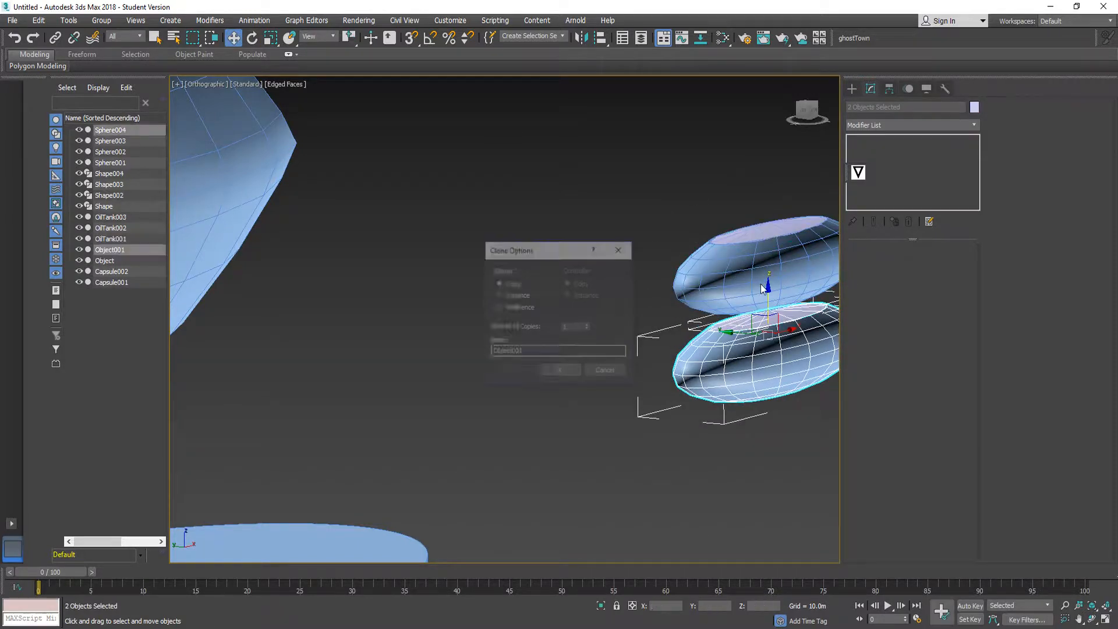
{"action": "double_click", "coordinate": [567, 327]}
{"action": "type", "text": "2"}
{"action": "left_click", "coordinate": [560, 372]}
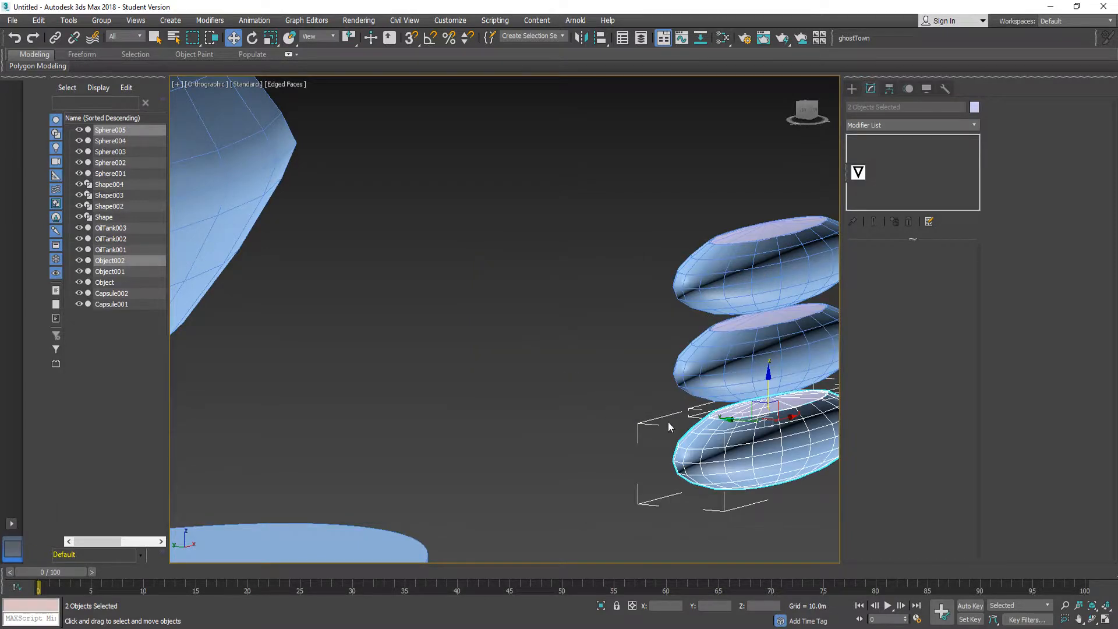
- Select all three stacked pods with their caps and save them as the named selection set "Sleeping Pod"
{"action": "middle_click_drag", "start_coordinate": [668, 421], "coordinate": [524, 378]}
{"action": "left_click", "coordinate": [762, 196]}
{"action": "left_click_drag", "start_coordinate": [488, 479], "coordinate": [488, 479]}
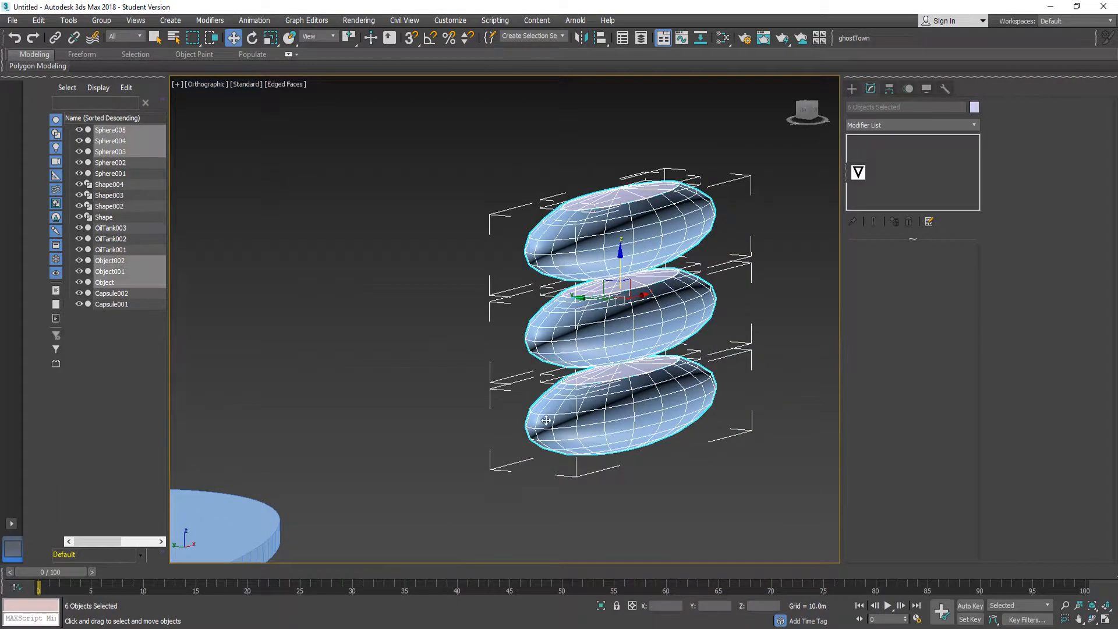
{"action": "scroll", "coordinate": [605, 366], "scroll_direction": "down", "scroll_amount": 5}
{"action": "middle_click_drag", "start_coordinate": [551, 438], "coordinate": [577, 445], "text": "alt"}
{"action": "left_click", "coordinate": [271, 38]}
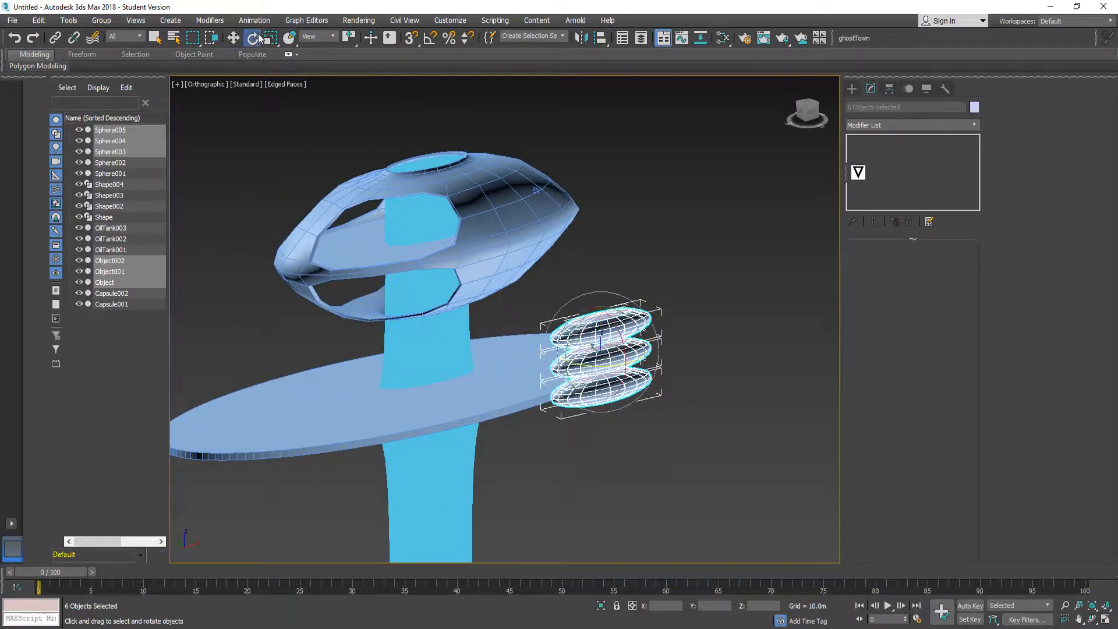
{"action": "left_click_drag", "start_coordinate": [601, 343], "coordinate": [605, 380]}
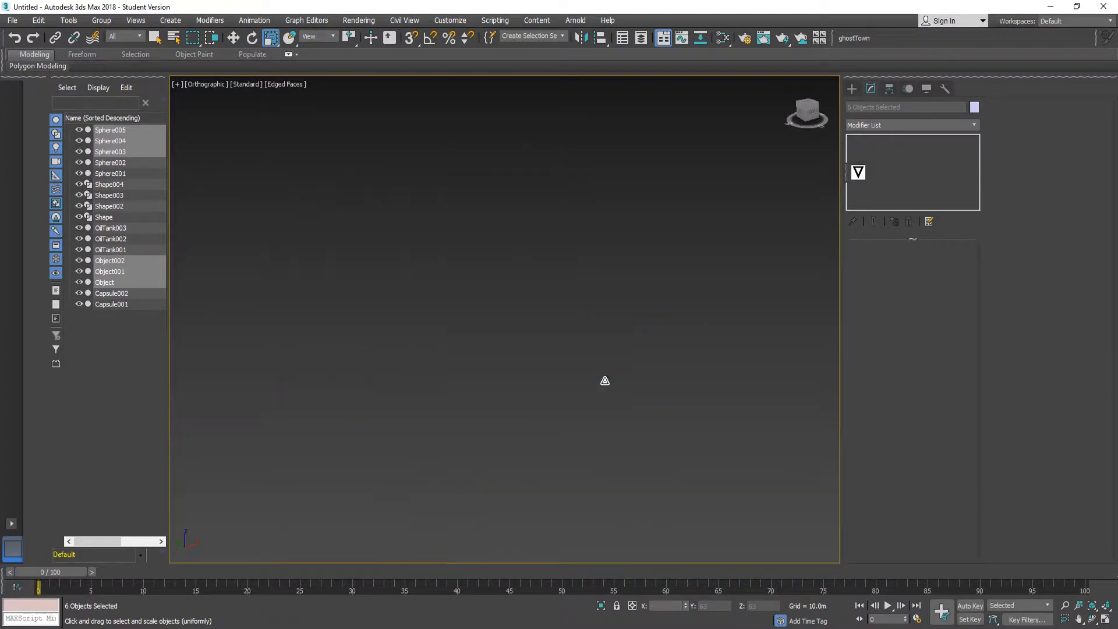
{"action": "left_click", "coordinate": [1092, 608]}
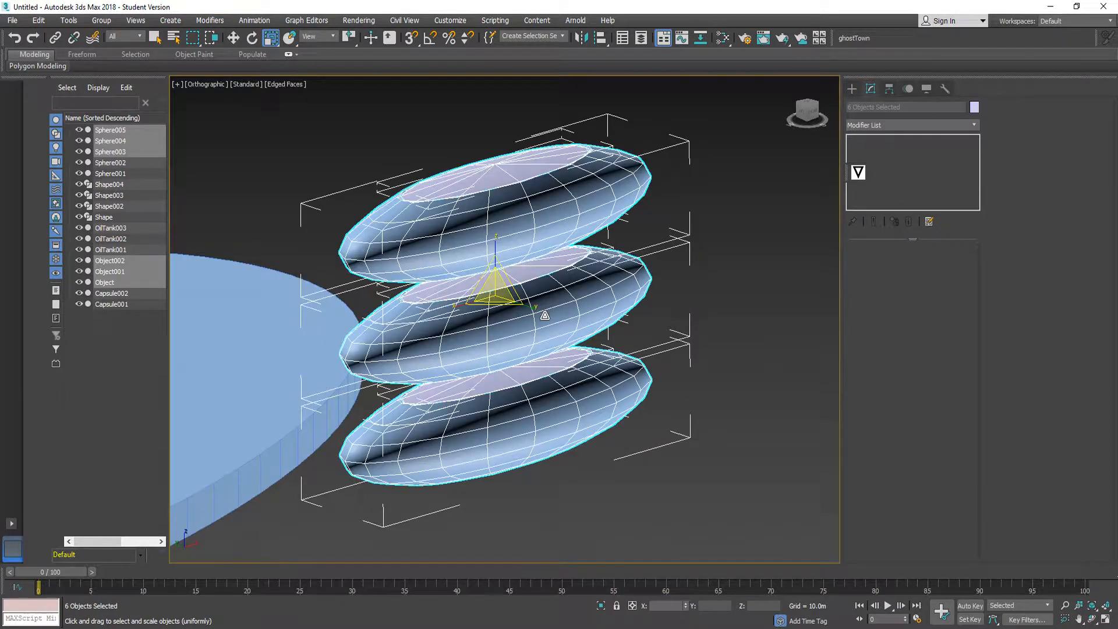
{"action": "scroll", "coordinate": [544, 315], "scroll_direction": "down", "scroll_amount": 8}
{"action": "scroll", "coordinate": [544, 315], "scroll_direction": "up", "scroll_amount": 3}
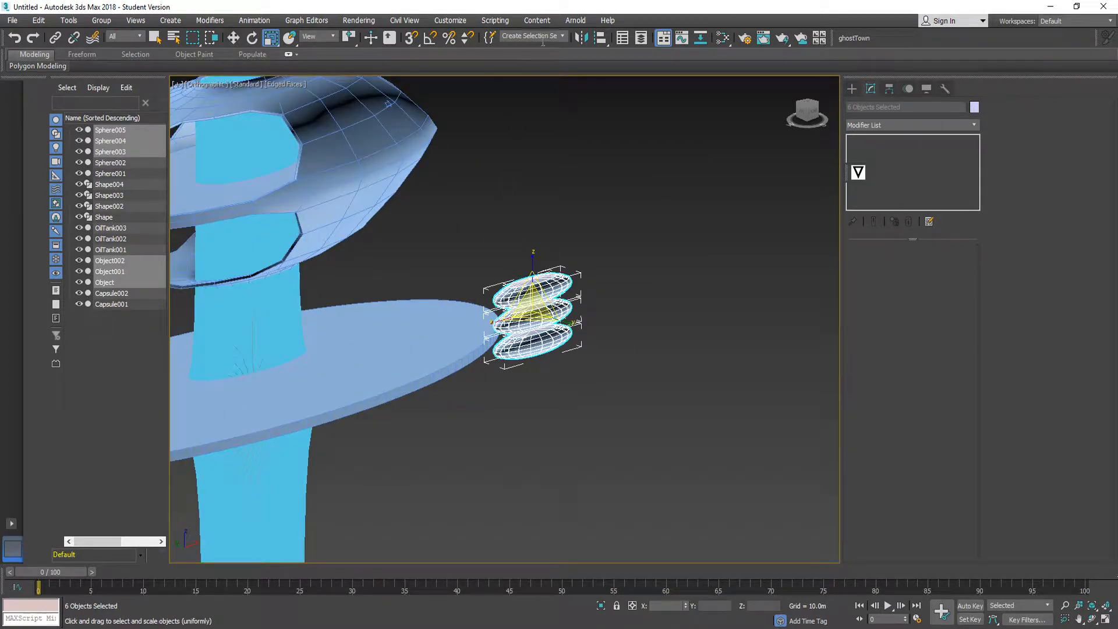
{"action": "scroll", "coordinate": [530, 301], "scroll_direction": "up", "scroll_amount": 4}
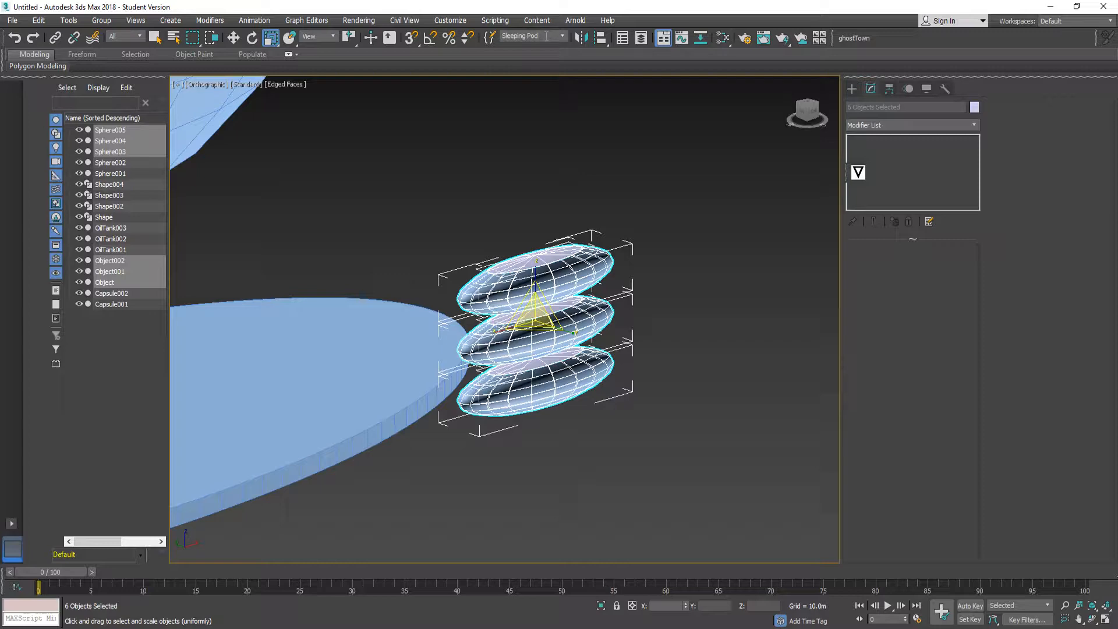
{"action": "left_click", "coordinate": [564, 36]}
{"action": "left_click", "coordinate": [544, 46]}
- Move the stack of three pods from the disc's edge up into the tower's hollow head, beside the column
{"action": "scroll", "coordinate": [619, 338], "scroll_direction": "down", "scroll_amount": 2}
{"action": "mouse_move", "coordinate": [556, 329]}
{"action": "middle_mouse_down", "text": "alt"}
{"action": "mouse_move", "coordinate": [615, 340]}
{"action": "mouse_move", "coordinate": [562, 326]}
{"action": "mouse_move", "coordinate": [551, 334]}
{"action": "middle_mouse_up", "text": "alt"}
{"action": "scroll", "coordinate": [615, 340], "scroll_direction": "down", "scroll_amount": 4}
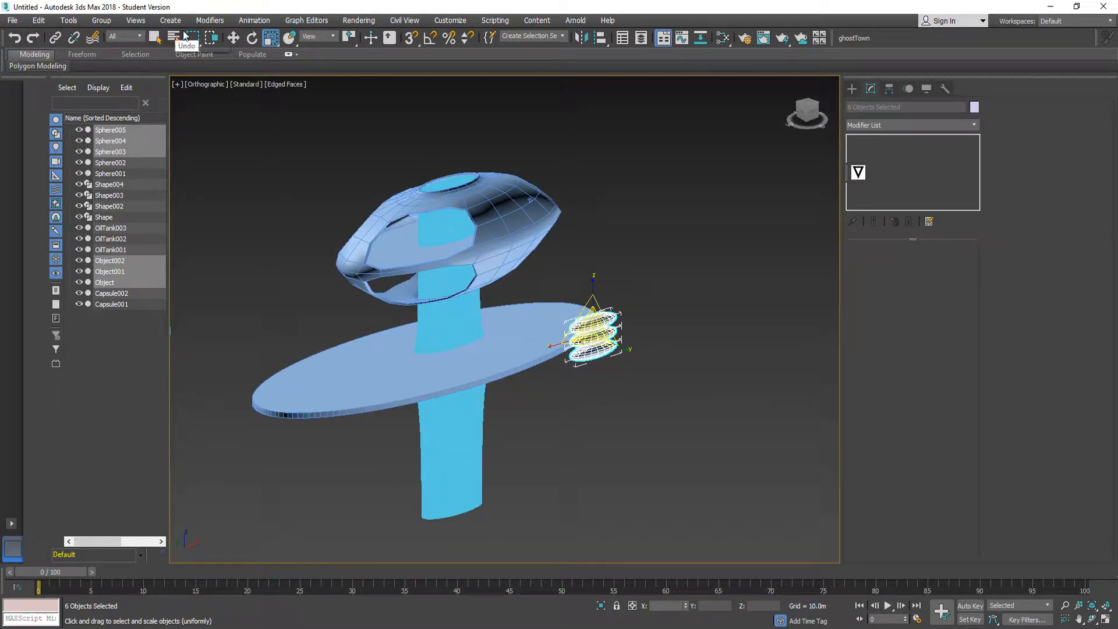
{"action": "left_click", "coordinate": [232, 39]}
{"action": "scroll", "coordinate": [516, 284], "scroll_direction": "up", "scroll_amount": 2}
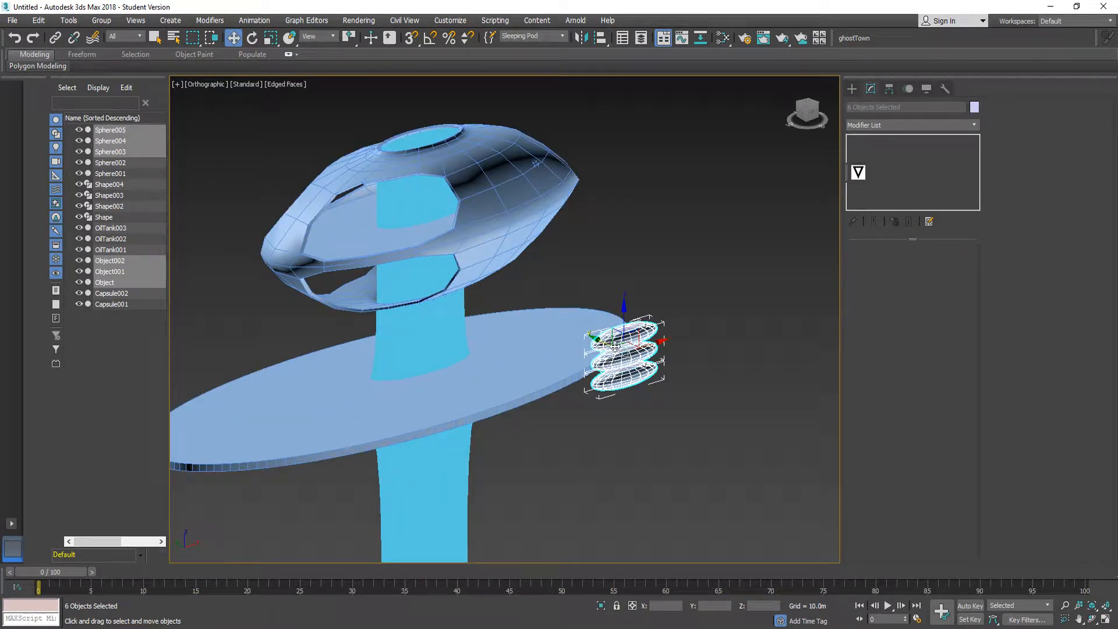
{"action": "left_click_drag", "start_coordinate": [614, 346], "coordinate": [422, 250]}
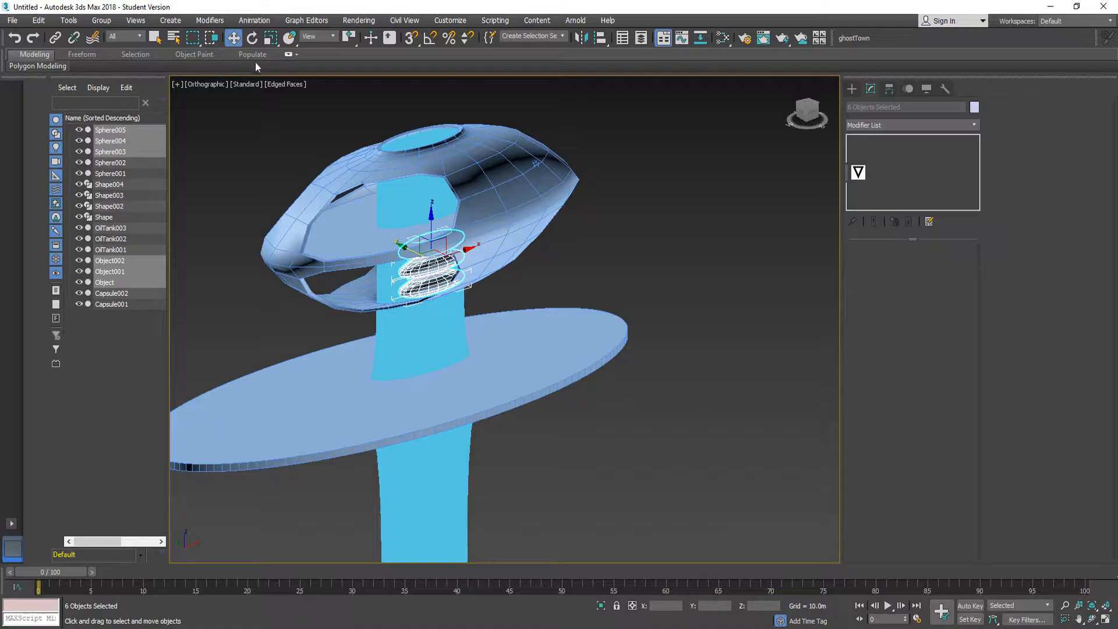
- Switch the viewport to wireframe and shift the pod stack along the Y axis next to the column
{"action": "left_click", "coordinate": [279, 85]}
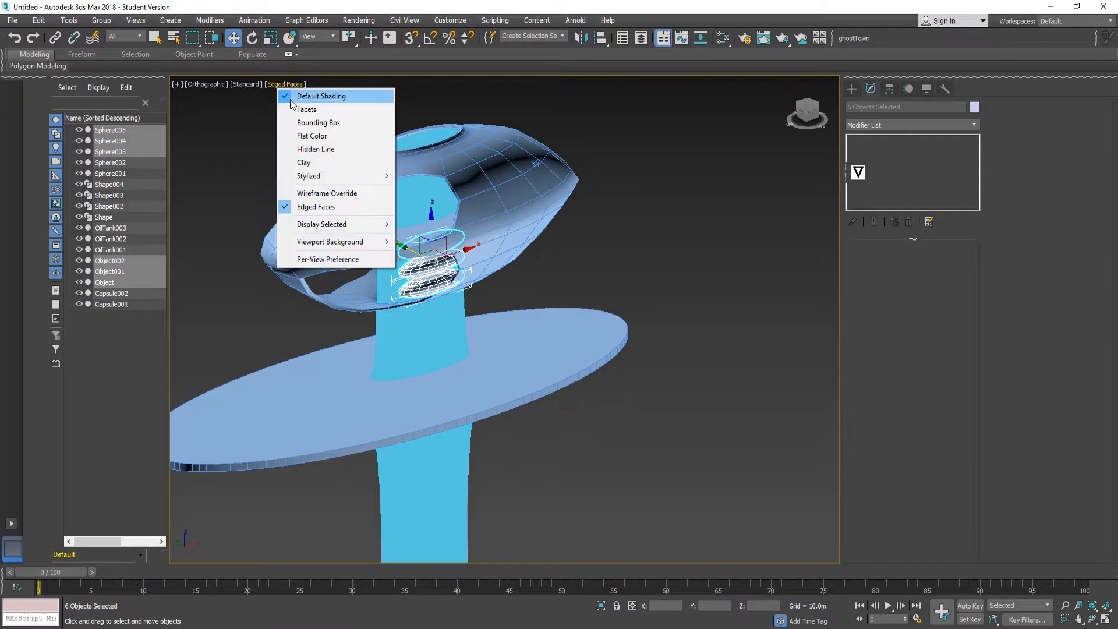
{"action": "left_click", "coordinate": [297, 210]}
{"action": "scroll", "coordinate": [437, 247], "scroll_direction": "up", "scroll_amount": 5}
{"action": "middle_click_drag", "start_coordinate": [438, 247], "coordinate": [490, 257], "text": "alt"}
{"action": "left_click_drag", "start_coordinate": [376, 291], "coordinate": [349, 289]}
{"action": "middle_click_drag", "start_coordinate": [475, 269], "coordinate": [373, 281], "text": "alt"}
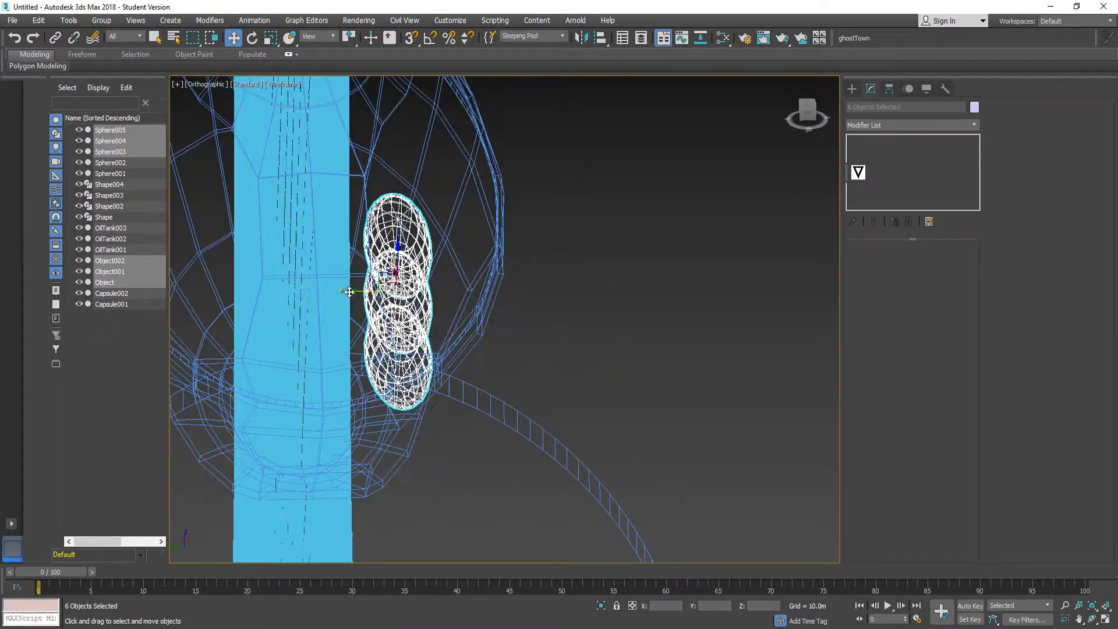
- Clone the pod stack once along the Y axis to the opposite side of the column and clear the selection
{"action": "left_click_drag", "start_coordinate": [364, 288], "coordinate": [149, 283], "text": "shift"}
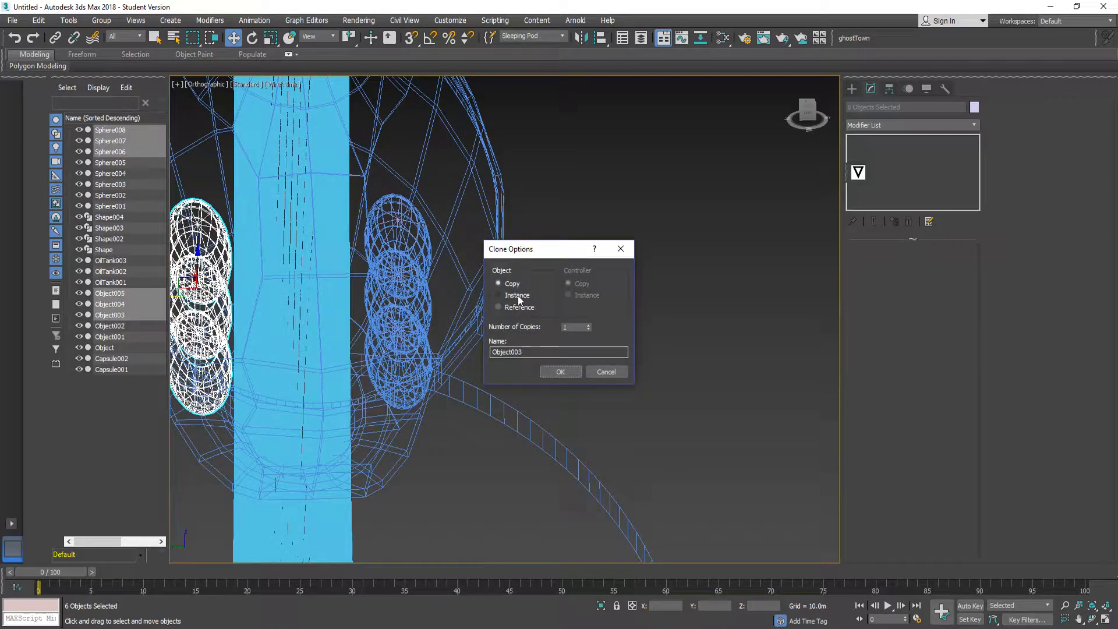
{"action": "left_click", "coordinate": [560, 371]}
{"action": "mouse_move", "coordinate": [498, 337]}
{"action": "middle_mouse_down", "text": "alt"}
{"action": "mouse_move", "coordinate": [444, 298]}
{"action": "mouse_move", "coordinate": [351, 311]}
{"action": "mouse_move", "coordinate": [357, 215]}
{"action": "mouse_move", "coordinate": [367, 194]}
{"action": "mouse_move", "coordinate": [394, 198]}
{"action": "mouse_move", "coordinate": [364, 237]}
{"action": "middle_mouse_up", "text": "alt"}
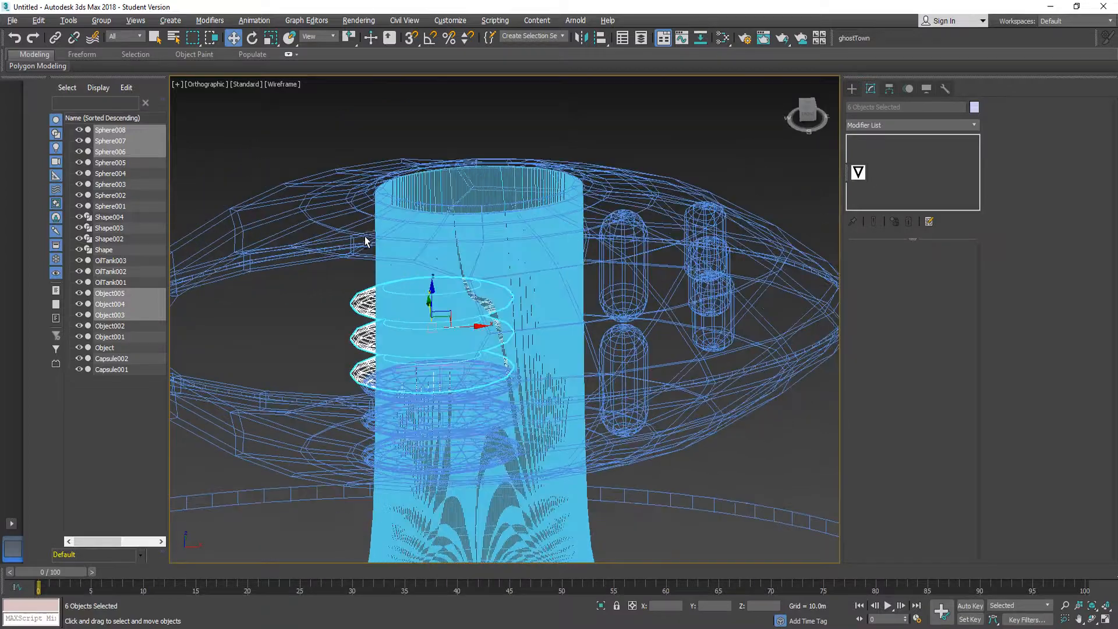
{"action": "left_click", "coordinate": [568, 97]}
{"action": "left_click", "coordinate": [1094, 605]}
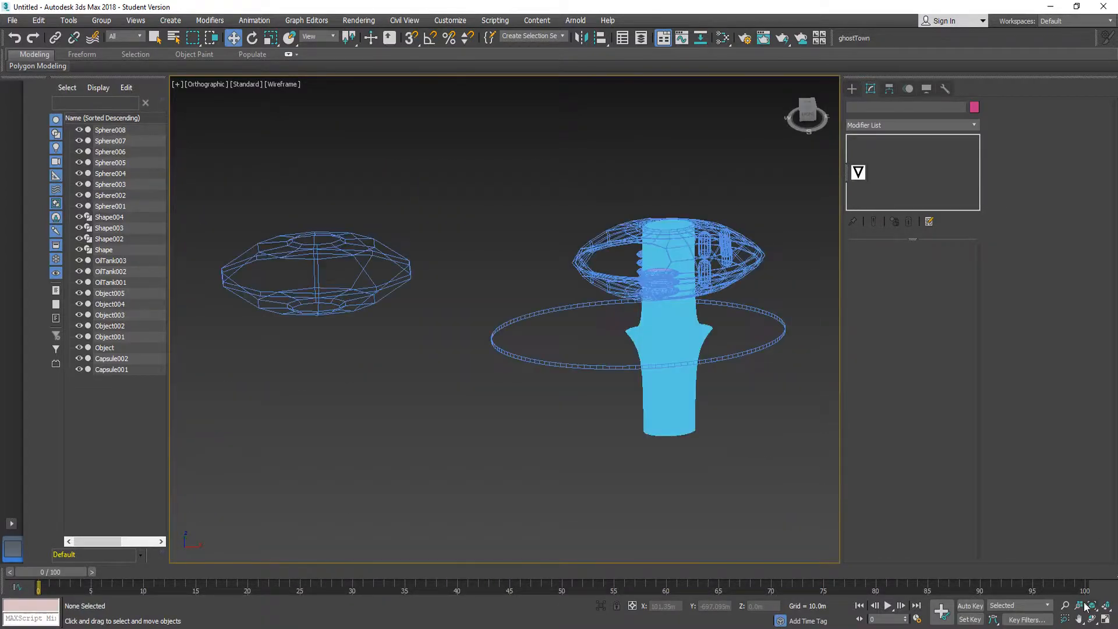
- Examine the small dome on the platform in the reference image and the matching area of the disc around the column
{"action": "middle_click_drag", "start_coordinate": [708, 401], "coordinate": [704, 344], "text": "alt"}
{"action": "scroll", "coordinate": [704, 343], "scroll_direction": "up", "scroll_amount": 4}
{"action": "middle_click_drag", "start_coordinate": [514, 366], "coordinate": [529, 359], "text": "alt"}
{"action": "scroll", "coordinate": [529, 360], "scroll_direction": "down", "scroll_amount": 5}
{"action": "scroll", "coordinate": [428, 333], "scroll_direction": "up", "scroll_amount": 5}
{"action": "key", "text": "alt+Tab"}
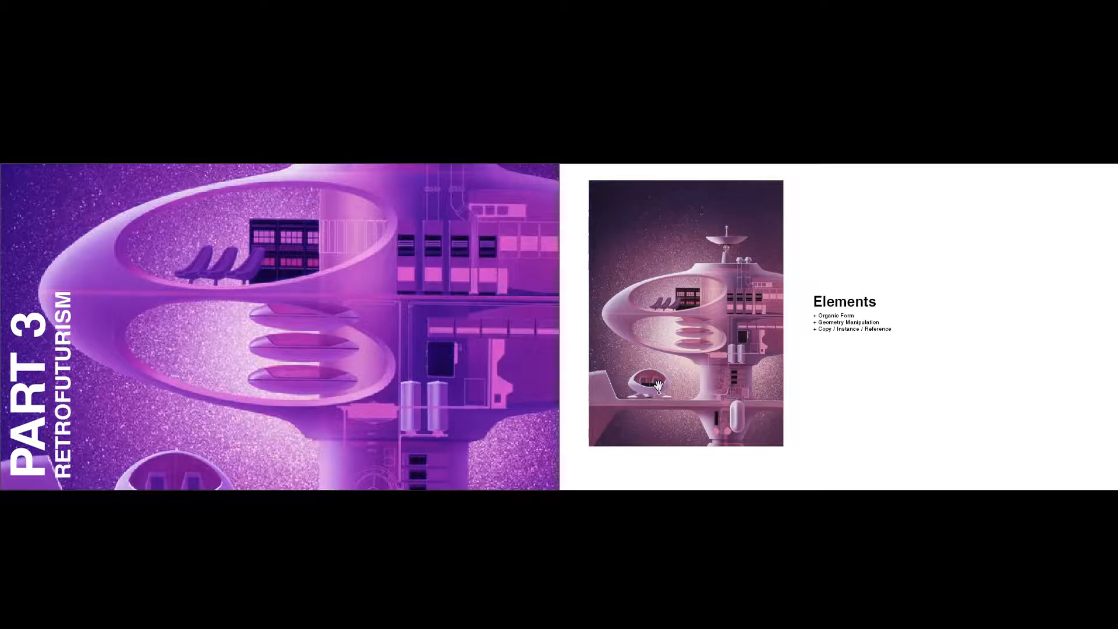
{"action": "key", "text": "alt+Tab"}
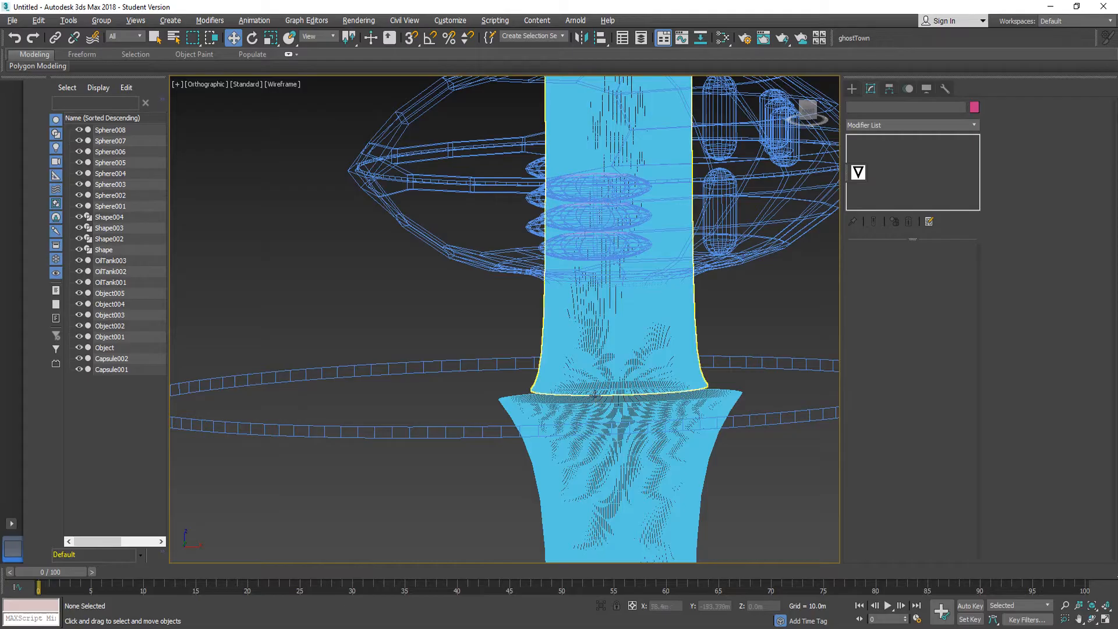
{"action": "scroll", "coordinate": [445, 309], "scroll_direction": "down", "scroll_amount": 6}
{"action": "scroll", "coordinate": [457, 315], "scroll_direction": "up", "scroll_amount": 6}
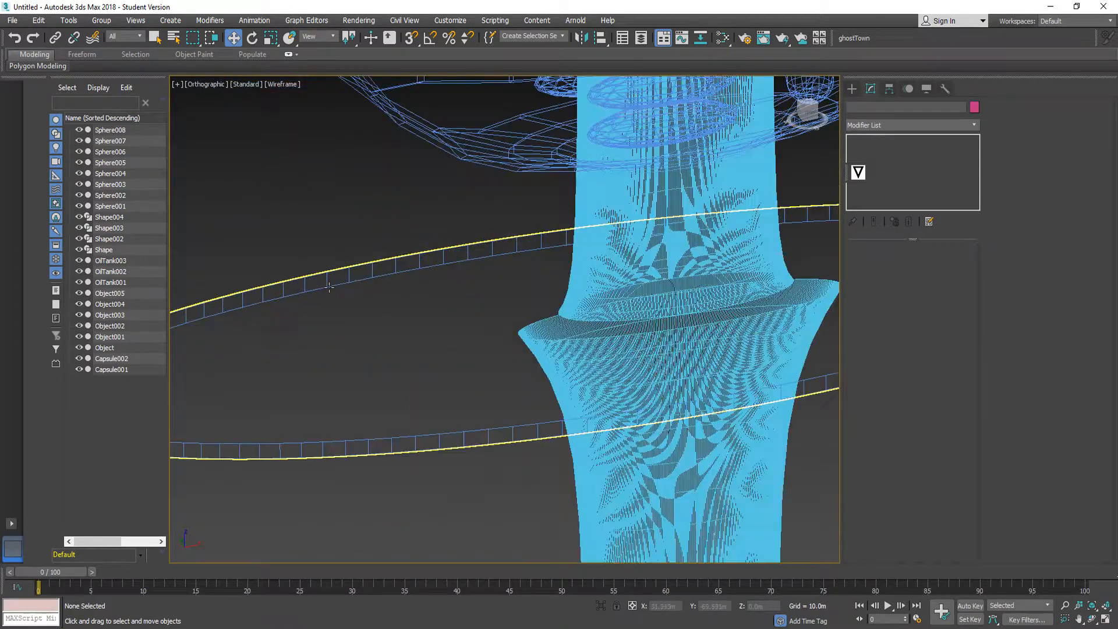
{"action": "middle_click_drag", "start_coordinate": [340, 282], "coordinate": [516, 306]}
{"action": "scroll", "coordinate": [503, 313], "scroll_direction": "down", "scroll_amount": 7}
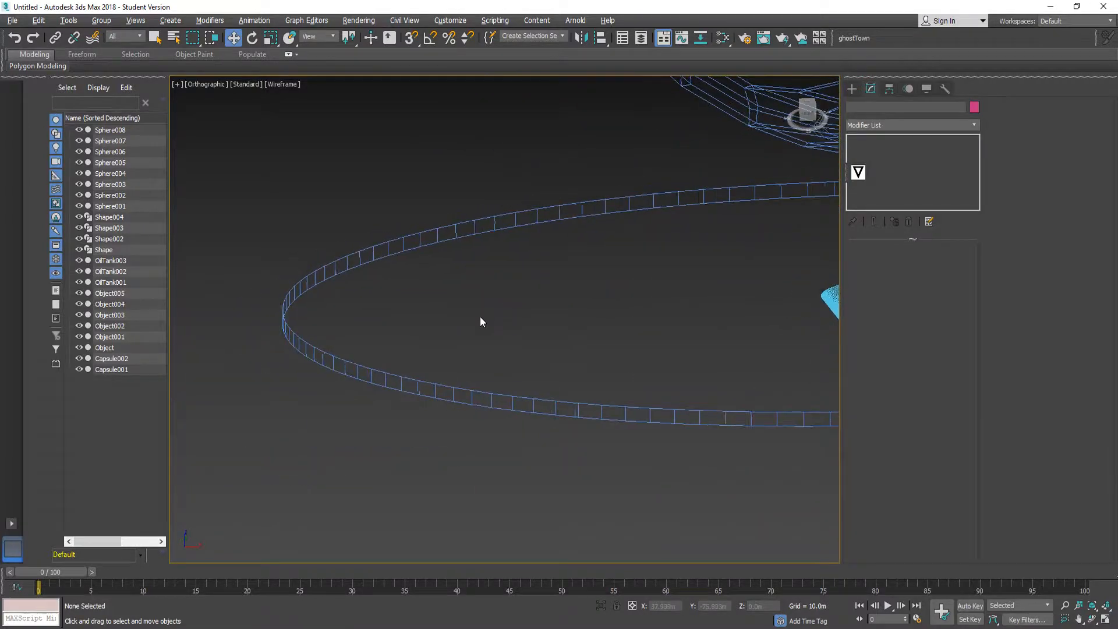
{"action": "scroll", "coordinate": [513, 294], "scroll_direction": "up", "scroll_amount": 5}
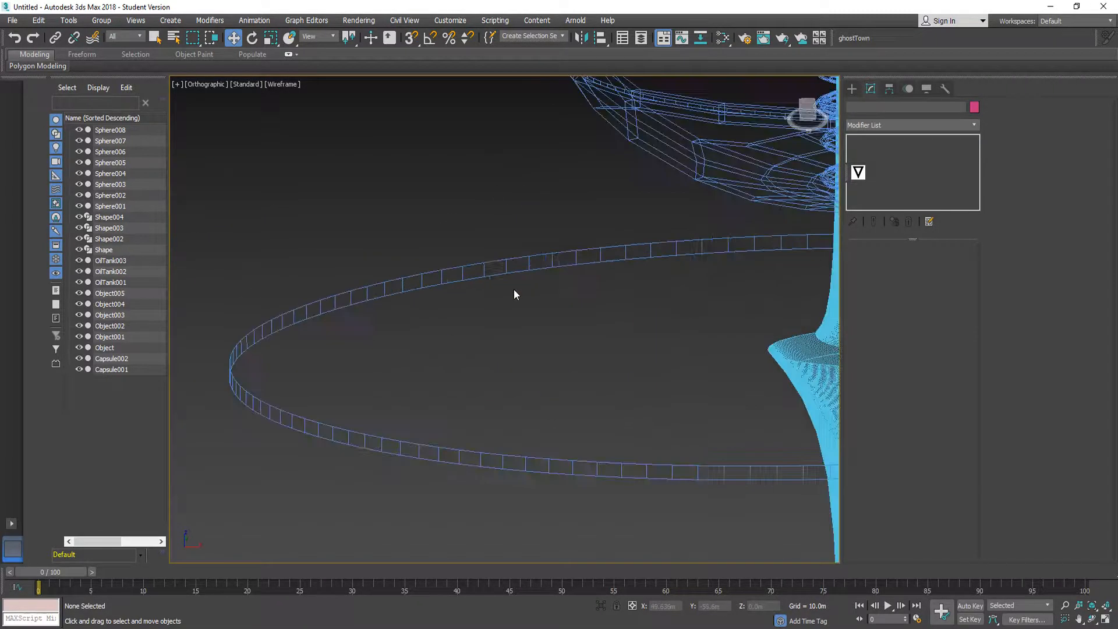
- Activate the Sphere primitive tool with the area around the platform disc in view
{"action": "left_click", "coordinate": [853, 90]}
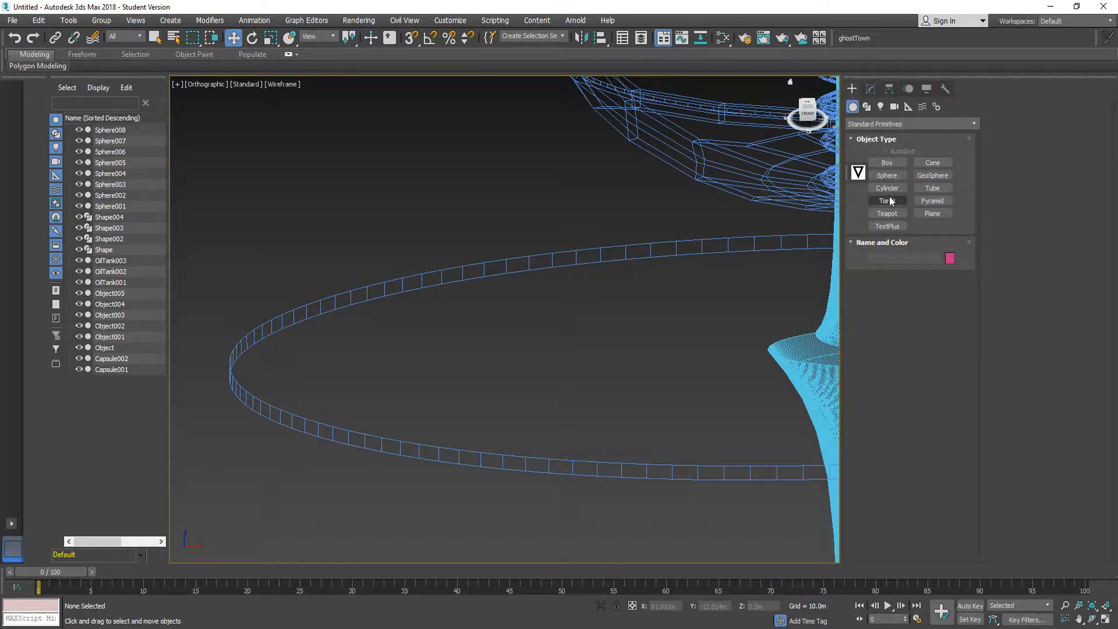
{"action": "scroll", "coordinate": [504, 195], "scroll_direction": "down", "scroll_amount": 3}
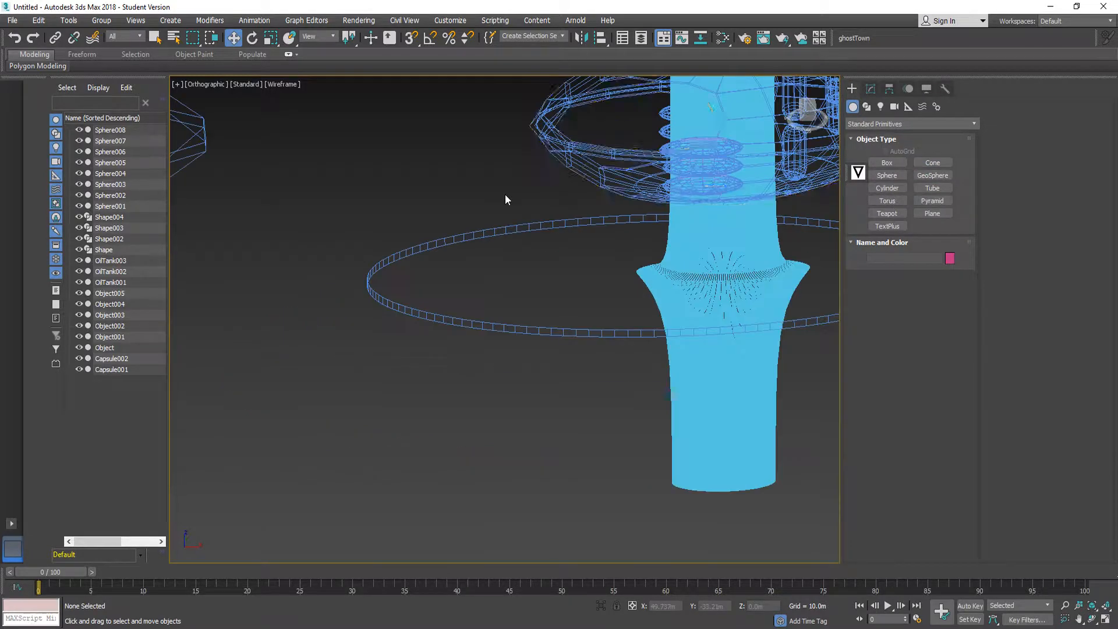
{"action": "middle_click_drag", "start_coordinate": [367, 230], "coordinate": [320, 253]}
{"action": "scroll", "coordinate": [533, 273], "scroll_direction": "up", "scroll_amount": 2}
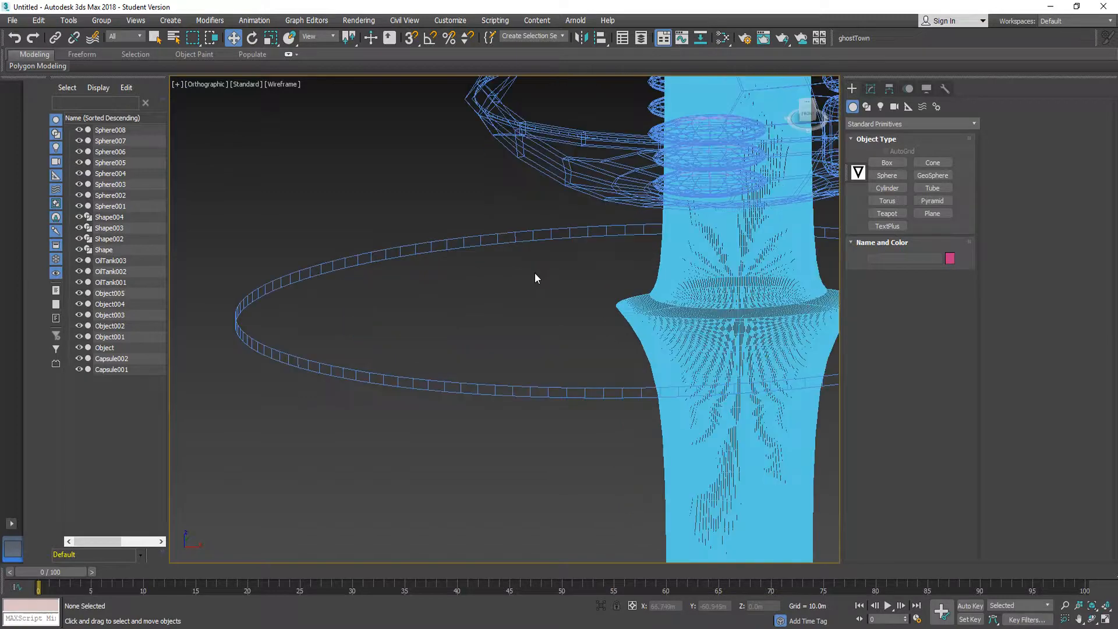
{"action": "left_click", "coordinate": [888, 174]}
{"action": "left_click_drag", "start_coordinate": [322, 315], "coordinate": [437, 302]}
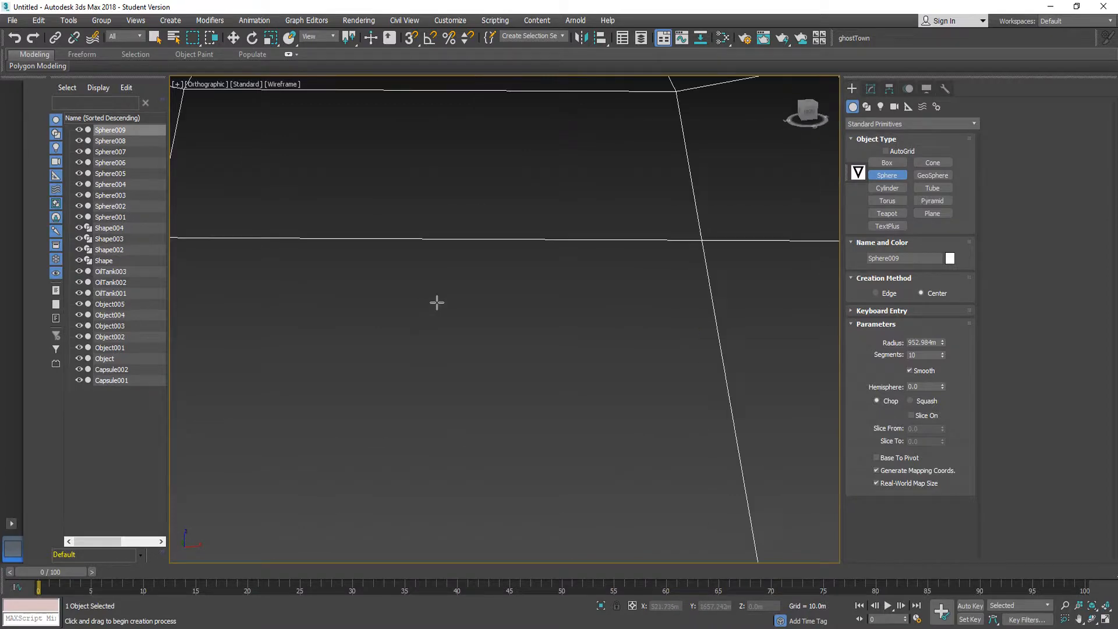
{"action": "left_click", "coordinate": [1093, 608]}
{"action": "middle_click_drag", "start_coordinate": [539, 344], "coordinate": [537, 334], "text": "alt"}
{"action": "scroll", "coordinate": [535, 331], "scroll_direction": "up", "scroll_amount": 4}
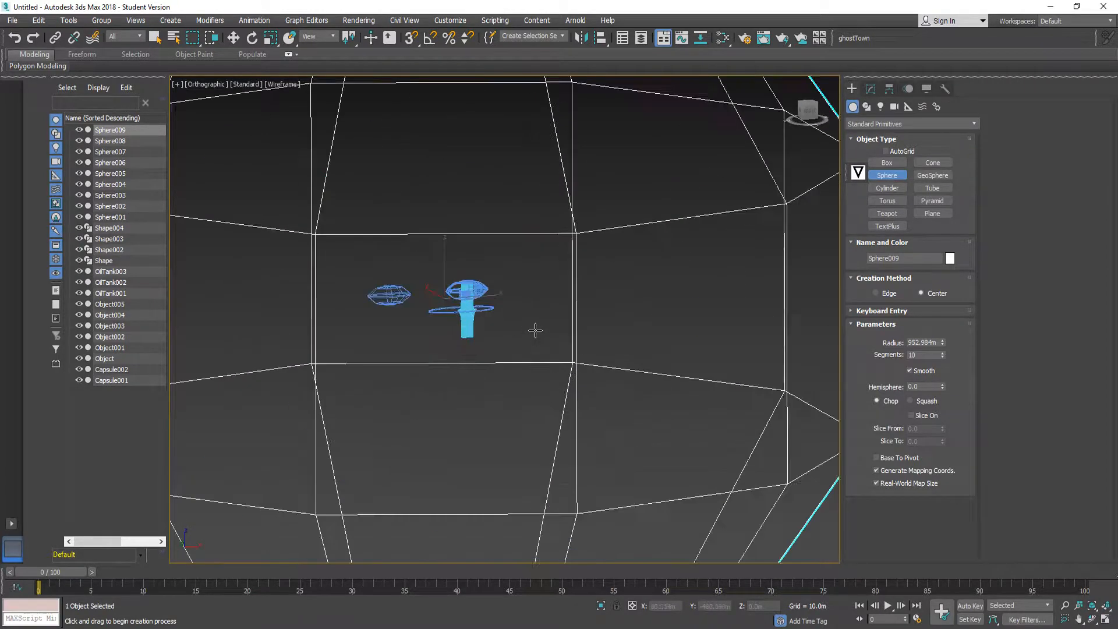
{"action": "key", "text": "Delete"}
- Draw a 10-segment sphere with a radius of about 10.2 m beside the platform disc
{"action": "scroll", "coordinate": [434, 309], "scroll_direction": "up", "scroll_amount": 8}
{"action": "scroll", "coordinate": [454, 306], "scroll_direction": "down", "scroll_amount": 5}
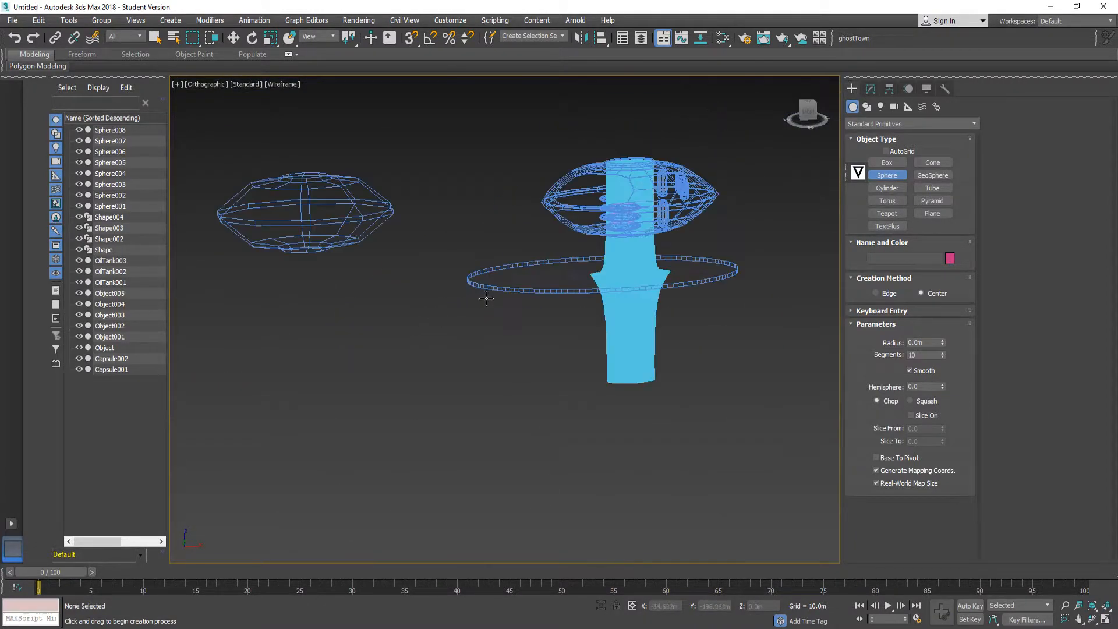
{"action": "scroll", "coordinate": [429, 295], "scroll_direction": "up", "scroll_amount": 3}
{"action": "scroll", "coordinate": [252, 289], "scroll_direction": "up", "scroll_amount": 3}
{"action": "left_click_drag", "start_coordinate": [255, 289], "coordinate": [313, 304]}
{"action": "scroll", "coordinate": [414, 309], "scroll_direction": "down", "scroll_amount": 4}
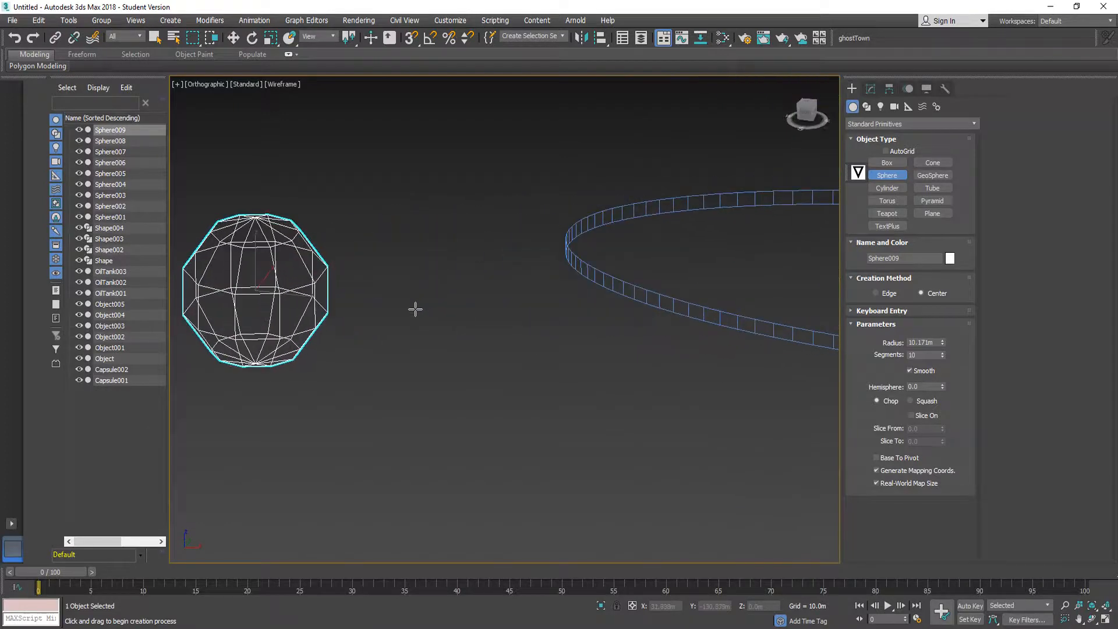
- Switch the viewport from wireframe back to shaded display with edged faces
{"action": "left_click", "coordinate": [599, 38]}
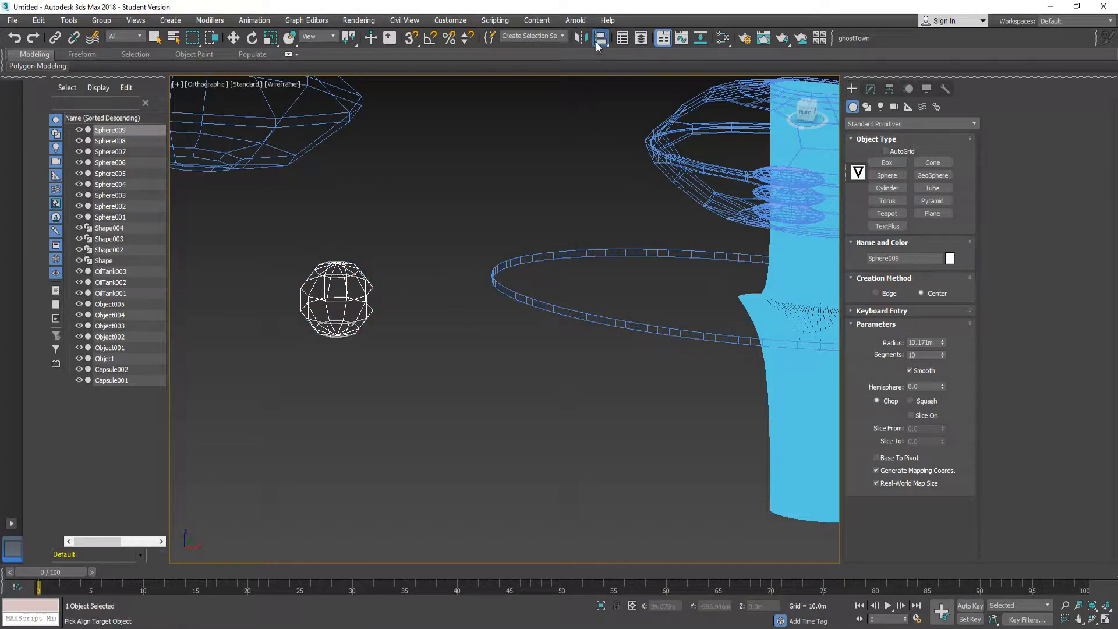
{"action": "left_click", "coordinate": [285, 84]}
{"action": "left_click", "coordinate": [327, 192]}
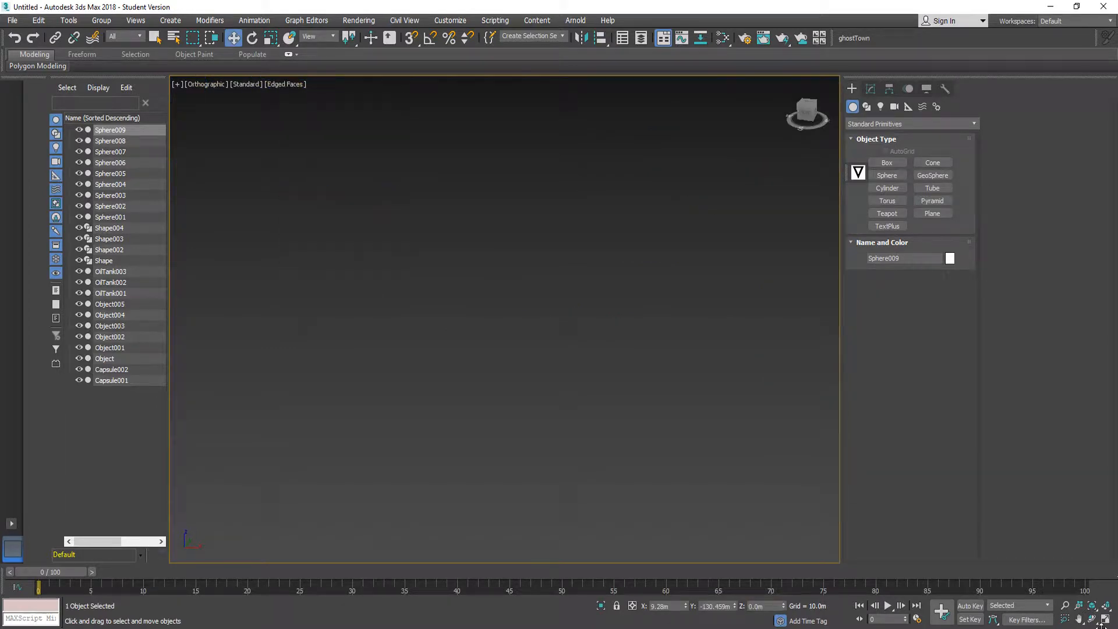
{"action": "left_click", "coordinate": [1092, 606]}
{"action": "scroll", "coordinate": [489, 297], "scroll_direction": "down", "scroll_amount": 4}
{"action": "scroll", "coordinate": [697, 286], "scroll_direction": "up", "scroll_amount": 3}
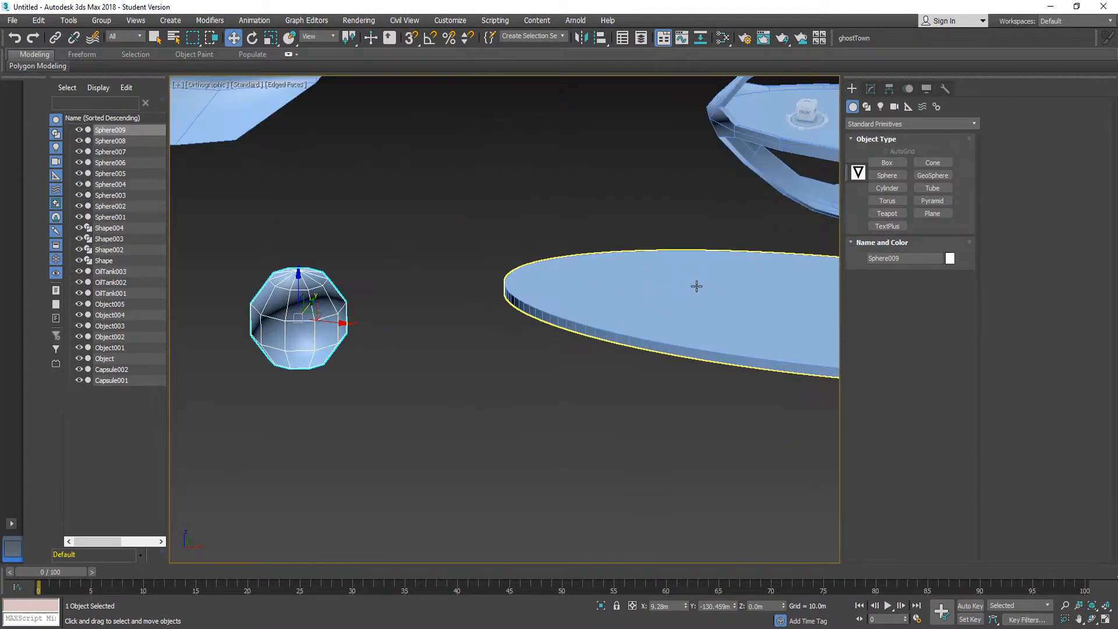
- Align the new sphere to the platform disc, center to center in X, Y and Z, matching X and Y axis orientation
{"action": "left_click", "coordinate": [600, 38]}
{"action": "left_click", "coordinate": [577, 273]}
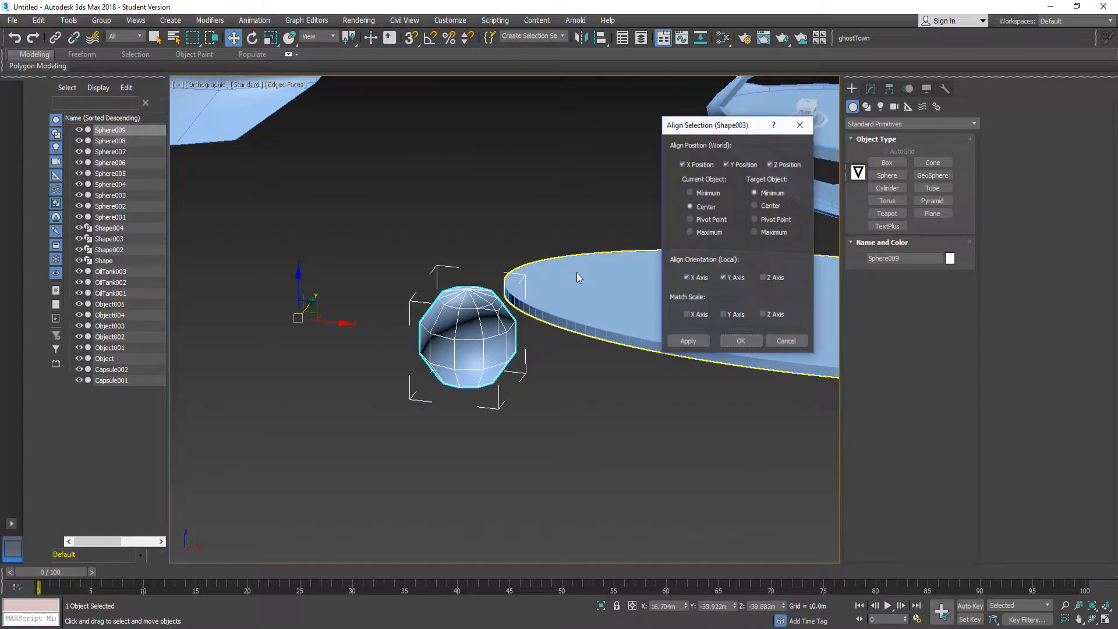
{"action": "left_click", "coordinate": [755, 205]}
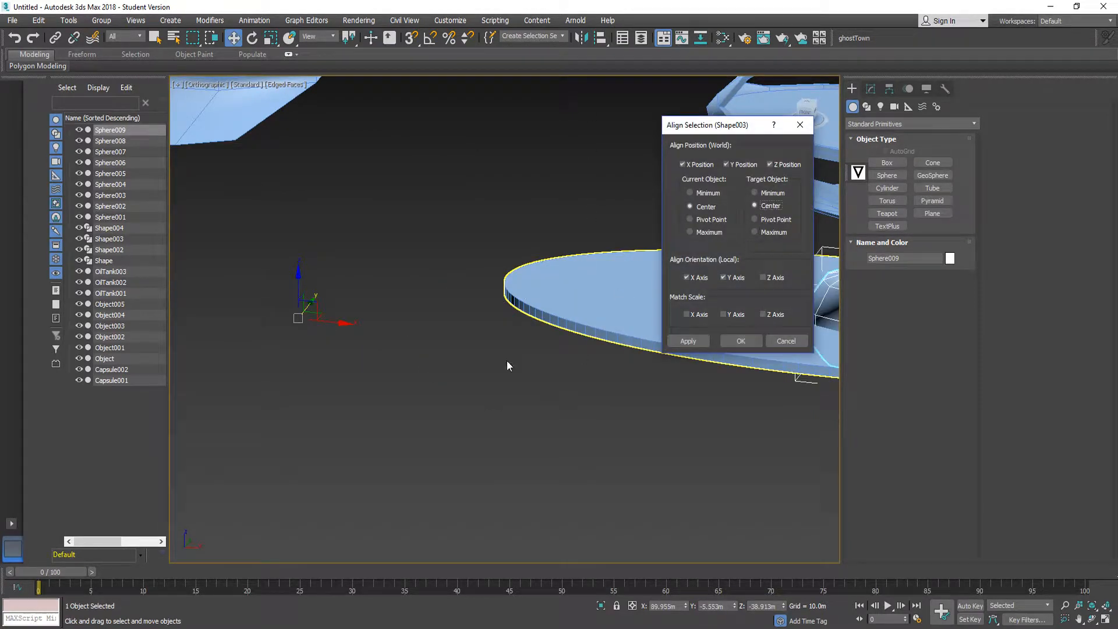
{"action": "left_click", "coordinate": [741, 339]}
{"action": "middle_click_drag", "start_coordinate": [524, 379], "coordinate": [692, 342], "text": "alt"}
{"action": "scroll", "coordinate": [691, 341], "scroll_direction": "down", "scroll_amount": 1}
{"action": "middle_click_drag", "start_coordinate": [830, 323], "coordinate": [574, 331]}
{"action": "scroll", "coordinate": [574, 331], "scroll_direction": "up", "scroll_amount": 3}
{"action": "scroll", "coordinate": [575, 332], "scroll_direction": "down", "scroll_amount": 3}
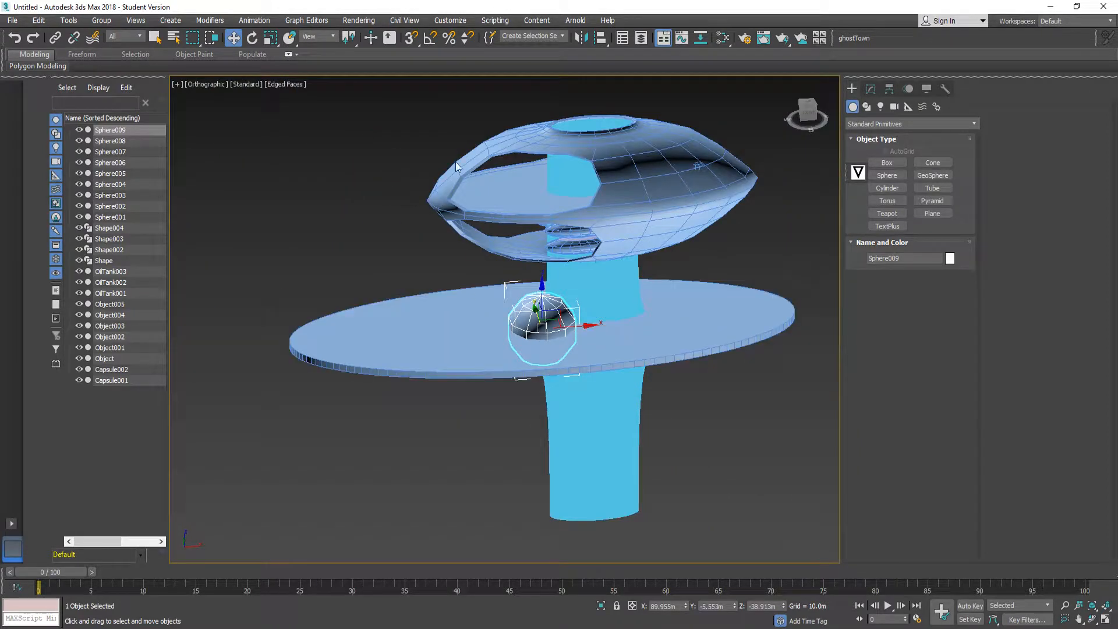
- Scale the sphere on the platform disc non-uniformly to about 505% in X, 284% in Y and 234% in Z
{"action": "scroll", "coordinate": [543, 324], "scroll_direction": "up", "scroll_amount": 3}
{"action": "middle_click_drag", "start_coordinate": [543, 324], "coordinate": [587, 335], "text": "alt"}
{"action": "scroll", "coordinate": [587, 335], "scroll_direction": "up", "scroll_amount": 3}
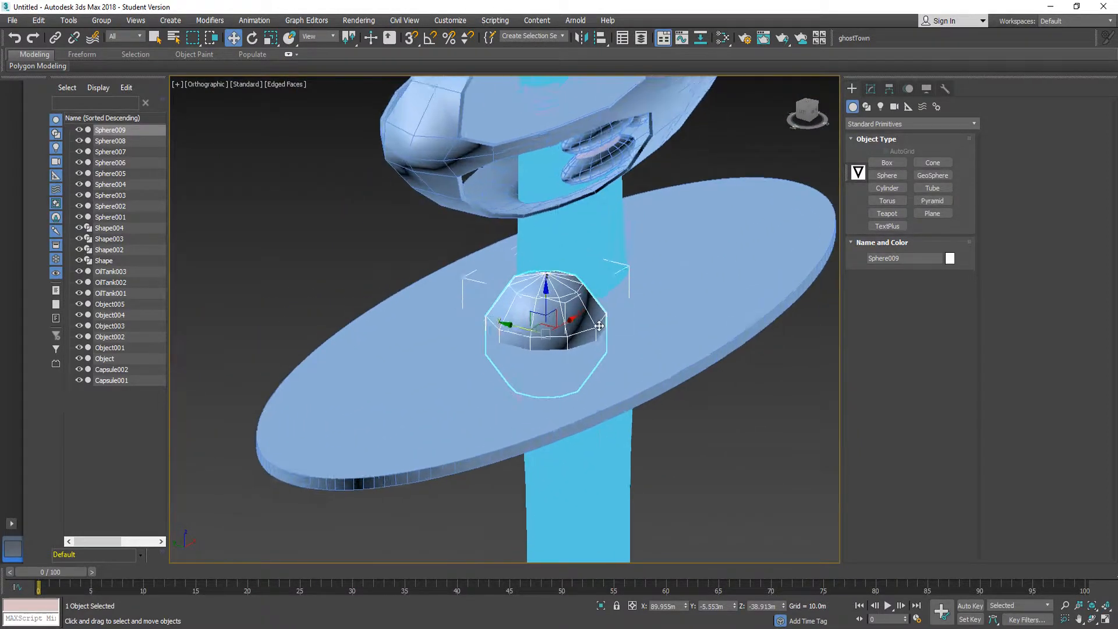
{"action": "left_click", "coordinate": [271, 38]}
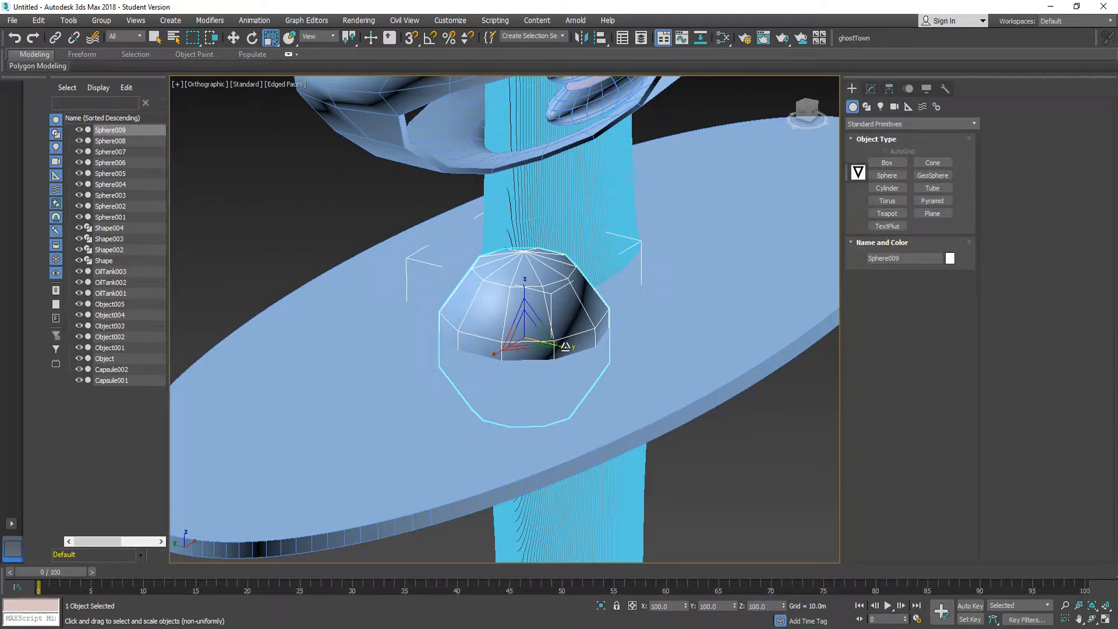
{"action": "left_click_drag", "start_coordinate": [562, 341], "coordinate": [631, 393]}
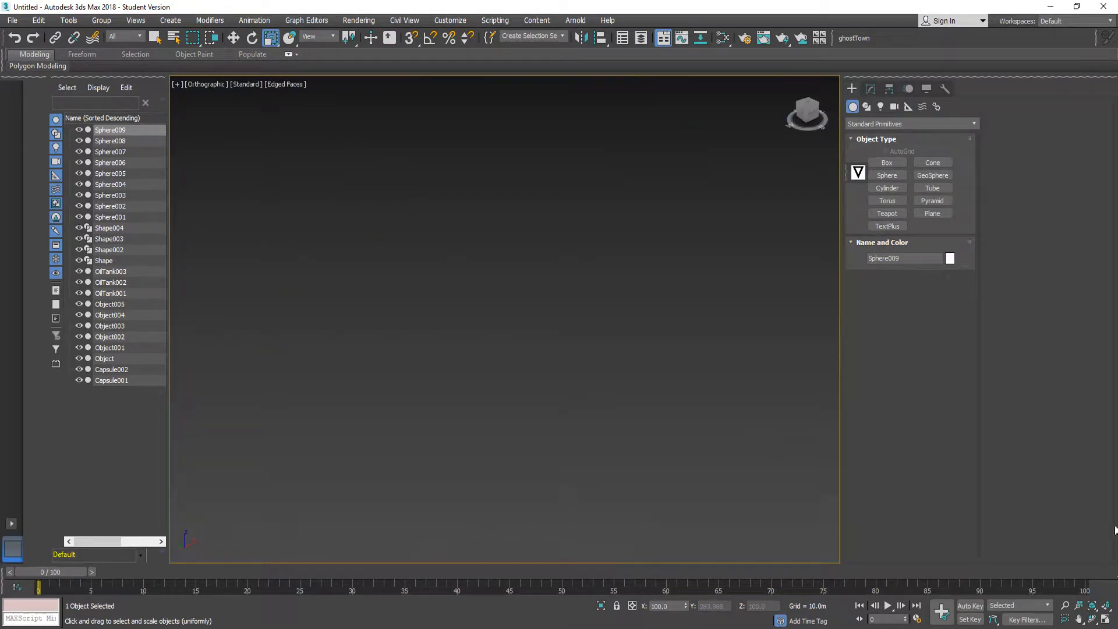
{"action": "left_click", "coordinate": [1084, 605]}
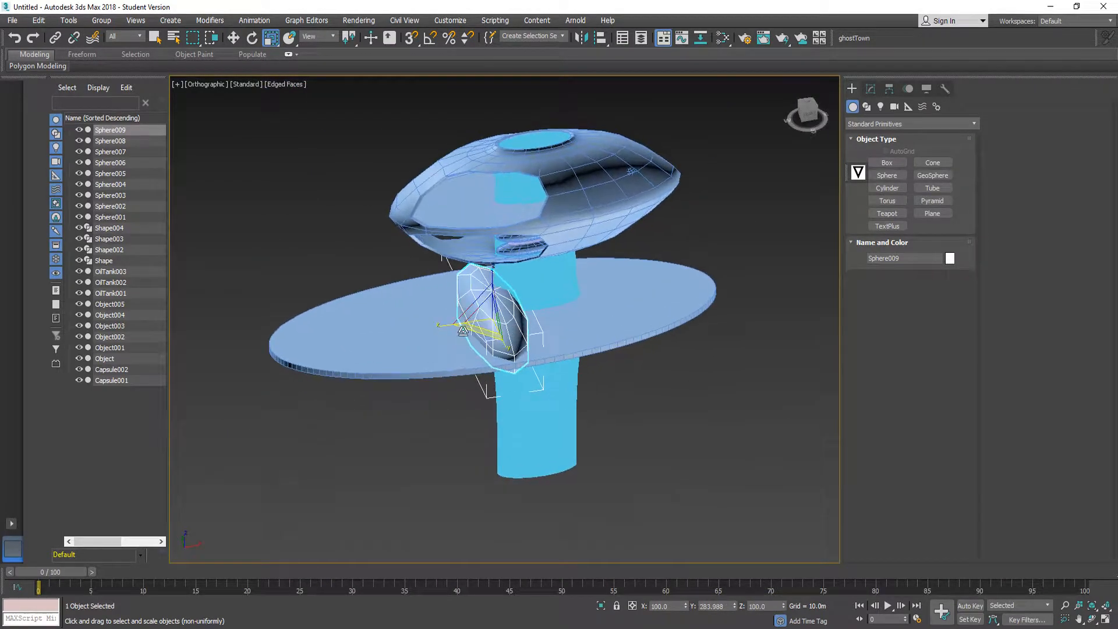
{"action": "left_click_drag", "start_coordinate": [449, 327], "coordinate": [506, 367]}
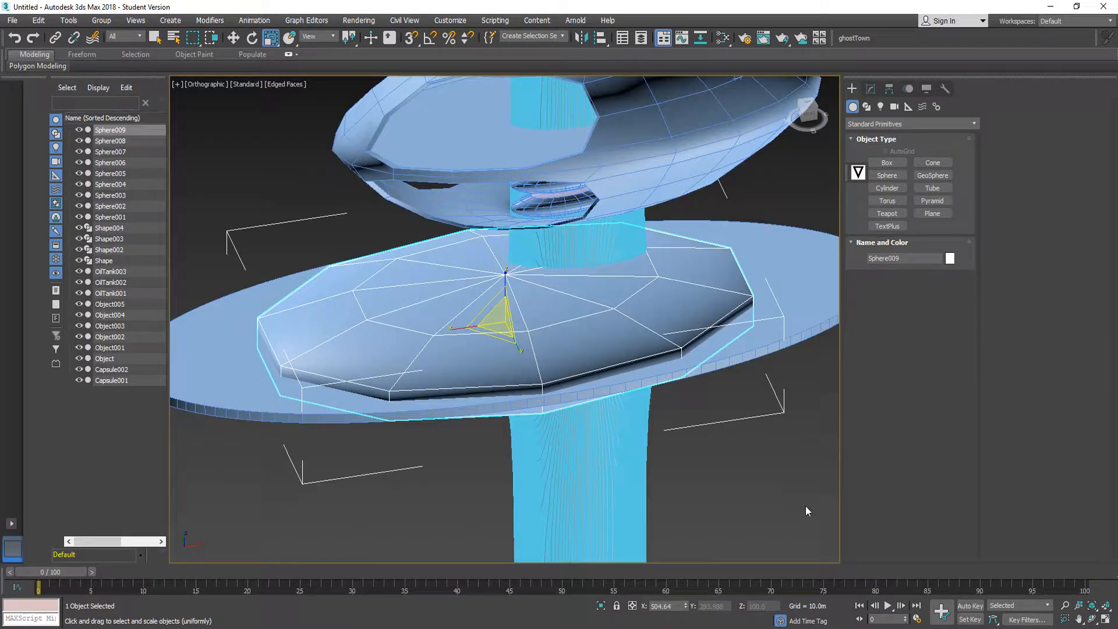
{"action": "left_click_drag", "start_coordinate": [503, 278], "coordinate": [518, 226]}
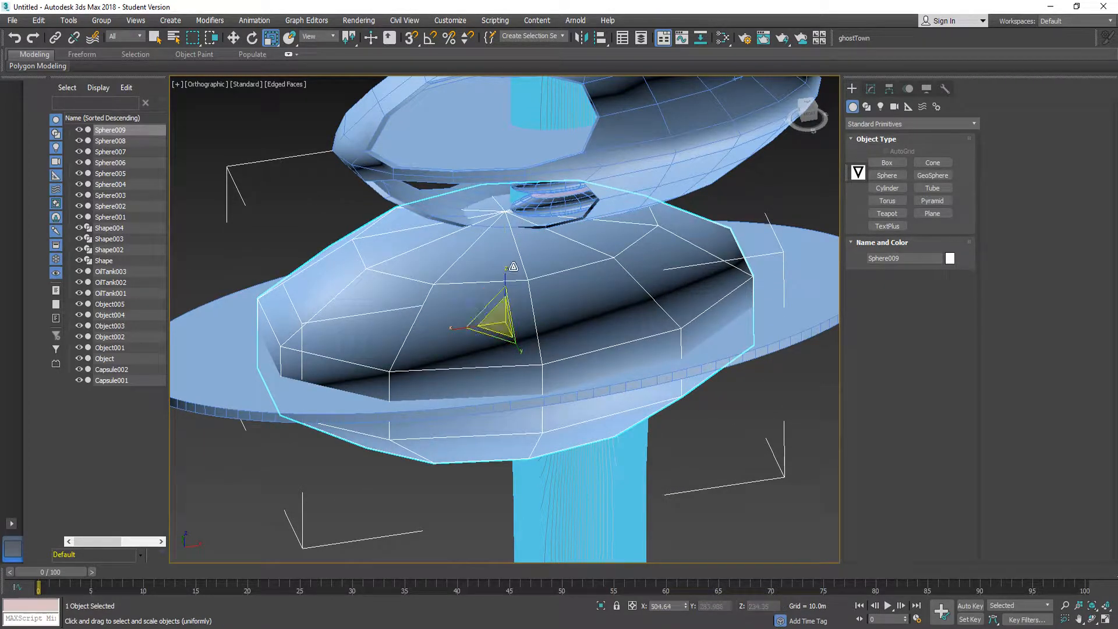
- Move the stretched sphere along X to about 64 m so it overhangs the platform disc's edge
{"action": "left_click", "coordinate": [235, 39]}
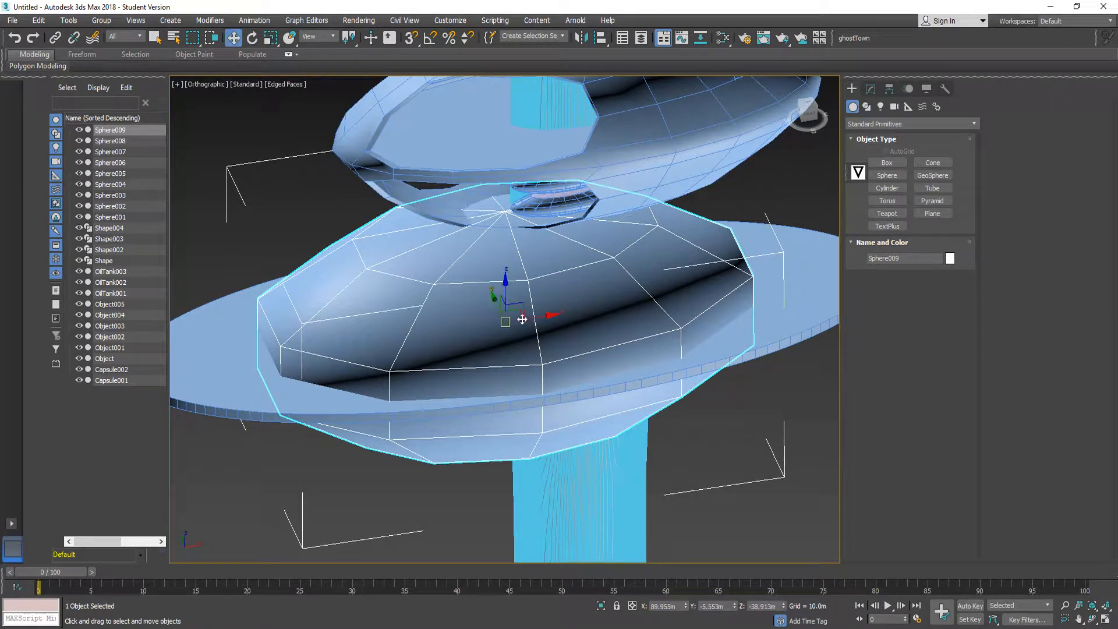
{"action": "left_click_drag", "start_coordinate": [539, 322], "coordinate": [414, 342]}
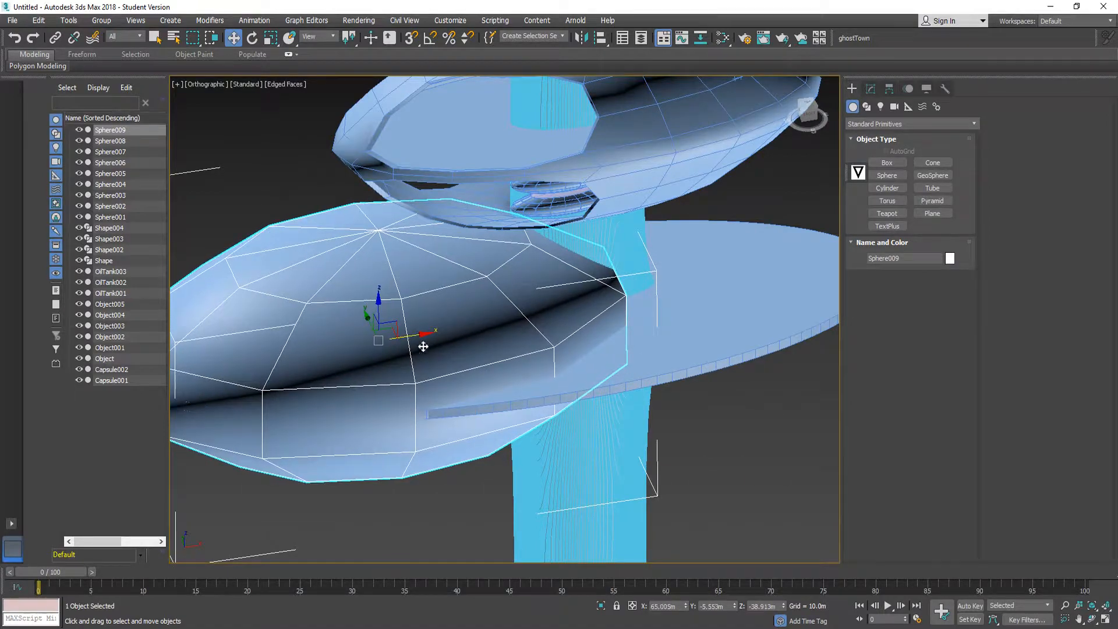
{"action": "middle_click_drag", "start_coordinate": [422, 344], "coordinate": [527, 362], "text": "alt"}
{"action": "scroll", "coordinate": [530, 355], "scroll_direction": "down", "scroll_amount": 2}
{"action": "scroll", "coordinate": [255, 309], "scroll_direction": "up", "scroll_amount": 2}
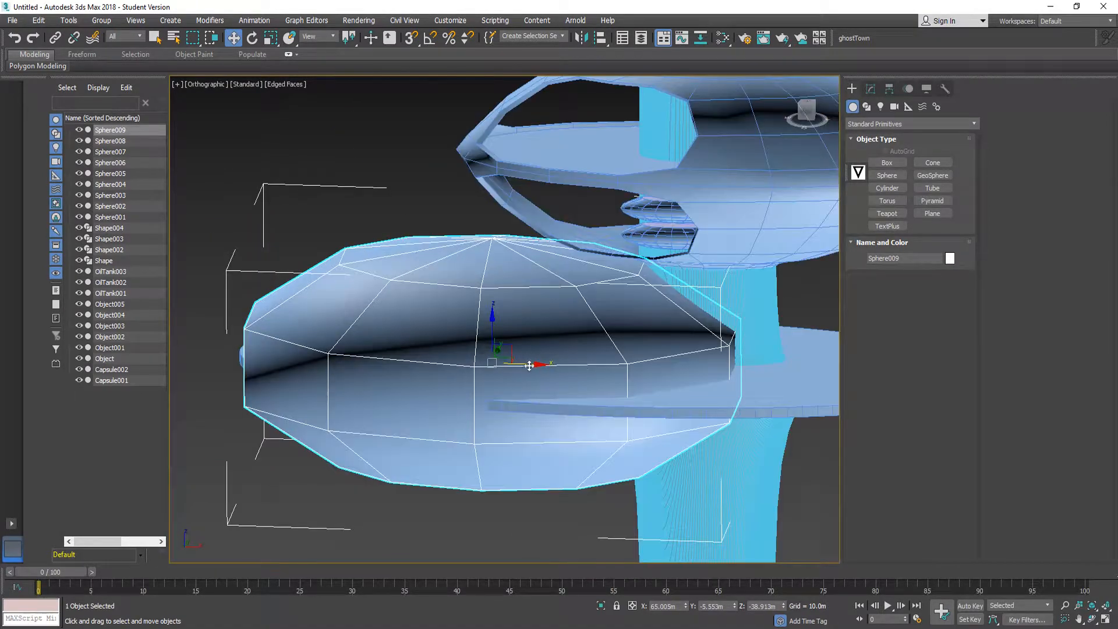
{"action": "left_click_drag", "start_coordinate": [533, 366], "coordinate": [527, 367]}
{"action": "middle_click_drag", "start_coordinate": [439, 362], "coordinate": [552, 396], "text": "alt"}
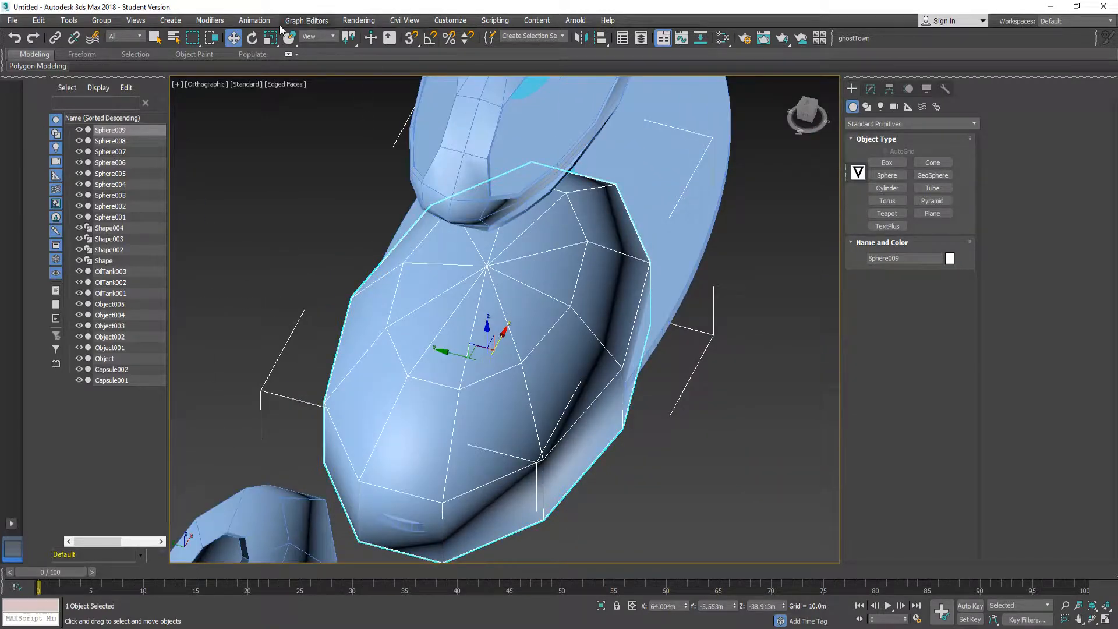
- Flatten the stretched sphere along Z to 65% of its height
{"action": "key", "text": "r"}
{"action": "left_click_drag", "start_coordinate": [532, 376], "coordinate": [531, 375]}
{"action": "middle_click_drag", "start_coordinate": [586, 432], "coordinate": [496, 386], "text": "alt"}
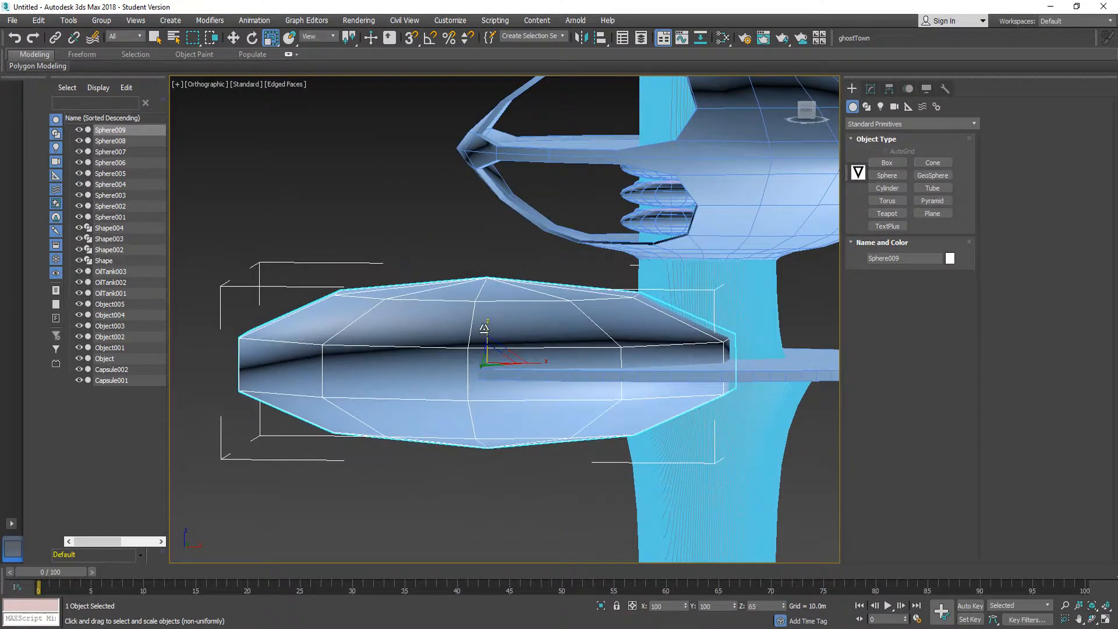
- Switch to the retrofuturism journal layout in InDesign to check the reference image, and return to 3ds Max
{"action": "key", "text": "alt+Tab"}
{"action": "key", "text": "alt+Tab"}
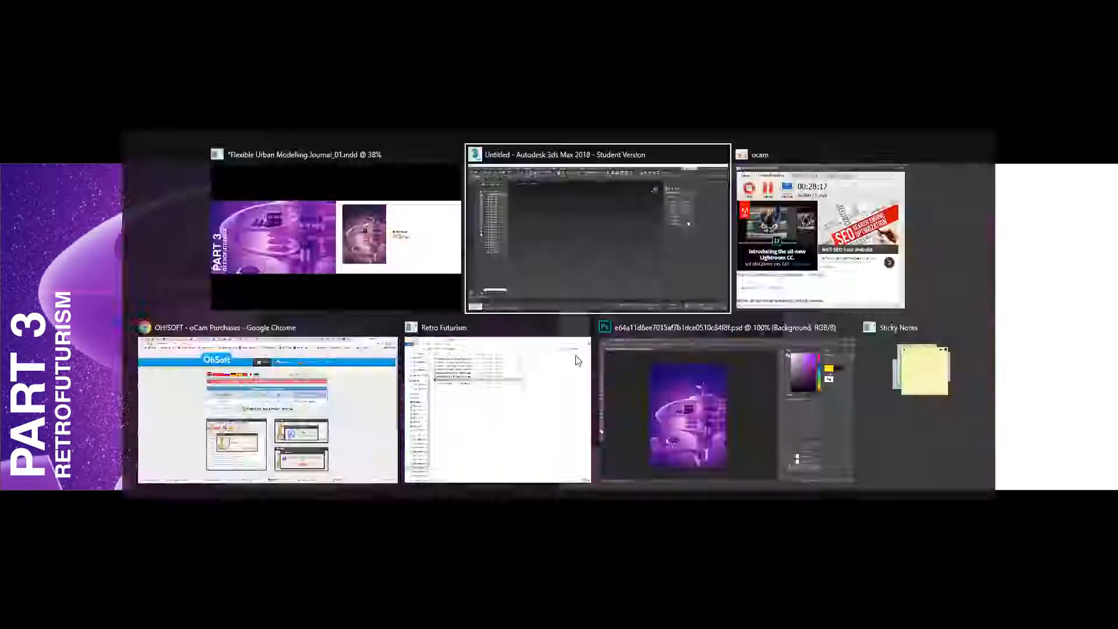
{"action": "key", "text": "alt+Tab"}
{"action": "key", "text": "alt+Tab"}
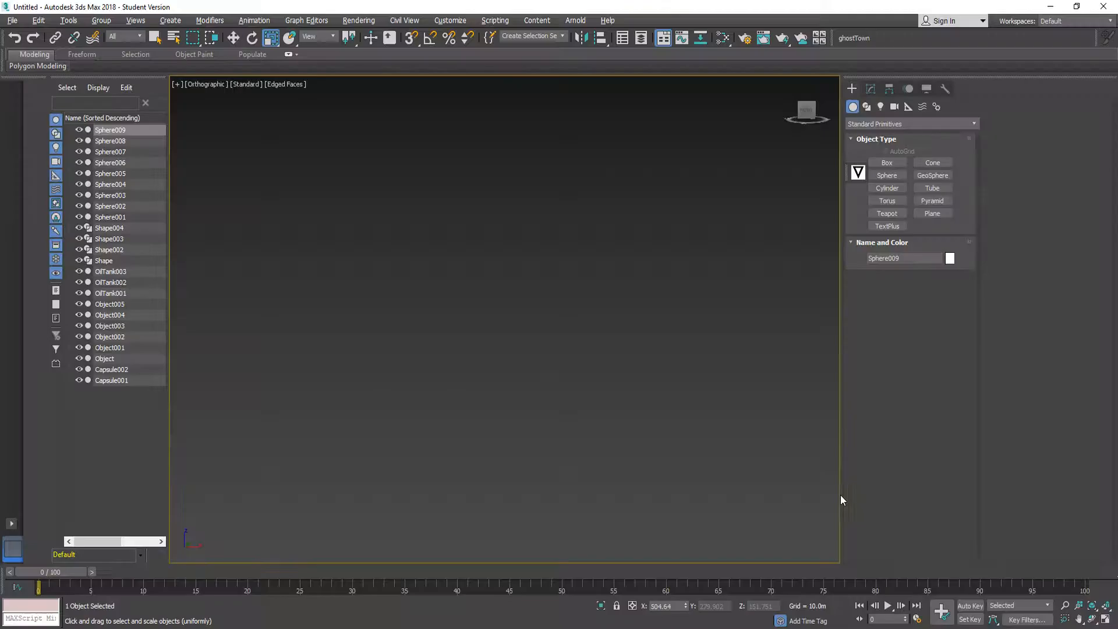
- Activate the Box primitive tool with the area around the platform disc in view
{"action": "left_click", "coordinate": [1089, 606]}
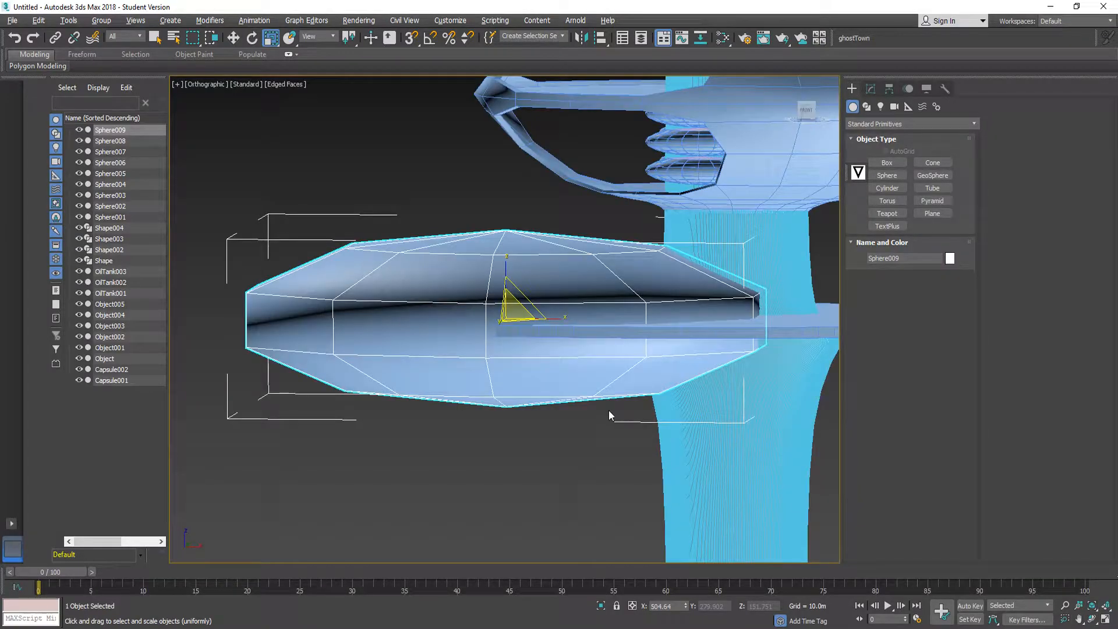
{"action": "middle_click_drag", "start_coordinate": [569, 330], "coordinate": [351, 301], "text": "alt"}
{"action": "left_click", "coordinate": [887, 163]}
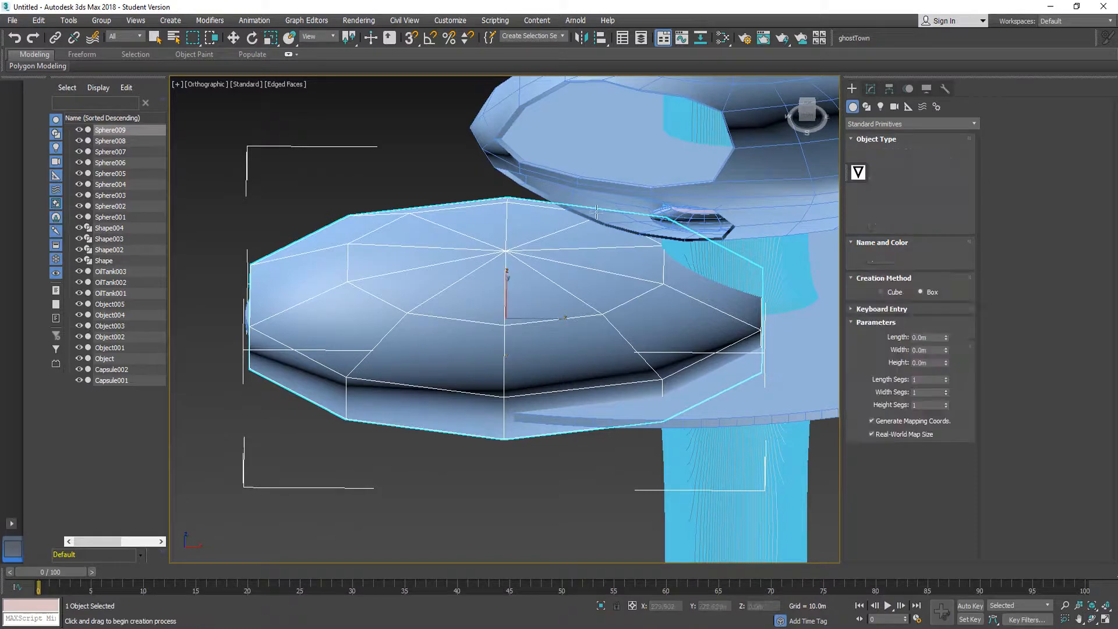
{"action": "scroll", "coordinate": [572, 237], "scroll_direction": "down", "scroll_amount": 3}
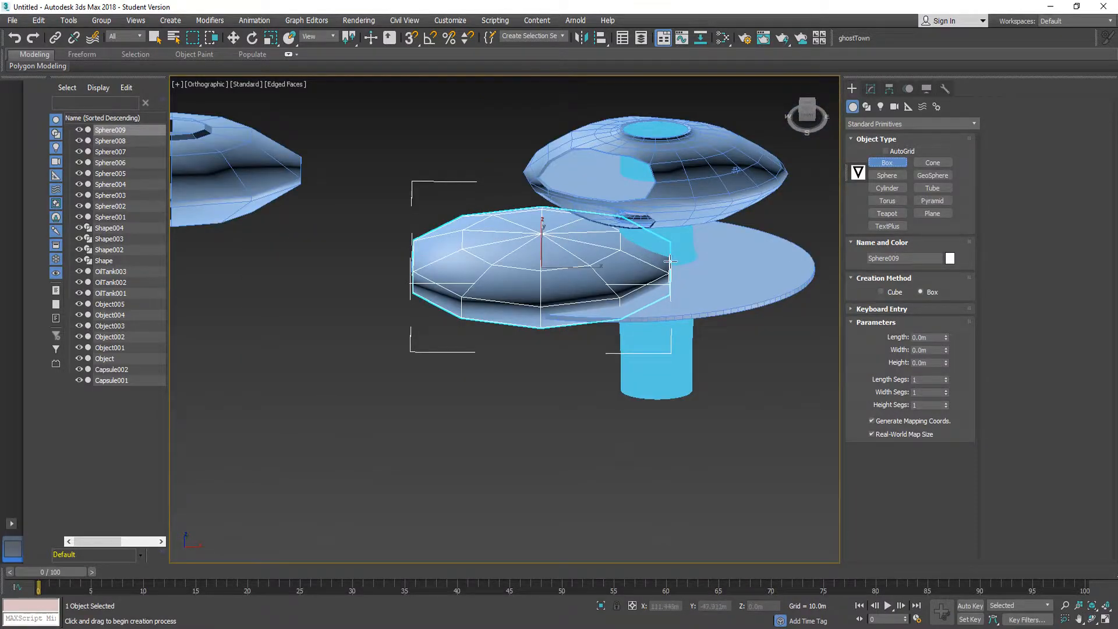
{"action": "scroll", "coordinate": [669, 260], "scroll_direction": "up", "scroll_amount": 3}
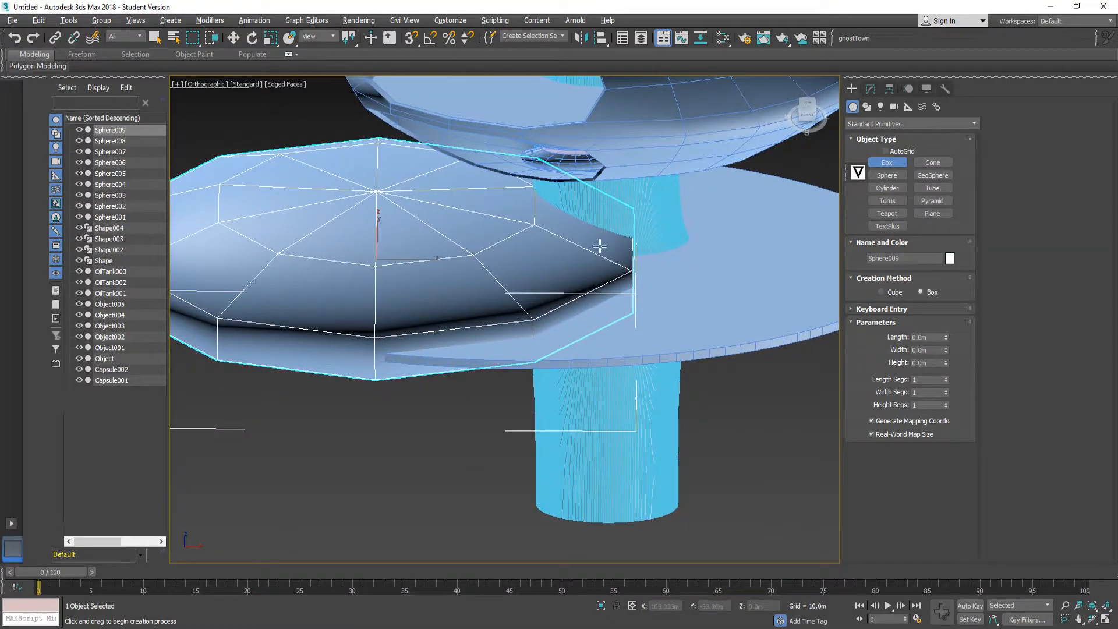
{"action": "left_click_drag", "start_coordinate": [598, 243], "coordinate": [730, 332]}
{"action": "middle_click_drag", "start_coordinate": [730, 332], "coordinate": [652, 322], "text": "alt"}
{"action": "scroll", "coordinate": [652, 324], "scroll_direction": "down", "scroll_amount": 5}
{"action": "scroll", "coordinate": [606, 437], "scroll_direction": "up", "scroll_amount": 5}
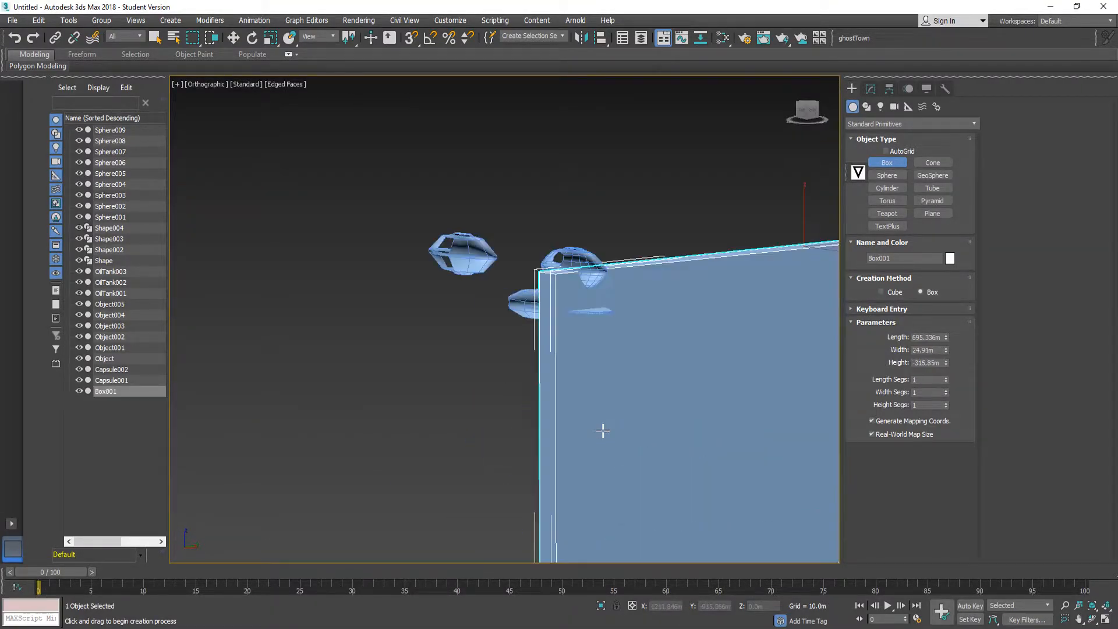
{"action": "right_click", "coordinate": [597, 326]}
- Draw a box near the platform disc, about 35 m wide and 18 m high, and set its length to 40 m
{"action": "scroll", "coordinate": [594, 308], "scroll_direction": "up", "scroll_amount": 6}
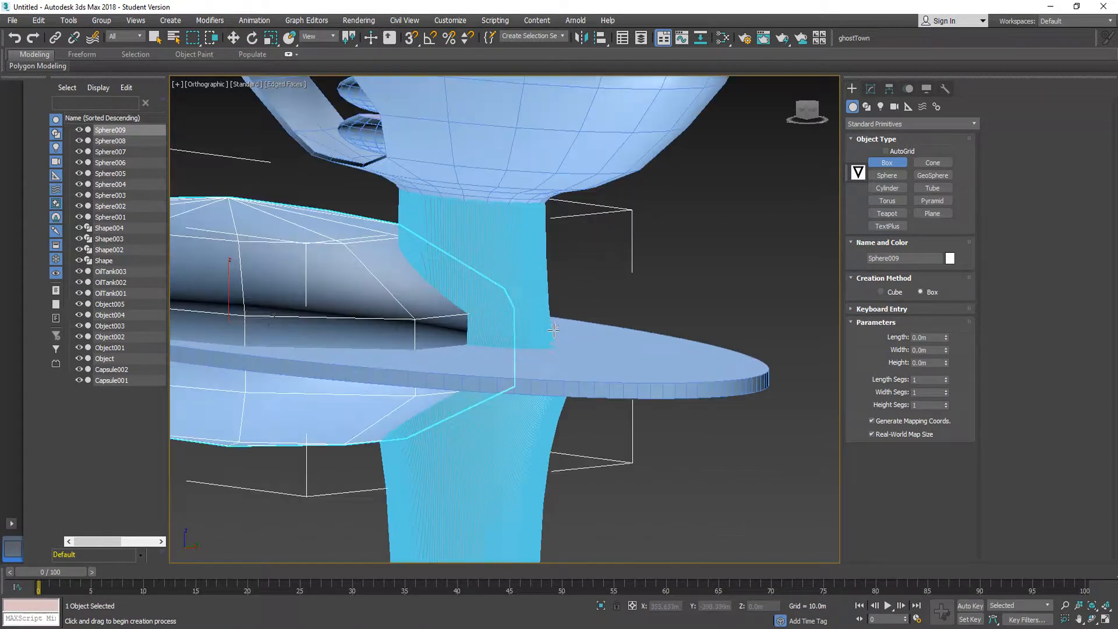
{"action": "left_click_drag", "start_coordinate": [644, 374], "coordinate": [653, 303]}
{"action": "key", "text": "i"}
{"action": "scroll", "coordinate": [653, 272], "scroll_direction": "down", "scroll_amount": 4}
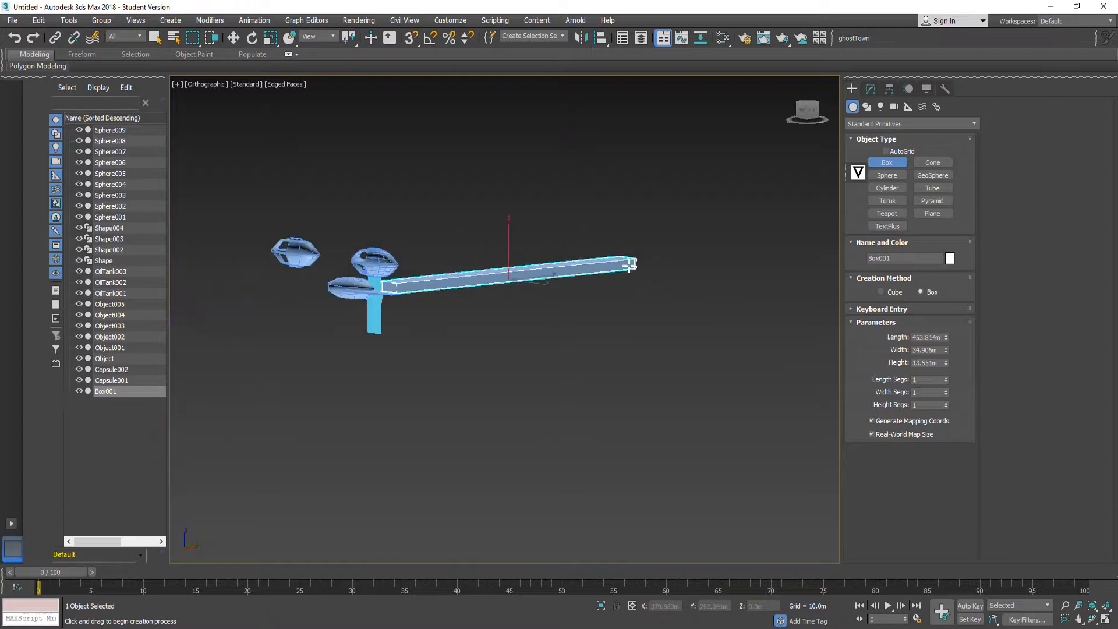
{"action": "scroll", "coordinate": [462, 235], "scroll_direction": "up", "scroll_amount": 8}
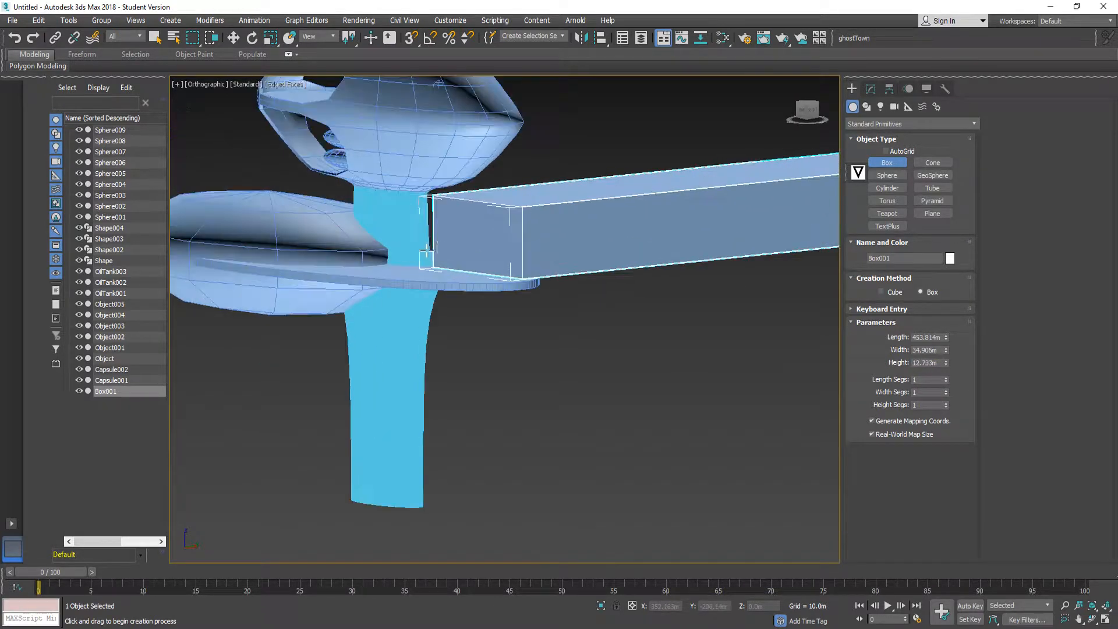
{"action": "scroll", "coordinate": [462, 236], "scroll_direction": "down", "scroll_amount": 4}
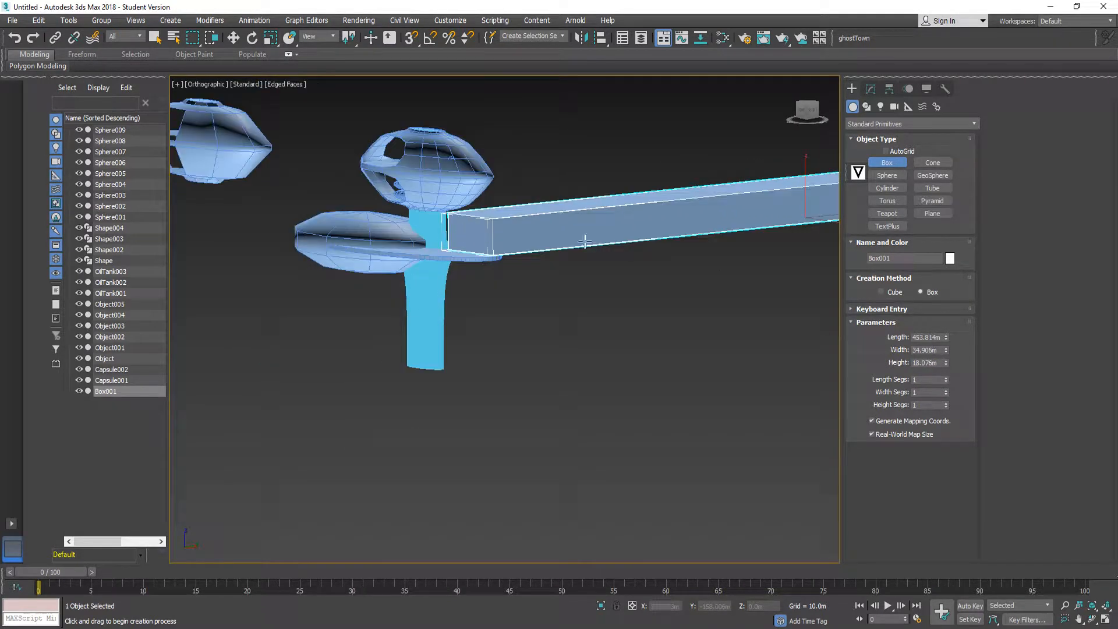
{"action": "type", "text": "40"}
{"action": "key", "text": "Return"}
- Move the box over to the tower and align it to the platform disc, center to center
{"action": "left_click", "coordinate": [233, 38]}
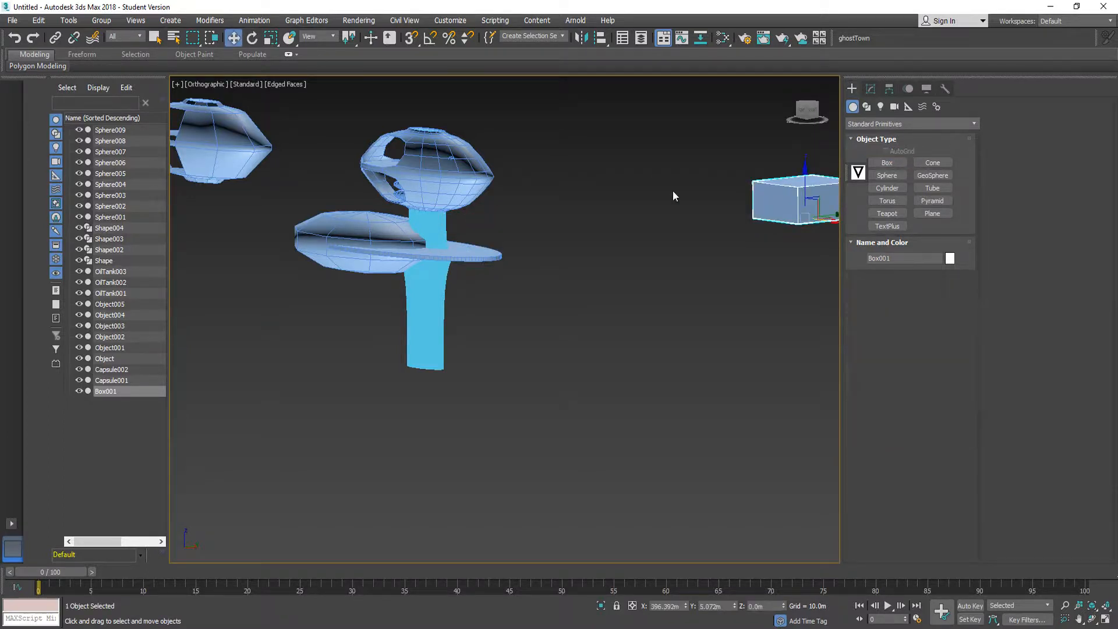
{"action": "left_click_drag", "start_coordinate": [836, 212], "coordinate": [382, 241]}
{"action": "scroll", "coordinate": [341, 216], "scroll_direction": "up", "scroll_amount": 5}
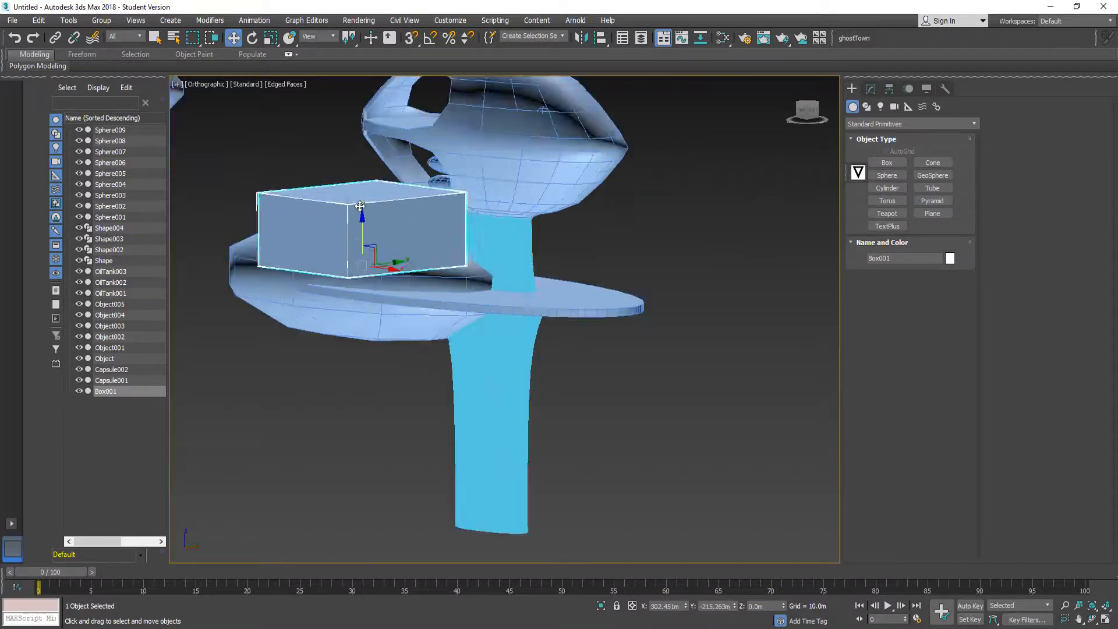
{"action": "left_click", "coordinate": [600, 37]}
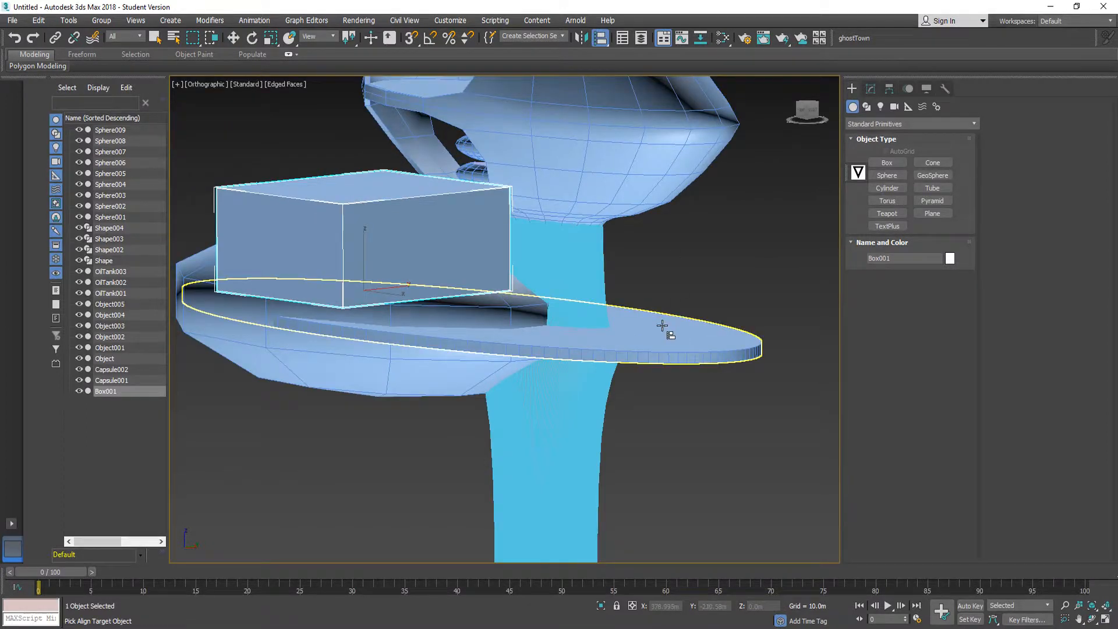
{"action": "left_click", "coordinate": [662, 325]}
{"action": "left_click", "coordinate": [740, 341]}
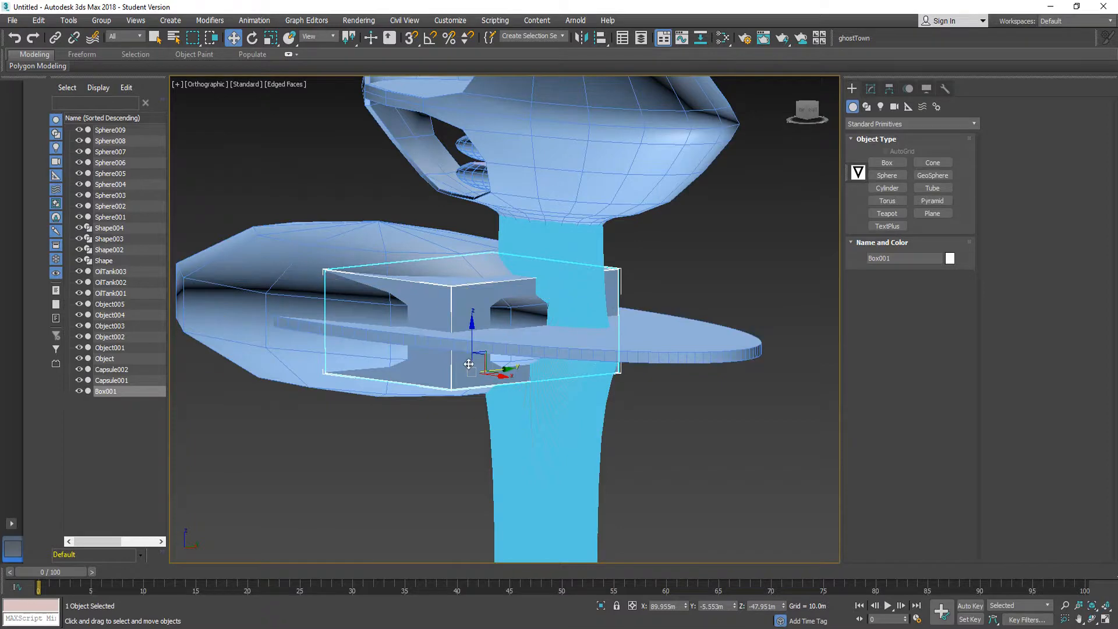
- Stretch the box along Z to about 176%, redoing the first scaling attempt
{"action": "middle_click_drag", "start_coordinate": [475, 318], "coordinate": [508, 332], "text": "alt"}
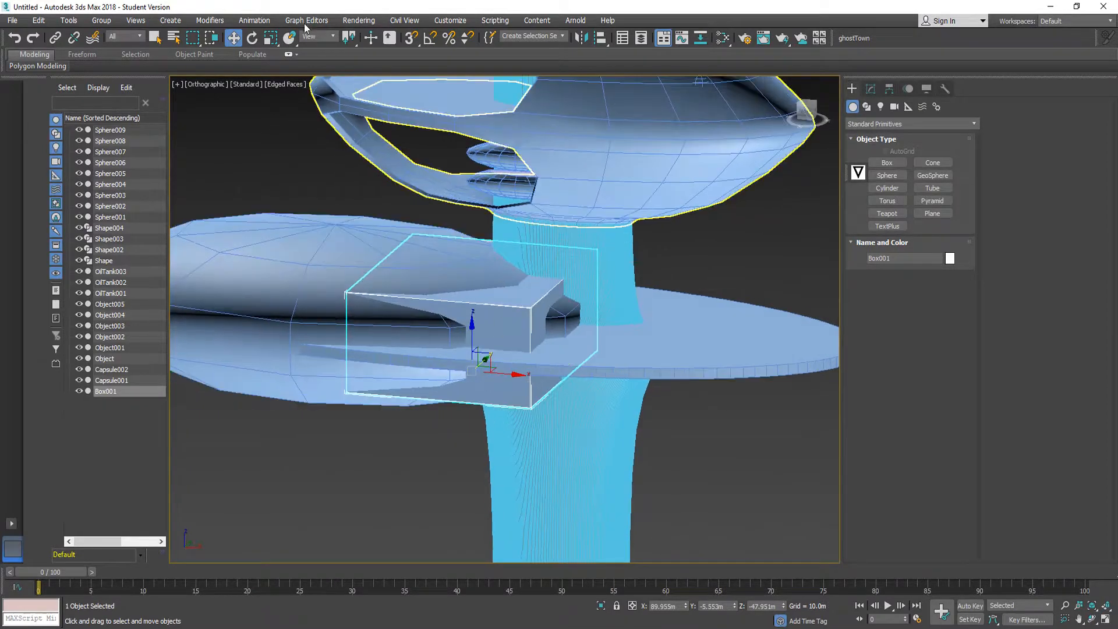
{"action": "left_click", "coordinate": [269, 39]}
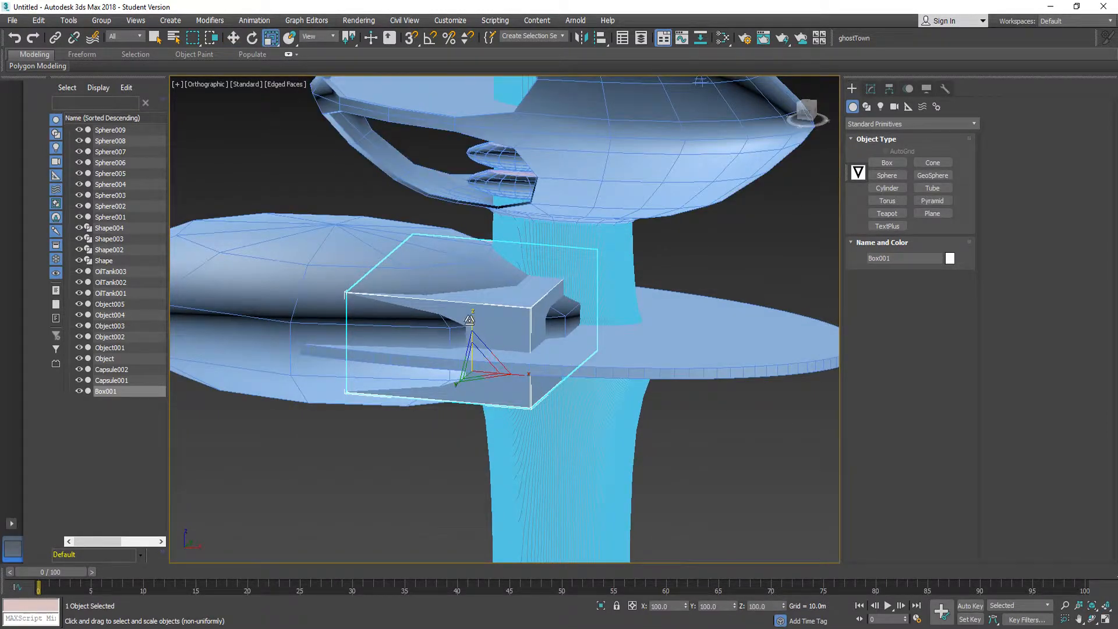
{"action": "left_click_drag", "start_coordinate": [472, 329], "coordinate": [474, 272]}
{"action": "key", "text": "ctrl+z"}
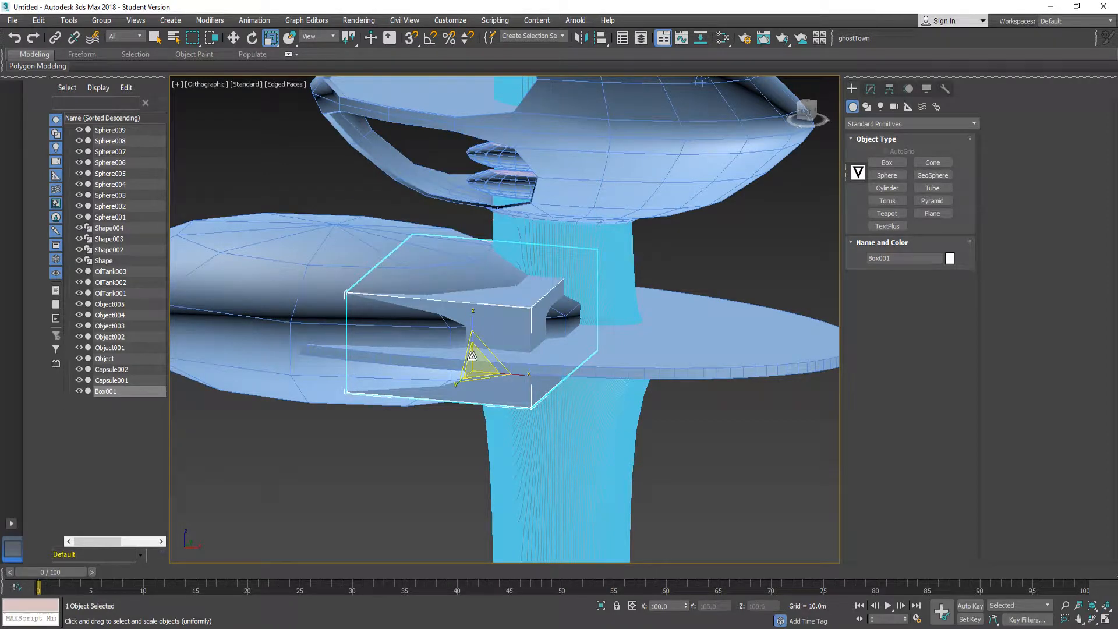
{"action": "left_click_drag", "start_coordinate": [471, 330], "coordinate": [473, 287]}
{"action": "middle_click_drag", "start_coordinate": [485, 356], "coordinate": [492, 311], "text": "alt"}
- Realign the taller box to the platform disc, center to center in X, Y and Z, matching X and Y axis orientation
{"action": "left_click", "coordinate": [233, 39]}
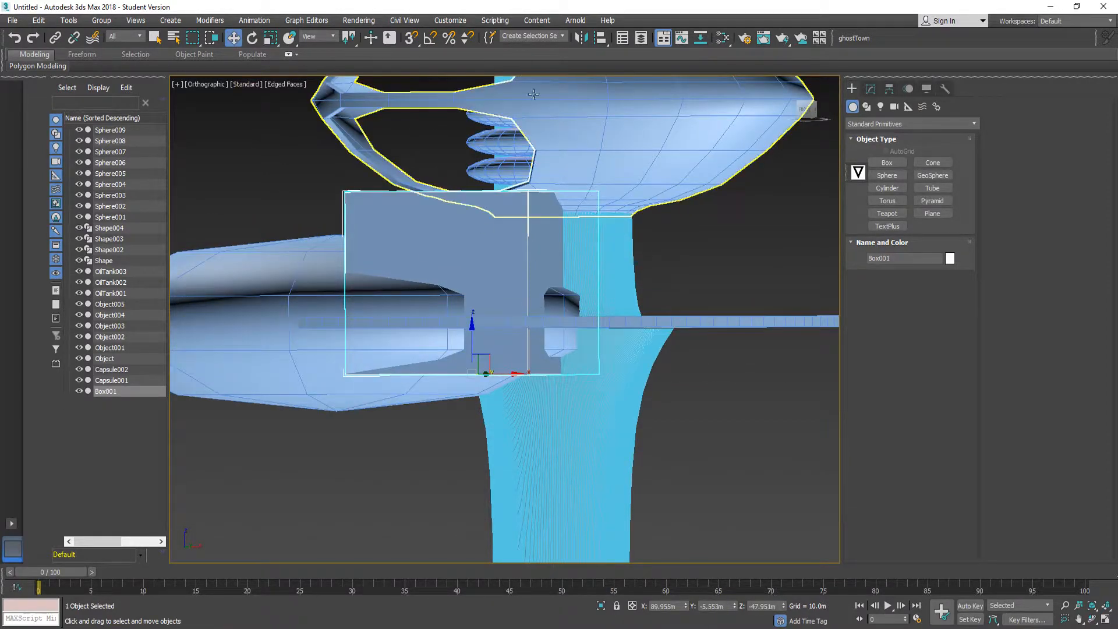
{"action": "left_click", "coordinate": [597, 41]}
{"action": "left_click", "coordinate": [721, 324]}
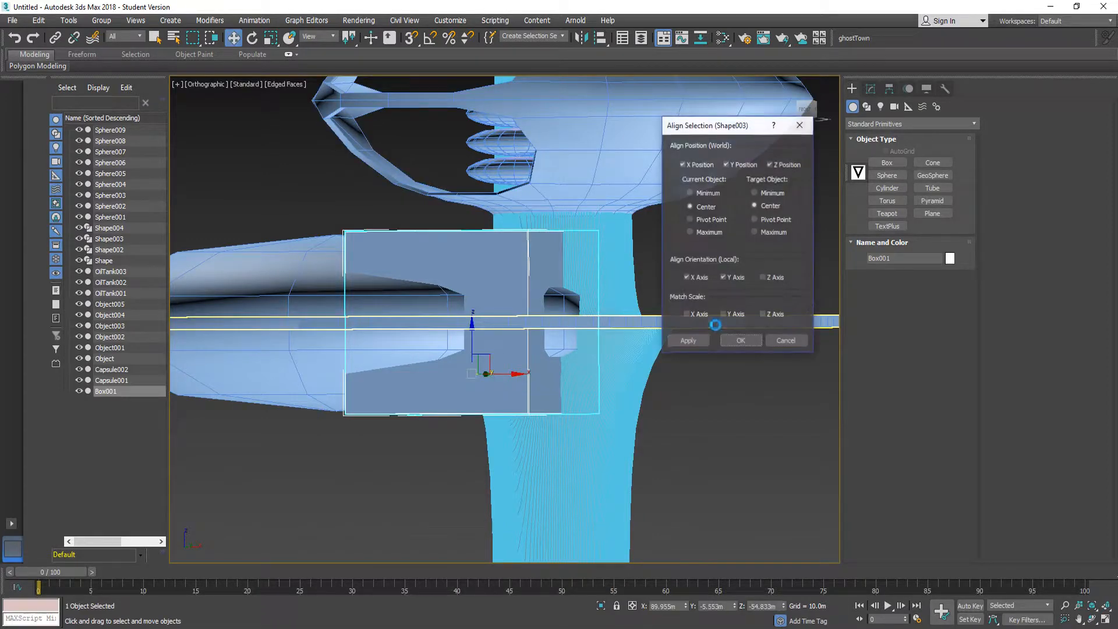
{"action": "left_click", "coordinate": [731, 339]}
- Stretch the box along X to about 238% and switch the viewport to the front view
{"action": "middle_click_drag", "start_coordinate": [477, 349], "coordinate": [462, 372], "text": "alt"}
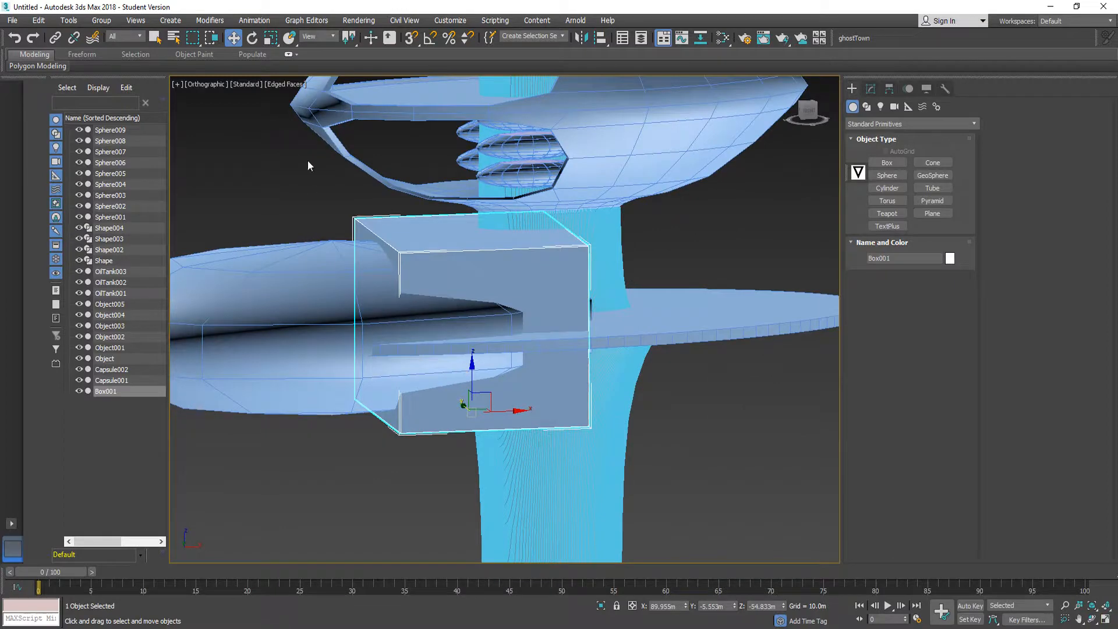
{"action": "left_click", "coordinate": [270, 38]}
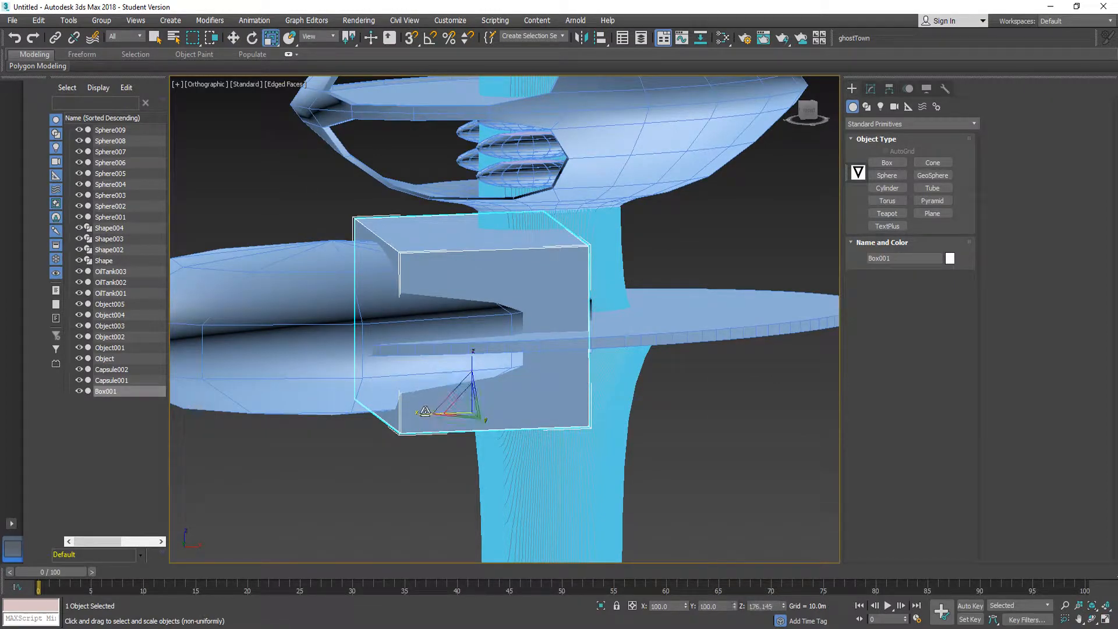
{"action": "left_click_drag", "start_coordinate": [431, 410], "coordinate": [335, 421]}
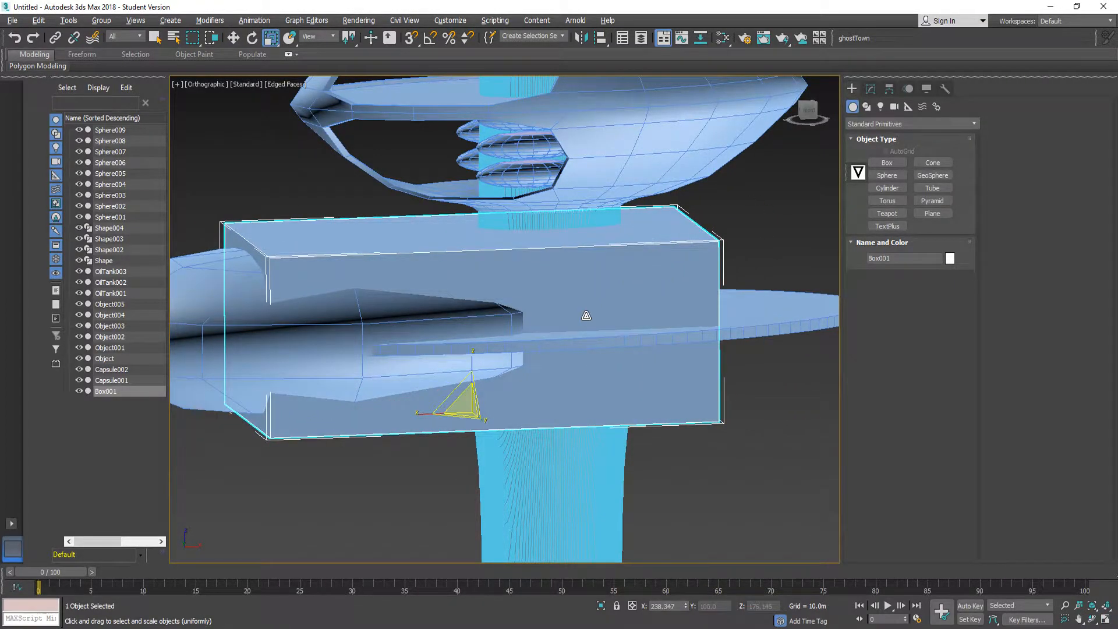
{"action": "middle_click_drag", "start_coordinate": [587, 317], "coordinate": [553, 317], "text": "alt"}
{"action": "left_click", "coordinate": [810, 112]}
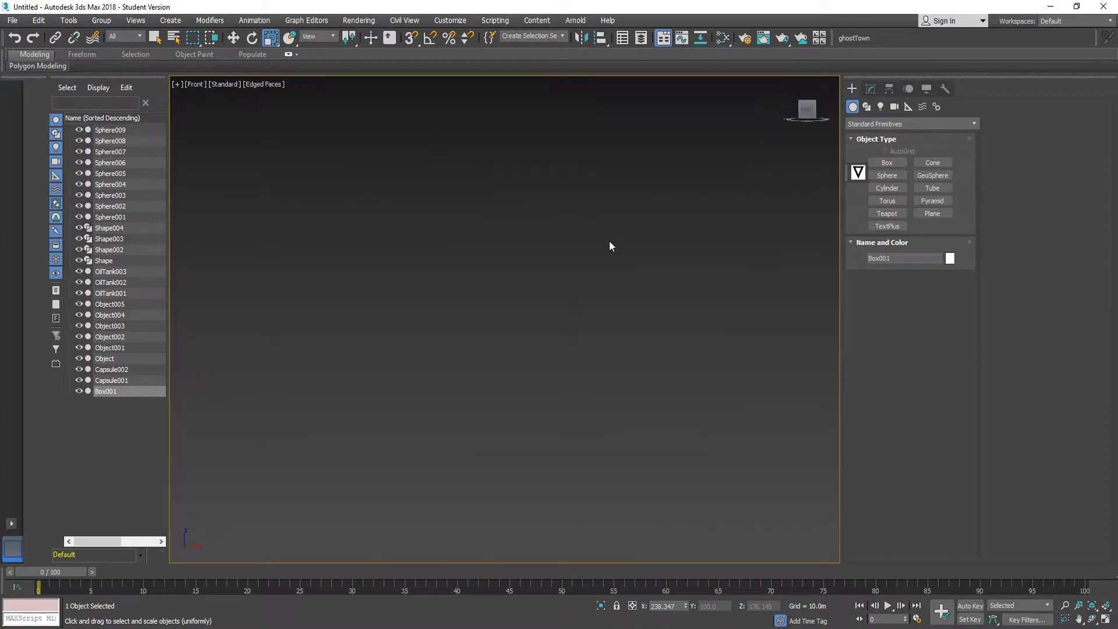
- Stretch the box along Z to about 213% and along Y to about 153%
{"action": "left_click", "coordinate": [1092, 608]}
{"action": "scroll", "coordinate": [536, 327], "scroll_direction": "down", "scroll_amount": 3}
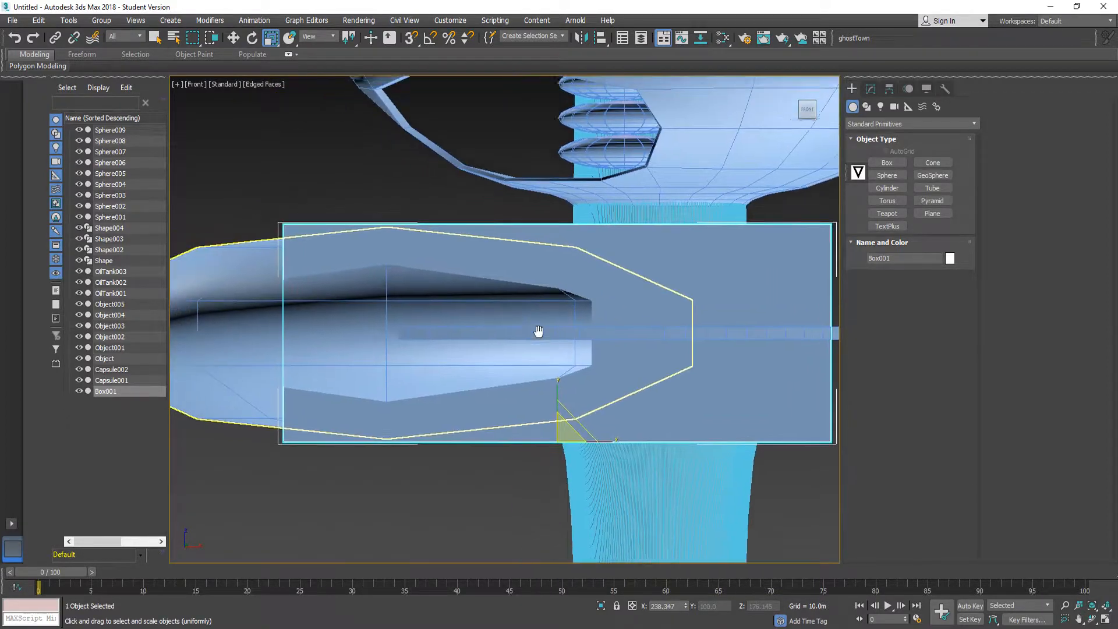
{"action": "left_click_drag", "start_coordinate": [603, 392], "coordinate": [603, 364]}
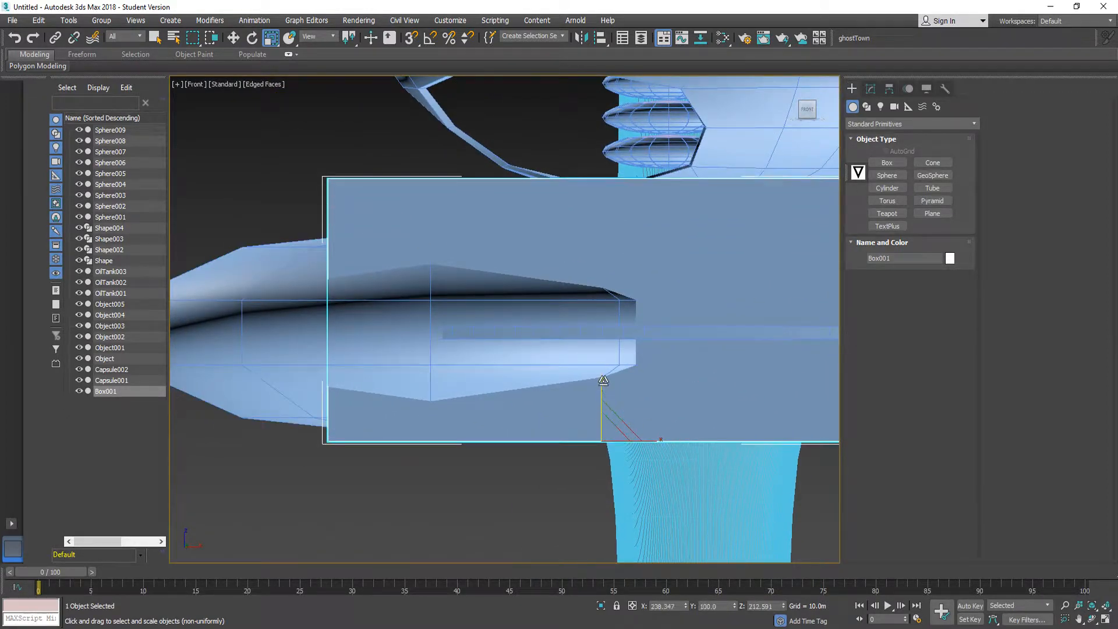
{"action": "middle_click_drag", "start_coordinate": [390, 327], "coordinate": [509, 341], "text": "alt"}
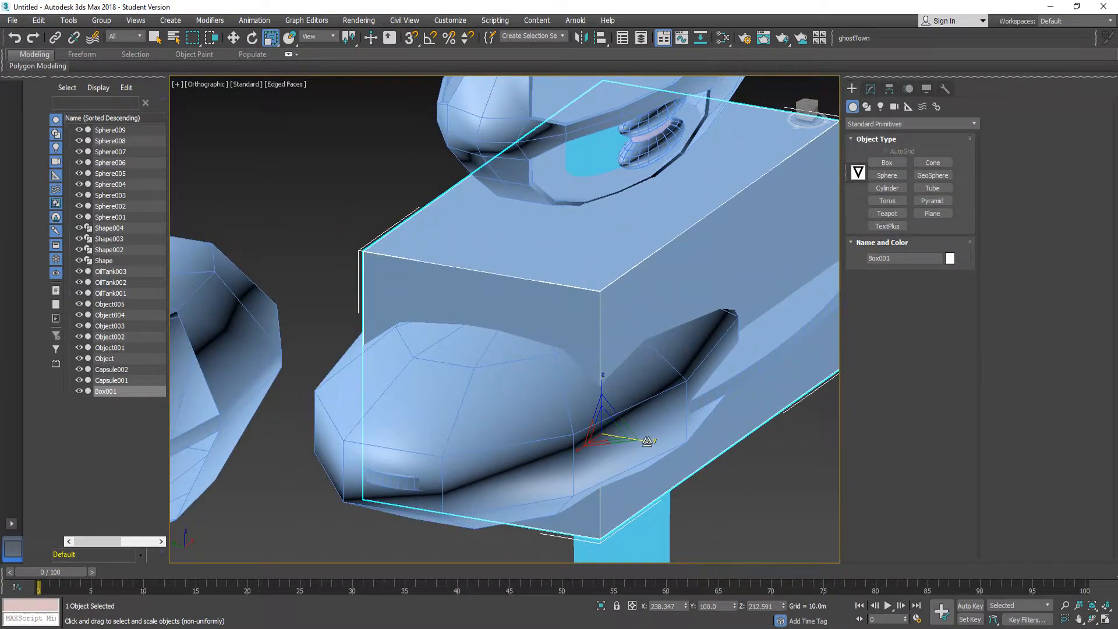
{"action": "left_click_drag", "start_coordinate": [647, 441], "coordinate": [676, 455]}
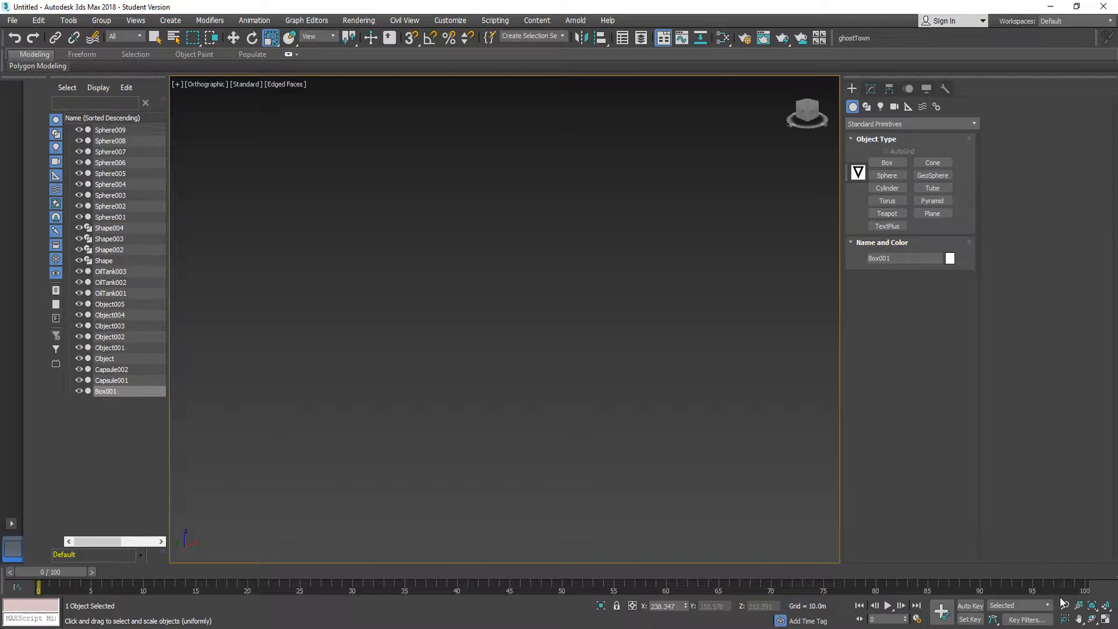
{"action": "left_click", "coordinate": [1091, 605]}
{"action": "middle_click_drag", "start_coordinate": [681, 404], "coordinate": [625, 388], "text": "alt"}
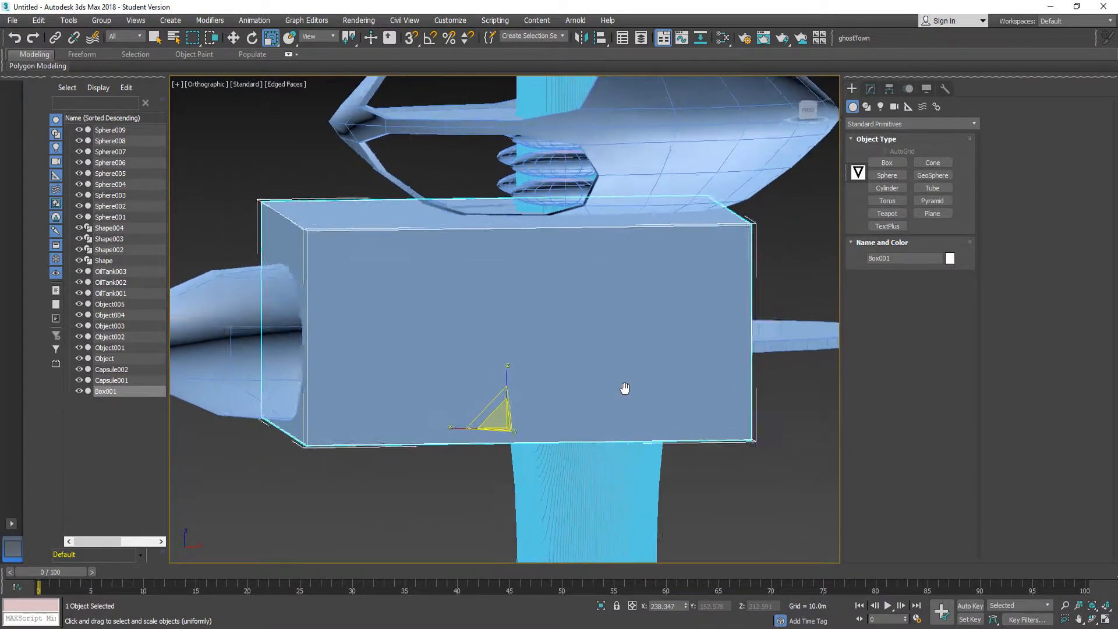
- Check the reference image, then give the box 1 length segment and 2 height segments
{"action": "key", "text": "alt+Tab"}
{"action": "key", "text": "alt+Tab"}
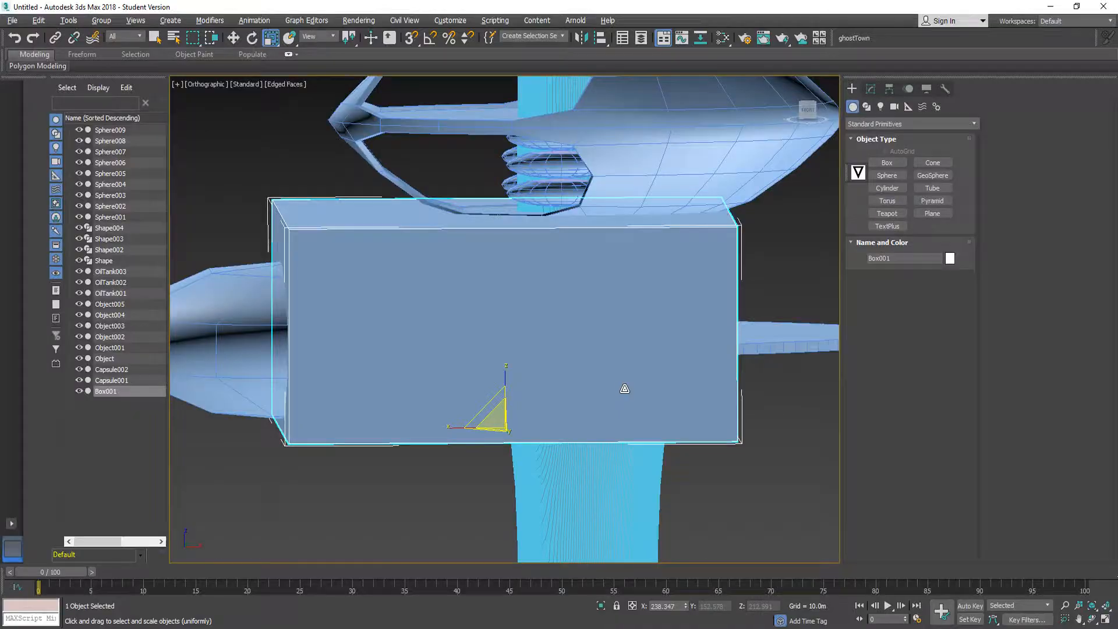
{"action": "left_click", "coordinate": [871, 88]}
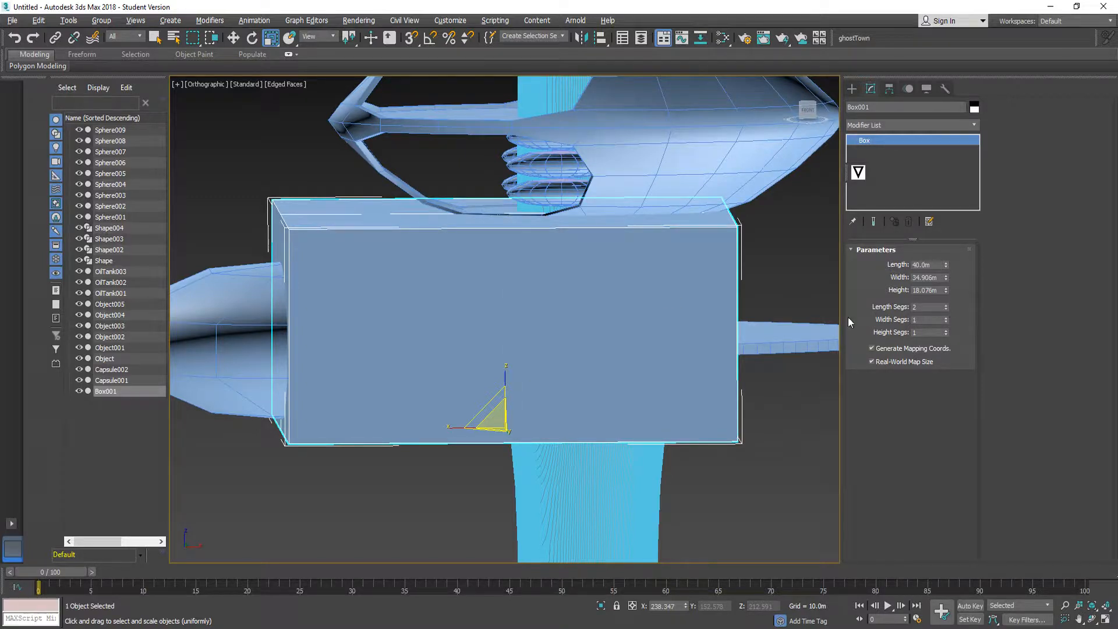
{"action": "left_click", "coordinate": [945, 329]}
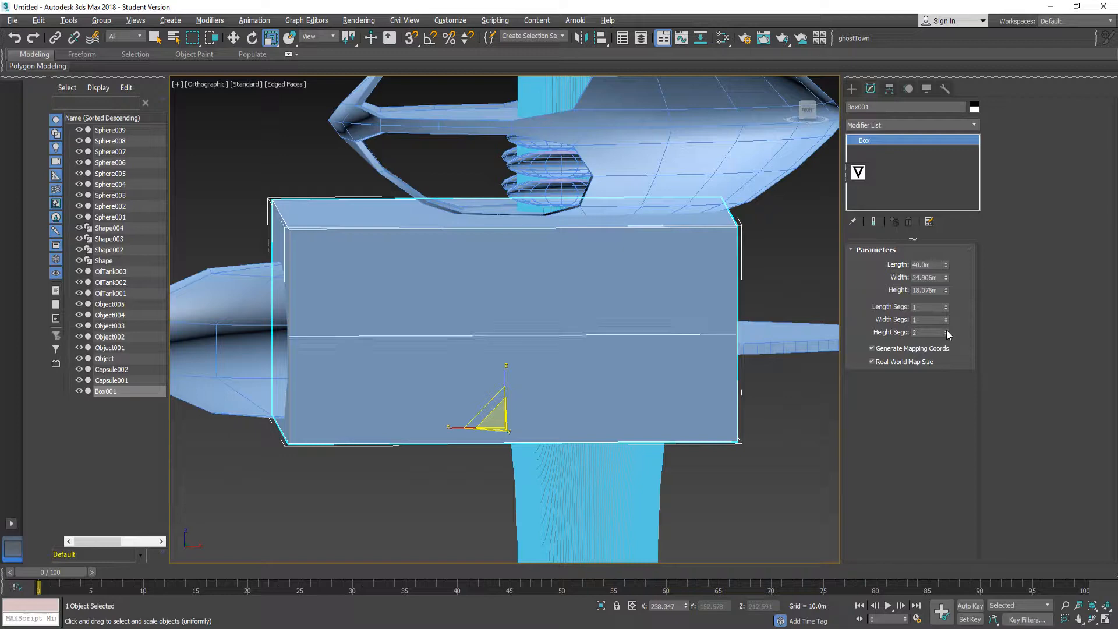
- Apply an Edit Poly modifier to the segmented box and enter edge editing
{"action": "middle_click_drag", "start_coordinate": [419, 294], "coordinate": [456, 306], "text": "alt"}
{"action": "left_click", "coordinate": [858, 127]}
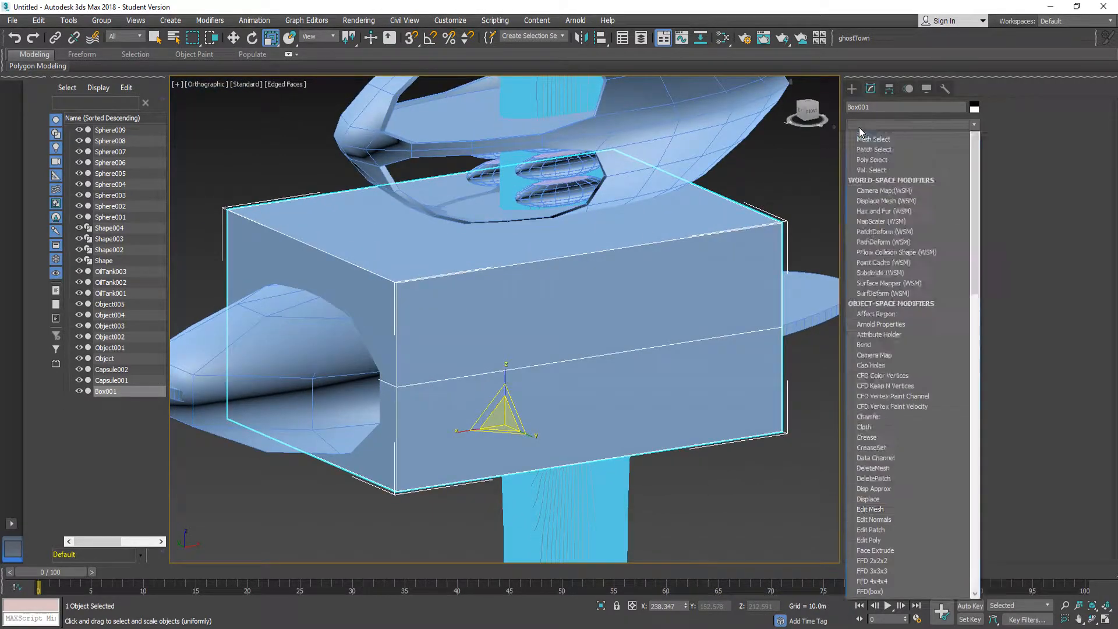
{"action": "left_click", "coordinate": [871, 158]}
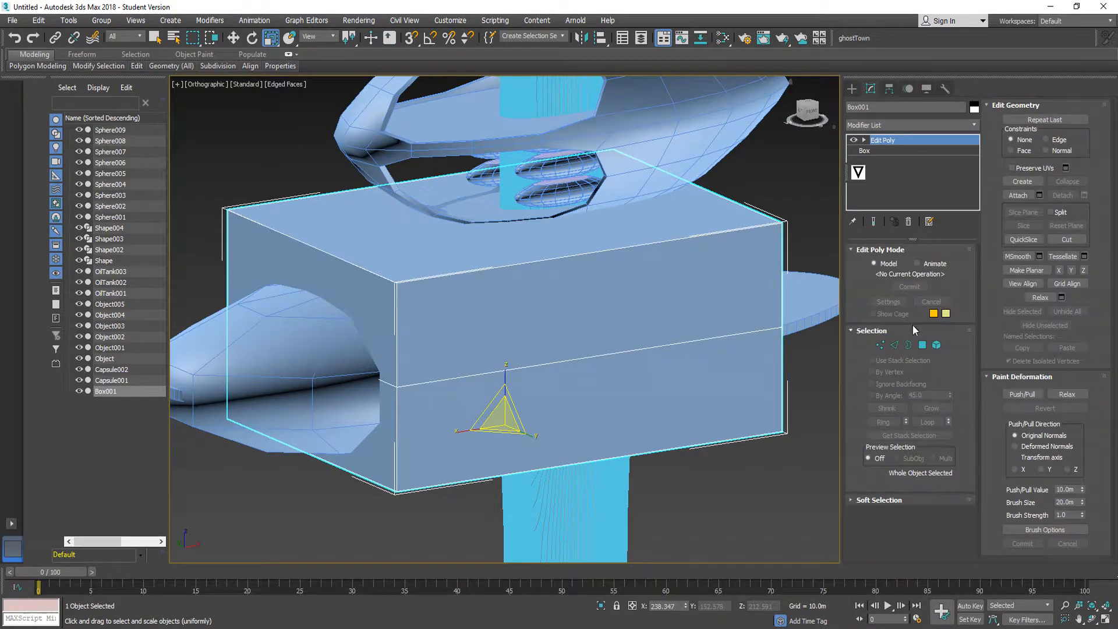
{"action": "left_click", "coordinate": [894, 345]}
- Move the upper edge of the box's end face at the ellipsoid outward along X to about 42 m
{"action": "left_click", "coordinate": [274, 233]}
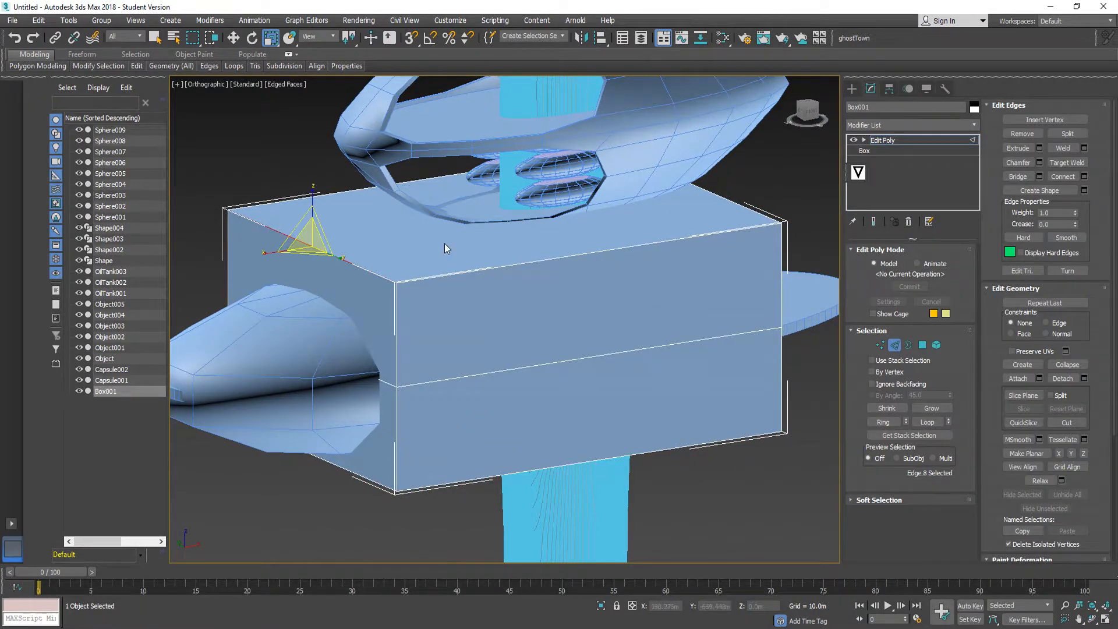
{"action": "left_click", "coordinate": [1090, 606]}
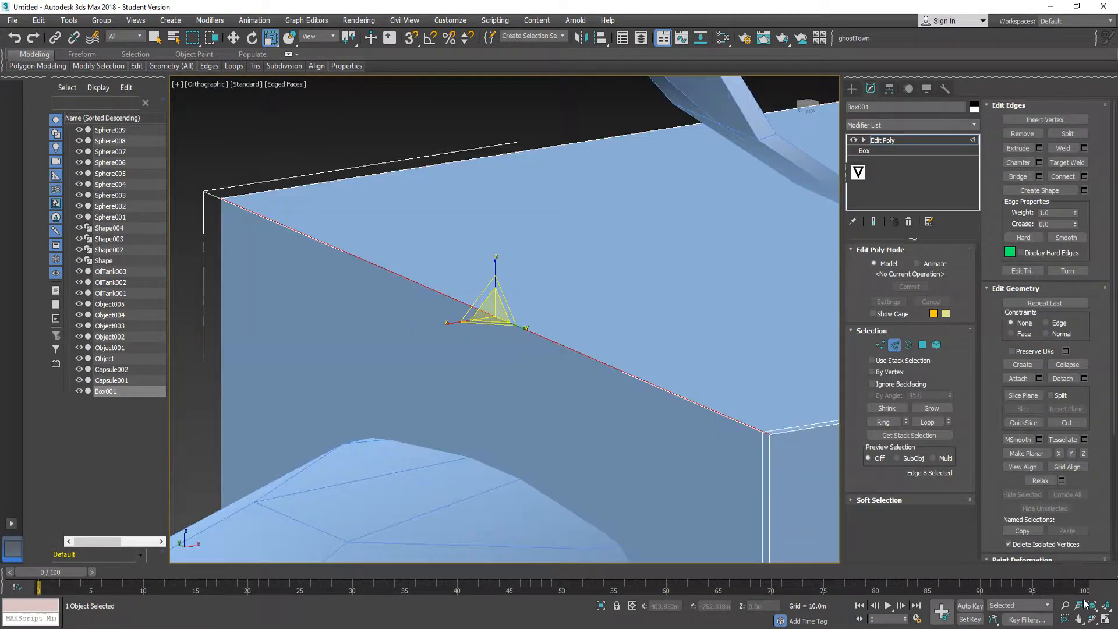
{"action": "scroll", "coordinate": [464, 292], "scroll_direction": "down", "scroll_amount": 5}
{"action": "scroll", "coordinate": [505, 291], "scroll_direction": "up", "scroll_amount": 3}
{"action": "left_click", "coordinate": [233, 38]}
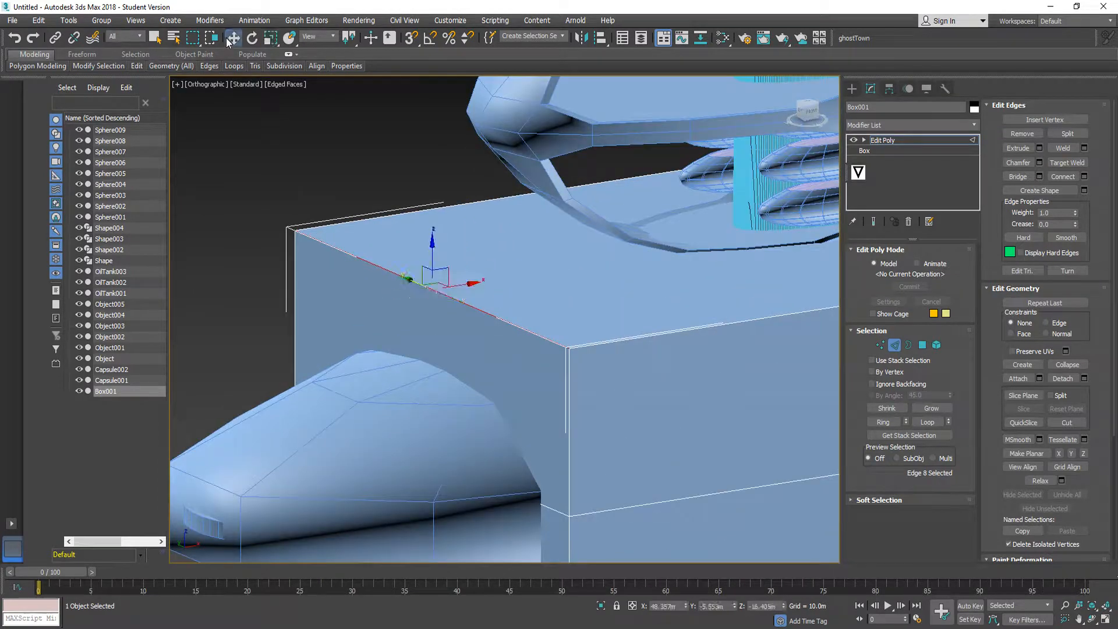
{"action": "left_click", "coordinate": [454, 286]}
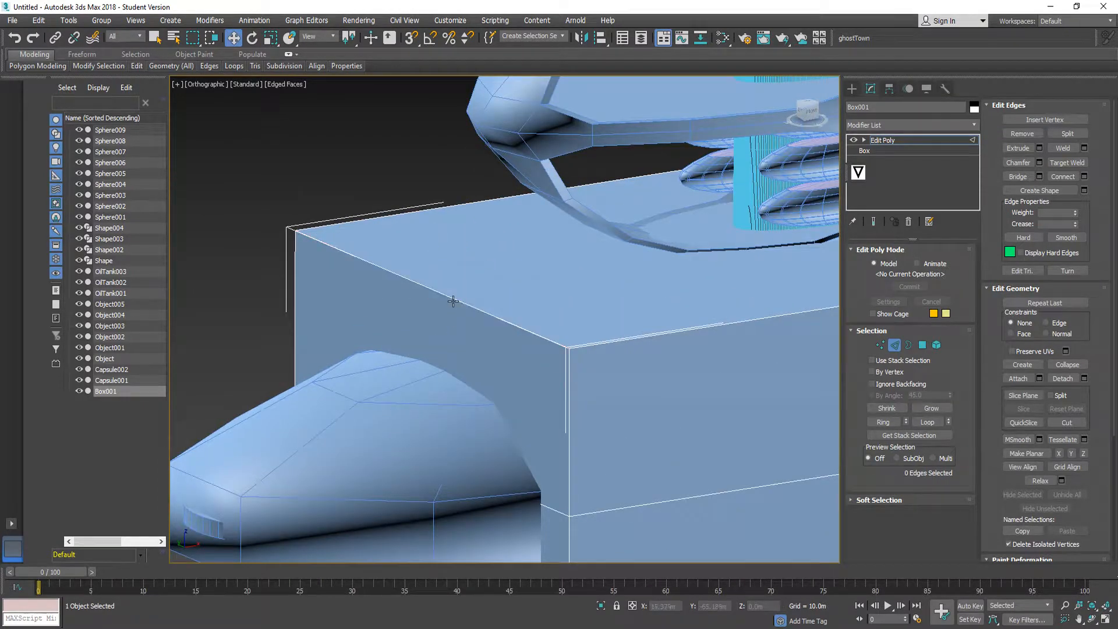
{"action": "left_click", "coordinate": [452, 301]}
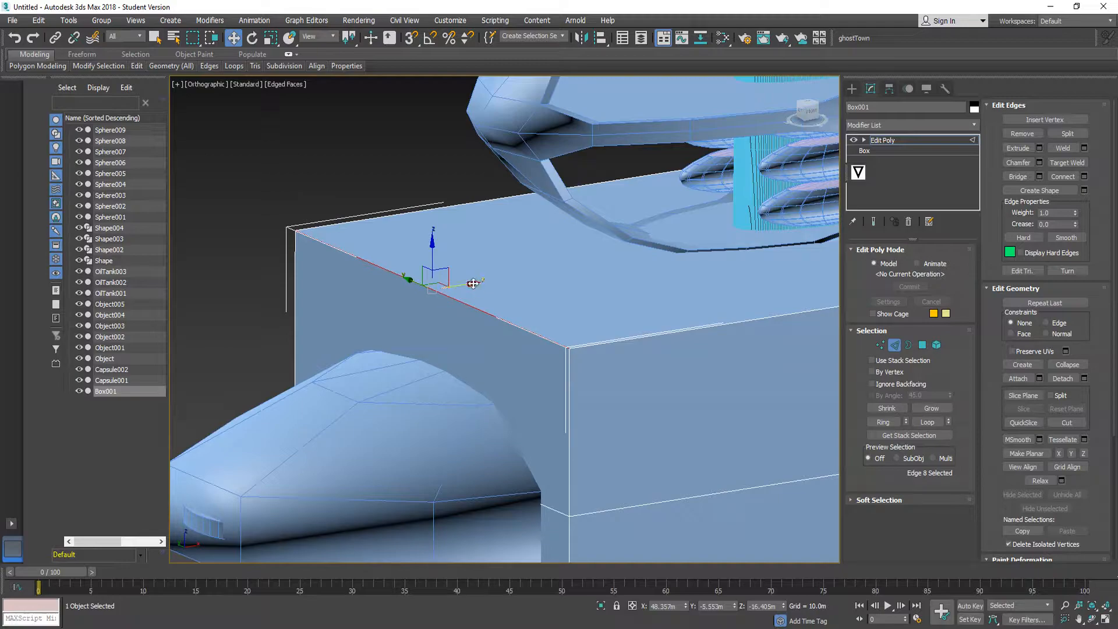
{"action": "left_click_drag", "start_coordinate": [473, 284], "coordinate": [456, 376]}
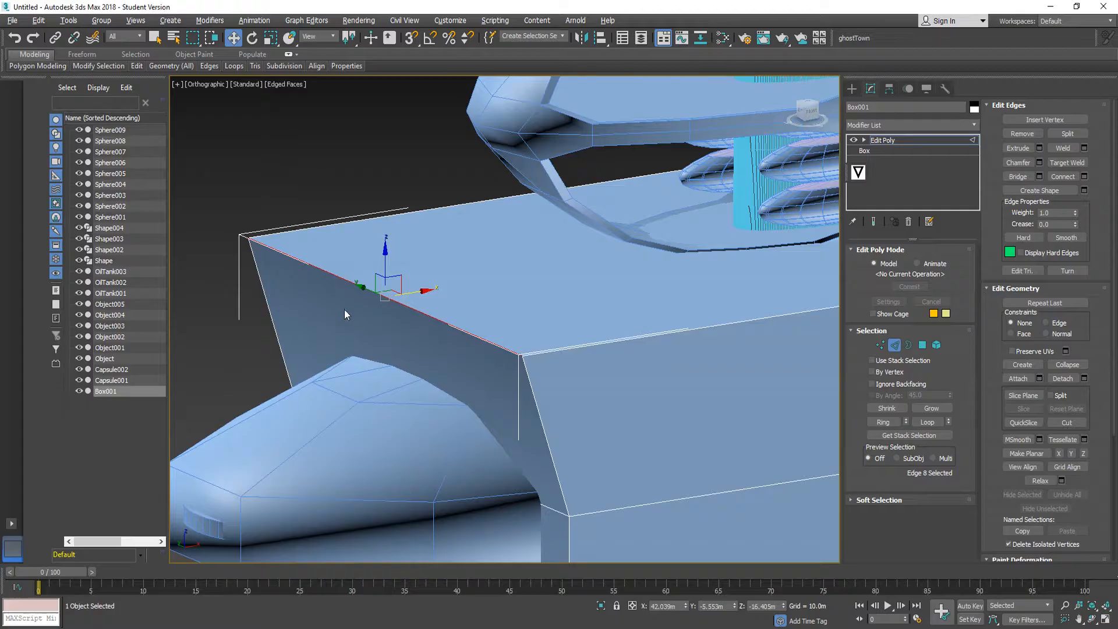
- Move the lower edge of the same end face outward along X to about 33.7 m, beyond the upper edge
{"action": "middle_click_drag", "start_coordinate": [345, 309], "coordinate": [467, 349], "text": "alt"}
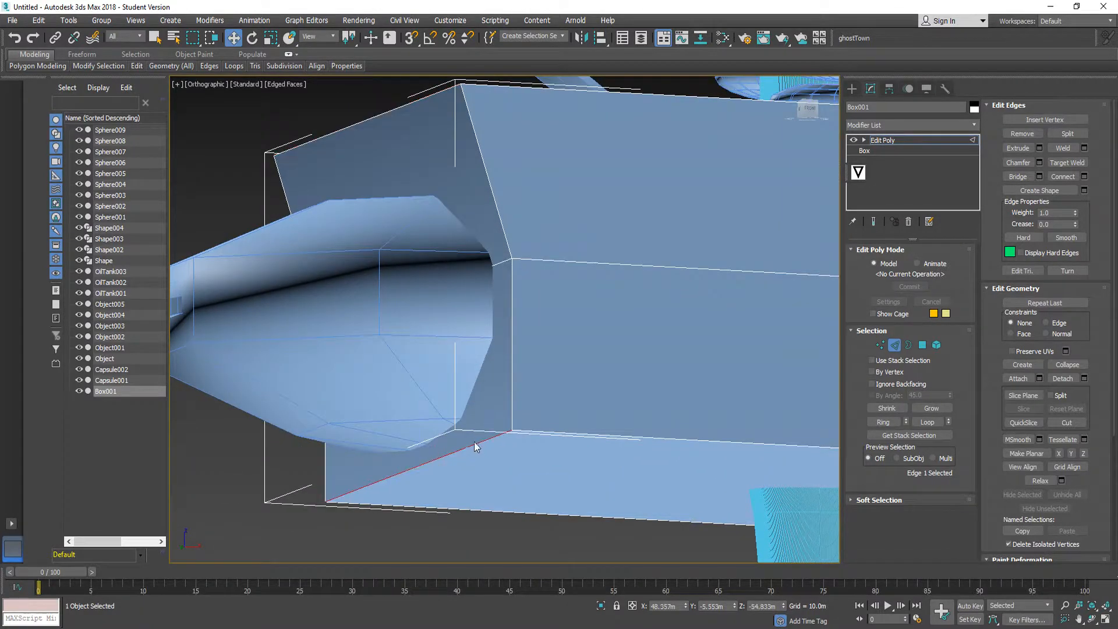
{"action": "left_click", "coordinate": [472, 446]}
{"action": "left_click", "coordinate": [1089, 608]}
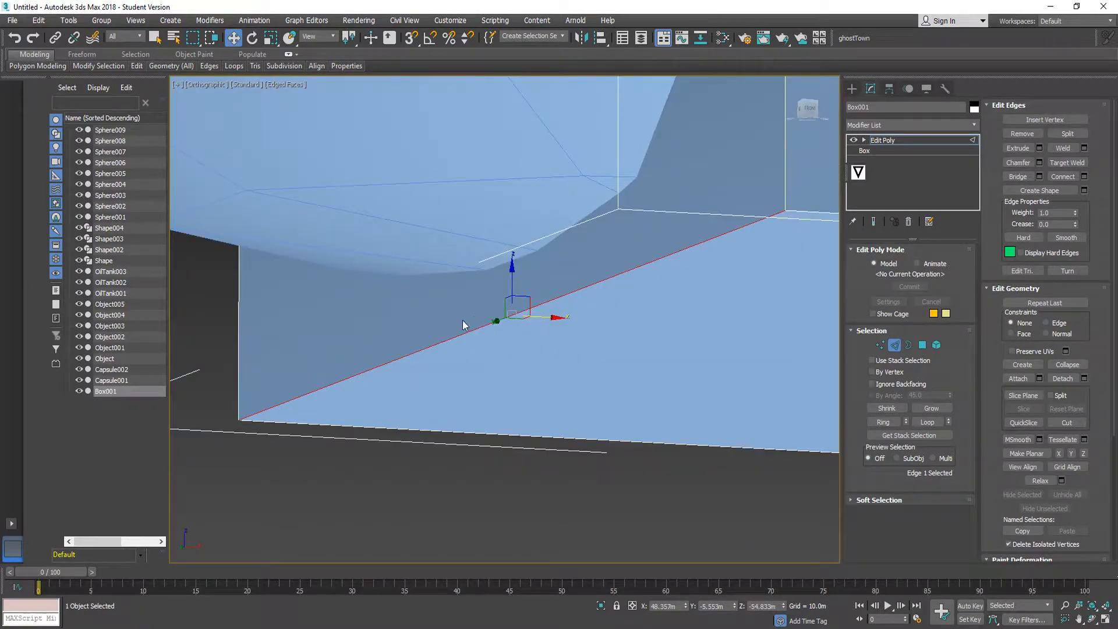
{"action": "left_click_drag", "start_coordinate": [543, 322], "coordinate": [354, 295]}
{"action": "scroll", "coordinate": [426, 263], "scroll_direction": "down", "scroll_amount": 8}
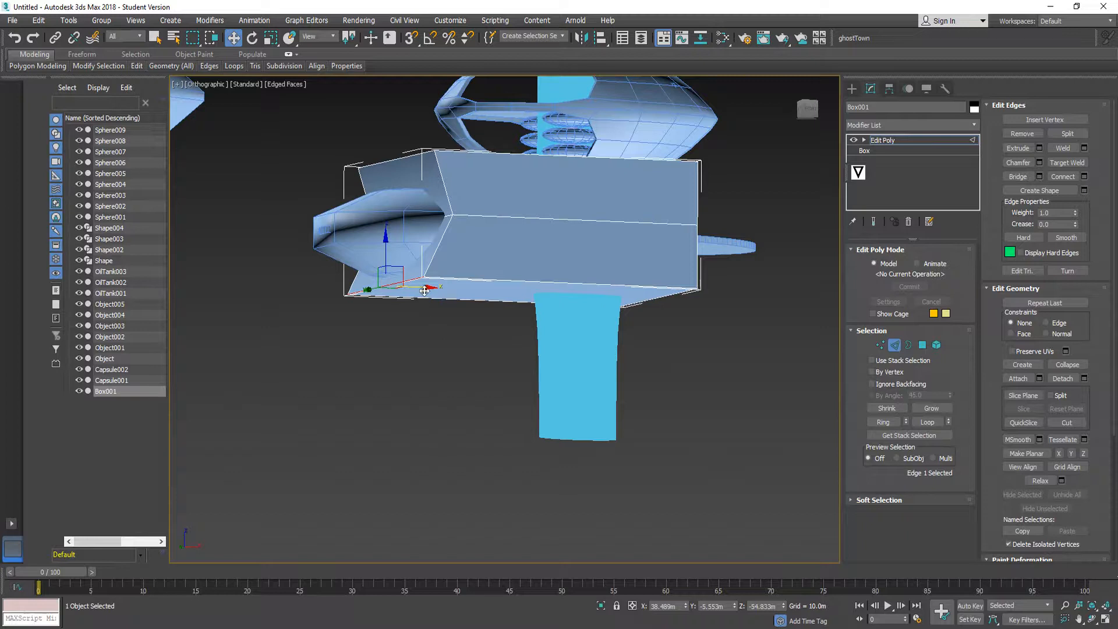
{"action": "left_click_drag", "start_coordinate": [424, 291], "coordinate": [410, 289]}
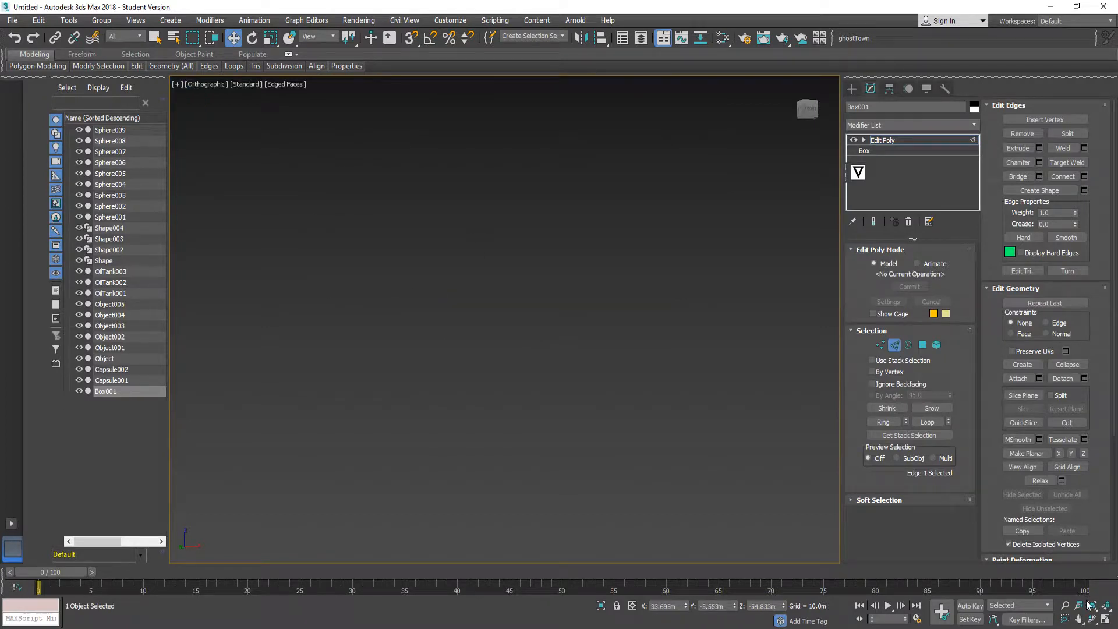
{"action": "left_click", "coordinate": [1091, 606]}
{"action": "scroll", "coordinate": [549, 275], "scroll_direction": "down", "scroll_amount": 4}
{"action": "scroll", "coordinate": [547, 222], "scroll_direction": "up", "scroll_amount": 5}
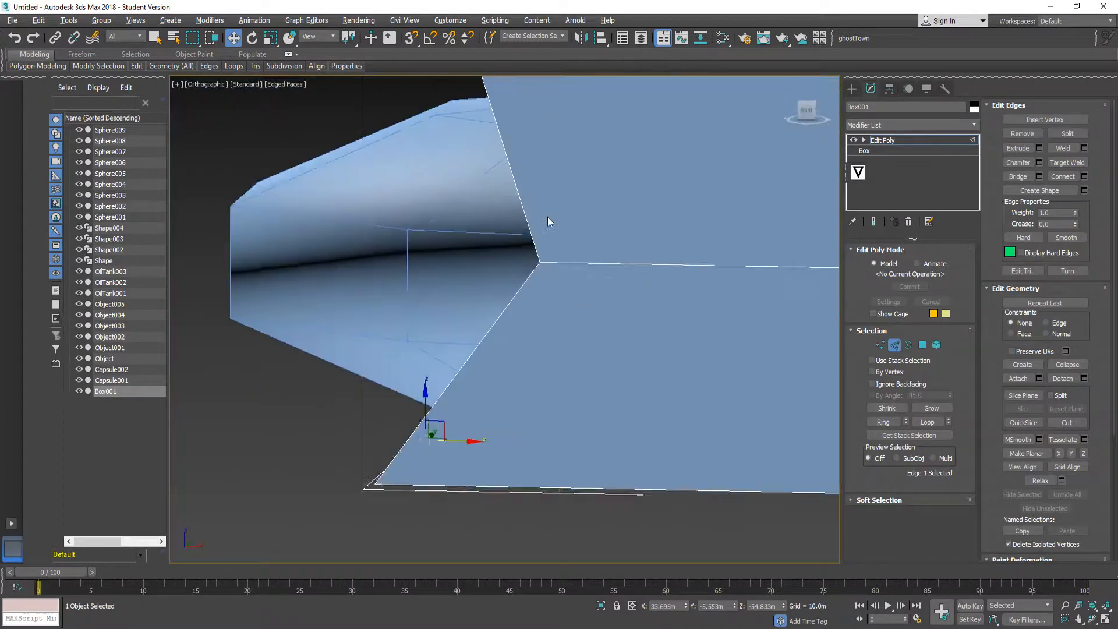
{"action": "scroll", "coordinate": [582, 224], "scroll_direction": "down", "scroll_amount": 5}
{"action": "middle_click_drag", "start_coordinate": [635, 226], "coordinate": [534, 290]}
{"action": "scroll", "coordinate": [462, 257], "scroll_direction": "up", "scroll_amount": 4}
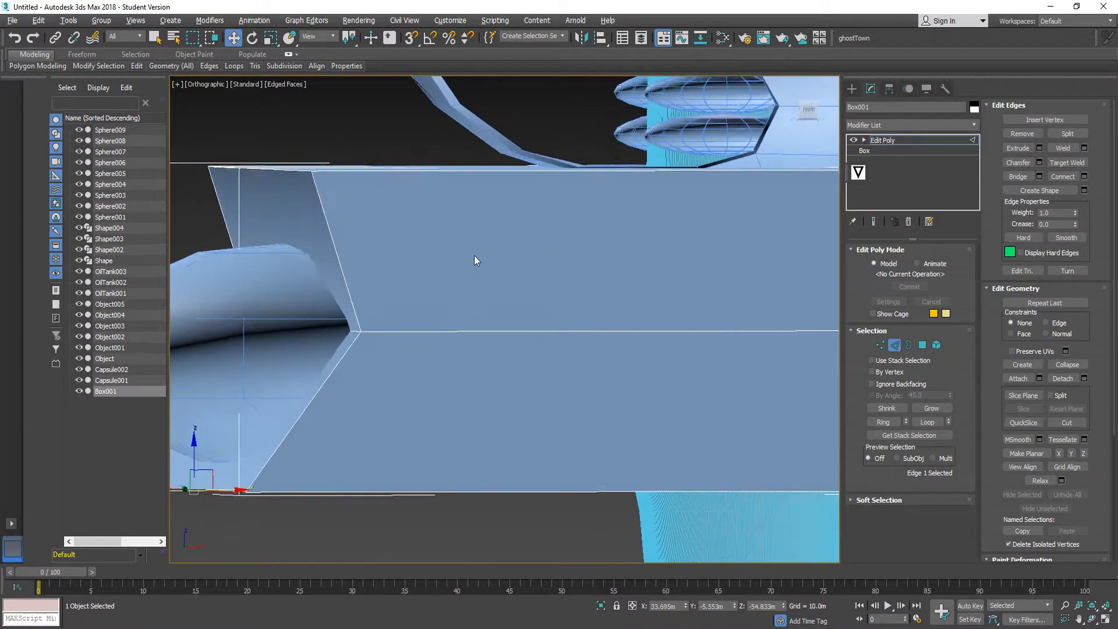
{"action": "middle_click_drag", "start_coordinate": [474, 256], "coordinate": [486, 273], "text": "alt"}
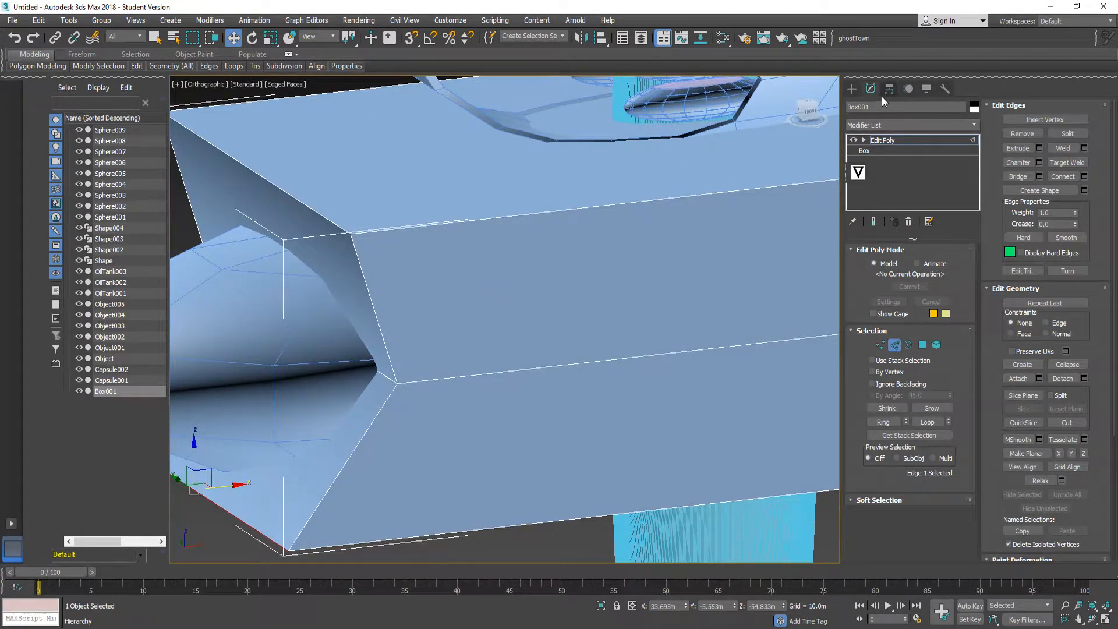
- Leave edge editing on the box and bring up the Compound Objects creation tools
{"action": "left_click", "coordinate": [863, 125]}
{"action": "left_click", "coordinate": [863, 123]}
{"action": "left_click", "coordinate": [851, 88]}
{"action": "left_click", "coordinate": [867, 107]}
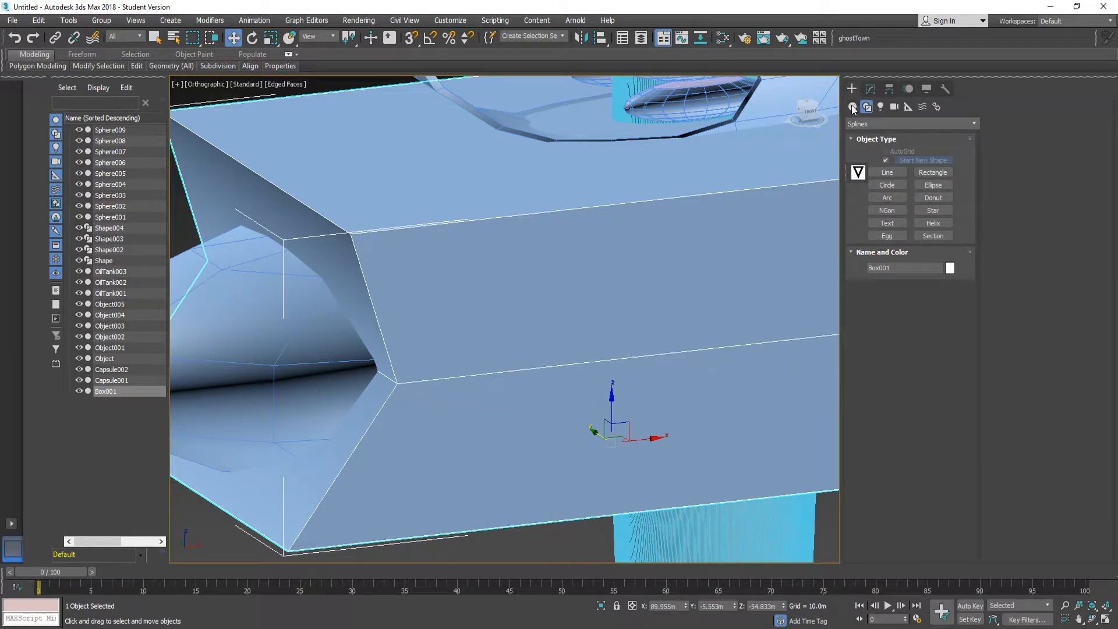
{"action": "left_click", "coordinate": [853, 106]}
{"action": "left_click", "coordinate": [873, 123]}
{"action": "left_click", "coordinate": [872, 158]}
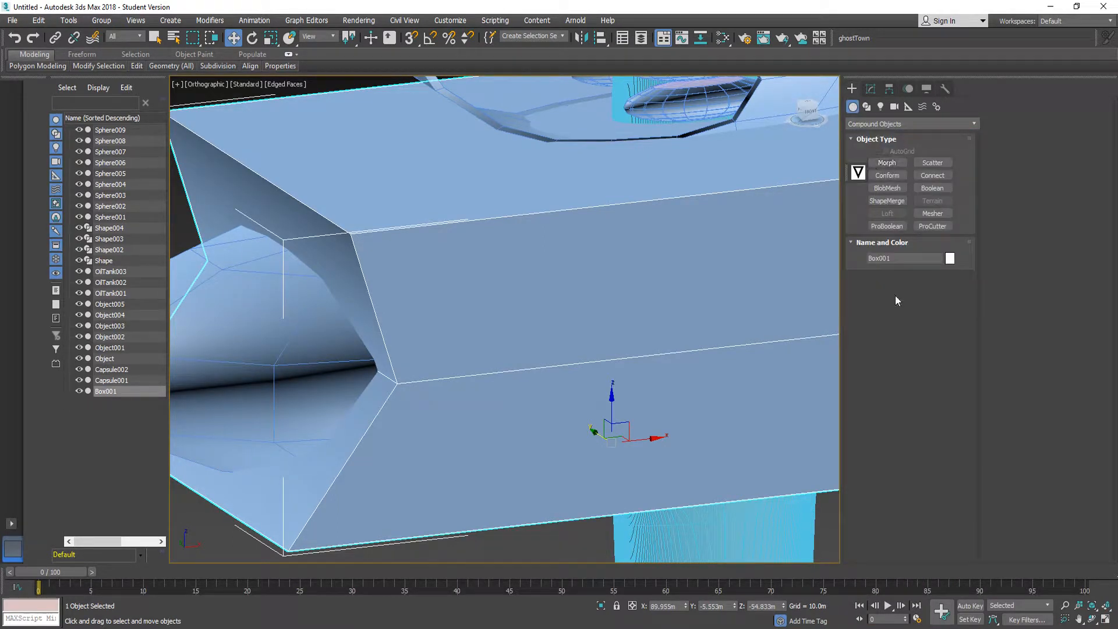
{"action": "left_click", "coordinate": [887, 227]}
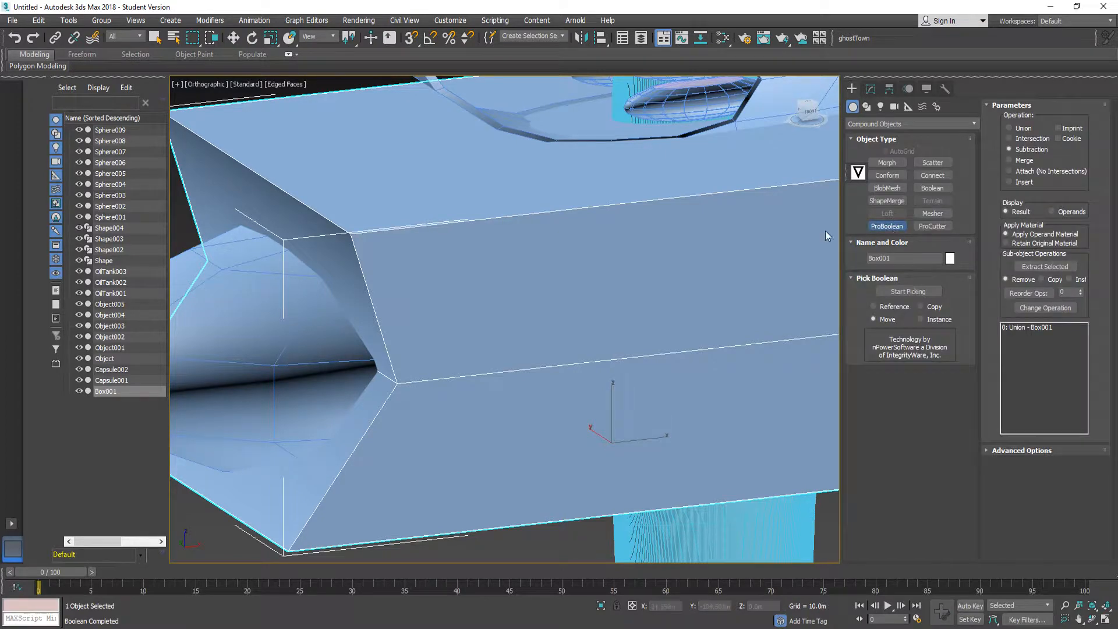
{"action": "key", "text": "z"}
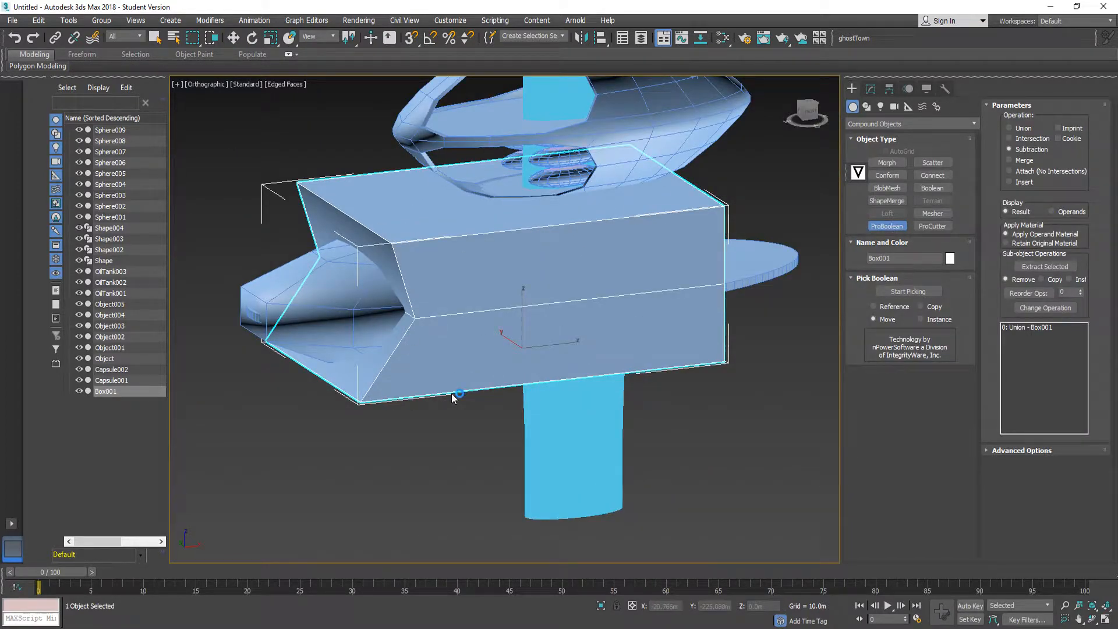
{"action": "left_click", "coordinate": [939, 293]}
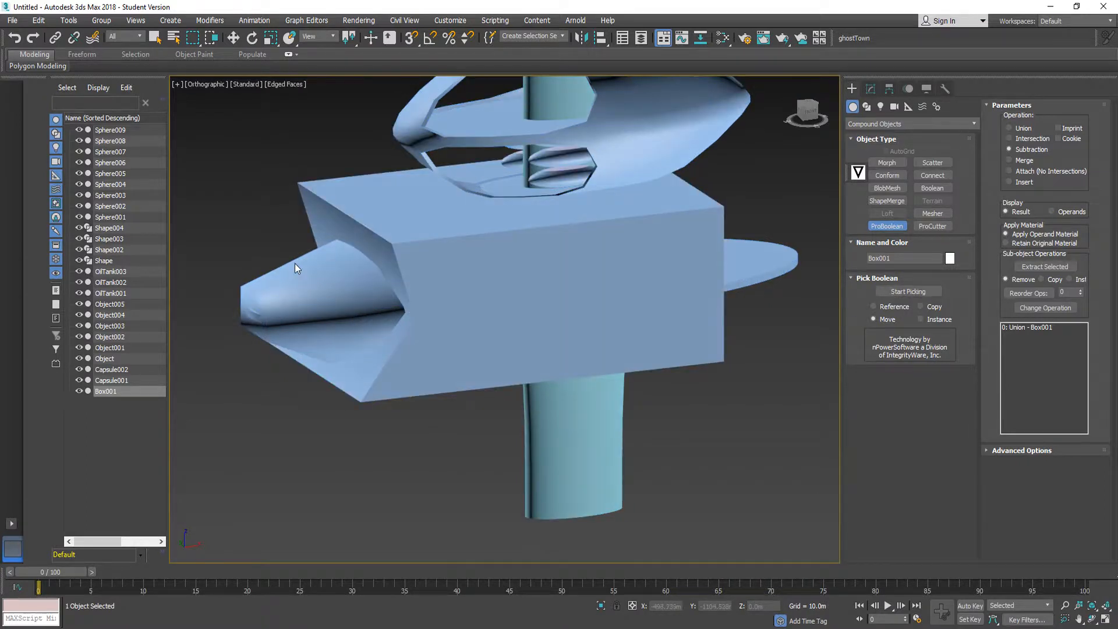
{"action": "left_click", "coordinate": [1090, 607]}
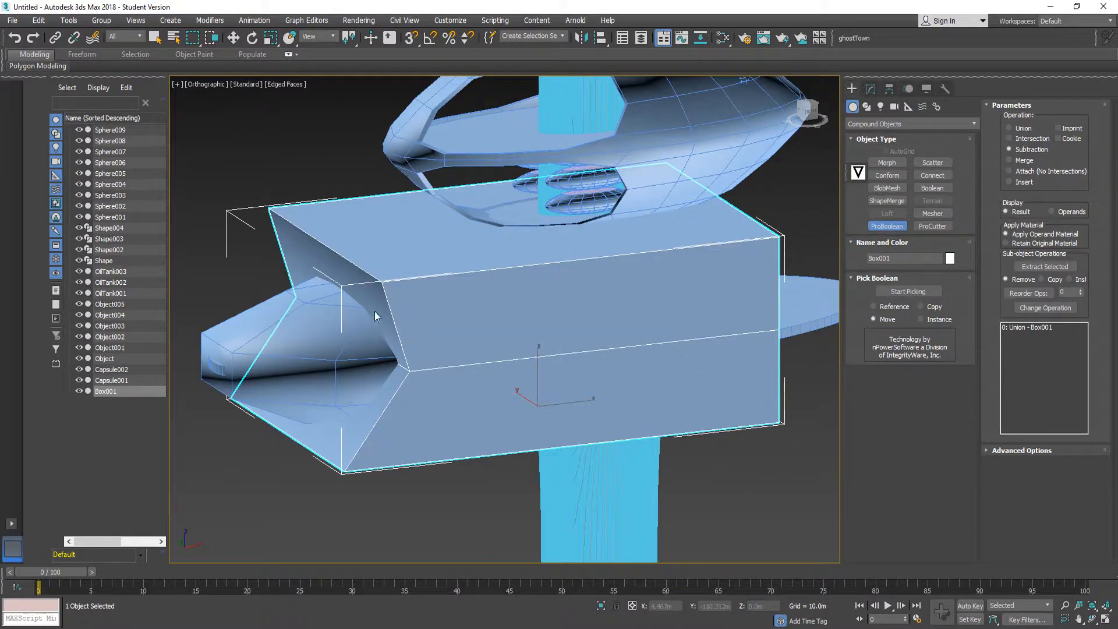
{"action": "left_click", "coordinate": [870, 89]}
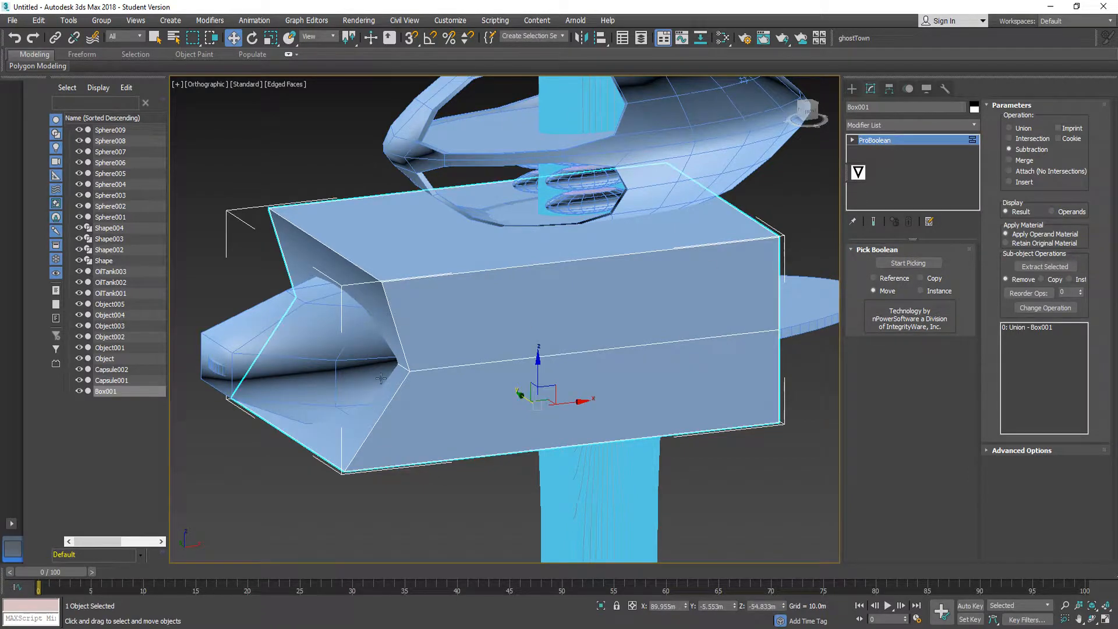
- Subtract the notched box from the flattened ellipsoid with a ProBoolean and view the cut shape from the front
{"action": "left_click", "coordinate": [242, 360]}
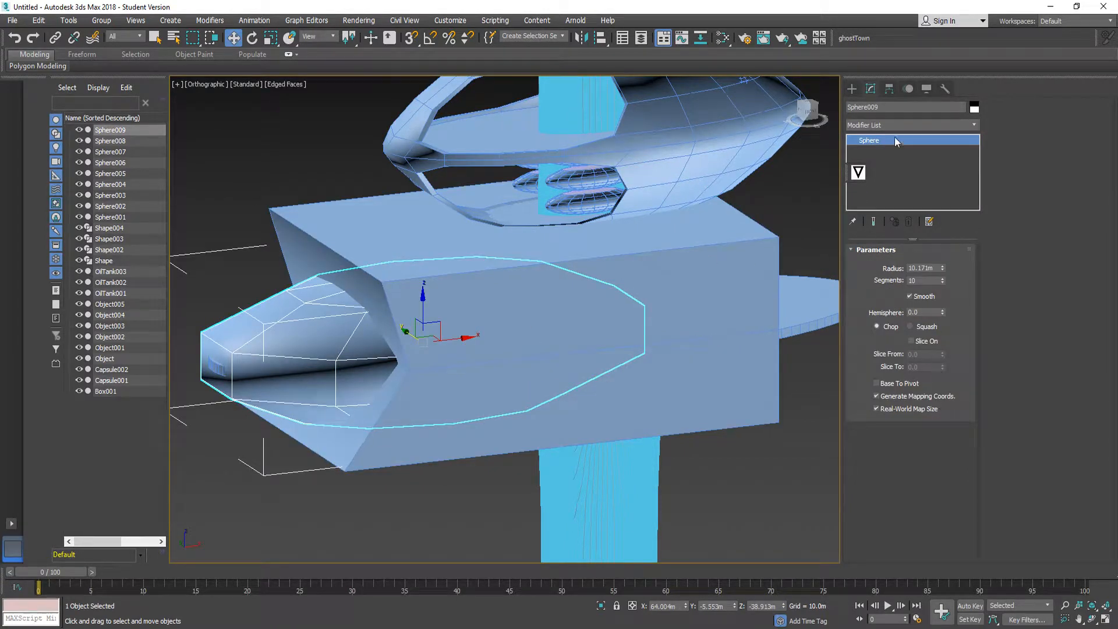
{"action": "left_click", "coordinate": [853, 89]}
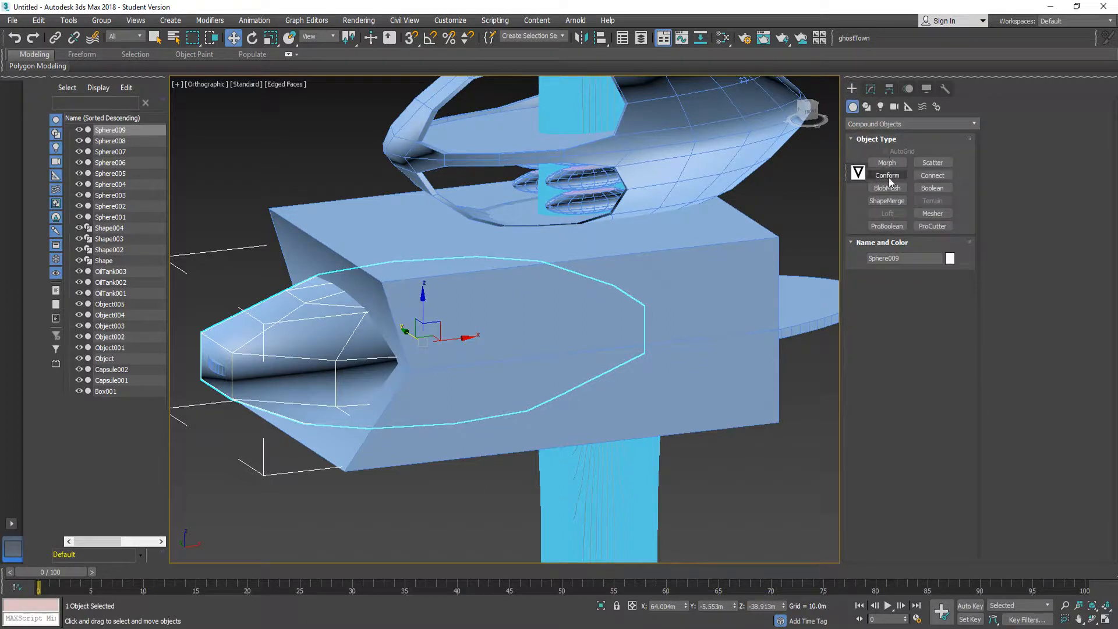
{"action": "left_click", "coordinate": [887, 227]}
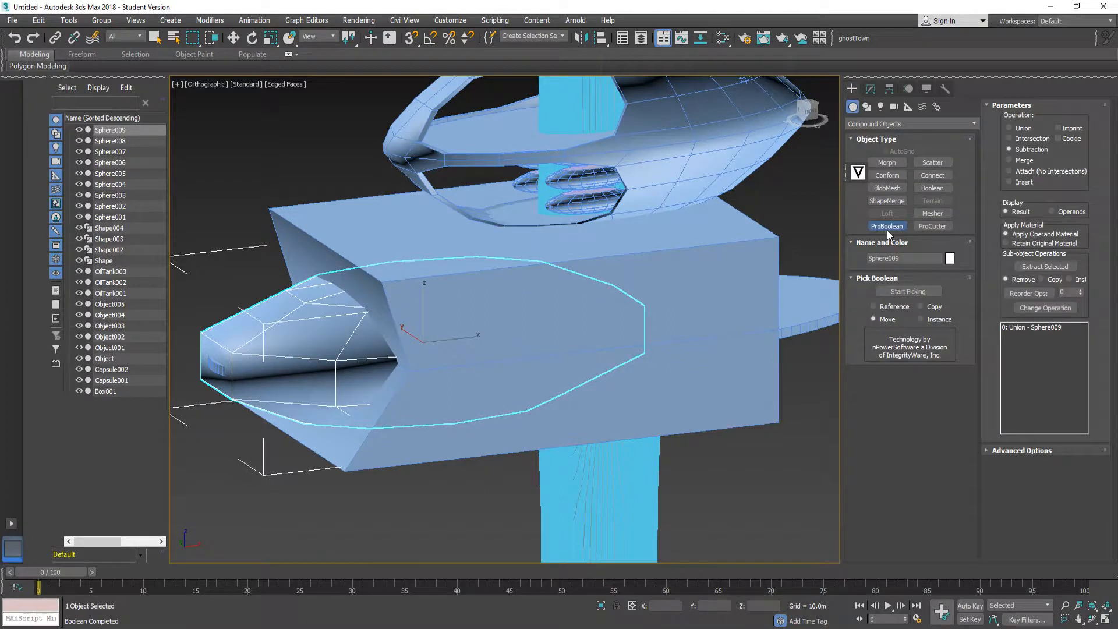
{"action": "left_click", "coordinate": [900, 291]}
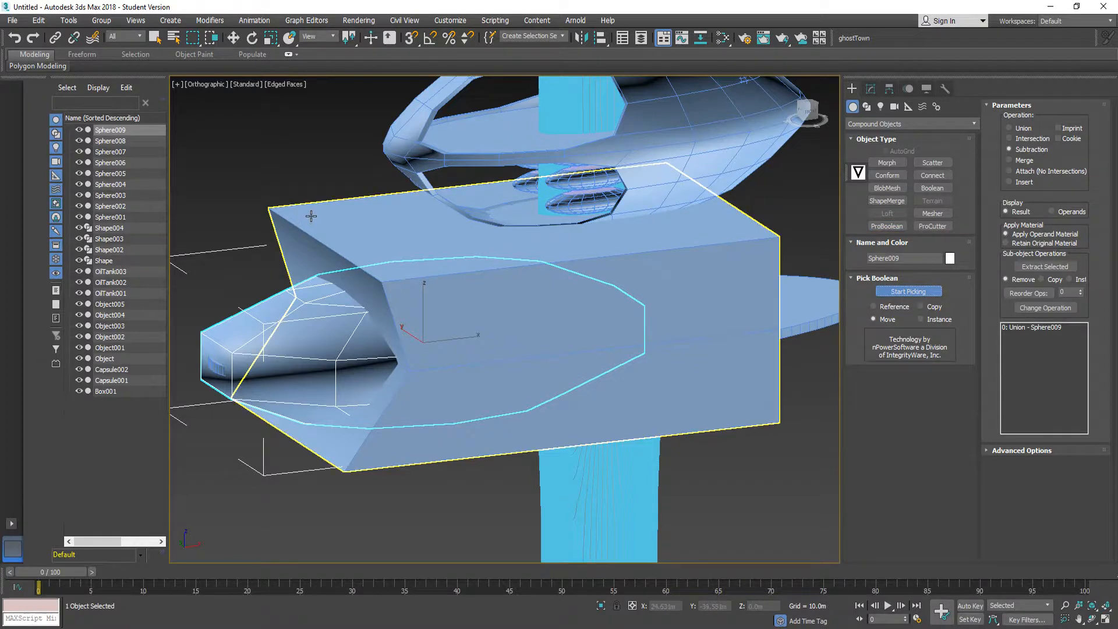
{"action": "left_click", "coordinate": [311, 221]}
{"action": "middle_click_drag", "start_coordinate": [429, 317], "coordinate": [406, 307], "text": "alt"}
{"action": "left_click", "coordinate": [812, 111]}
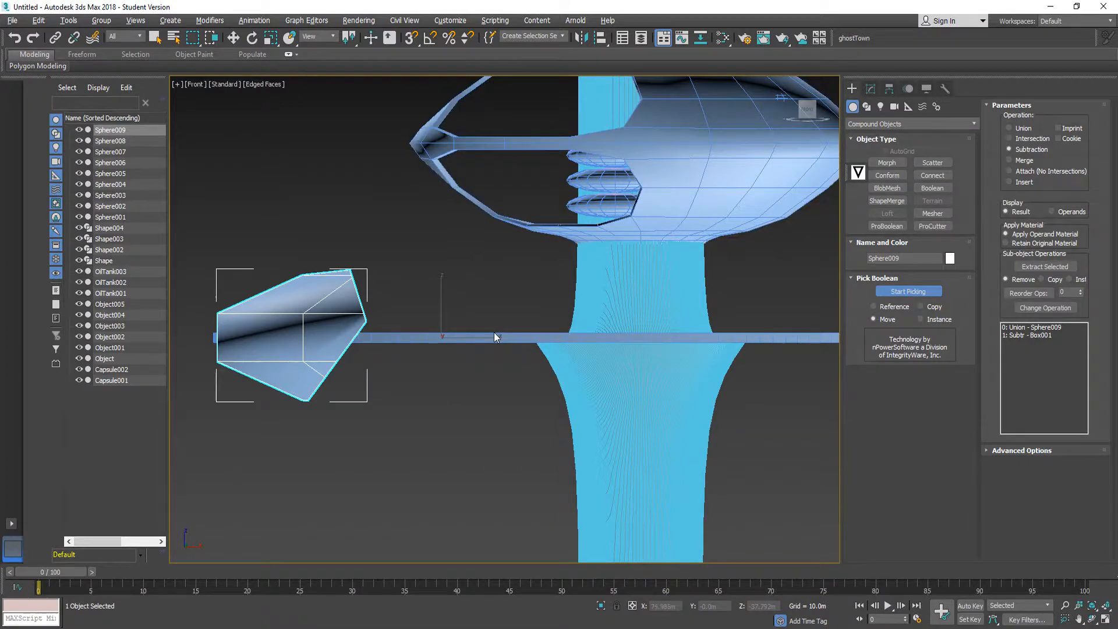
- Add an Edit Poly modifier to the cut ellipsoid and delete the two polygons closing its notched end
{"action": "middle_click_drag", "start_coordinate": [494, 332], "coordinate": [519, 320], "text": "alt"}
{"action": "middle_click_drag", "start_coordinate": [506, 347], "coordinate": [434, 347], "text": "alt"}
{"action": "left_click", "coordinate": [870, 89]}
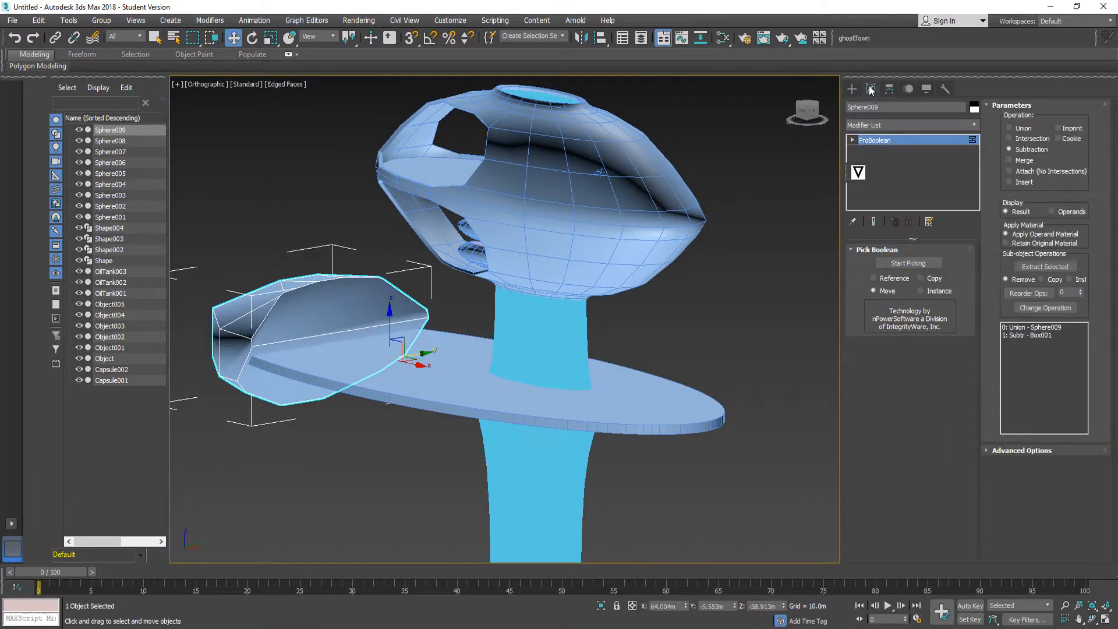
{"action": "left_click", "coordinate": [879, 126]}
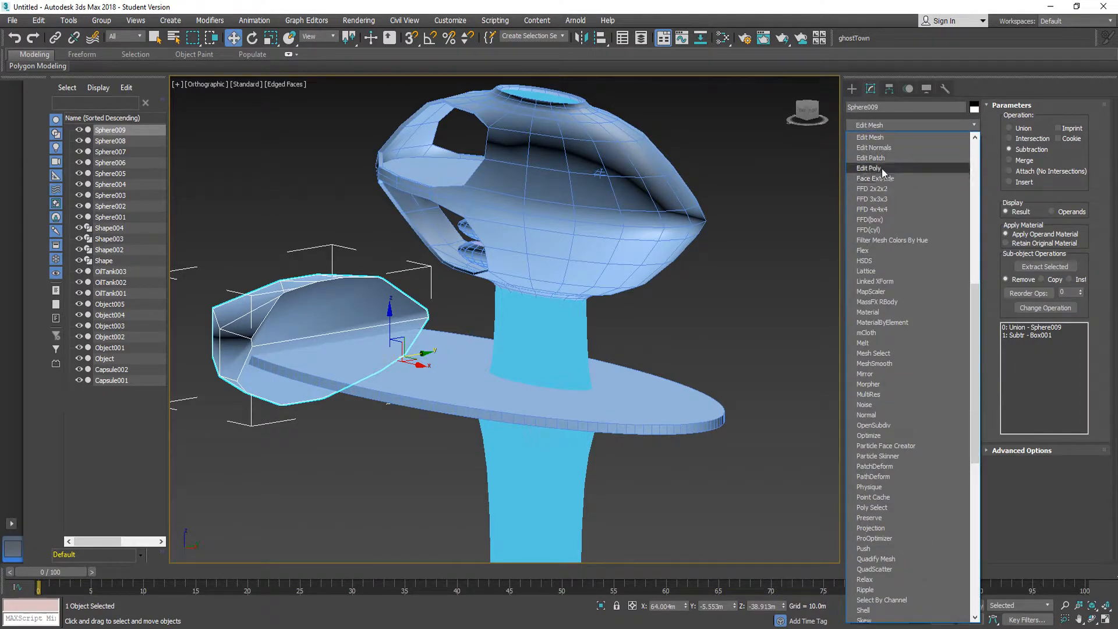
{"action": "left_click", "coordinate": [882, 169]}
{"action": "left_click", "coordinate": [923, 345]}
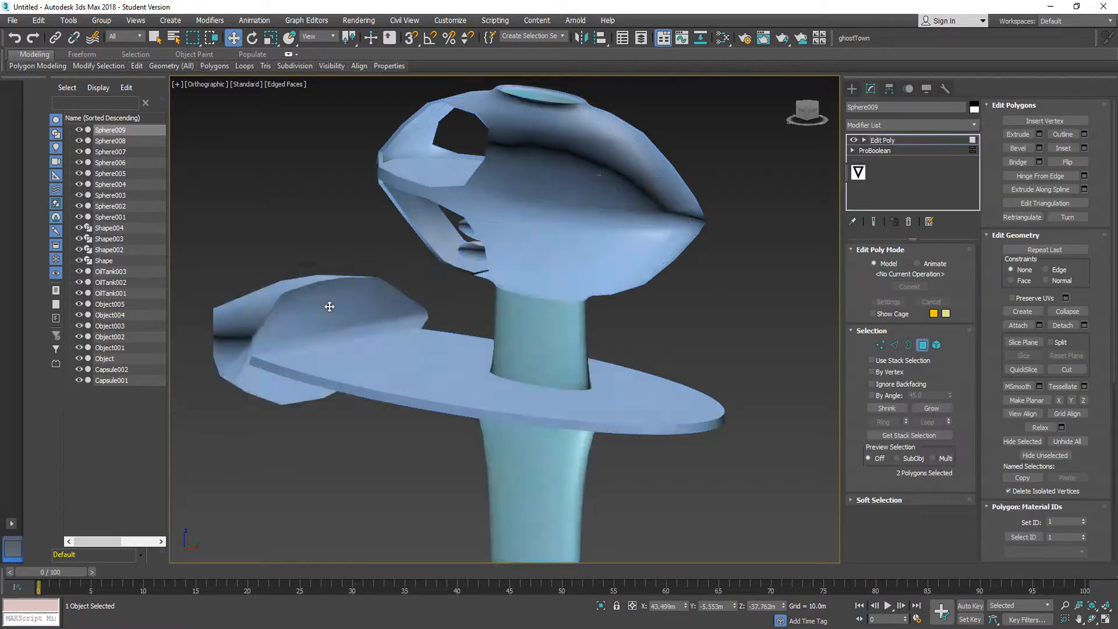
{"action": "left_click", "coordinate": [1099, 606]}
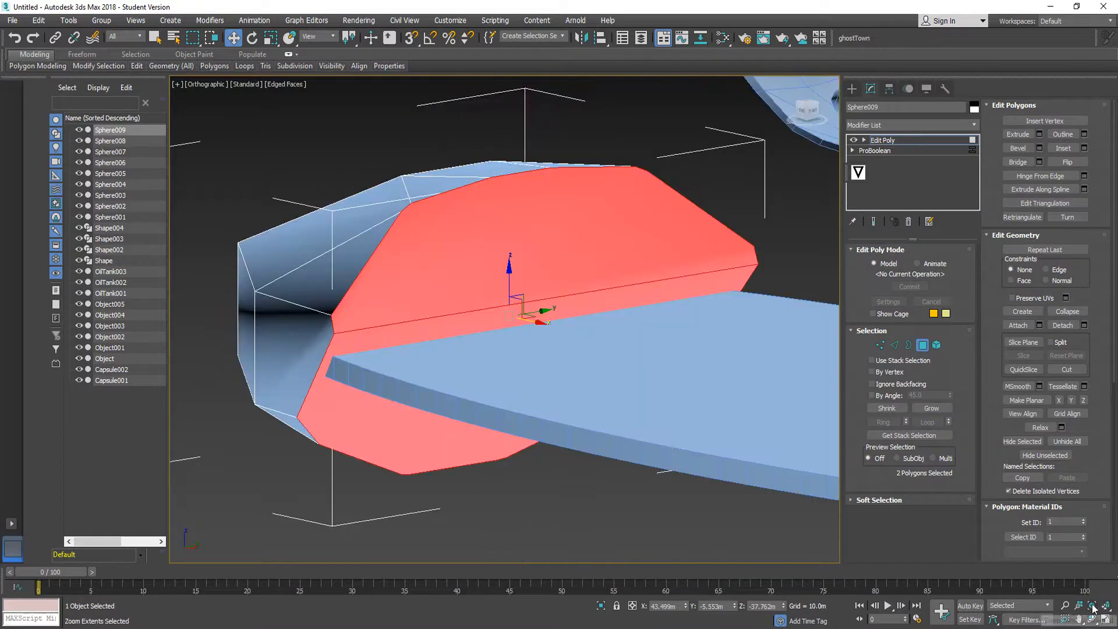
{"action": "key", "text": "ctrl+d"}
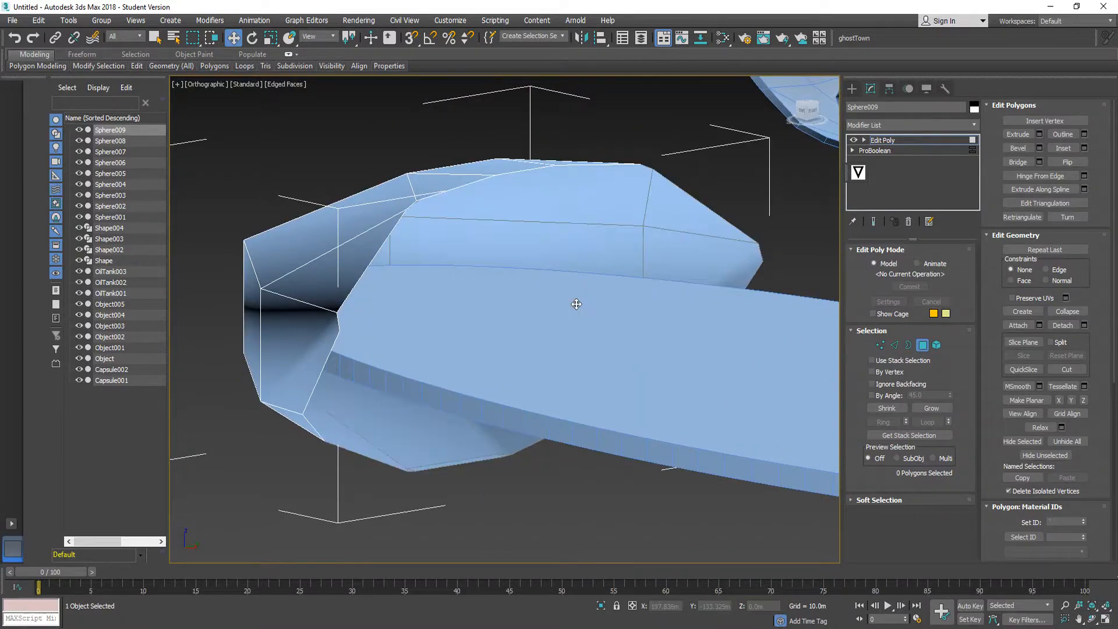
{"action": "middle_click_drag", "start_coordinate": [434, 301], "coordinate": [455, 307], "text": "alt"}
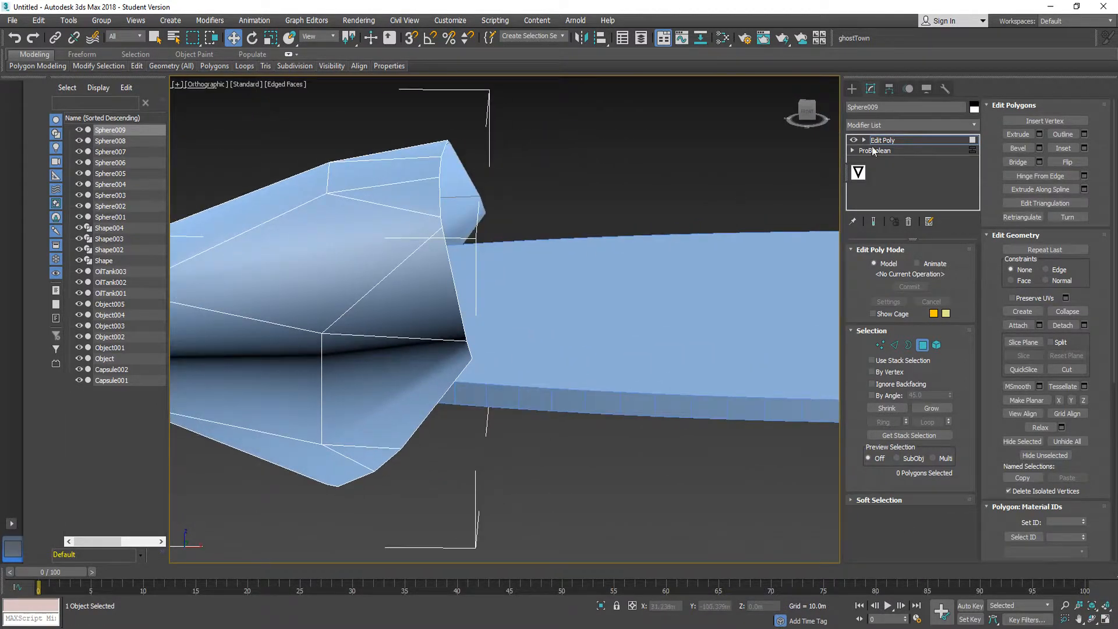
- Apply a TurboSmooth modifier to the opened ellipsoid
{"action": "left_click", "coordinate": [893, 125]}
{"action": "type", "text": "tu"}
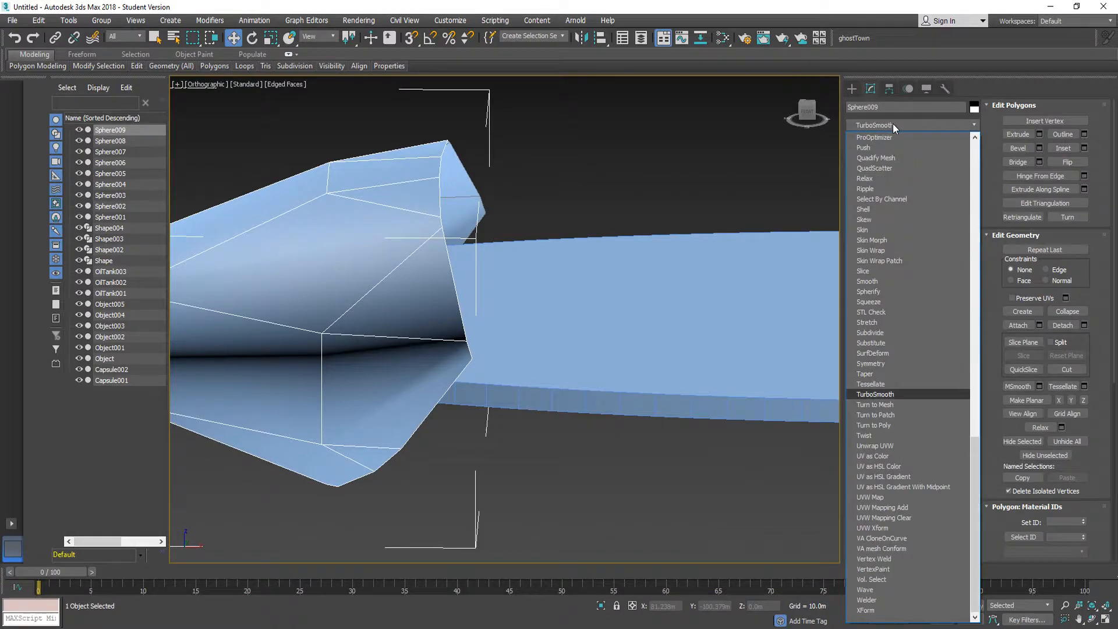
{"action": "key", "text": "Return"}
- Add a Shell modifier to the smoothed ellipsoid with an outer amount of 0.5 m
{"action": "left_click", "coordinate": [888, 123]}
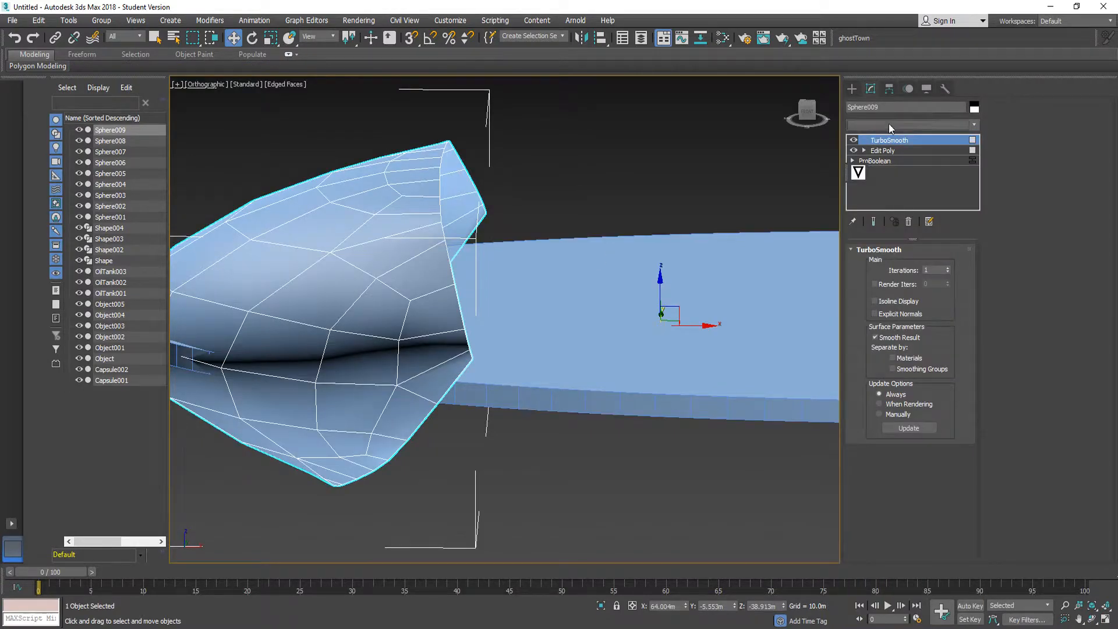
{"action": "type", "text": "sh"}
{"action": "key", "text": "Return"}
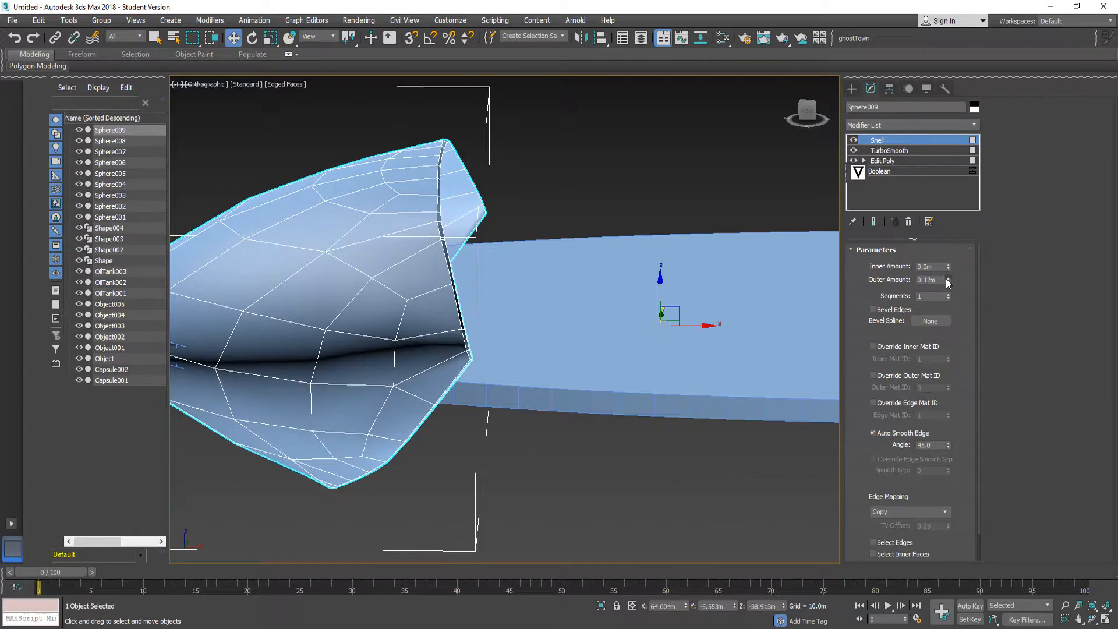
{"action": "left_click_drag", "start_coordinate": [948, 283], "coordinate": [949, 257]}
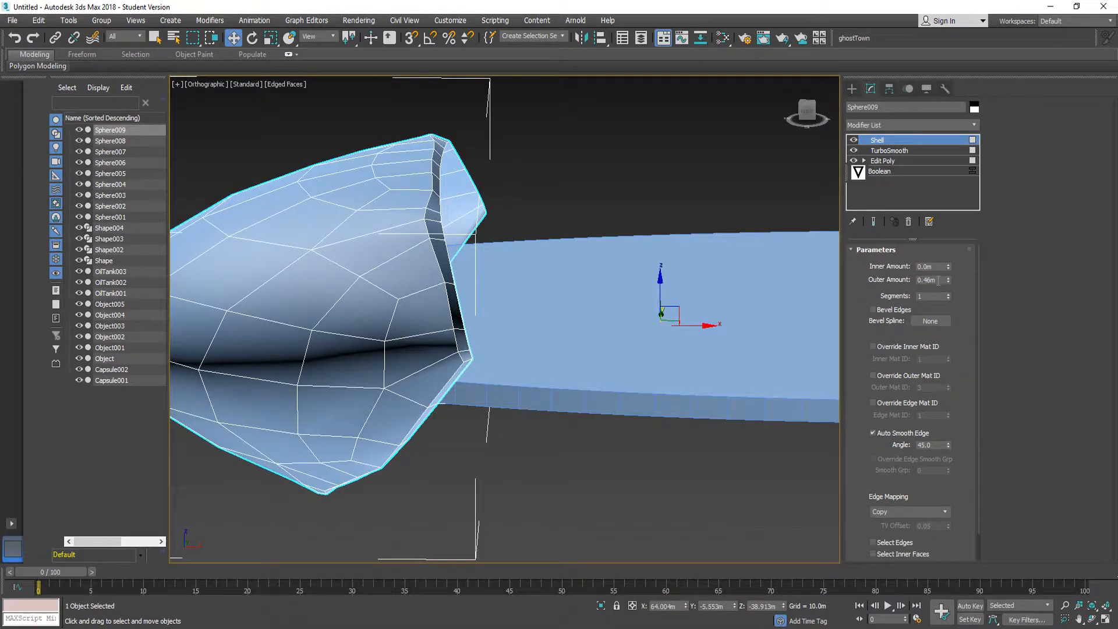
{"action": "type", "text": "0.5"}
{"action": "key", "text": "Return"}
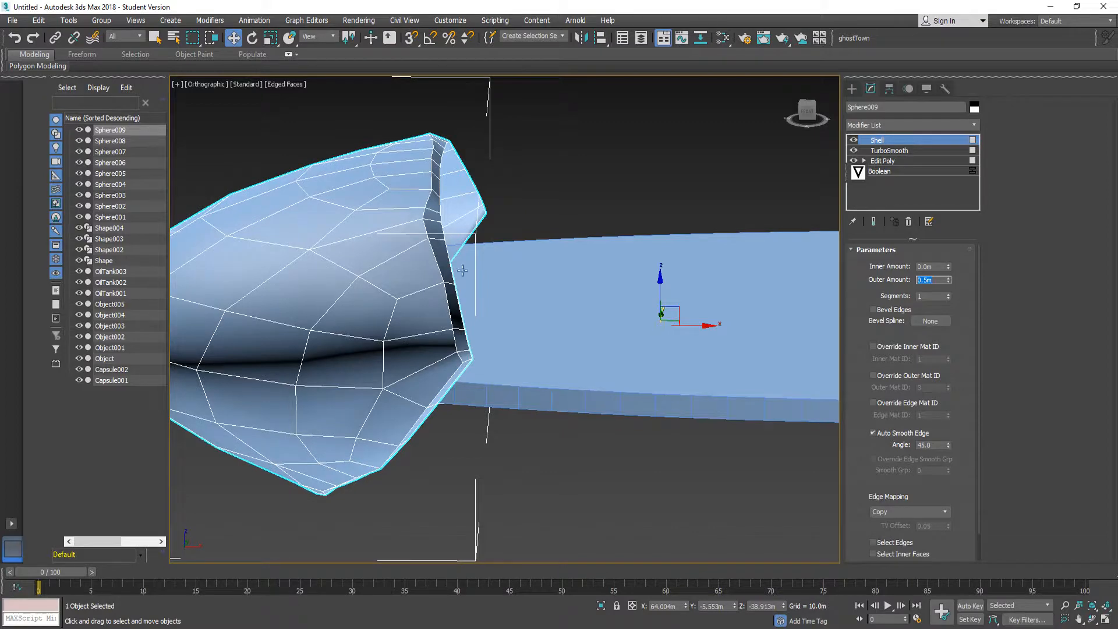
- Deselect the shelled ellipsoid and examine it together with the platform disc and the tower, from the front and at an angle
{"action": "scroll", "coordinate": [386, 270], "scroll_direction": "down", "scroll_amount": 5}
{"action": "mouse_move", "coordinate": [484, 265]}
{"action": "middle_mouse_down", "text": "alt"}
{"action": "mouse_move", "coordinate": [546, 232]}
{"action": "mouse_move", "coordinate": [483, 269]}
{"action": "middle_mouse_up", "text": "alt"}
{"action": "left_click", "coordinate": [807, 111]}
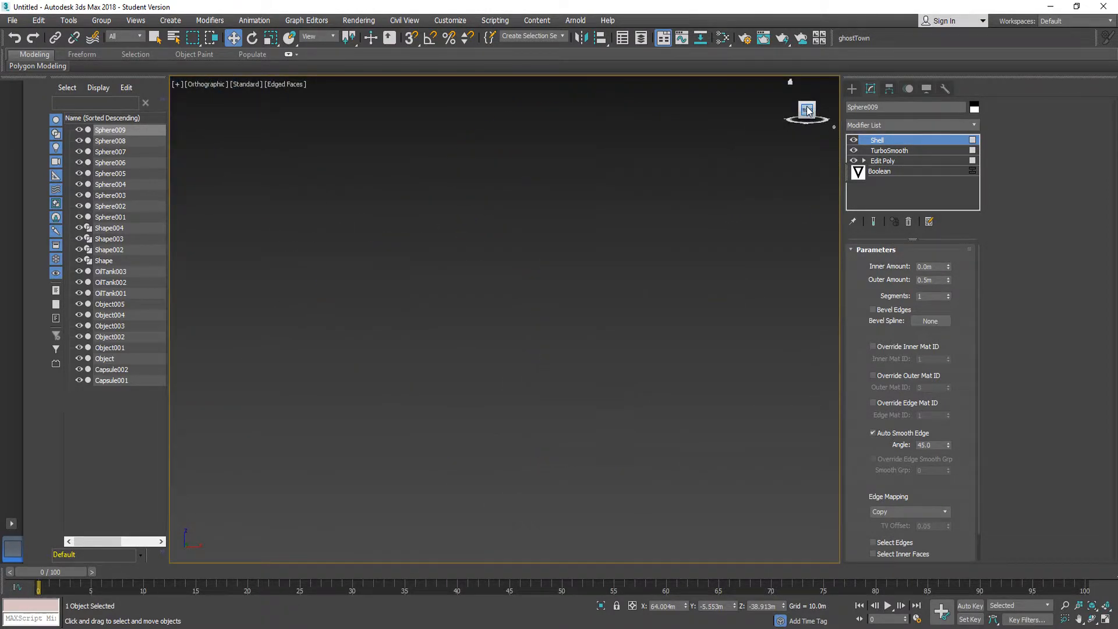
{"action": "left_click", "coordinate": [1093, 607]}
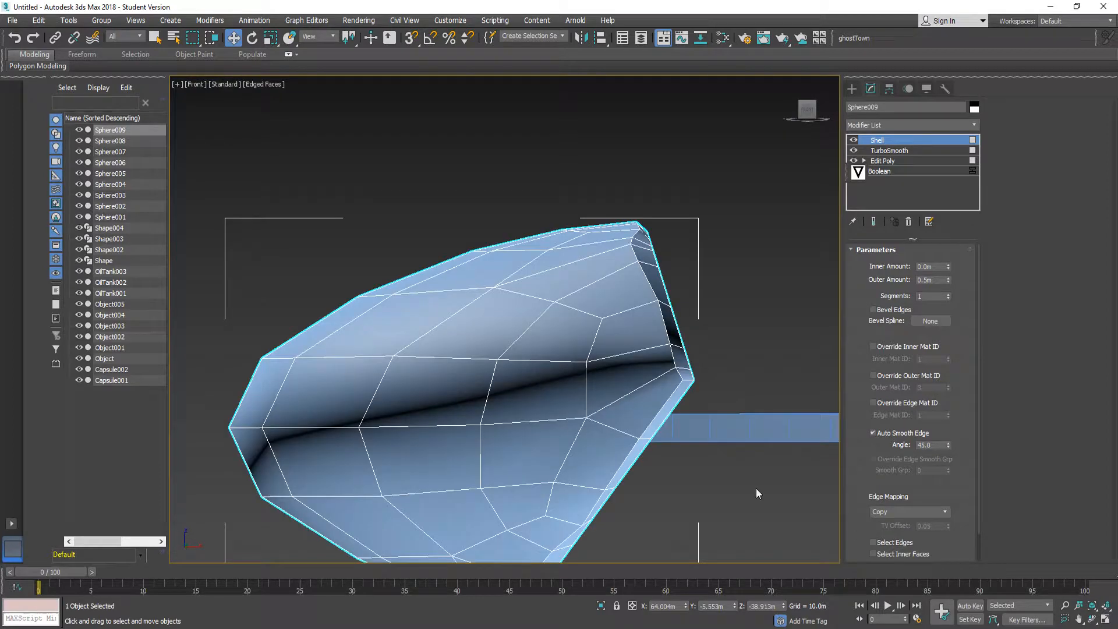
{"action": "scroll", "coordinate": [550, 344], "scroll_direction": "down", "scroll_amount": 6}
{"action": "middle_click_drag", "start_coordinate": [550, 345], "coordinate": [512, 372]}
{"action": "left_click", "coordinate": [486, 340]}
{"action": "scroll", "coordinate": [406, 356], "scroll_direction": "up", "scroll_amount": 3}
{"action": "scroll", "coordinate": [513, 373], "scroll_direction": "down", "scroll_amount": 3}
{"action": "scroll", "coordinate": [384, 346], "scroll_direction": "up", "scroll_amount": 3}
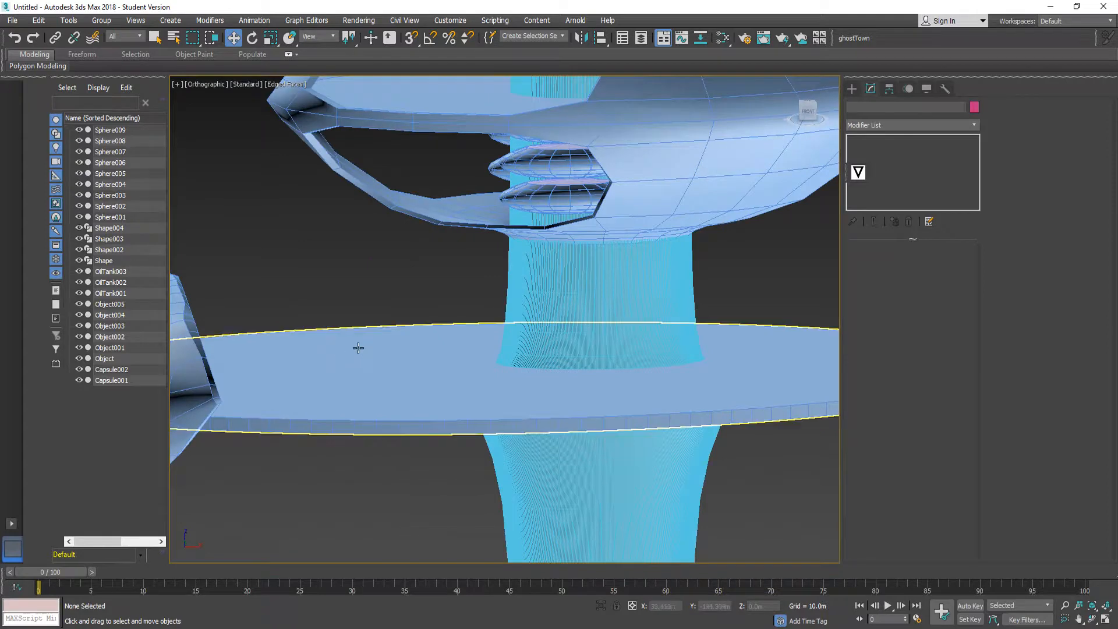
{"action": "scroll", "coordinate": [346, 350], "scroll_direction": "up", "scroll_amount": 2}
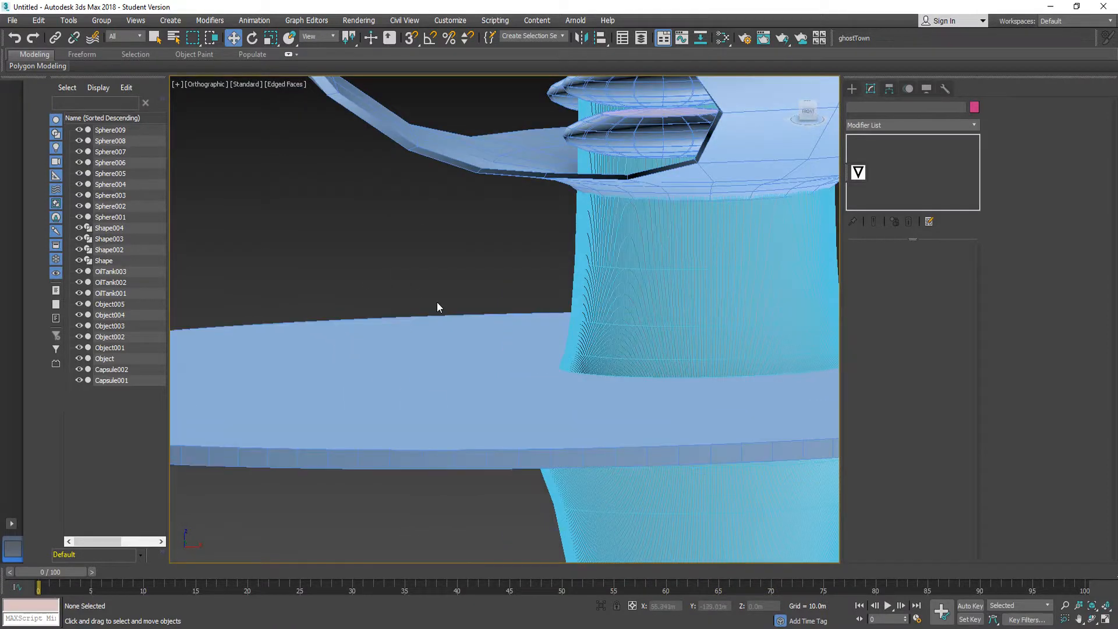
{"action": "middle_click_drag", "start_coordinate": [437, 307], "coordinate": [467, 372], "text": "alt"}
{"action": "scroll", "coordinate": [467, 372], "scroll_direction": "down", "scroll_amount": 6}
{"action": "scroll", "coordinate": [292, 274], "scroll_direction": "up", "scroll_amount": 5}
{"action": "scroll", "coordinate": [442, 337], "scroll_direction": "down", "scroll_amount": 3}
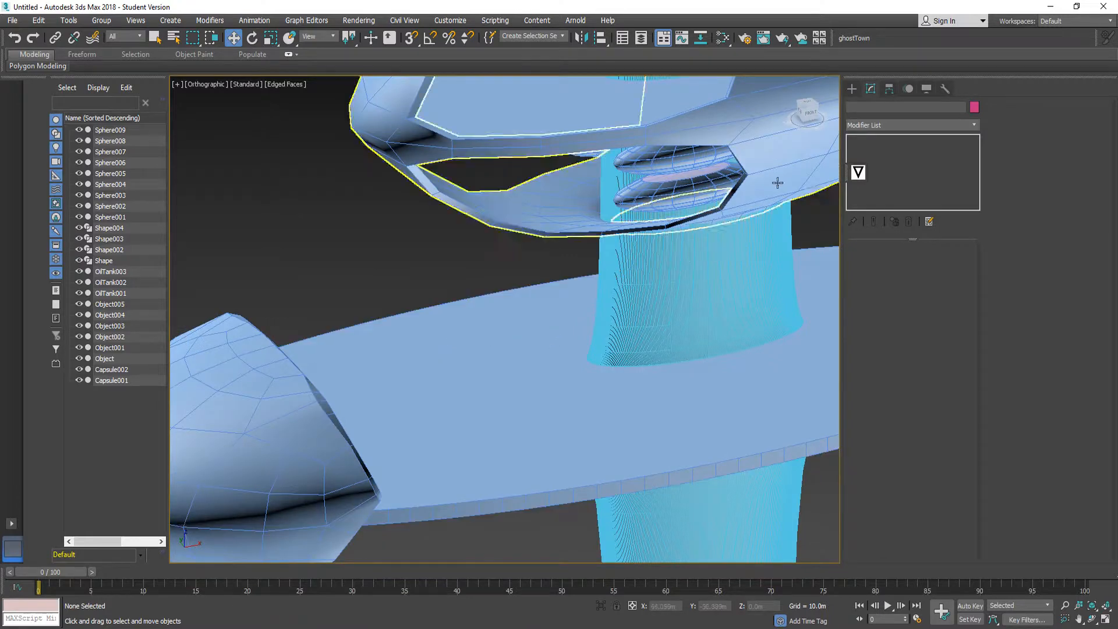
- Switch object creation to Standard Primitives and start the Sphere tool
{"action": "left_click", "coordinate": [851, 89]}
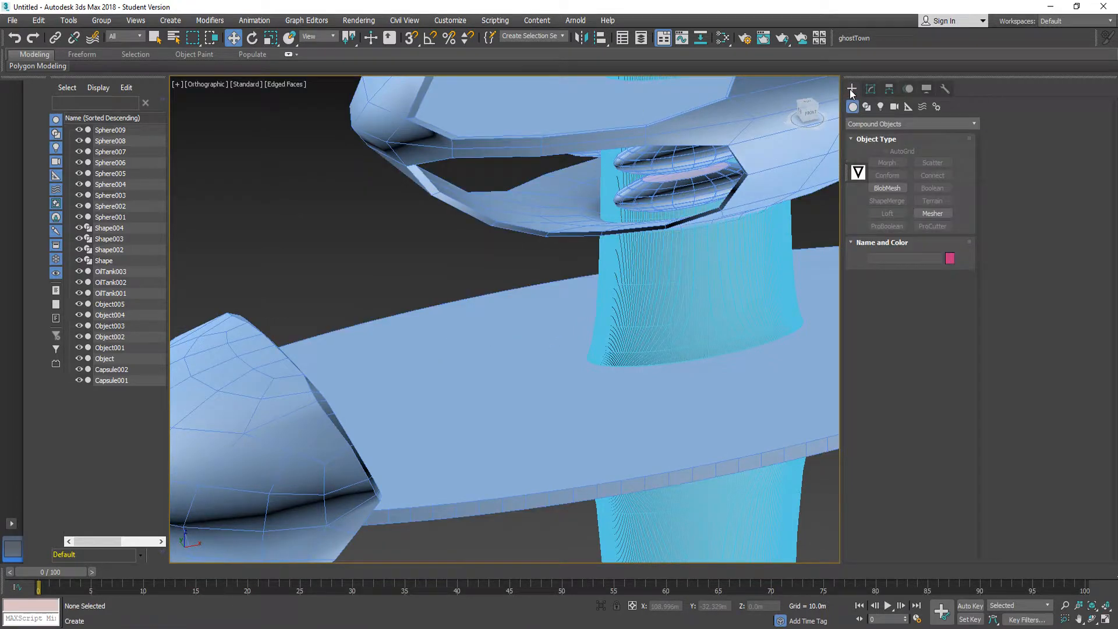
{"action": "left_click", "coordinate": [871, 125]}
{"action": "left_click", "coordinate": [867, 136]}
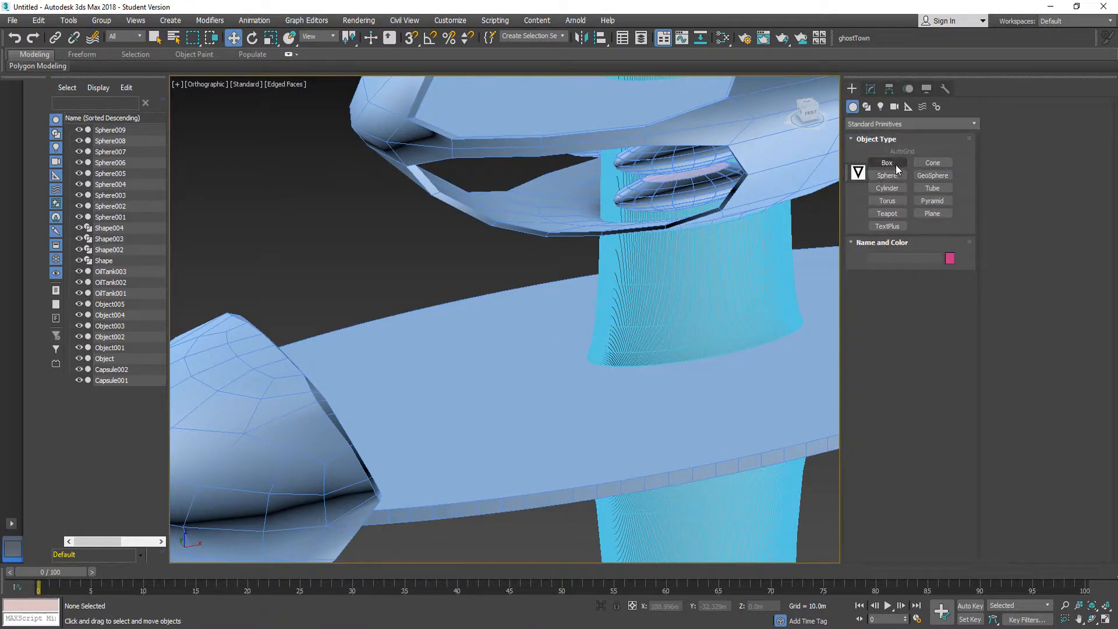
{"action": "left_click", "coordinate": [887, 176]}
{"action": "left_click_drag", "start_coordinate": [441, 369], "coordinate": [459, 384]}
{"action": "scroll", "coordinate": [454, 374], "scroll_direction": "down", "scroll_amount": 5}
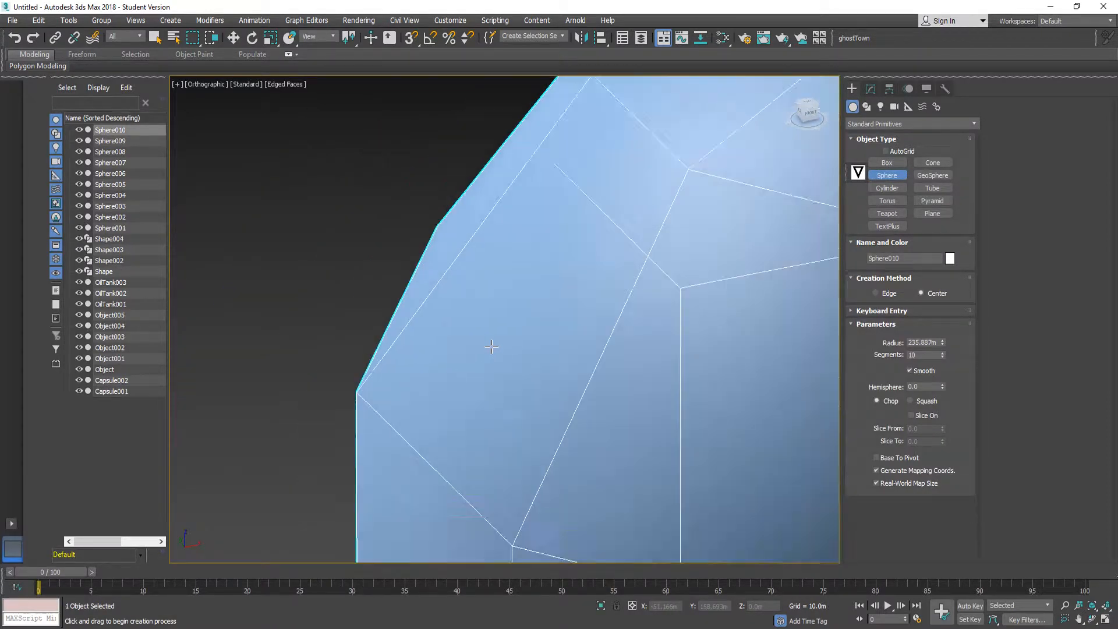
{"action": "key", "text": "ctrl+z"}
- Draw a sphere of about 5.6 m radius beside the tower and stretch it to about 303% along Y and 222% along X
{"action": "scroll", "coordinate": [681, 419], "scroll_direction": "up", "scroll_amount": 10}
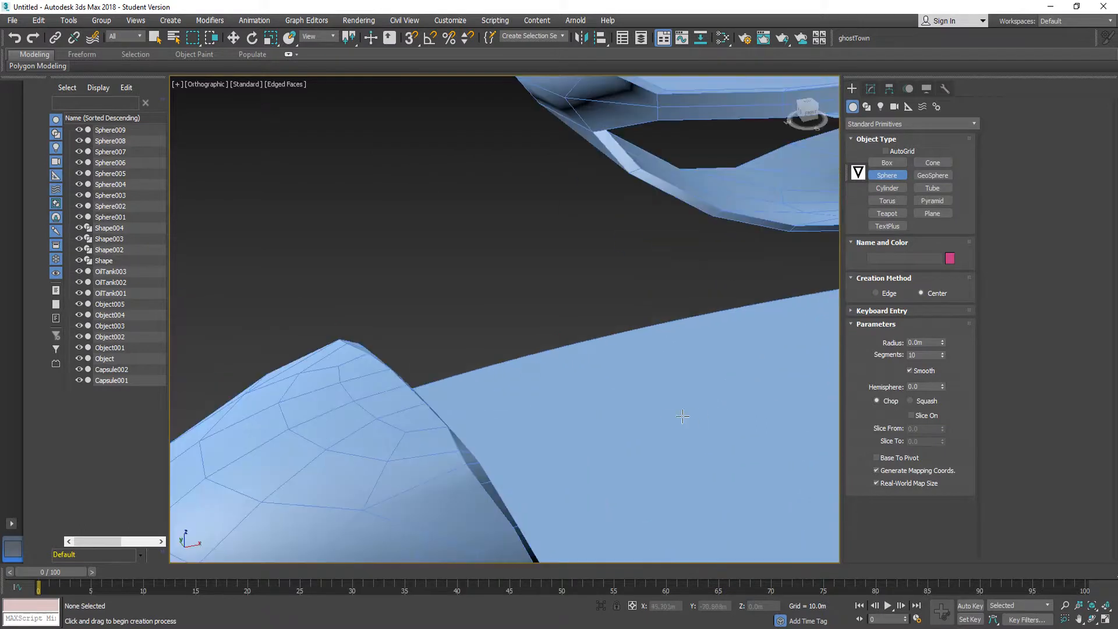
{"action": "left_click_drag", "start_coordinate": [673, 418], "coordinate": [707, 445]}
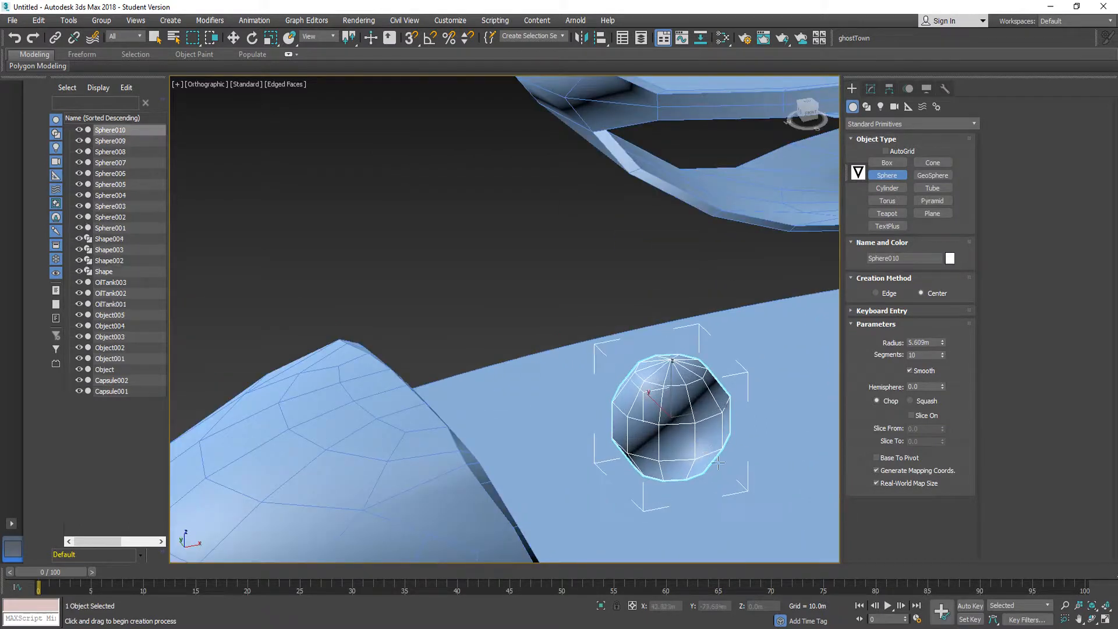
{"action": "left_click", "coordinate": [270, 38]}
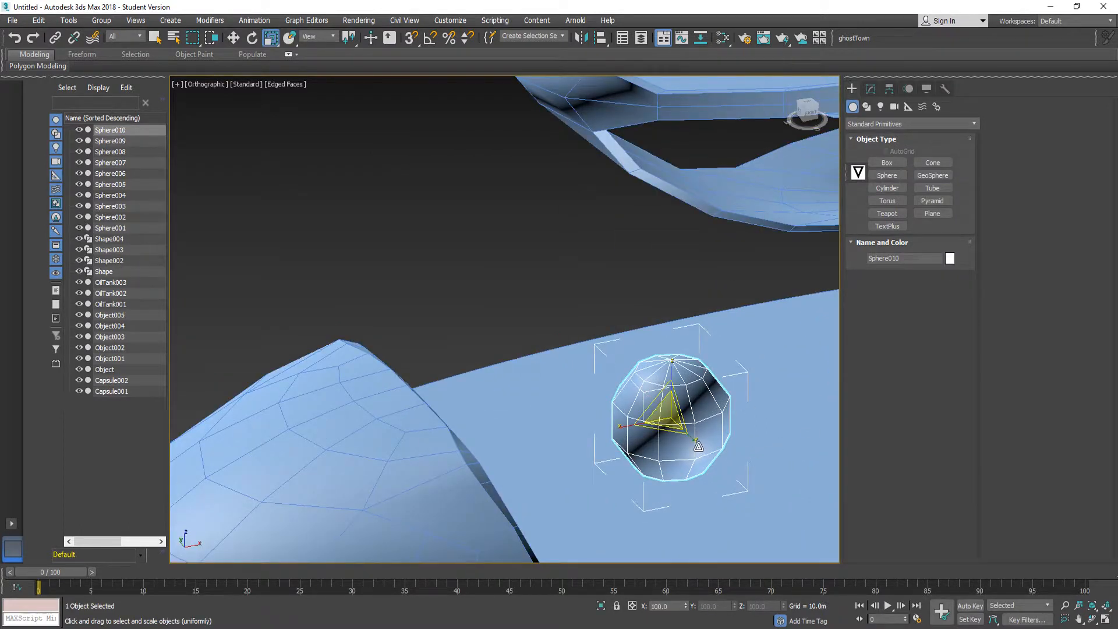
{"action": "left_click_drag", "start_coordinate": [698, 447], "coordinate": [725, 469]}
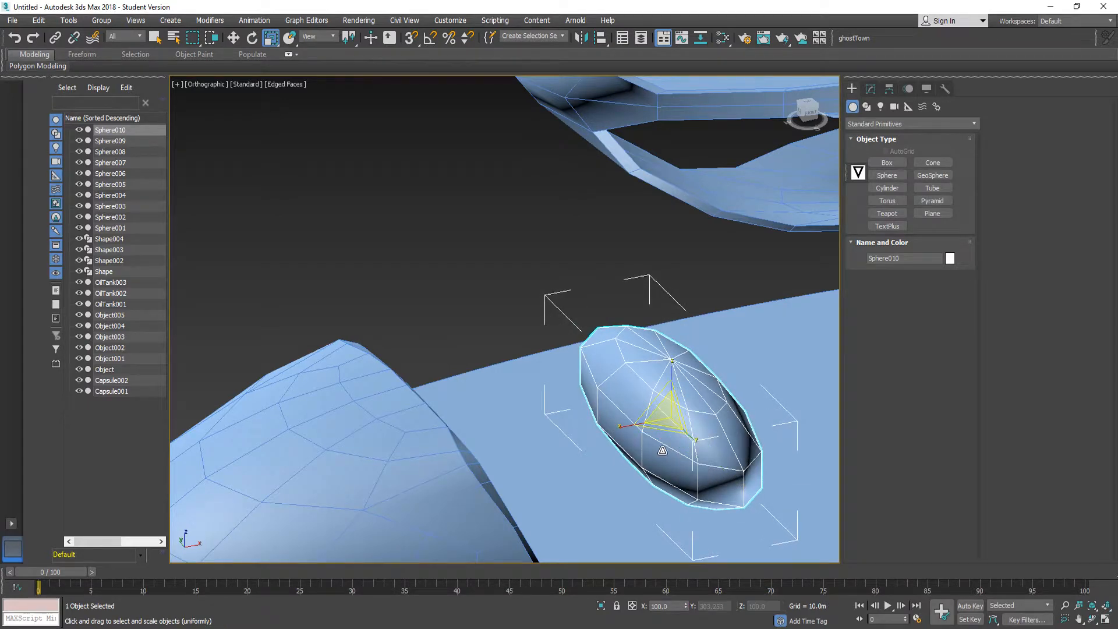
{"action": "left_click_drag", "start_coordinate": [623, 429], "coordinate": [569, 431]}
{"action": "middle_click_drag", "start_coordinate": [698, 457], "coordinate": [492, 265], "text": "alt"}
{"action": "scroll", "coordinate": [679, 451], "scroll_direction": "down", "scroll_amount": 3}
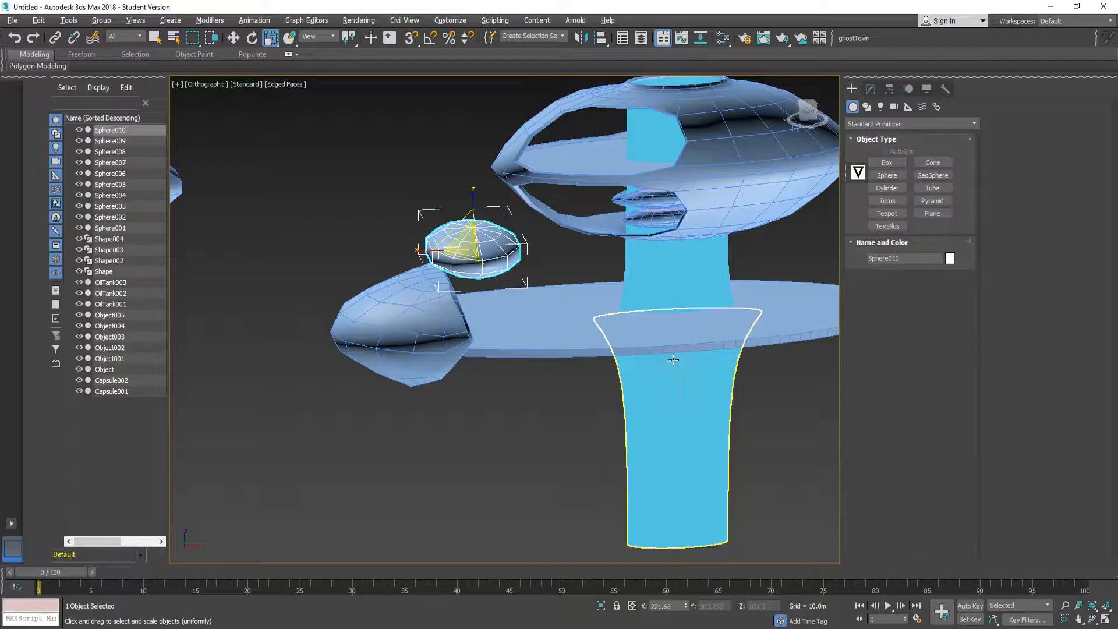
{"action": "scroll", "coordinate": [466, 273], "scroll_direction": "up", "scroll_amount": 5}
{"action": "middle_click_drag", "start_coordinate": [466, 273], "coordinate": [457, 255], "text": "alt"}
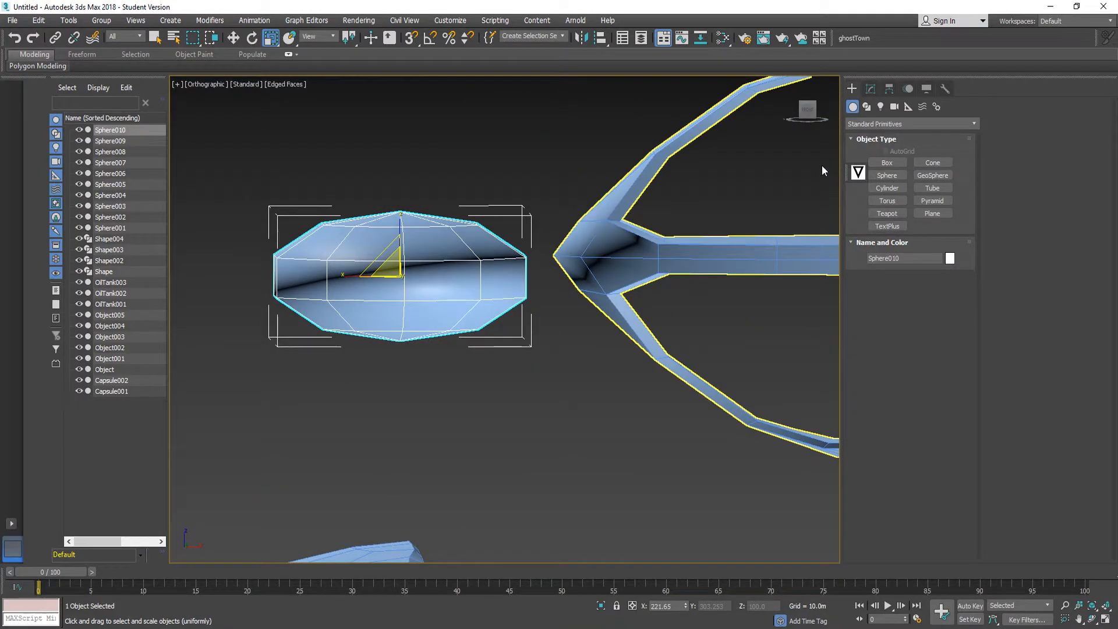
- Add an Edit Poly modifier to the stretched sphere and lower its upper two rows of polygons along Z to thin the middle band
{"action": "left_click", "coordinate": [870, 89]}
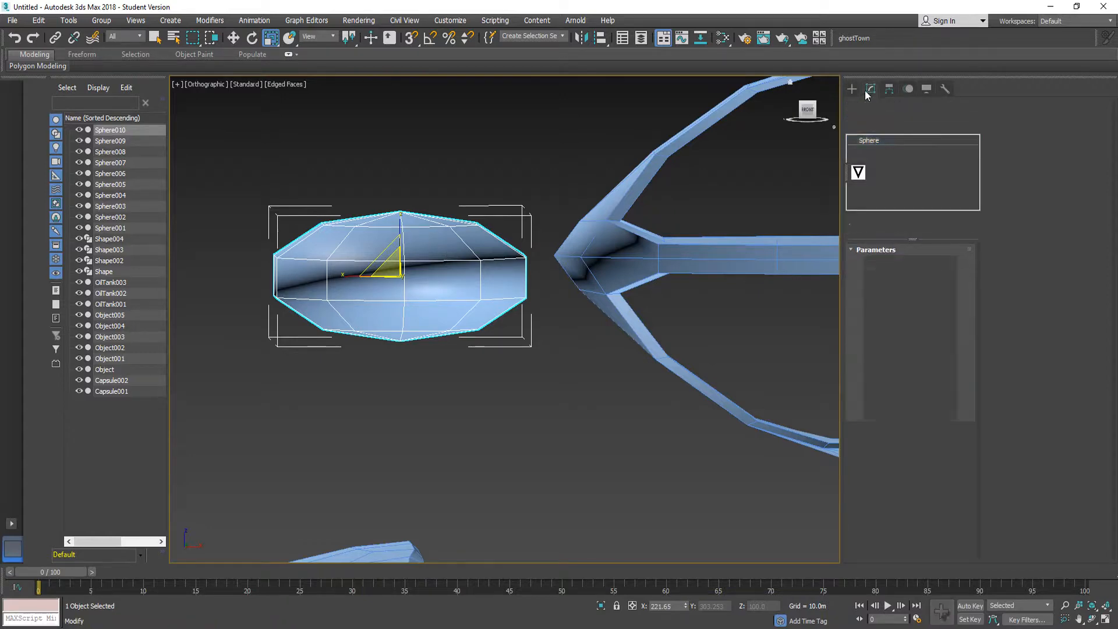
{"action": "left_click", "coordinate": [893, 126]}
{"action": "left_click", "coordinate": [885, 167]}
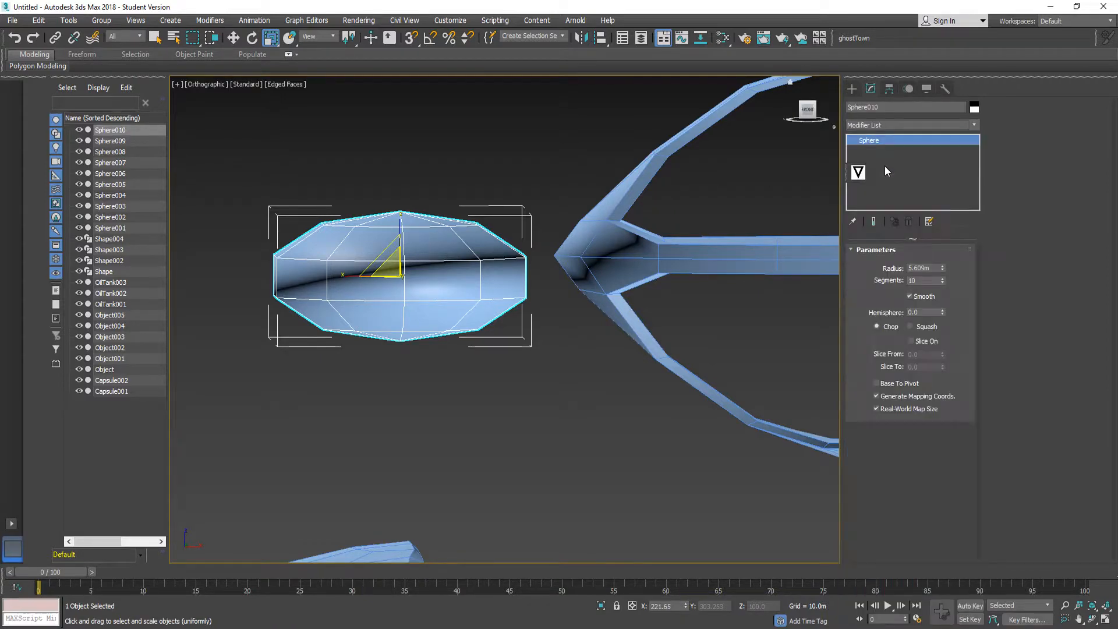
{"action": "key", "text": "4"}
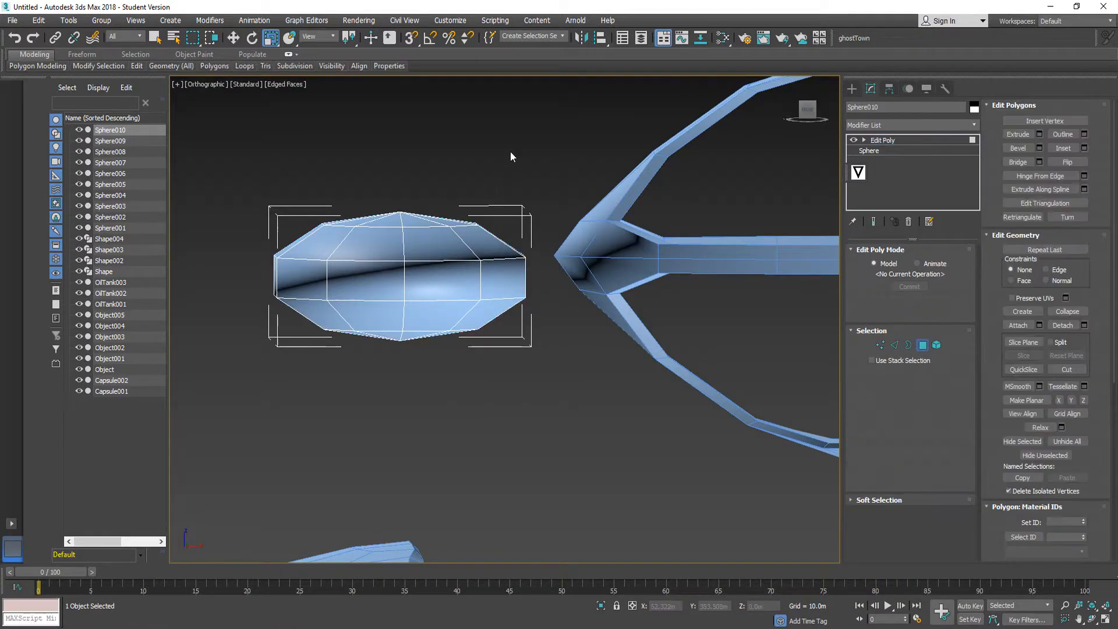
{"action": "left_click_drag", "start_coordinate": [510, 152], "coordinate": [274, 237]}
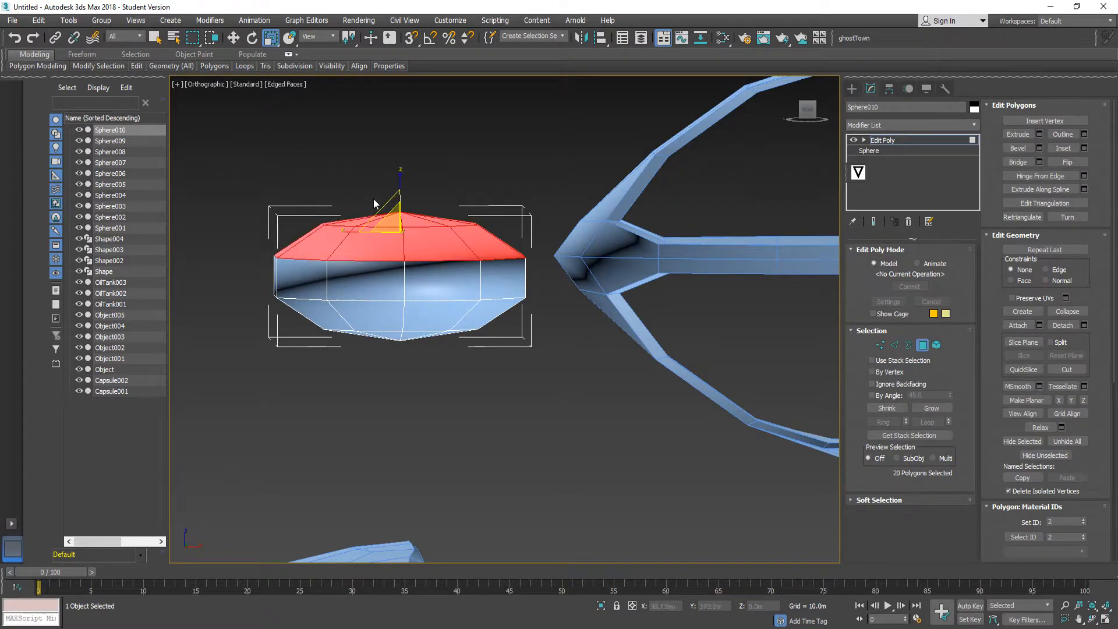
{"action": "left_click", "coordinate": [233, 37]}
{"action": "left_click_drag", "start_coordinate": [400, 181], "coordinate": [401, 205]}
- Raise the top cap polygons of the stretched sphere along Z to form a tall dome, and clear the selection
{"action": "left_click", "coordinate": [440, 222]}
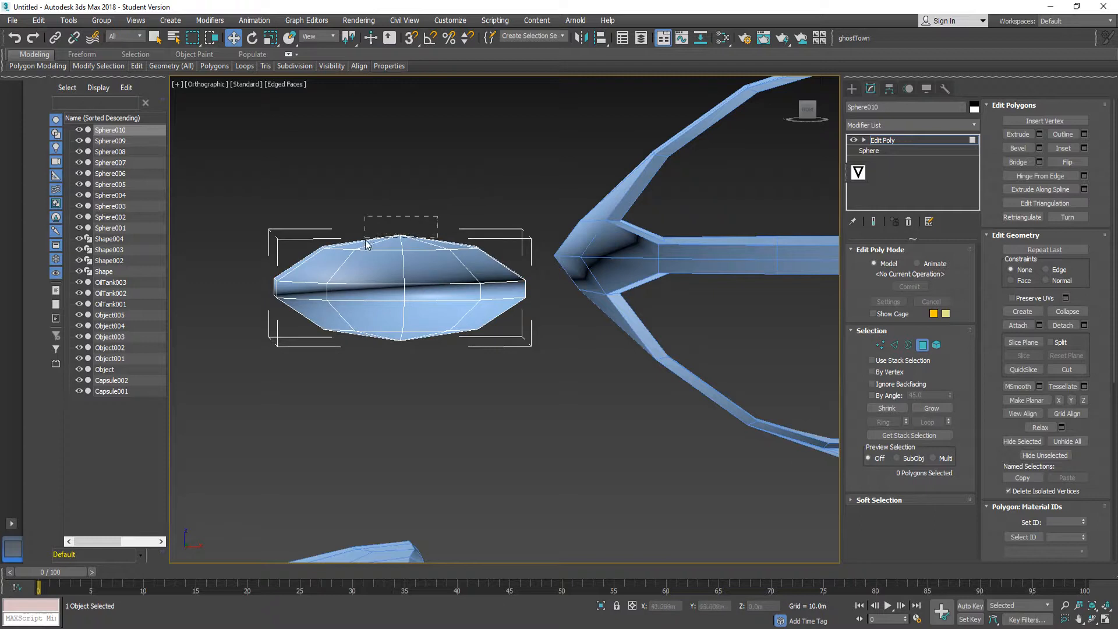
{"action": "left_click_drag", "start_coordinate": [365, 243], "coordinate": [367, 245]}
{"action": "left_click_drag", "start_coordinate": [402, 204], "coordinate": [407, 152]}
{"action": "left_click", "coordinate": [501, 149]}
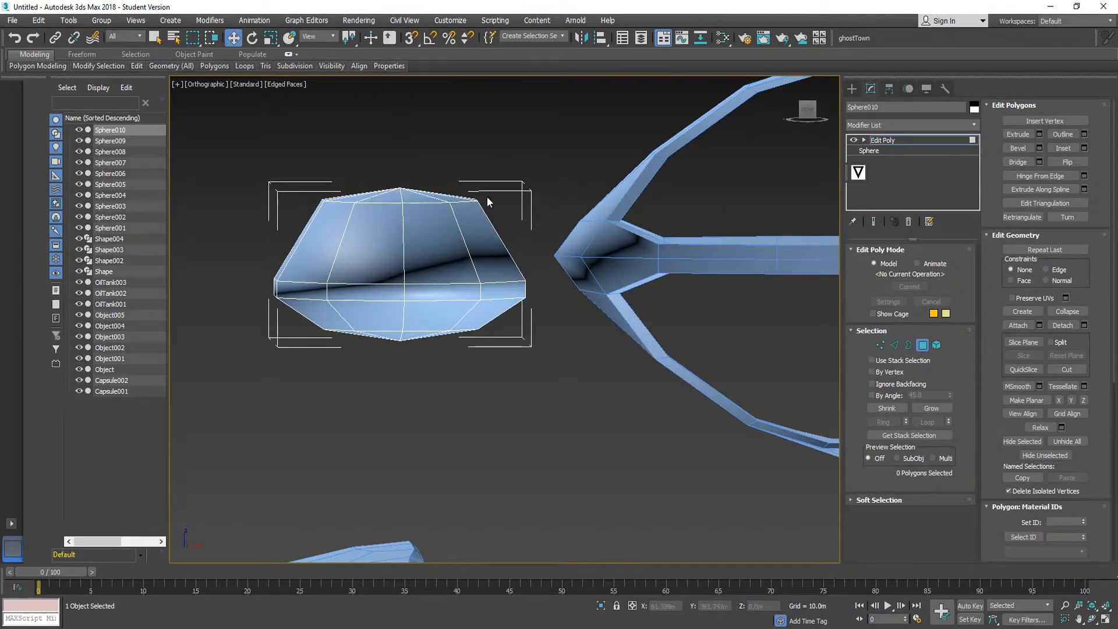
- Compare the domed shape with the small pod on the platform in the reference image
{"action": "mouse_move", "coordinate": [449, 273]}
{"action": "middle_mouse_down", "text": "alt"}
{"action": "mouse_move", "coordinate": [423, 285]}
{"action": "mouse_move", "coordinate": [467, 277]}
{"action": "middle_mouse_up", "text": "alt"}
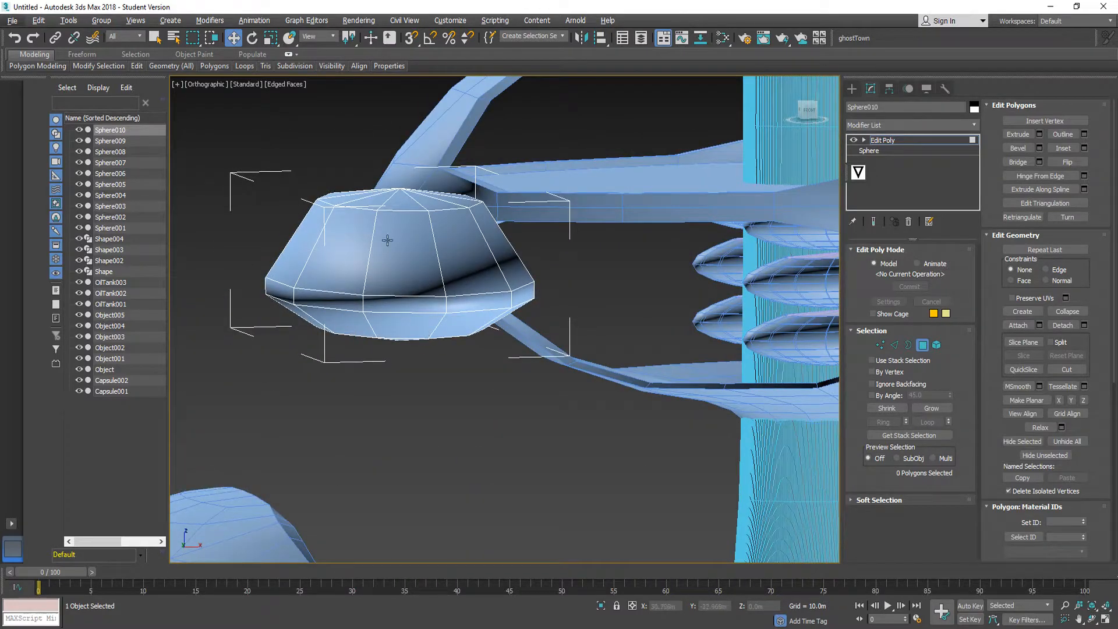
{"action": "middle_click_drag", "start_coordinate": [421, 266], "coordinate": [395, 263], "text": "alt"}
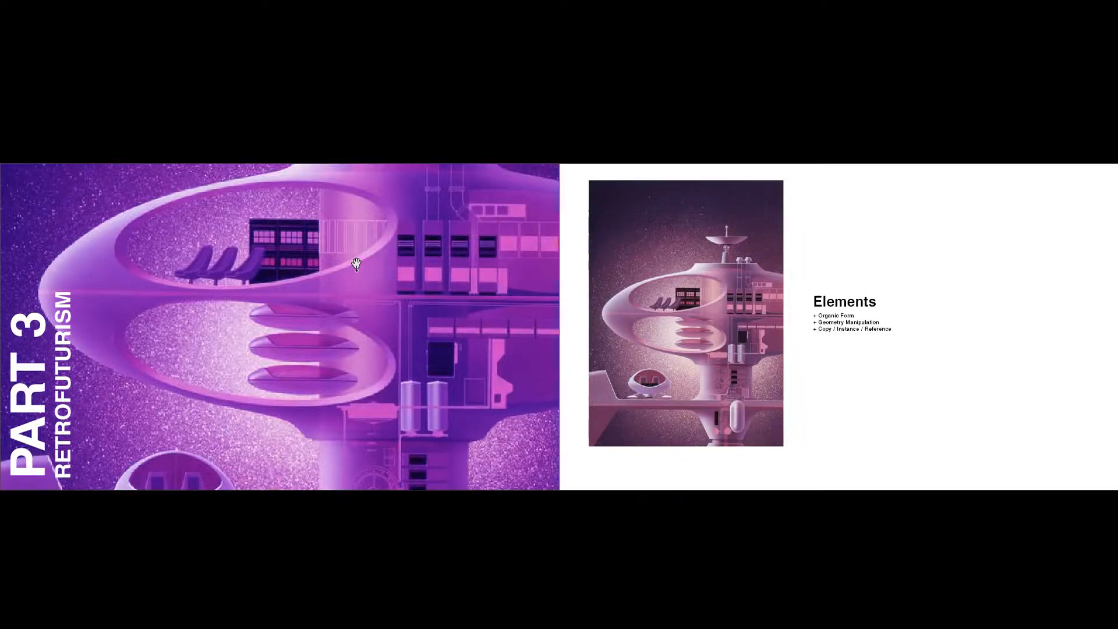
{"action": "key", "text": "alt+Tab"}
{"action": "mouse_move", "coordinate": [429, 289]}
{"action": "middle_mouse_down", "text": "alt"}
{"action": "mouse_move", "coordinate": [464, 256]}
{"action": "mouse_move", "coordinate": [432, 302]}
{"action": "mouse_move", "coordinate": [431, 283]}
{"action": "middle_mouse_up", "text": "alt"}
{"action": "left_click", "coordinate": [924, 124]}
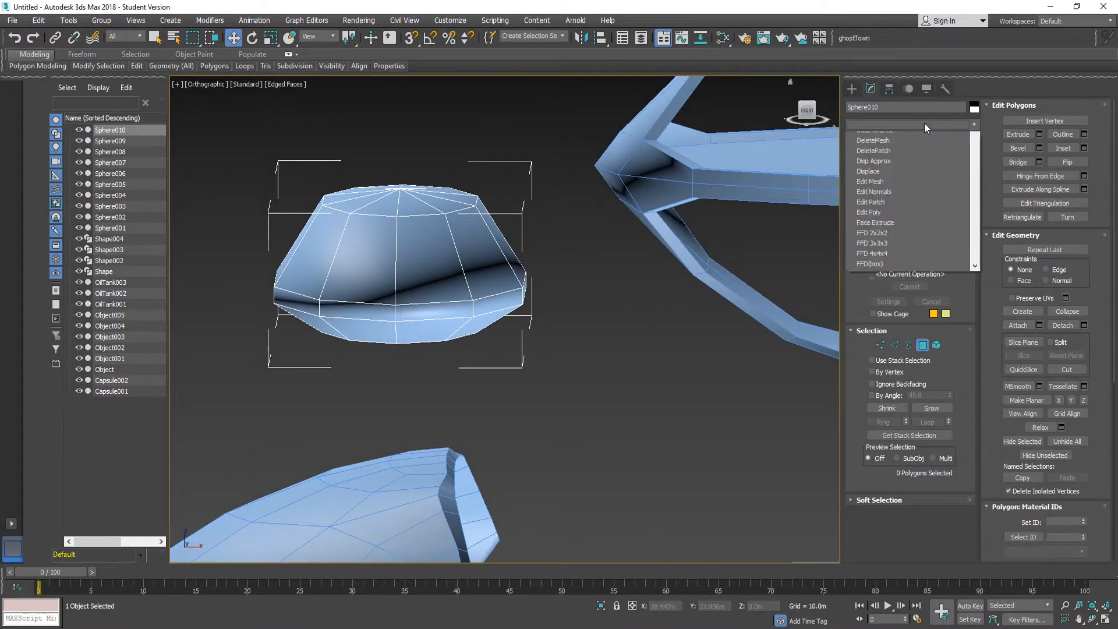
{"action": "left_click", "coordinate": [923, 200]}
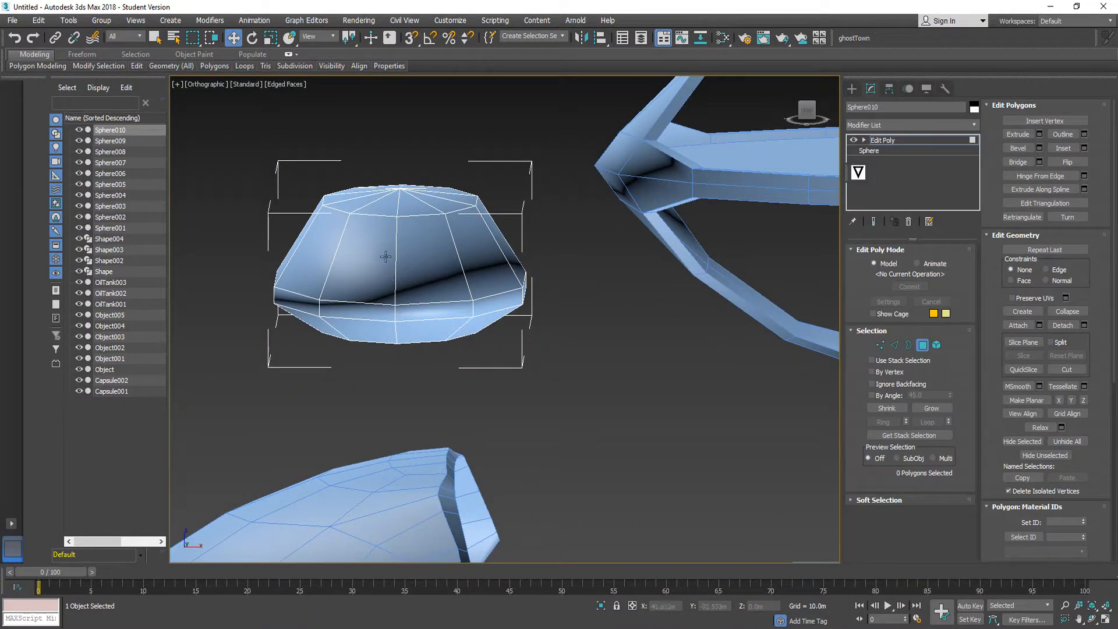
- Delete the front polygons of the dome's tall side band to open a wide window in the pod
{"action": "left_click", "coordinate": [386, 256]}
{"action": "left_click", "coordinate": [433, 240], "text": "ctrl"}
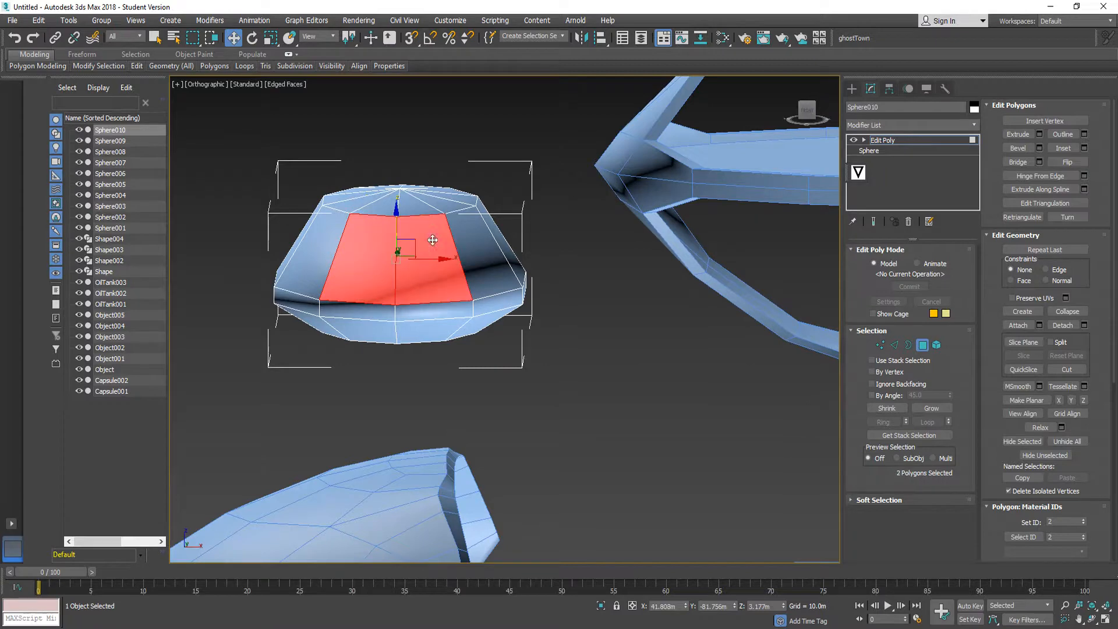
{"action": "left_click", "coordinate": [312, 241], "text": "ctrl"}
{"action": "key", "text": "Delete"}
{"action": "middle_click_drag", "start_coordinate": [437, 270], "coordinate": [465, 245], "text": "alt"}
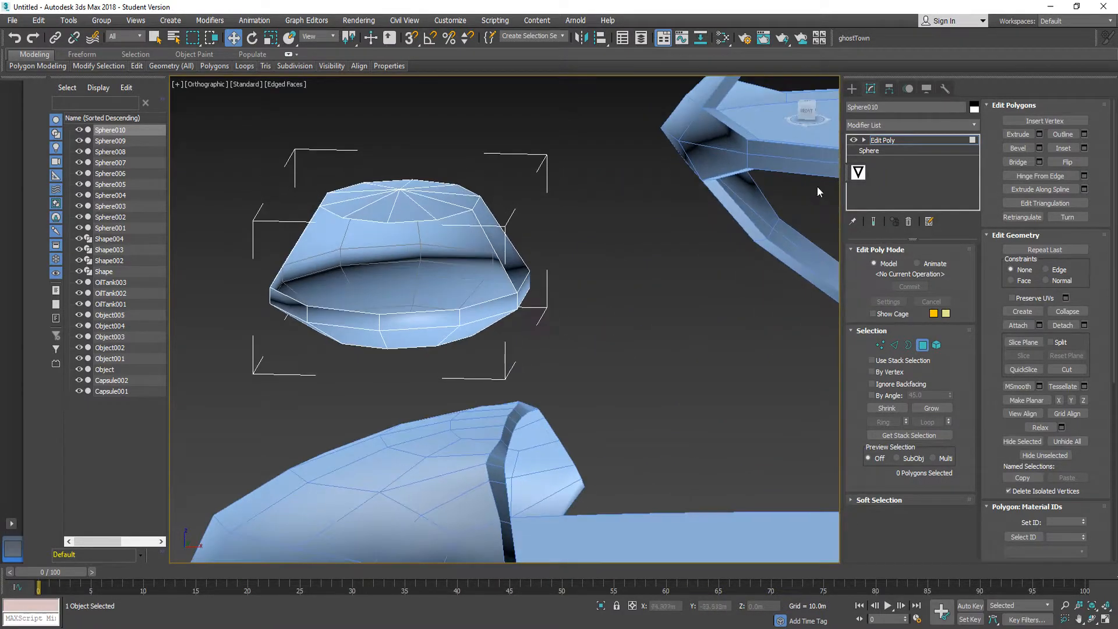
- Add a TurboSmooth modifier to the opened pod to round off its dome and base
{"action": "left_click", "coordinate": [870, 125]}
{"action": "type", "text": "tu"}
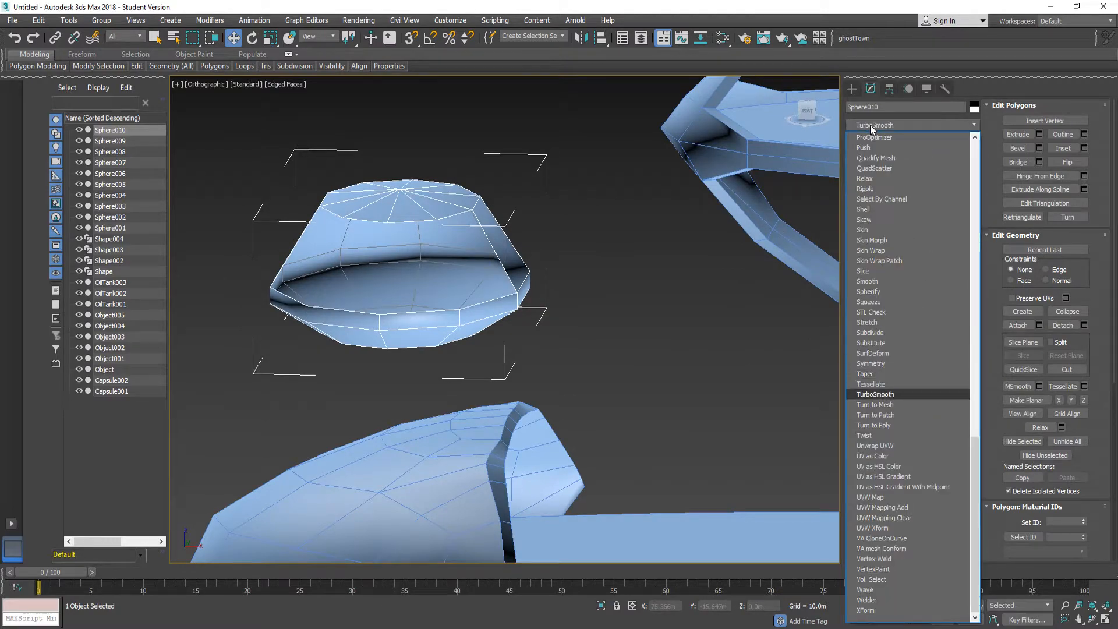
{"action": "key", "text": "Return"}
{"action": "middle_click_drag", "start_coordinate": [495, 289], "coordinate": [524, 291], "text": "alt"}
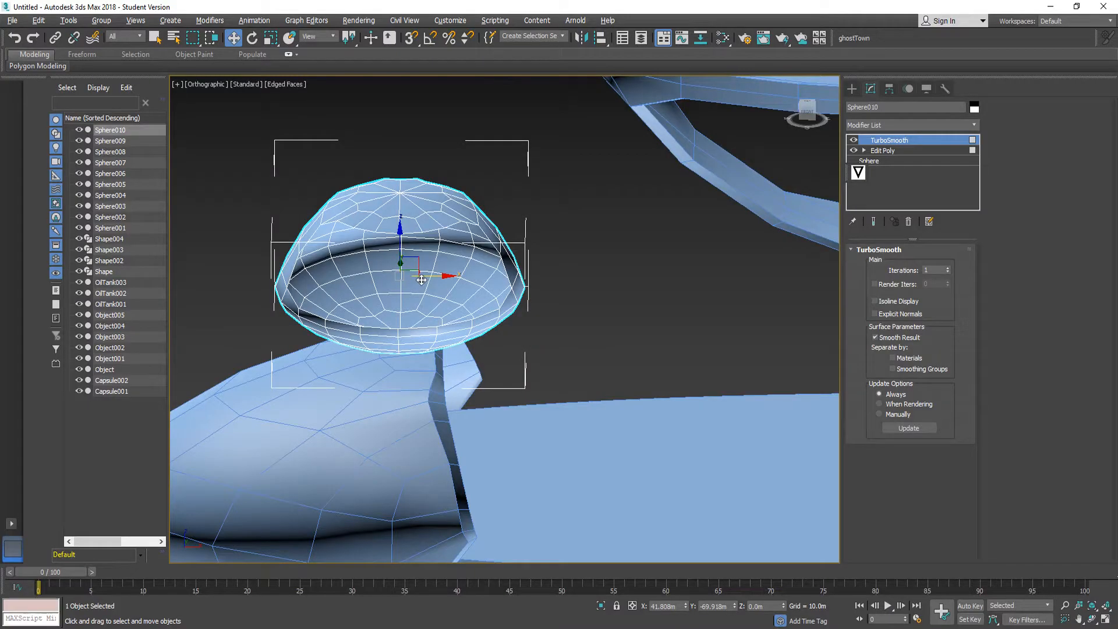
{"action": "mouse_move", "coordinate": [421, 280]}
{"action": "middle_mouse_down", "text": "alt"}
{"action": "mouse_move", "coordinate": [431, 274]}
{"action": "mouse_move", "coordinate": [418, 297]}
{"action": "mouse_move", "coordinate": [429, 309]}
{"action": "mouse_move", "coordinate": [419, 298]}
{"action": "middle_mouse_up", "text": "alt"}
- Add a Shell modifier to the smoothed pod with an outer amount of 0.2 m
{"action": "left_click", "coordinate": [895, 127]}
{"action": "type", "text": "shell"}
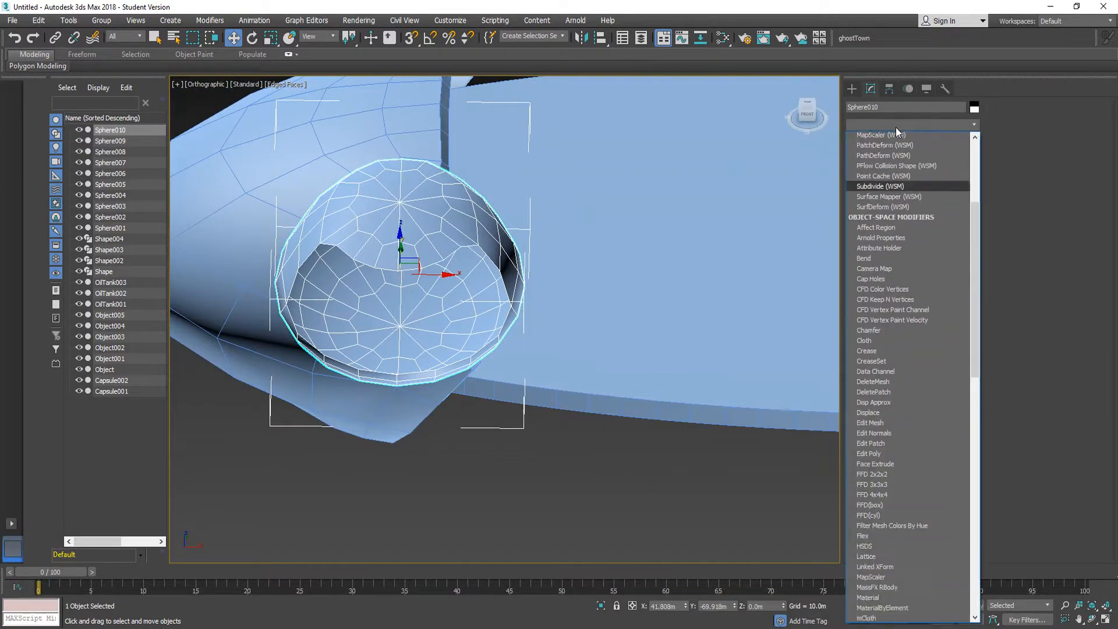
{"action": "key", "text": "Return"}
{"action": "middle_click_drag", "start_coordinate": [563, 270], "coordinate": [569, 245], "text": "alt"}
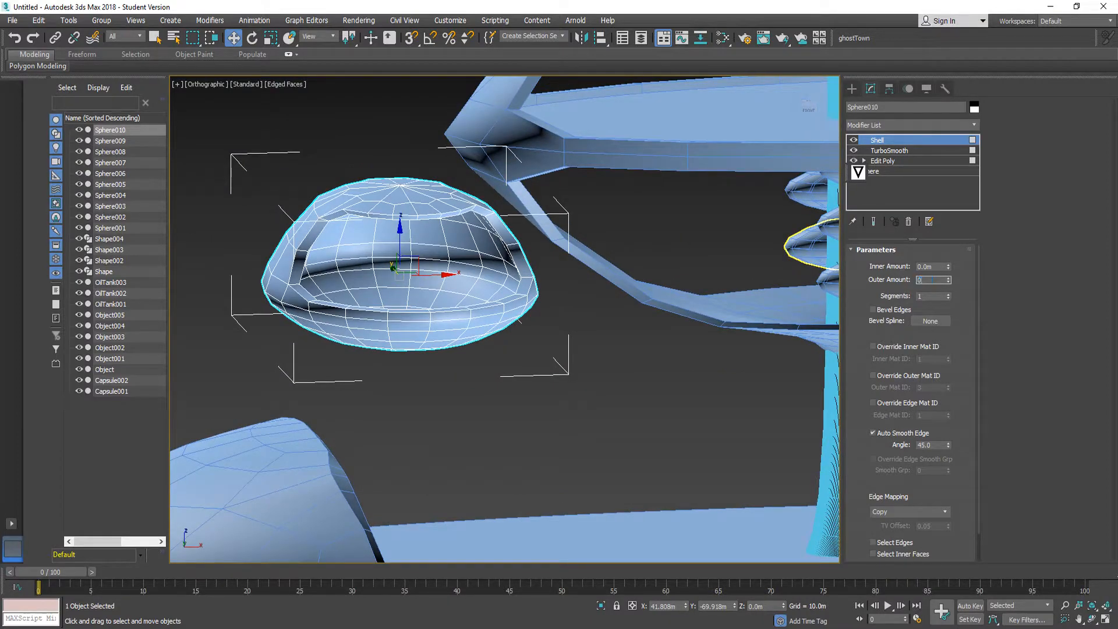
{"action": "type", "text": "0.2"}
{"action": "key", "text": "Return"}
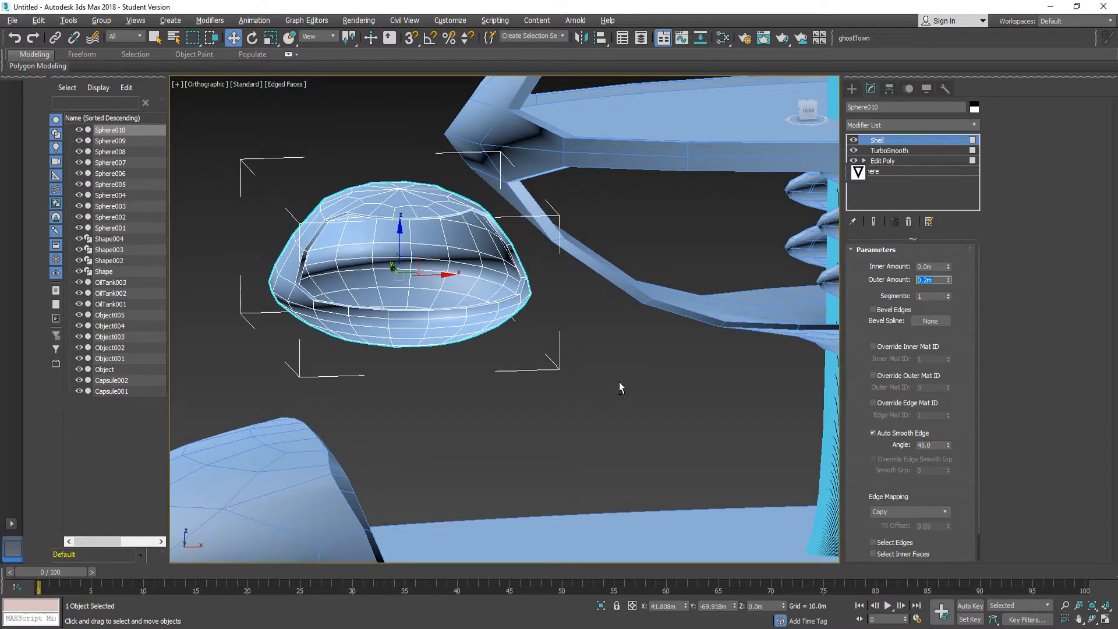
{"action": "mouse_move", "coordinate": [619, 383]}
{"action": "middle_mouse_down", "text": "alt"}
{"action": "mouse_move", "coordinate": [607, 369]}
{"action": "mouse_move", "coordinate": [609, 390]}
{"action": "mouse_move", "coordinate": [629, 392]}
{"action": "middle_mouse_up", "text": "alt"}
- Change the pod's object color to blue from the basic color palette
{"action": "left_click", "coordinate": [620, 246]}
{"action": "left_click", "coordinate": [474, 224]}
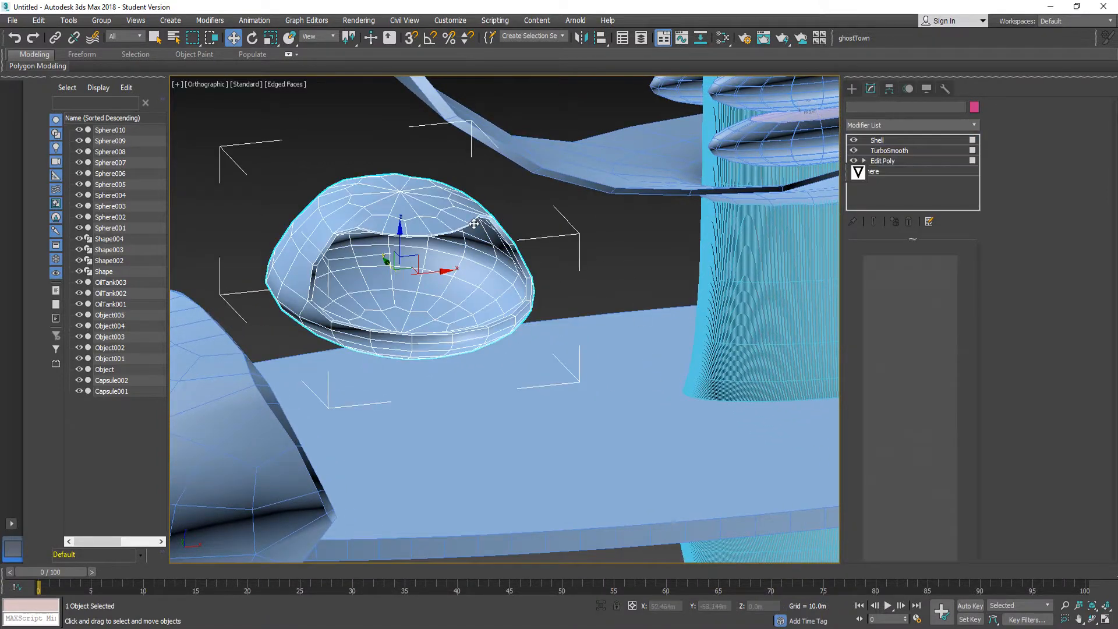
{"action": "left_click", "coordinate": [974, 107]}
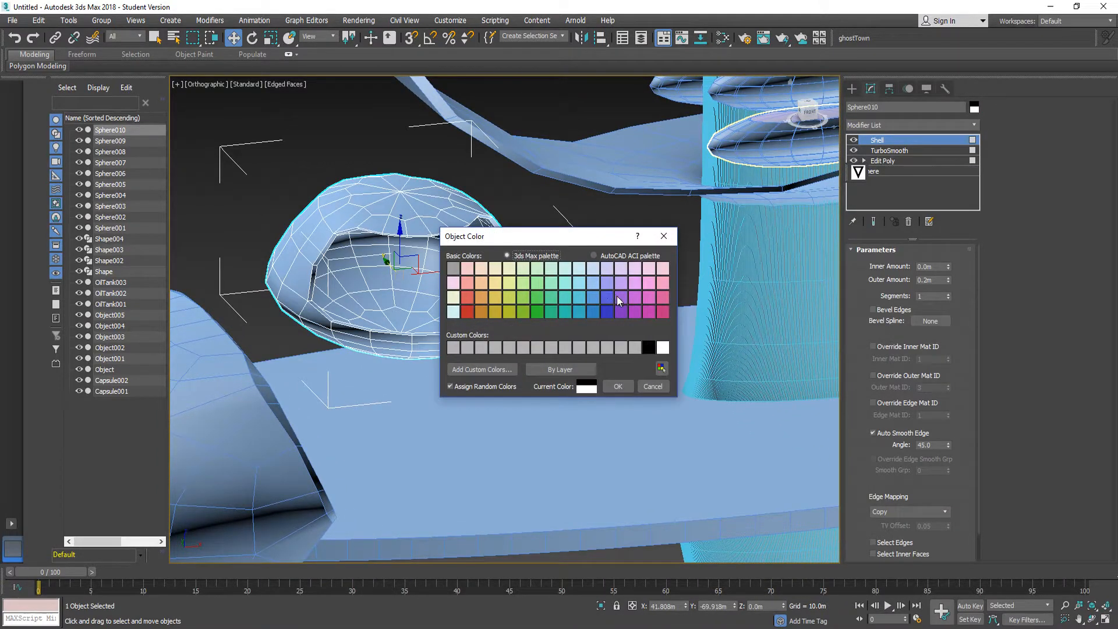
{"action": "left_click", "coordinate": [614, 391]}
{"action": "mouse_move", "coordinate": [431, 282]}
{"action": "middle_mouse_down", "text": "alt"}
{"action": "mouse_move", "coordinate": [385, 254]}
{"action": "mouse_move", "coordinate": [341, 293]}
{"action": "mouse_move", "coordinate": [389, 233]}
{"action": "mouse_move", "coordinate": [427, 269]}
{"action": "middle_mouse_up", "text": "alt"}
{"action": "scroll", "coordinate": [389, 235], "scroll_direction": "up", "scroll_amount": 5}
{"action": "scroll", "coordinate": [392, 233], "scroll_direction": "down", "scroll_amount": 7}
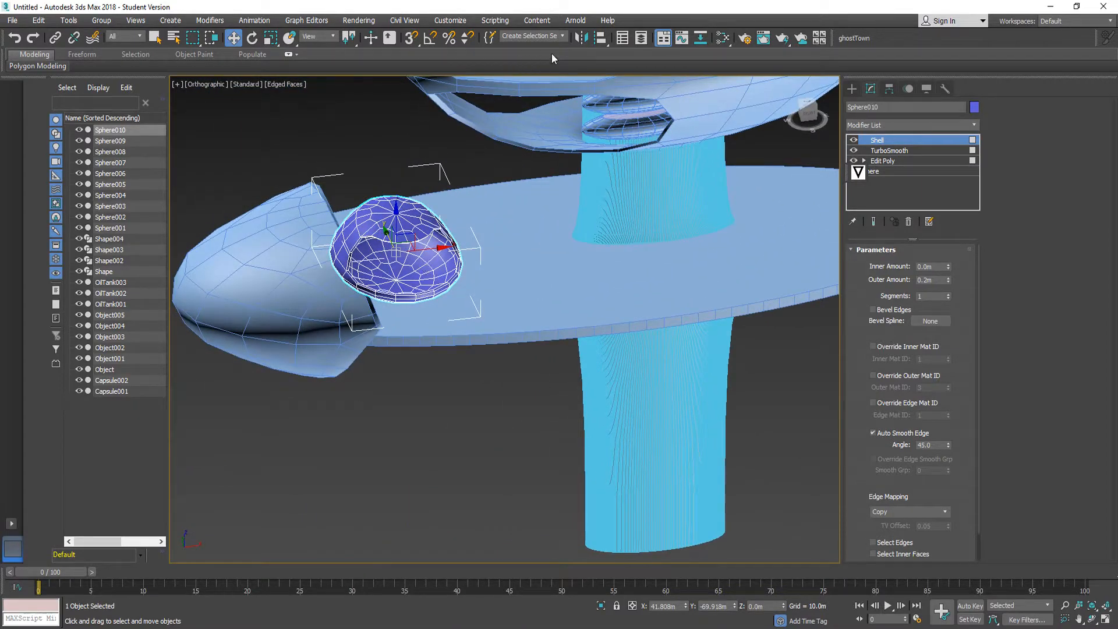
- Align the pod to the platform disc in X, Y and Z position, matching center to center
{"action": "left_click", "coordinate": [598, 38]}
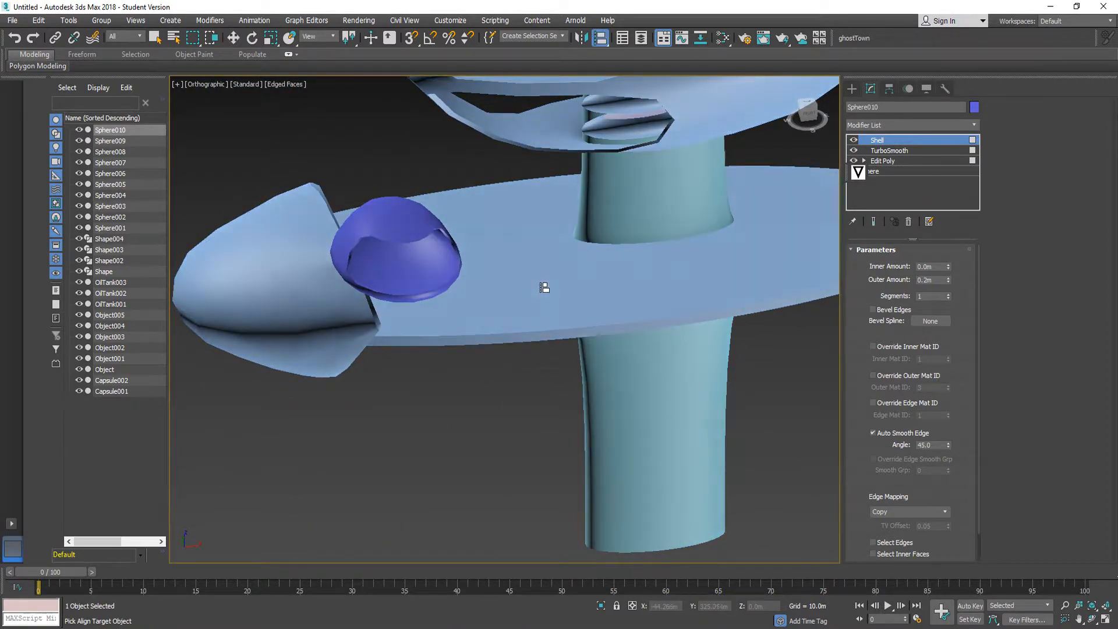
{"action": "left_click", "coordinate": [1093, 607]}
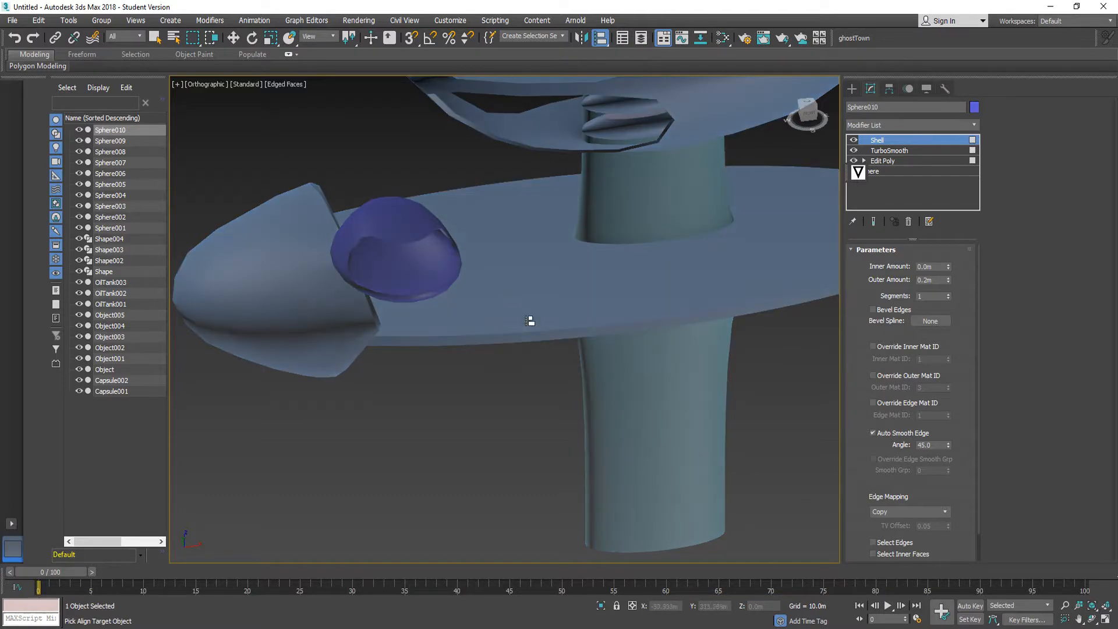
{"action": "scroll", "coordinate": [332, 451], "scroll_direction": "up", "scroll_amount": 10}
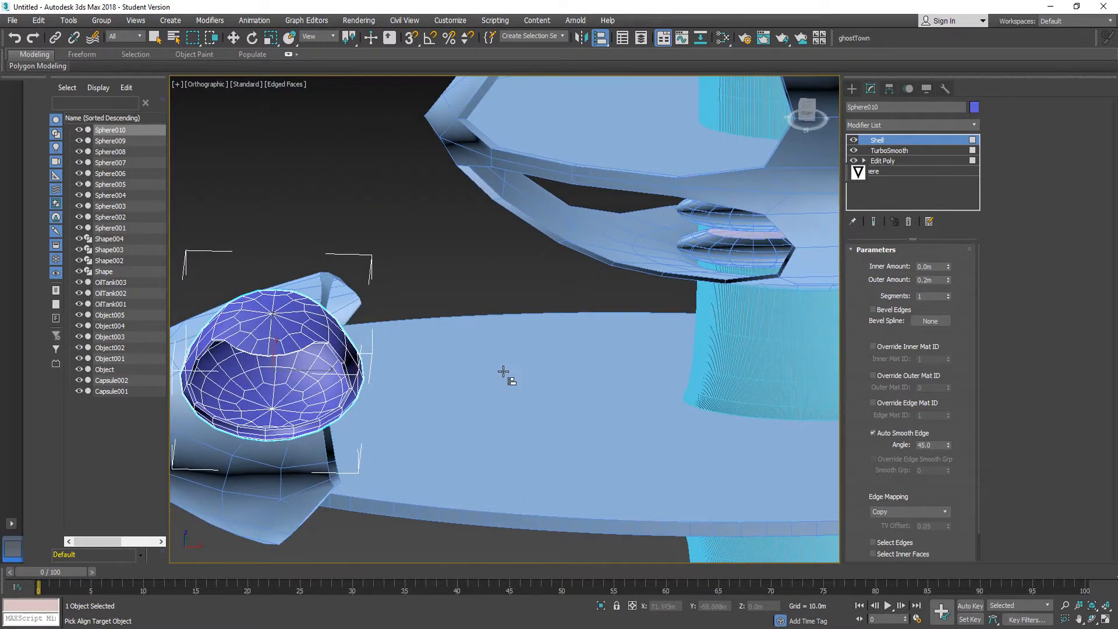
{"action": "left_click", "coordinate": [508, 378]}
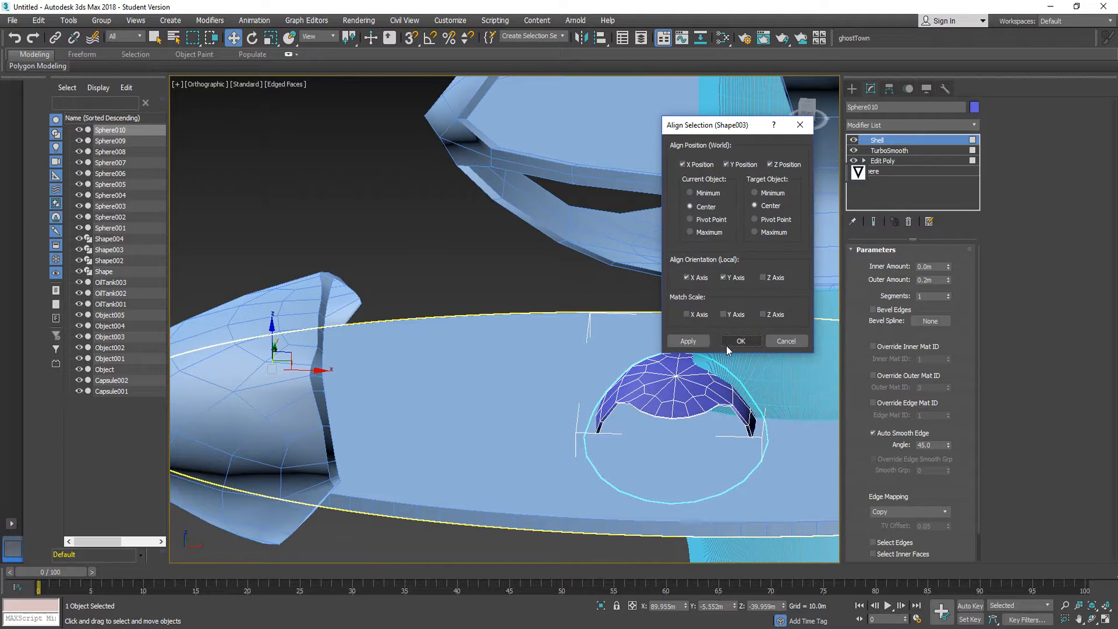
{"action": "left_click", "coordinate": [695, 197]}
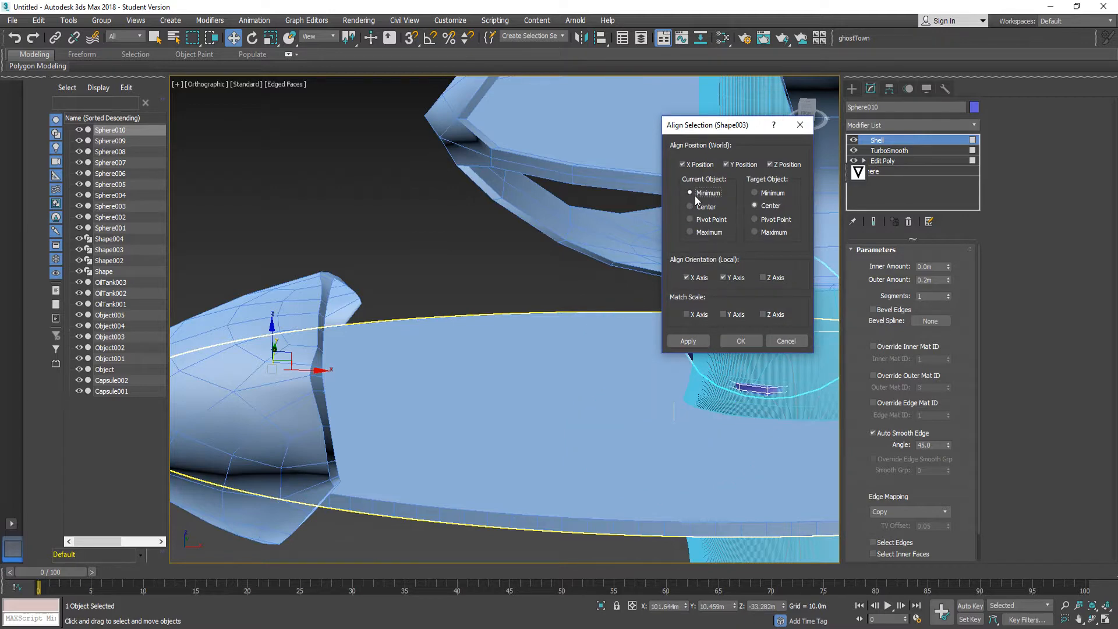
{"action": "left_click", "coordinate": [699, 207]}
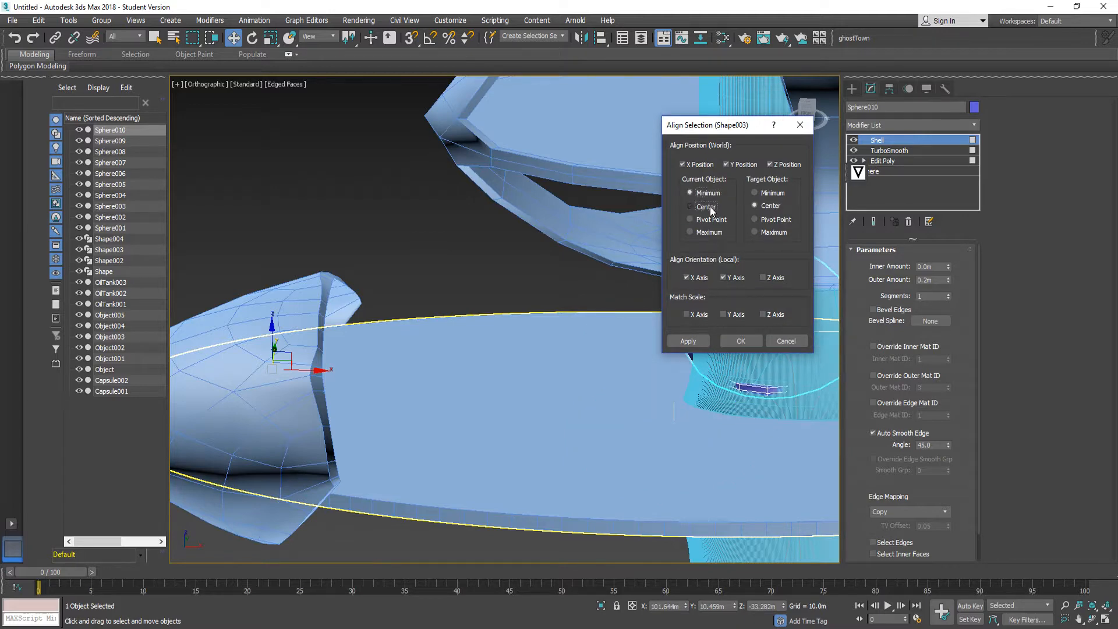
{"action": "left_click", "coordinate": [756, 193]}
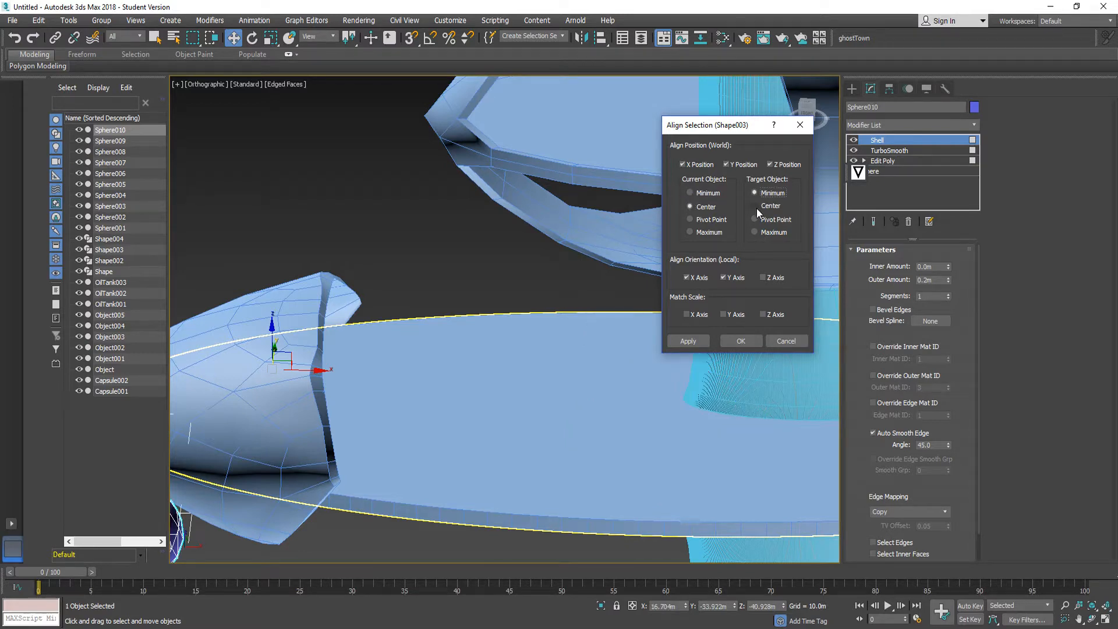
{"action": "left_click", "coordinate": [757, 208]}
{"action": "left_click", "coordinate": [730, 339]}
- Raise the pod along Z out of the disc and slide it along X away from the column to about X 70.8 m
{"action": "middle_click_drag", "start_coordinate": [699, 466], "coordinate": [682, 405], "text": "alt"}
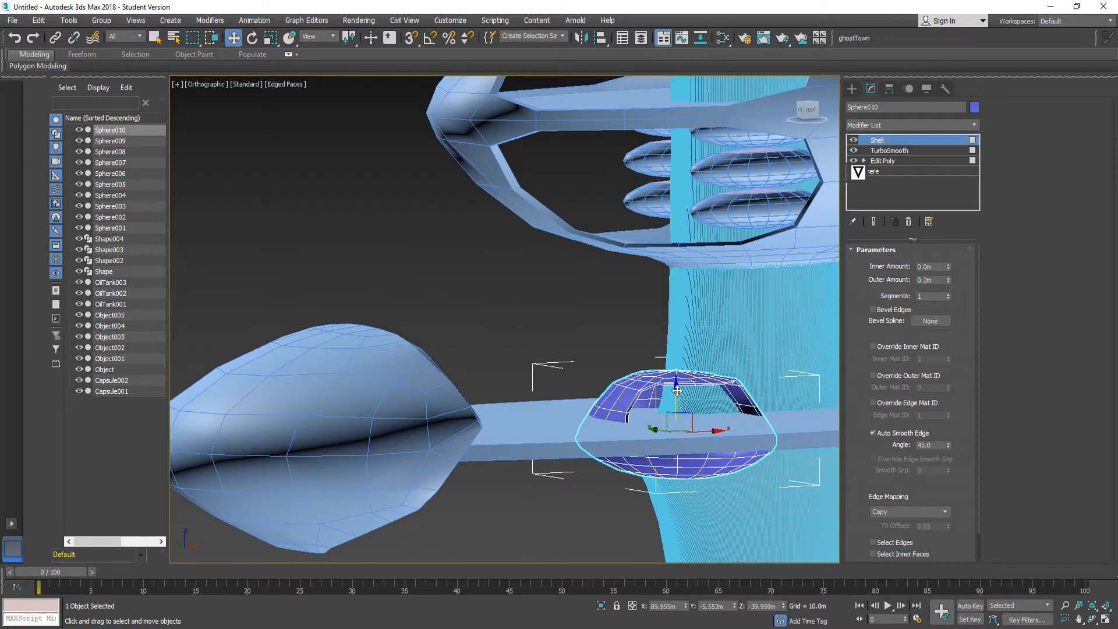
{"action": "left_click_drag", "start_coordinate": [678, 391], "coordinate": [689, 365]}
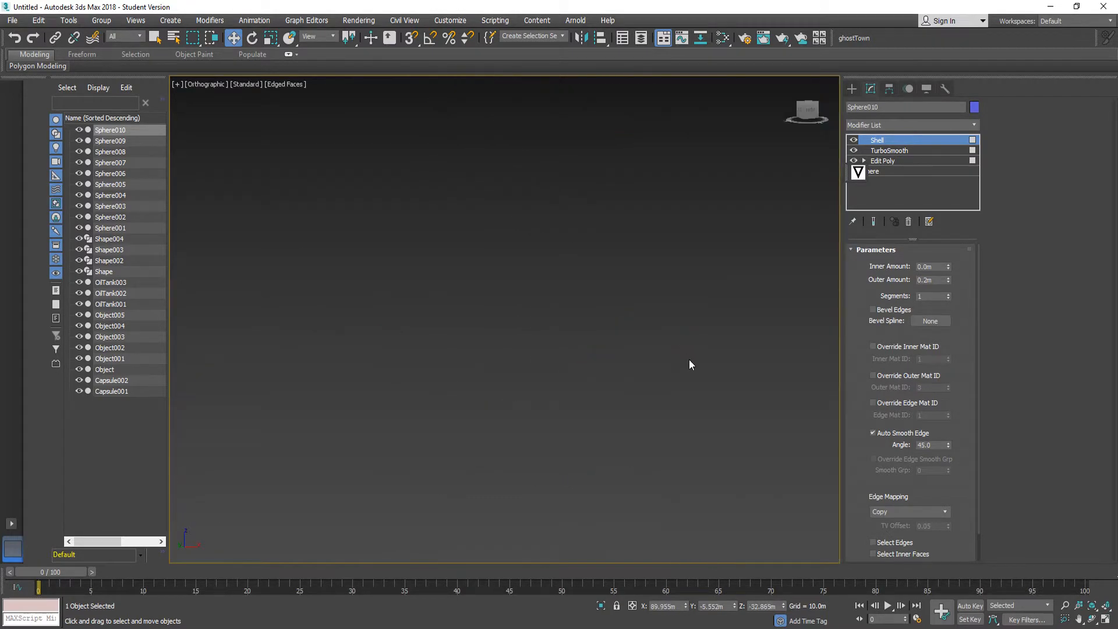
{"action": "left_click", "coordinate": [1091, 608]}
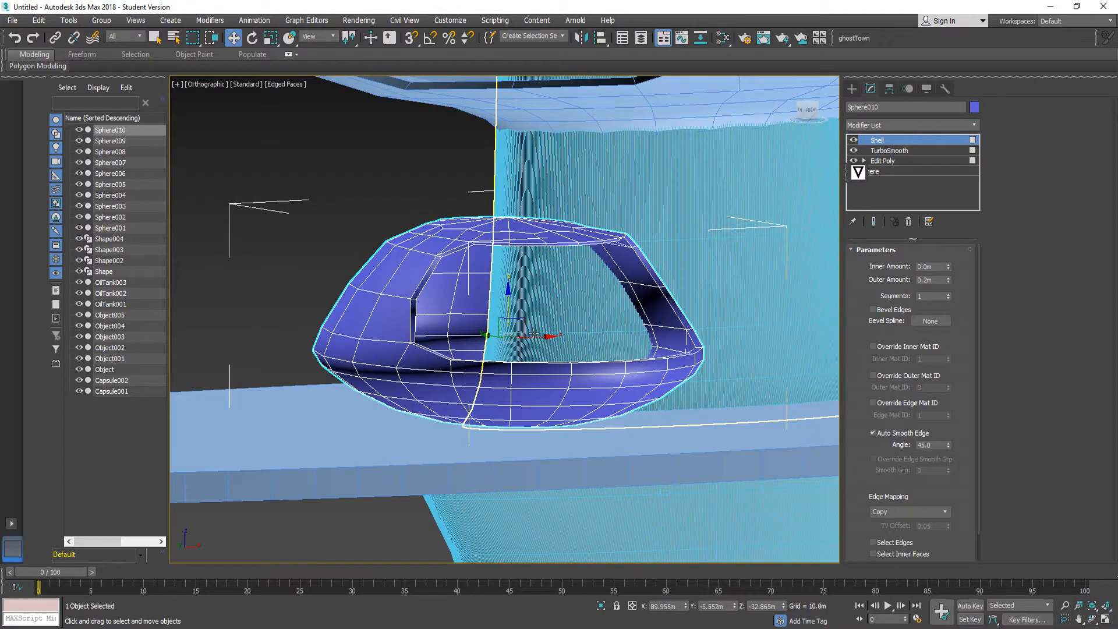
{"action": "left_click_drag", "start_coordinate": [533, 337], "coordinate": [280, 337]}
{"action": "scroll", "coordinate": [378, 316], "scroll_direction": "down", "scroll_amount": 3}
{"action": "middle_click_drag", "start_coordinate": [460, 357], "coordinate": [417, 355], "text": "alt"}
{"action": "left_click_drag", "start_coordinate": [321, 286], "coordinate": [322, 287]}
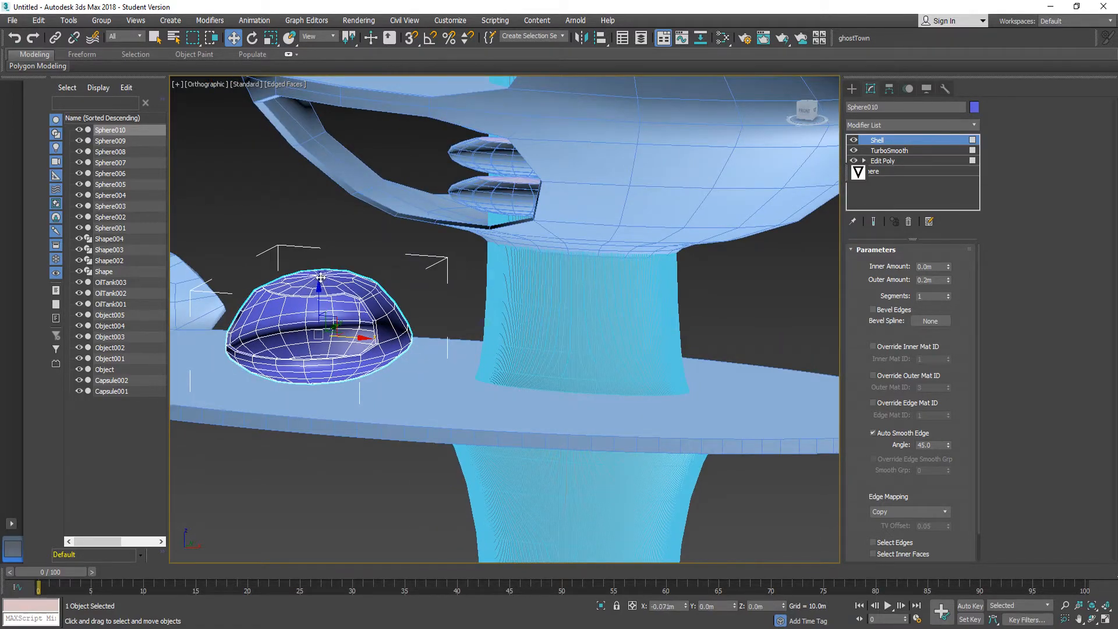
- Raise the pod along Z to about -31 m so its base rests on the platform disc
{"action": "left_click", "coordinate": [1090, 608]}
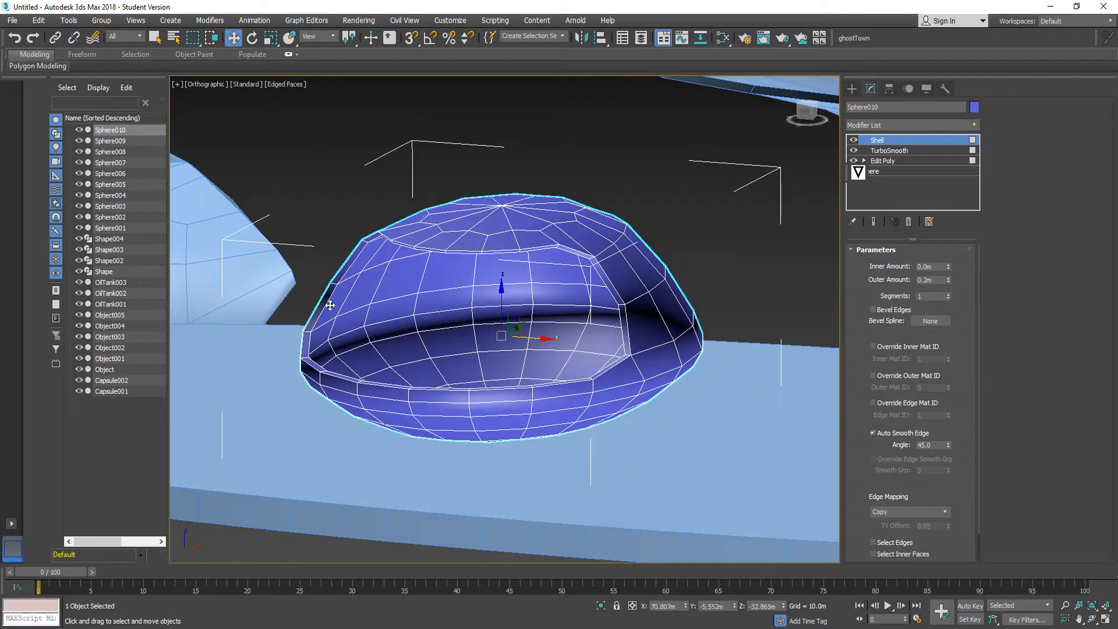
{"action": "left_click_drag", "start_coordinate": [502, 290], "coordinate": [502, 256]}
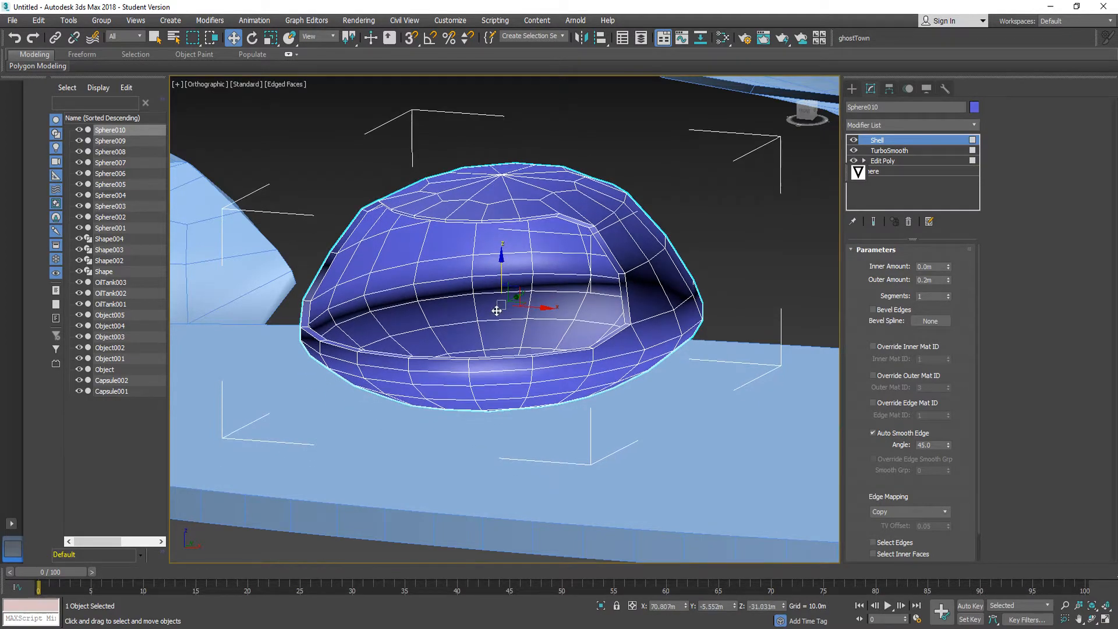
{"action": "middle_click_drag", "start_coordinate": [496, 316], "coordinate": [526, 330], "text": "alt"}
{"action": "scroll", "coordinate": [525, 330], "scroll_direction": "down", "scroll_amount": 5}
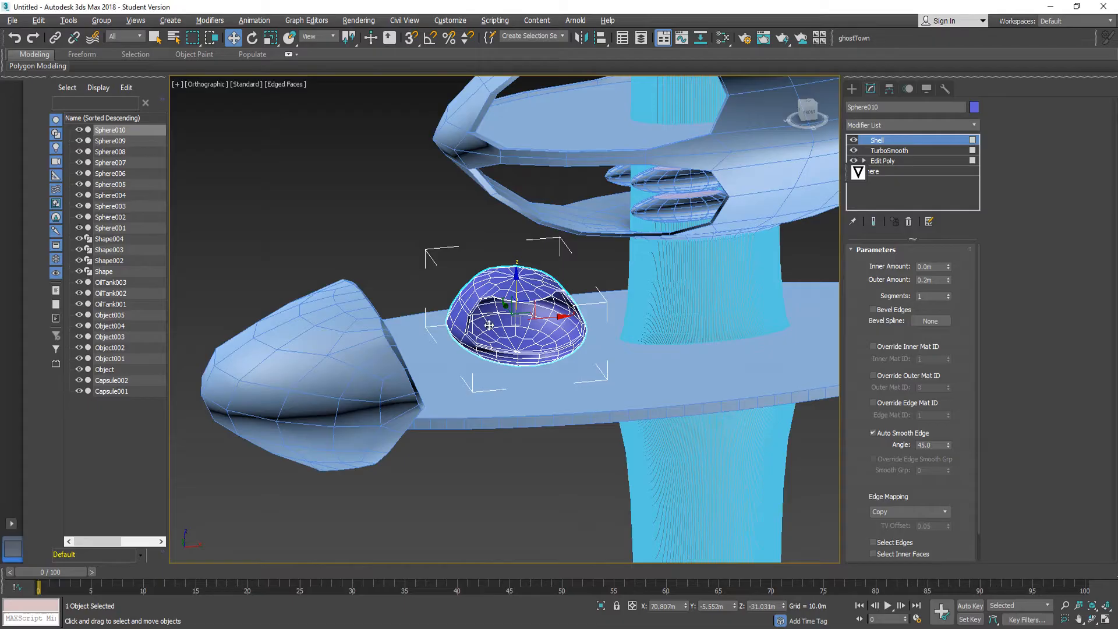
- Delete the spare saucer hull standing apart from the tower
{"action": "scroll", "coordinate": [580, 350], "scroll_direction": "down", "scroll_amount": 6}
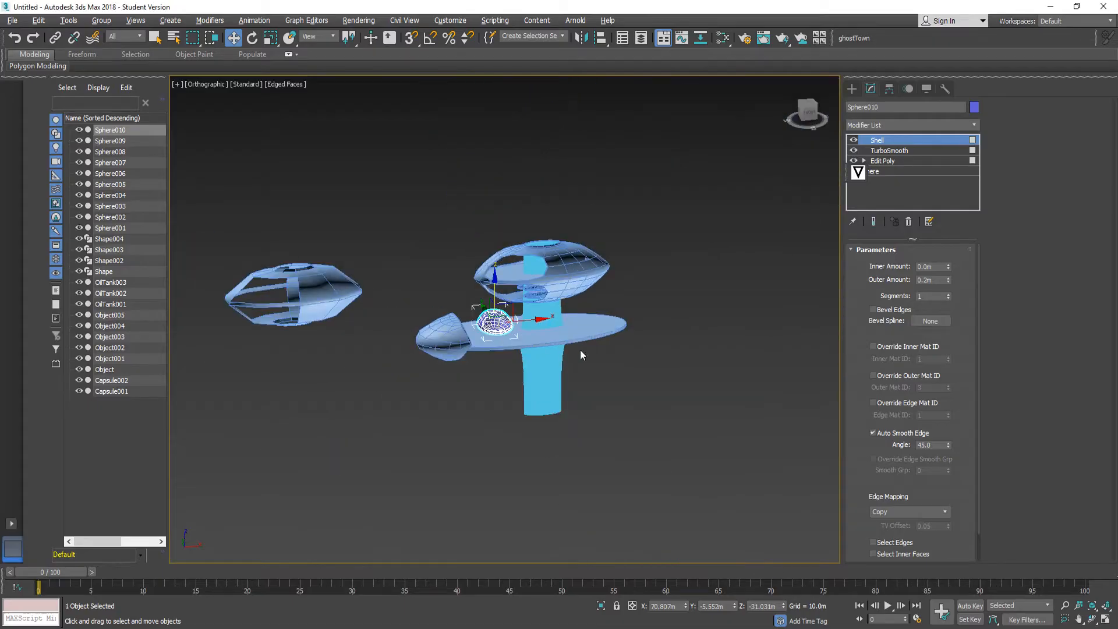
{"action": "middle_click_drag", "start_coordinate": [580, 350], "coordinate": [559, 326], "text": "alt"}
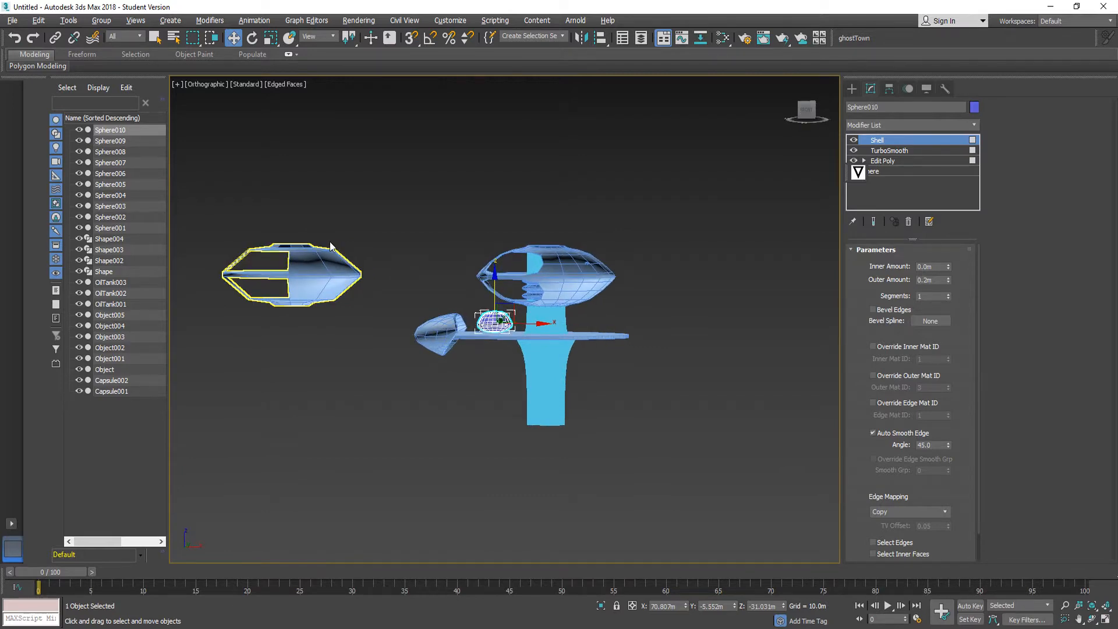
{"action": "left_click", "coordinate": [352, 210]}
{"action": "middle_click_drag", "start_coordinate": [551, 252], "coordinate": [422, 314]}
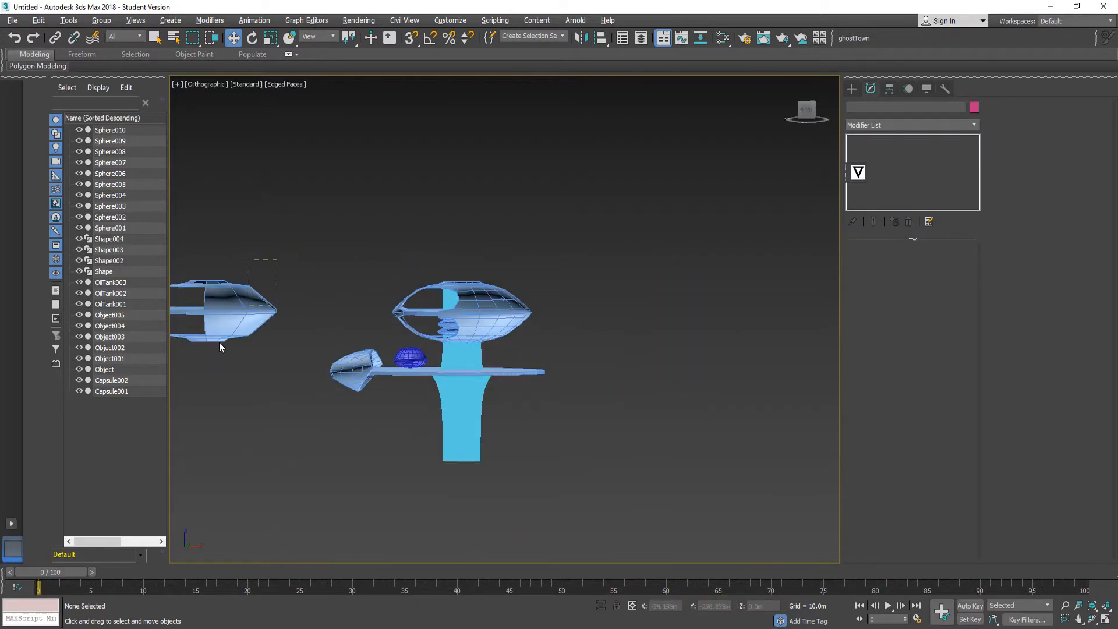
{"action": "left_click", "coordinate": [276, 311]}
{"action": "key", "text": "Delete"}
- Switch the viewport to wireframe display and show the tower in the Front view
{"action": "scroll", "coordinate": [461, 349], "scroll_direction": "up", "scroll_amount": 5}
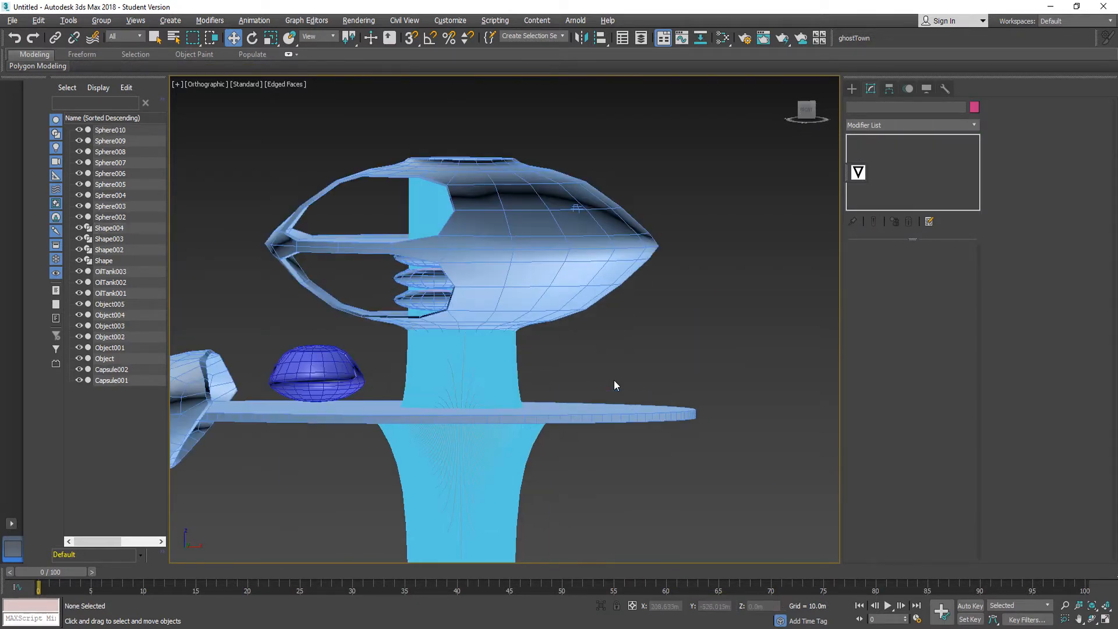
{"action": "scroll", "coordinate": [593, 215], "scroll_direction": "up", "scroll_amount": 3}
{"action": "middle_click_drag", "start_coordinate": [442, 257], "coordinate": [457, 269], "text": "alt"}
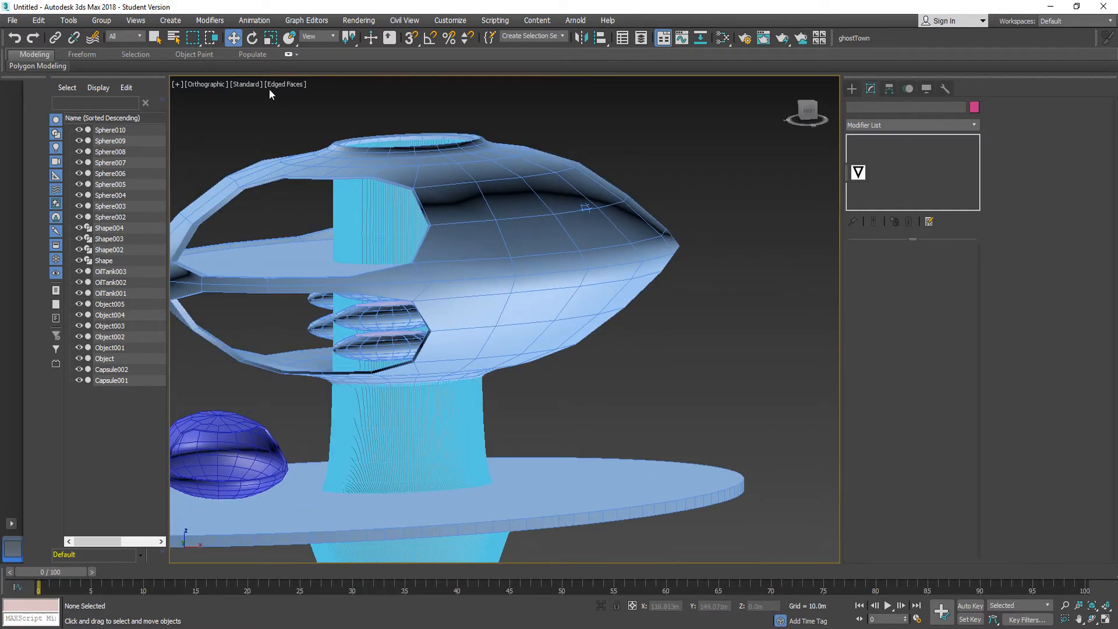
{"action": "left_click", "coordinate": [248, 85]}
{"action": "left_click", "coordinate": [285, 86]}
{"action": "left_click", "coordinate": [285, 85]}
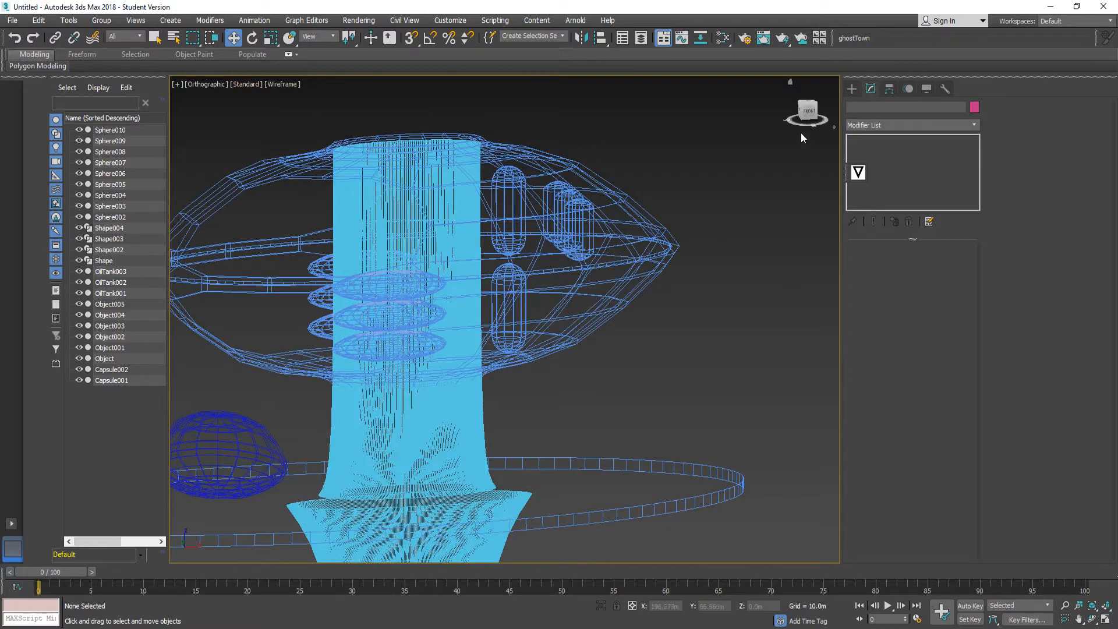
{"action": "left_click", "coordinate": [811, 115]}
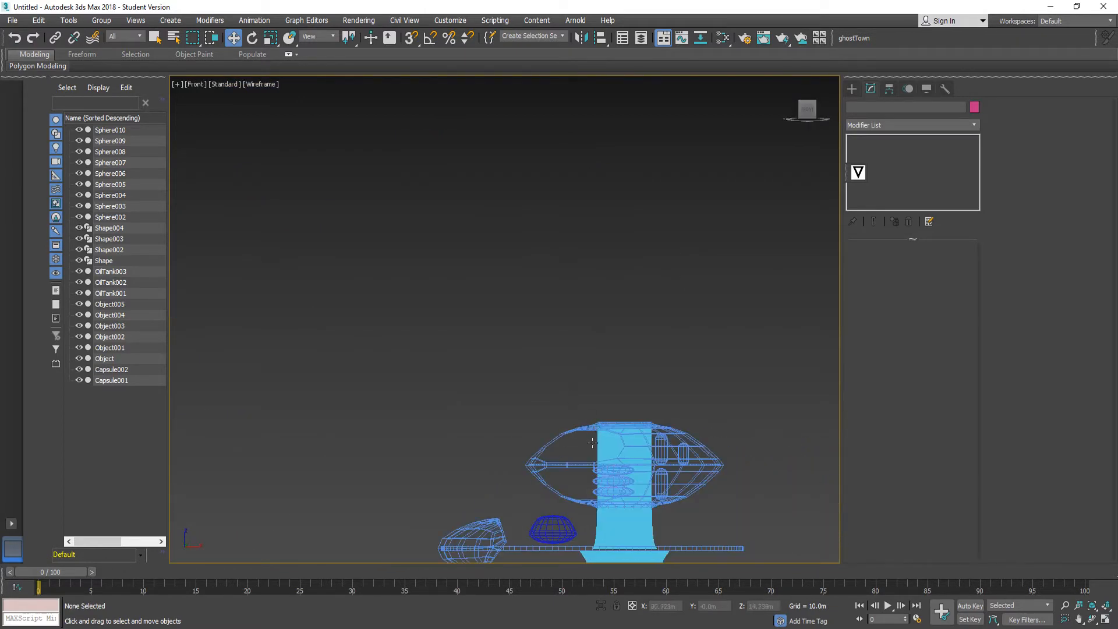
{"action": "scroll", "coordinate": [582, 498], "scroll_direction": "up", "scroll_amount": 5}
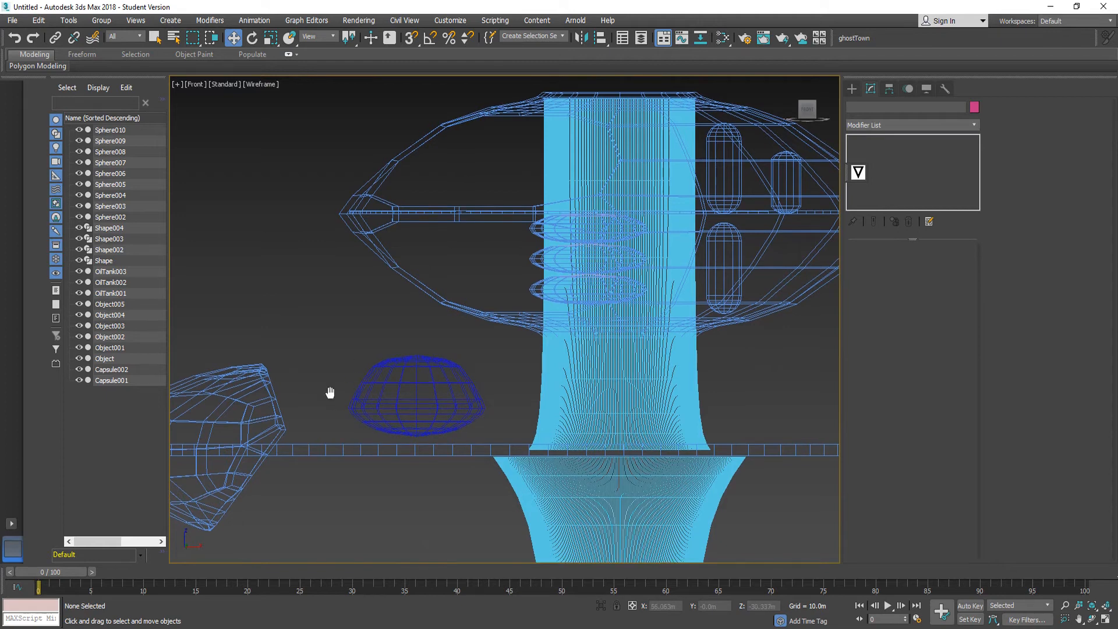
{"action": "scroll", "coordinate": [326, 379], "scroll_direction": "down", "scroll_amount": 3}
{"action": "scroll", "coordinate": [518, 417], "scroll_direction": "down", "scroll_amount": 2}
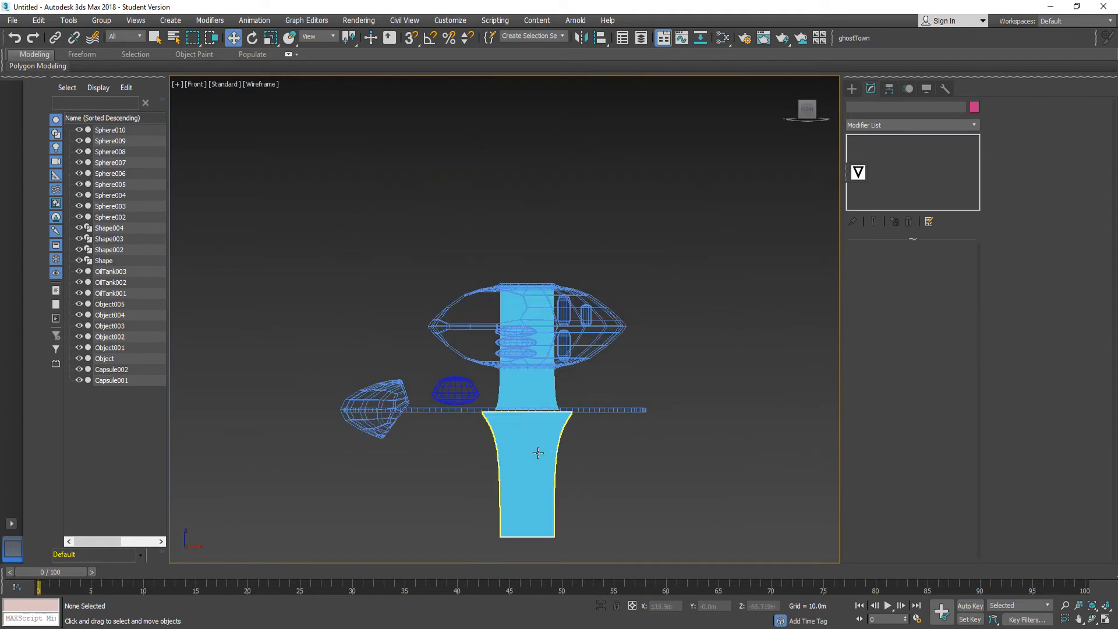
{"action": "scroll", "coordinate": [431, 481], "scroll_direction": "up", "scroll_amount": 2}
{"action": "middle_click_drag", "start_coordinate": [486, 487], "coordinate": [471, 431]}
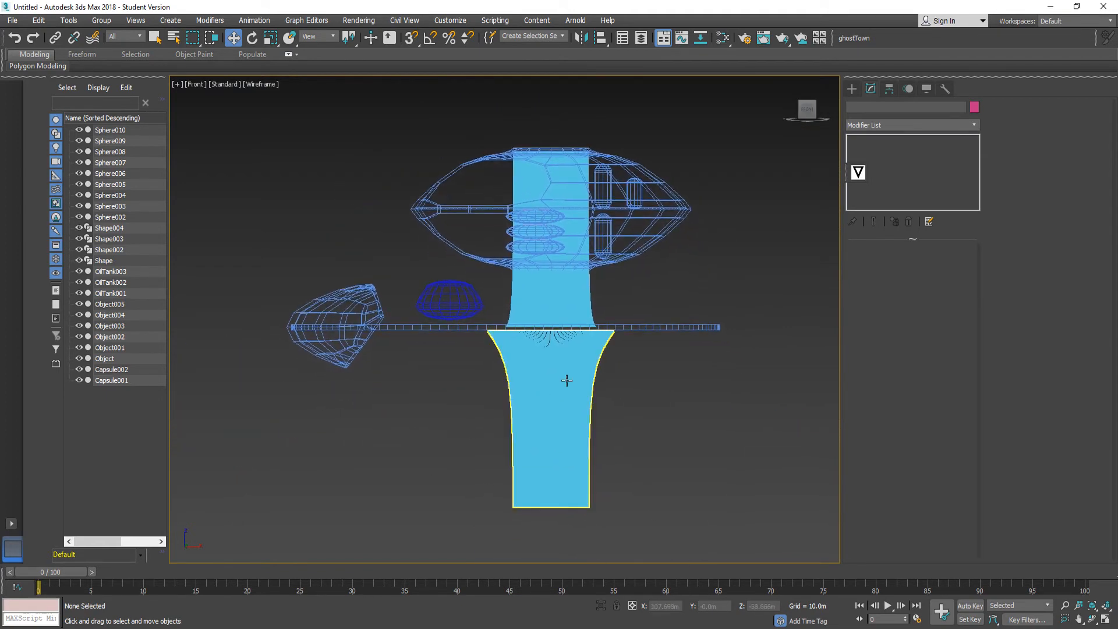
{"action": "scroll", "coordinate": [574, 371], "scroll_direction": "up", "scroll_amount": 2}
{"action": "middle_click_drag", "start_coordinate": [465, 277], "coordinate": [486, 355]}
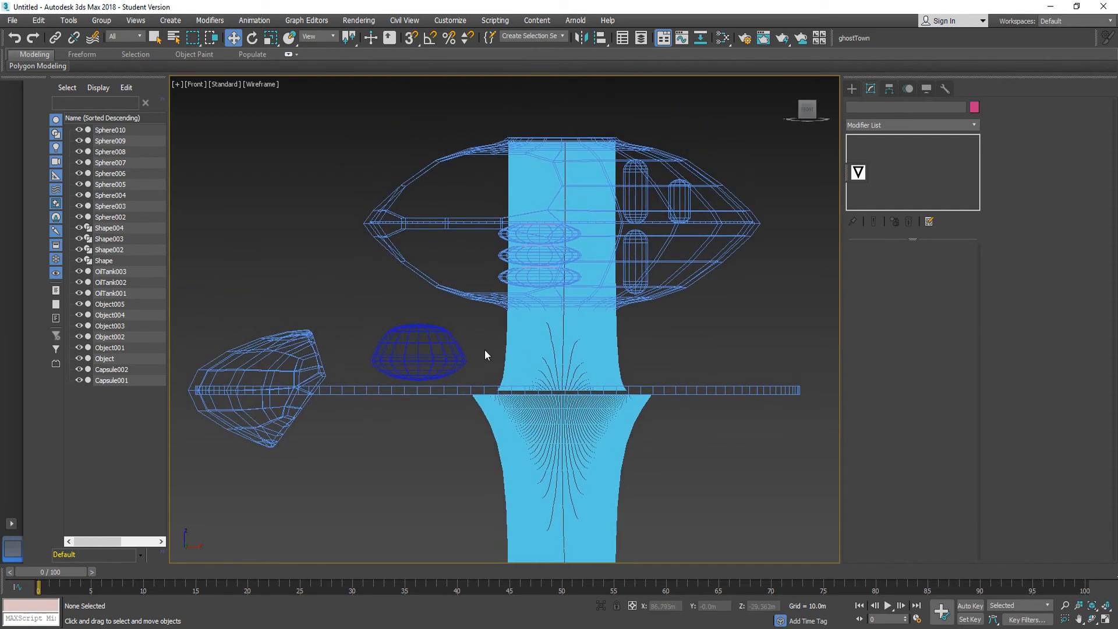
{"action": "key", "text": "alt+Tab"}
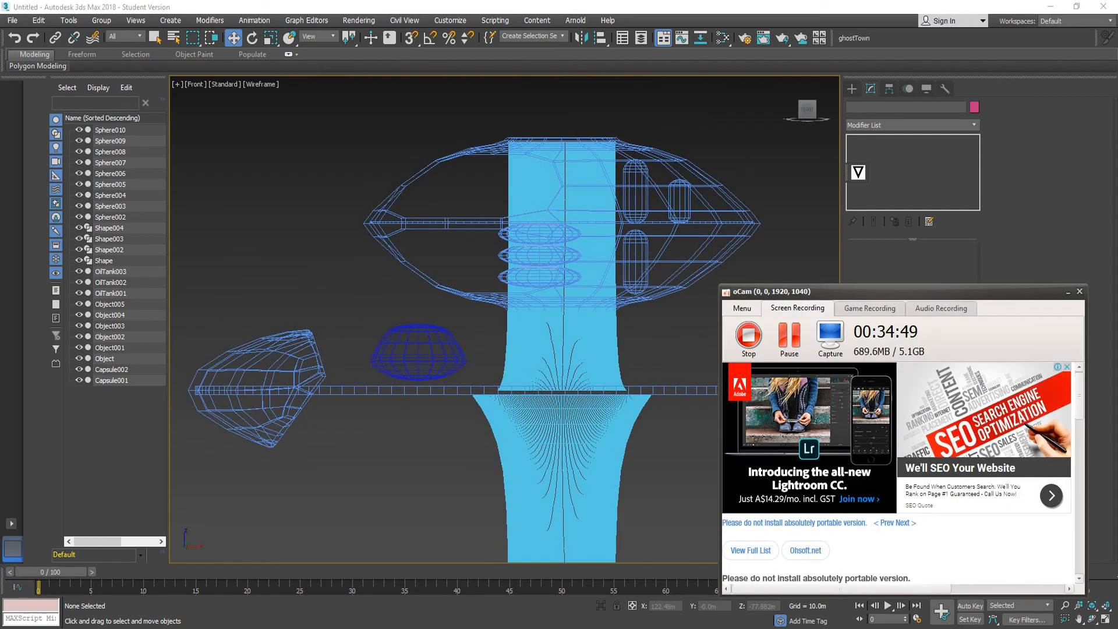